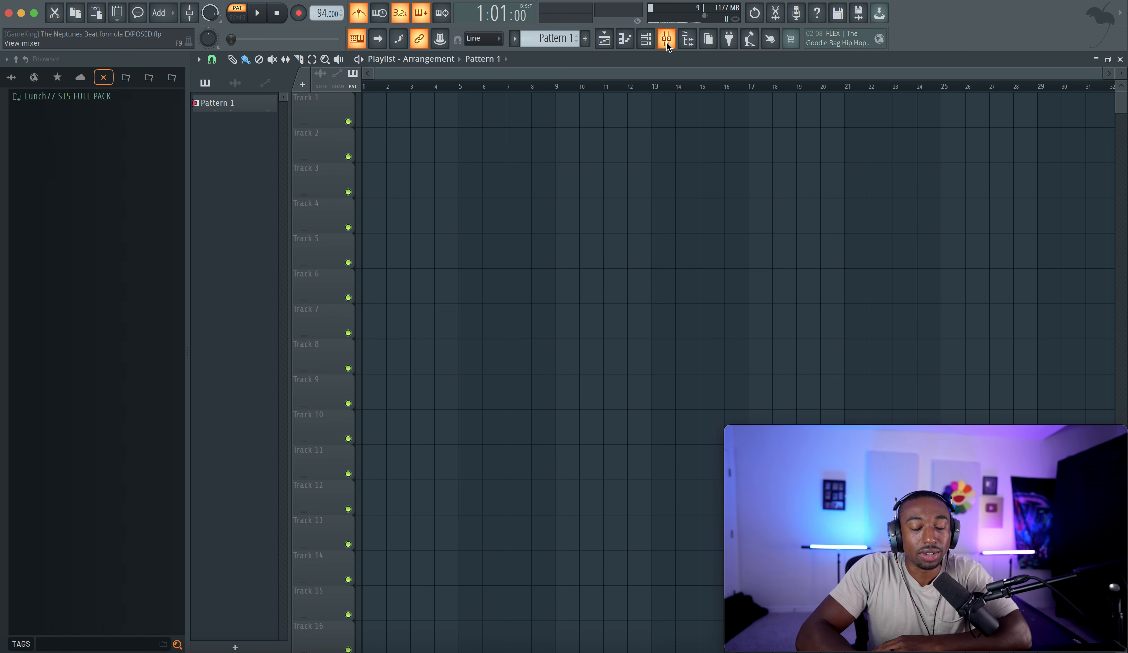
left_click(653, 46)
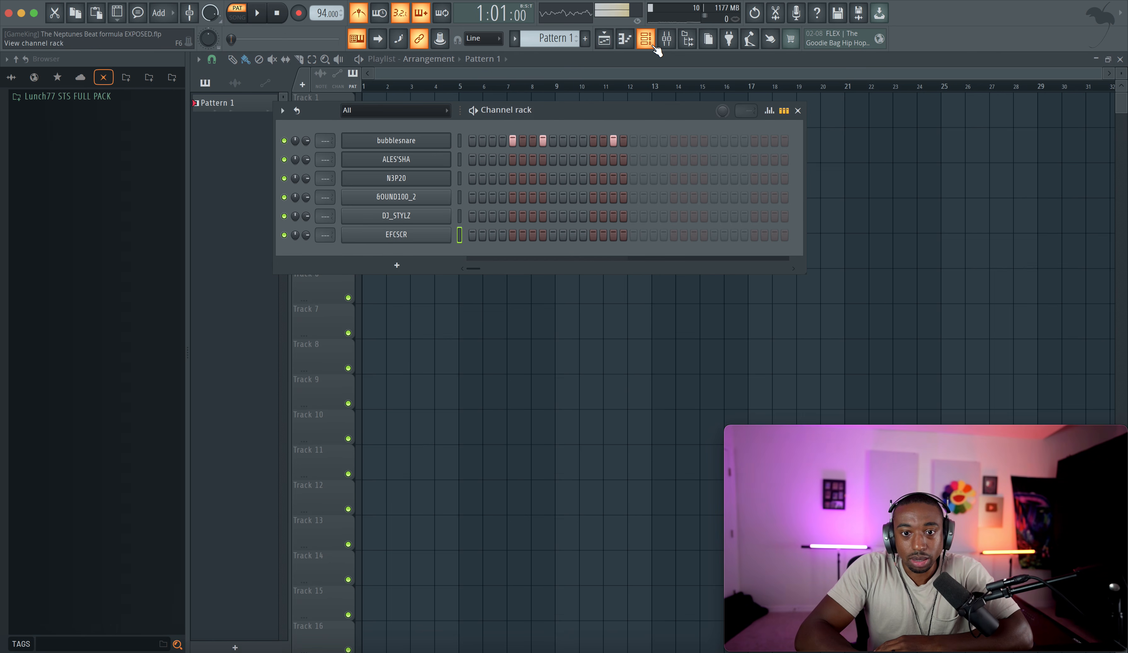
left_click(667, 40)
left_click(906, 185)
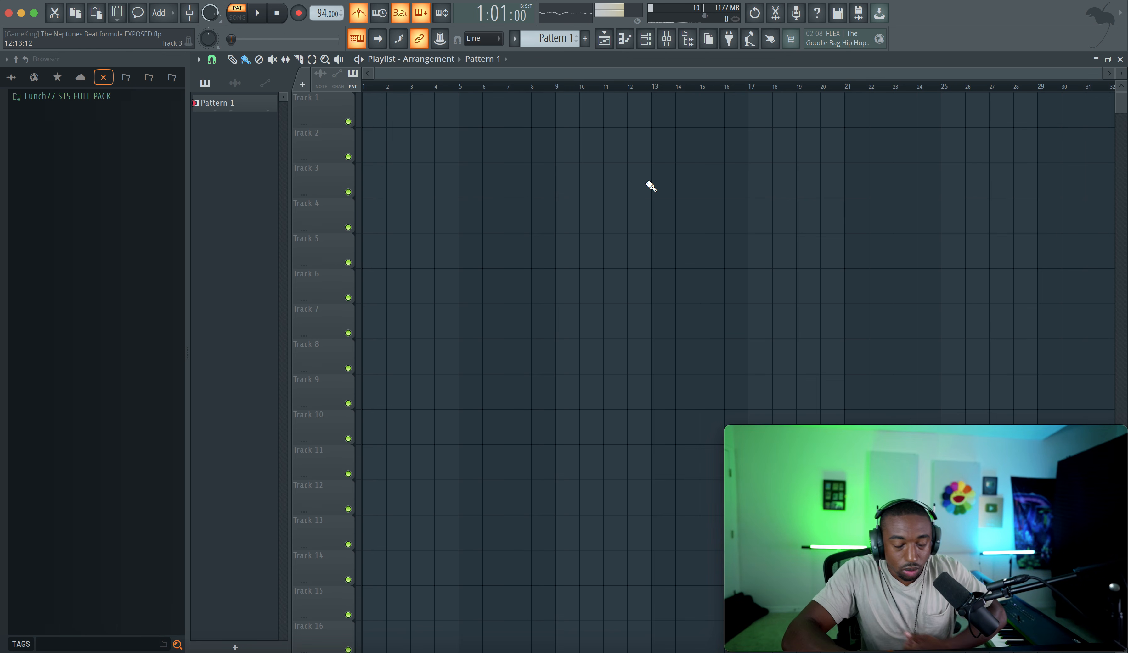
Place a Pattern 1 clip at bar 1 of Track 1 and set the playlist snap to Bar
left_click(624, 45)
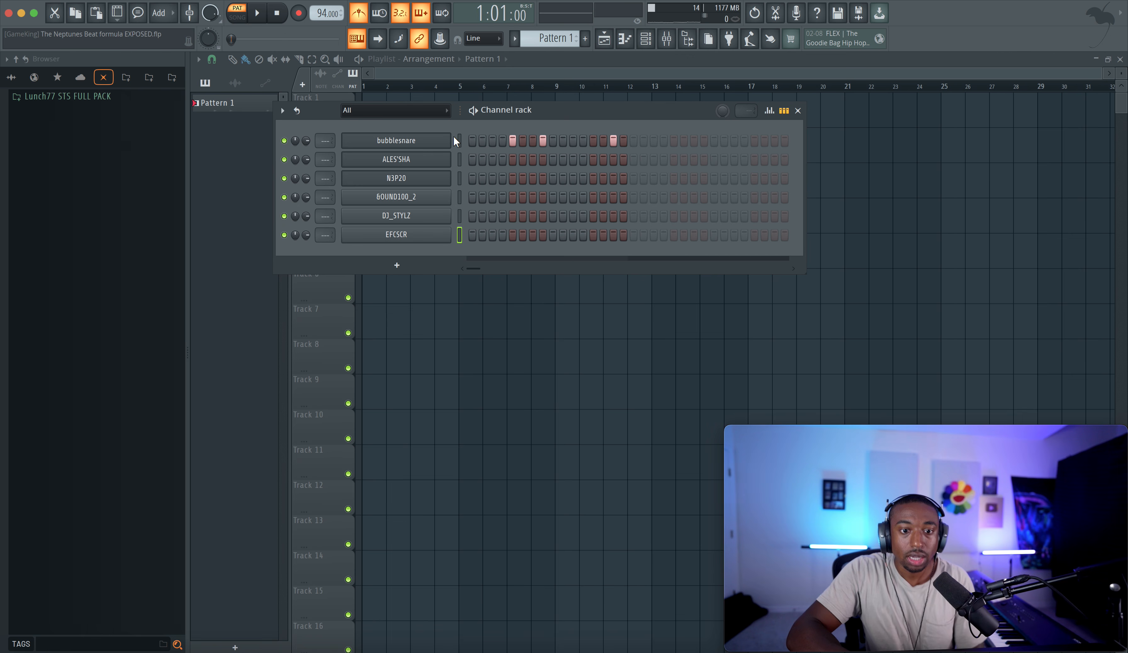
left_click(452, 333)
left_click(383, 118)
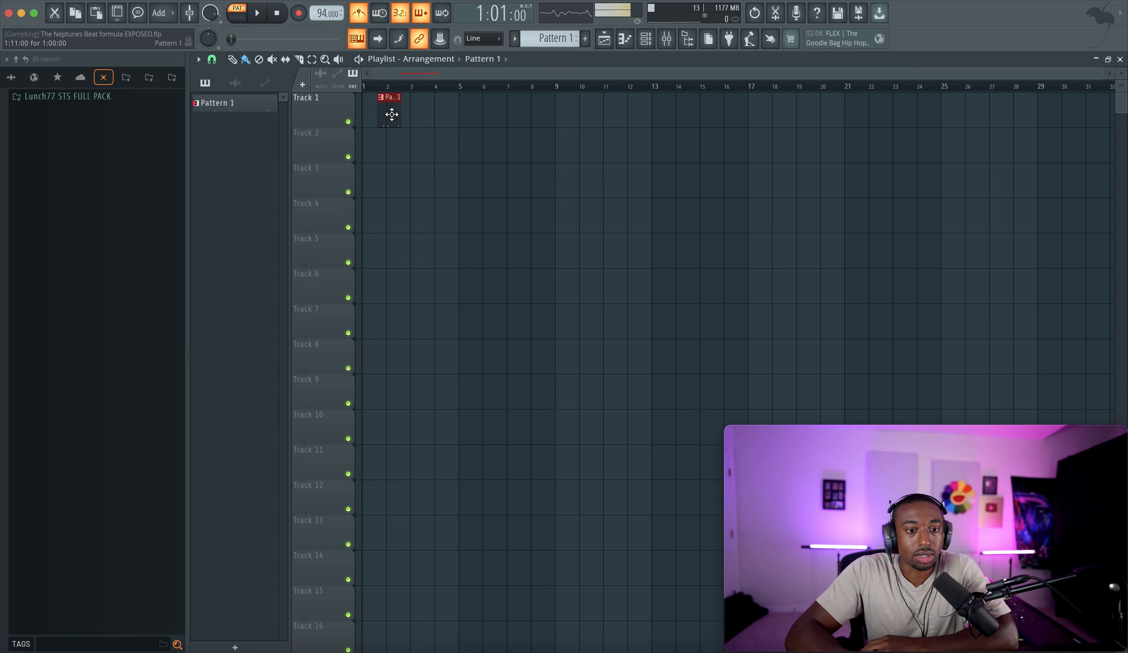
left_click_drag(390, 114, 327, 112)
left_click(212, 59)
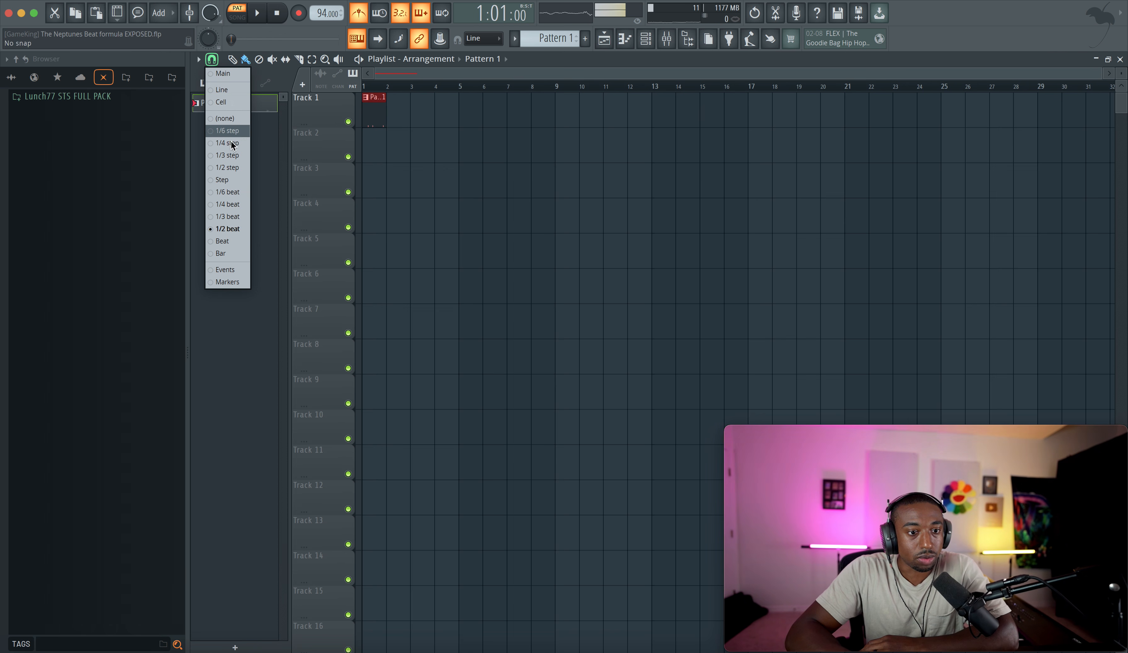
left_click(234, 252)
Audition the drum channels and add an N3P20 hit on step 11 of Pattern 1, checking it in playback
left_click(646, 38)
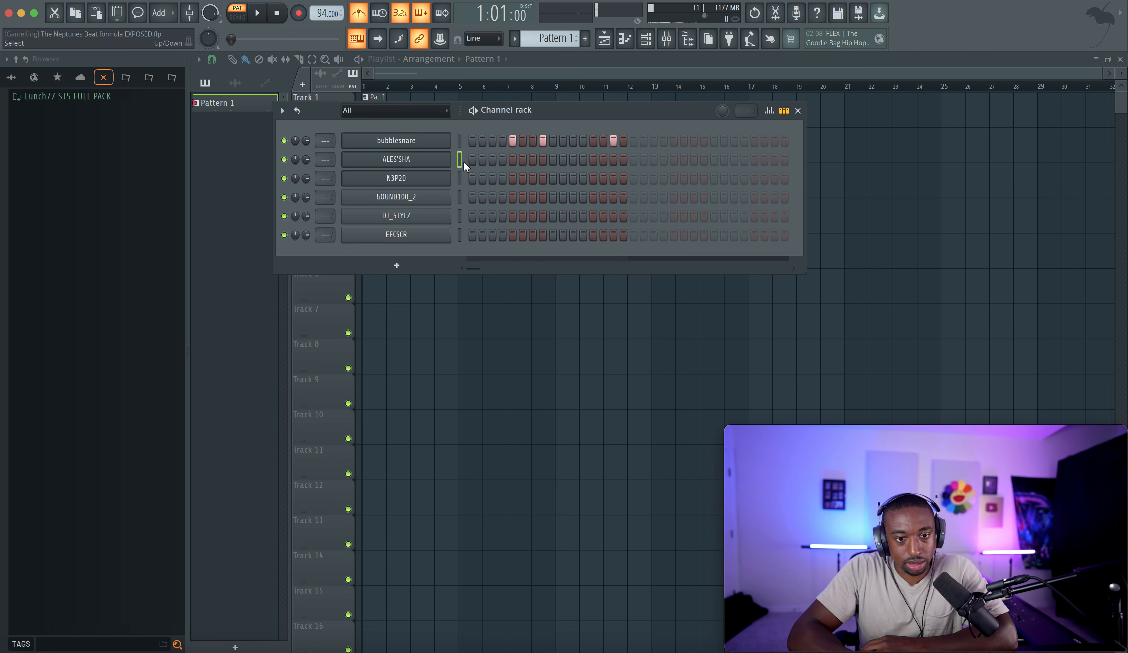
key("z")
key("z")
key("z")
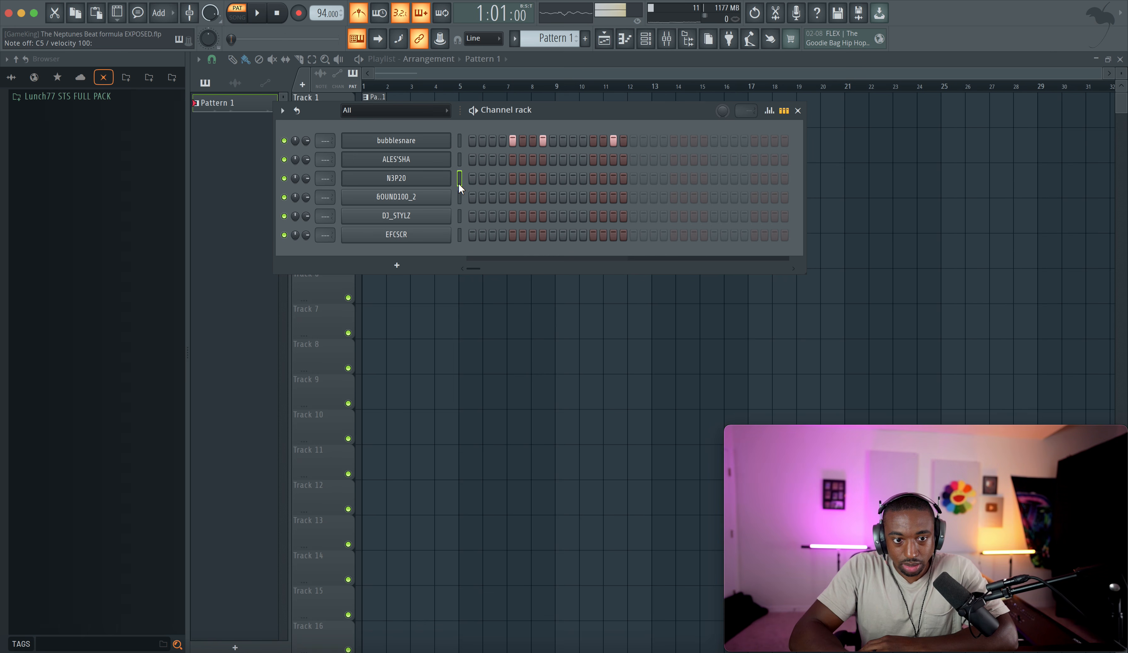
key("z")
key("z")
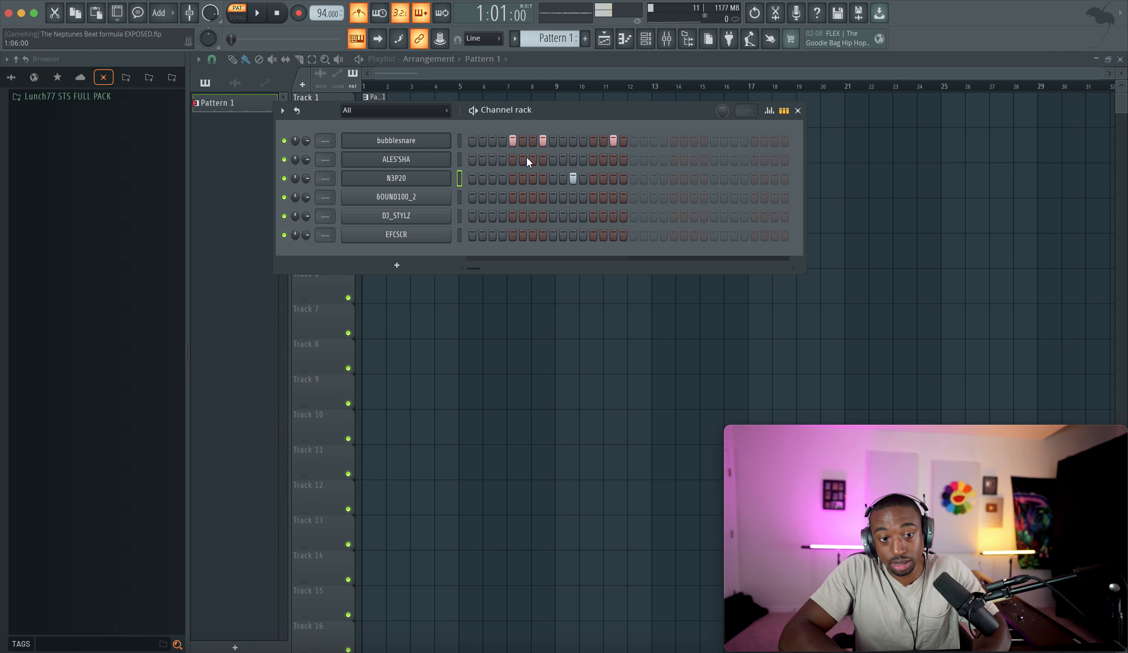
key("space")
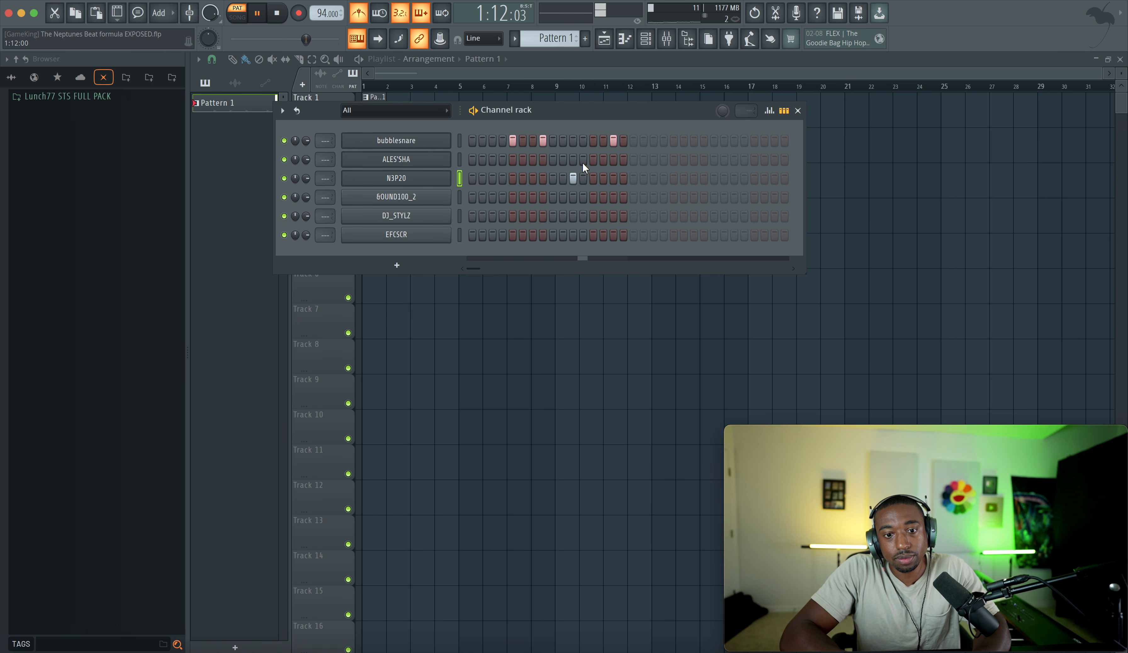
key("space")
Inspect the bubblesnare channel's sample settings and volume envelope
left_click(411, 142)
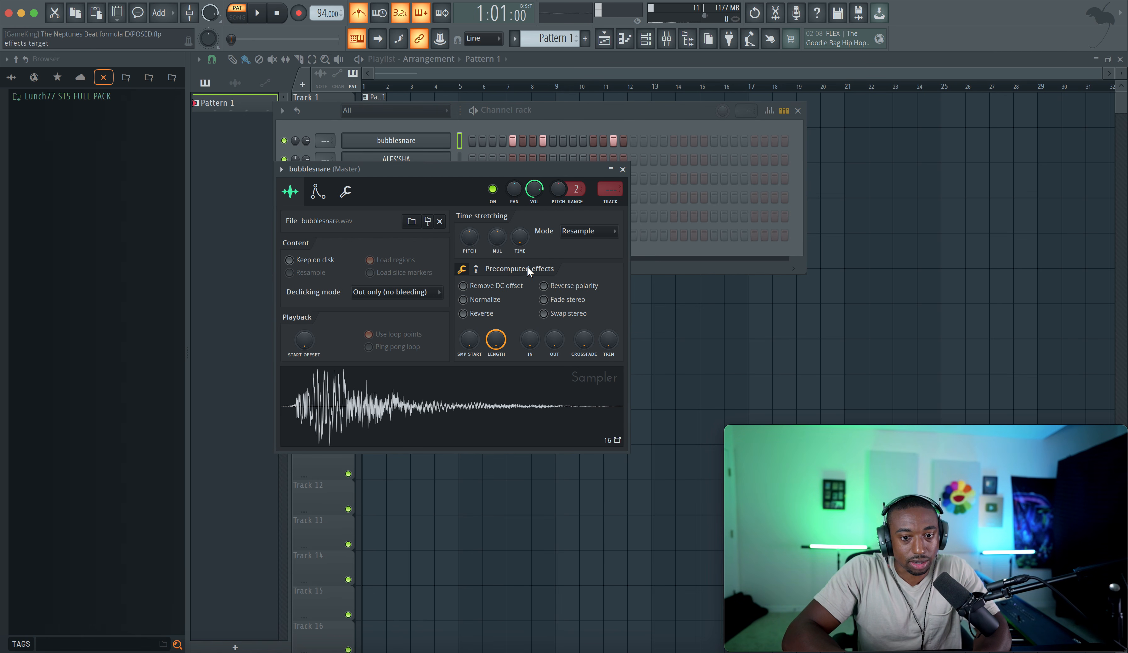
left_click(318, 192)
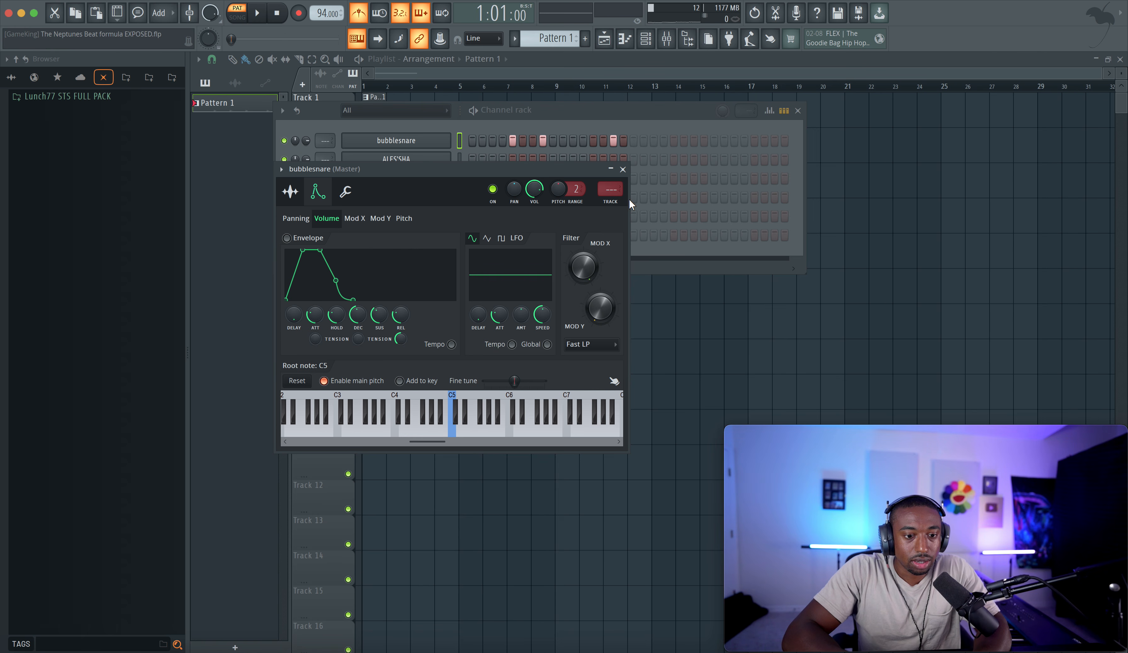
left_click(623, 169)
key("F6")
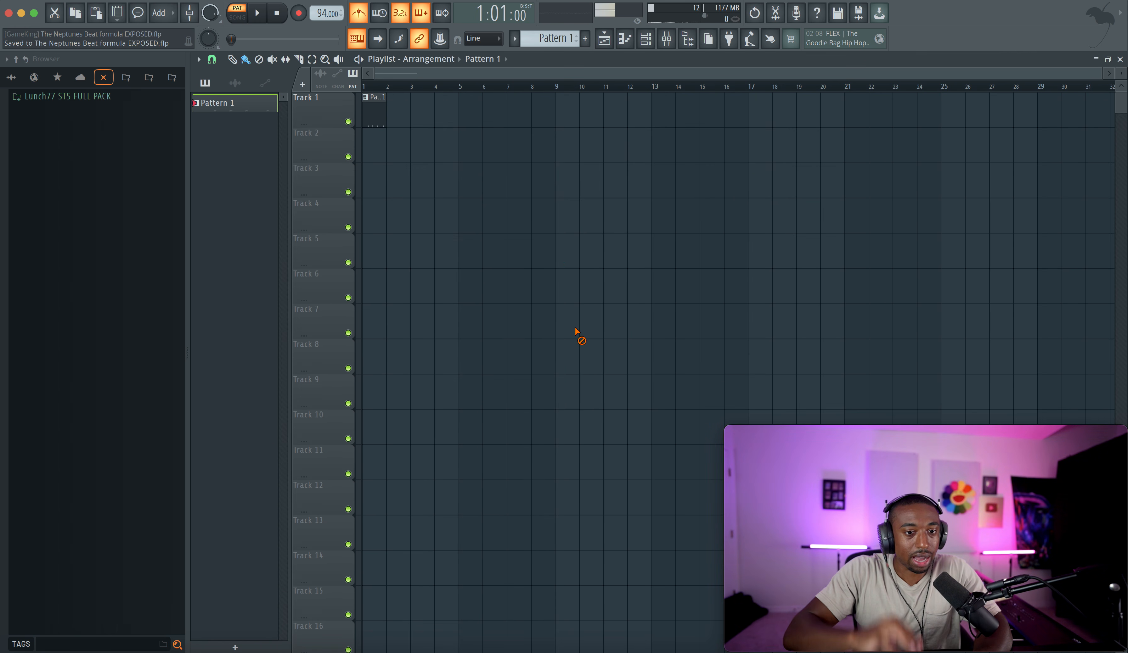
Play Pattern 1 twice from the channel rack to check the snare and N3P20 rhythm
left_click(645, 39)
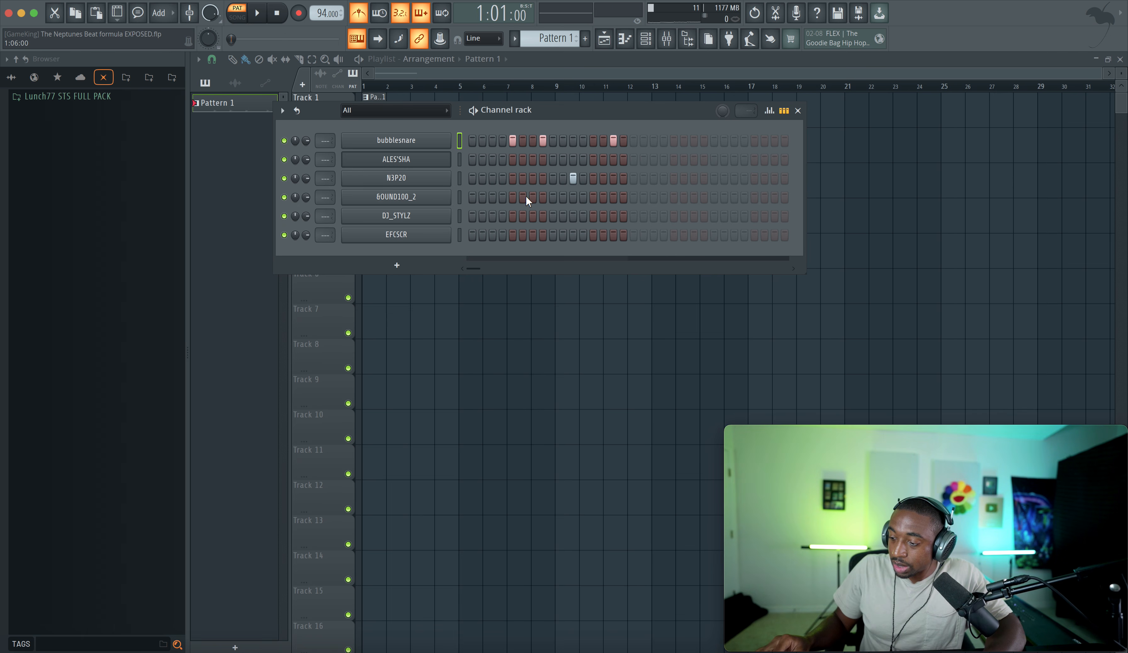
key("space")
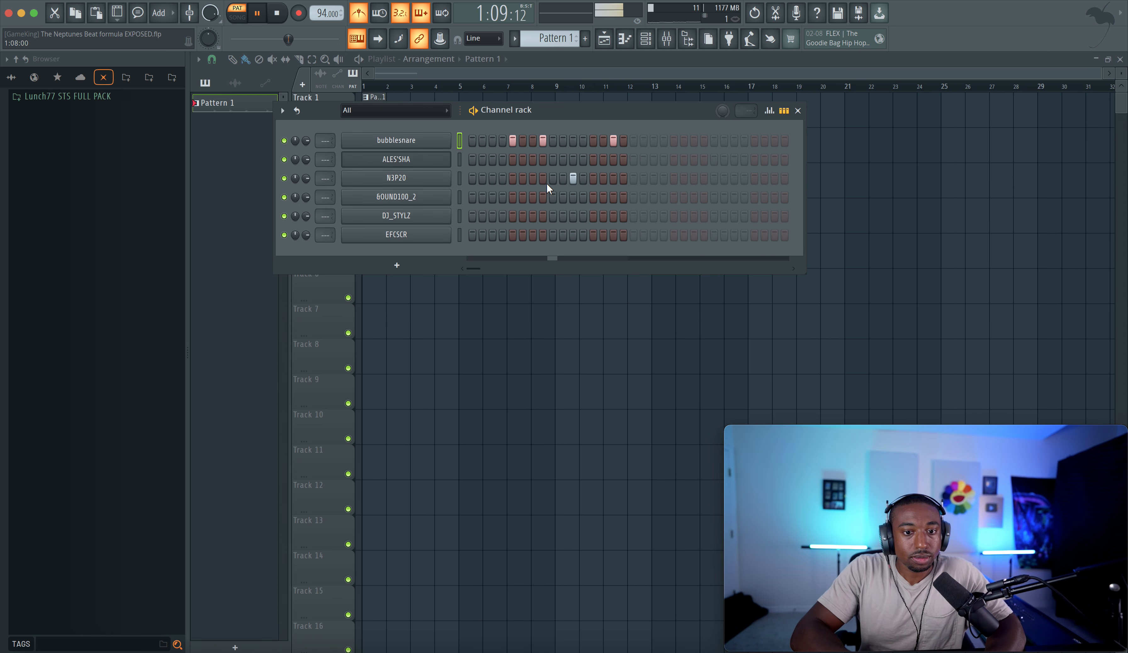
key("space")
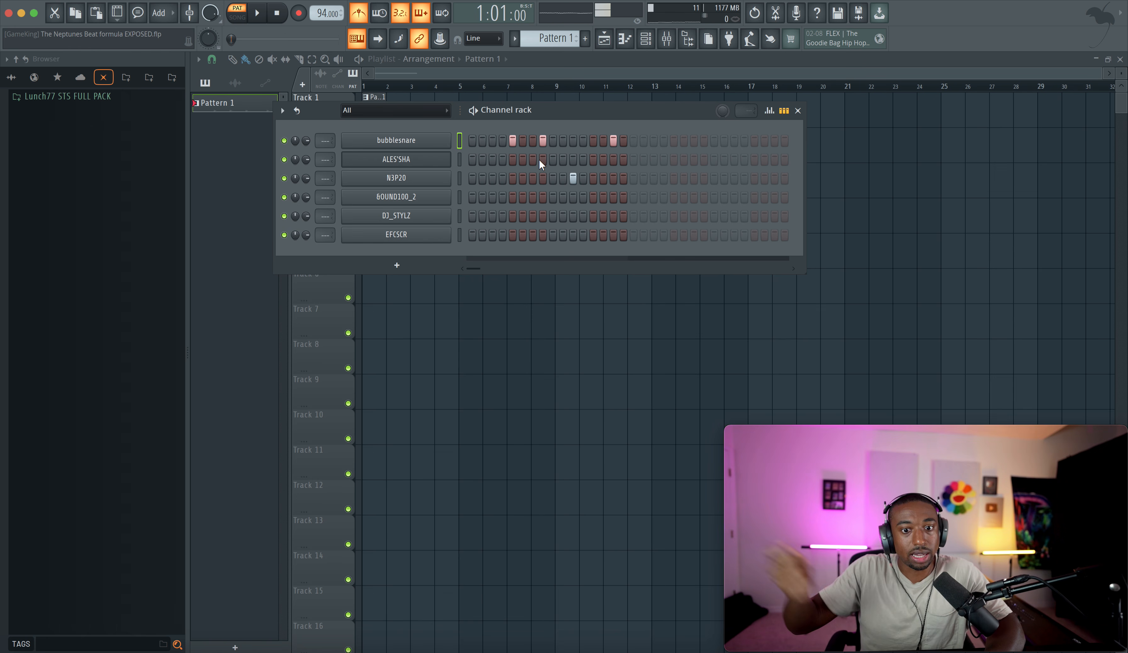
key("space")
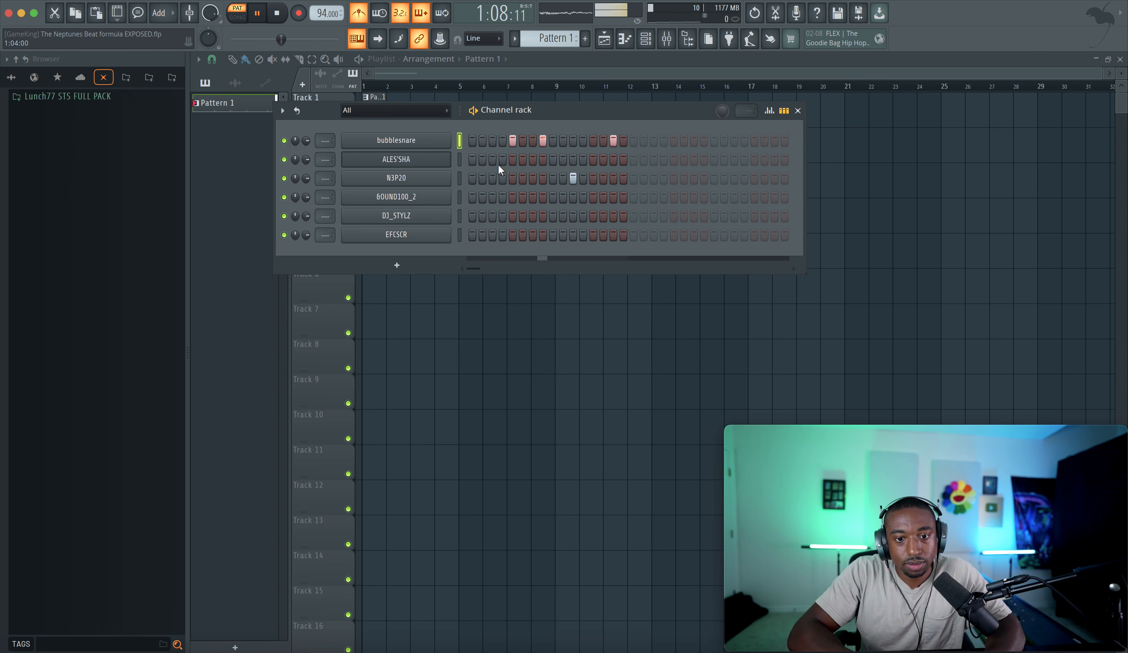
key("space")
Clone Pattern 1 as Pattern 2 and remove the bubblesnare hit on step 15 of the copy
left_click(514, 38)
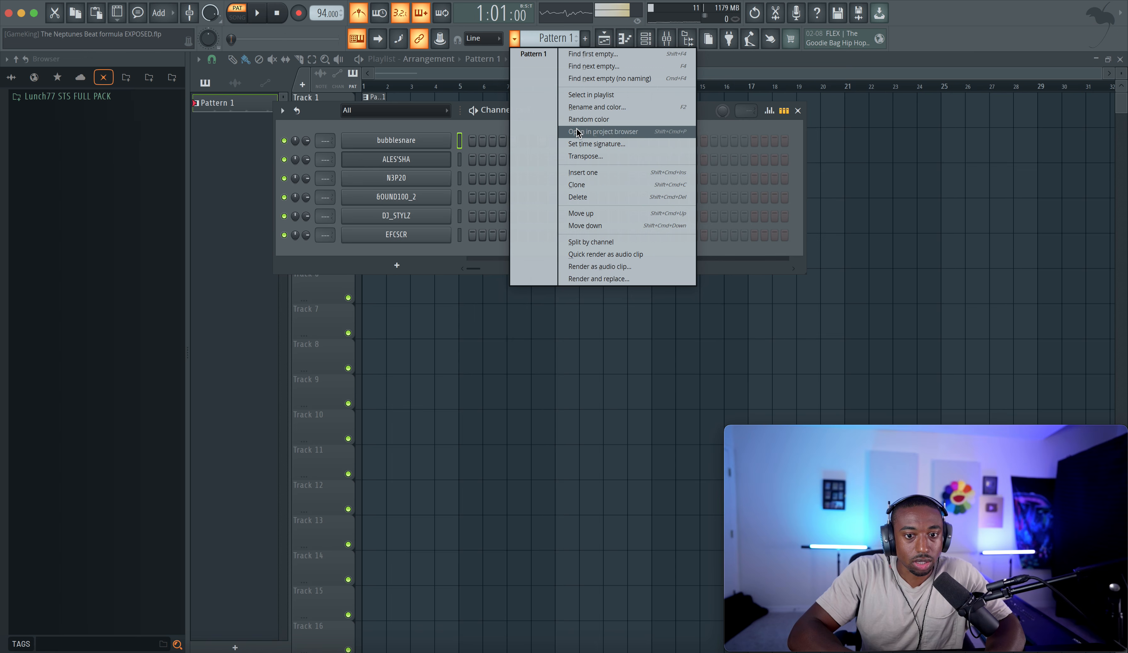
left_click(582, 173)
key("F6")
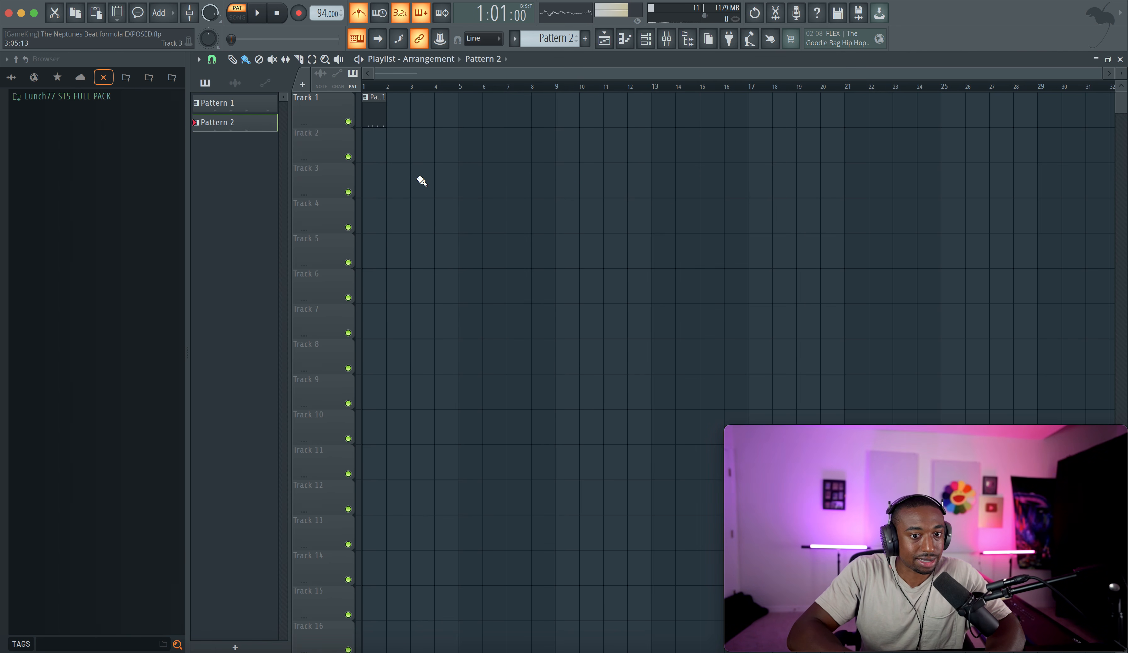
Arrange Pattern 2 in bar 1 and Pattern 1 in bar 2 of Track 1, and start playback in song mode
left_click(372, 156)
mouse_move(372, 100)
left_mouse_down()
mouse_move(396, 103)
mouse_move(374, 169)
mouse_move(374, 105)
mouse_move(382, 113)
left_mouse_up()
left_click(243, 20)
key("space")
Duplicate the Pattern 2 and Pattern 1 clip pair along Track 1 until it fills bars 1 to 8
key("ctrl+b")
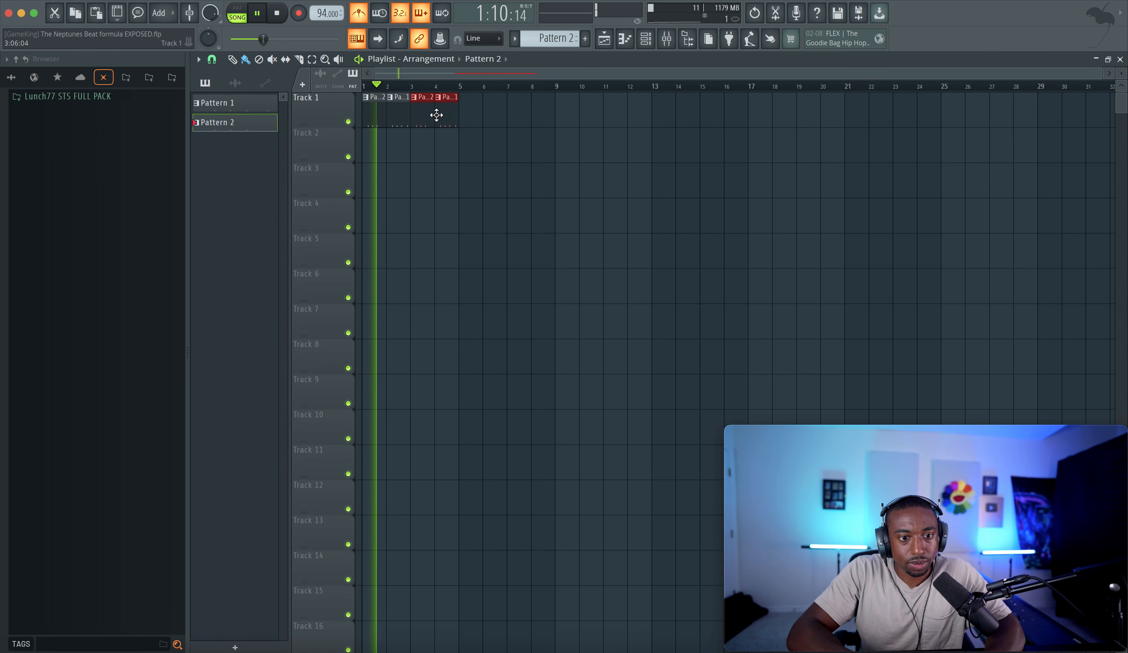
left_click_drag(479, 125, 373, 118)
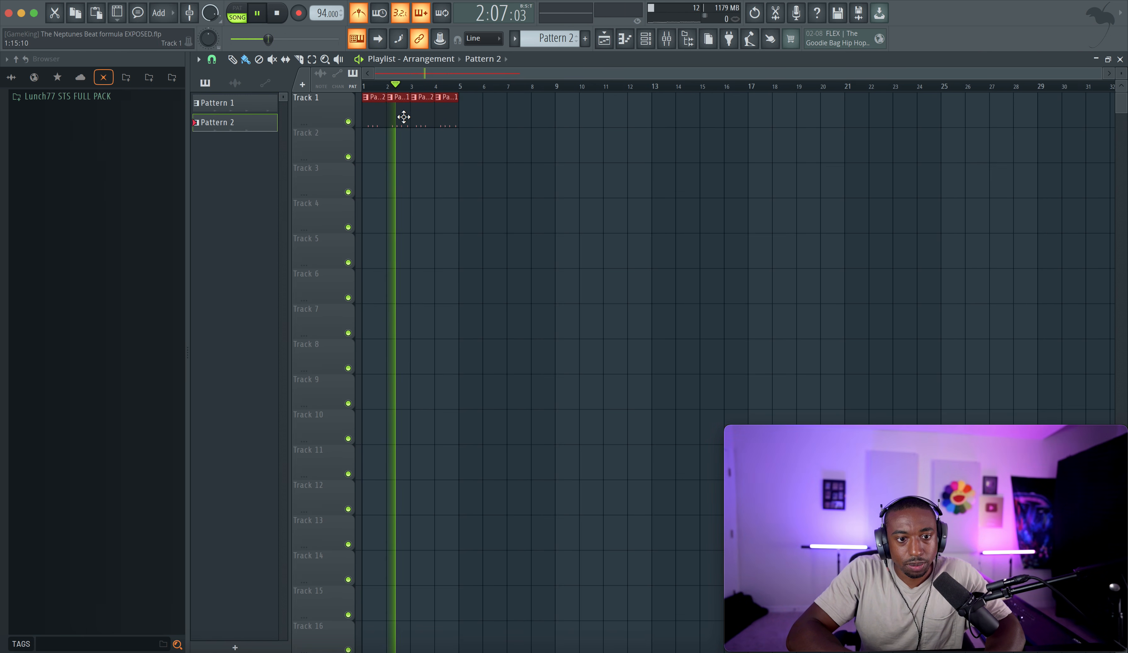
key("ctrl+b")
left_click(478, 144)
Add BOUND100_2 hits on steps 1 and 3 of Pattern 1 and play the result briefly
left_click(646, 39)
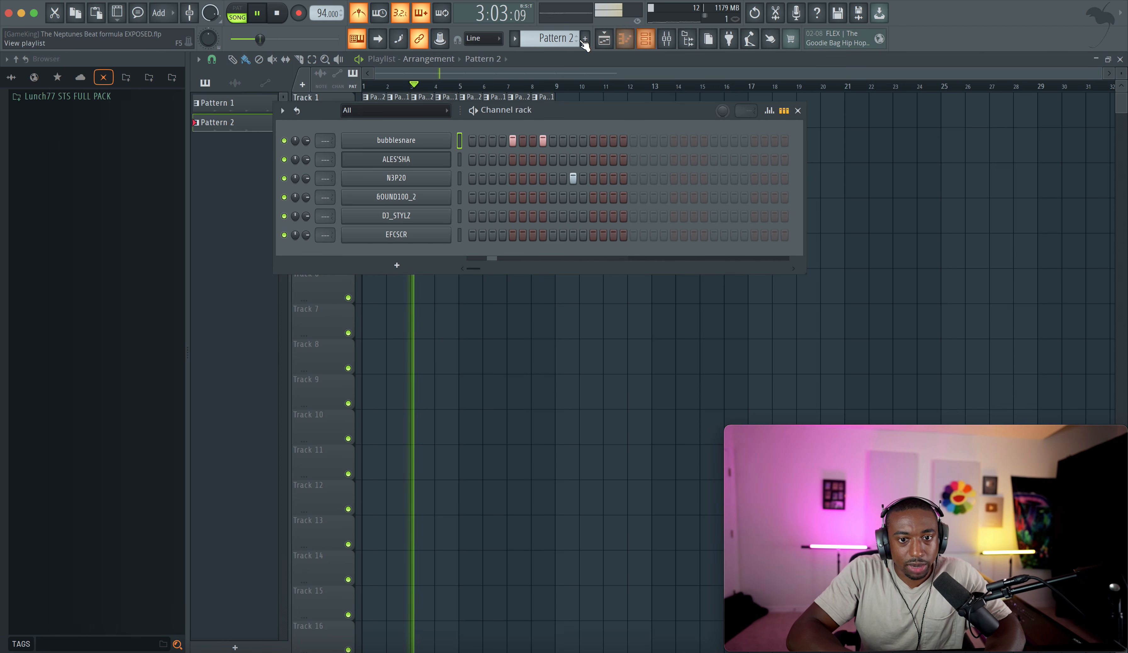
scroll(566, 40, "up", 1)
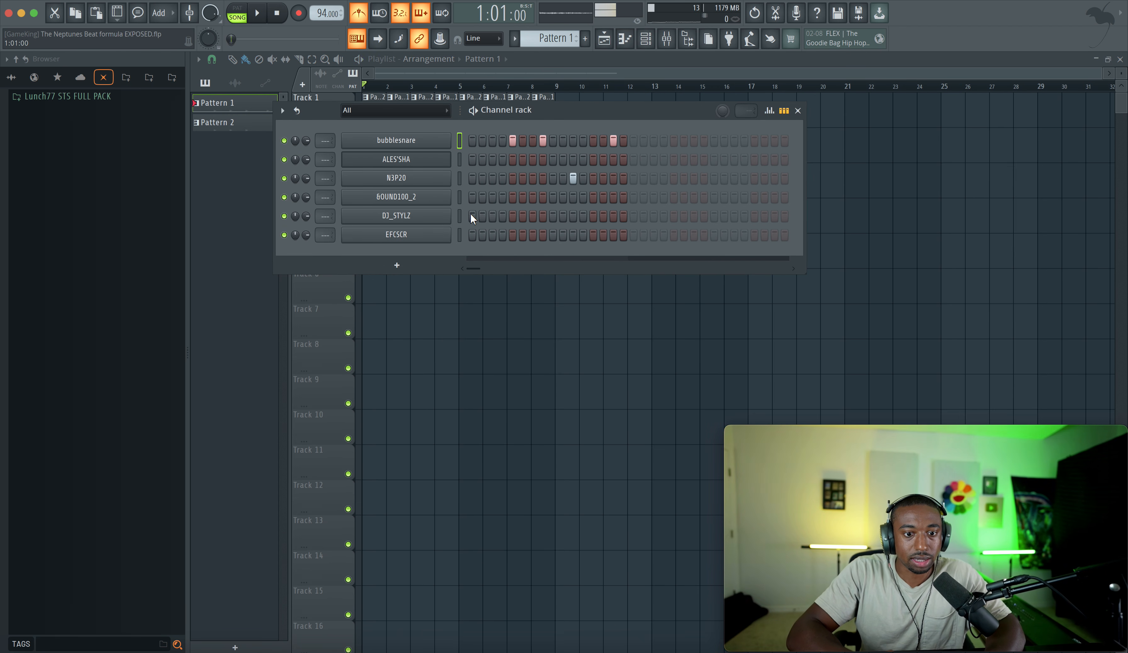
left_click(463, 180)
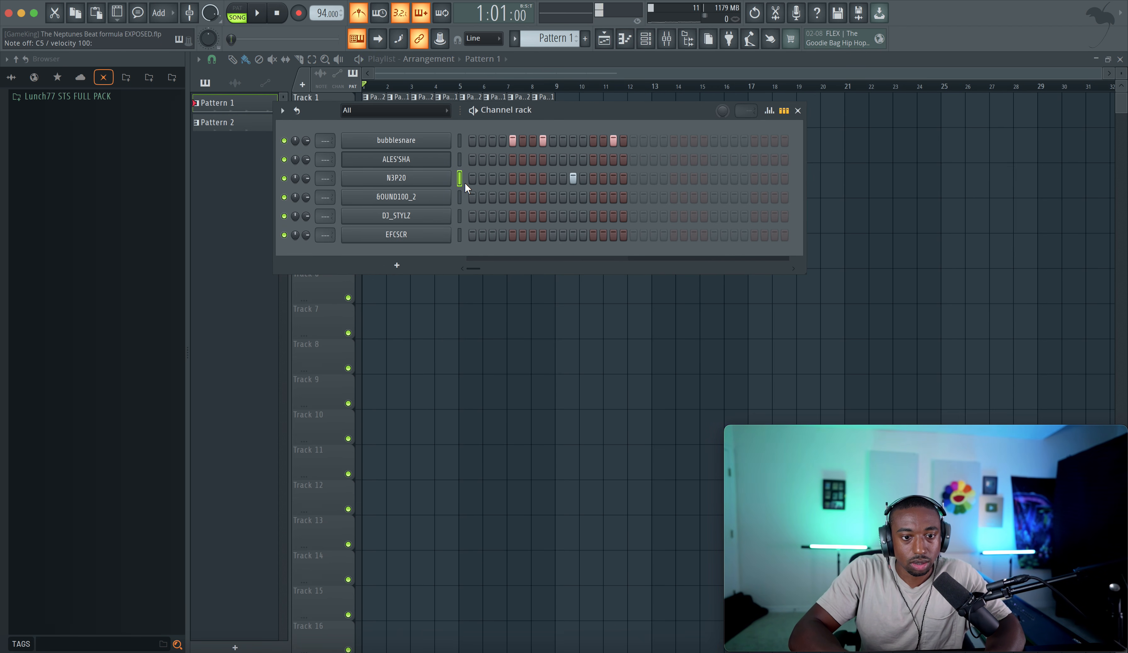
left_click(473, 198)
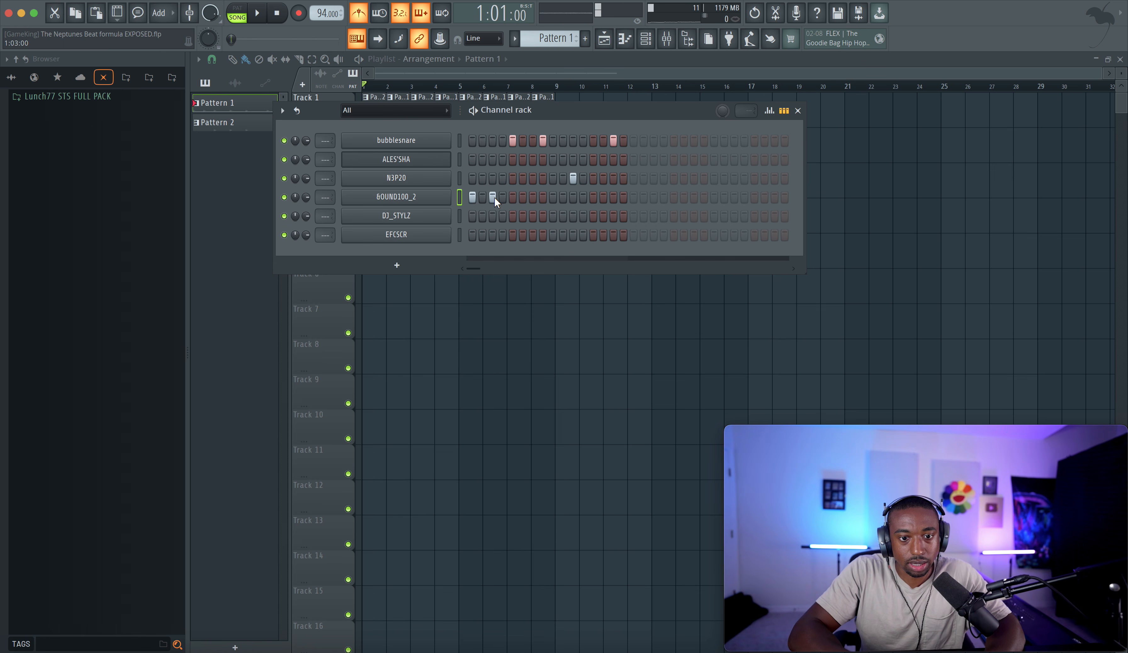
key("space")
key("space")
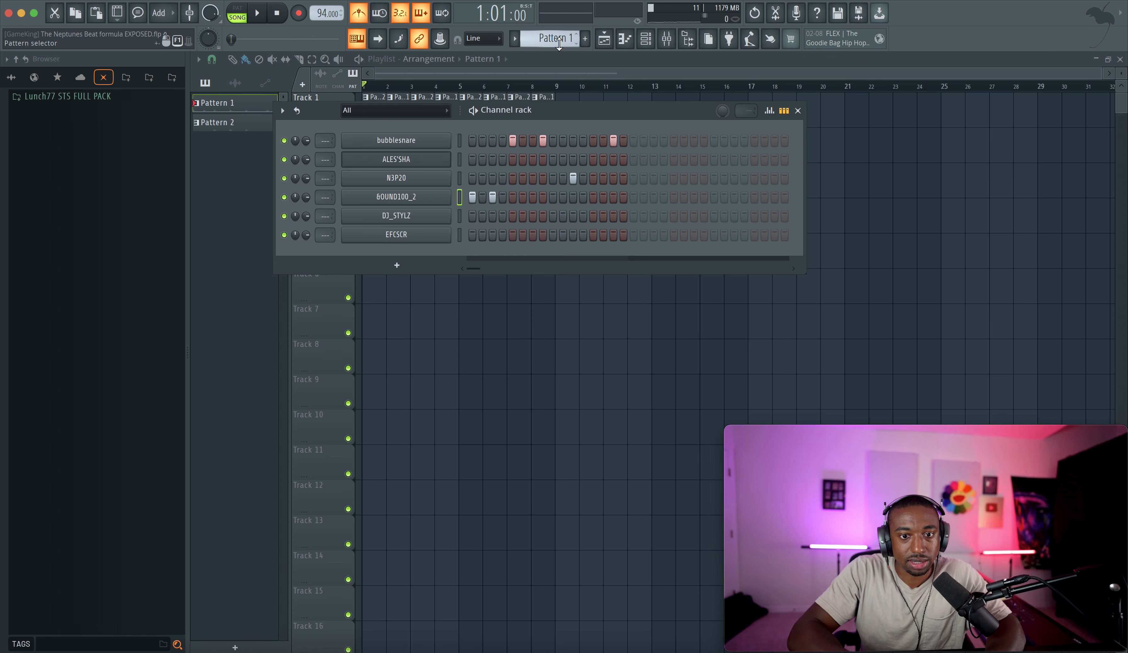
Add BOUND100_2 hits on steps 1, 3, 11 and 14 of Pattern 2, checking the rhythm in playback
scroll(559, 42, "down", 1)
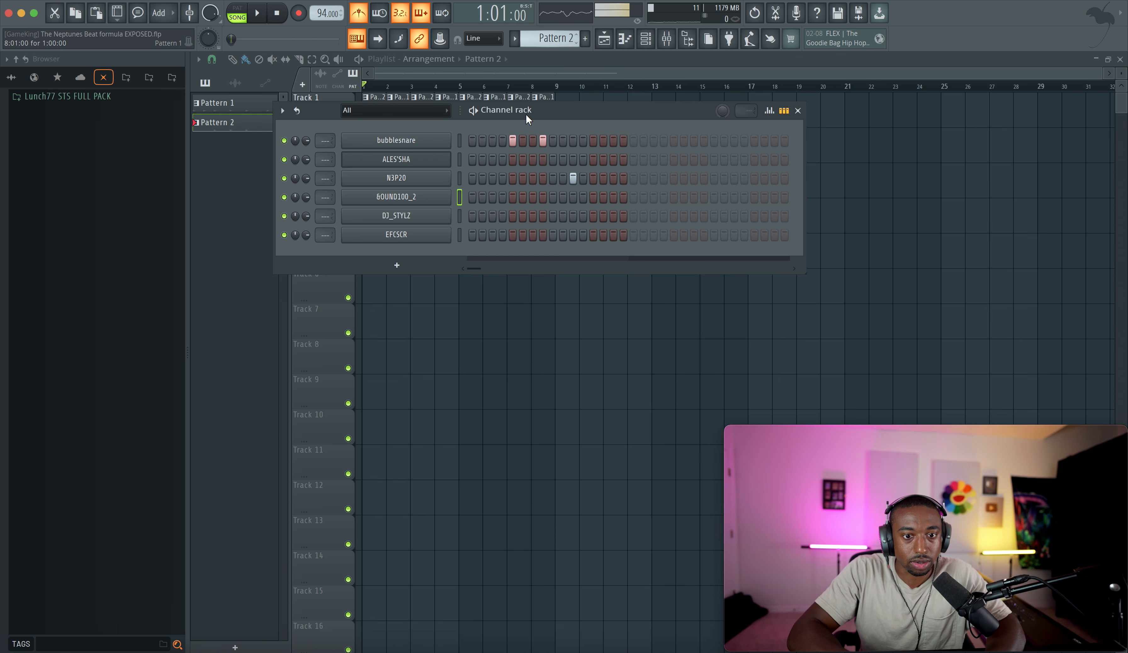
left_click(492, 198)
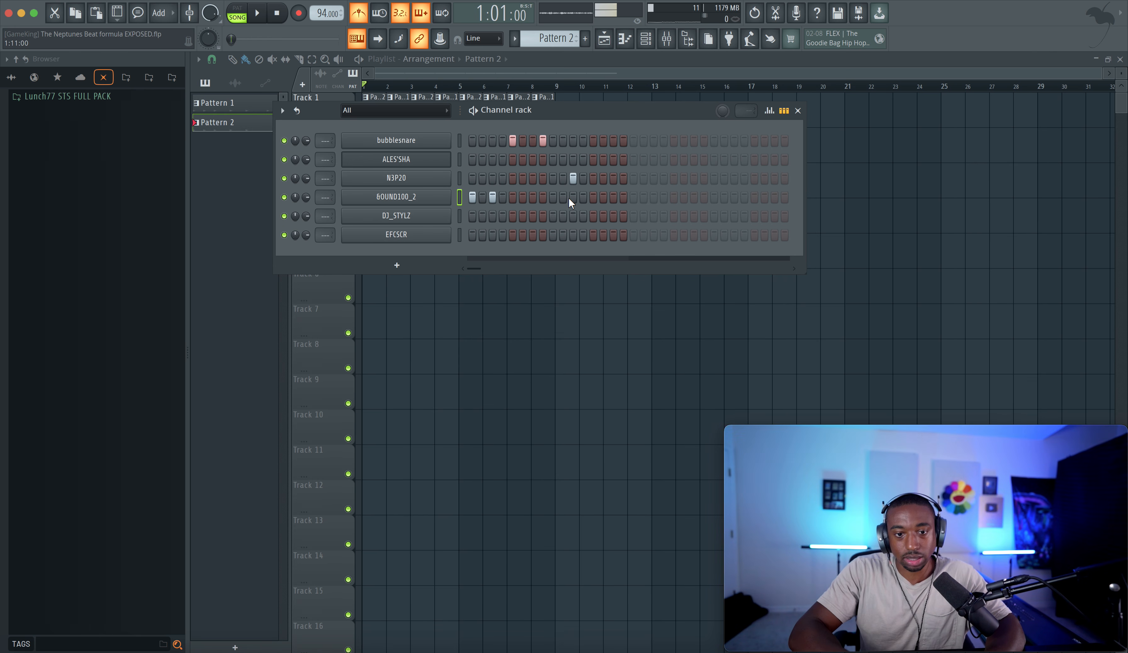
left_click(603, 197)
key("space")
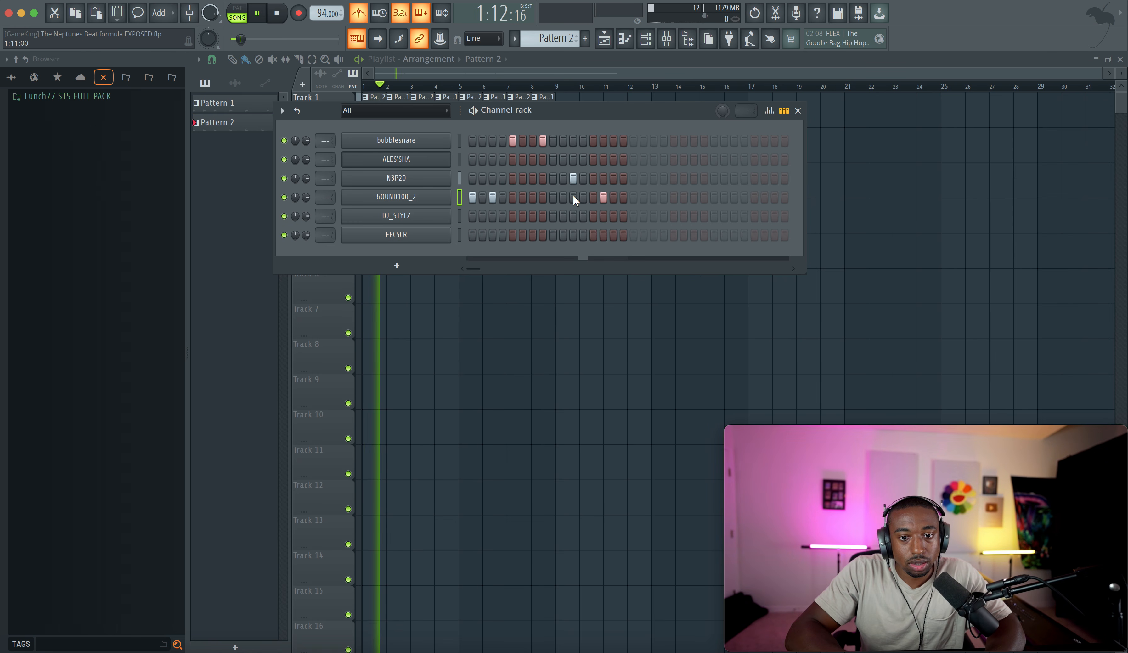
key("space")
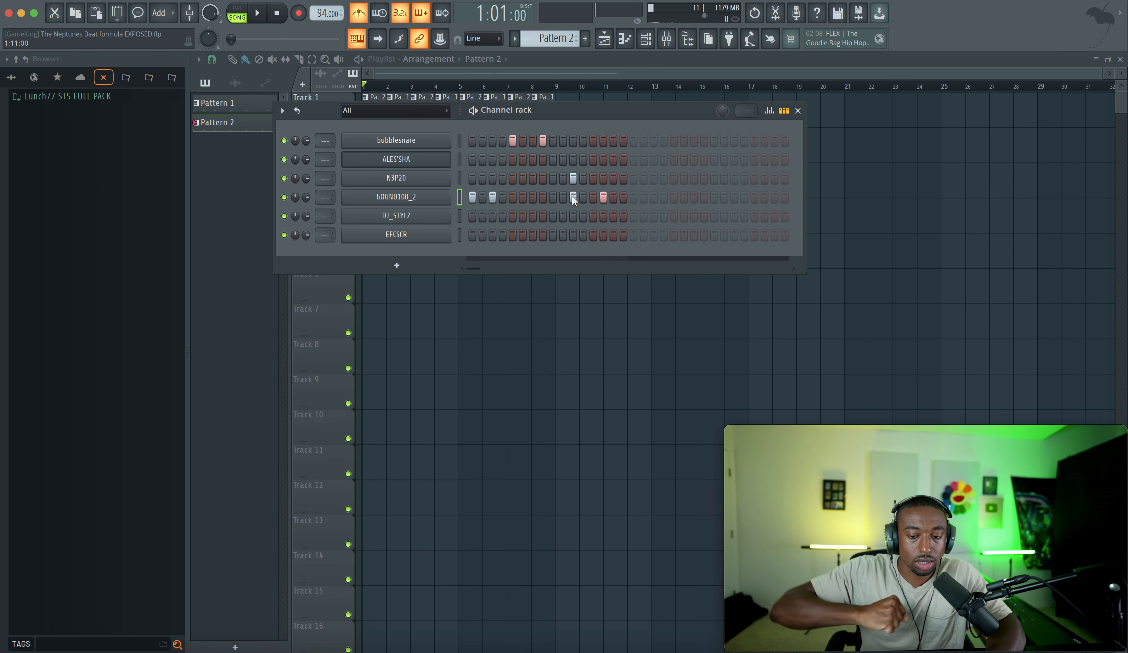
Play the arrangement with the playlist in view, and save the project
key("space")
key("F6")
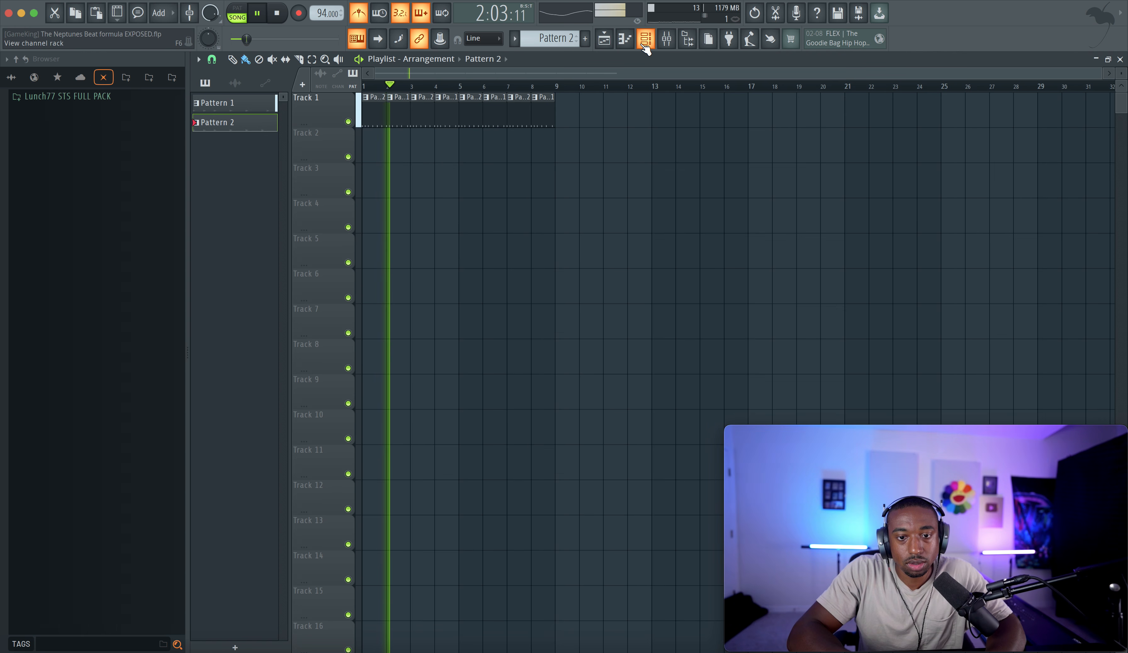
key("space")
key("ctrl+s")
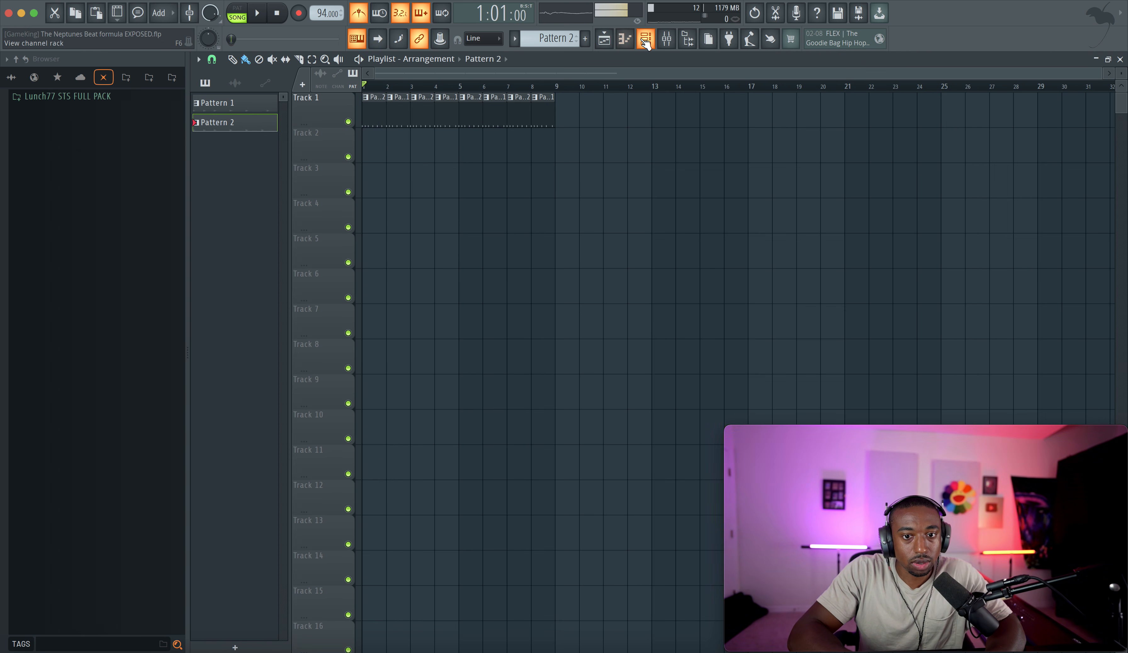
Add BOUND100_2 hits on steps 11 and 14 of Pattern 1 and play the arrangement
key("F6")
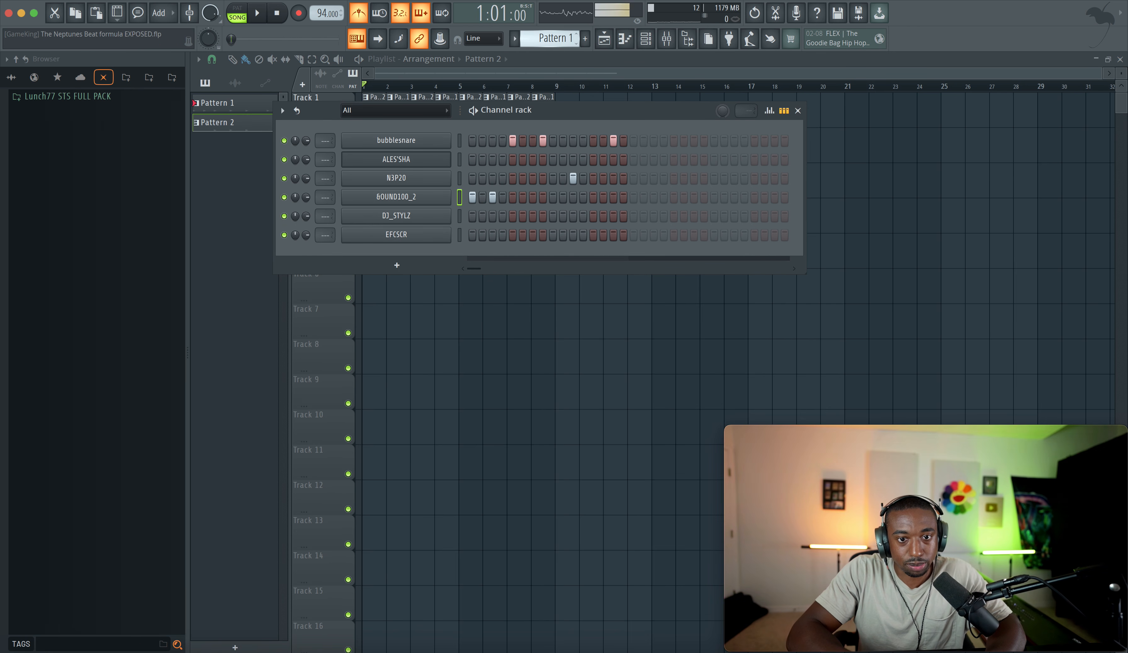
scroll(563, 42, "down", 1)
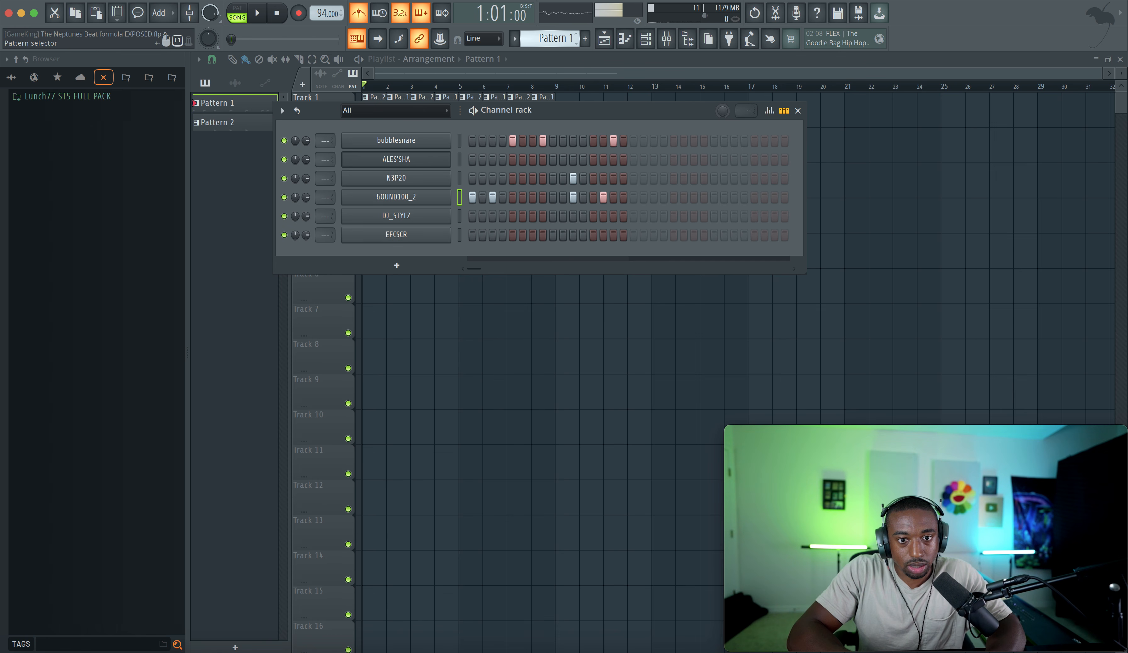
scroll(561, 40, "up", 1)
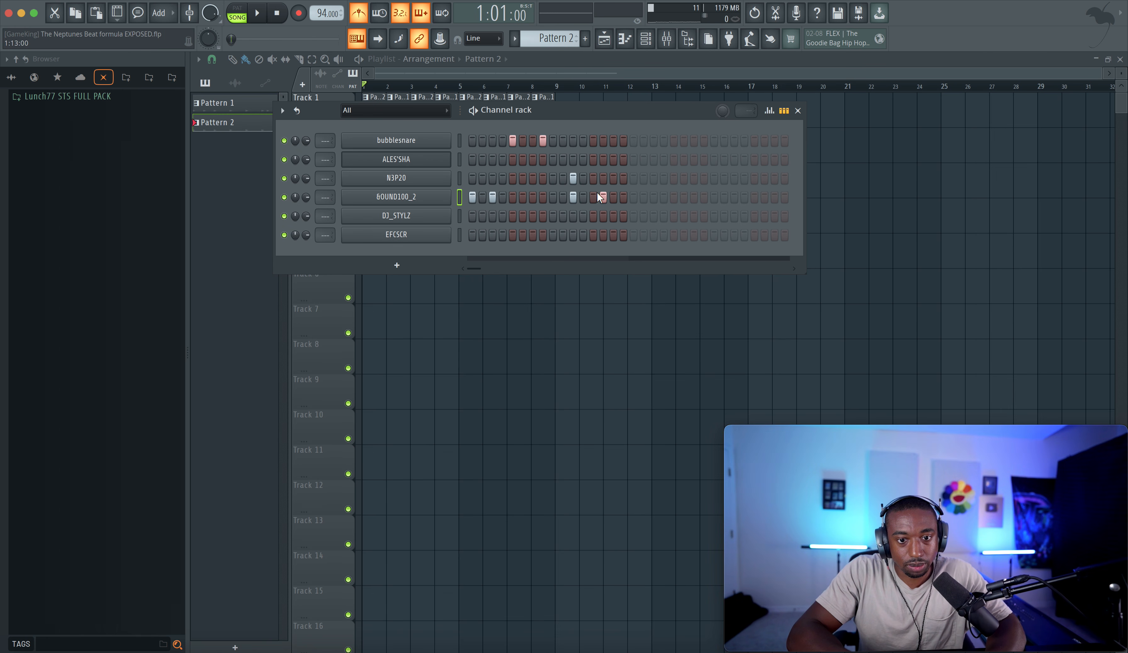
key("F6")
key("space")
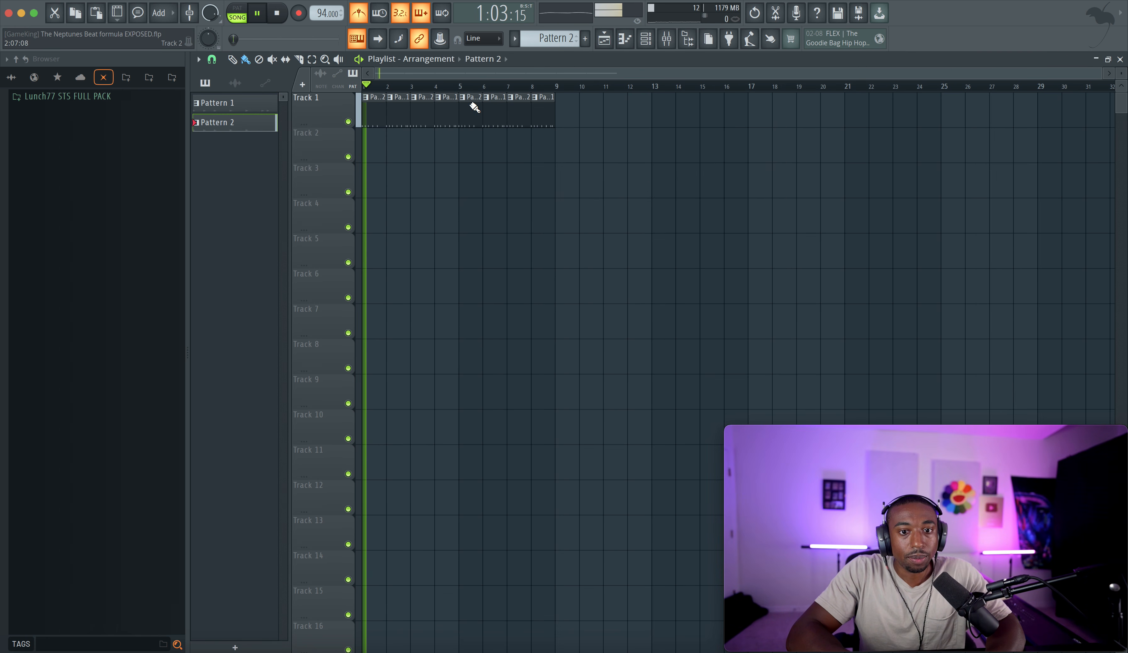
Stop playback, create an empty Pattern 3 with the N3P20 channel selected, and save the project
scroll(372, 109, "up", 2)
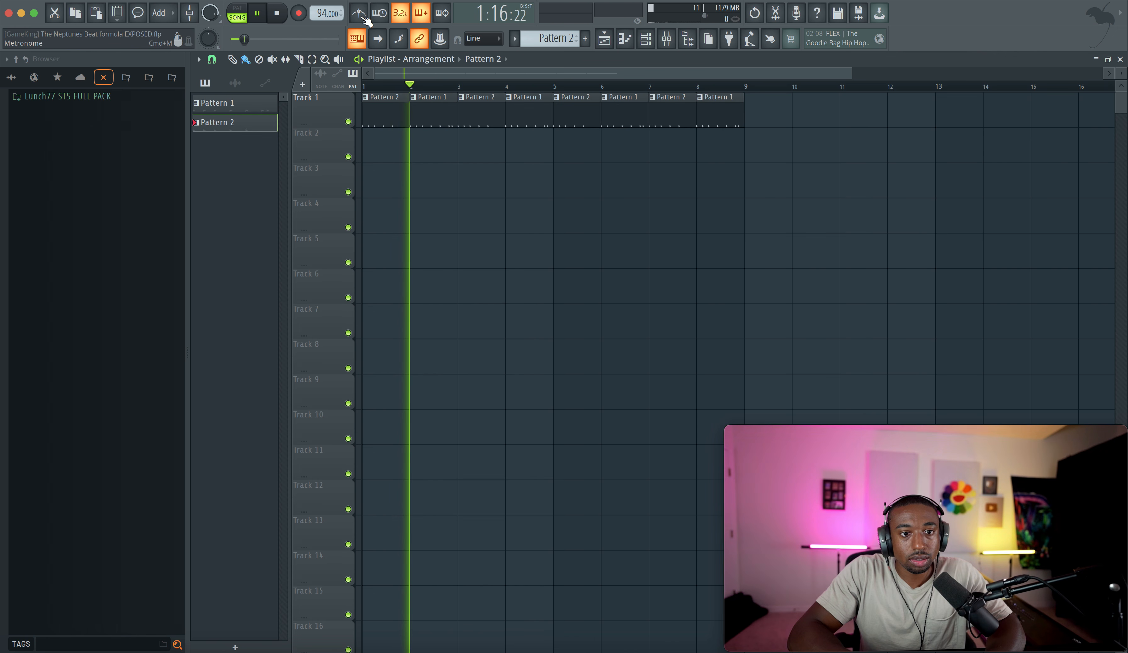
left_click(645, 39)
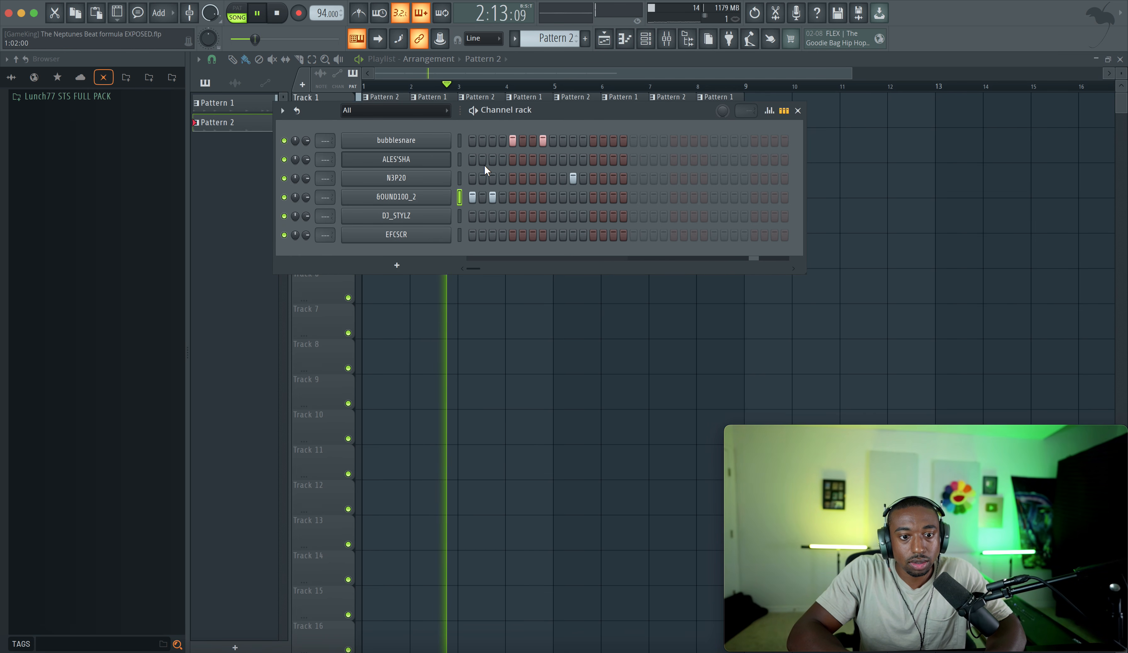
key("space")
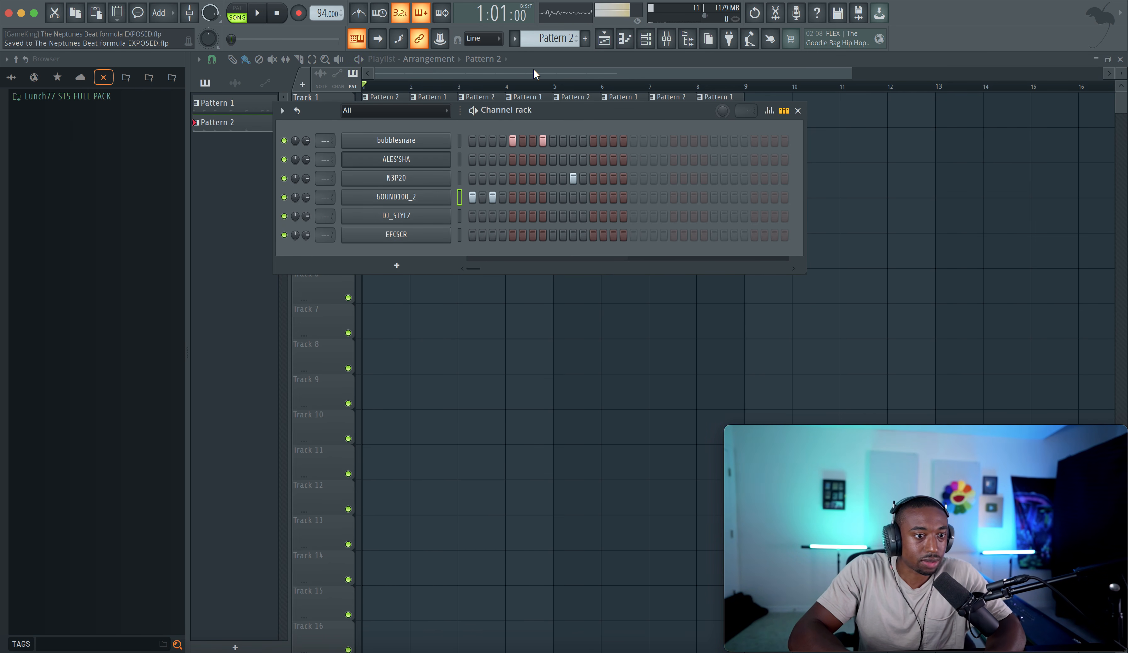
left_click(458, 178)
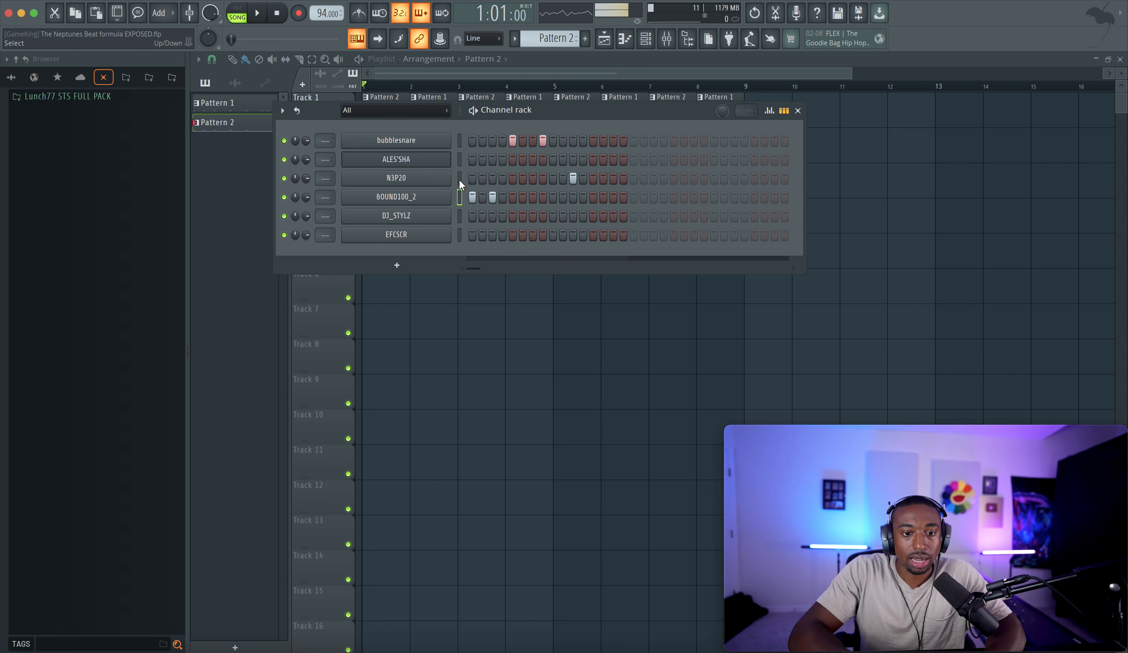
scroll(563, 37, "up", 1)
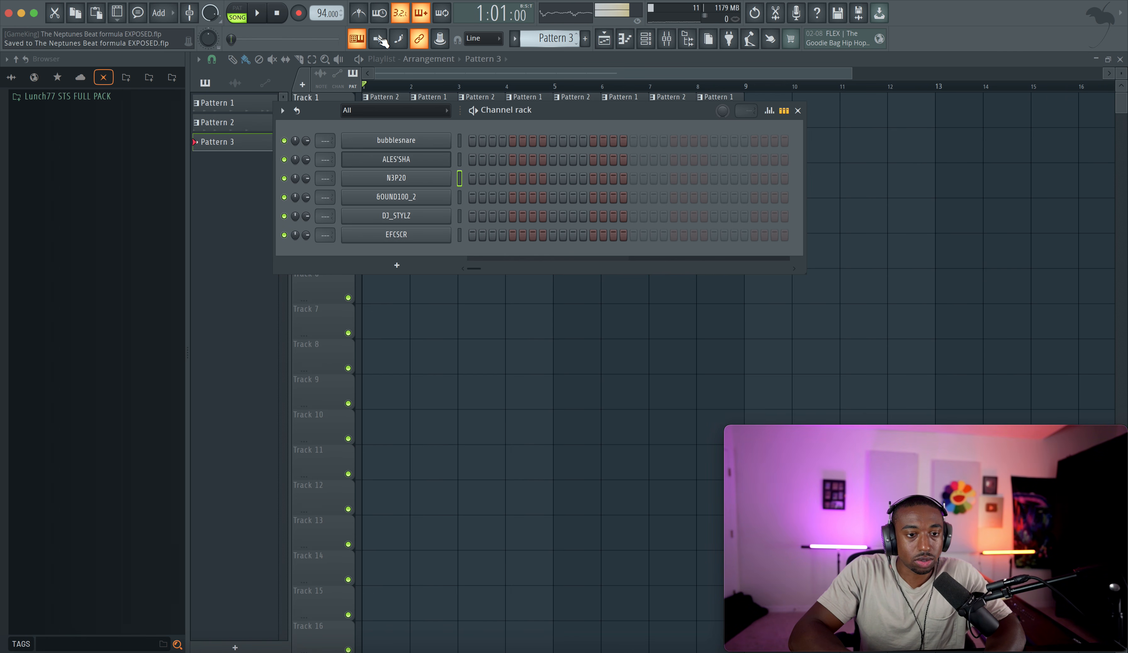
key("super+s")
Record a live take of N3P20 hits into Pattern 3 on Track 2 over the drum arrangement
key("F6")
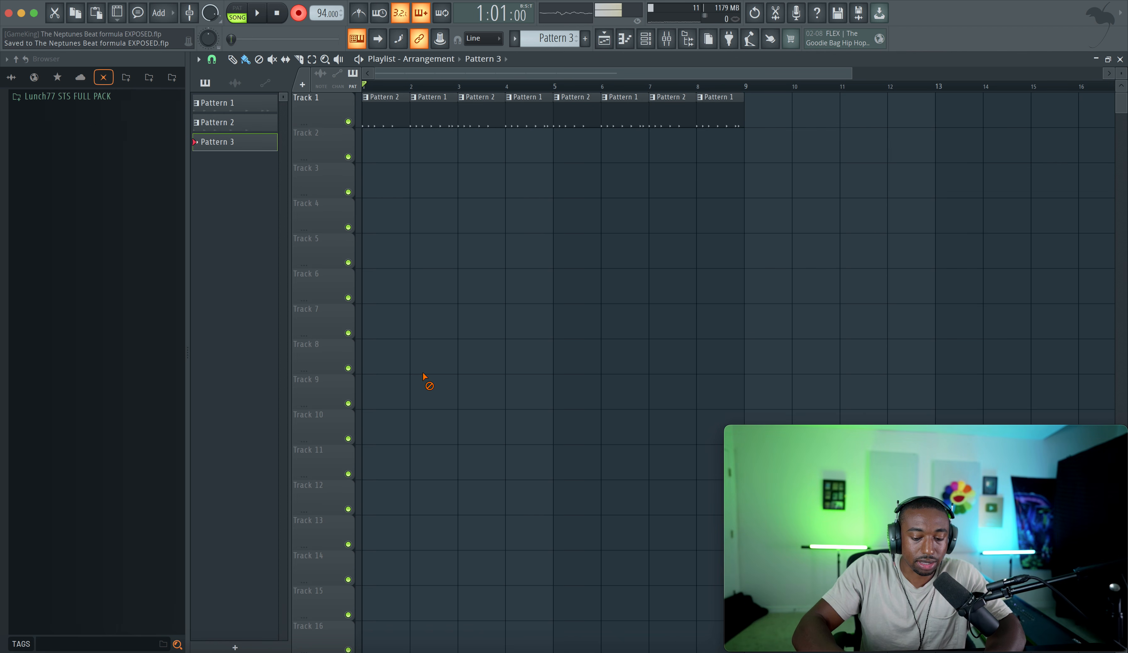
key("z")
key("space")
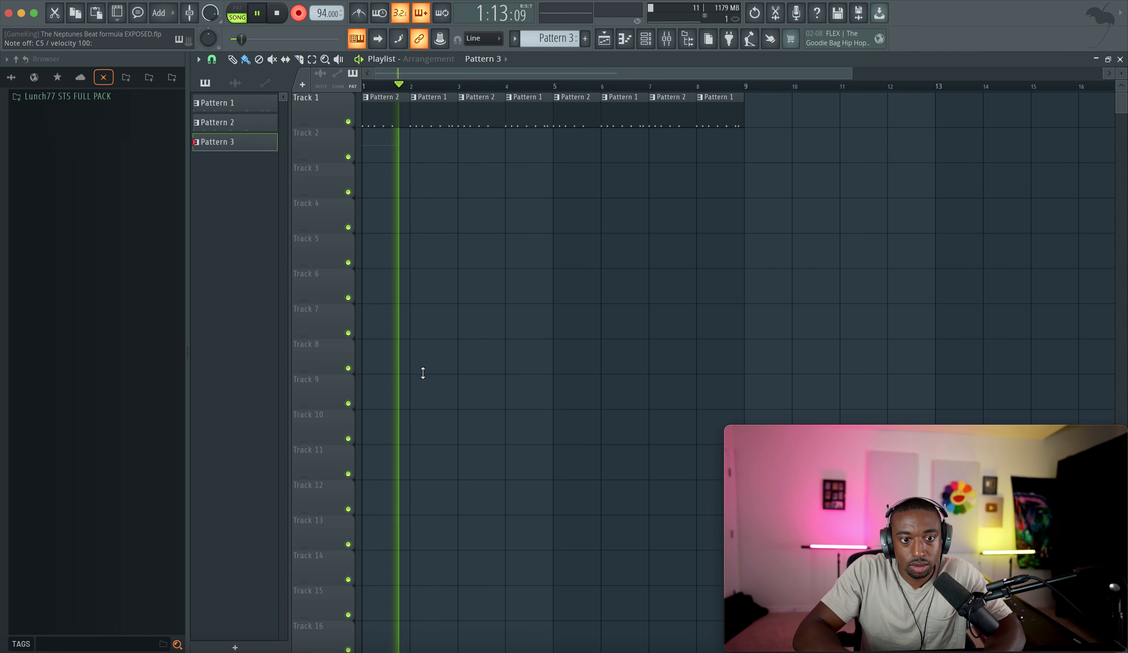
key("space")
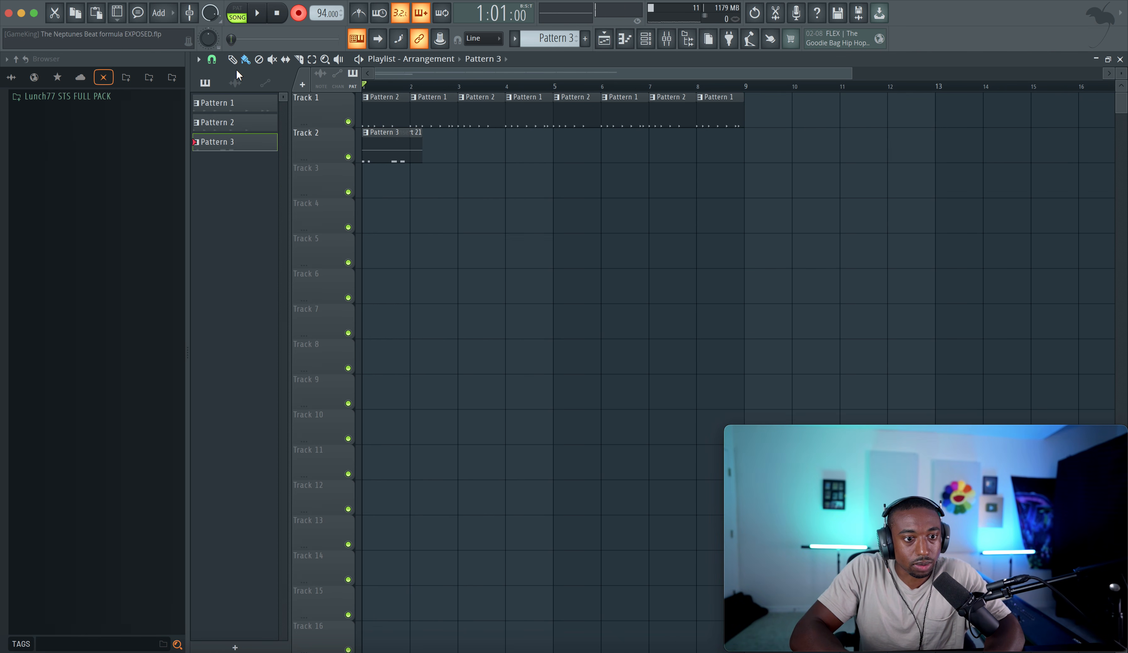
Delete the unwanted audio clip recorded alongside Pattern 3, and check mixer track Insert 21
left_click(236, 83)
right_click(237, 95)
key("d")
key("Return")
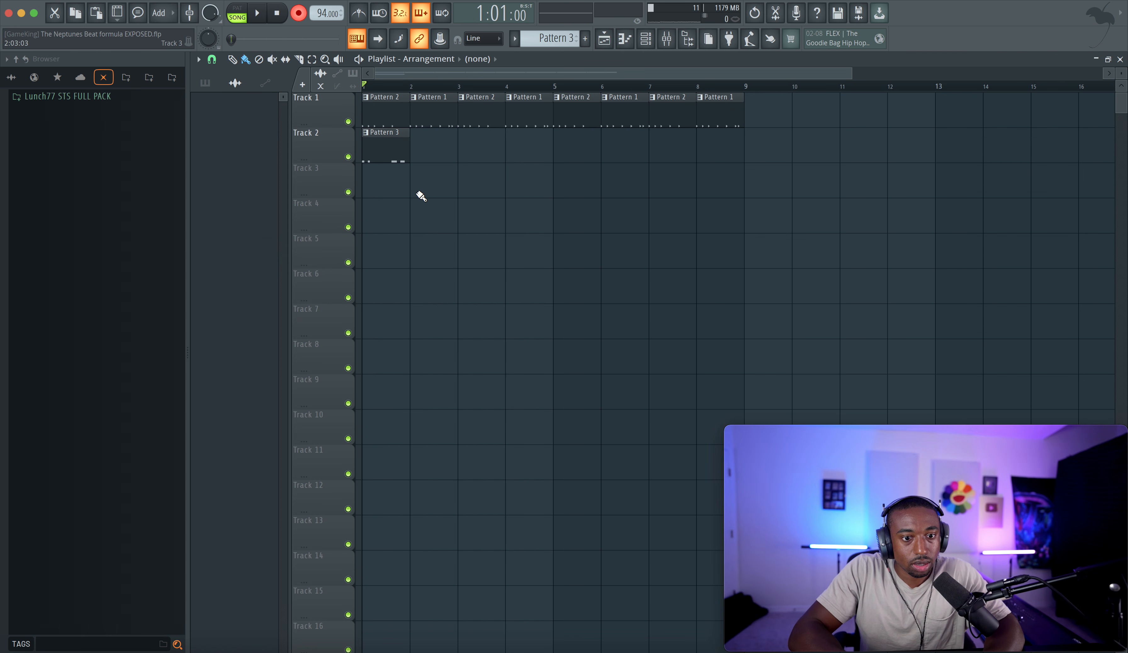
left_click(668, 39)
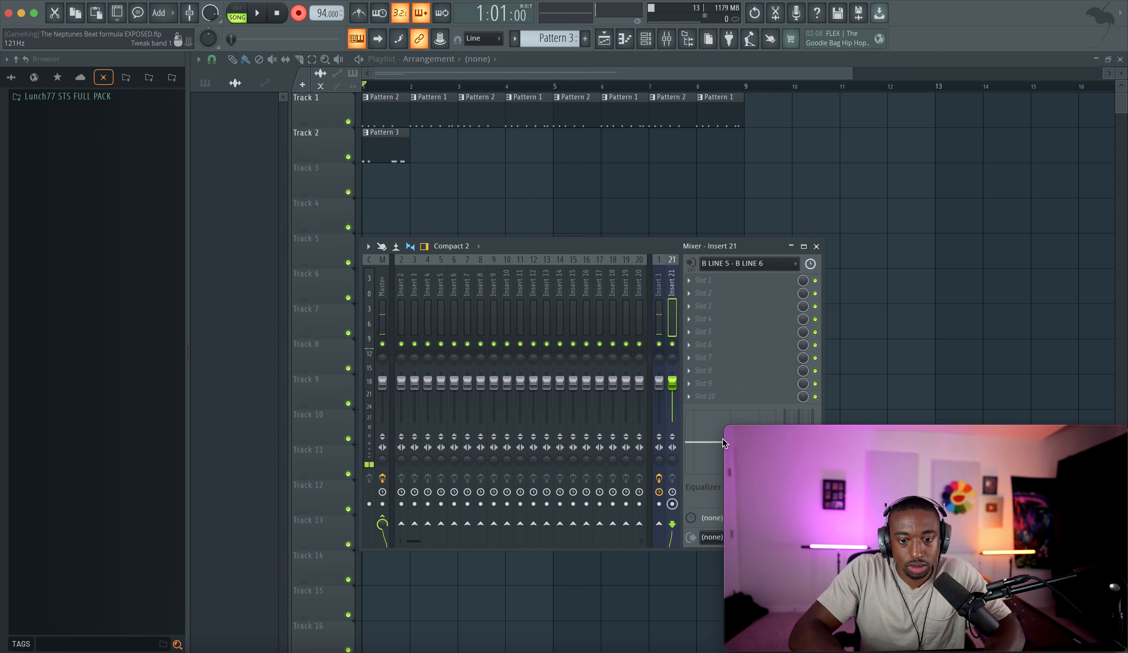
key("F9")
Play the recorded Pattern 3 briefly with the drums and check the channel rack
key("space")
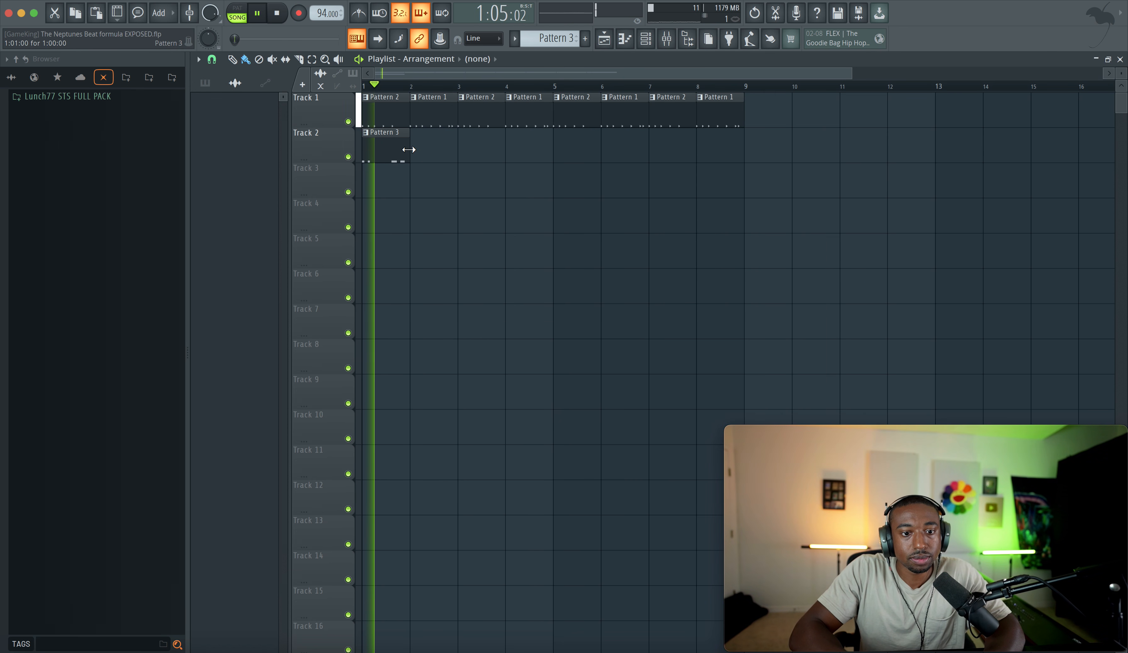
key("space")
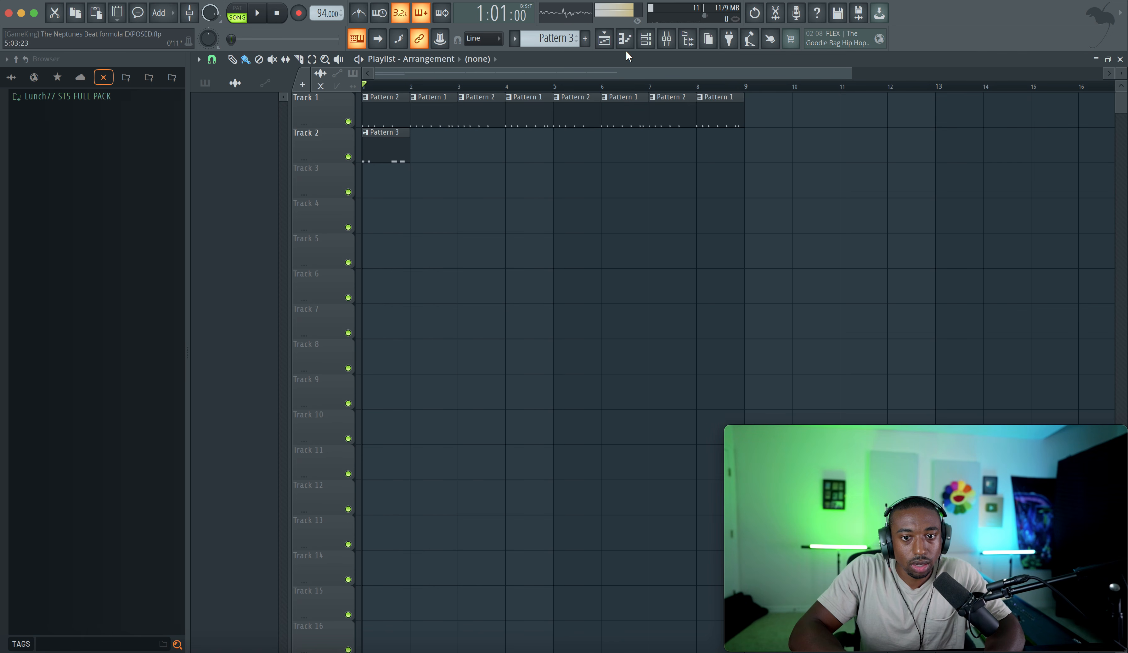
key("F6")
key("F6")
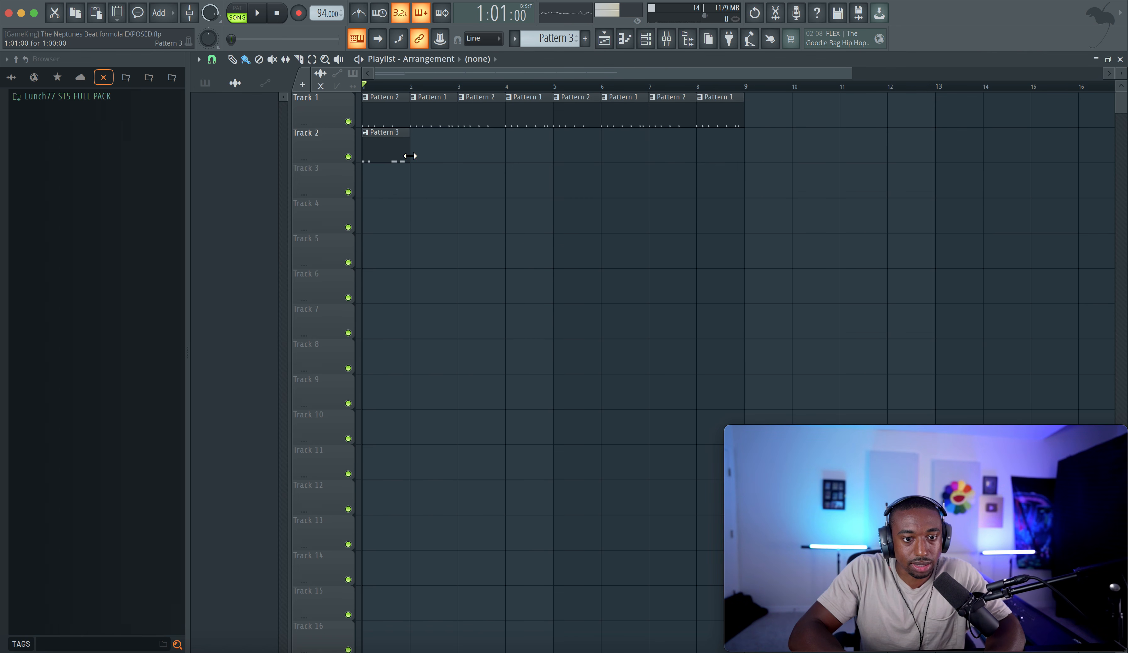
Try extending the Pattern 3 clip to two bars and recording more N3P20 hits over it
left_click_drag(410, 155, 457, 155)
left_click(299, 14)
key("space")
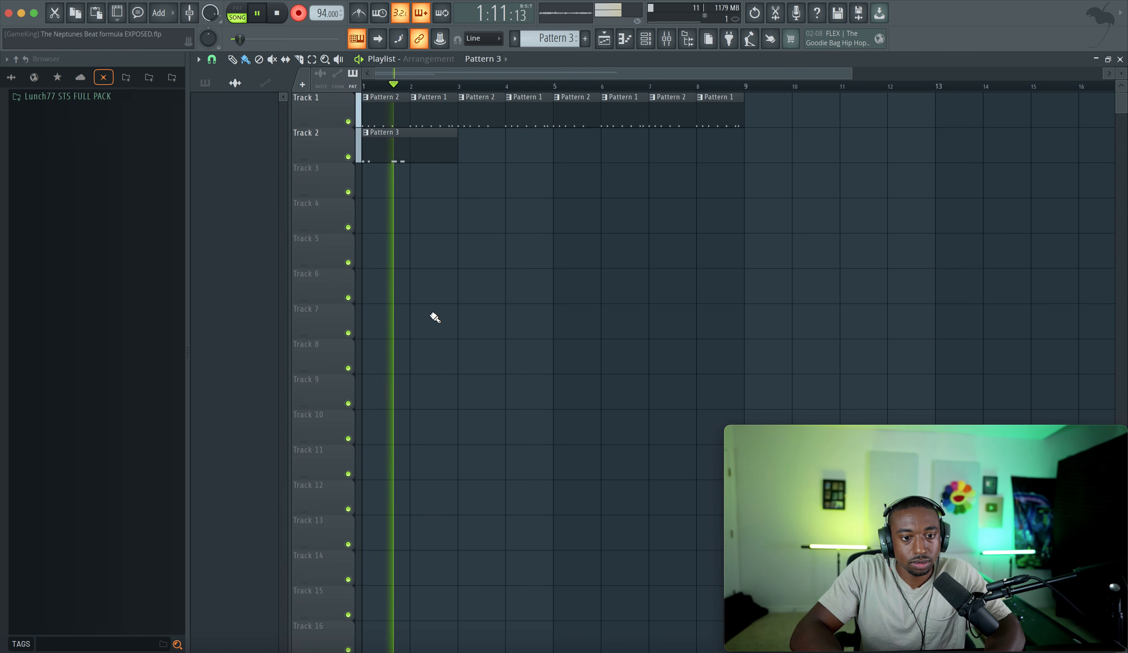
key("space")
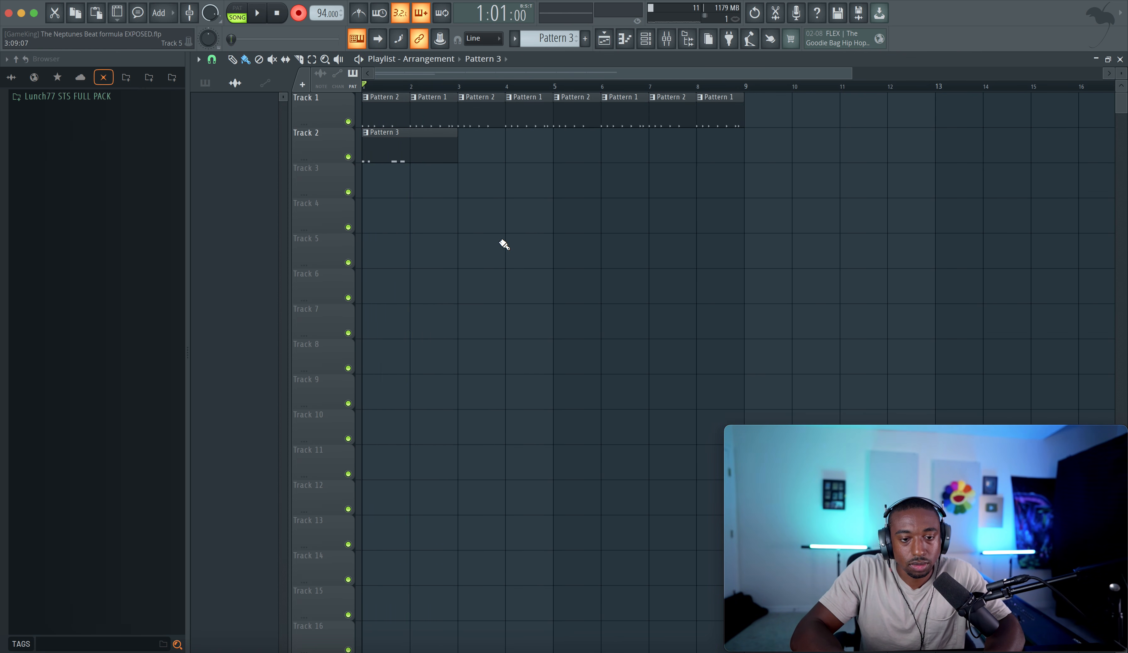
Select the N3P20 channel and record further hits into Pattern 3, extending its clip to four bars
key("F6")
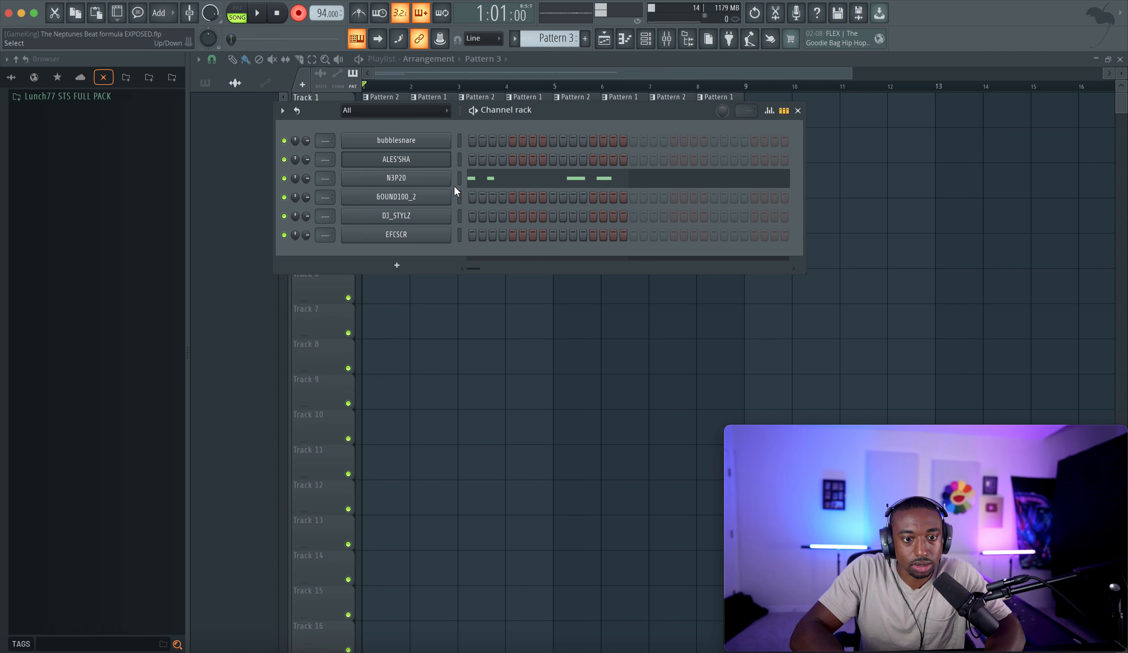
key("F6")
key("space")
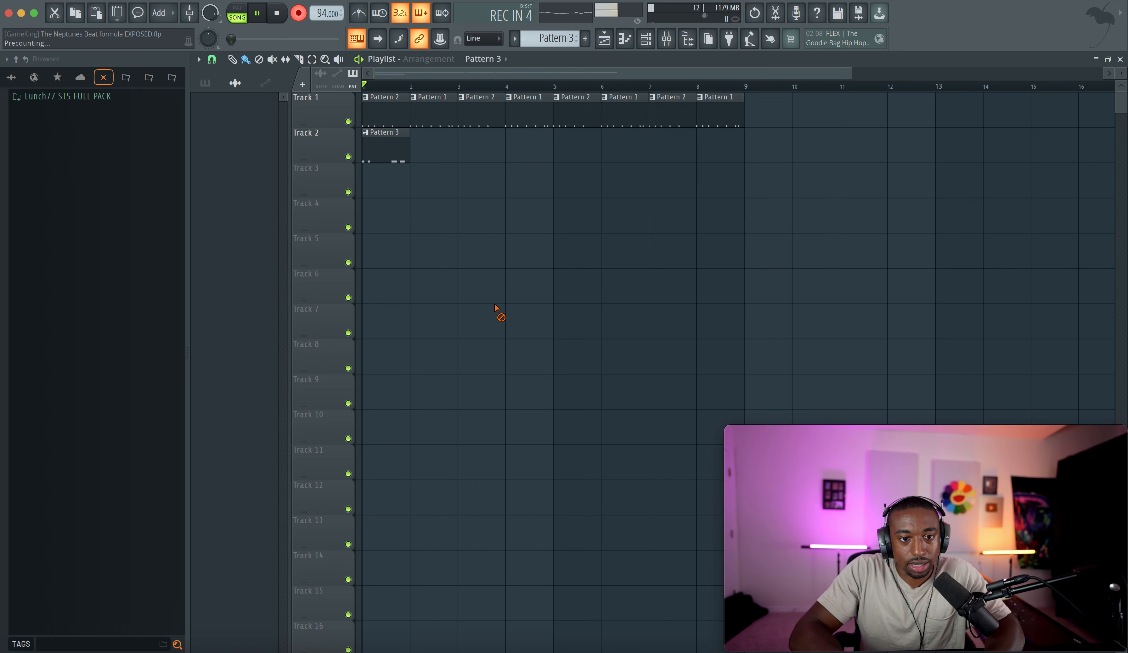
left_click_drag(409, 135, 540, 148)
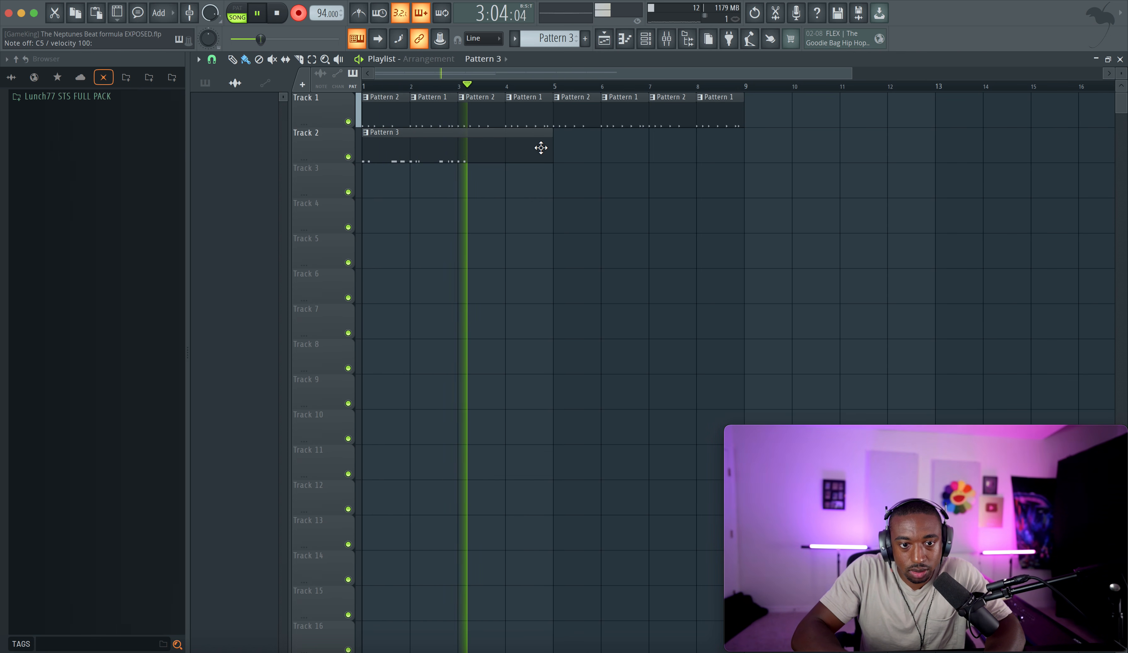
key("space")
Delete the short C5 note late in bar 2 of Pattern 3's N3P20 part in the piano roll
double_click(441, 159)
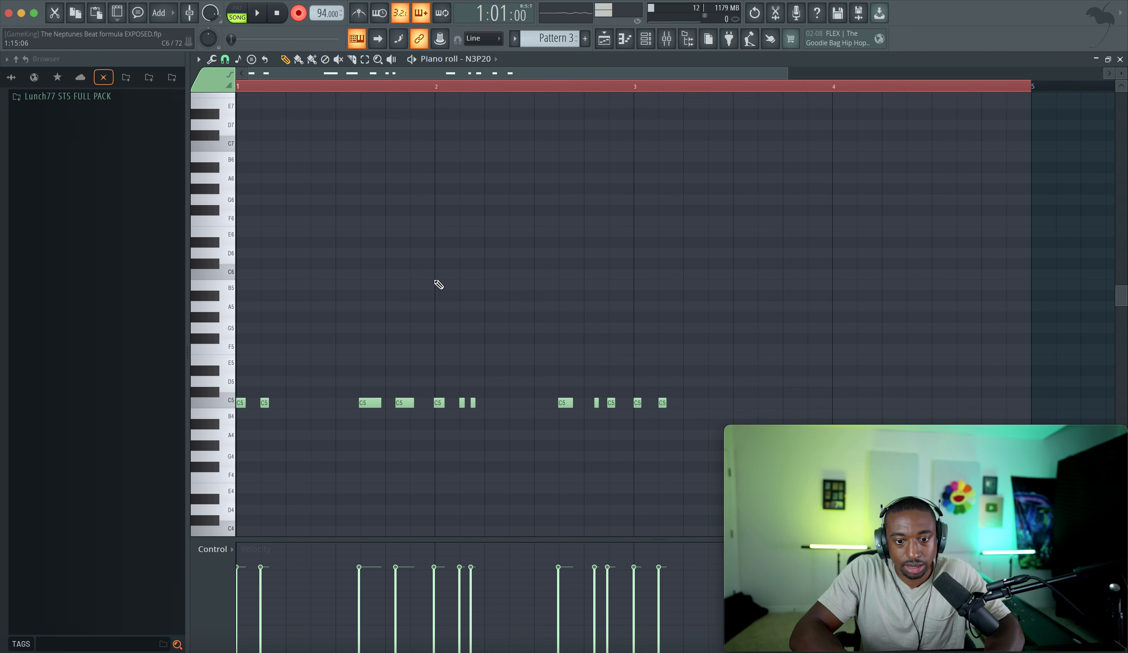
right_click(597, 403)
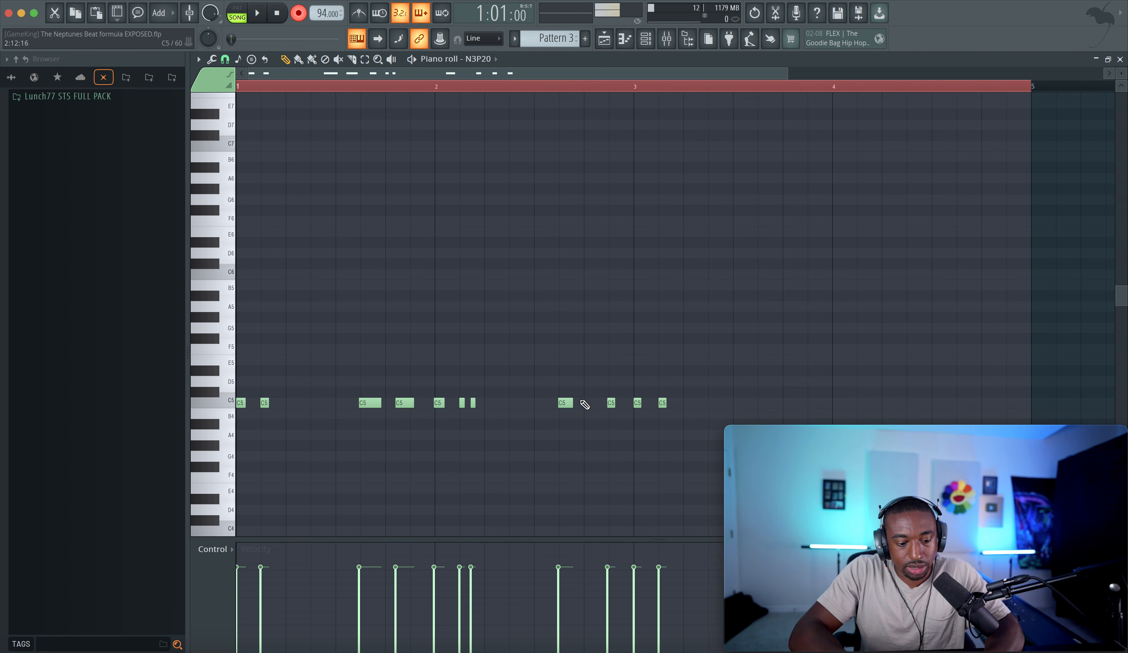
left_click(1120, 60)
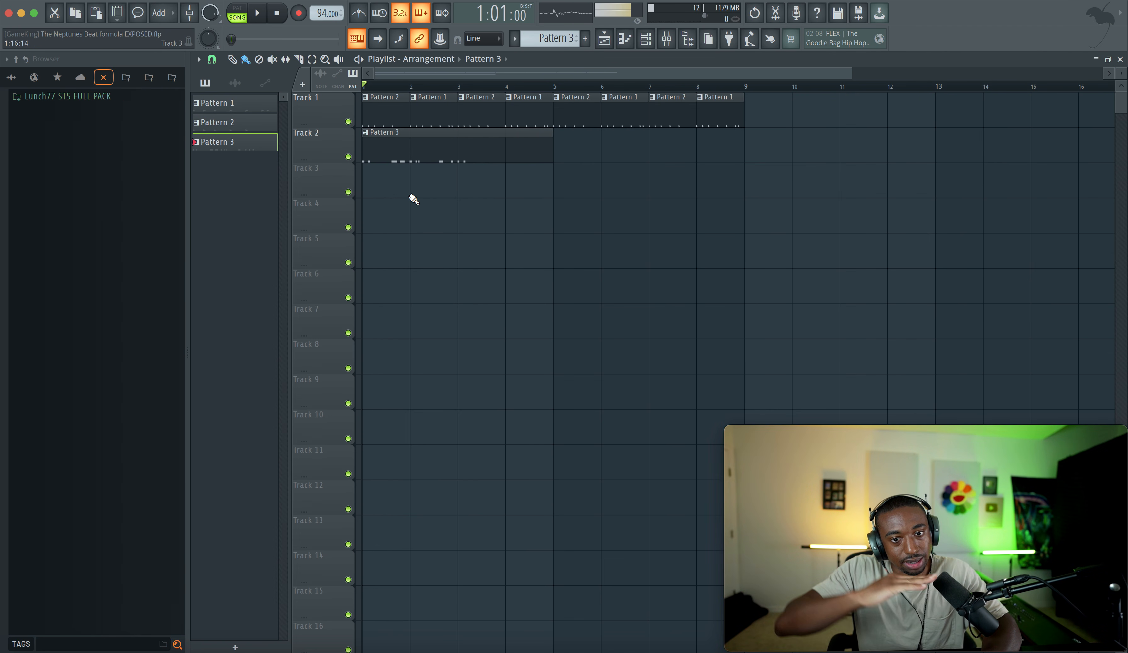
Play the arrangement from the start and shorten the Pattern 3 clip on Track 2 to two bars
key("space")
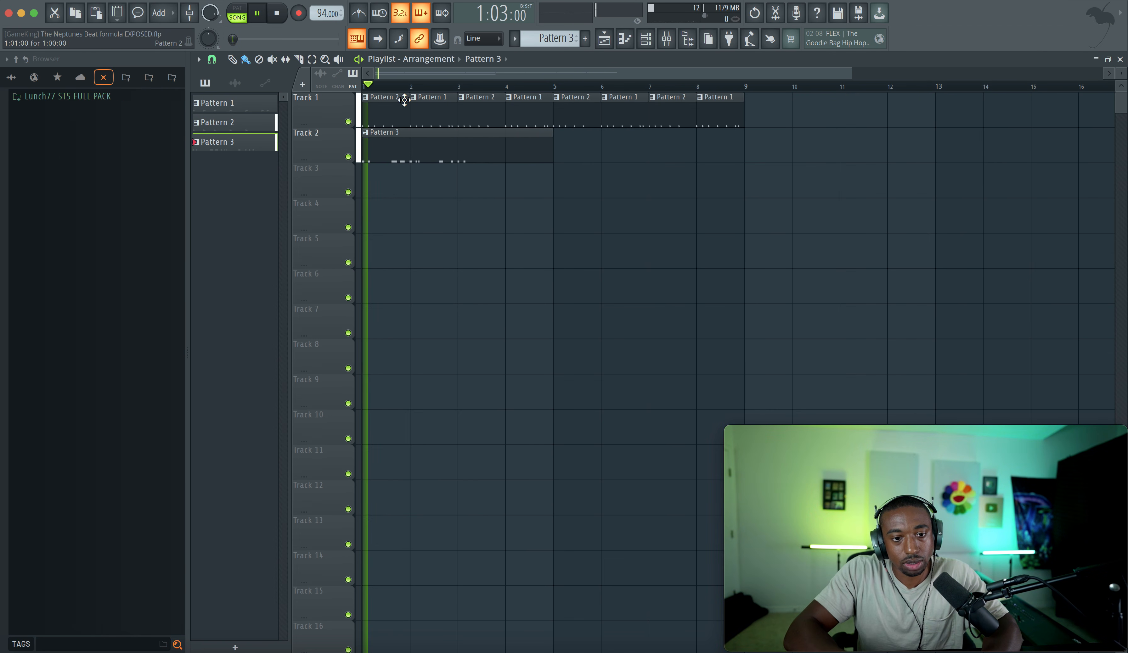
key("space")
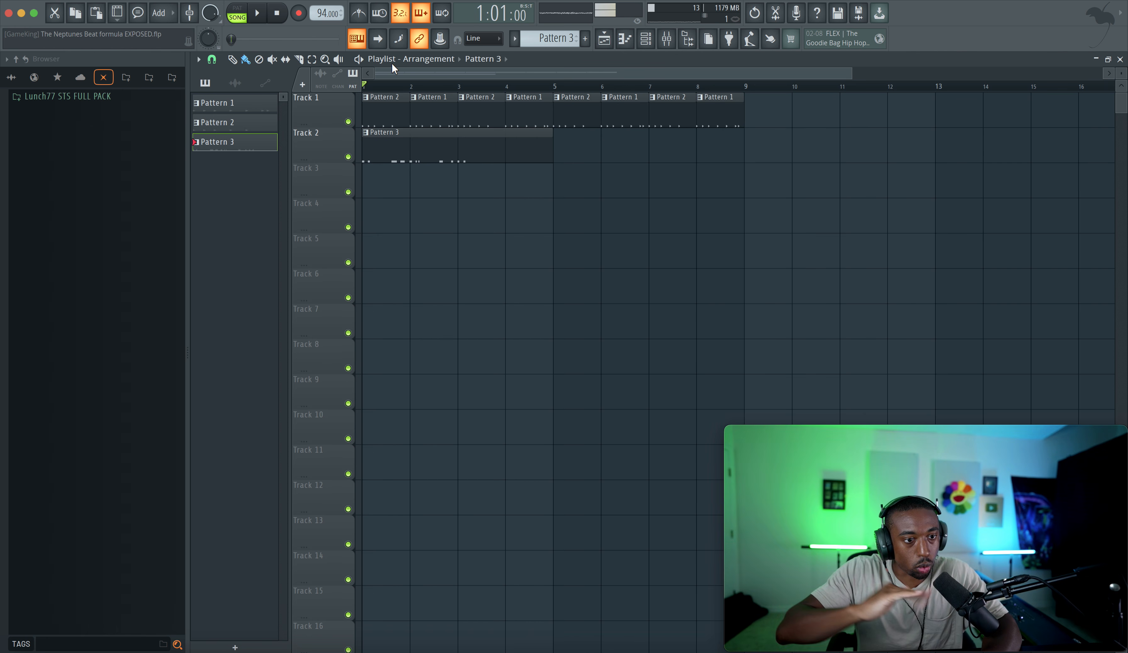
key("space")
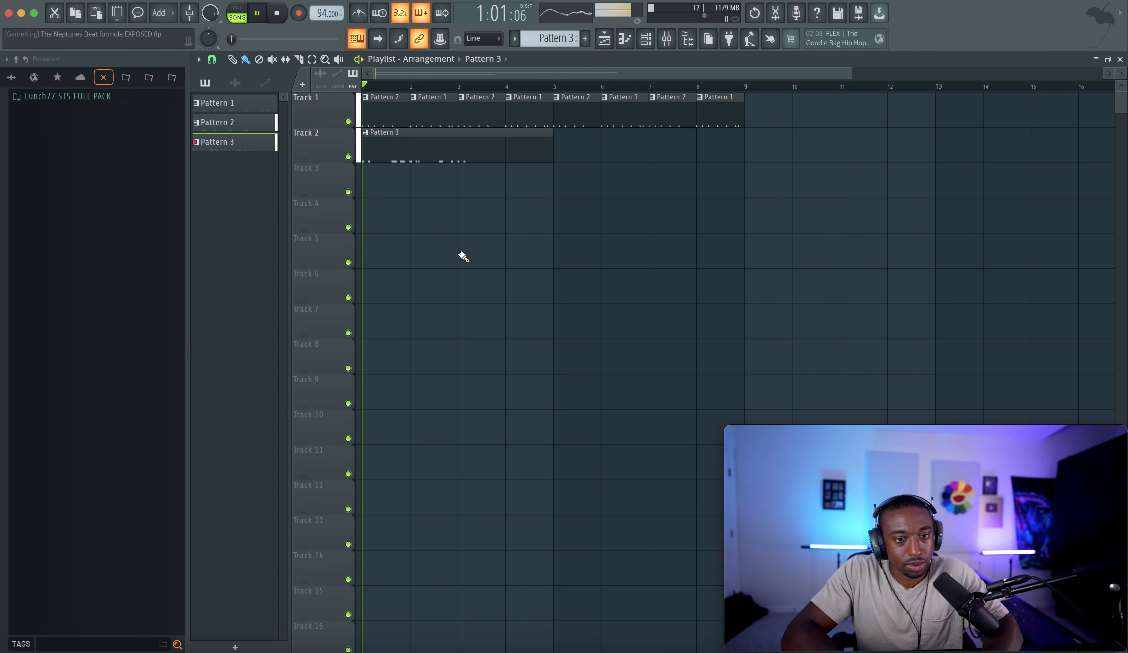
left_click_drag(544, 147, 442, 145)
Delete three C5 notes from Pattern 3's N3P20 part: the first long one in bar 1, and one short and one long in bar 2
double_click(443, 145)
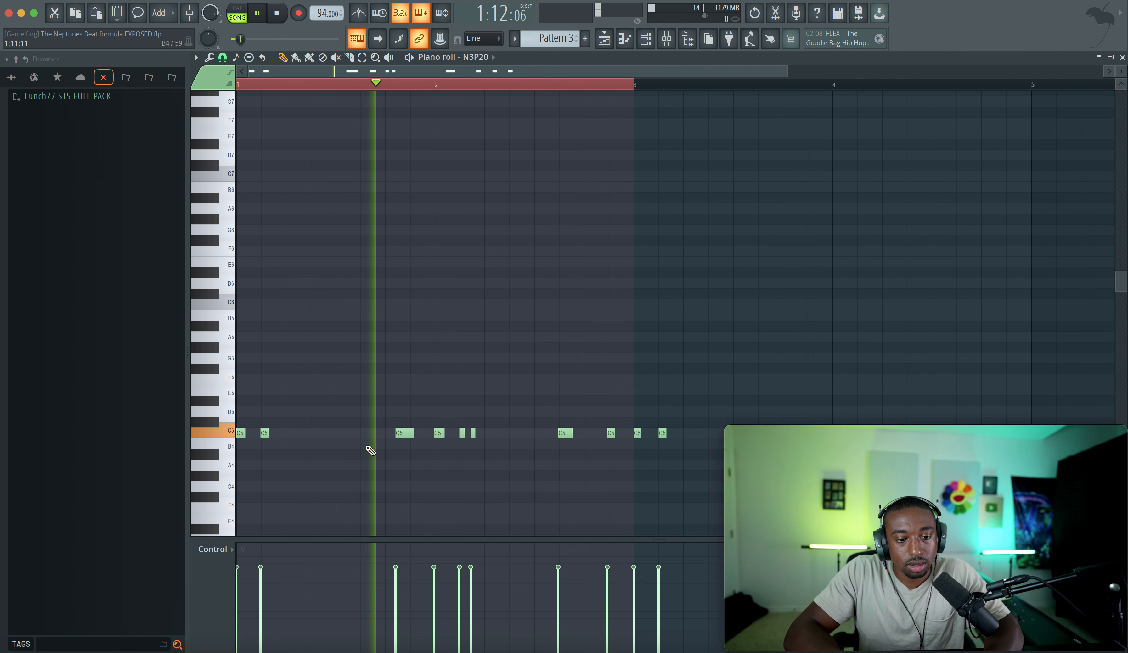
right_click(474, 434)
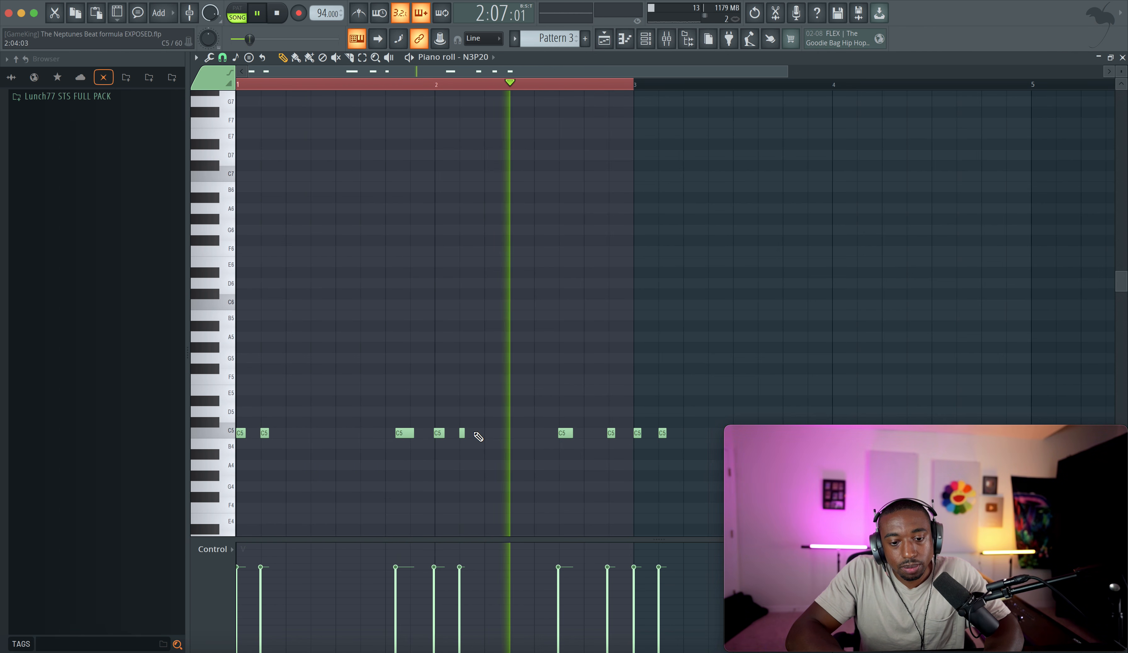
right_click(563, 435)
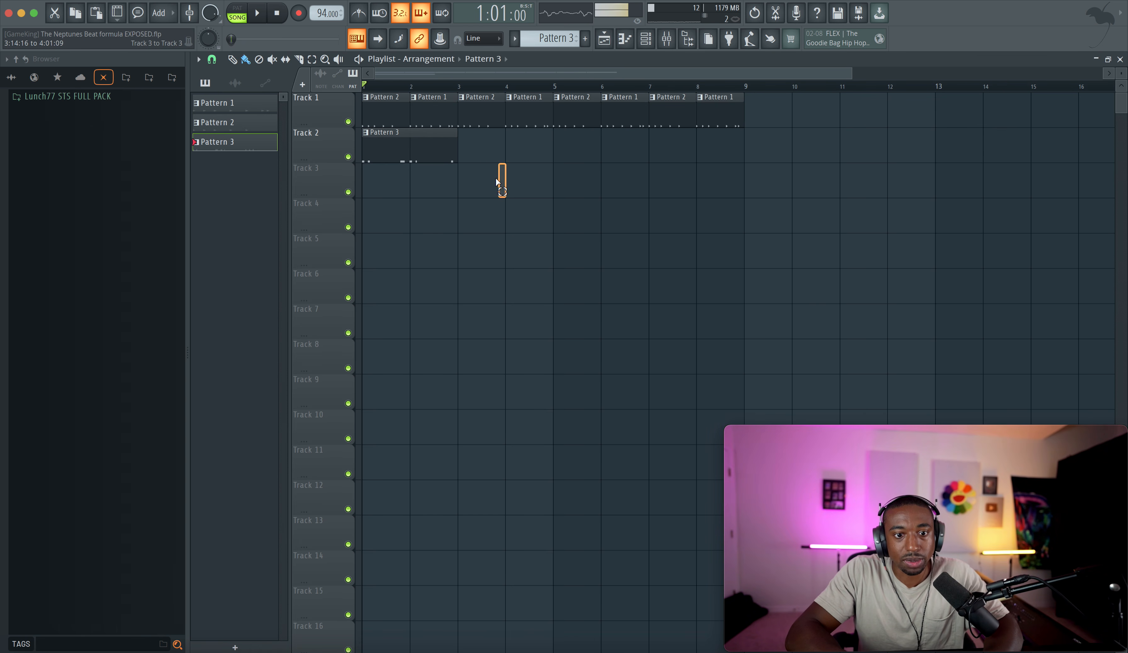
Duplicate the two-bar Pattern 3 clip three times along Track 2 to fill all eight bars
left_click(428, 153)
key("ctrl+b")
key("ctrl+b")
key("ctrl+b")
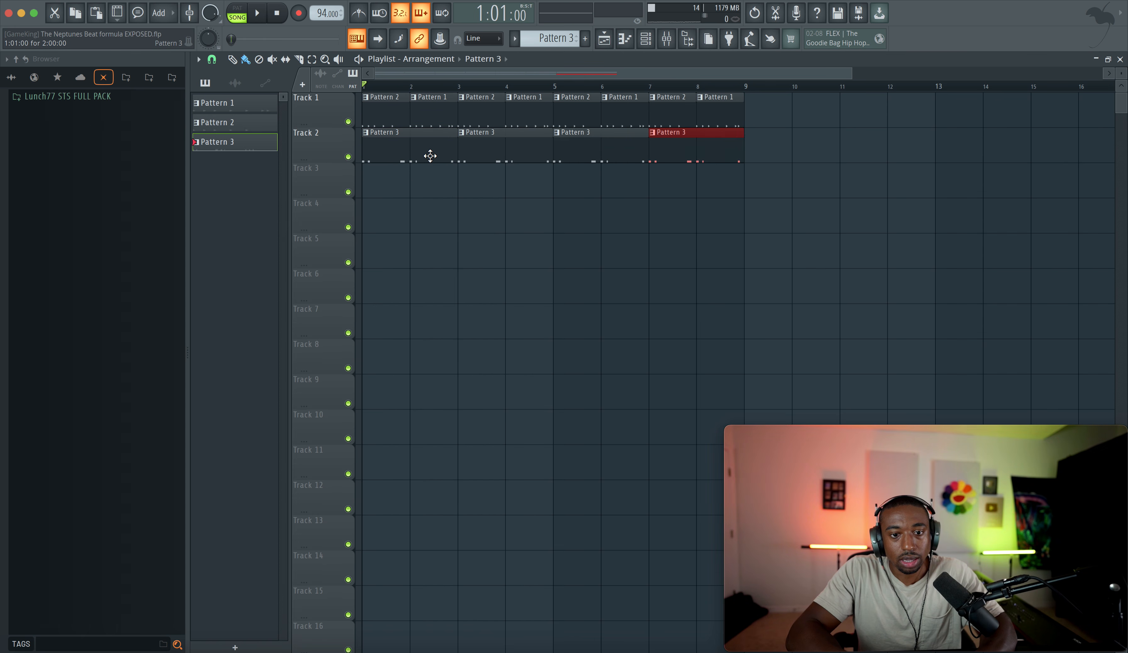
right_click(473, 264)
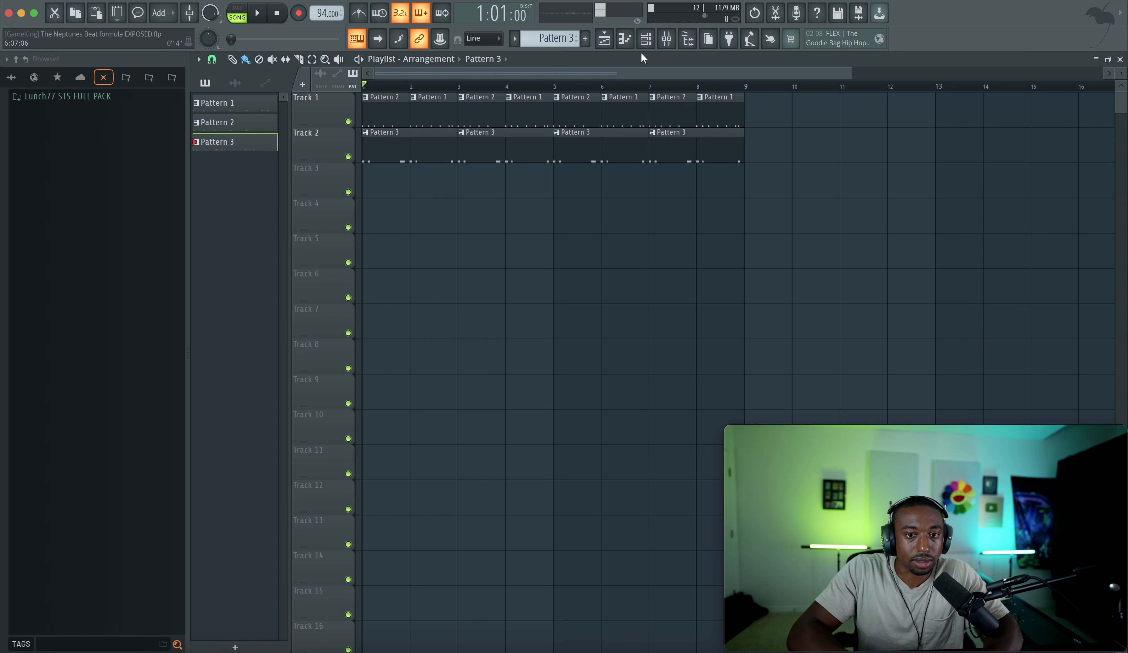
Route all six channels, from bubblesnare to EFCSCR, to their own mixer tracks 2 through 7
left_click(645, 41)
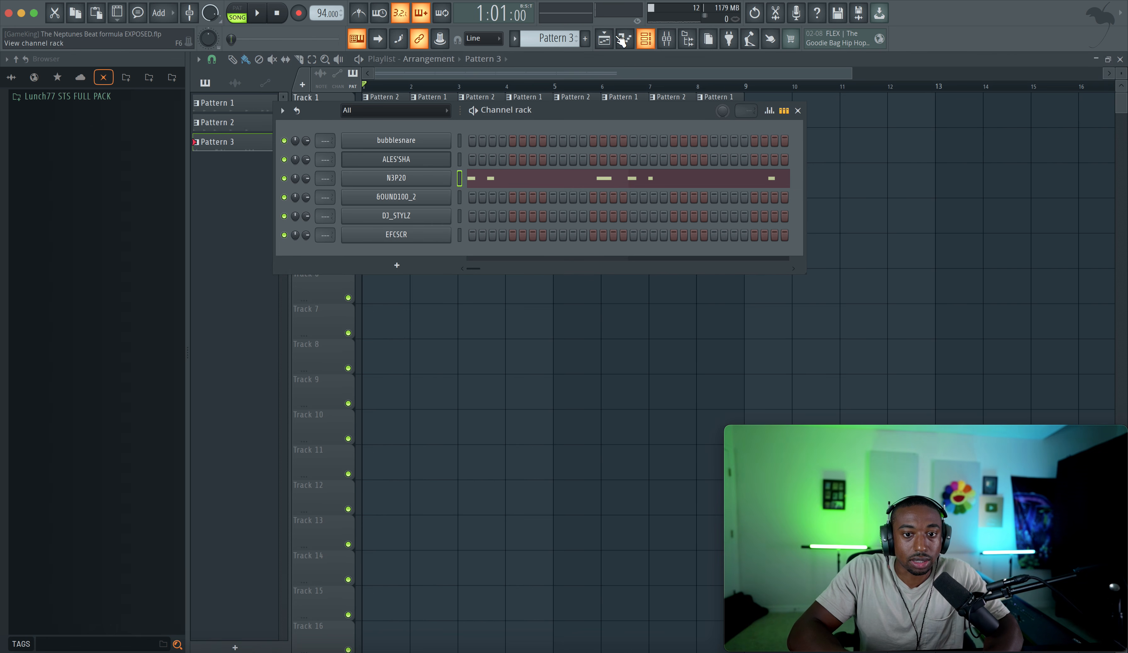
left_click(459, 140)
key("F9")
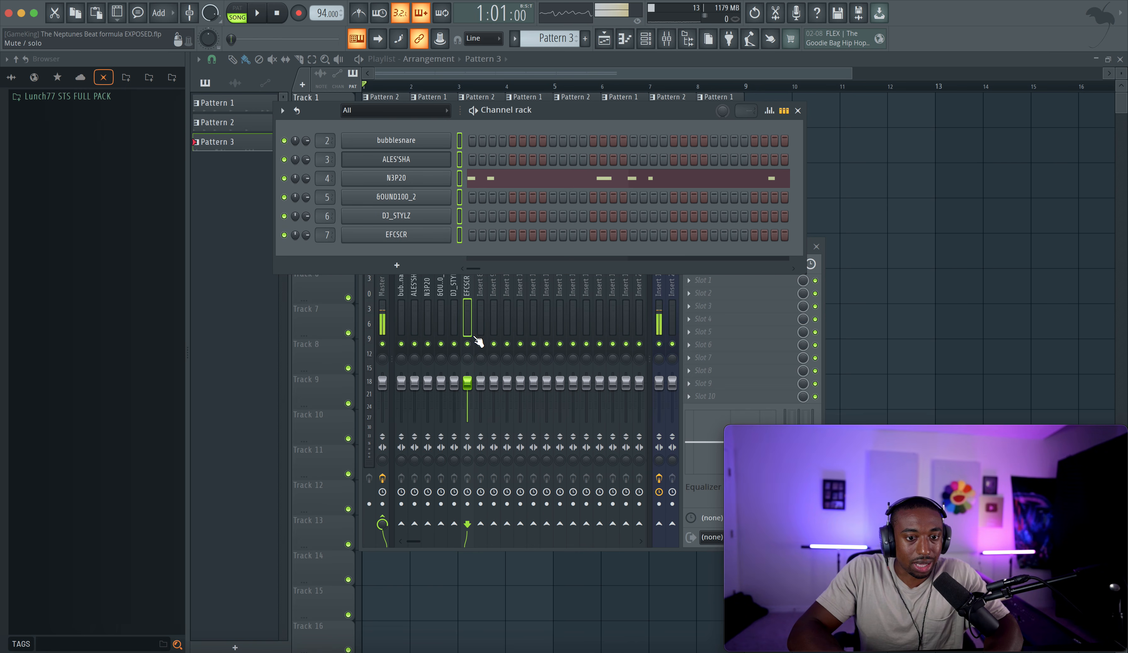
right_click(975, 284)
left_click(646, 40)
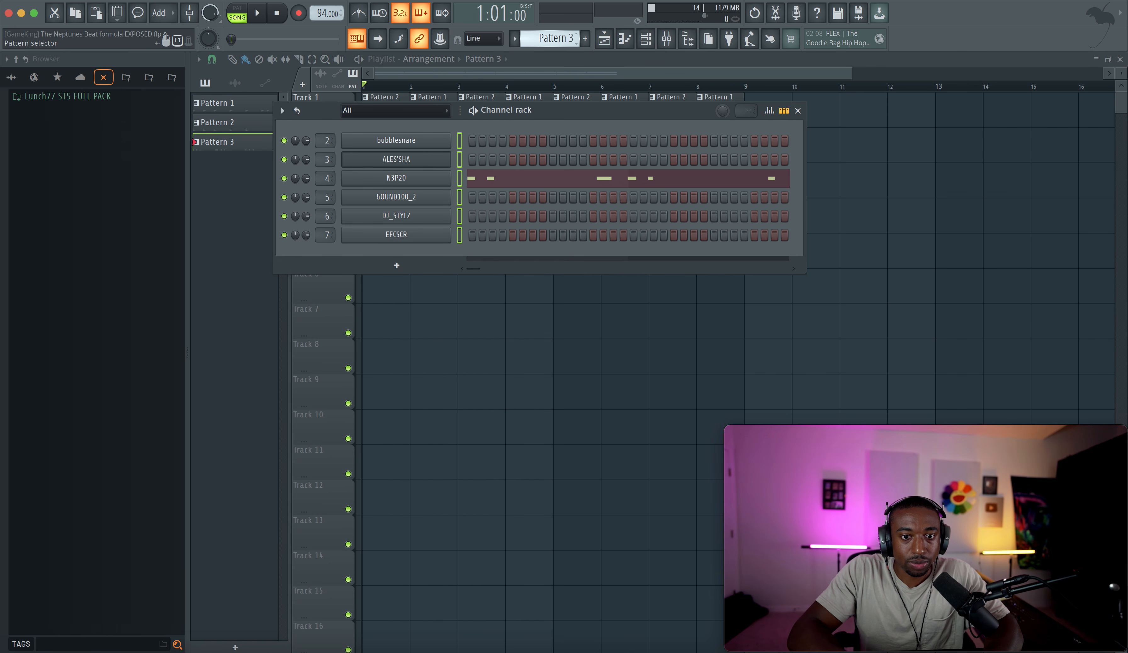
Create an empty Pattern 4 and open the sampler settings of the DJ_STYLZ channel
scroll(564, 42, "down", 1)
right_click(479, 348)
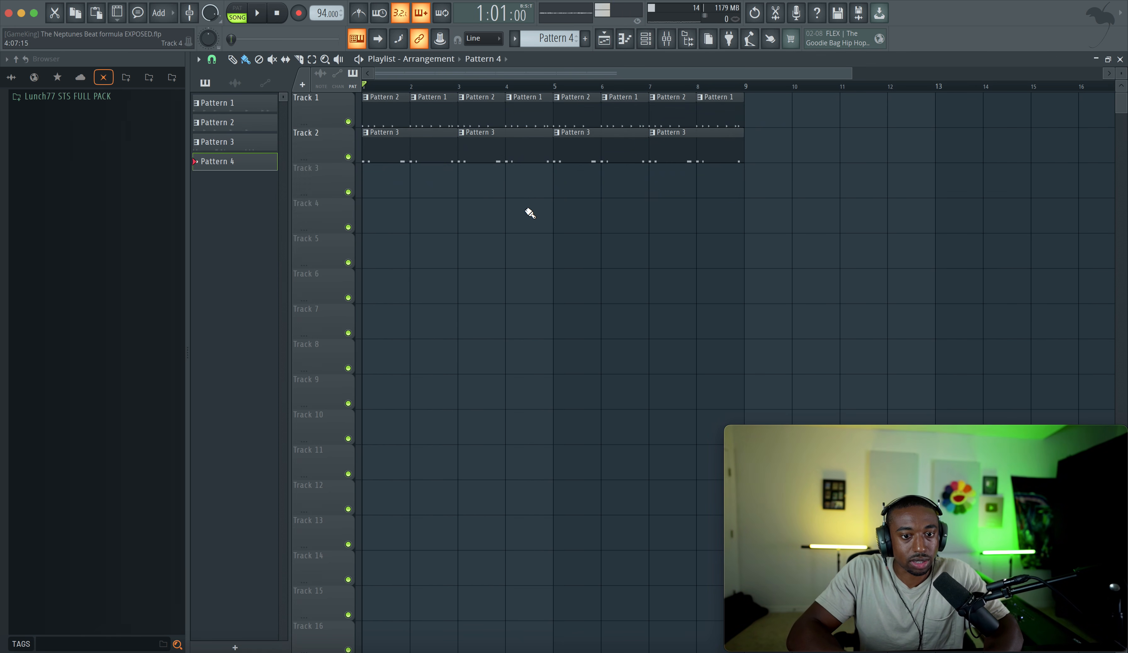
left_click(646, 41)
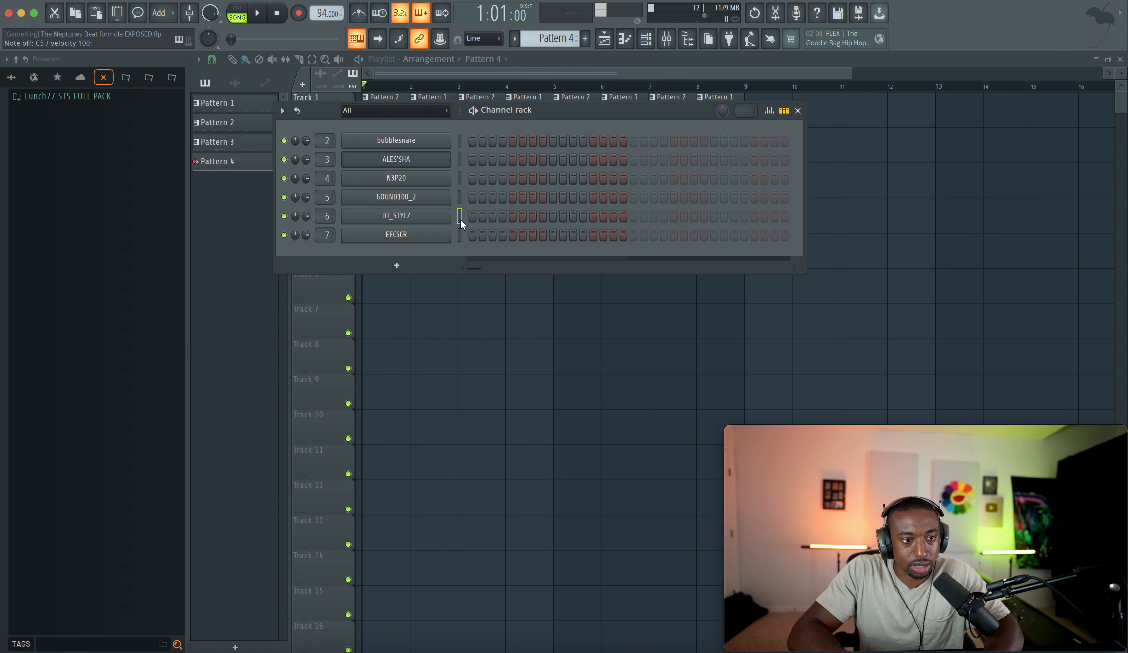
left_click(396, 215)
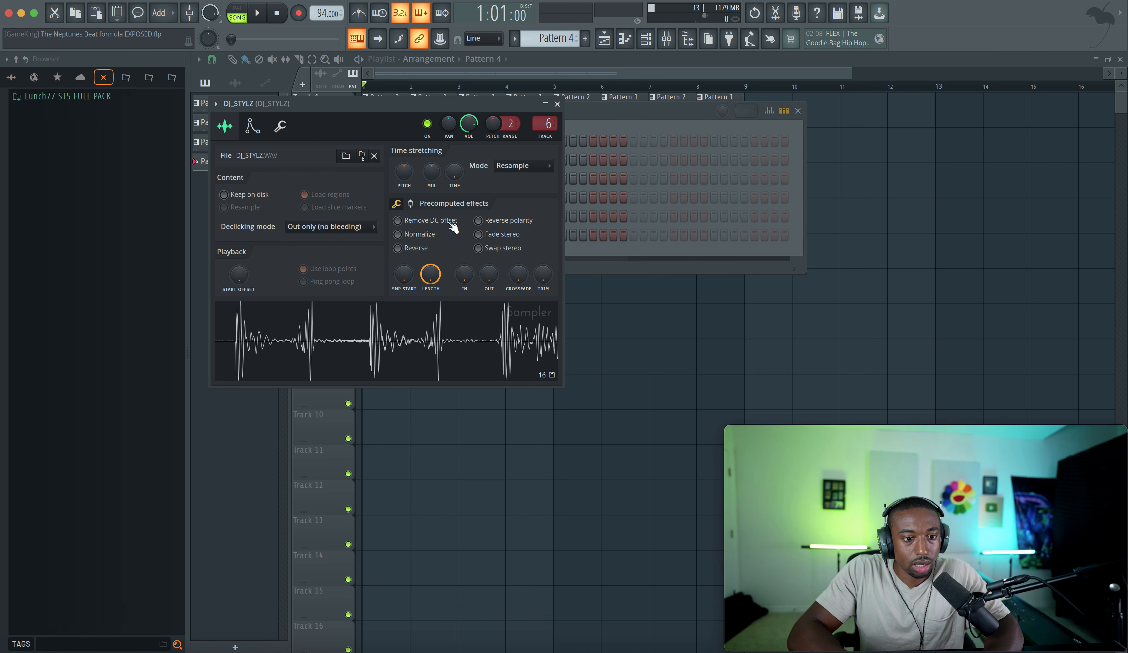
Enable DJ_STYLZ's volume envelope with full hold and zero attack, decay, sustain and release
left_click(261, 132)
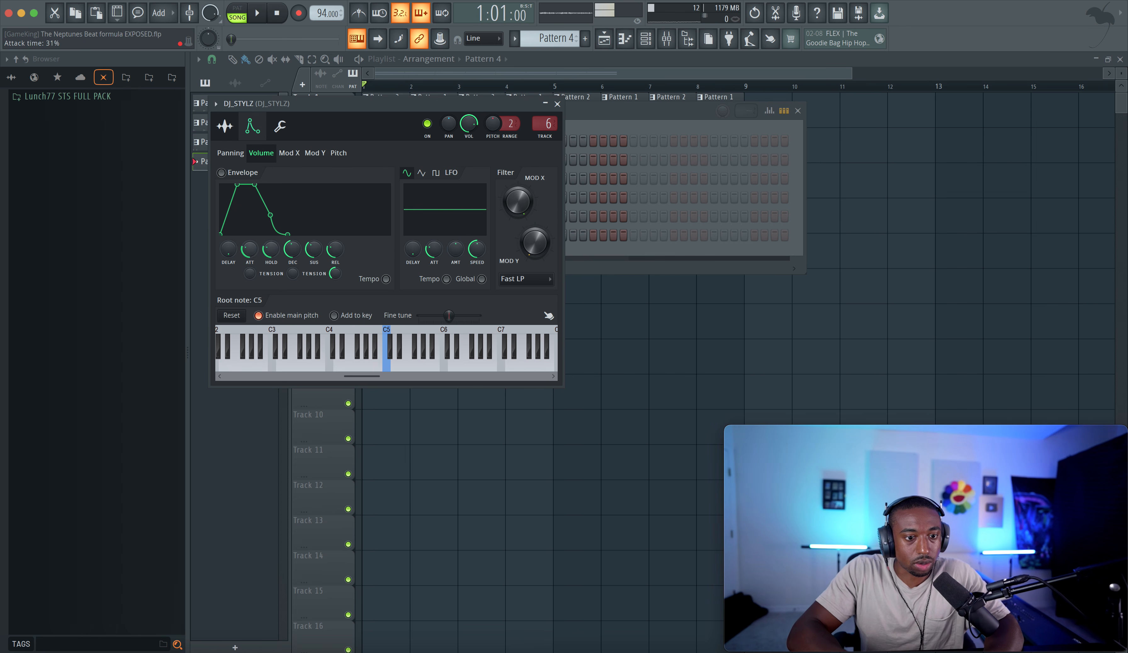
mouse_move(254, 251)
left_mouse_down()
mouse_move(254, 287)
mouse_move(270, 238)
left_mouse_up()
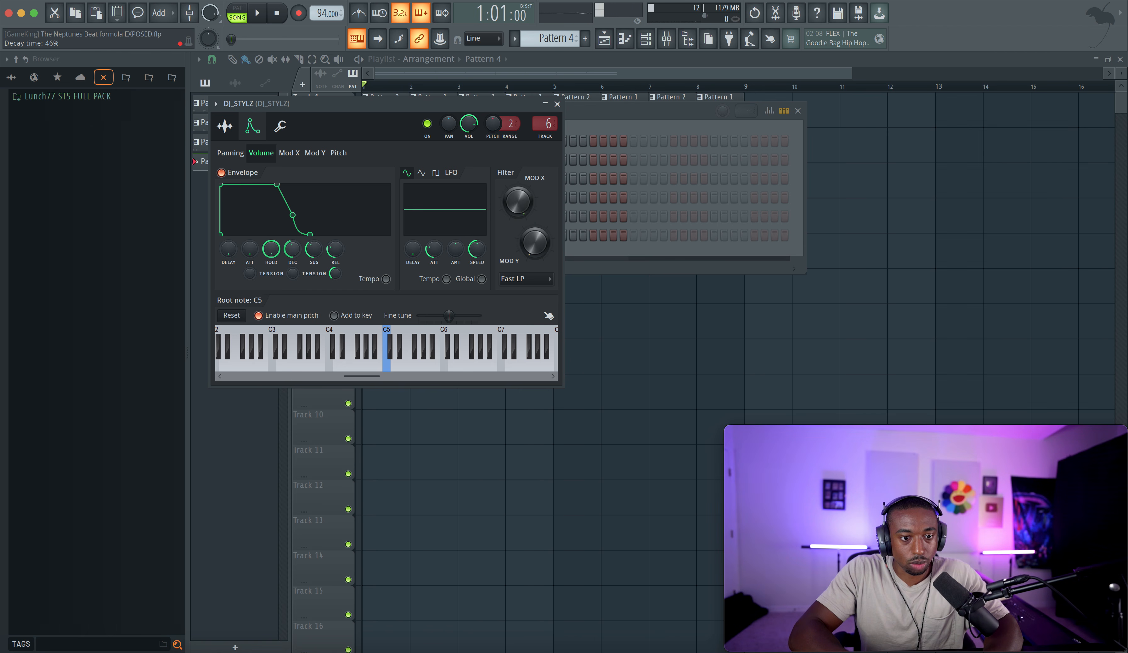
left_click_drag(333, 256, 332, 287)
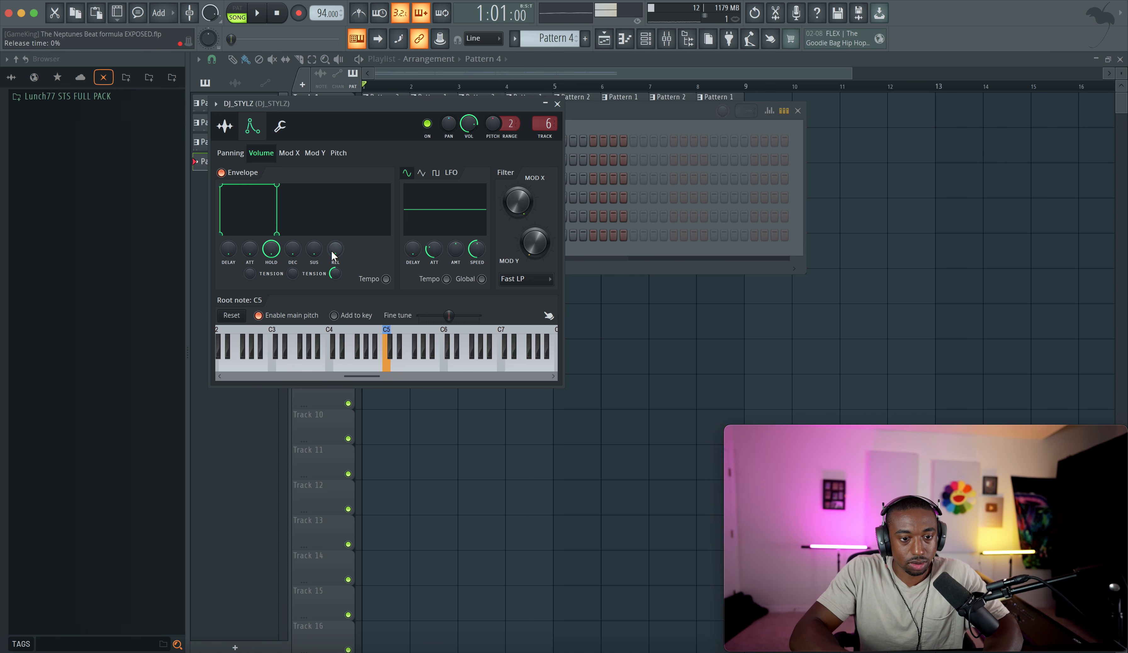
left_click(559, 103)
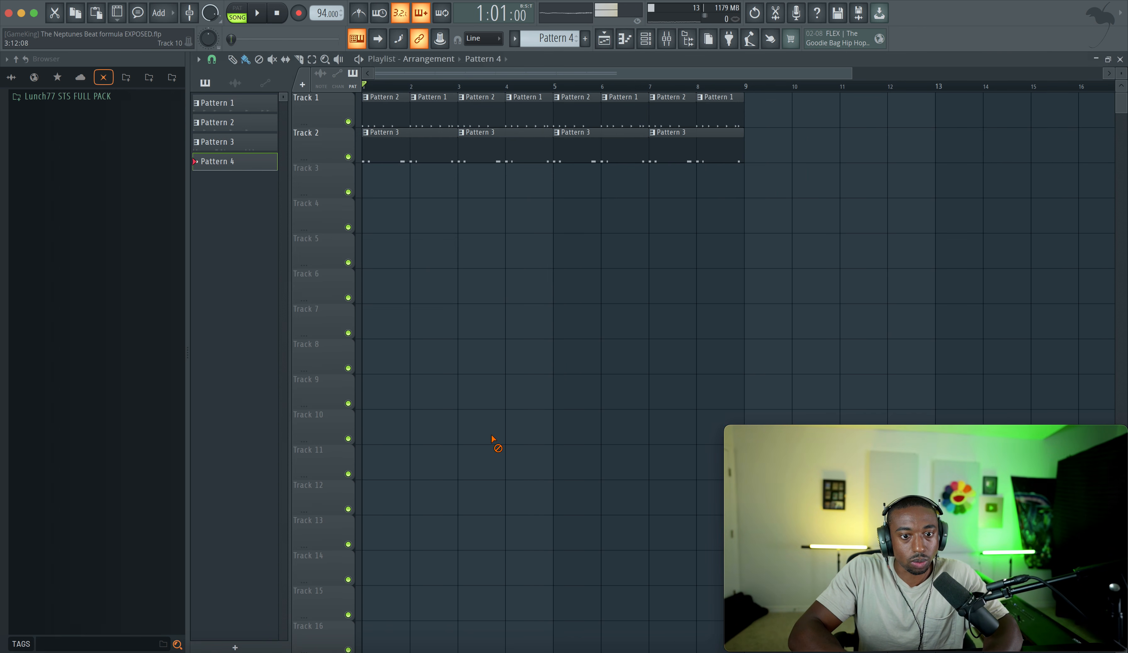
Record four DJ_STYLZ hits live into Pattern 4 over the second half of bar 4 with the metronome on
key("space")
left_click(359, 13)
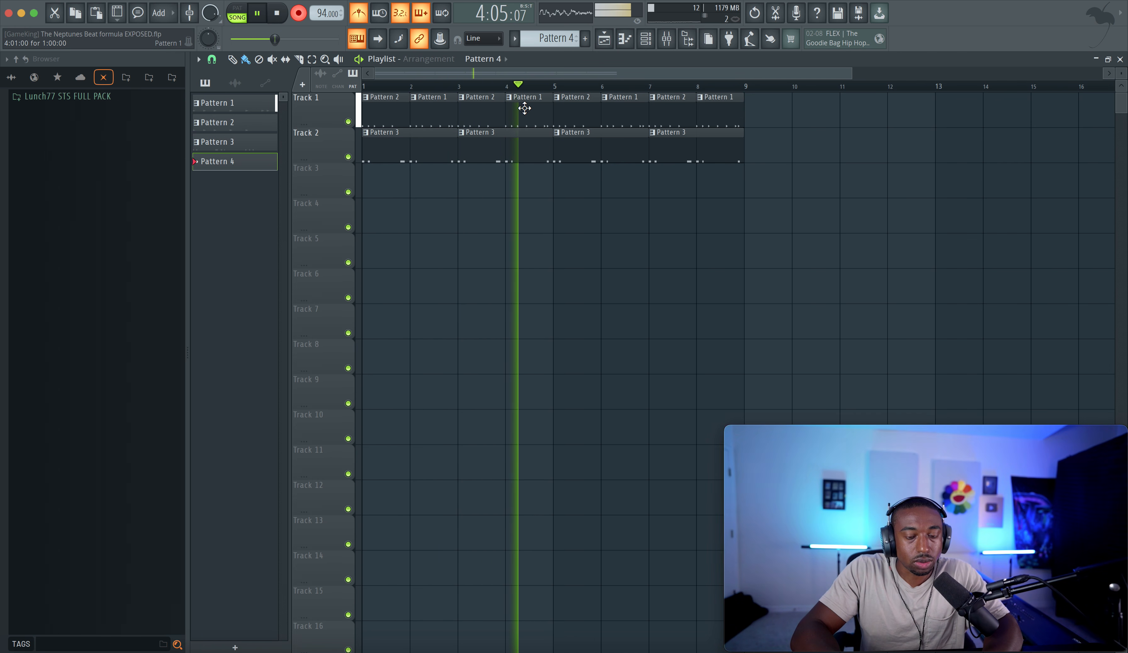
key("space")
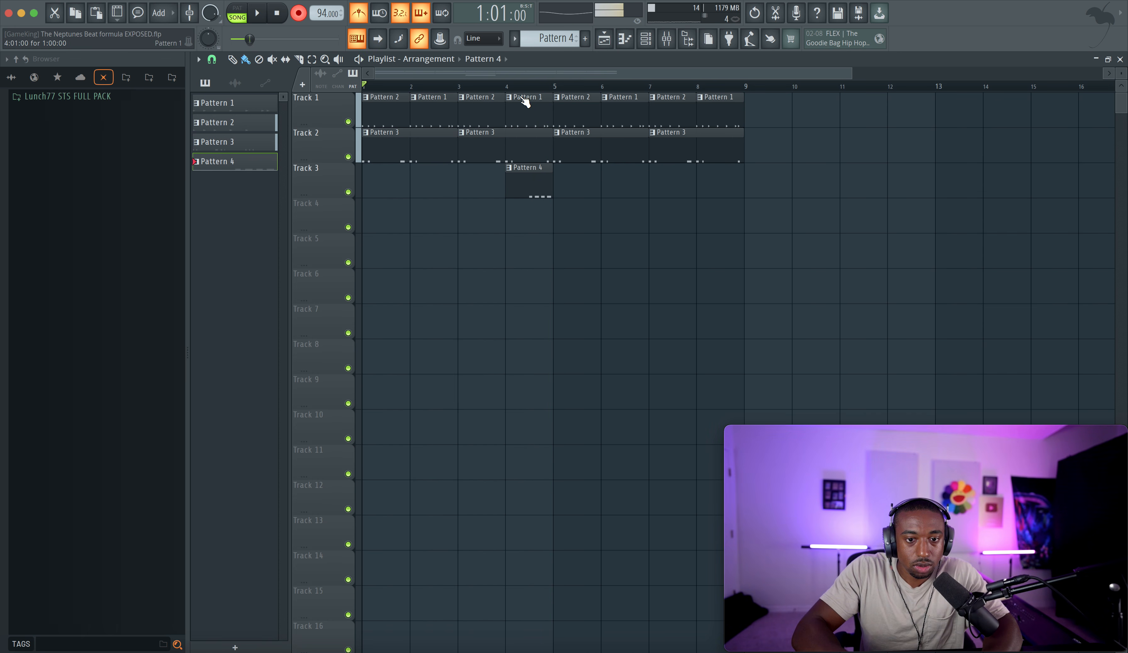
Play the arrangement back from bar 4 and check the timing of Pattern 4's recorded DJ_STYLZ notes in the piano roll
key("space")
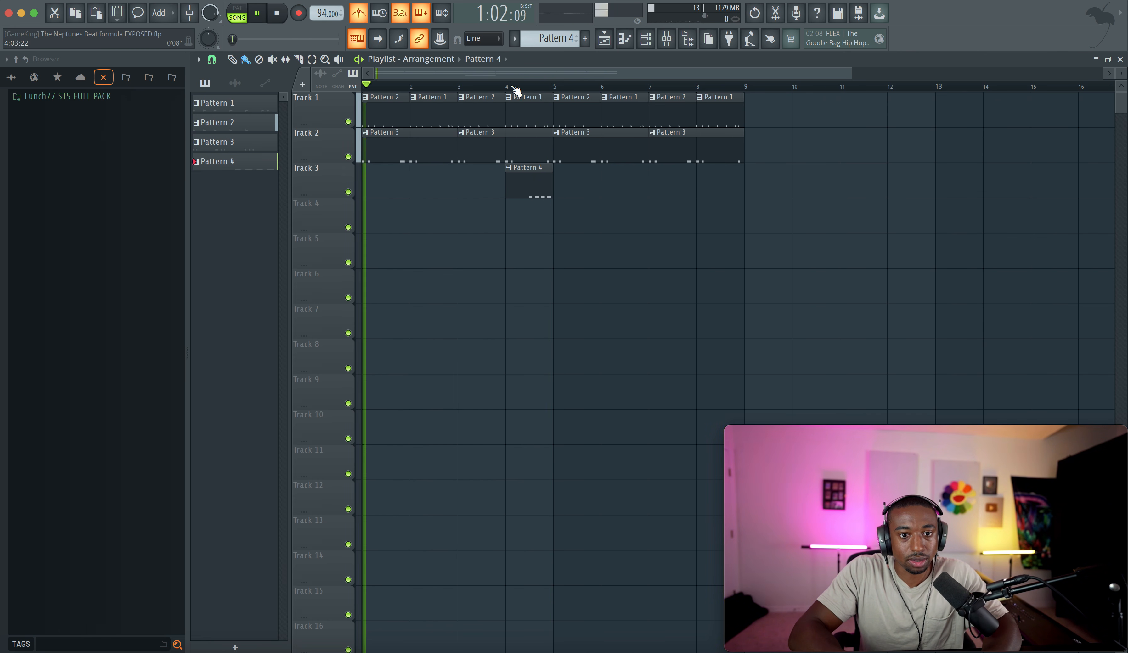
left_click(513, 86)
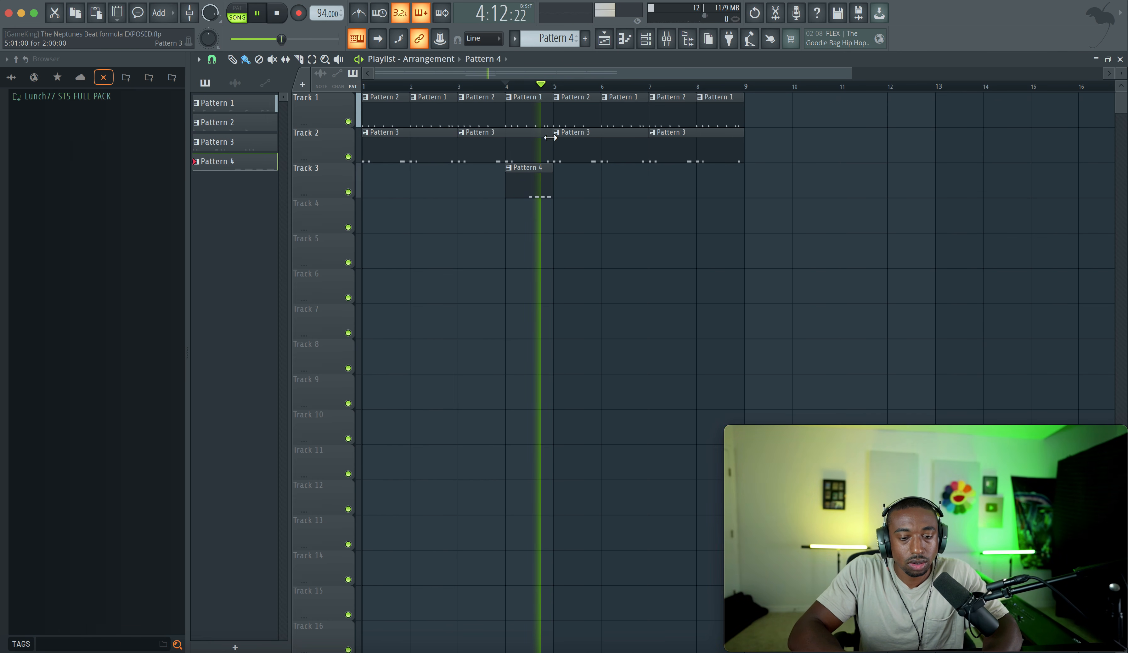
left_click(513, 87)
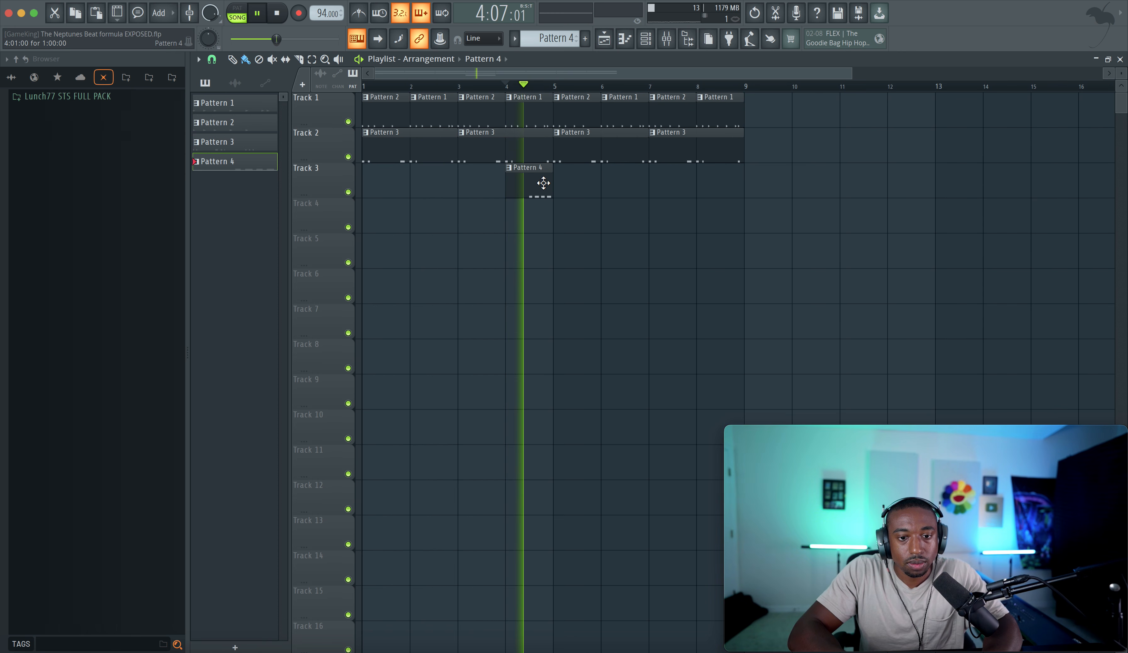
key("space")
double_click(532, 182)
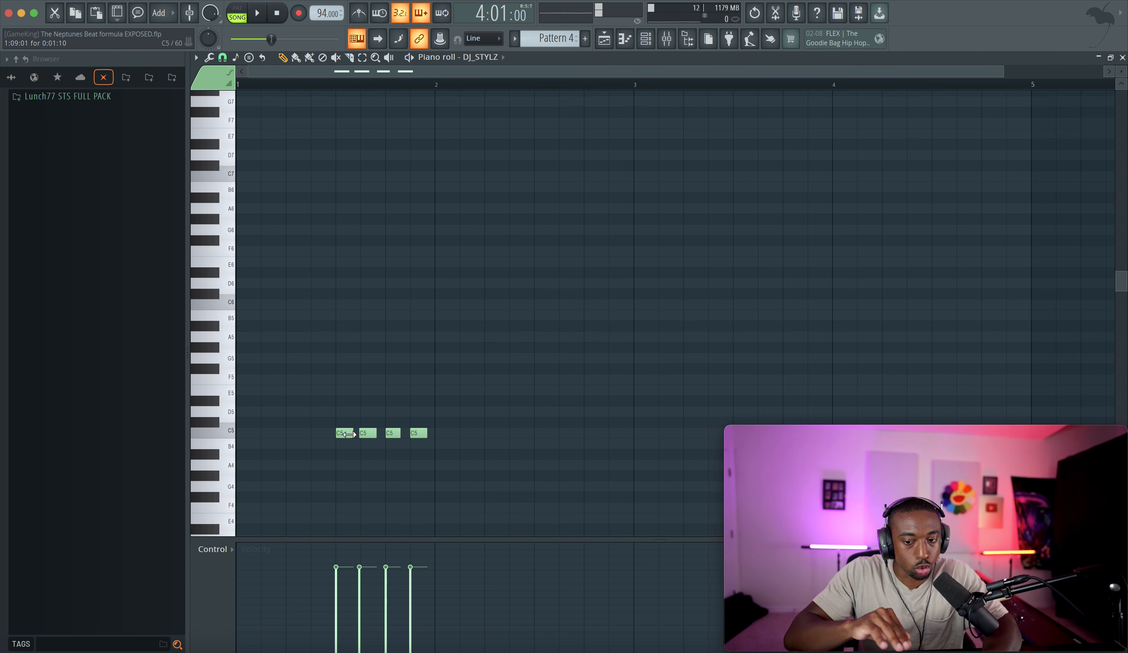
key("space")
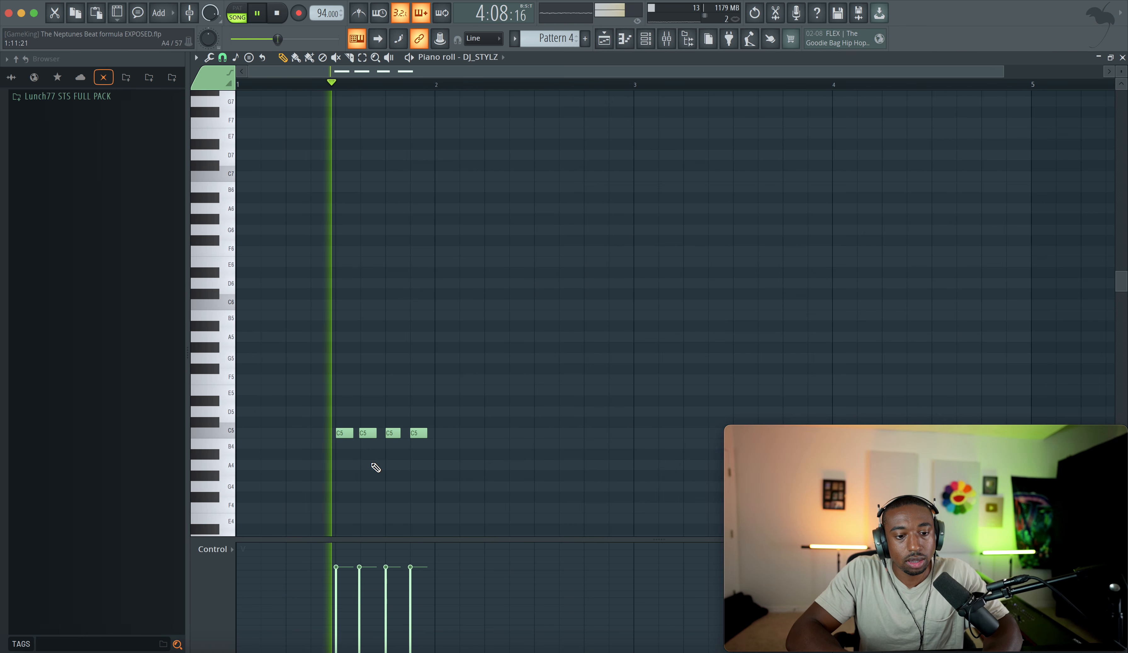
left_click(604, 42)
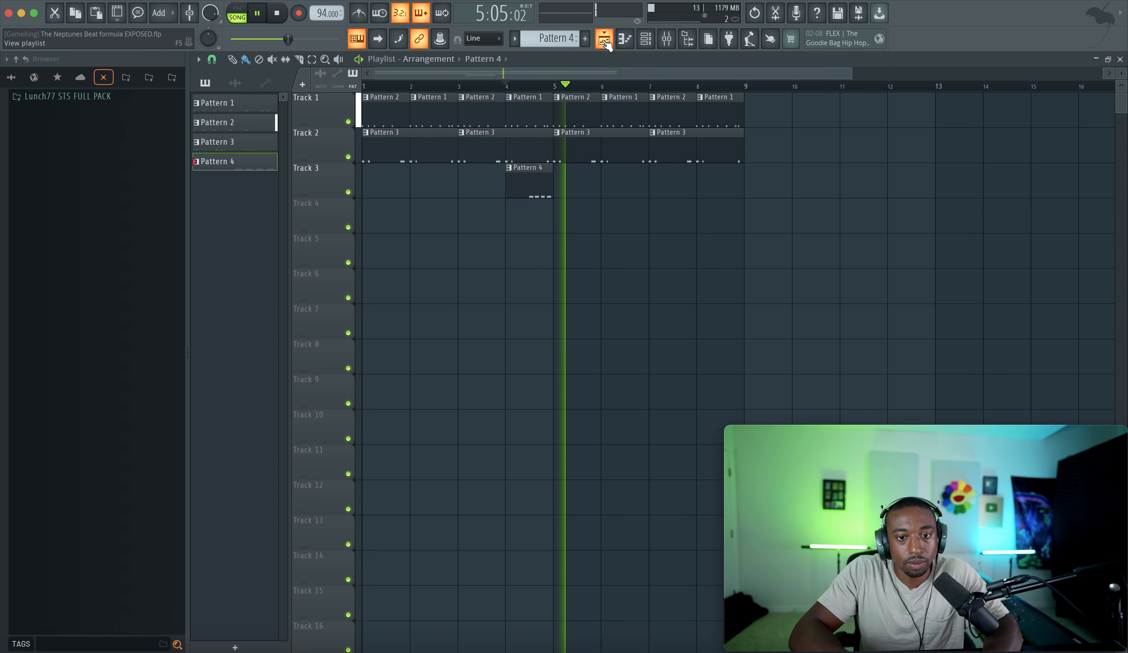
key("space")
Add a single EFCSCR hit on step 13 of Pattern 4 during playback
left_click(645, 40)
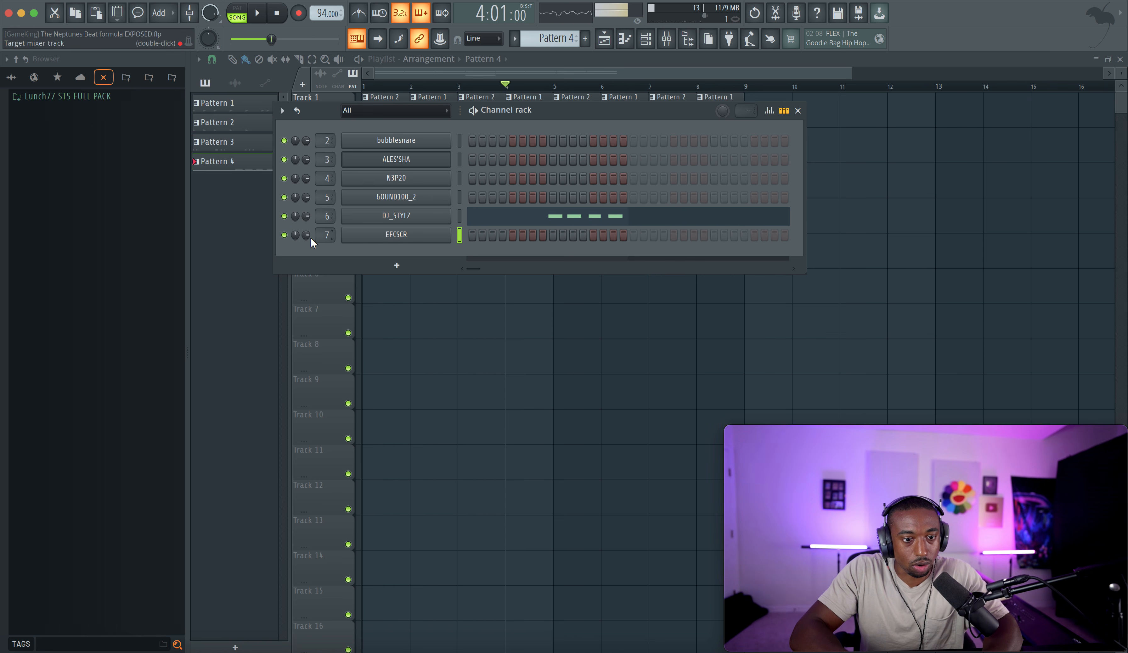
key("space")
left_click(552, 235)
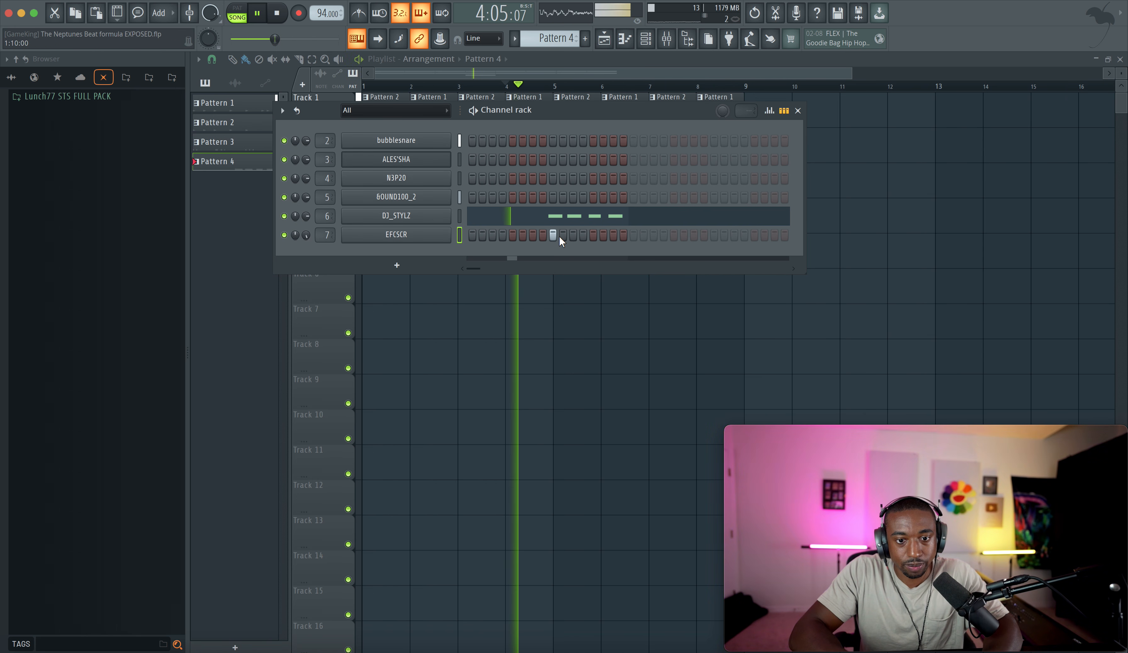
left_click(593, 236)
left_click(553, 235)
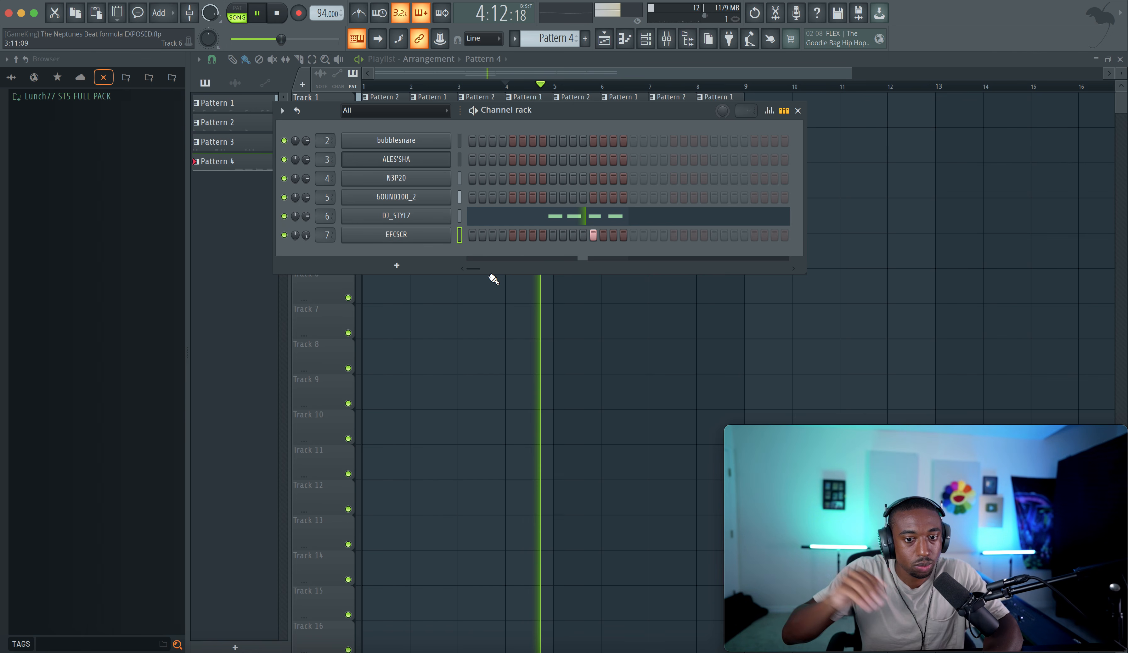
Place a second Pattern 4 clip in bar 8 of Track 3 and save the project
key("F6")
left_click(698, 184)
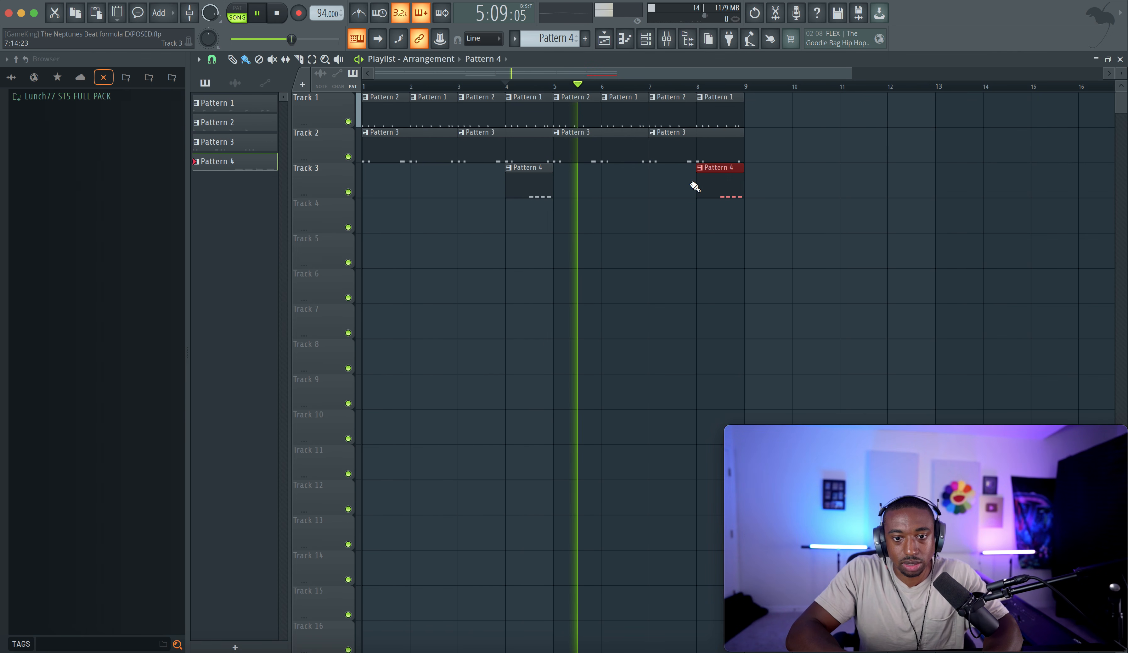
key("ctrl+s")
Duplicate all clips in bars 1 to 8 on Tracks 1 to 3 into bars 9 to 16 and save the project
left_click(646, 40)
left_click(667, 39)
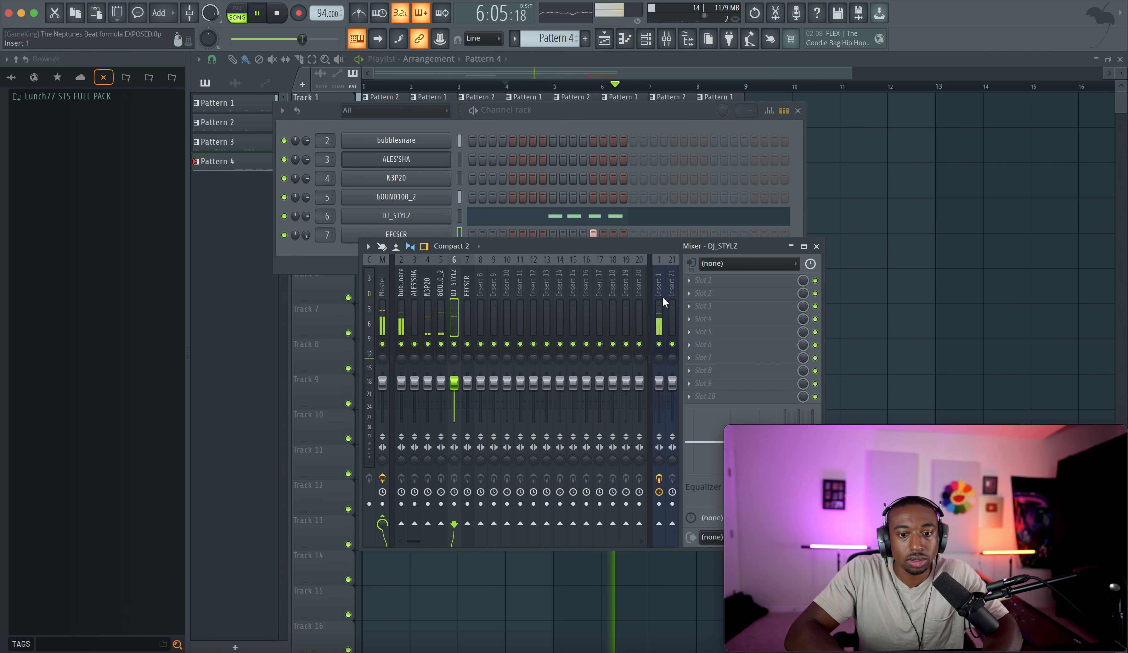
key("F5")
left_click_drag(937, 236, 382, 113)
key("ctrl+b")
scroll(418, 123, "down", 5)
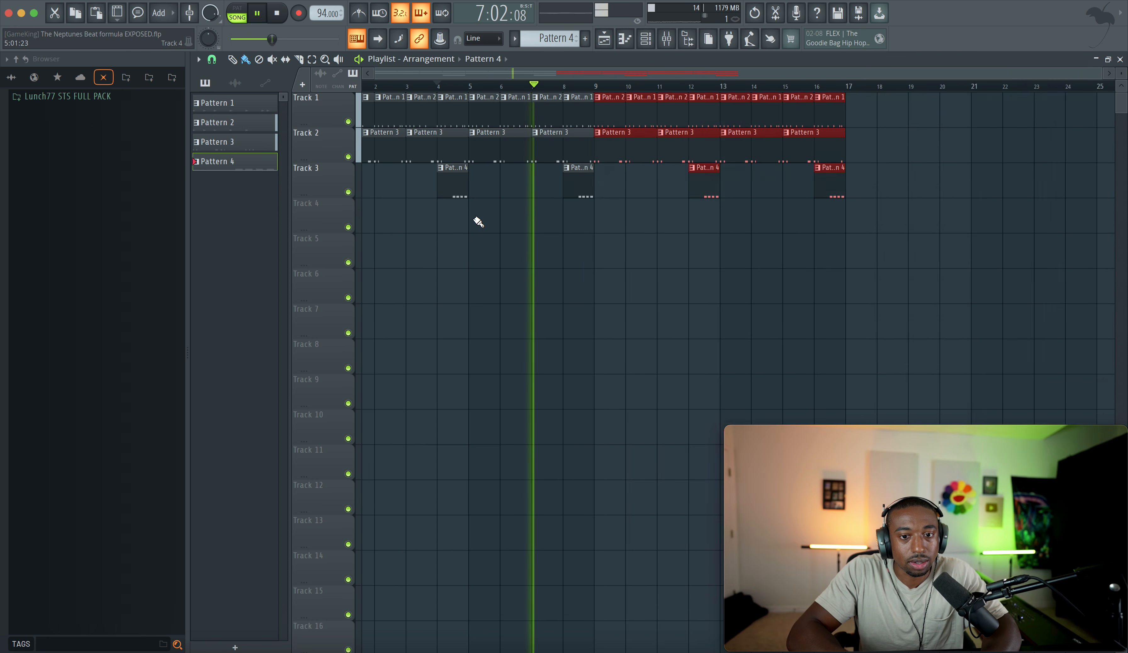
key("ctrl+s")
key("space")
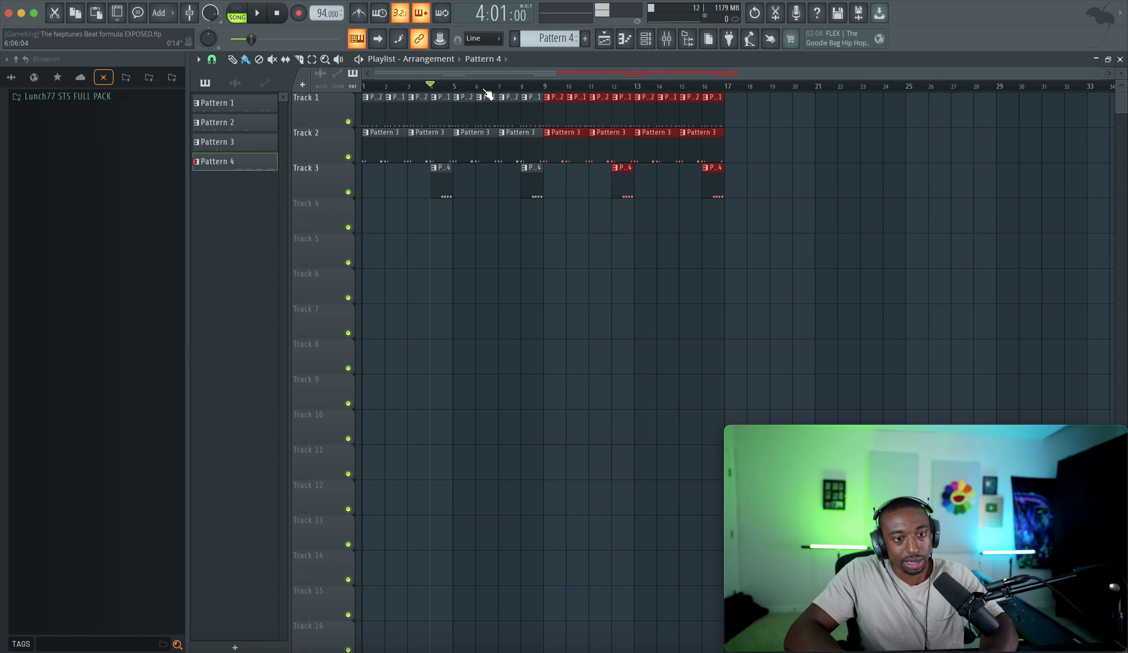
Stop at the song start and arm mixer track Insert 21, fed by B LINE 5 - B LINE 6, for recording
left_click(282, 16)
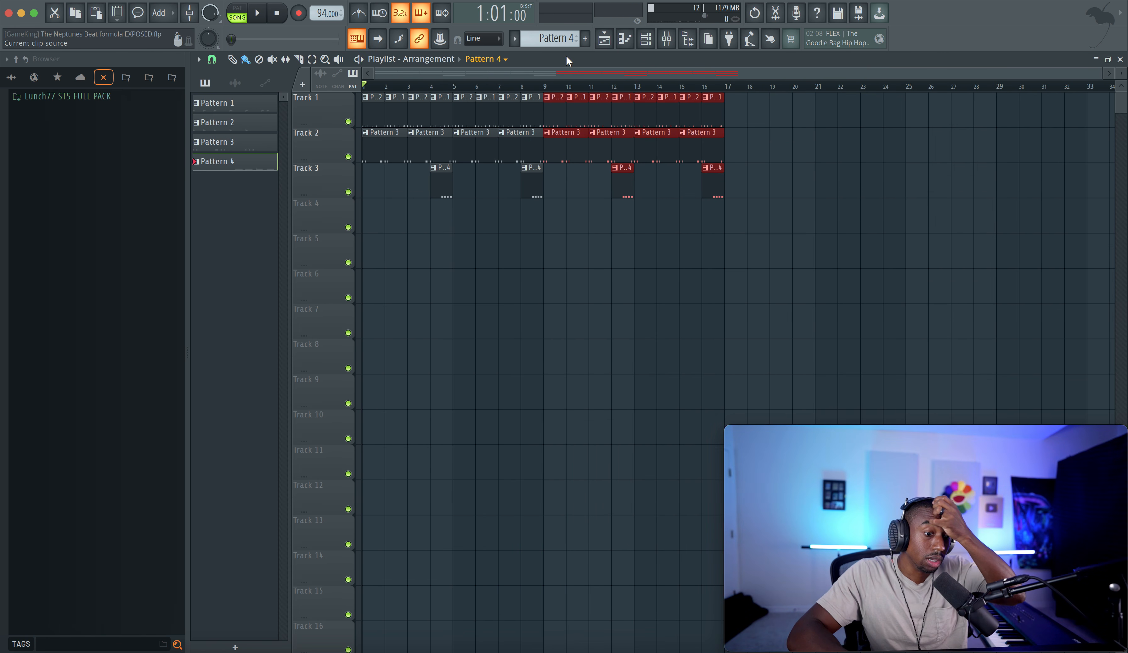
key("F9")
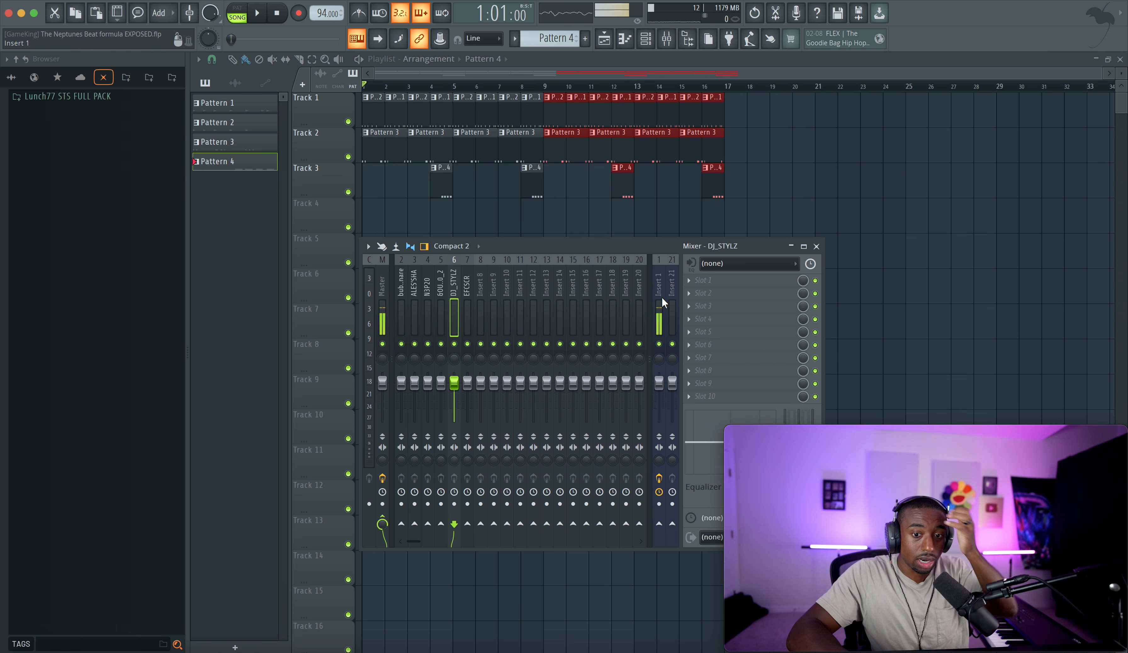
left_click(670, 295)
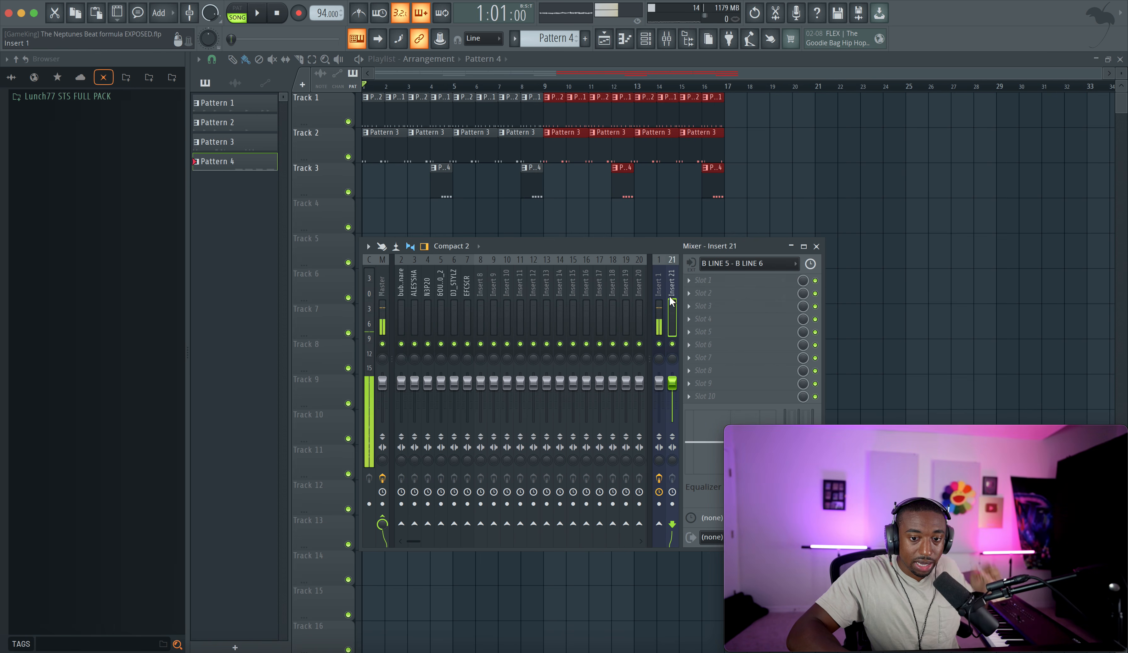
left_click(672, 505)
left_click(817, 248)
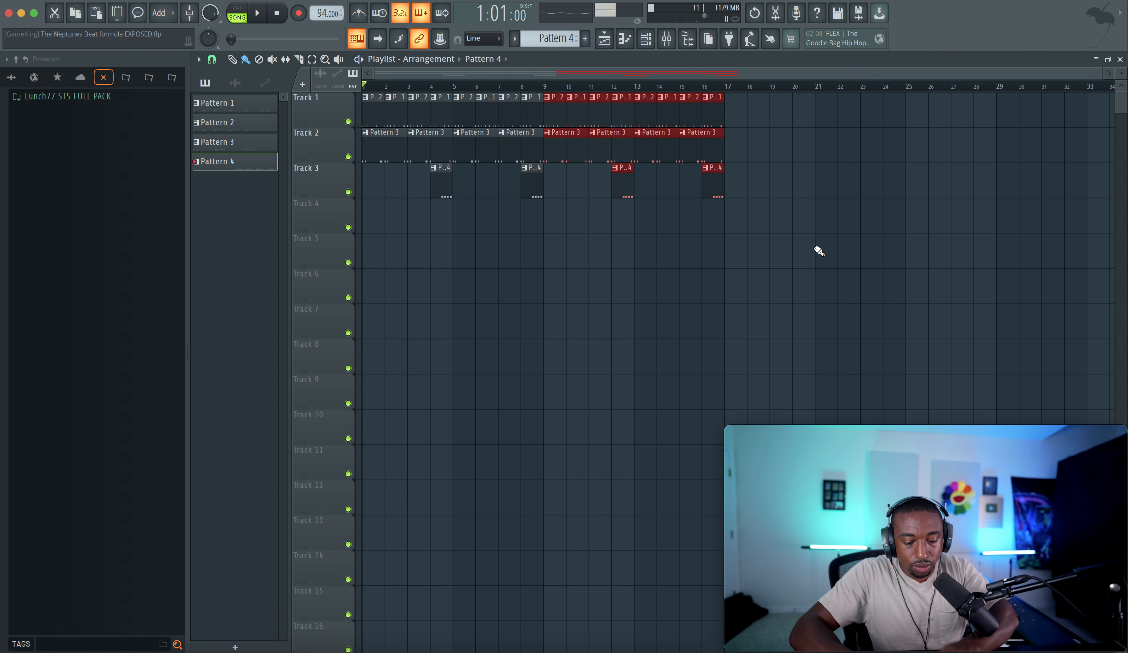
Duplicate the full 16-bar arrangement into bars 17 to 32 and clear the selection
left_click_drag(824, 268, 373, 111)
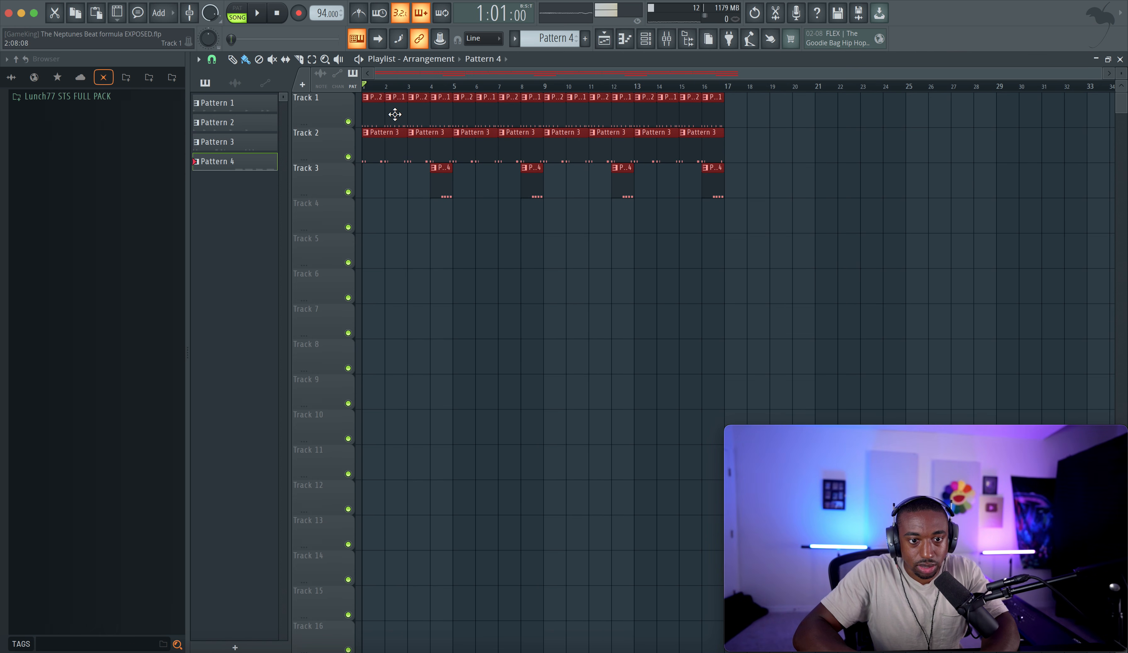
key("ctrl+b")
left_click(683, 308)
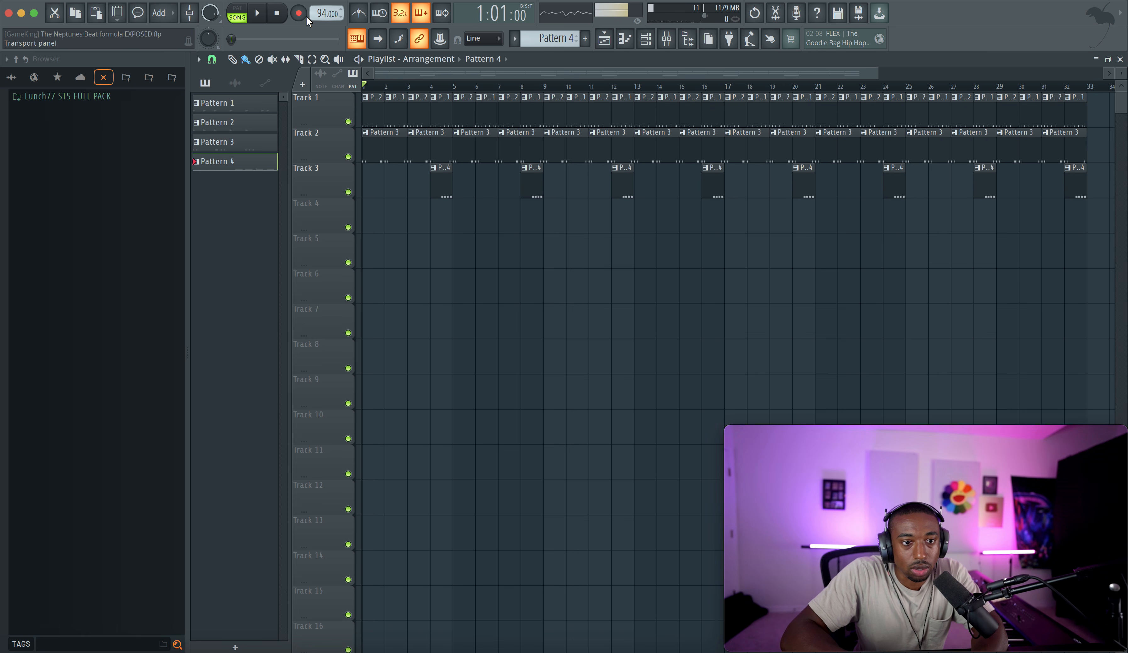
Create an empty Pattern 5, record Insert 21's live input across about 32 bars onto Track 4, and save
left_click(646, 39)
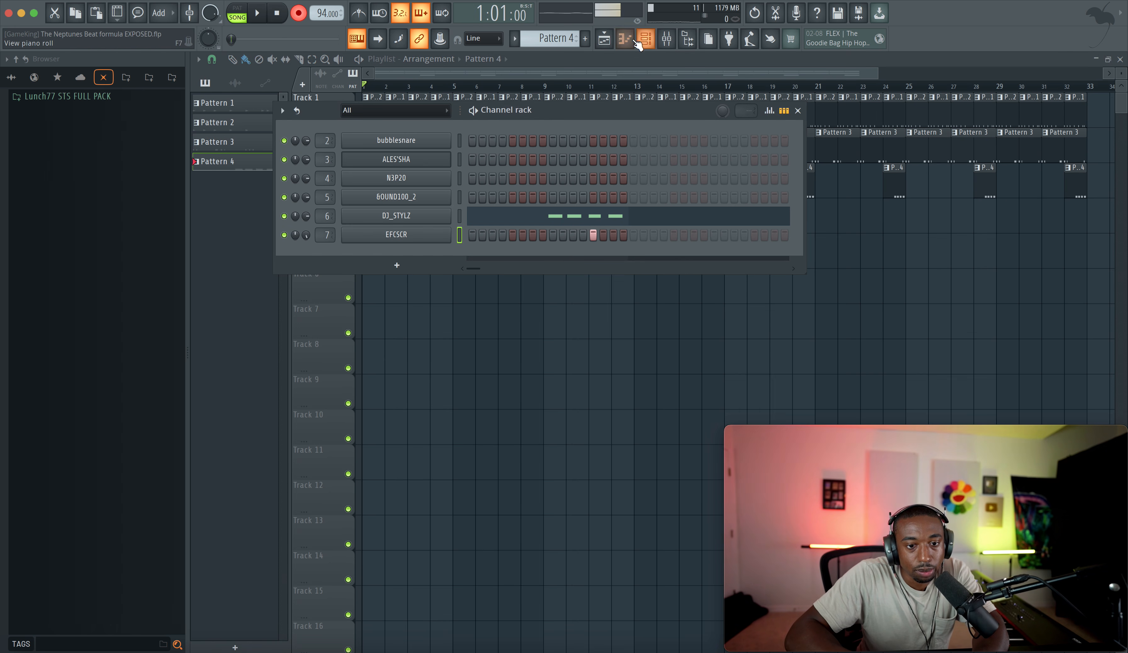
left_click(626, 56)
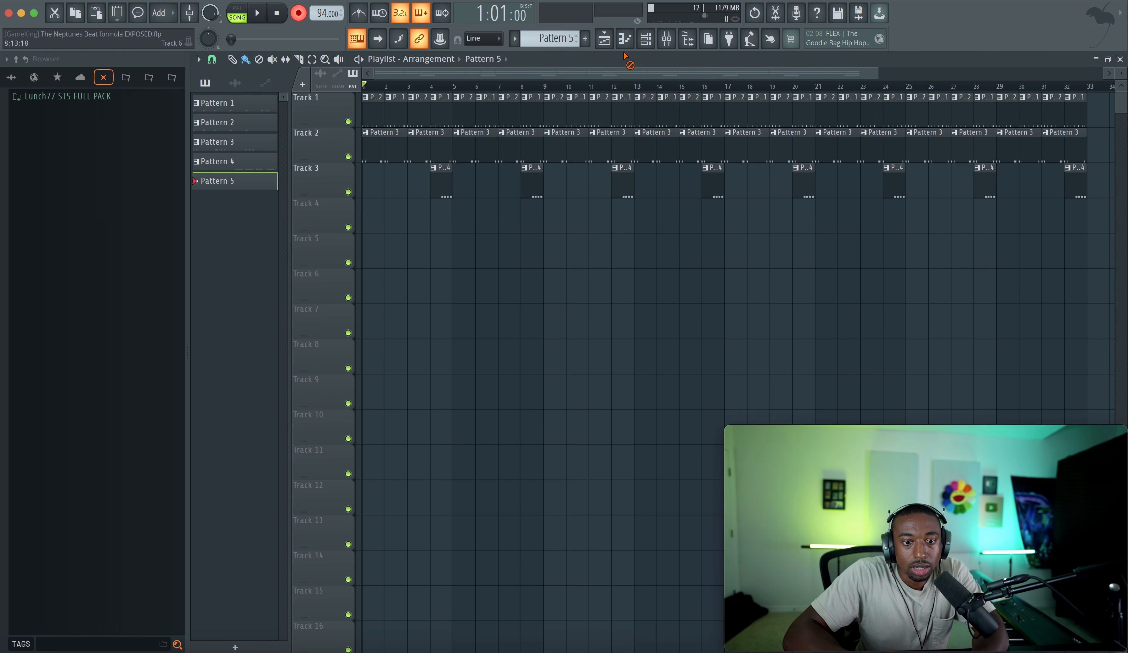
left_click(669, 39)
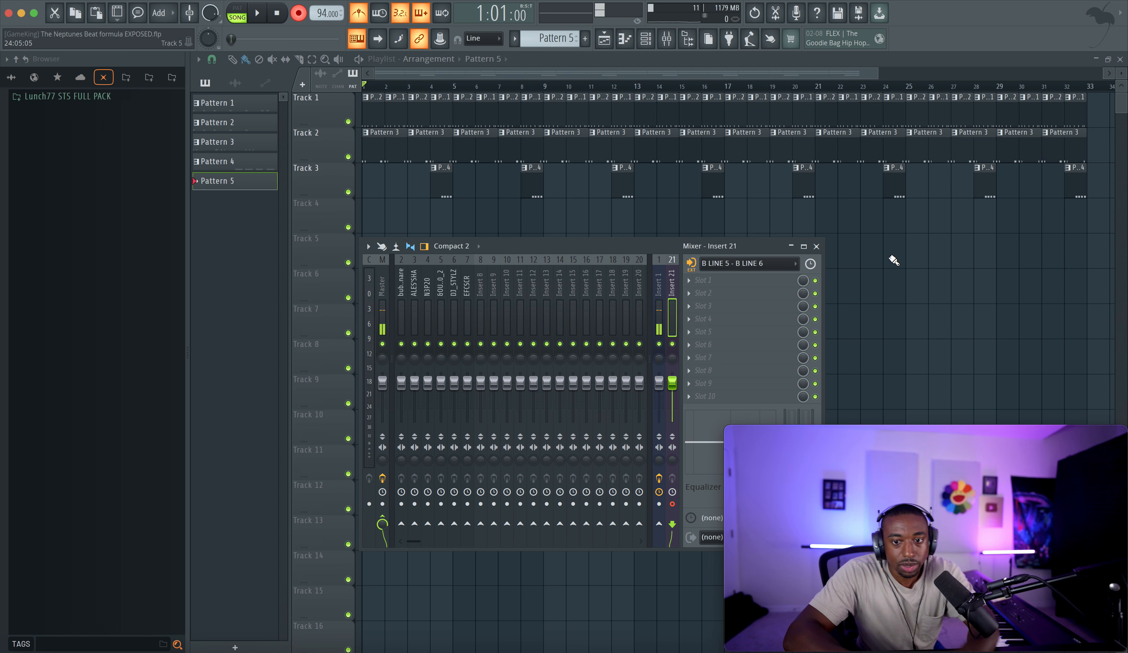
key("F9")
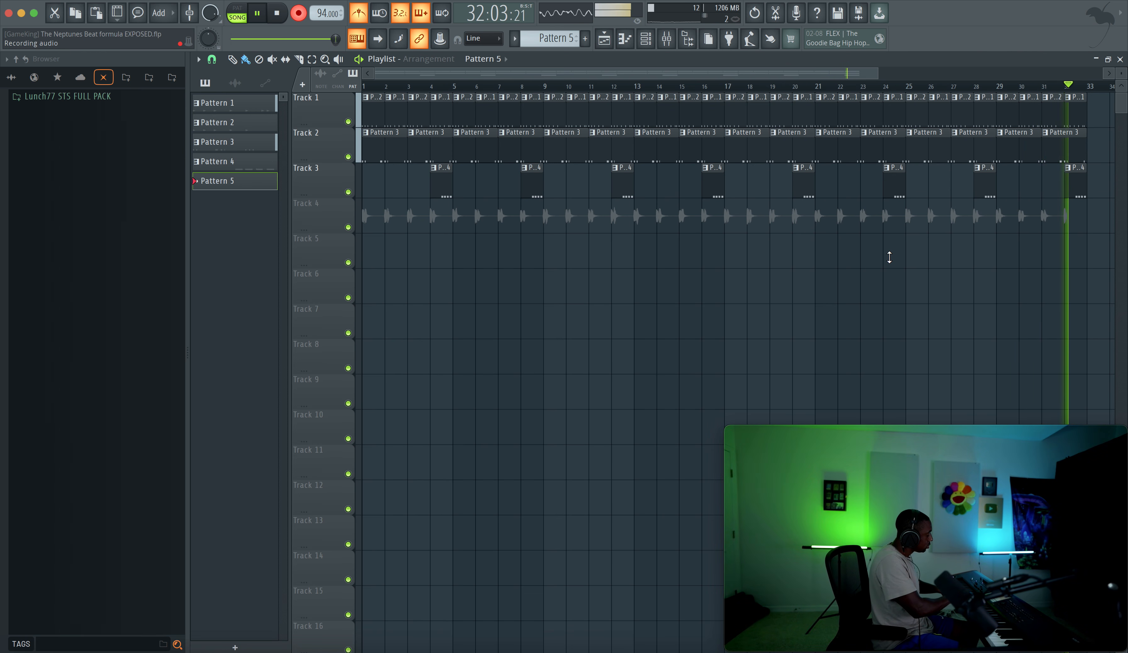
key("space")
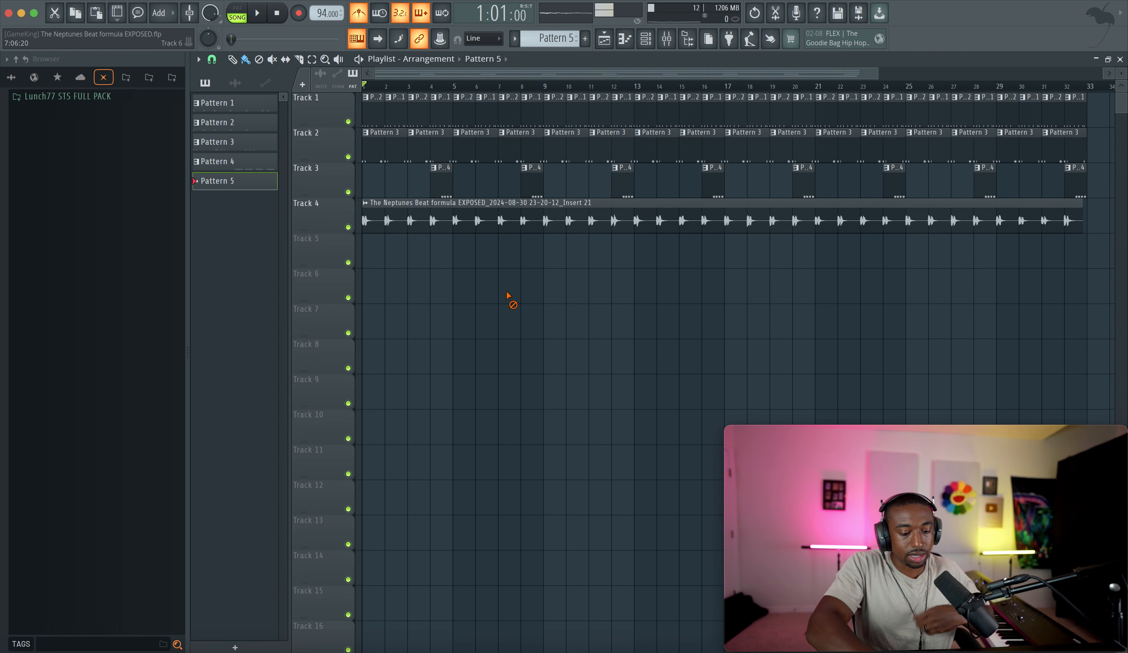
key("ctrl+s")
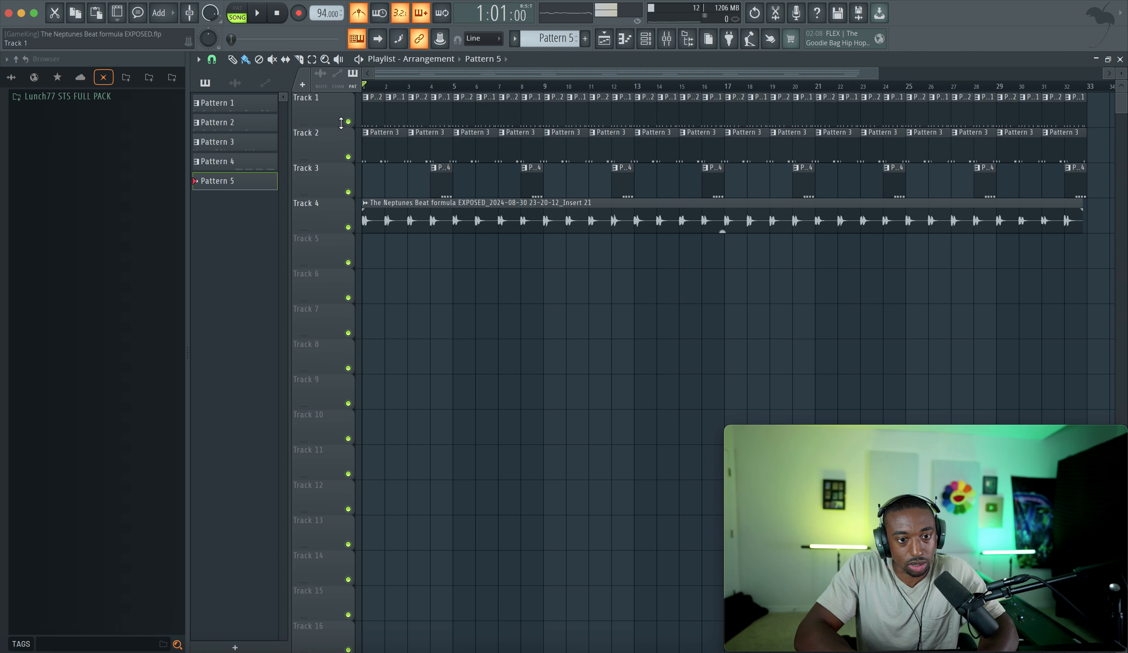
Rename the recorded audio clip on Track 4 as Harmony
left_click(363, 203)
key("F2")
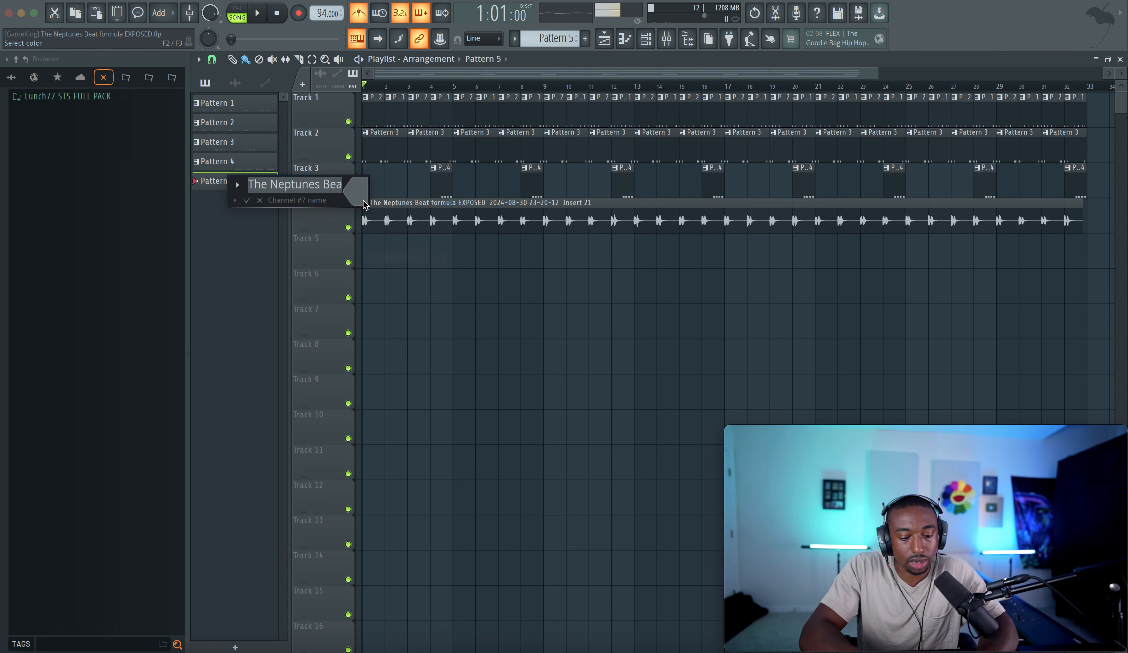
key("Return")
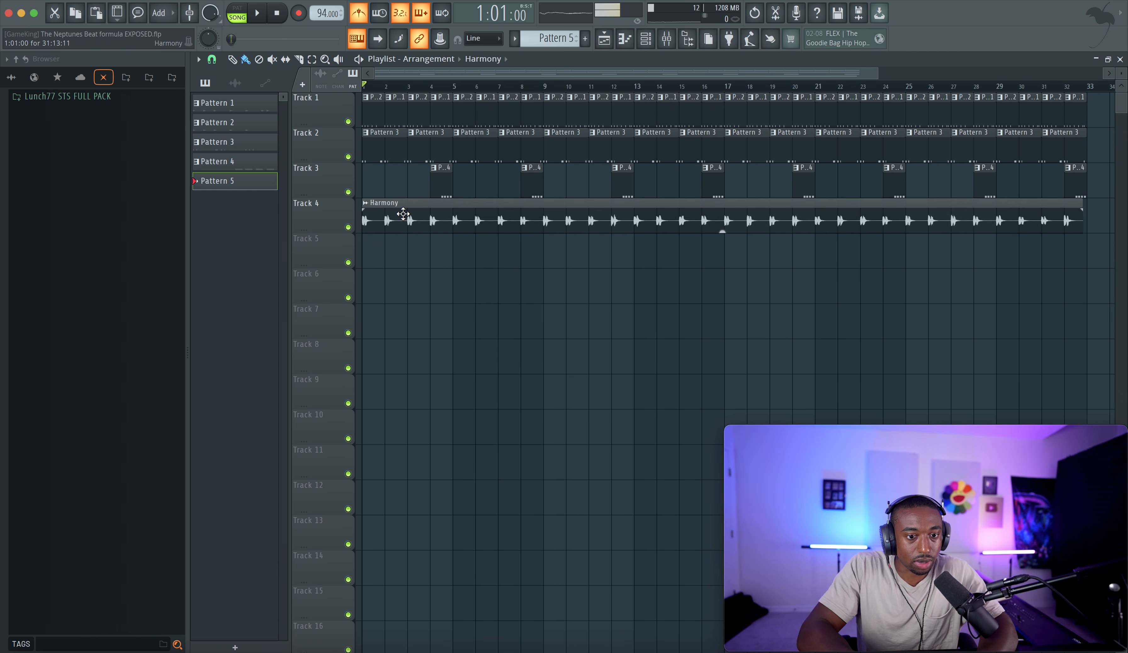
double_click(403, 212)
key("F9")
key("F12")
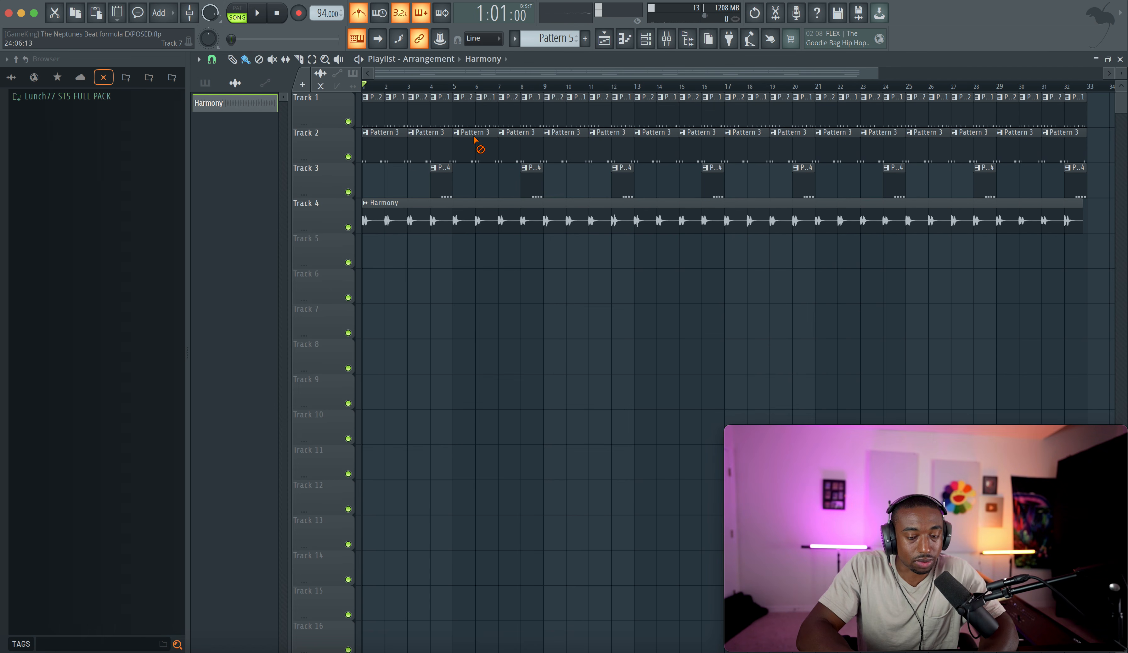
Rename the first three playlist tracks as Drums, Shakers and DJ Scratch
right_click(340, 103)
left_click(334, 101)
type("Drums")
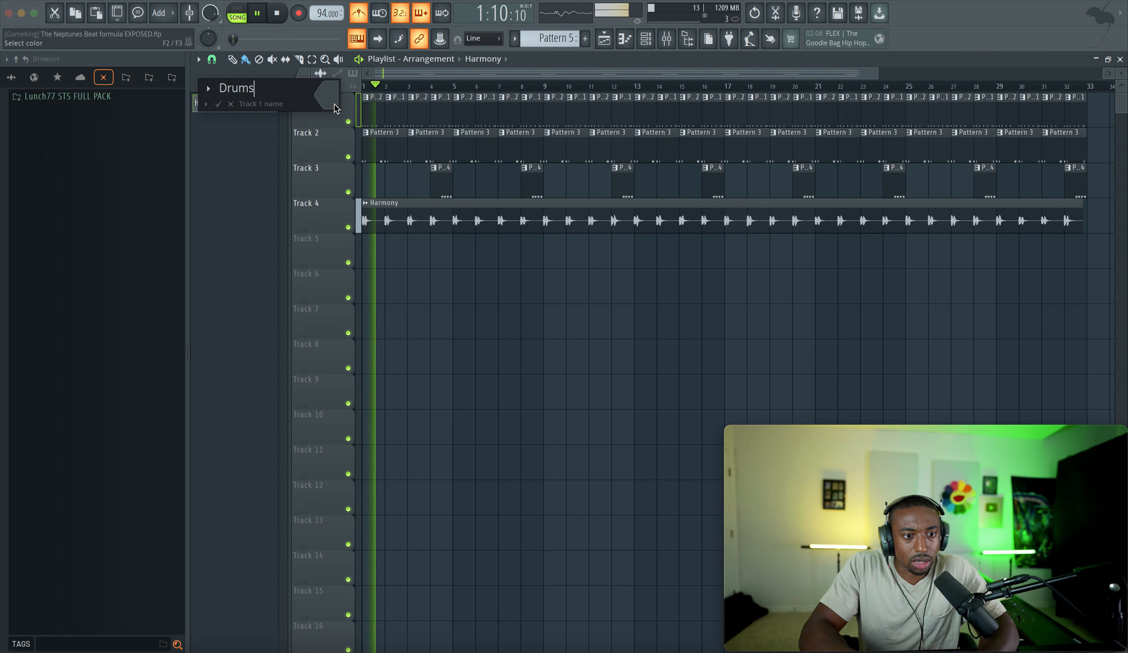
key("Return")
double_click(325, 142)
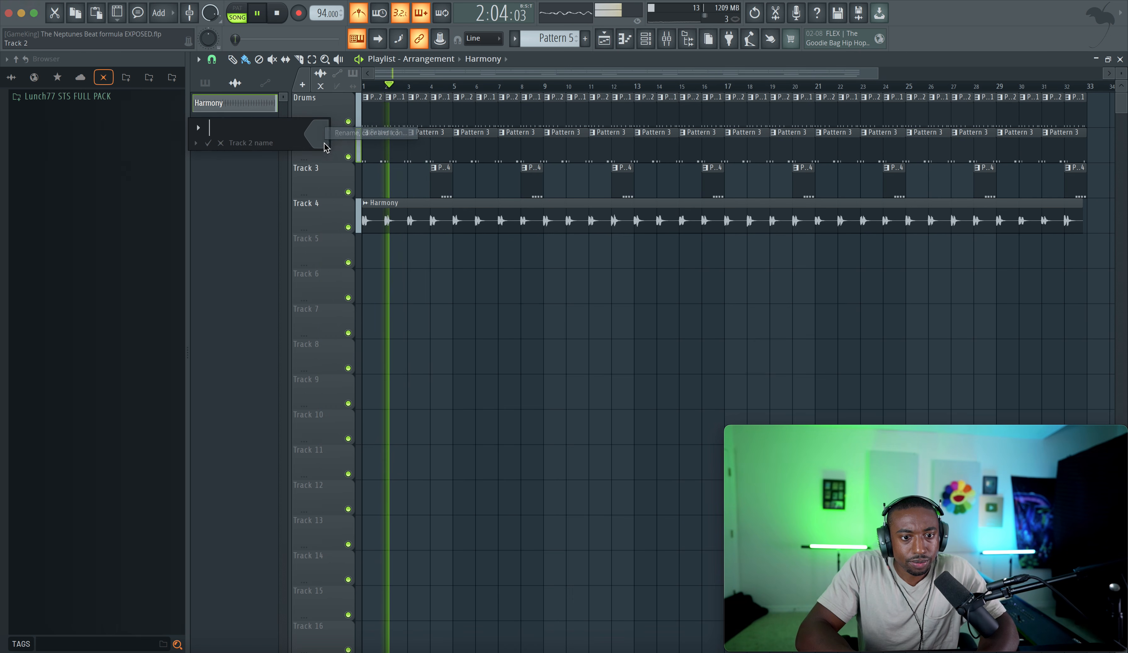
type("Shake")
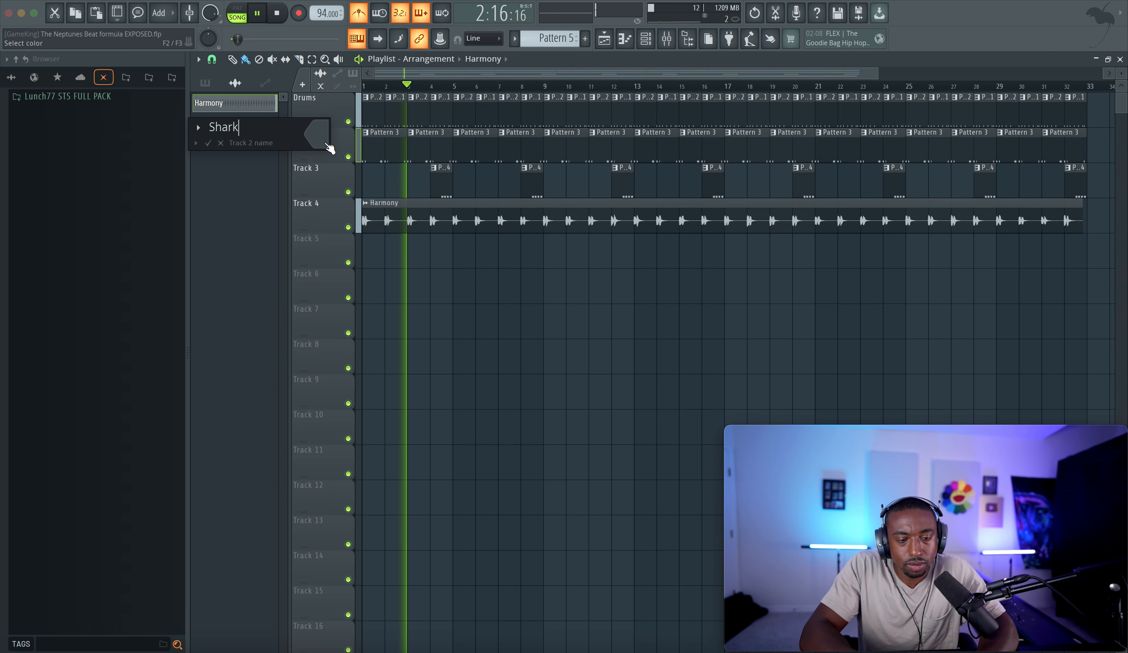
type("rs")
key("Return")
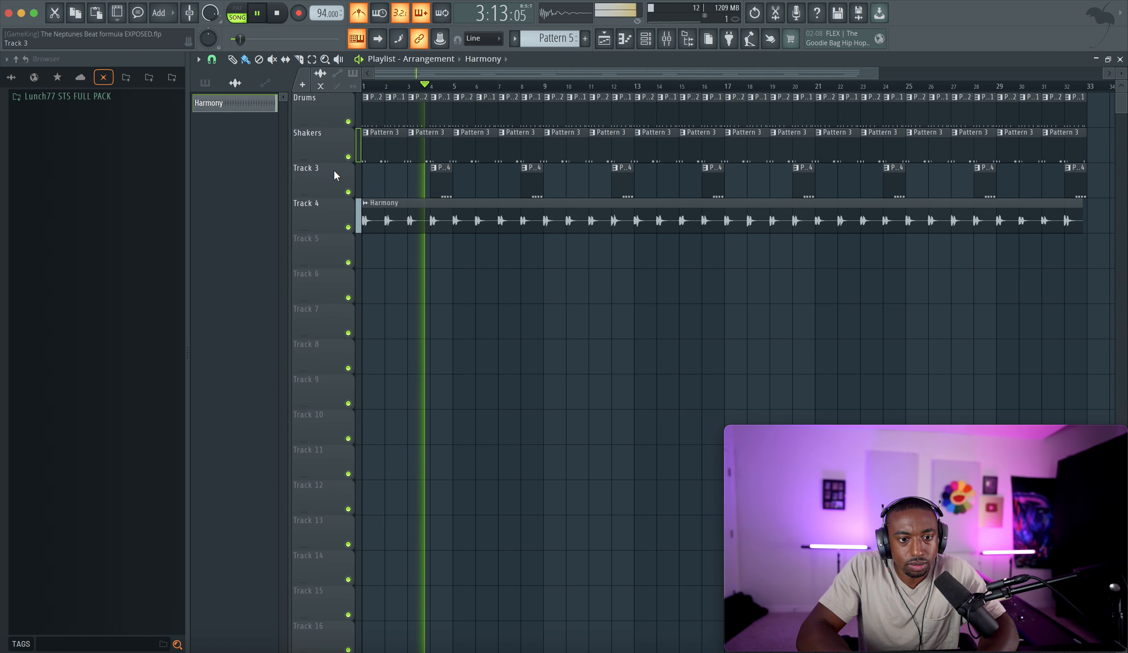
double_click(334, 171)
type("DJ Scratch")
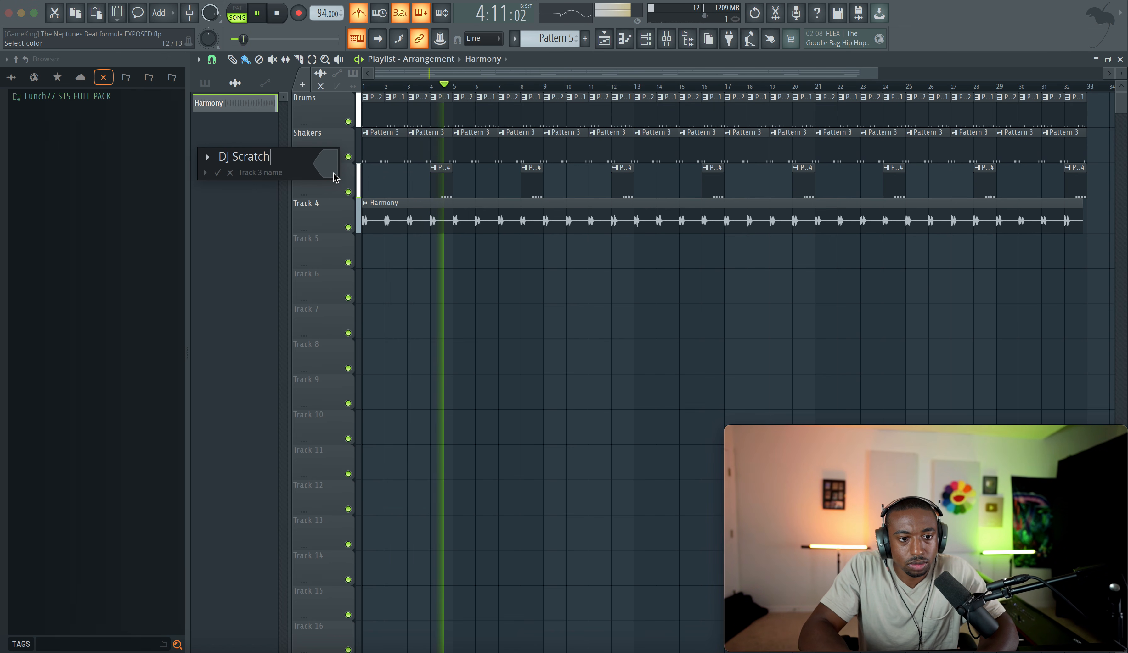
key("Return")
Turn off the metronome and play the arrangement from the start twice to rehearse the next keyboard part over it
left_click(359, 14)
left_click(667, 40)
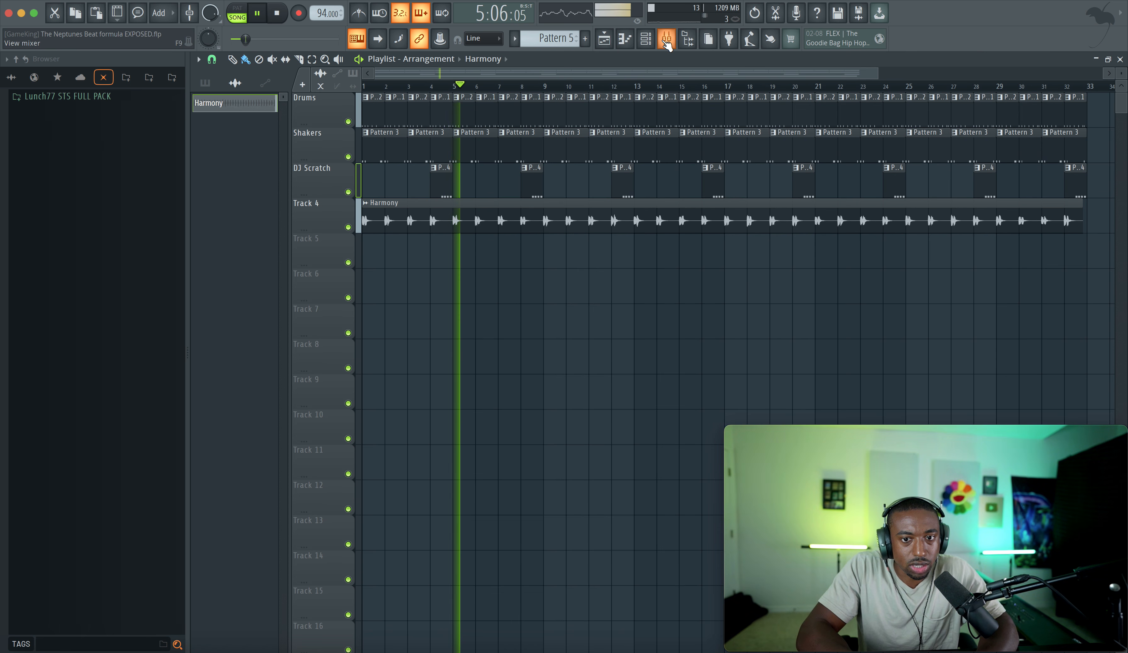
key("space")
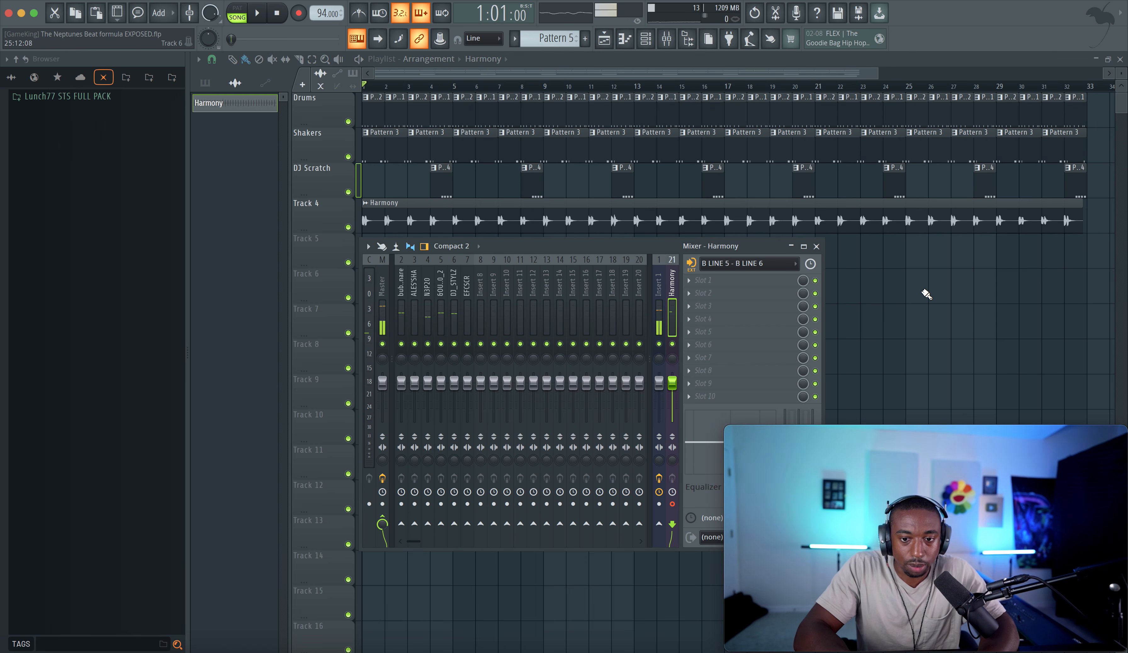
key("F9")
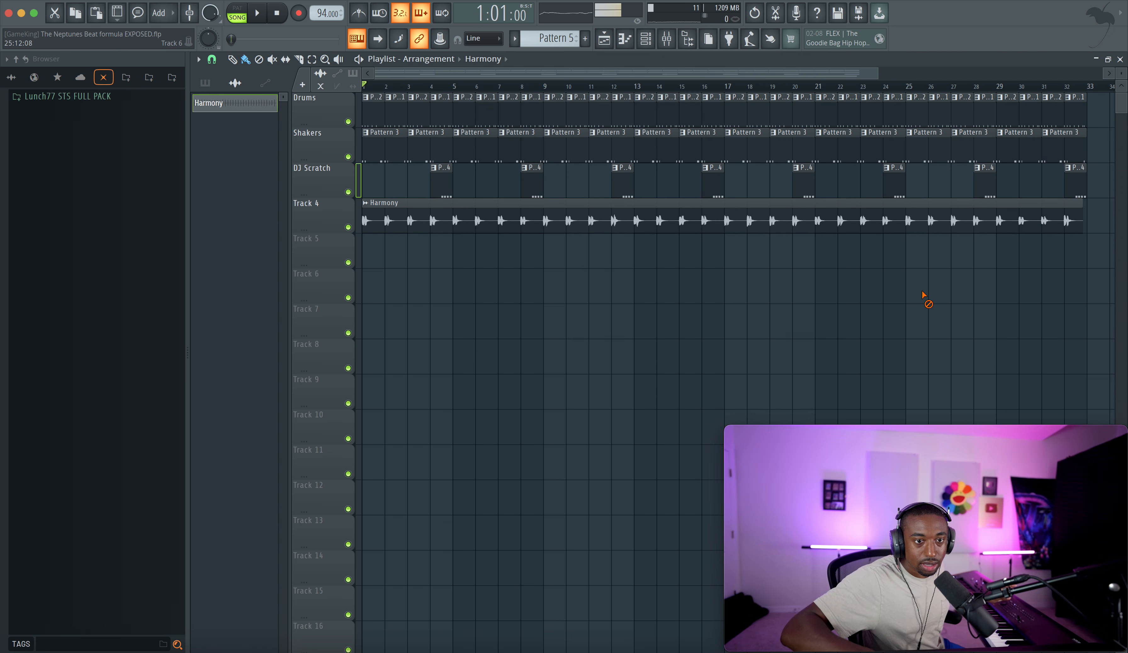
key("space")
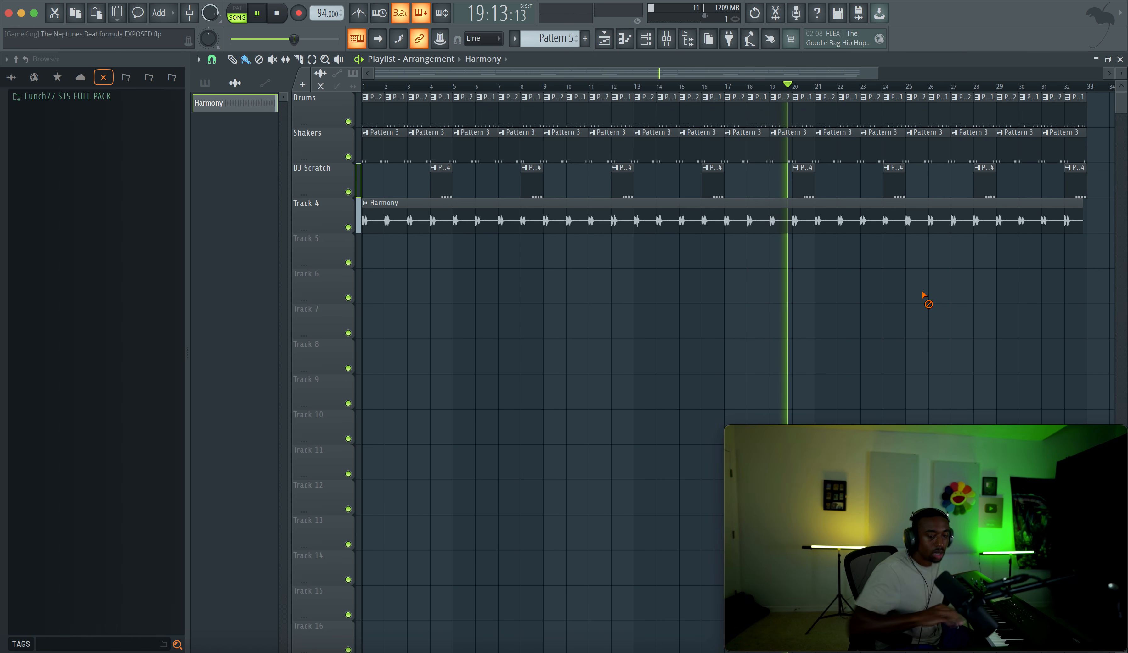
key("space")
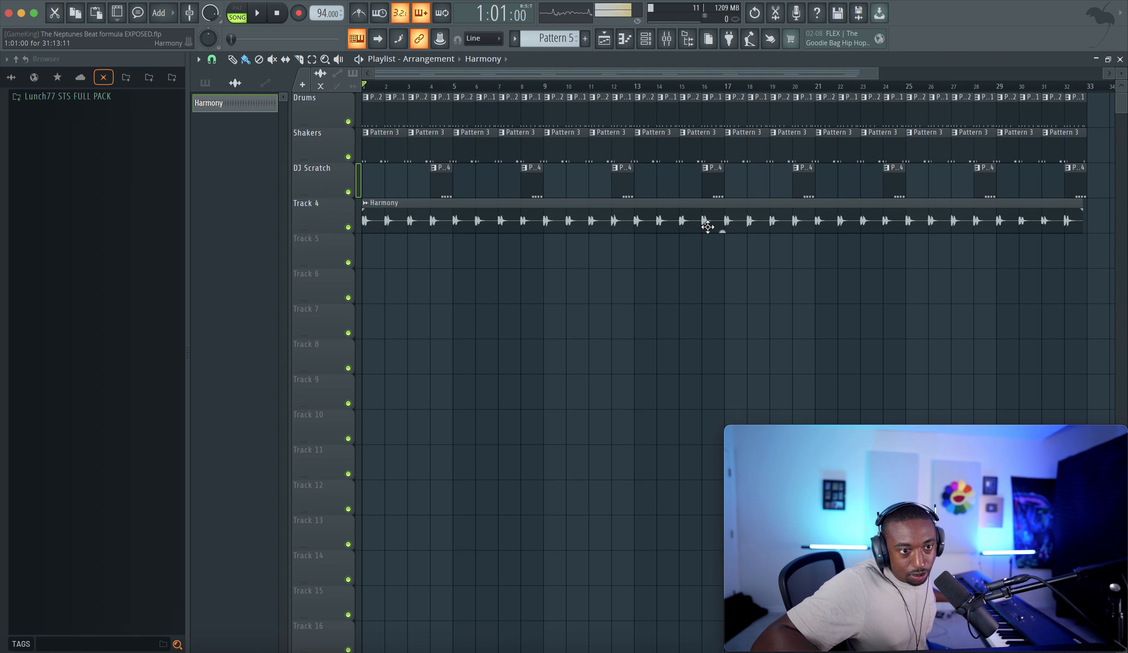
key("space")
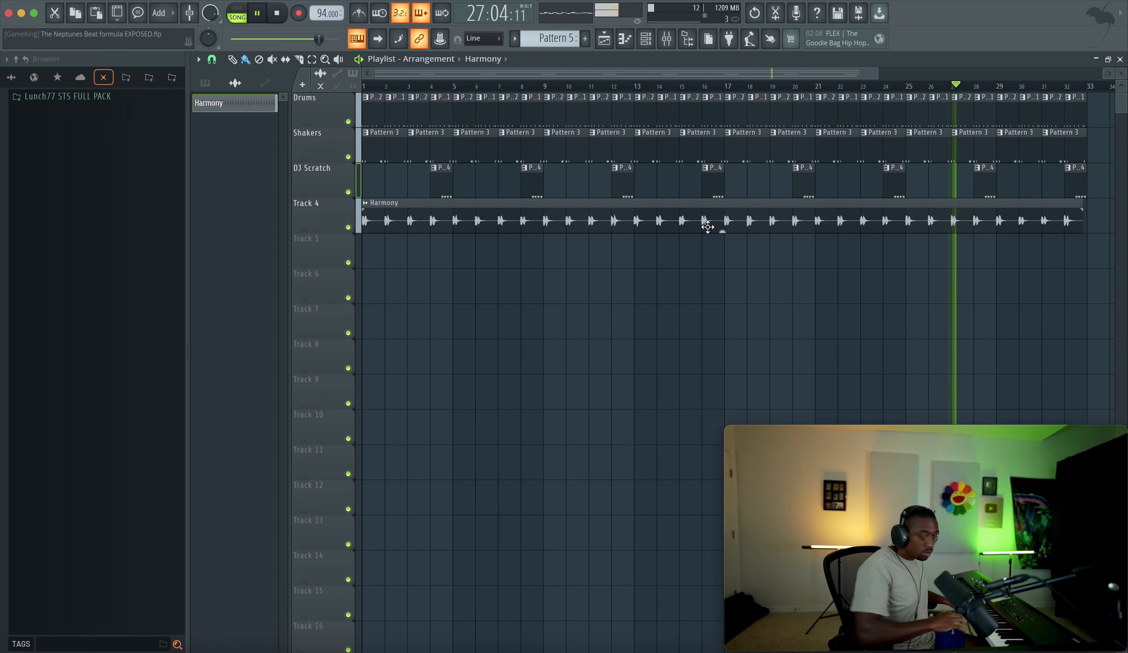
key("space")
Record two takes from the Harmony mixer input: bars 1 to 4 on Track 5, and bar 3 to about bar 17 on Track 6
left_click(673, 38)
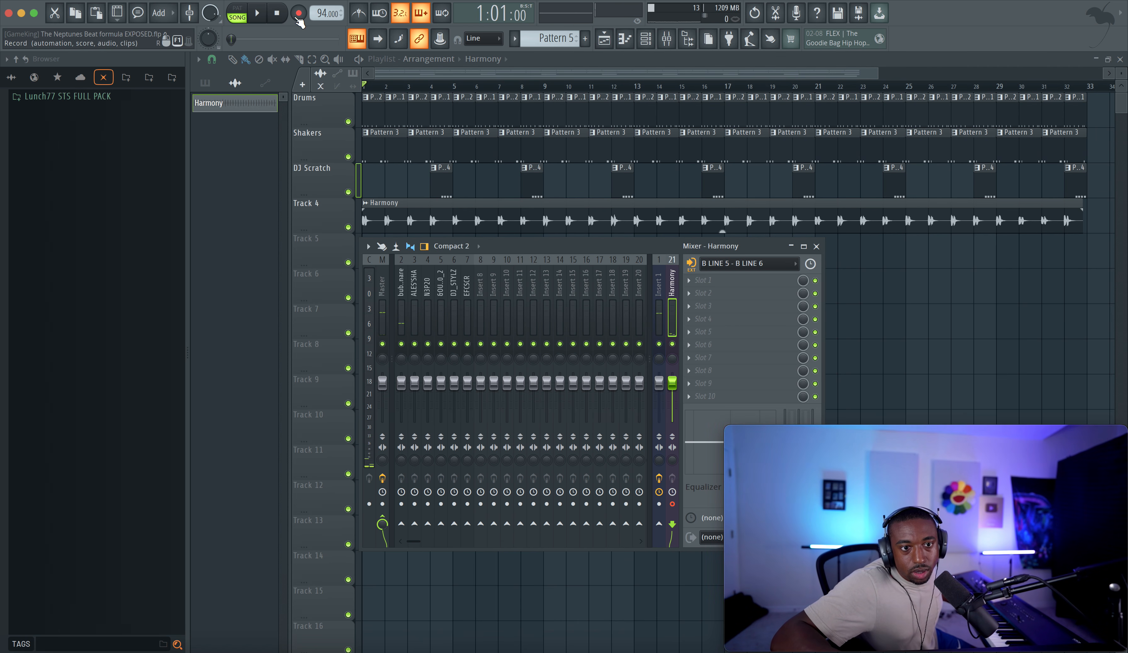
key("F9")
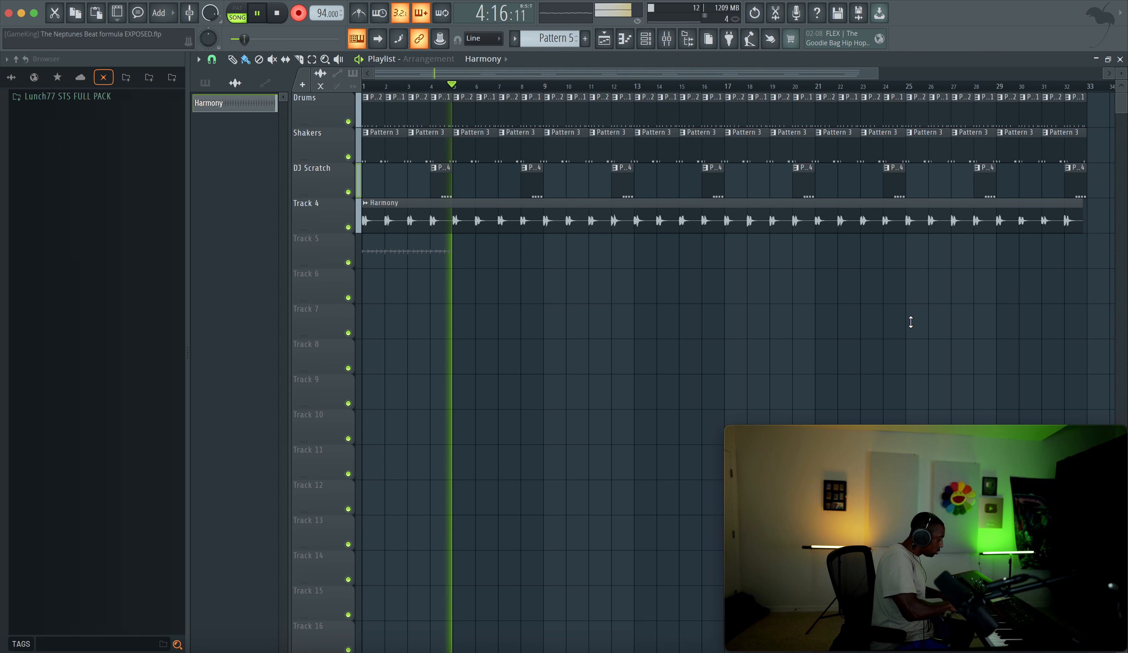
key("space")
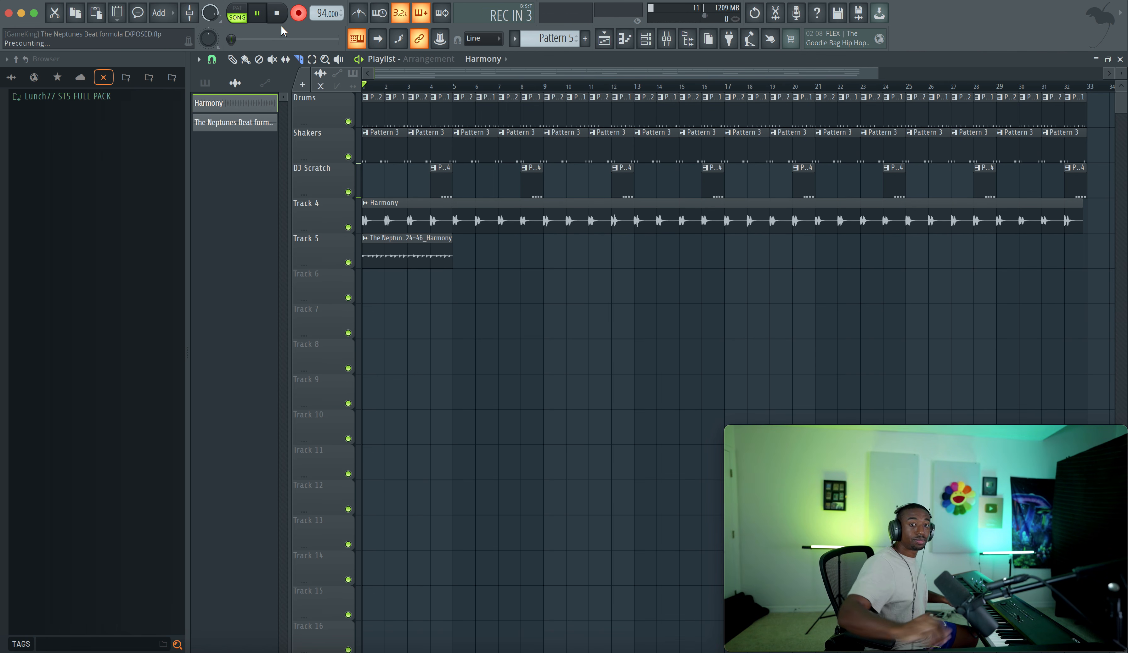
left_click(411, 87)
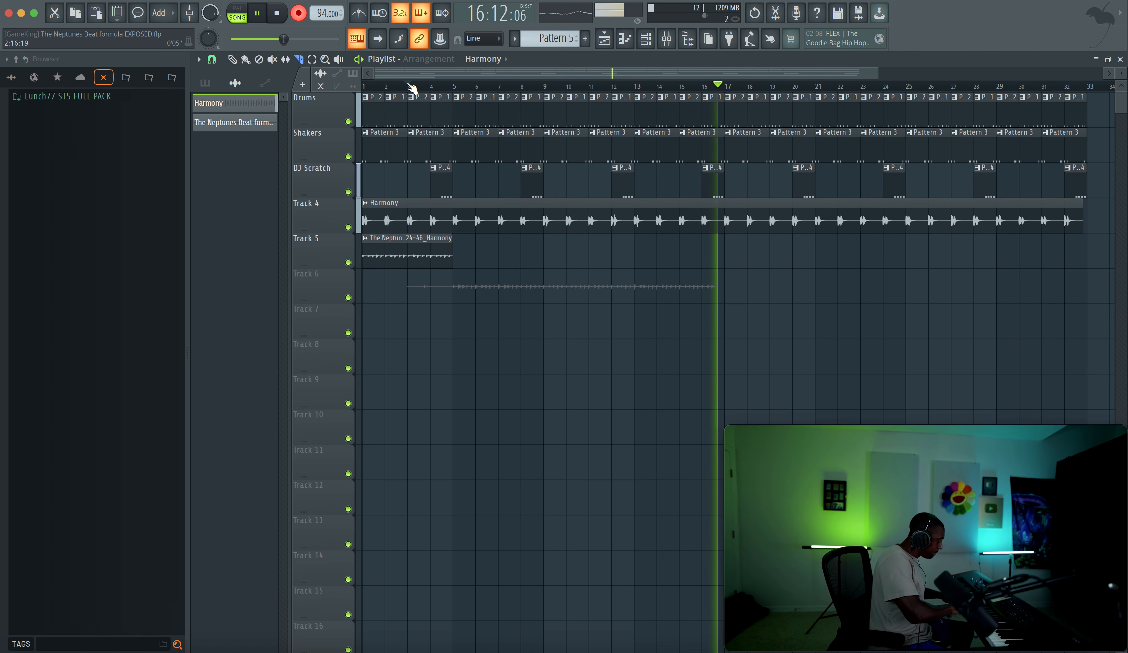
key("space")
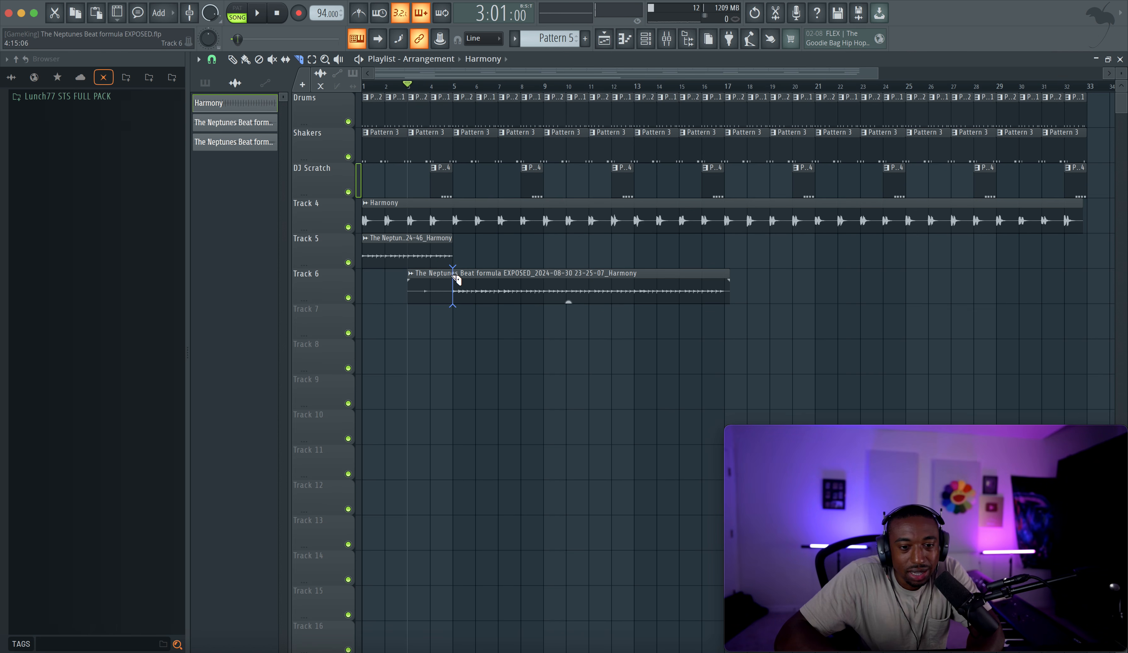
Trim the Track 6 take to run from bar 5 to bar 17, undoing its trial move to Track 5 and the first take's deletion
left_click_drag(423, 272, 413, 257)
key("Delete")
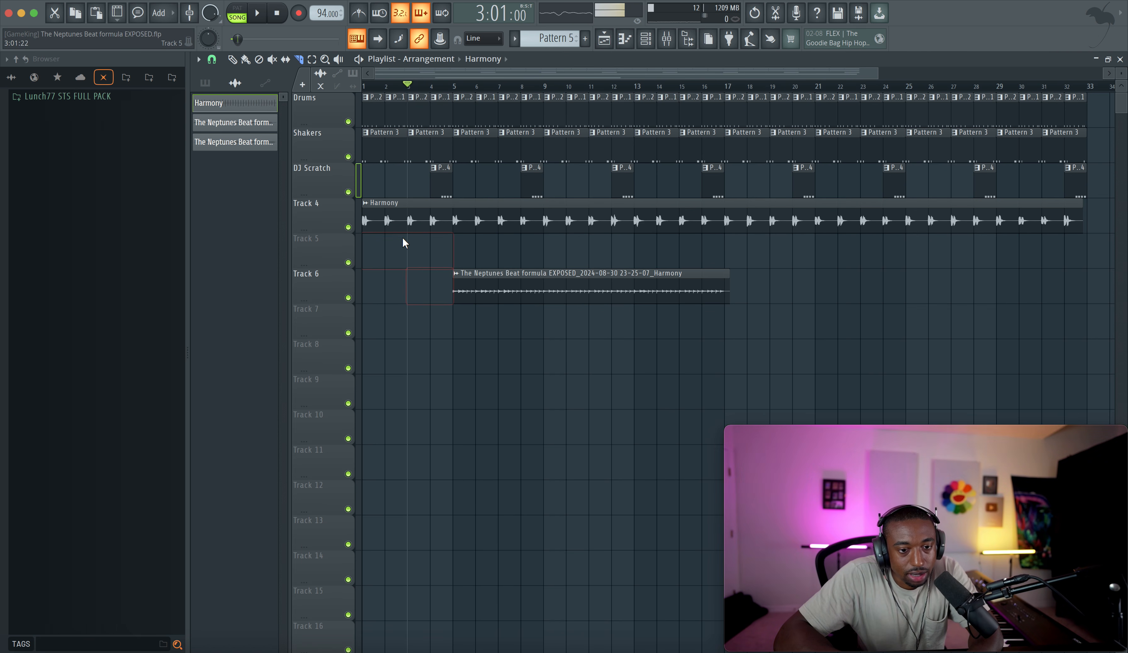
left_click_drag(534, 273, 407, 226)
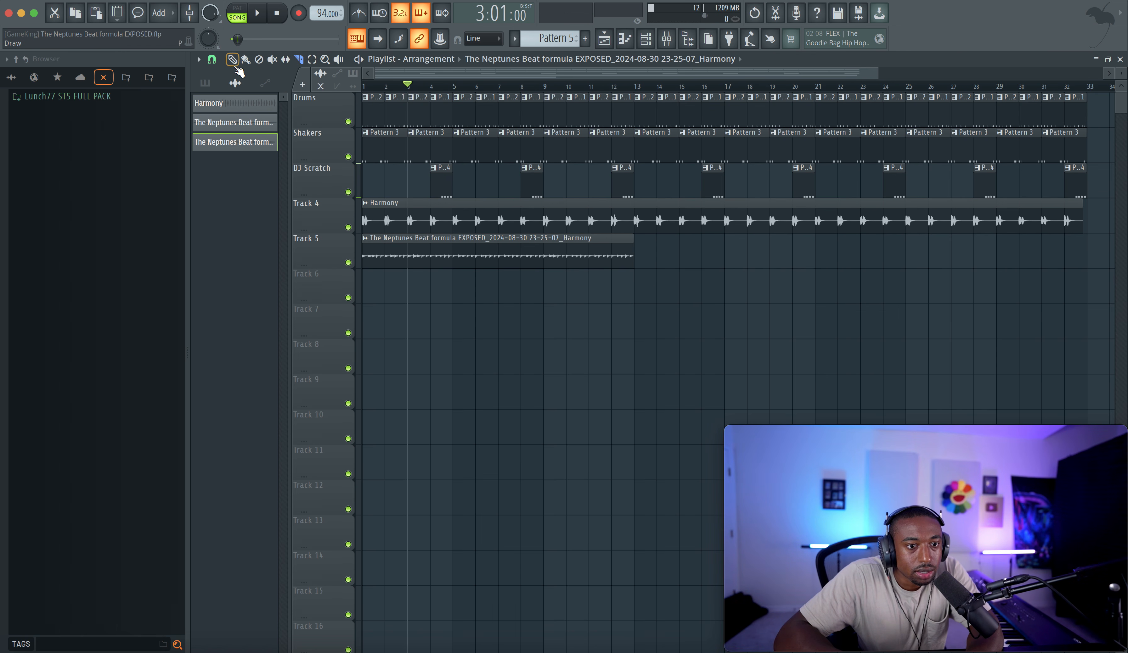
key("space")
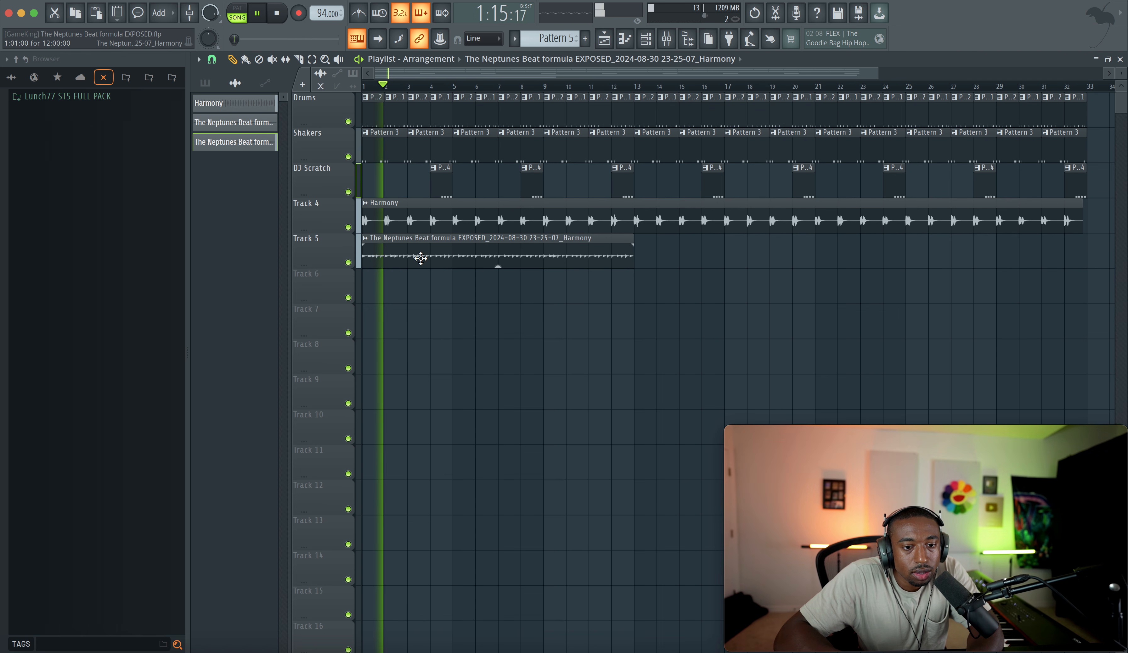
key("space")
left_click_drag(414, 245, 460, 245)
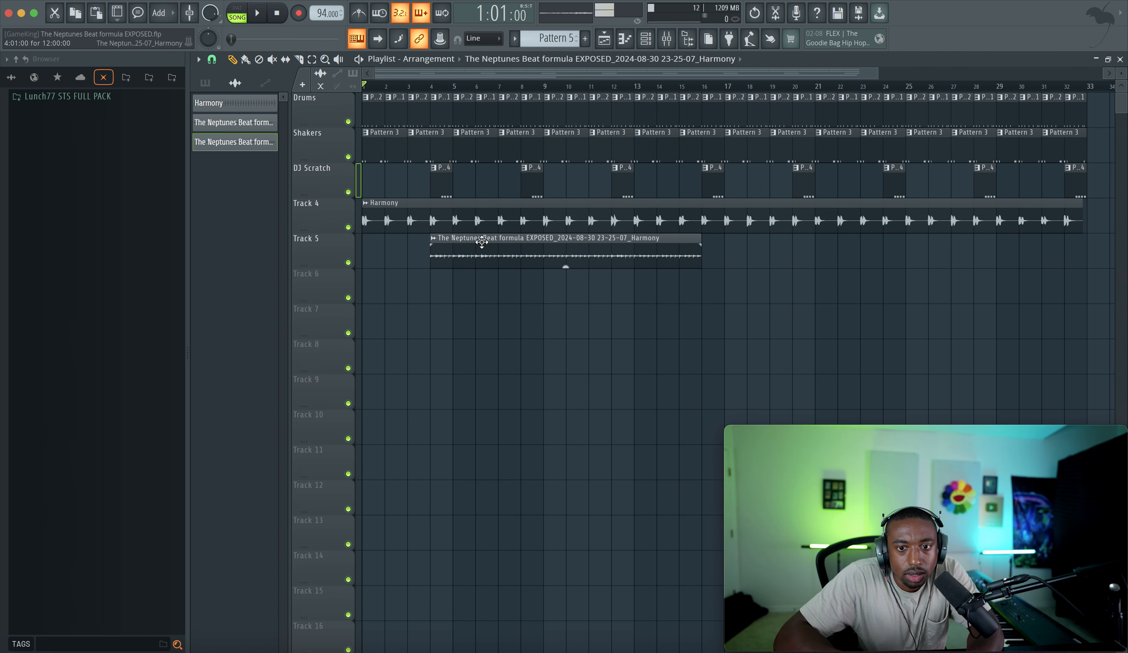
key("ctrl+z")
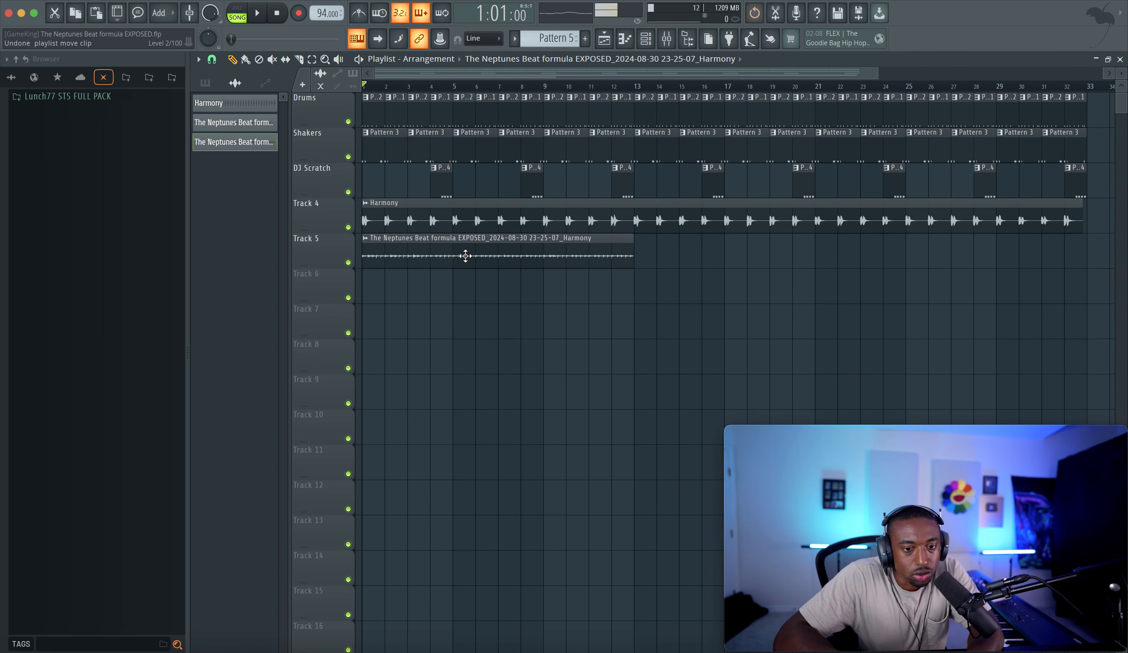
key("ctrl+z")
key("ctrl+z")
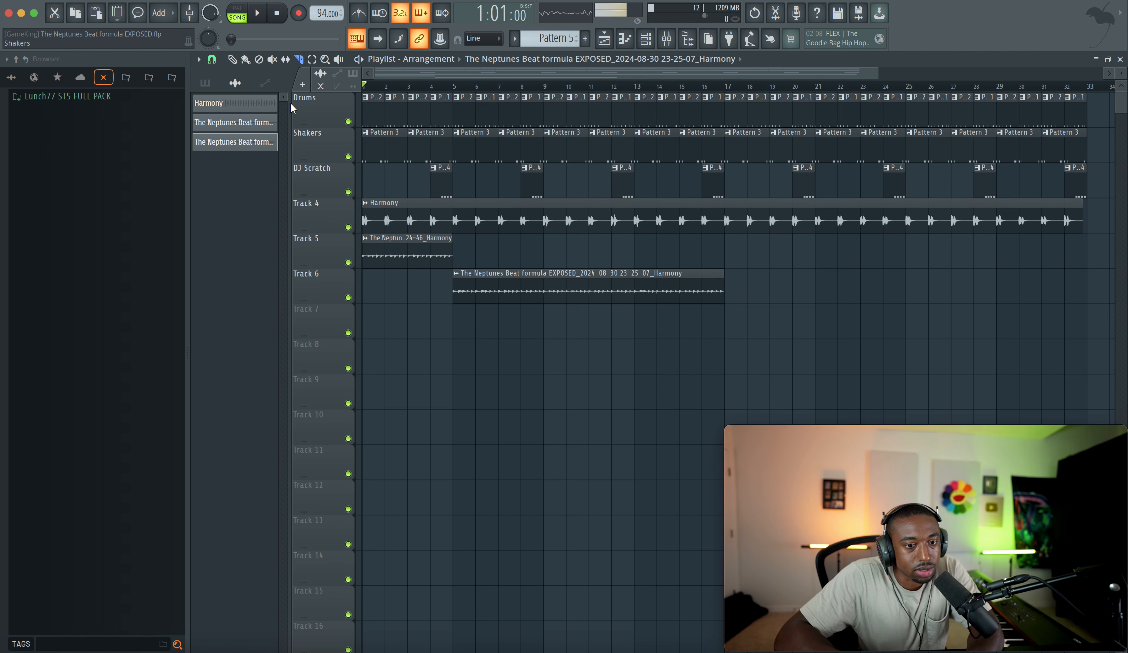
Rename the Track 5 audio clip as Guitar Mute and the Track 6 audio clip as Guitar Mute 2
left_click(367, 237)
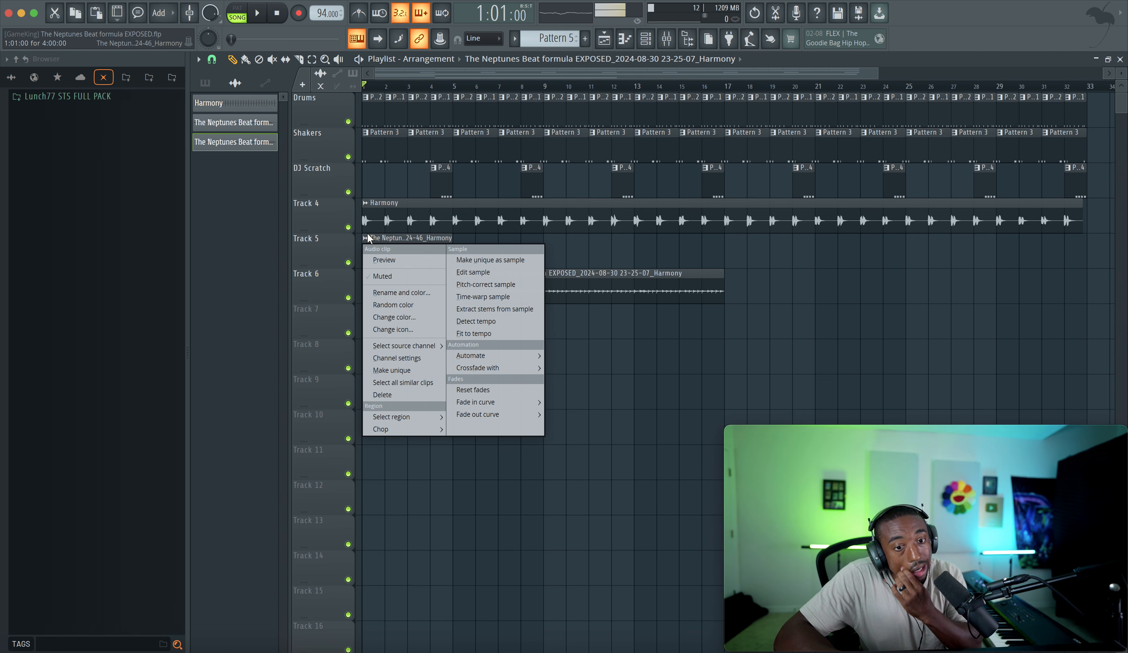
left_click(389, 287)
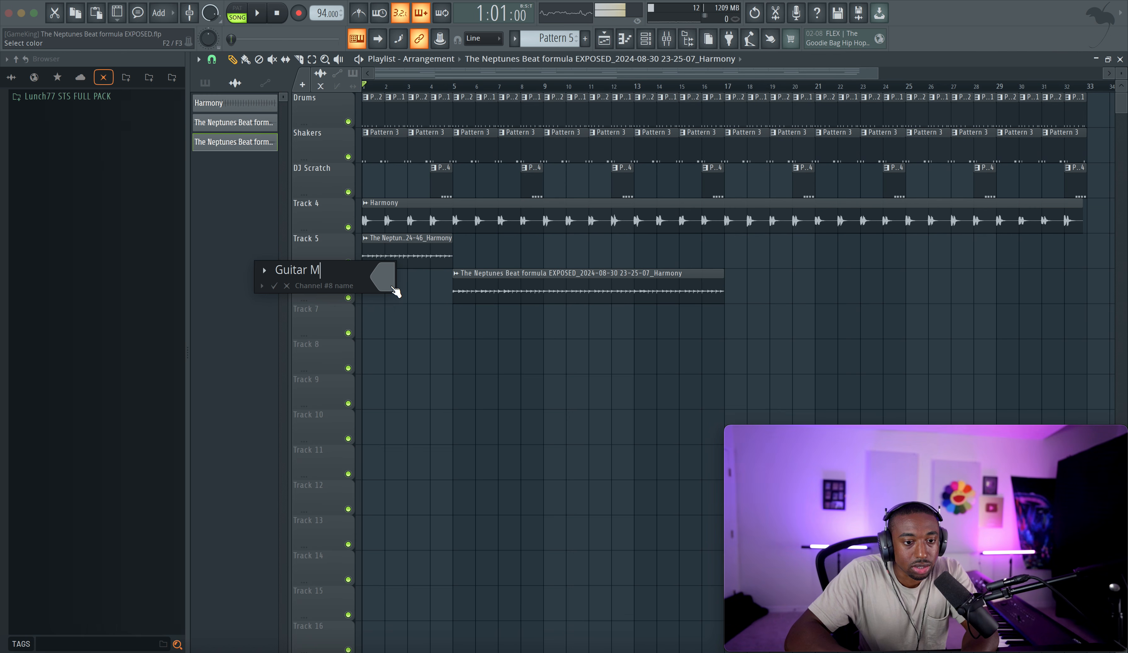
key("Return")
left_click(456, 273)
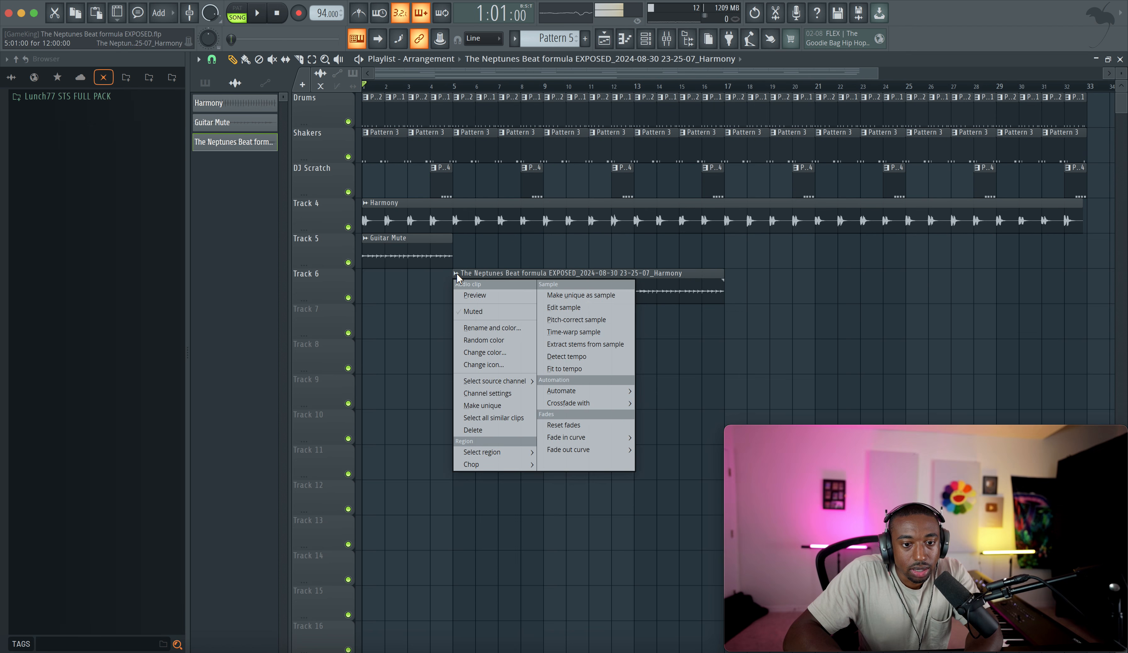
key("F2")
type("Guitar Mute 2")
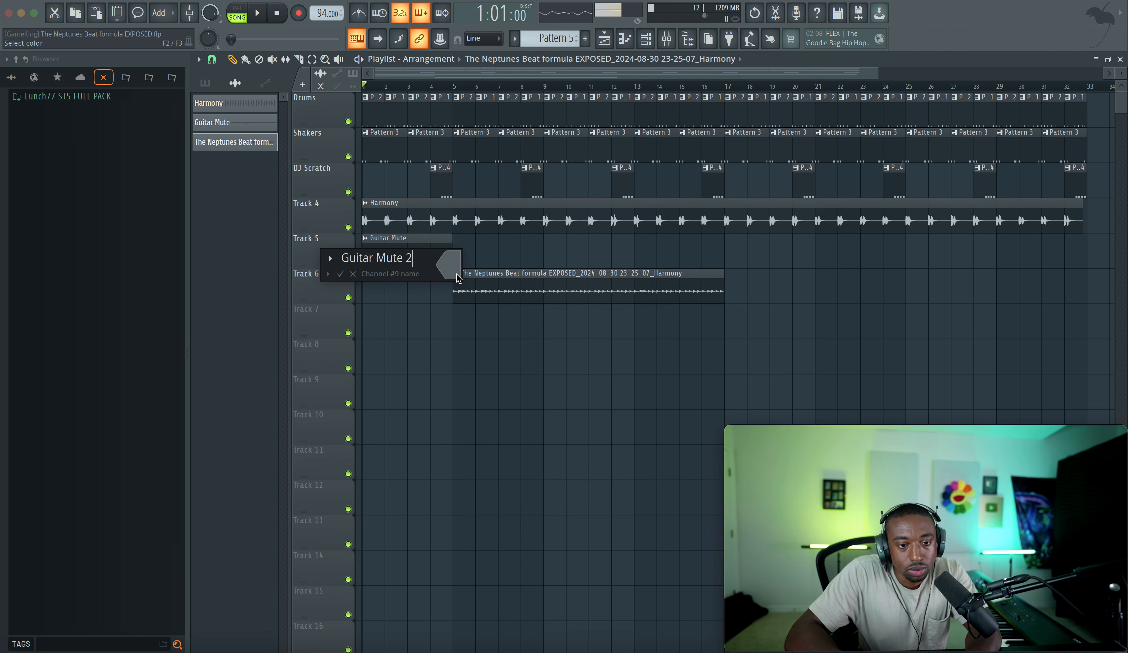
key("Return")
Route the Guitar Mute clip to mixer track 8 and reassign the mixer track of Guitar Mute 2
double_click(437, 253)
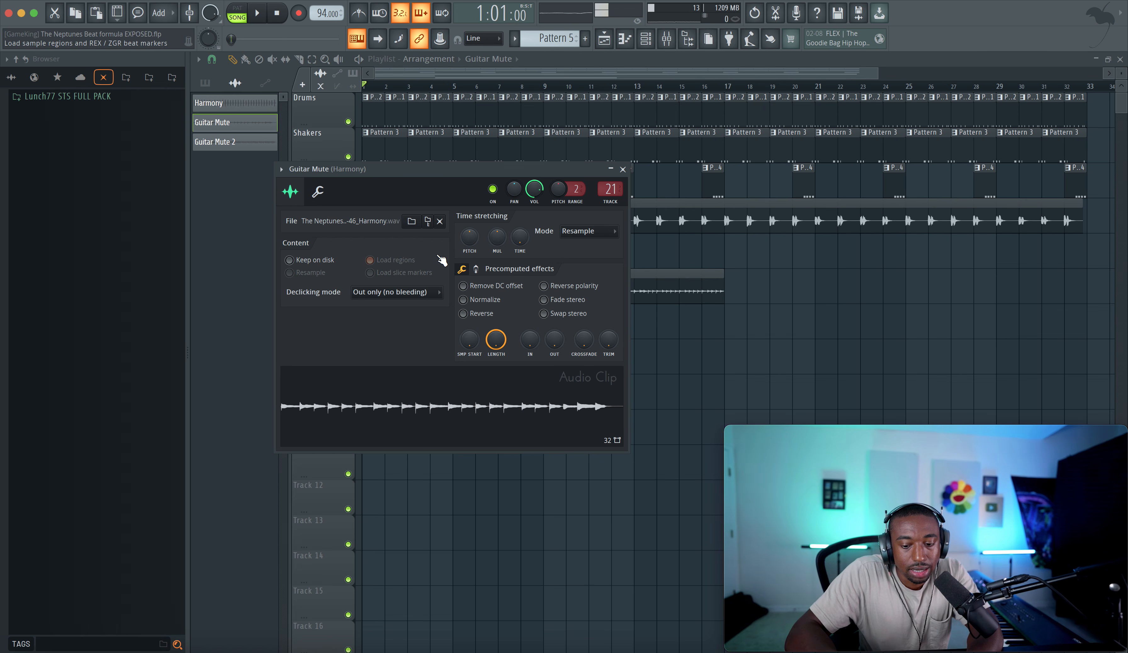
key("super+l")
key("F12")
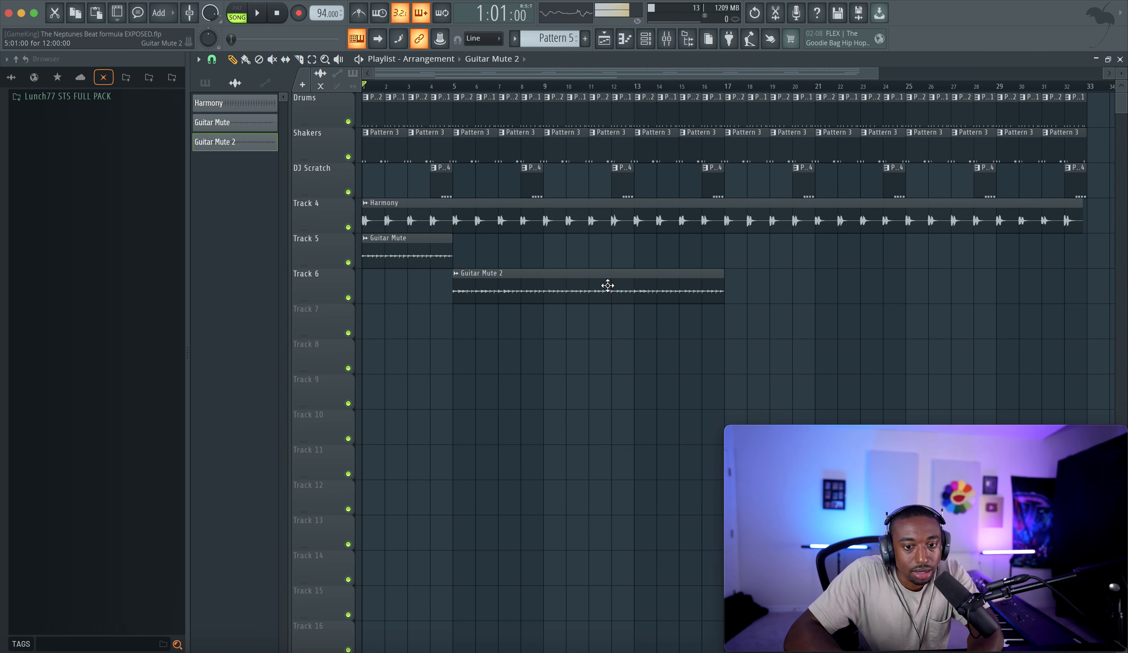
double_click(608, 285)
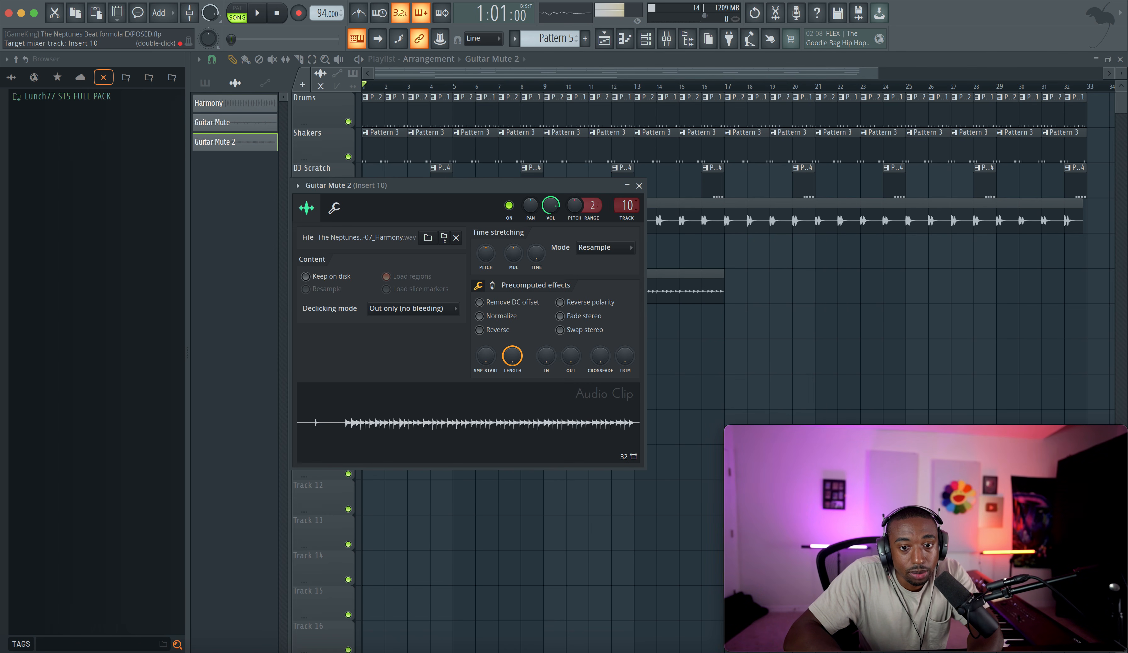
key("super+l")
left_click(640, 185)
Move the Guitar Mute 2 clip up to Track 5, directly after Guitar Mute at bar 5, and briefly play the song
left_click_drag(679, 254, 668, 283)
key("shift+Up")
key("super+d")
key("space")
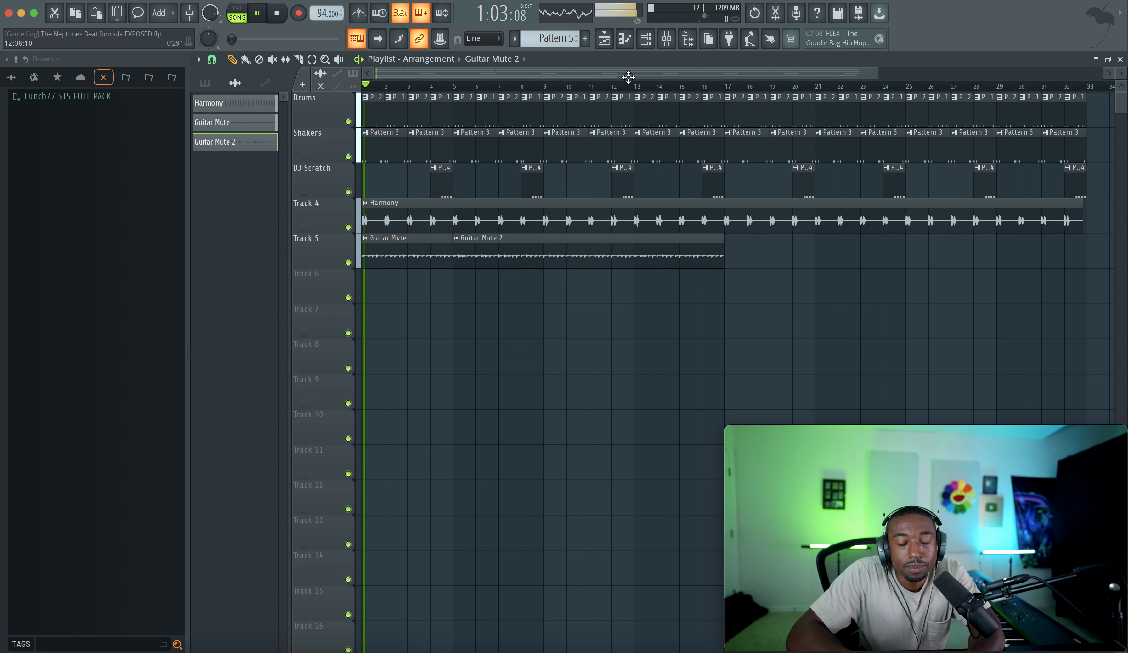
key("space")
Browse the Lunch77 STS FULL PACK to the Neptunes drumkit's FX folder and preview the beeeyuw neptunes sample
scroll(552, 117, "down", 2)
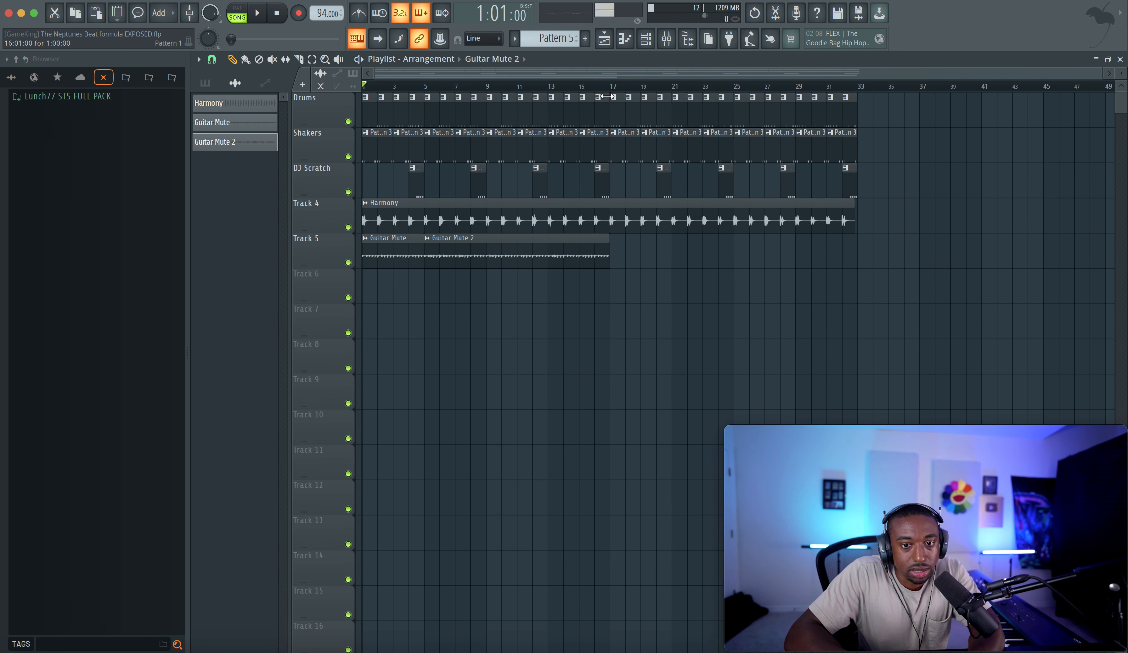
left_click(677, 38)
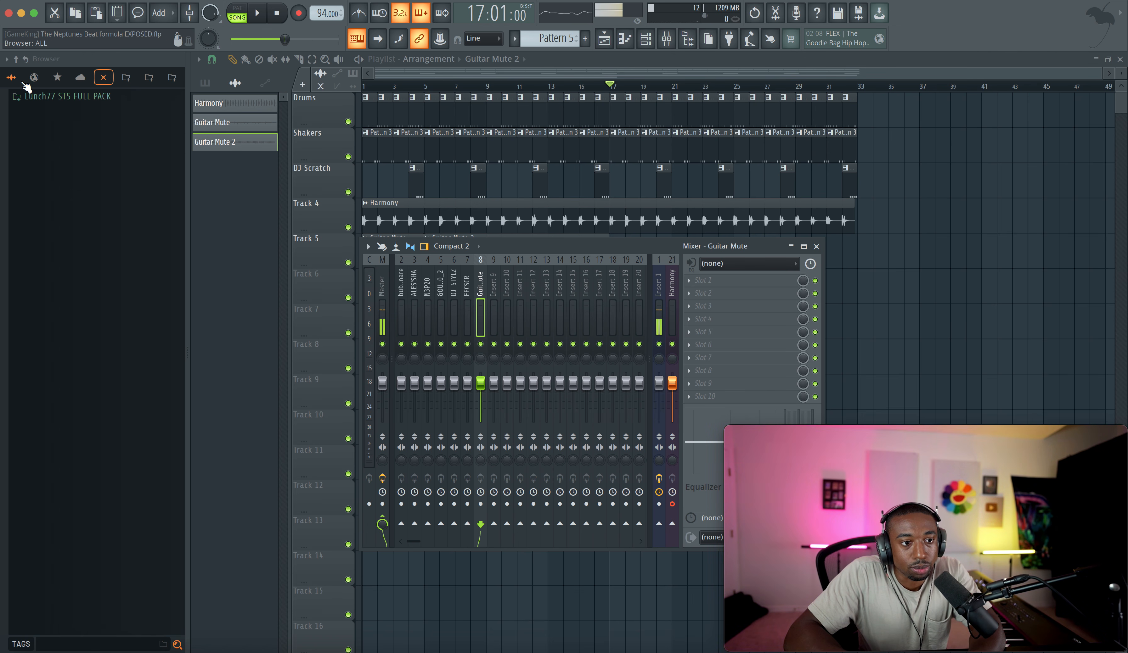
left_click(11, 77)
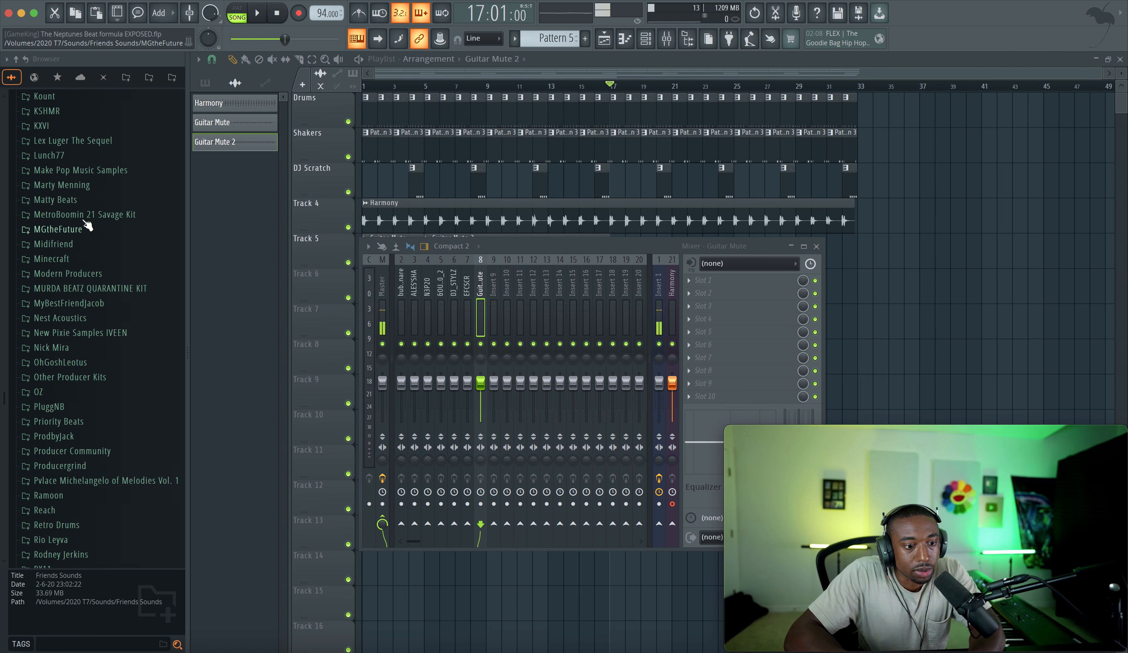
left_click(104, 78)
left_click(68, 96)
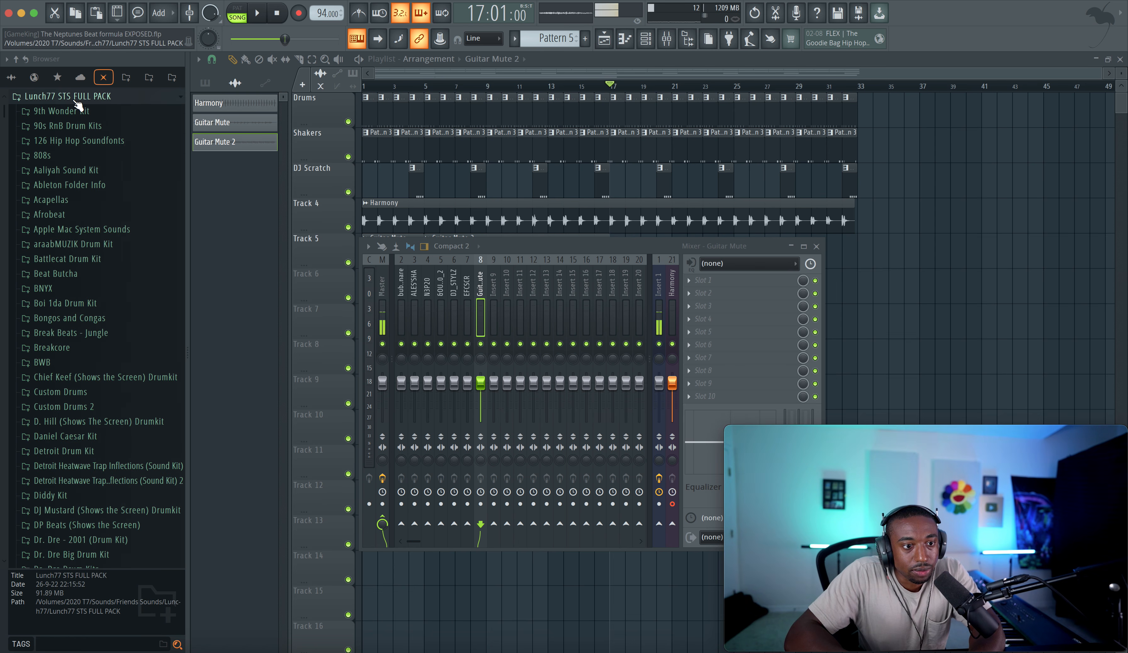
scroll(74, 262, "down", 15)
scroll(73, 263, "down", 20)
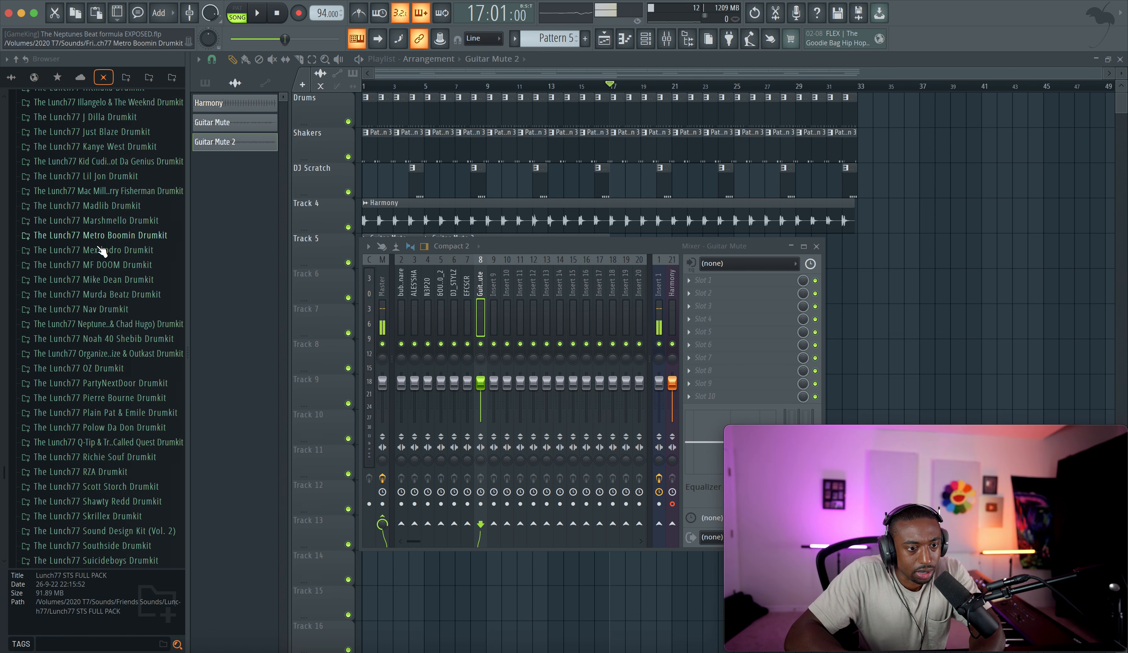
left_click(111, 325)
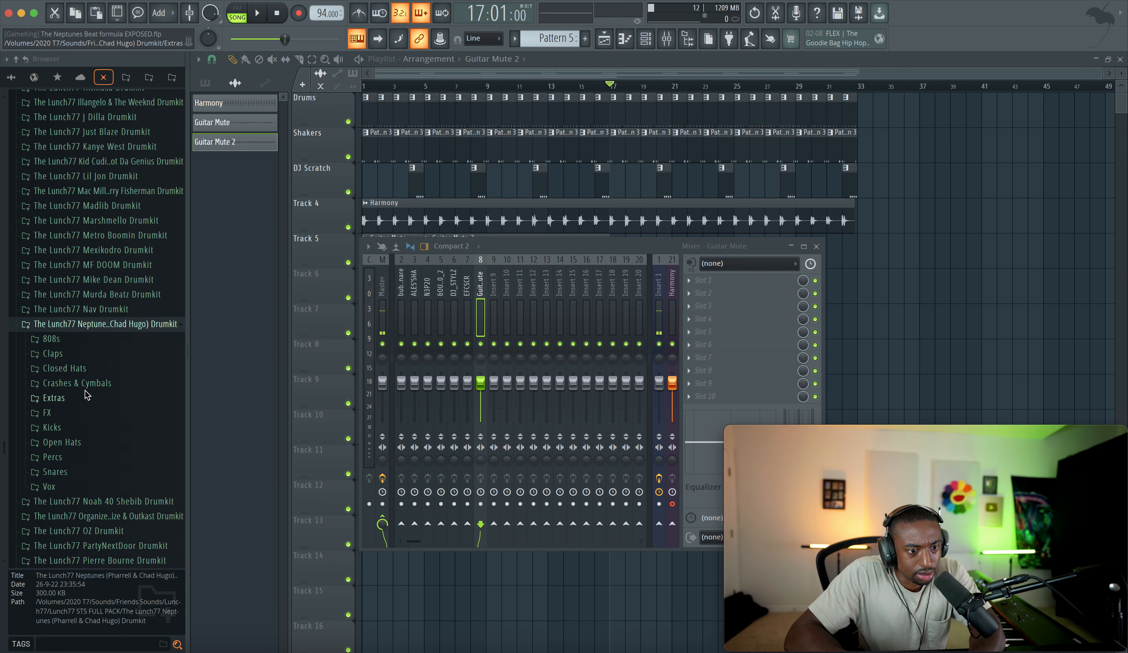
left_click(76, 415)
left_click(80, 113)
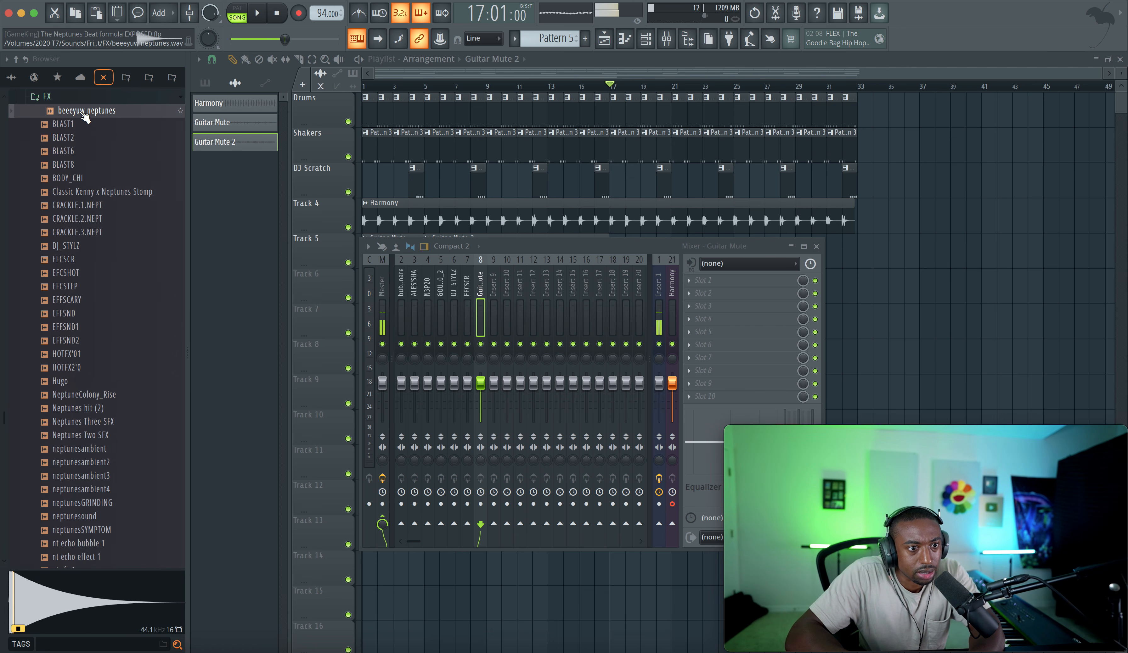
Load the beeeyuw neptunes sample as a new channel, route it to mixer track 9 and start song playback
right_click(80, 111)
left_click(88, 118)
key("ctrl+shift+l")
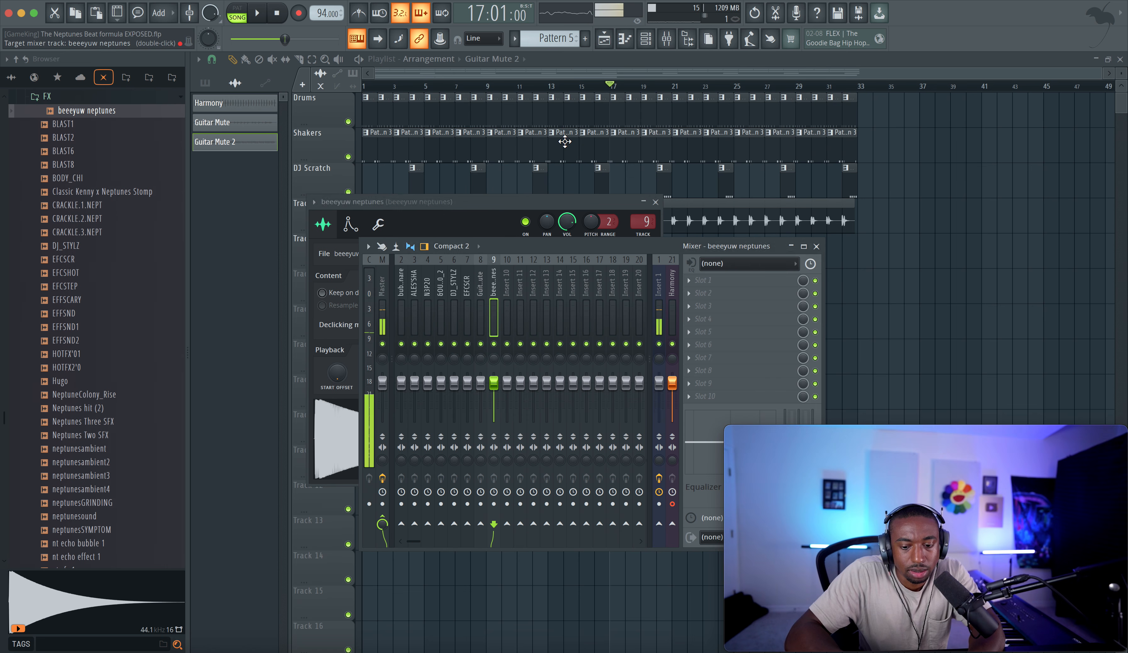
key("space")
key("F12")
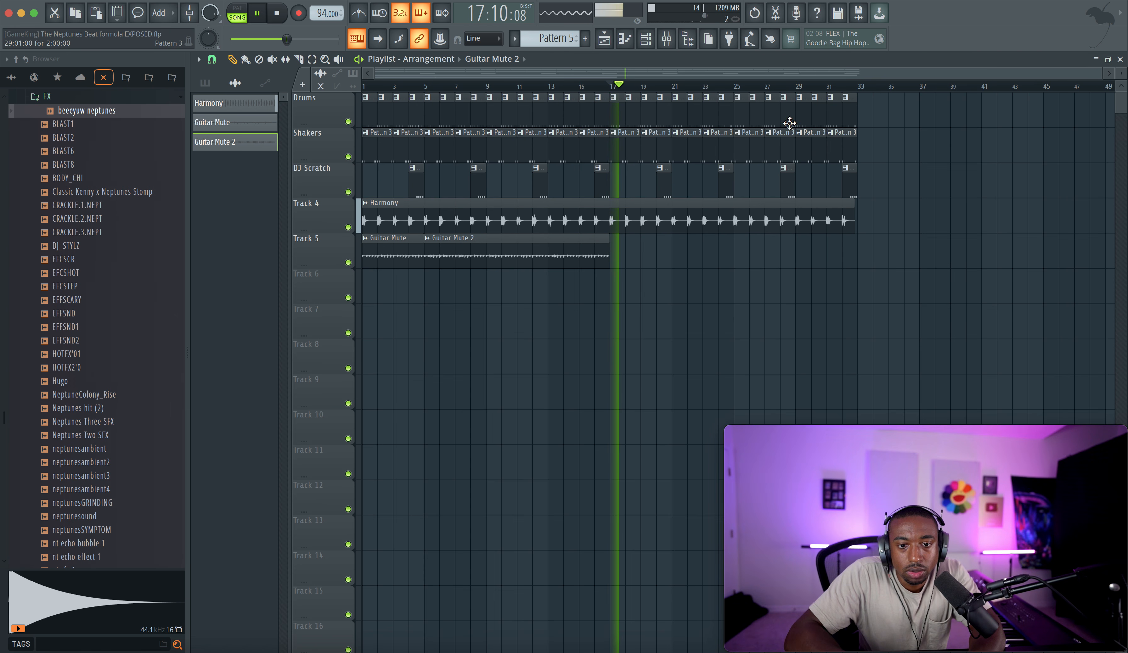
Lower the beeeyuw neptunes channel volume to about 53% and stop playback
left_click(645, 39)
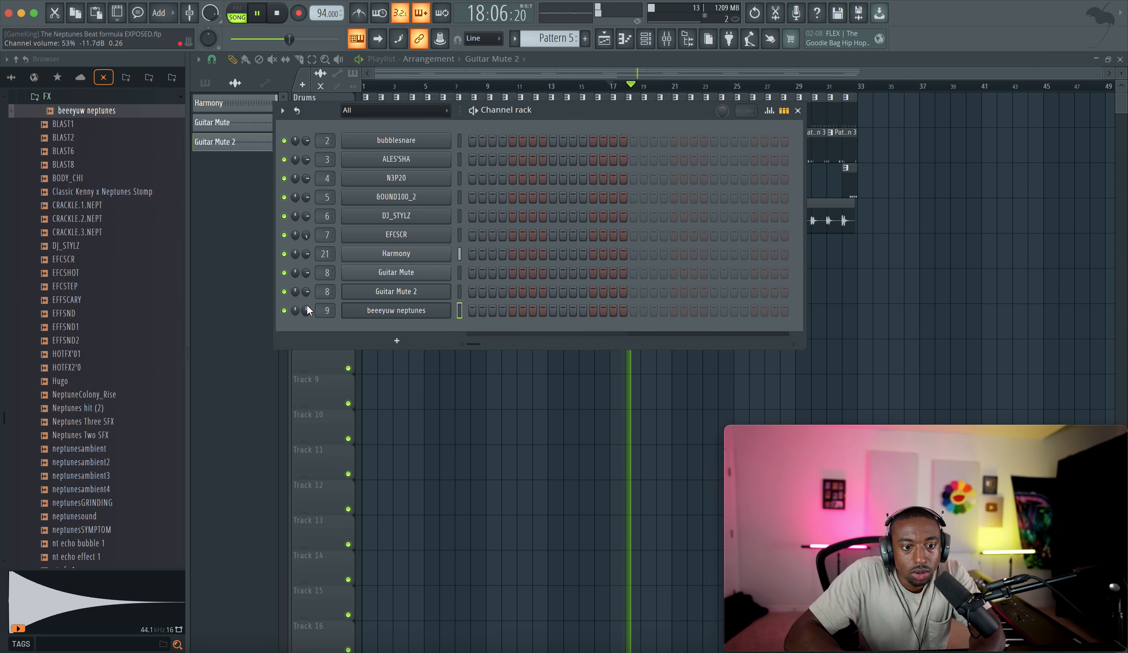
key("space")
key("F6")
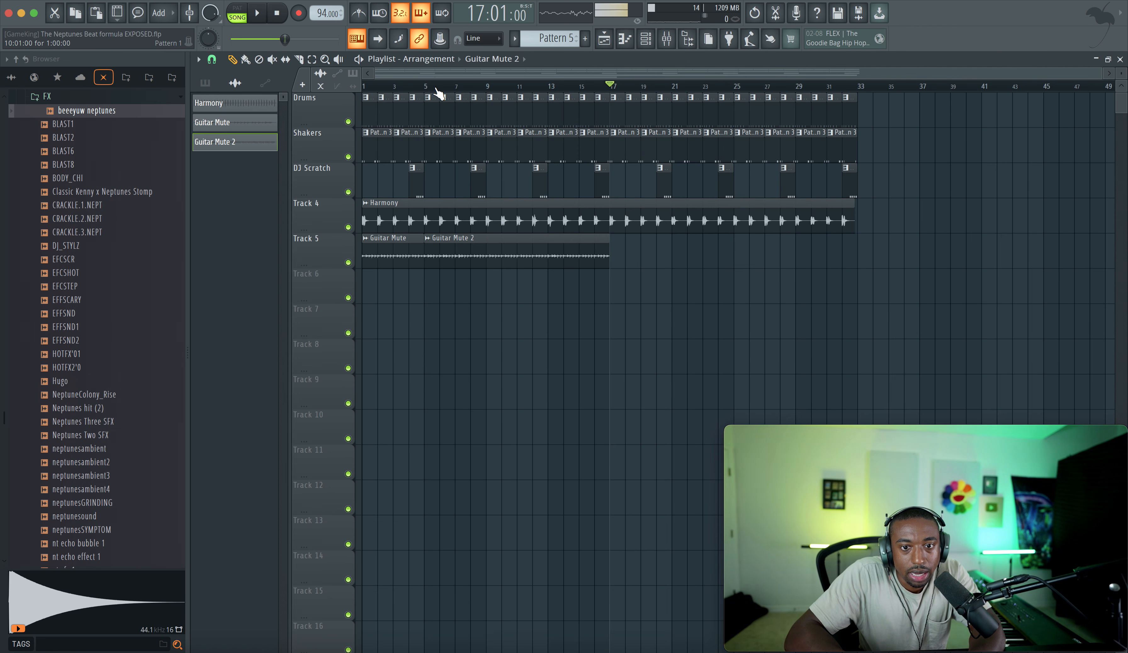
Record beeeyuw neptunes hits into Pattern 5, starting at bar 17 of the song
left_click(299, 14)
key("space")
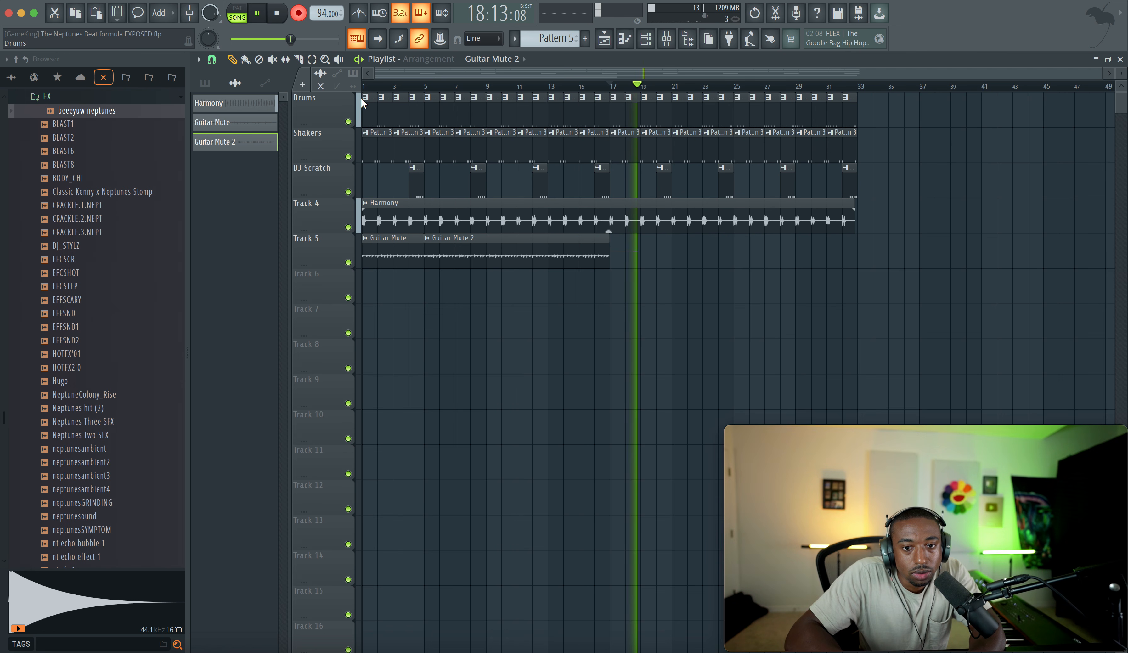
key("space")
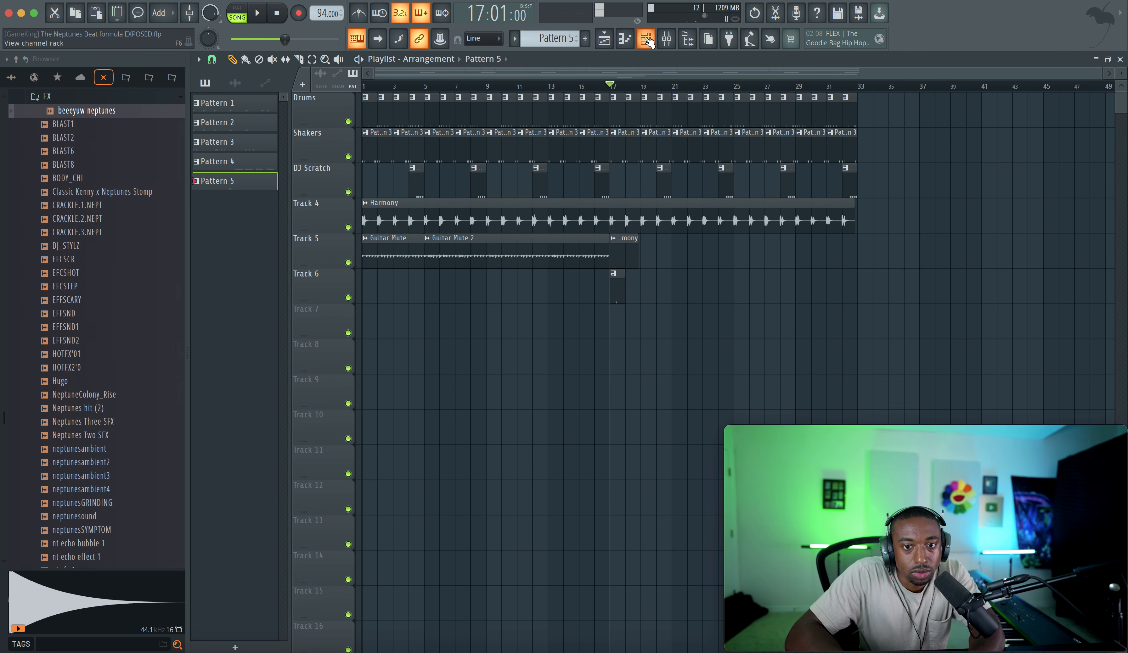
Quantize the recorded beeeyuw neptunes notes in the piano roll and play the song from bar 17
left_click(647, 41)
right_click(419, 312)
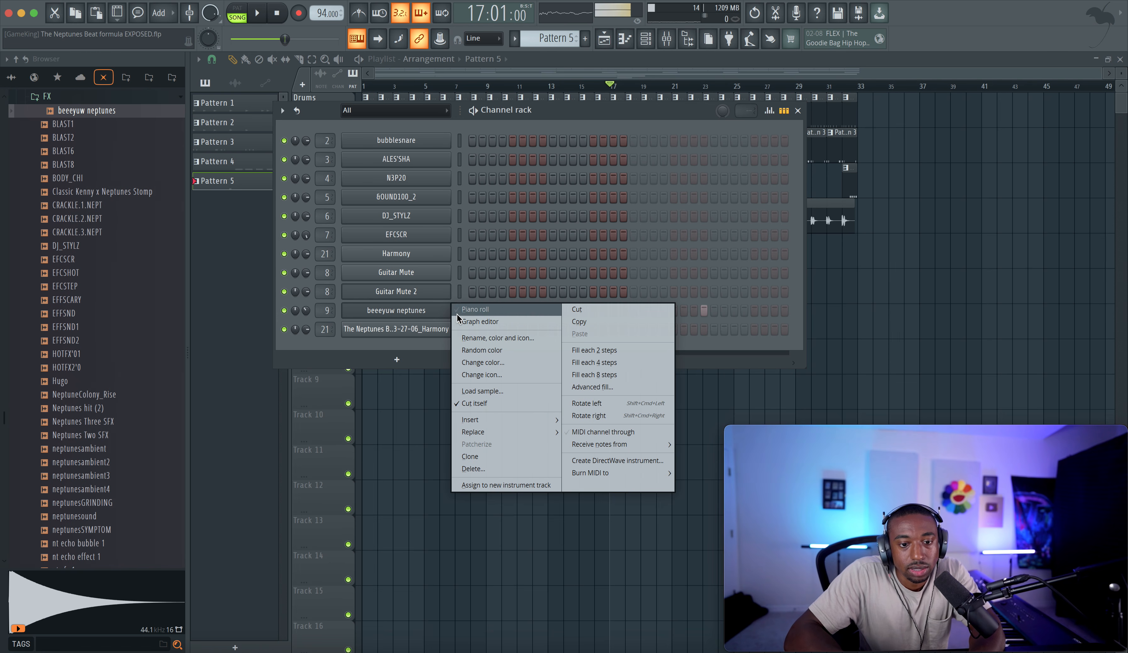
left_click(466, 314)
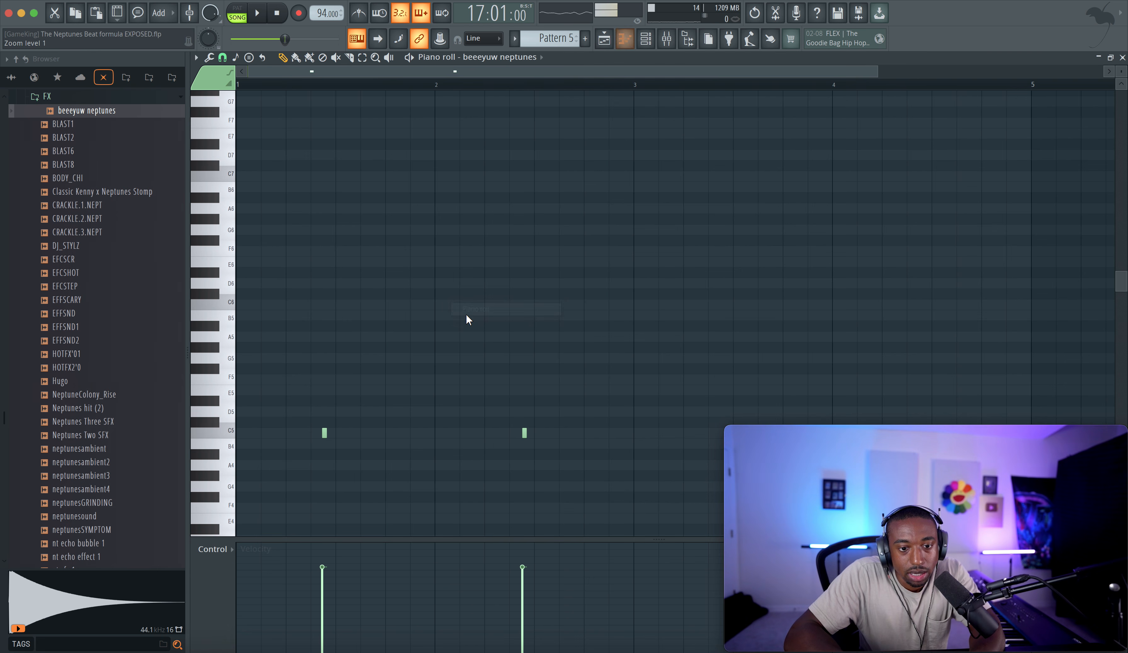
left_click(229, 58)
left_click(250, 200)
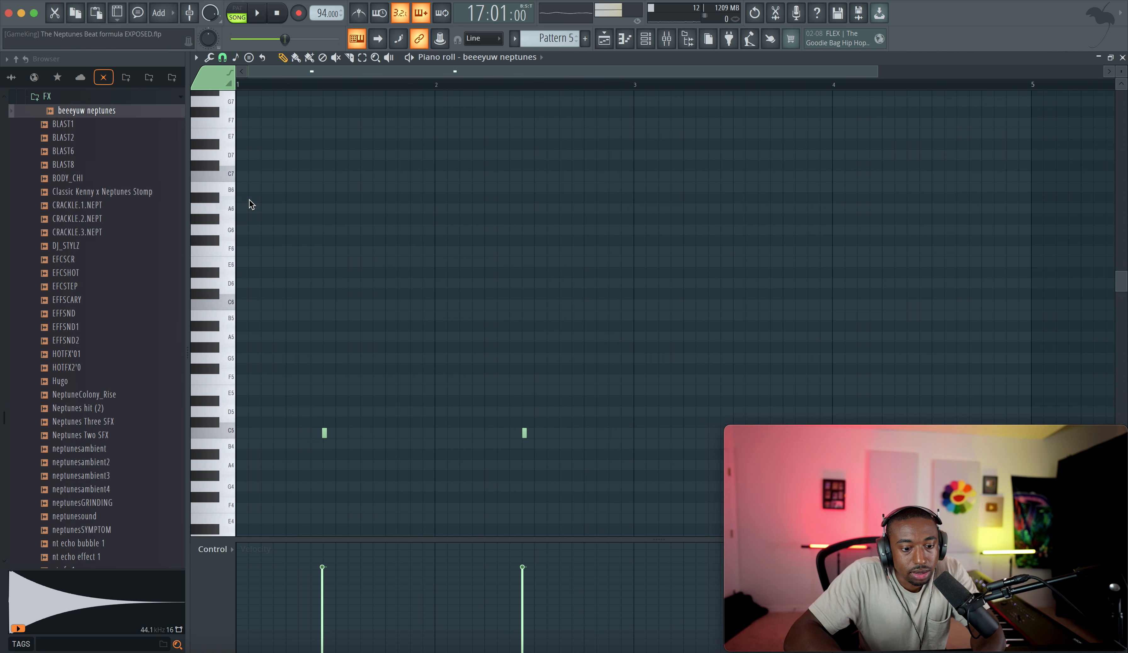
key("alt+q")
key("Return")
key("space")
Delete the unwanted Harmony audio recording that was captured alongside the beeeyuw neptunes take
left_click(606, 41)
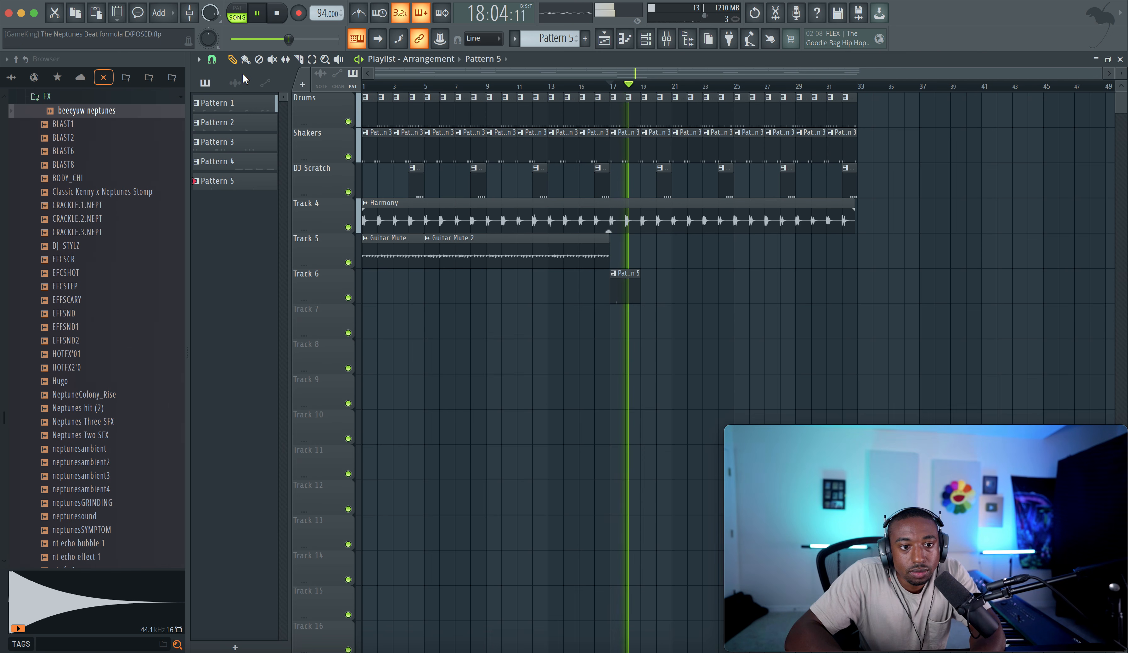
left_click(235, 82)
right_click(248, 162)
left_click(262, 313)
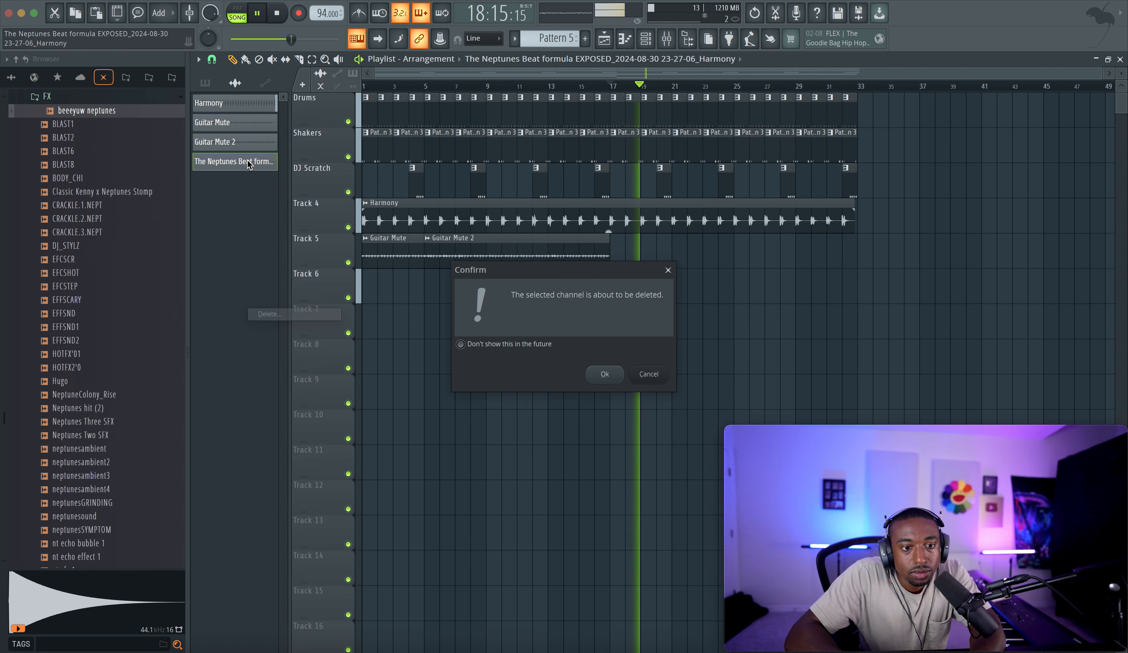
key("Return")
Duplicate Pattern 5 along Track 6 to bars 21, 25 and 29, and delete the bar 21 copy
left_click_drag(657, 284, 750, 284)
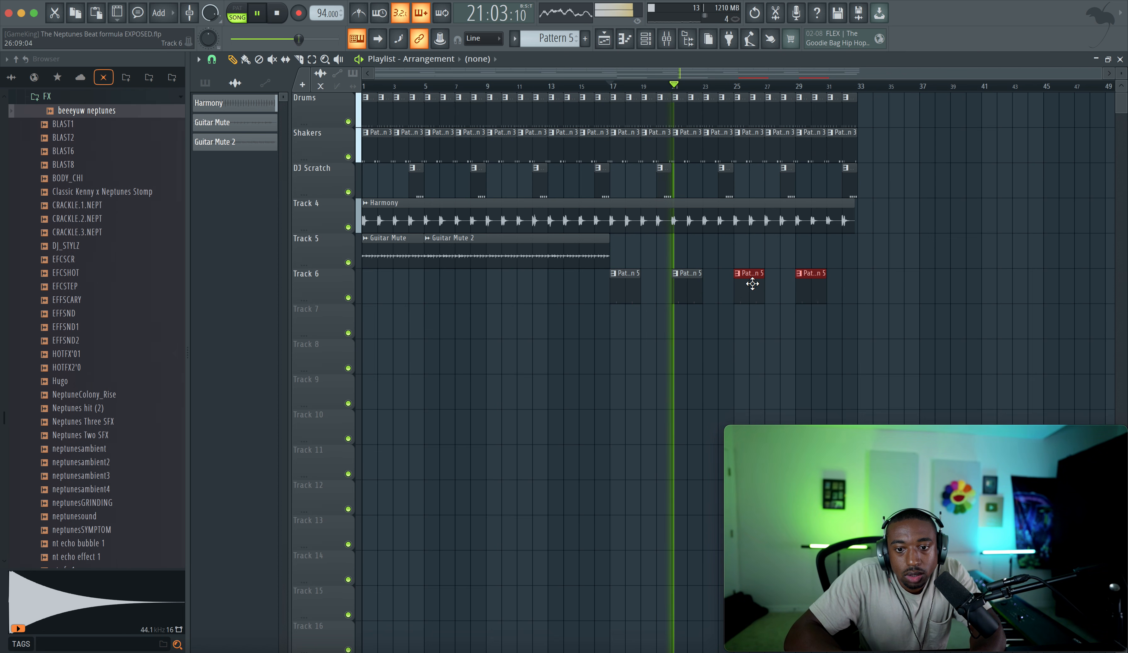
left_click(733, 339, "super")
right_click(686, 298)
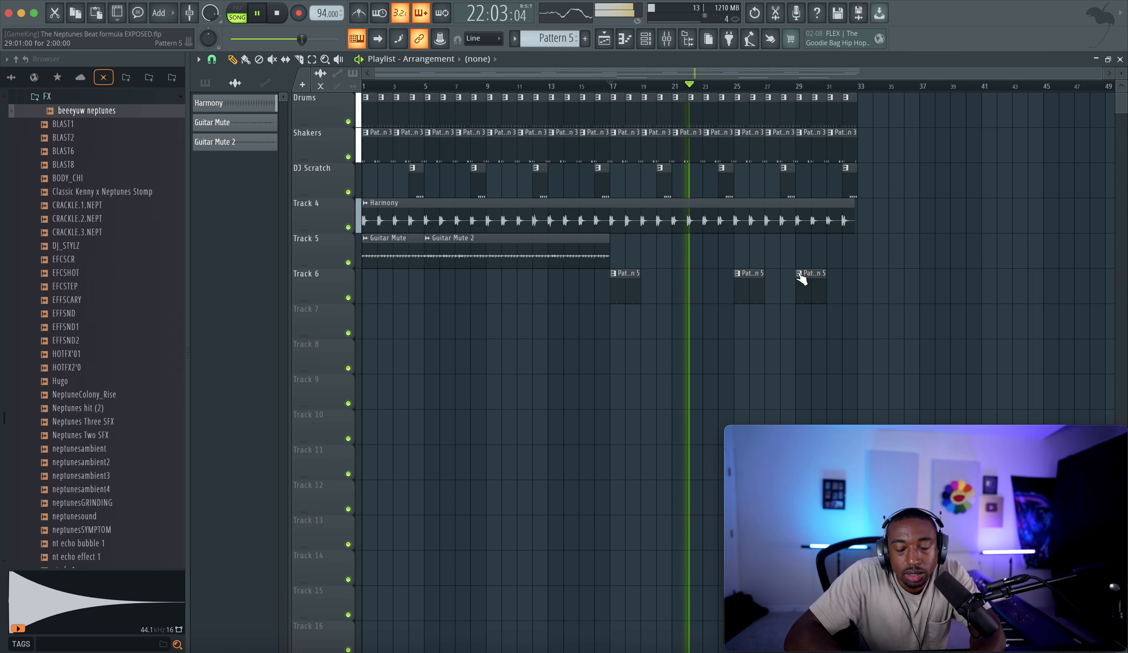
Route the Harmony audio clip to its own free mixer track 10 and stop the song
left_click(667, 39)
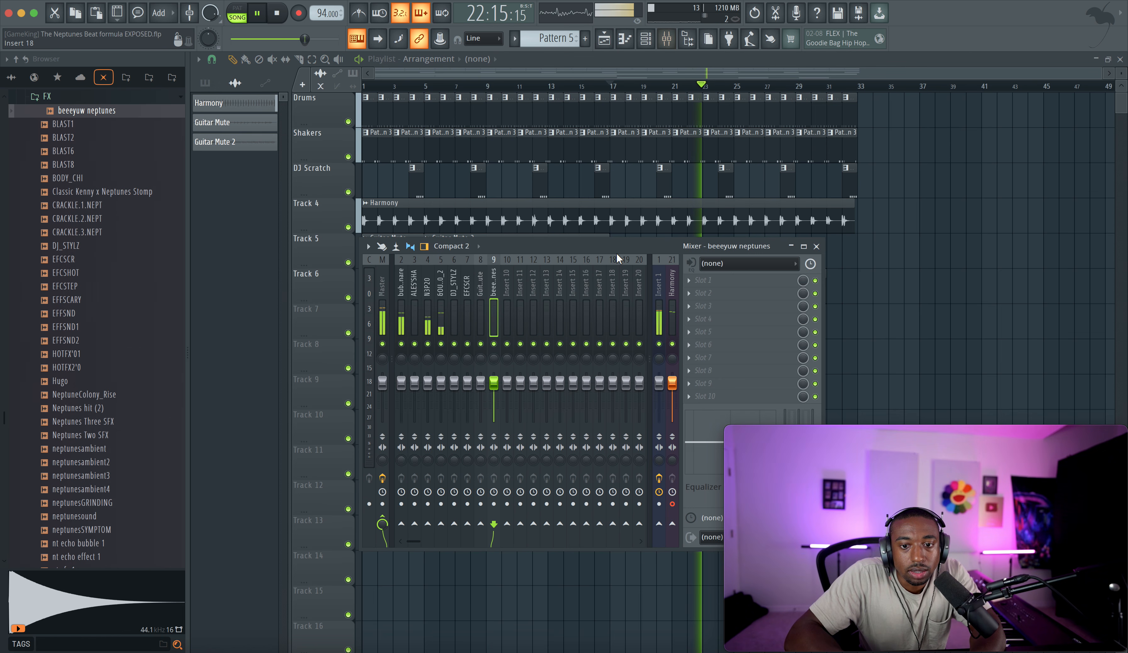
left_click(816, 246)
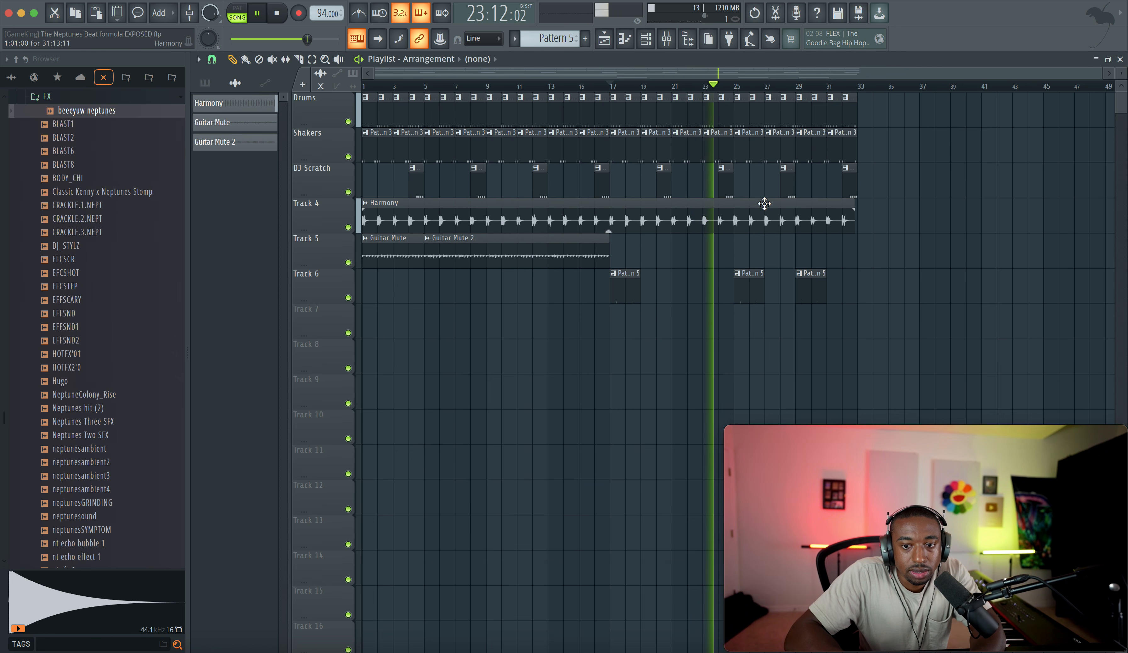
double_click(764, 204)
left_click(666, 39)
right_click(980, 285)
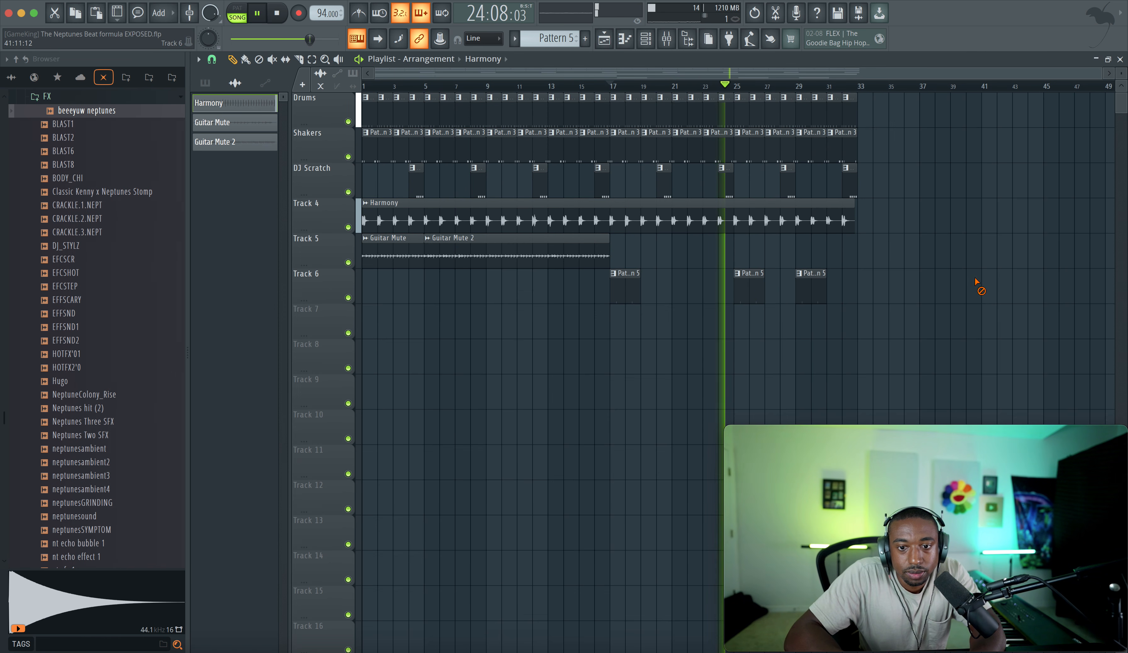
left_click(667, 39)
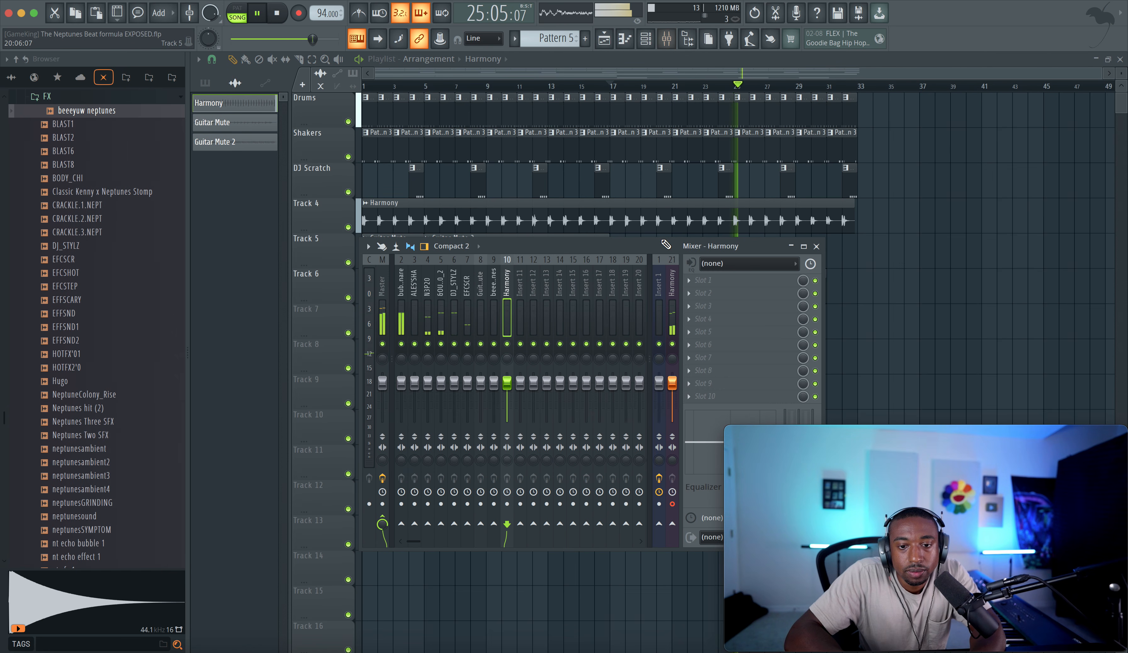
key("space")
left_click(277, 14)
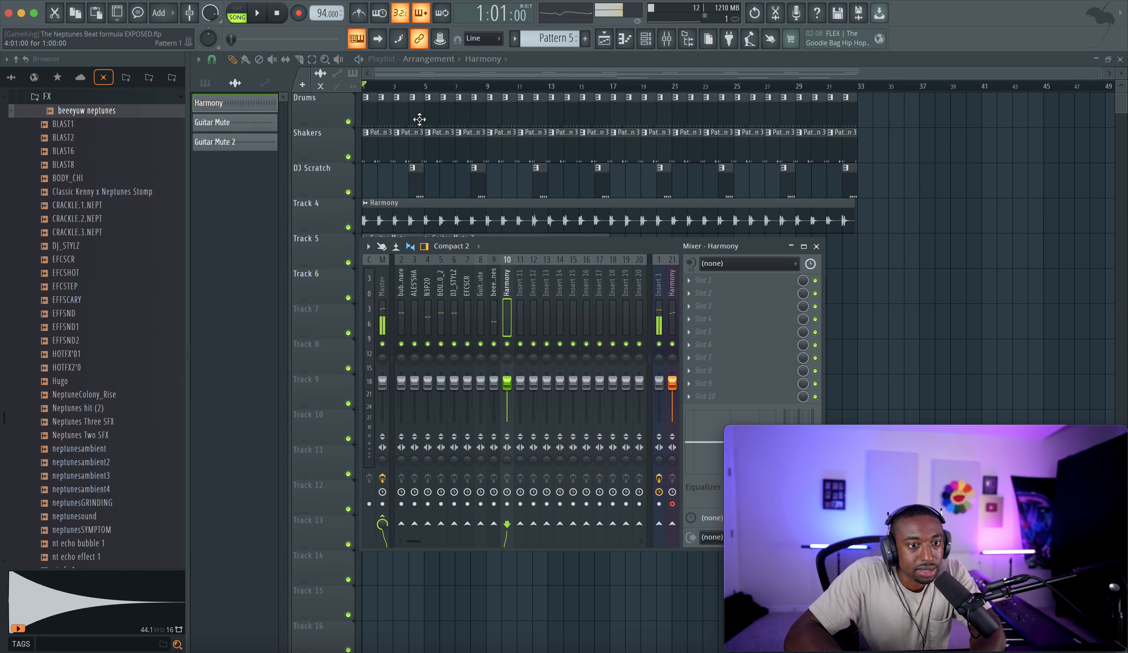
Select mixer track 21 for the keyboard input and play the song from the start to rehearse a new part
key("space")
key("space")
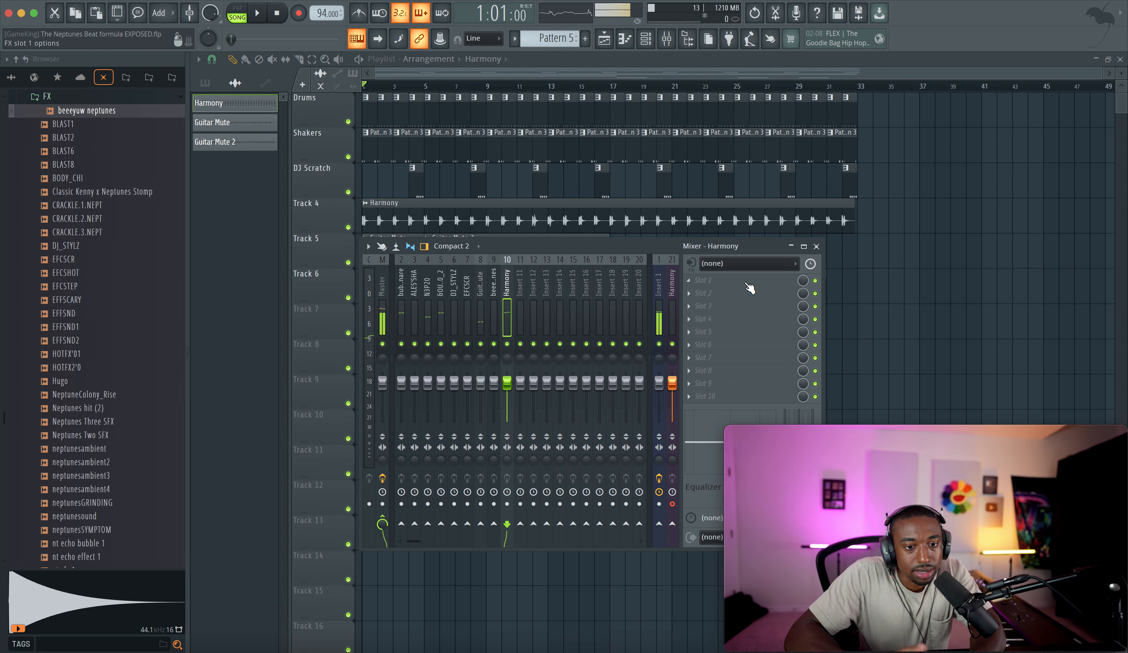
key("F9")
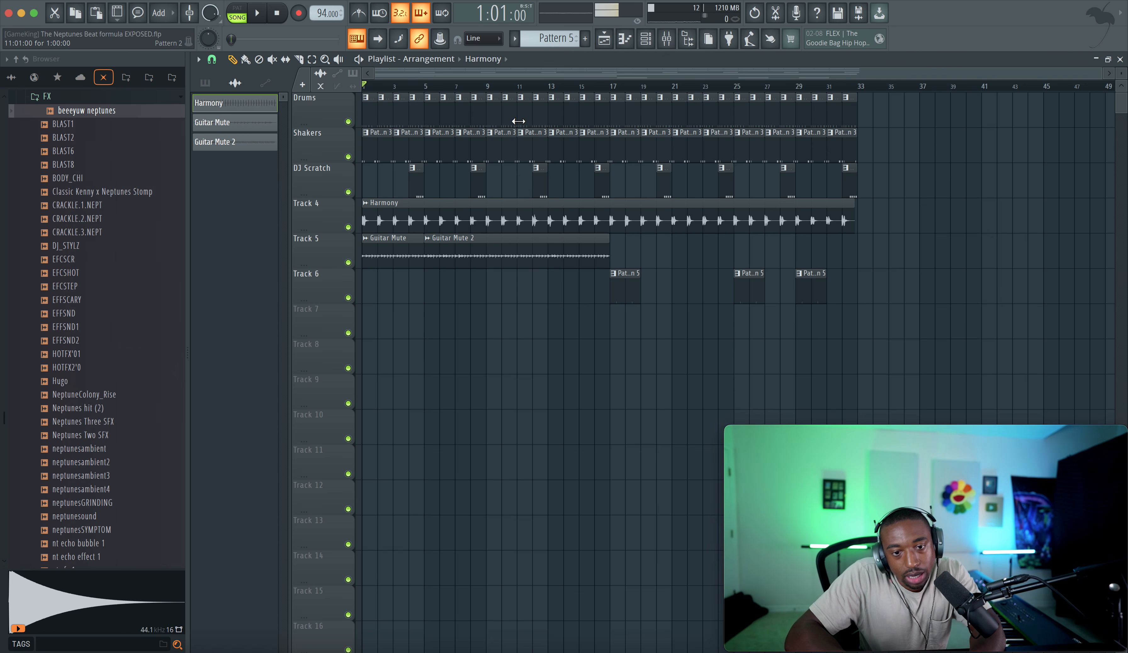
left_click(668, 40)
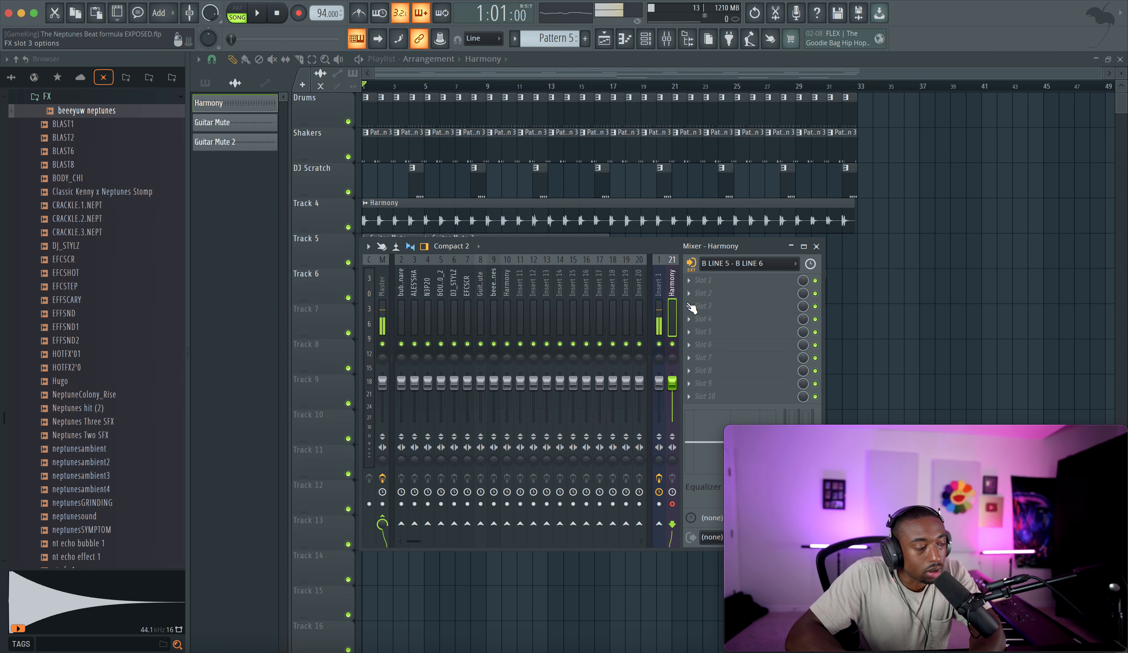
key("space")
key("F9")
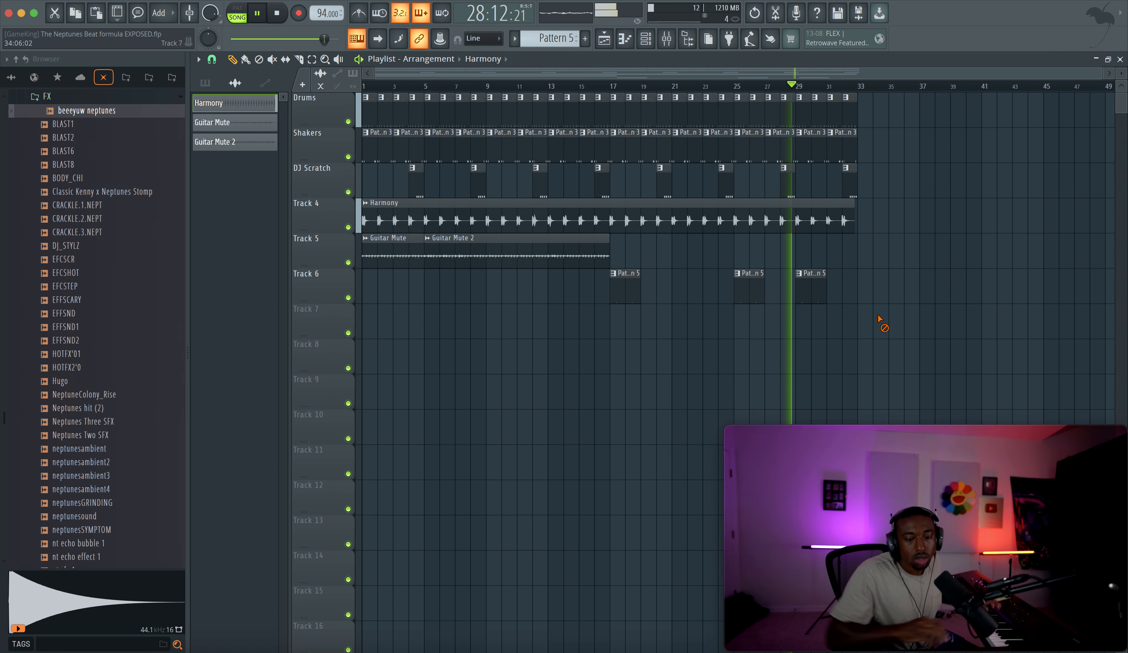
key("space")
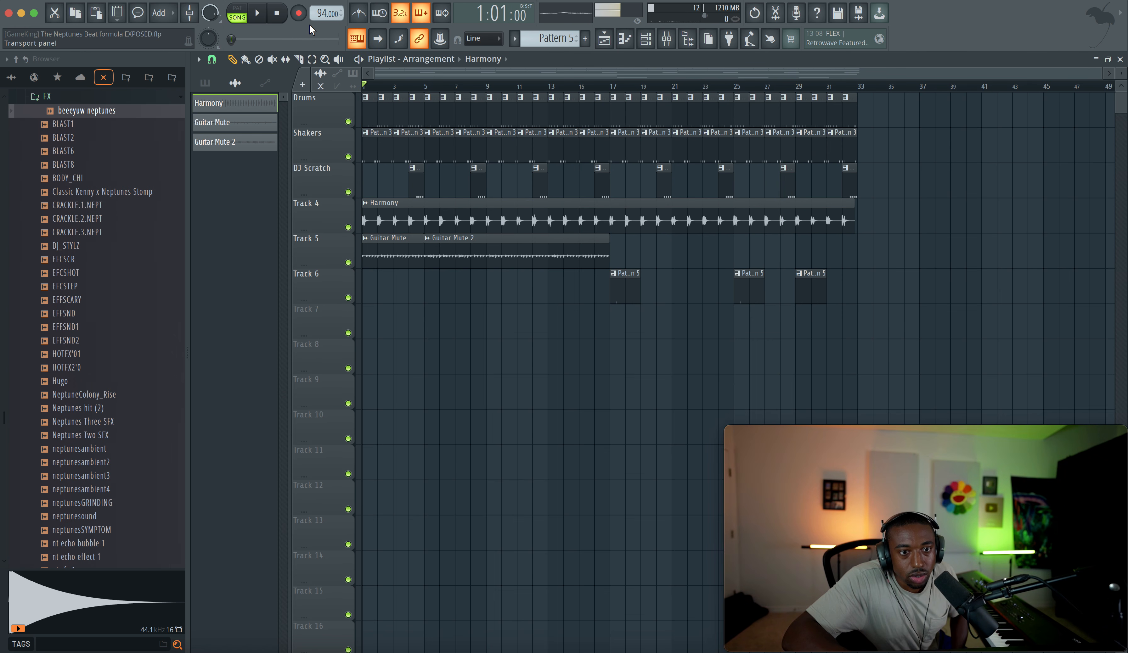
Record a new keyboard take on Track 5 from bar 17 to about bar 25 and lower its clip volume to about -10.9 dB
left_click(668, 40)
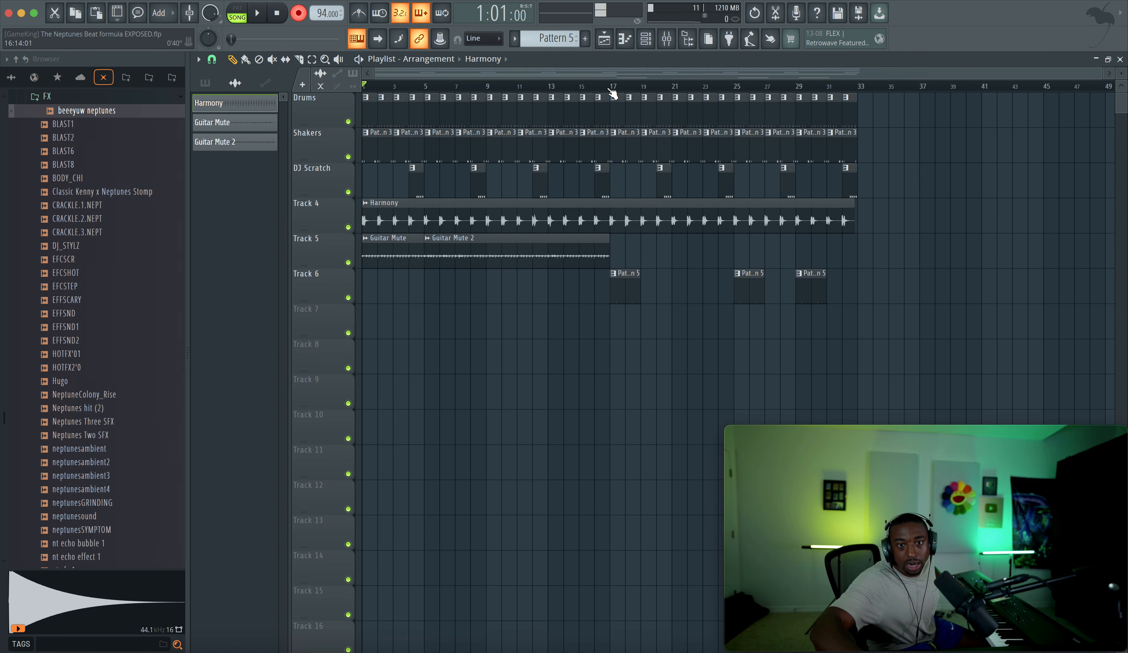
key("space")
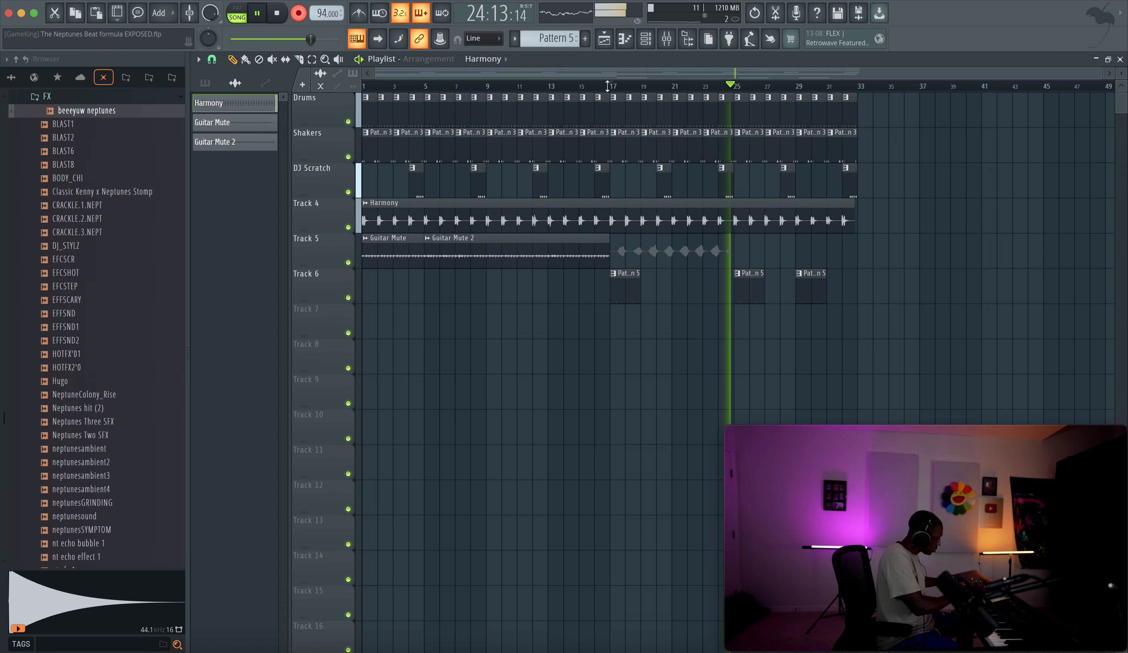
key("space")
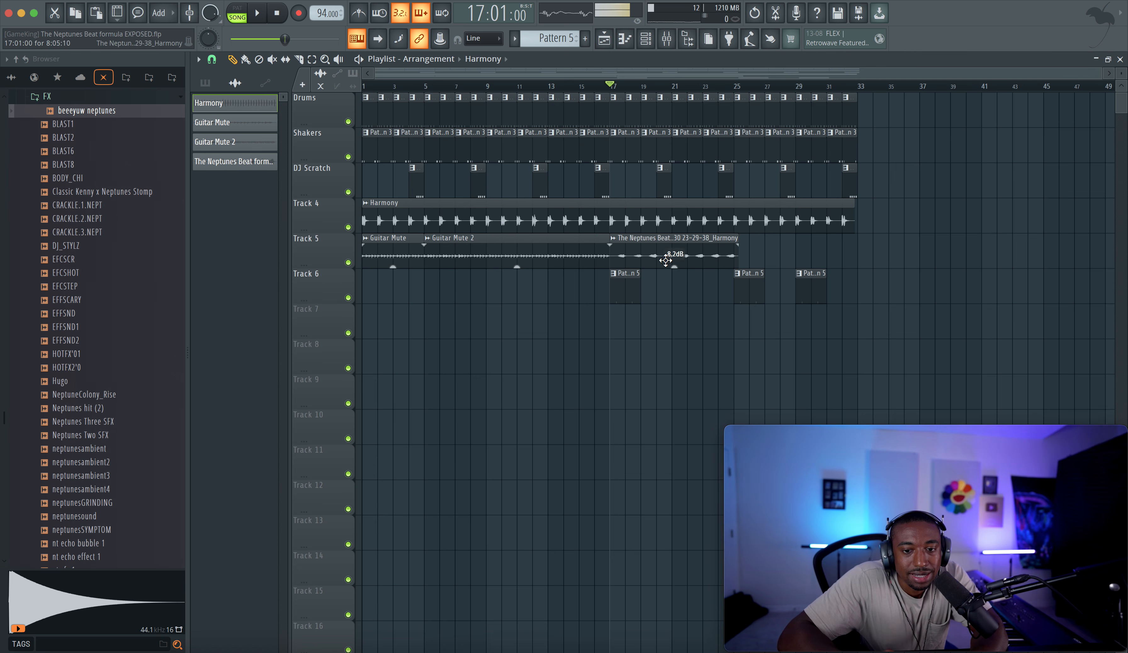
key("space")
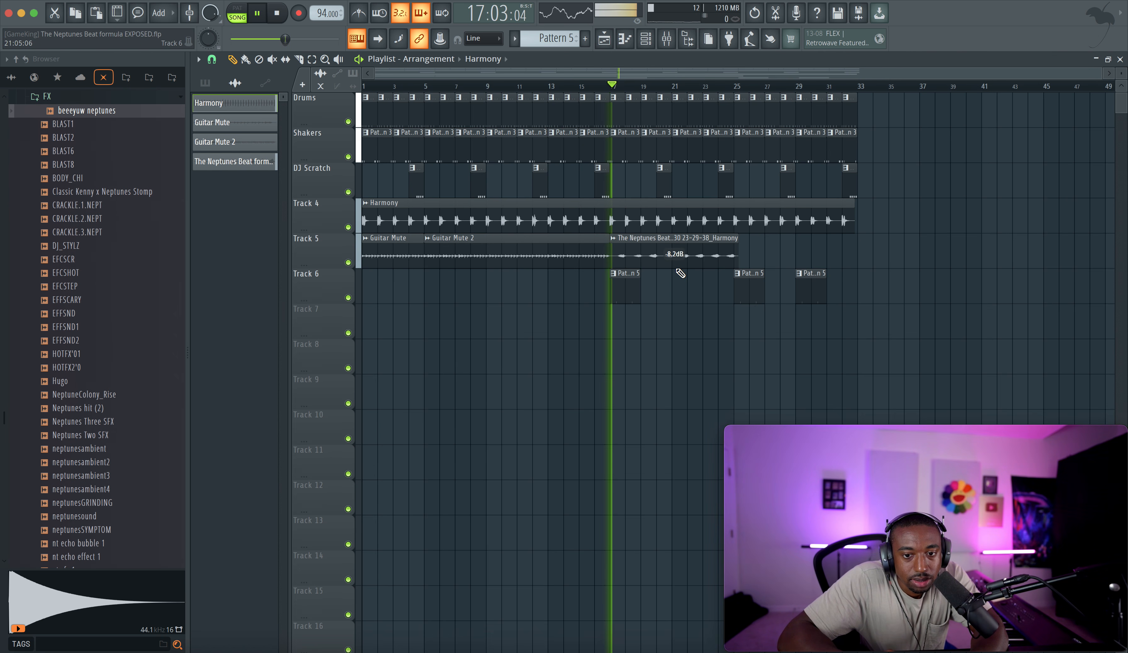
left_click_drag(674, 267, 674, 272)
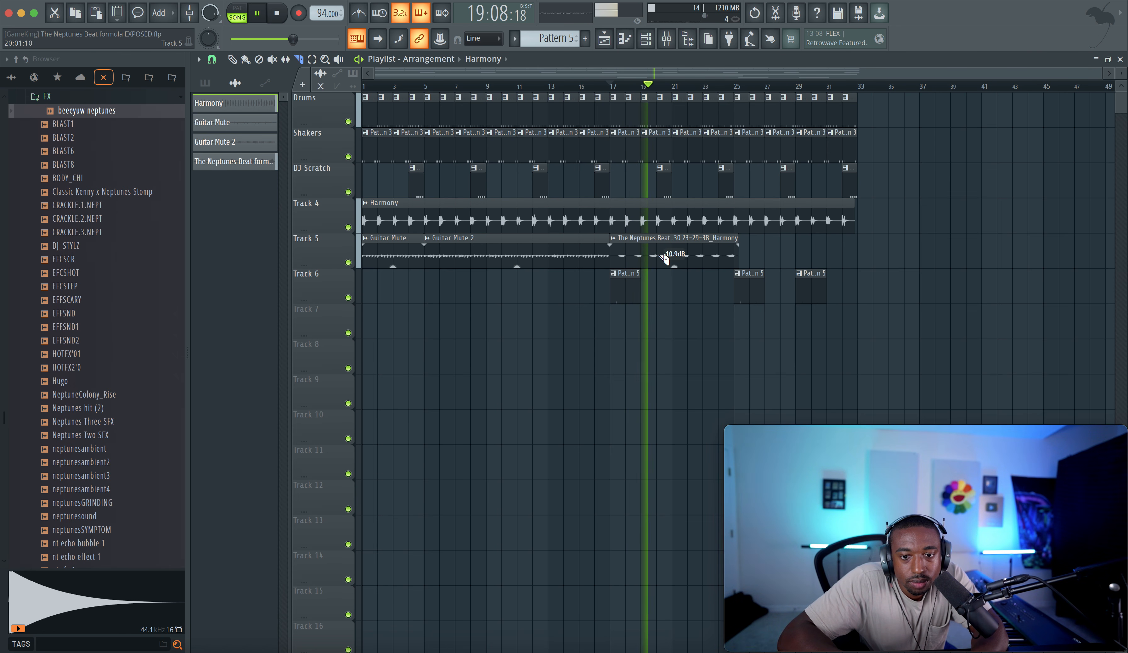
Slice the new keyboard clip on Track 5 slightly past bar 21, delete its second part and stop the song
scroll(687, 268, "up", 4)
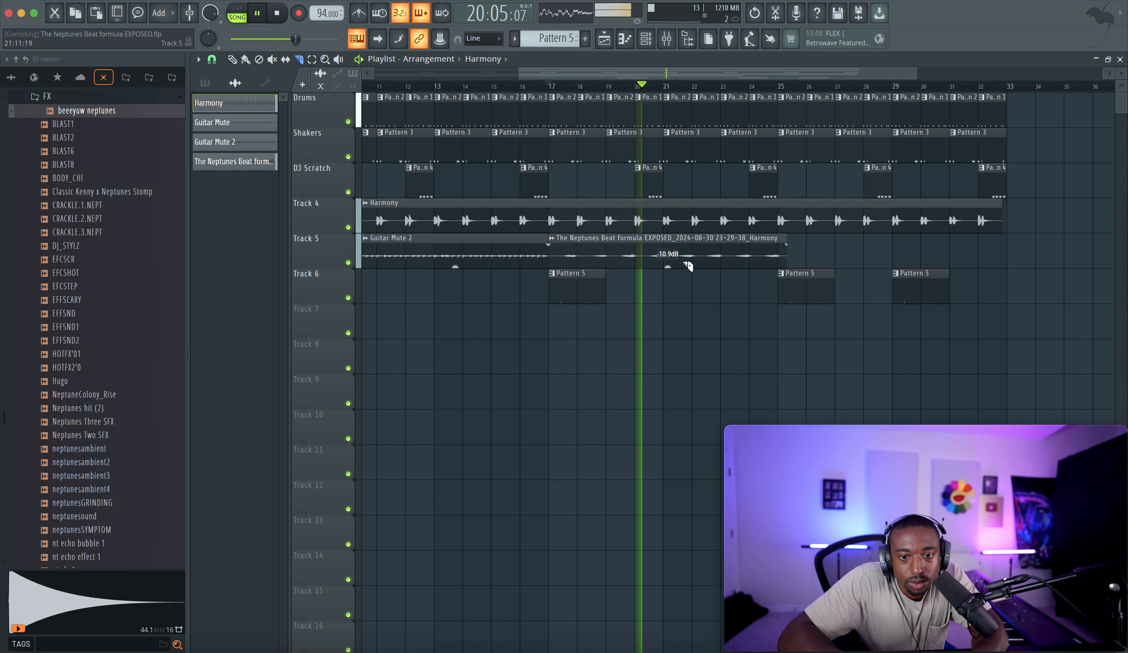
left_click(675, 264)
left_click(697, 264, "super")
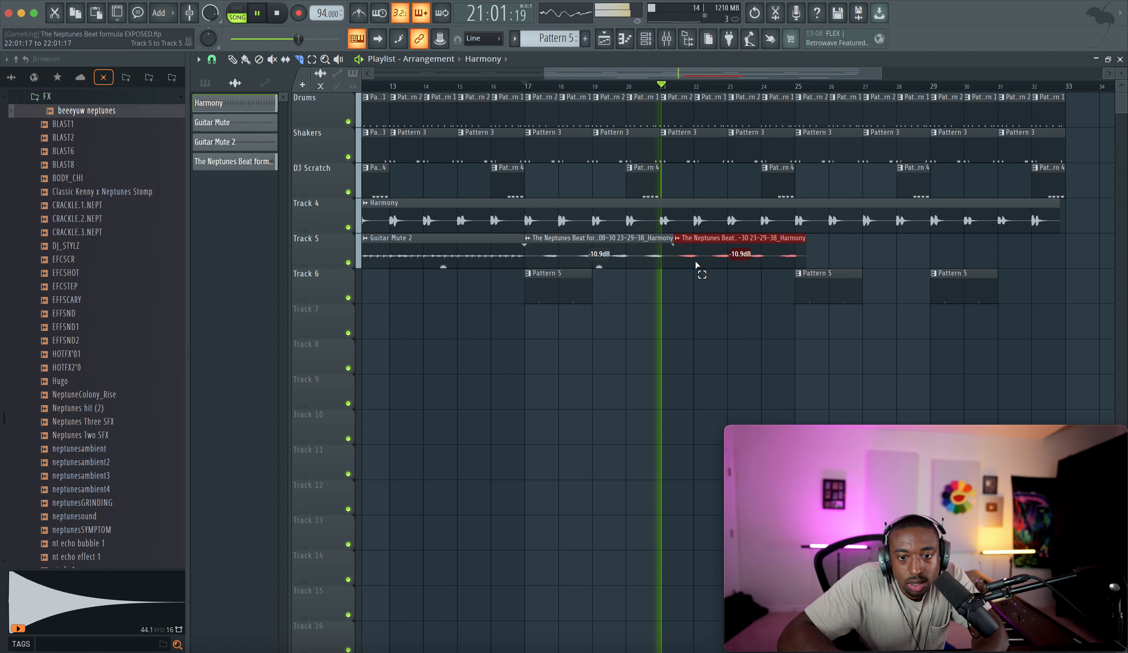
key("space")
key("Delete")
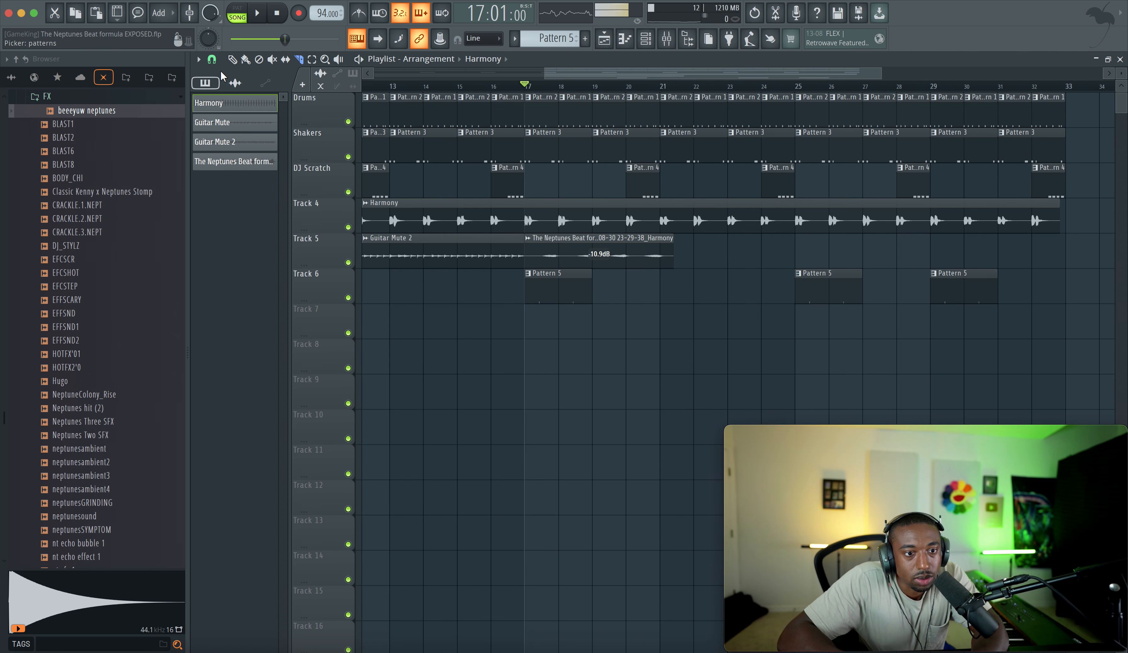
Move the trimmed keyboard clip from Track 5 down to Track 7 at bar 17 and rename it as Strings
key("shift+Down")
key("shift+Down")
key("shift+Down")
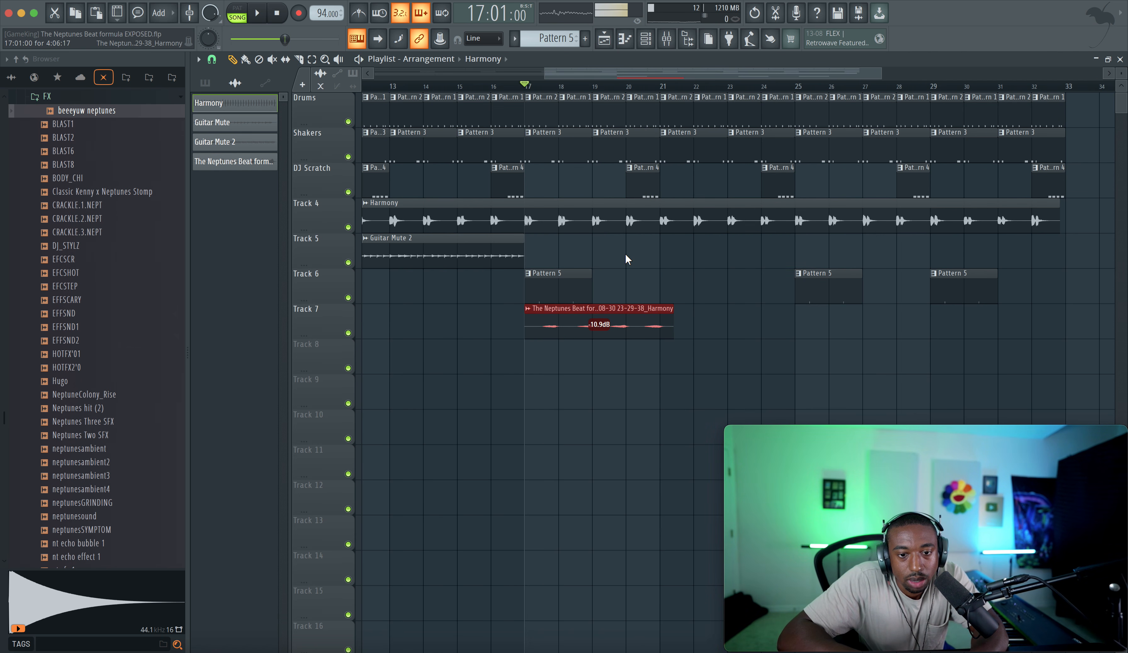
right_click(529, 348)
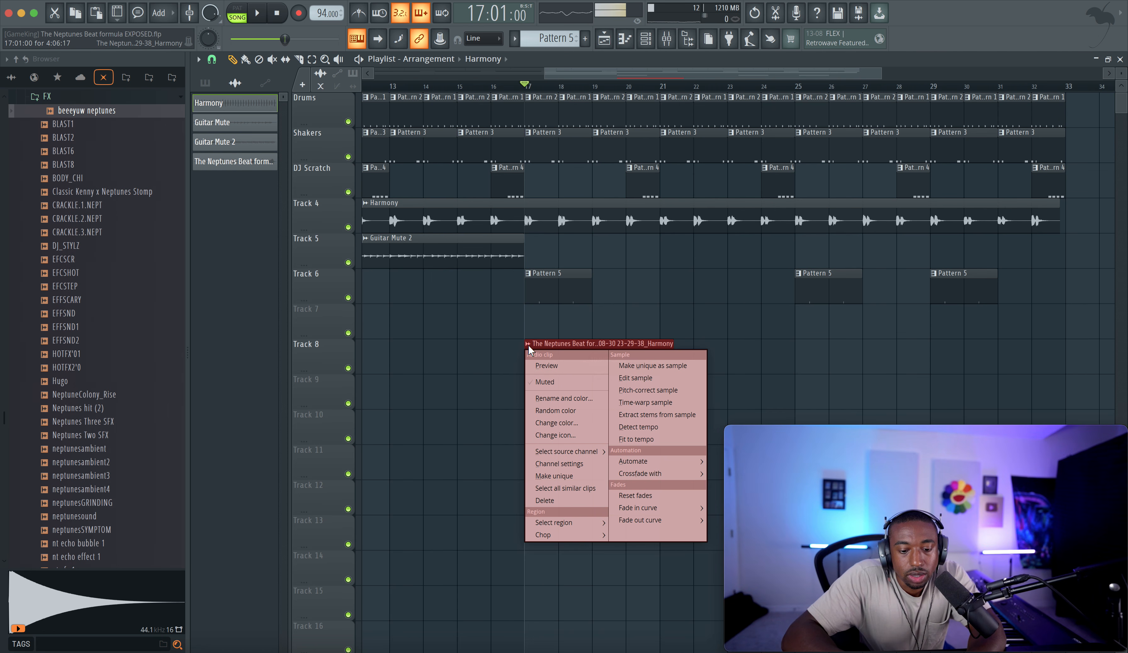
type("rSt")
key("Return")
key("shift+Up")
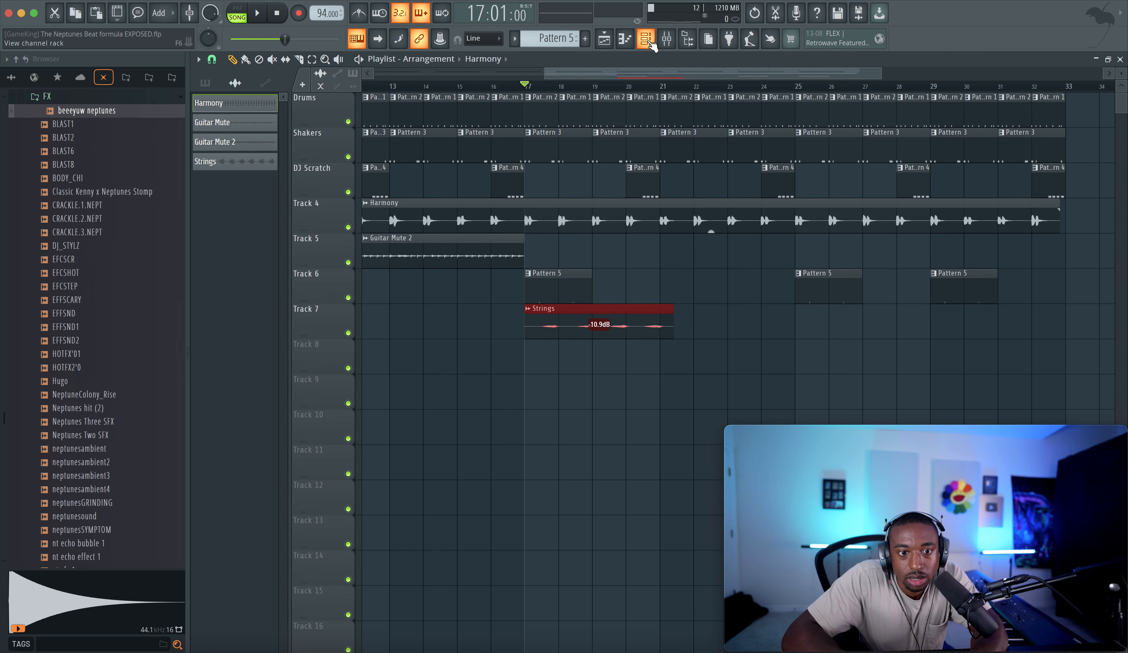
Play the song from bar 17 and route the Strings clip to free mixer track 11
key("space")
left_click(666, 39)
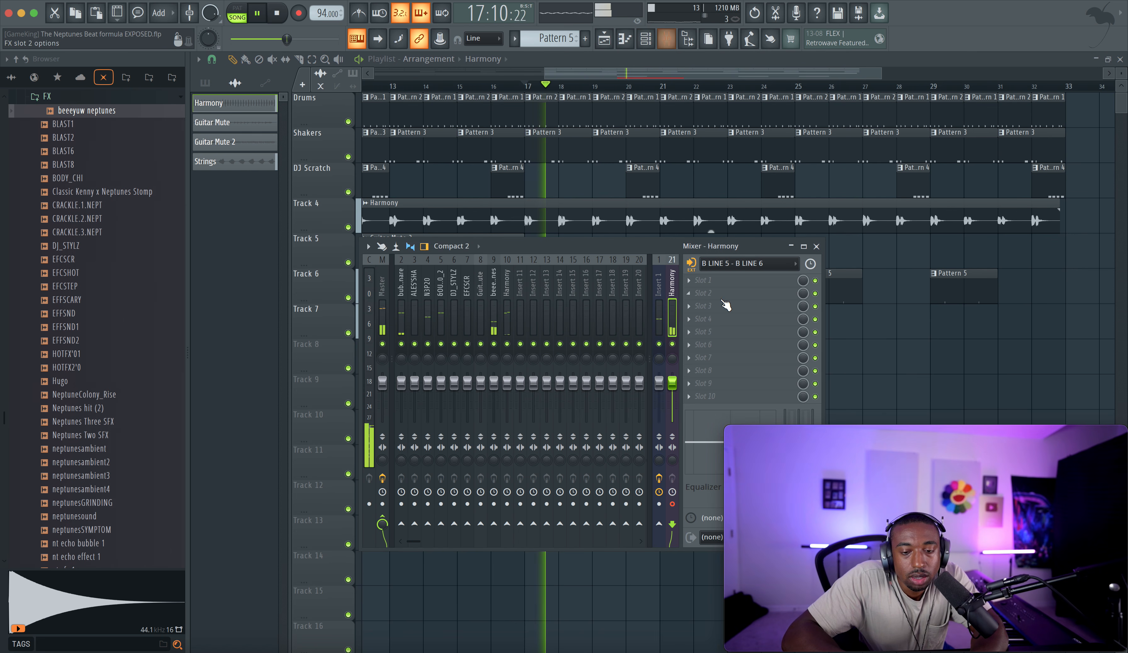
left_click(816, 247)
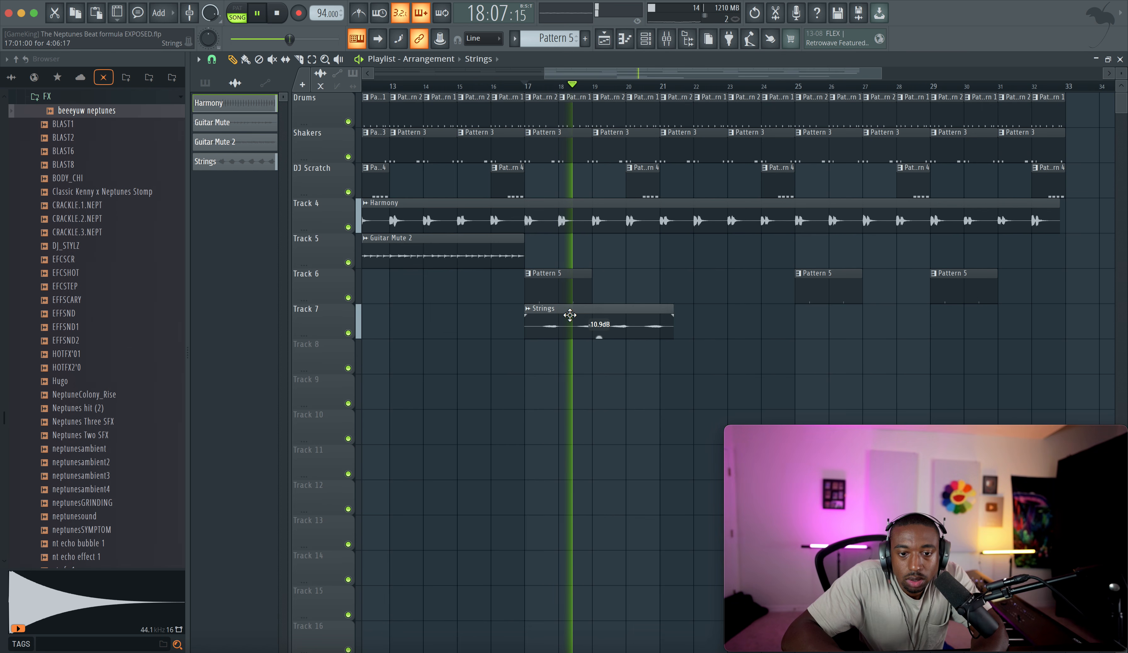
double_click(570, 315)
key("F9")
right_click(897, 378)
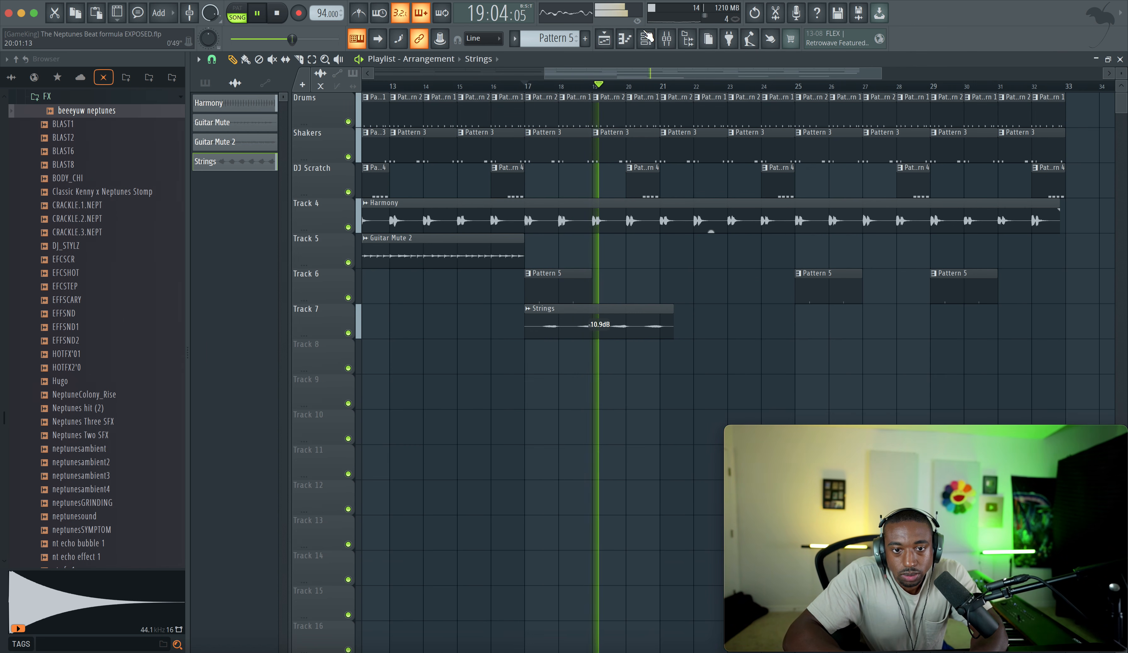
left_click(666, 38)
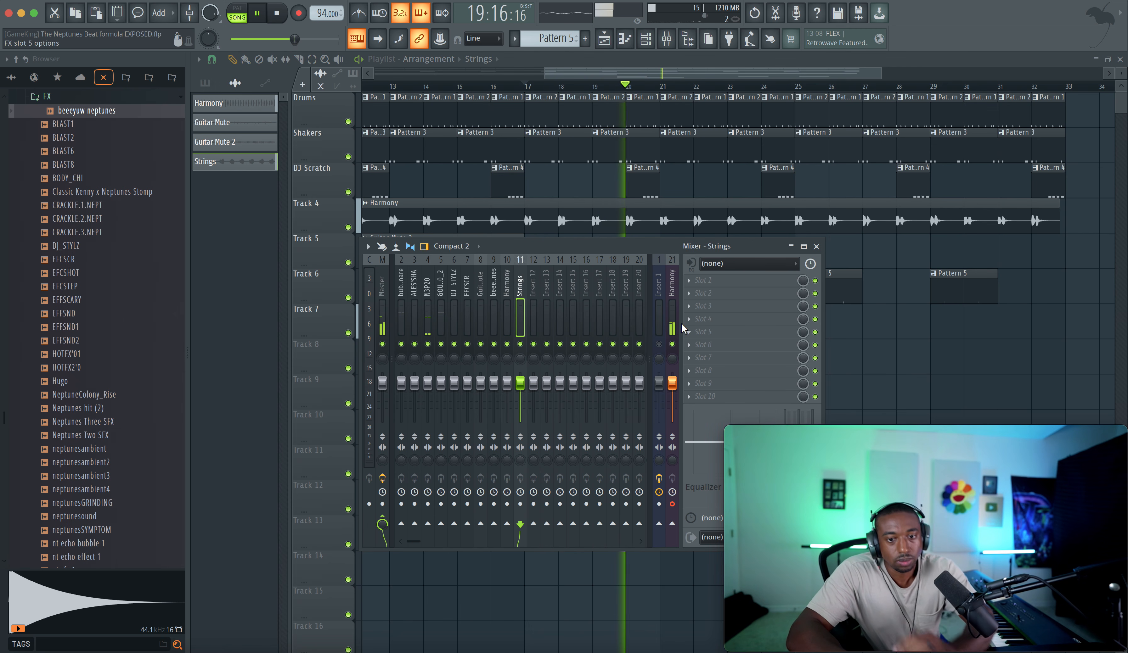
key("F9")
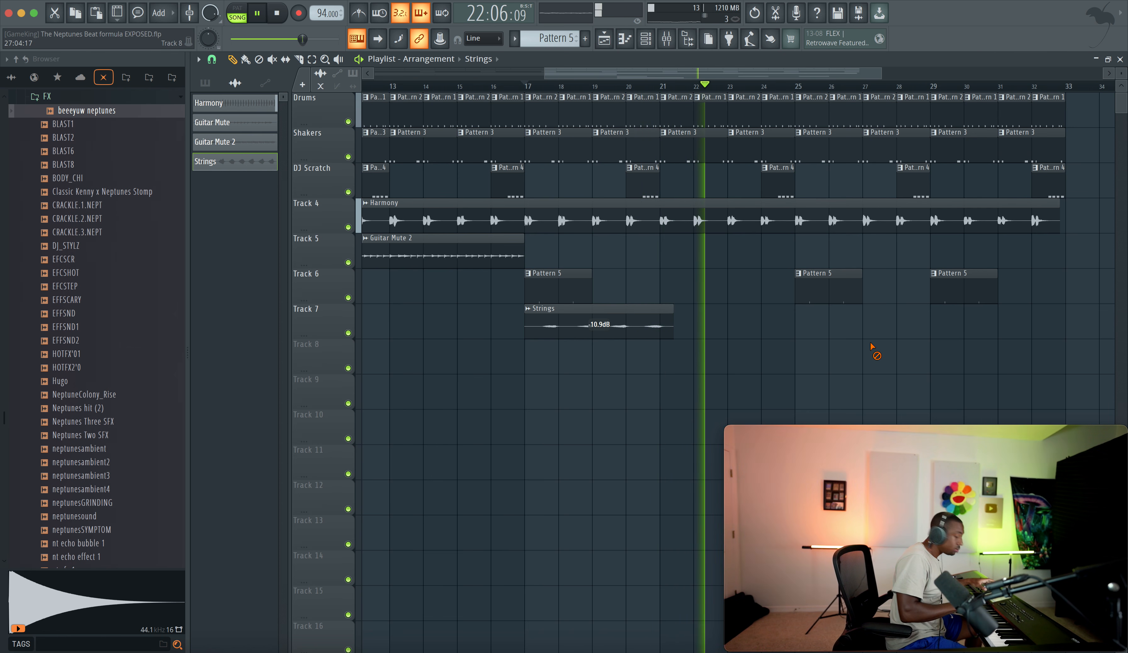
Duplicate the Guitar Mute and Guitar Mute 2 clips on Track 5 so they repeat from bar 17 to bar 33
scroll(749, 290, "down", 2)
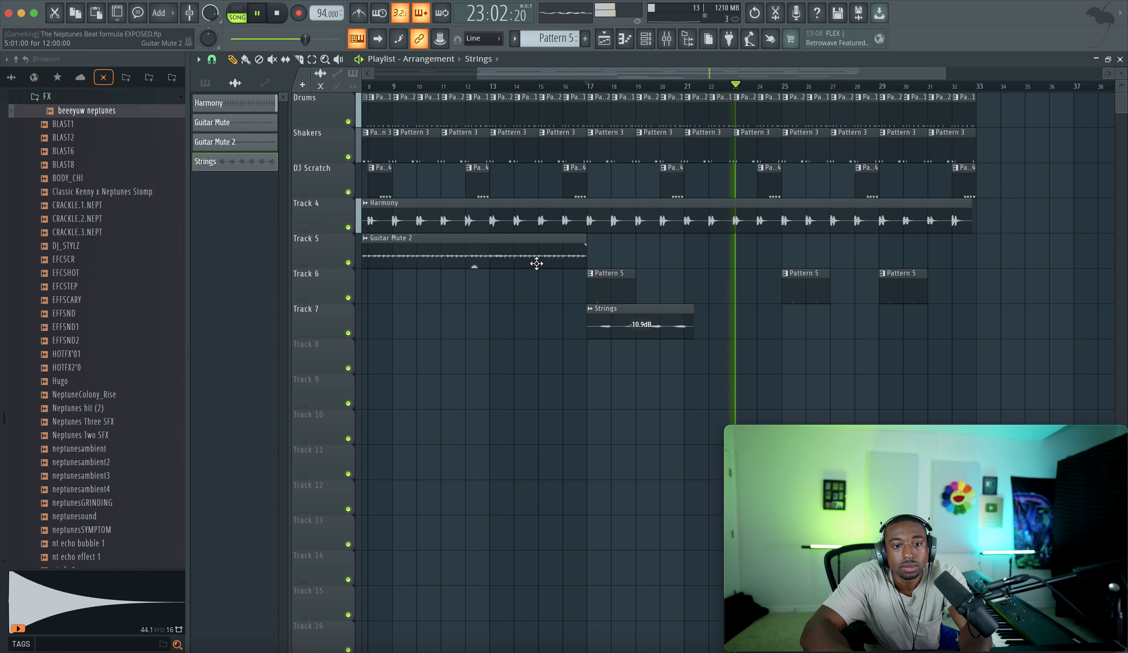
key("space")
scroll(561, 263, "down", 2)
left_click(580, 257)
key("space")
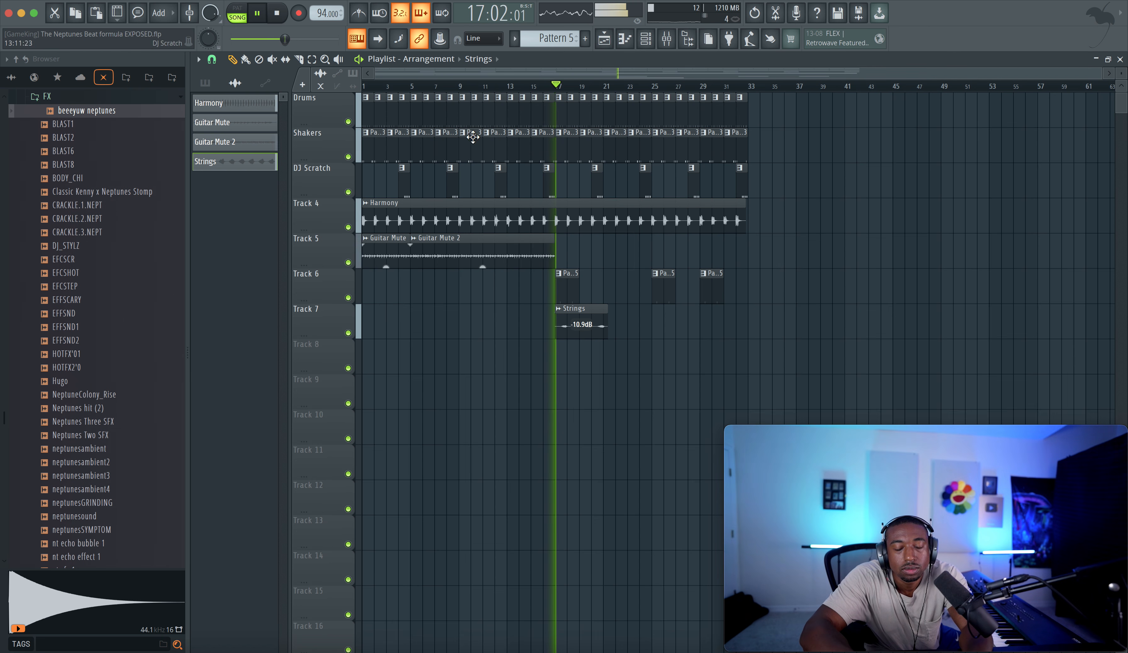
left_click(329, 251)
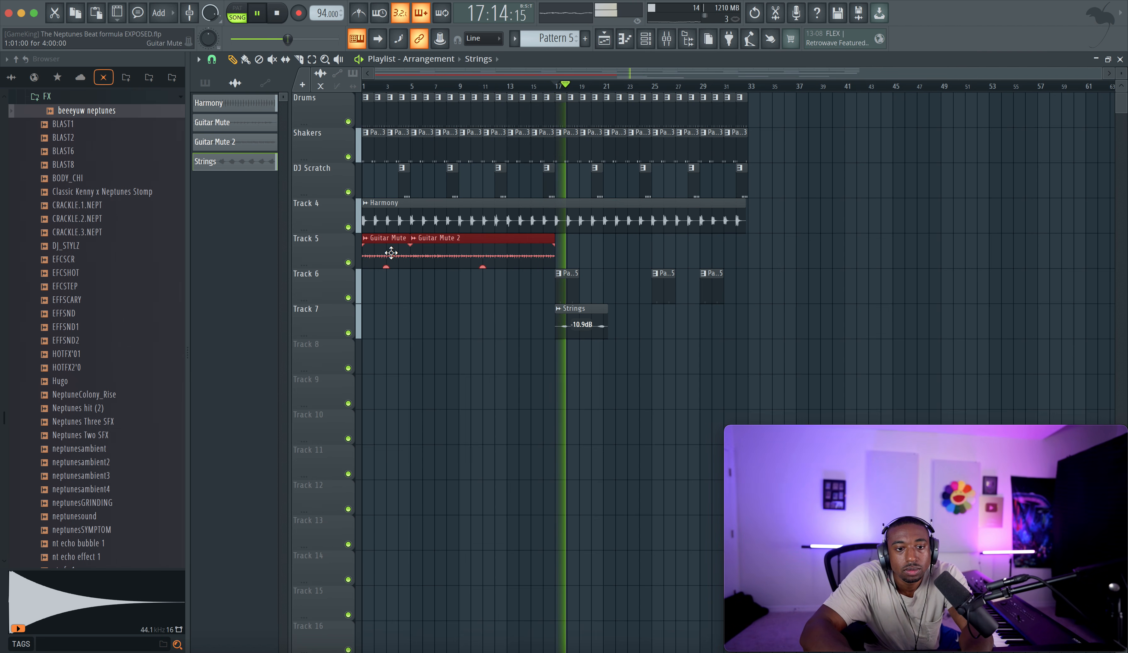
key("ctrl+b")
right_click(627, 297)
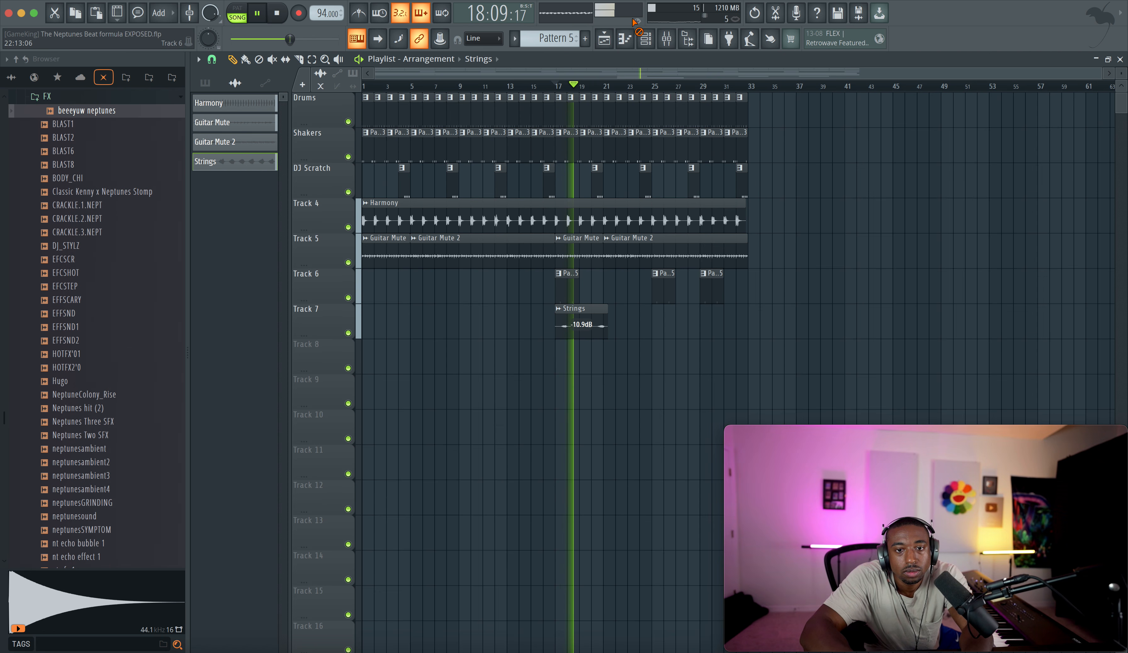
Select mixer track 21 for the keyboard input, rehearse a new part over the playing song and stop it
key("F9")
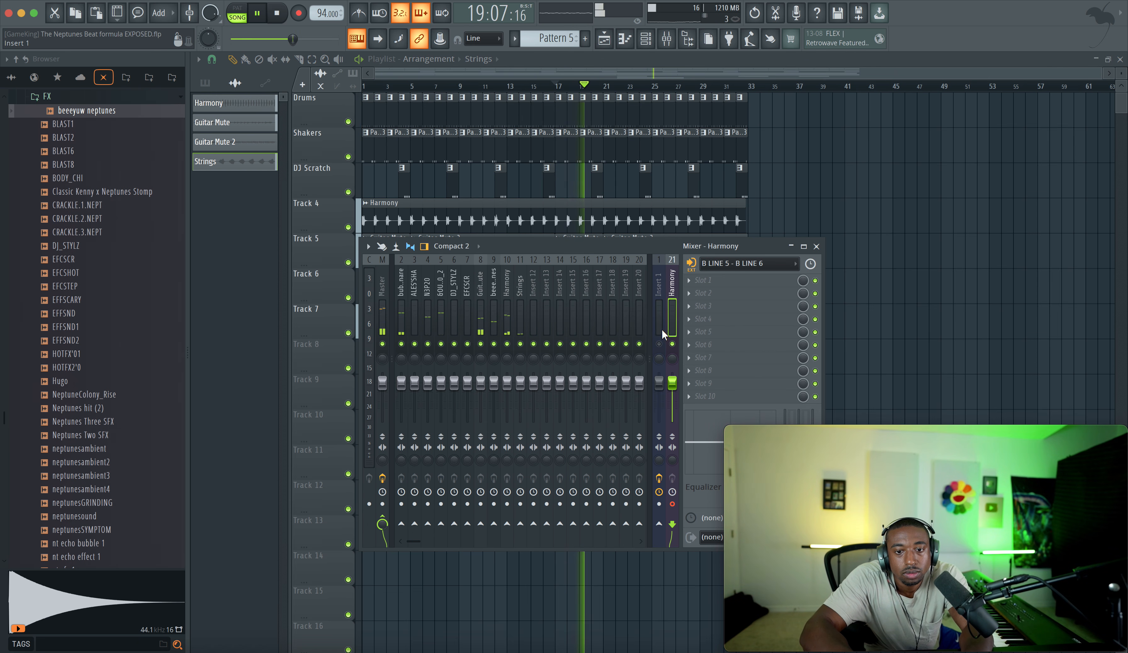
key("F9")
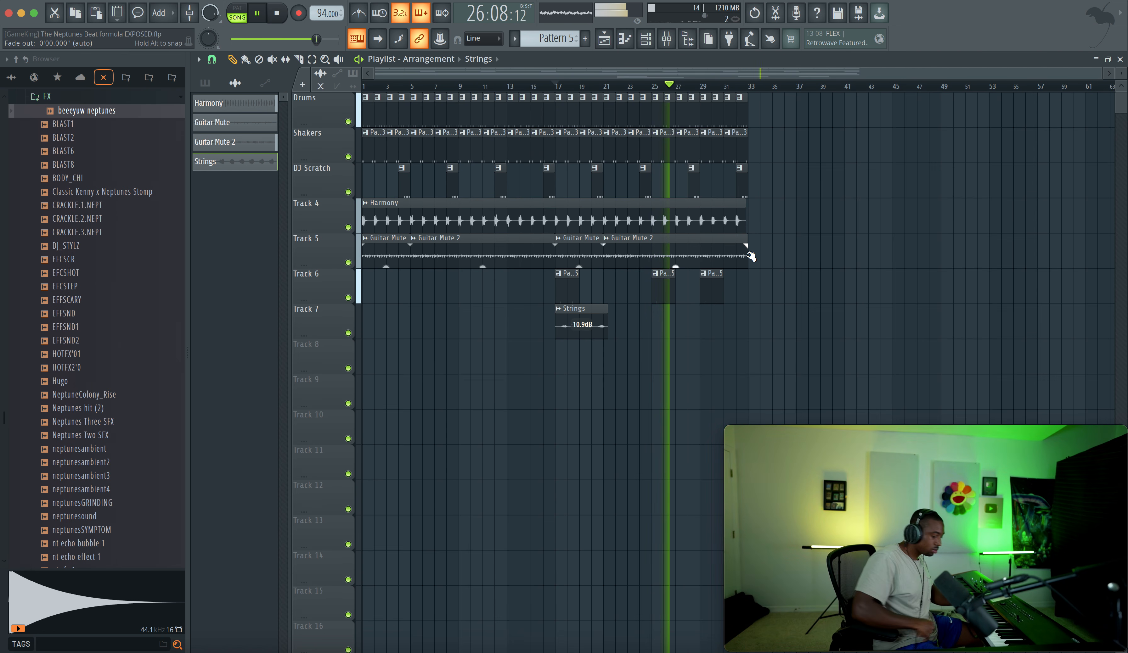
left_click(666, 39)
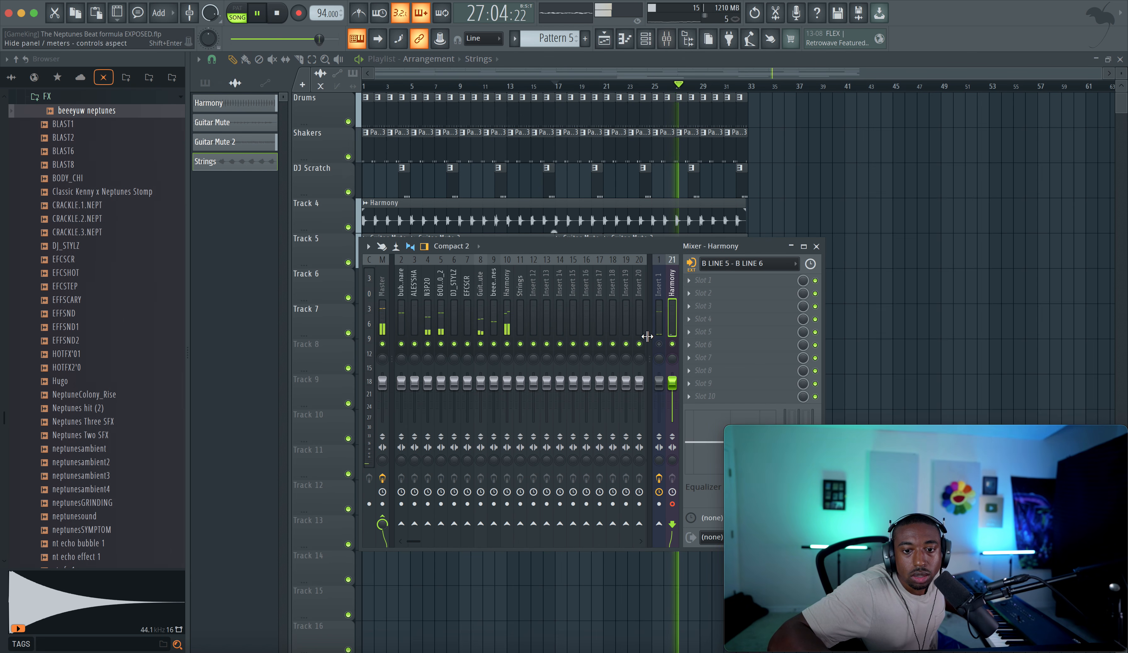
right_click(935, 328)
key("space")
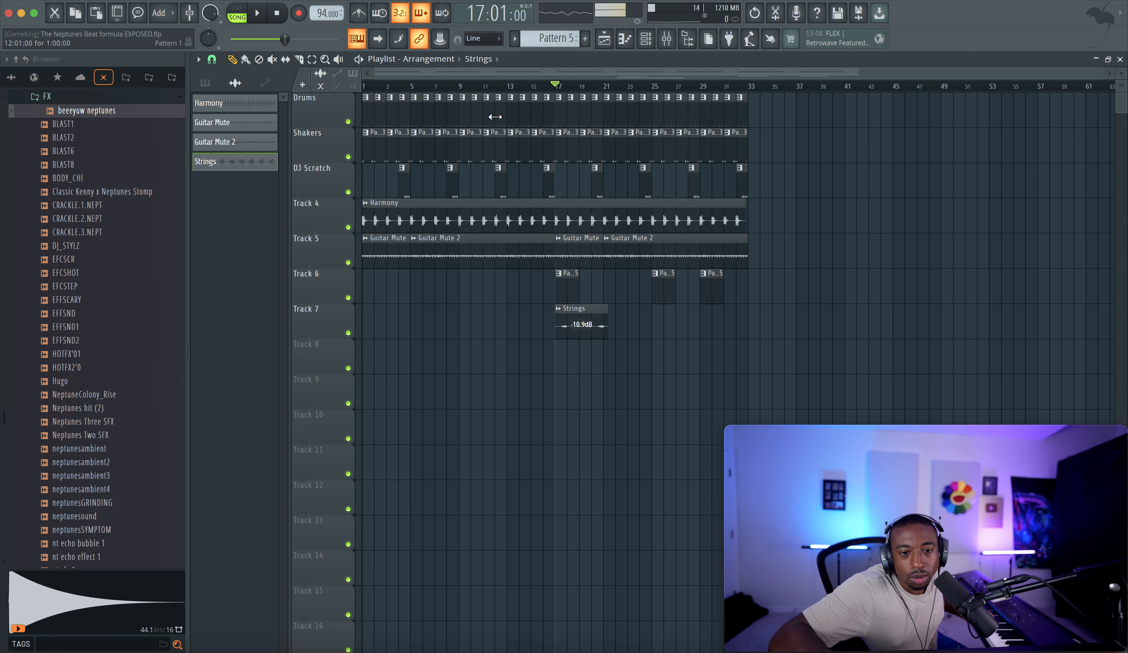
Record a new keyboard take from bar 16 to the end of bar 32 onto Track 8
left_click(669, 39)
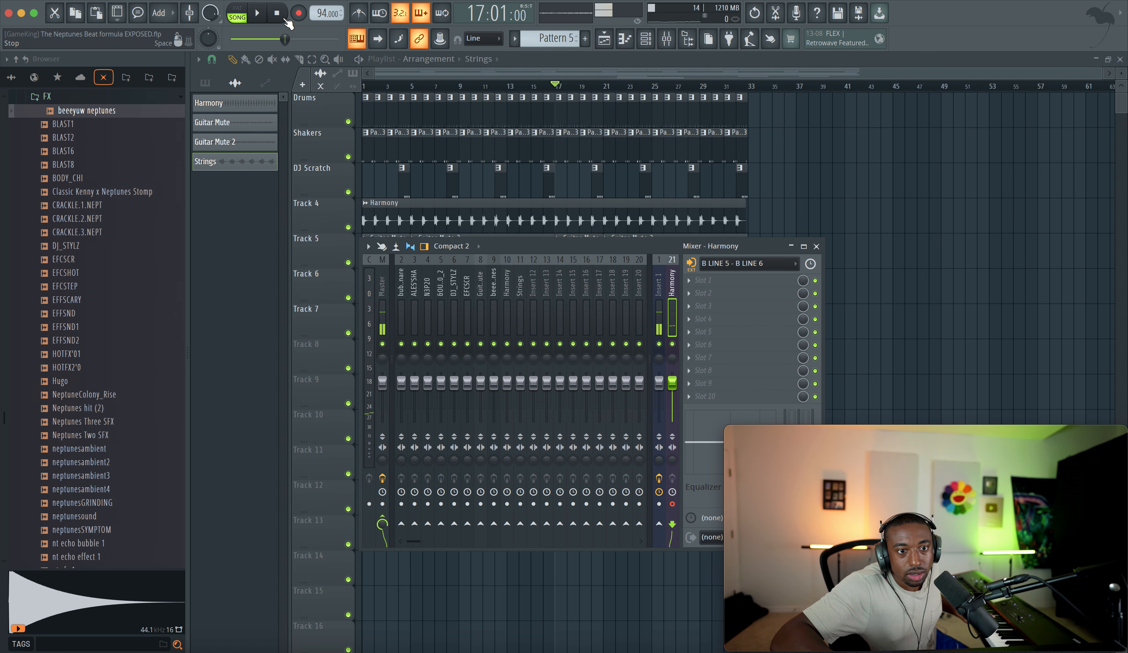
left_click(541, 87)
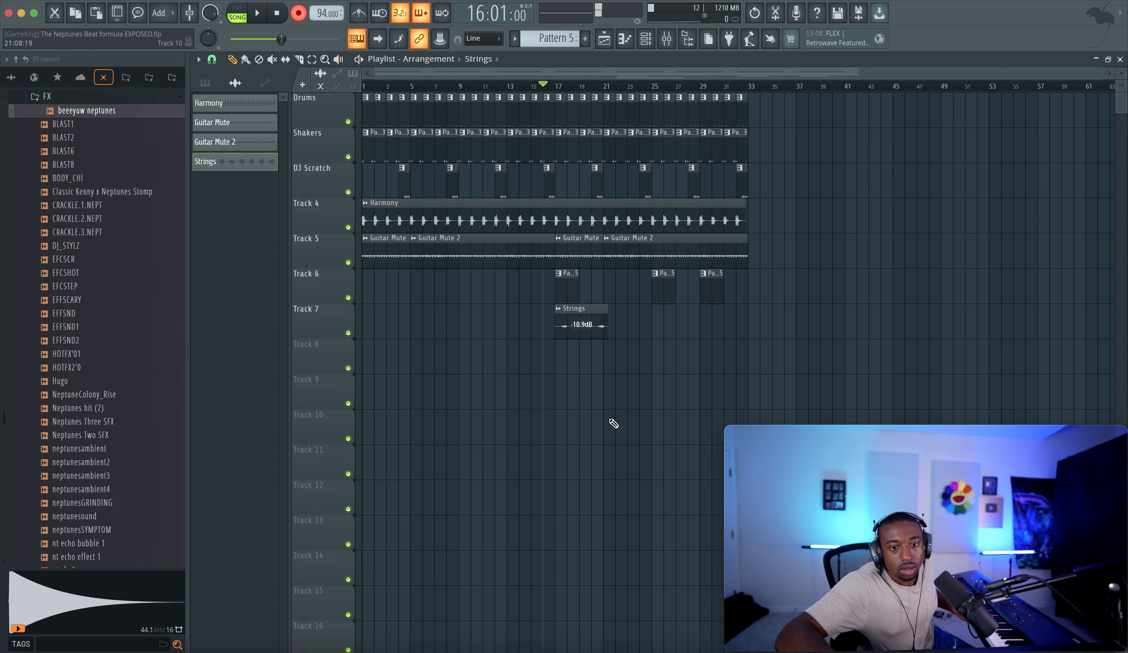
key("space")
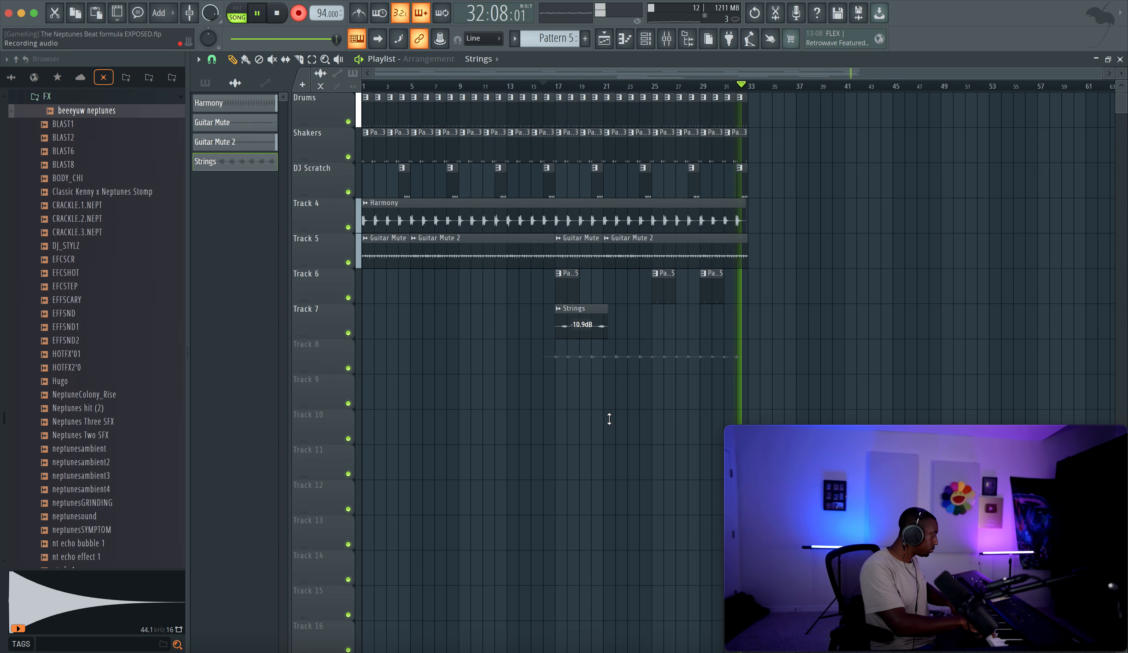
key("space")
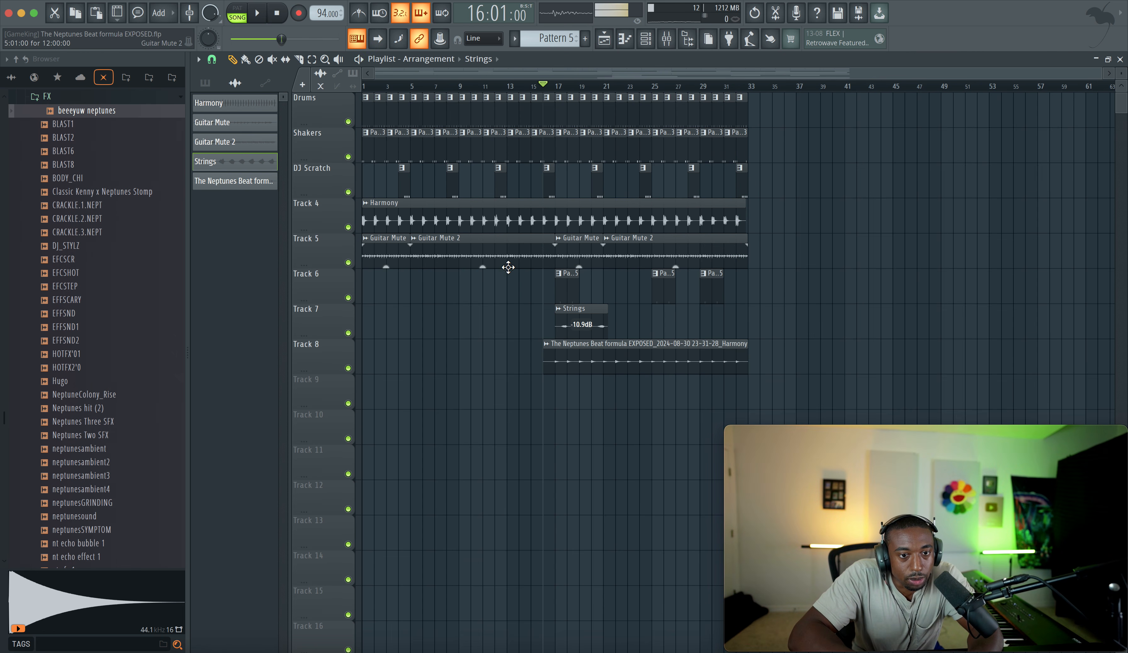
key("space")
key("space")
Rename the newly recorded clip on Track 8 as Bells
left_click(545, 345)
type("r")
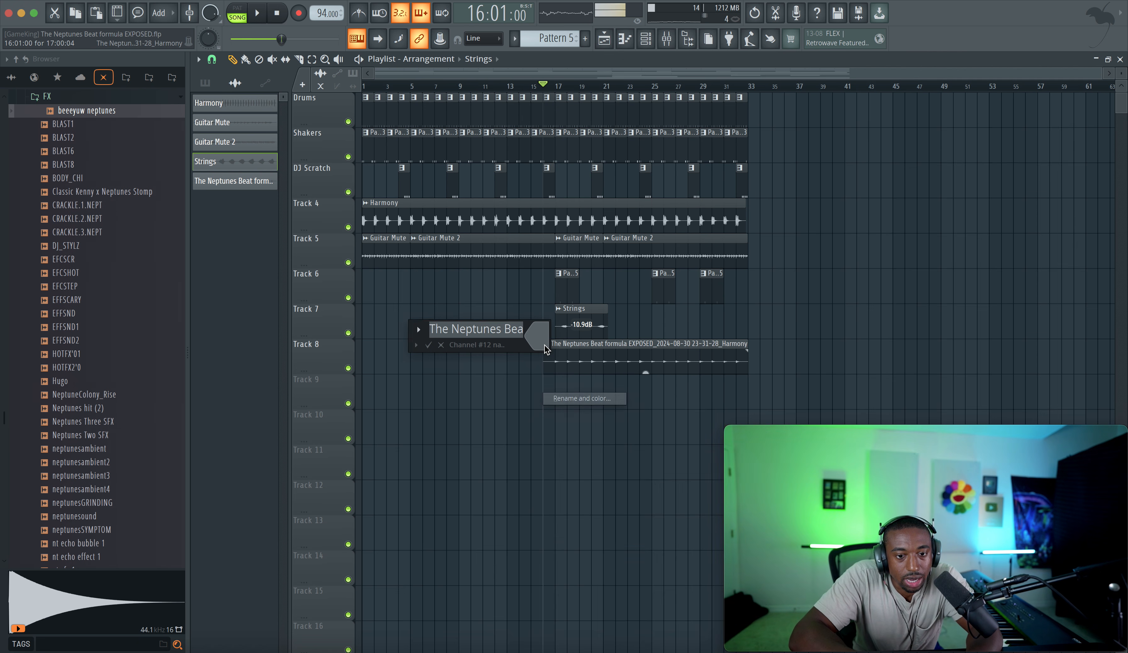
type("Bels")
key("Return")
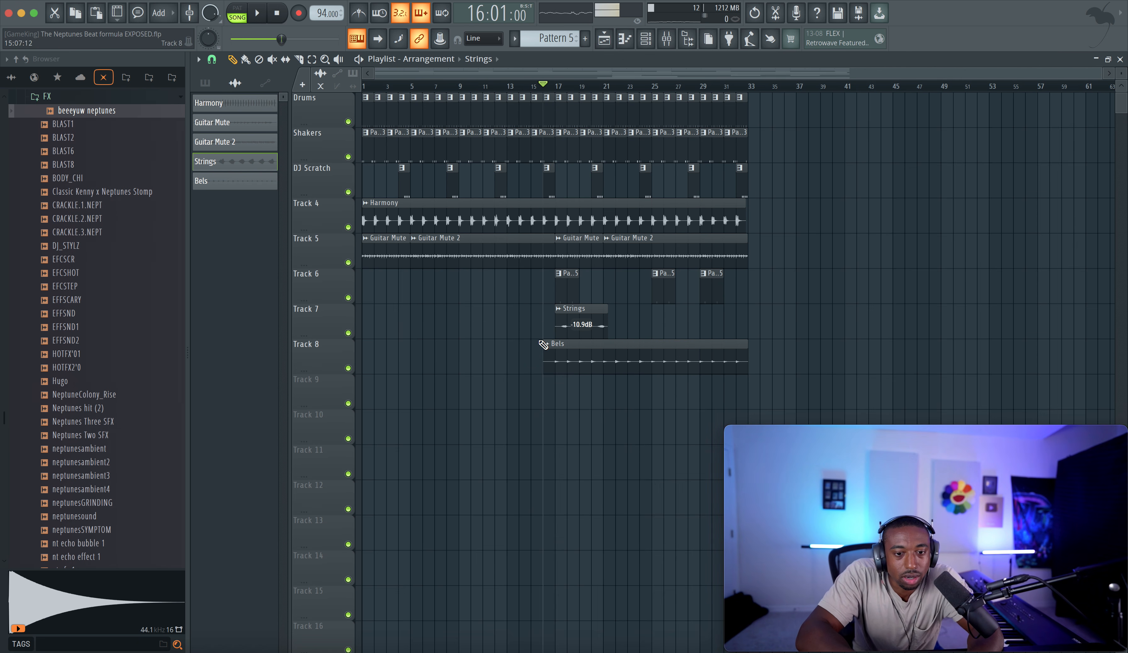
left_click(547, 343)
type("r")
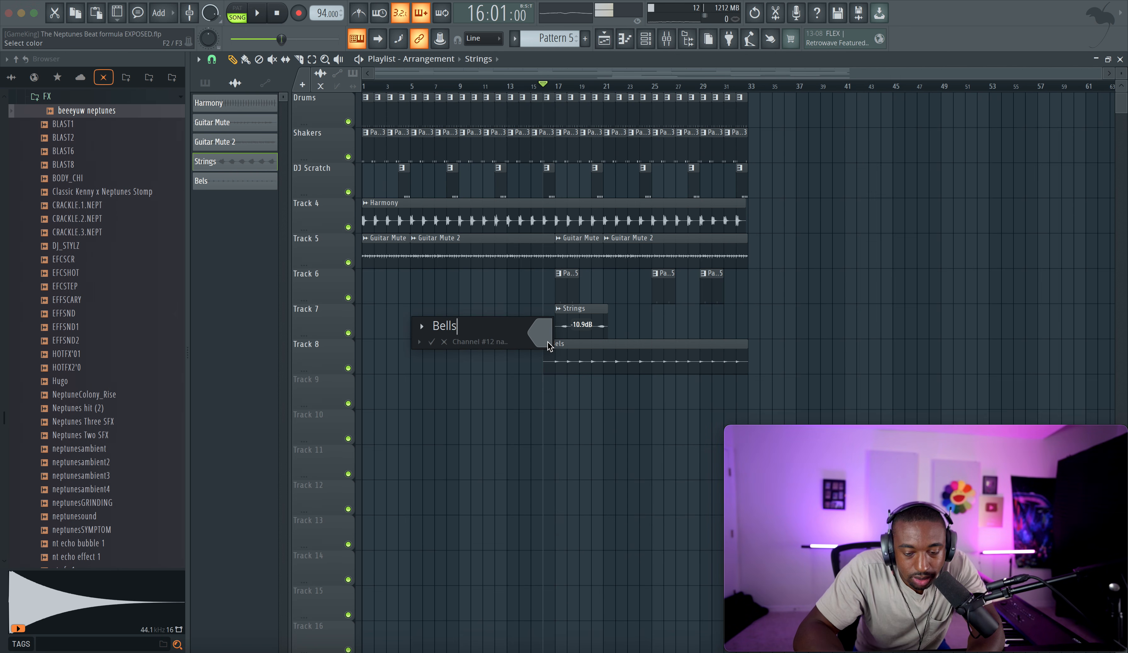
type("Bells")
key("Return")
Route the Bells clip to free mixer track 12 and close its channel settings and the mixer
double_click(562, 348)
key("super+l")
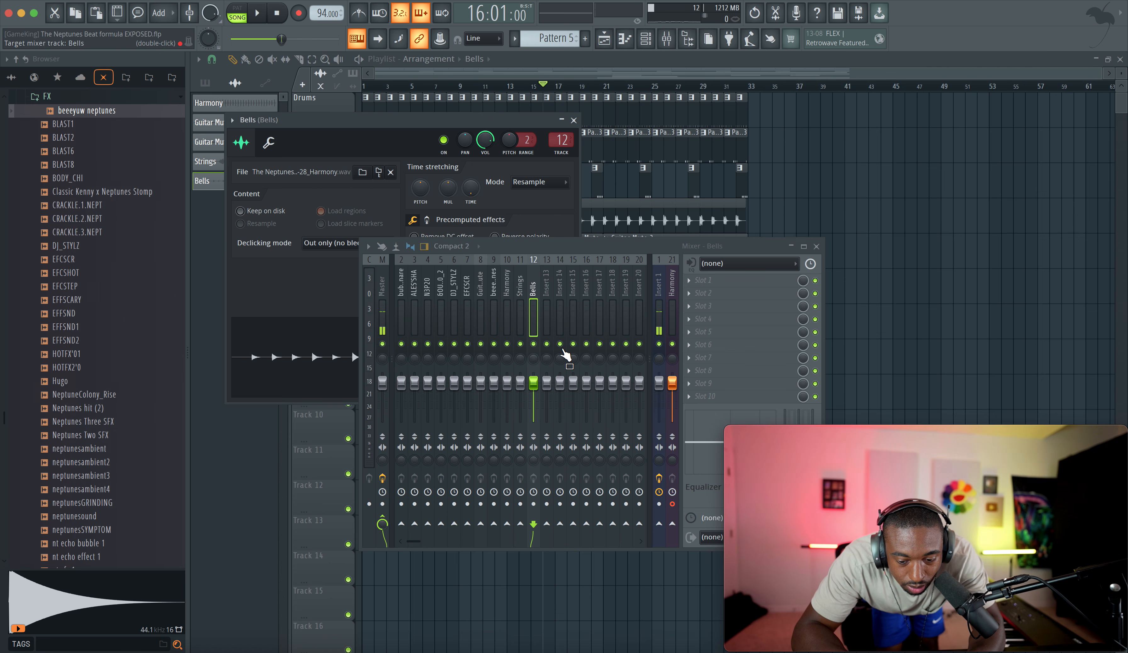
right_click(965, 212)
Undo a cut at the end of the Bells clip and trim its start to just before bar 17
key("space")
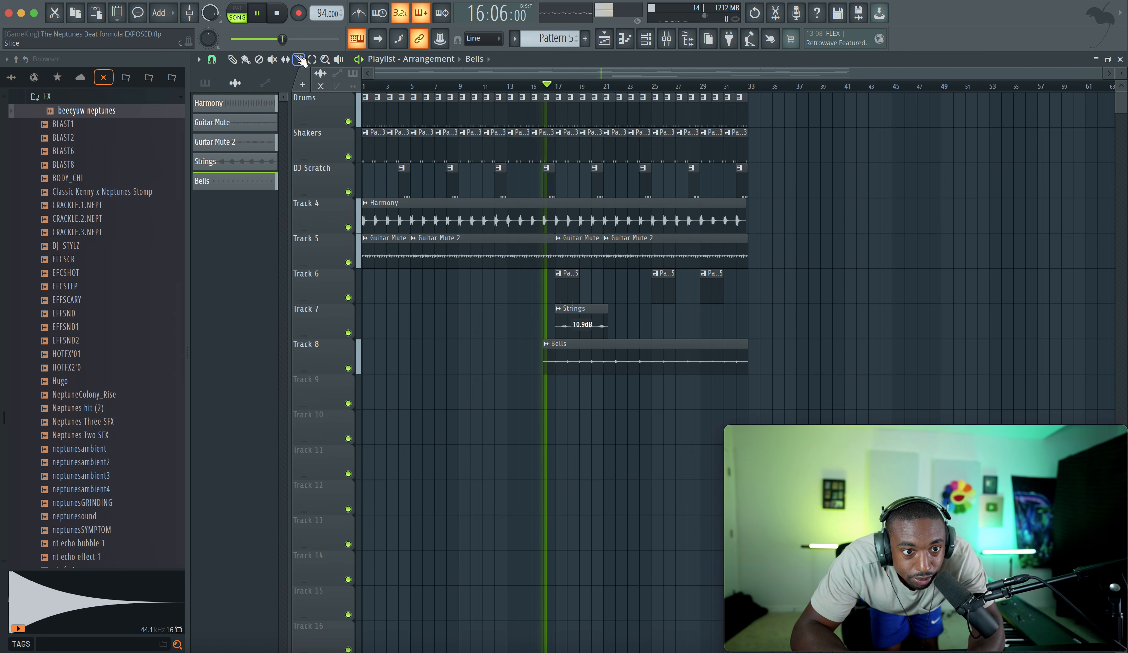
left_click_drag(747, 362, 741, 365)
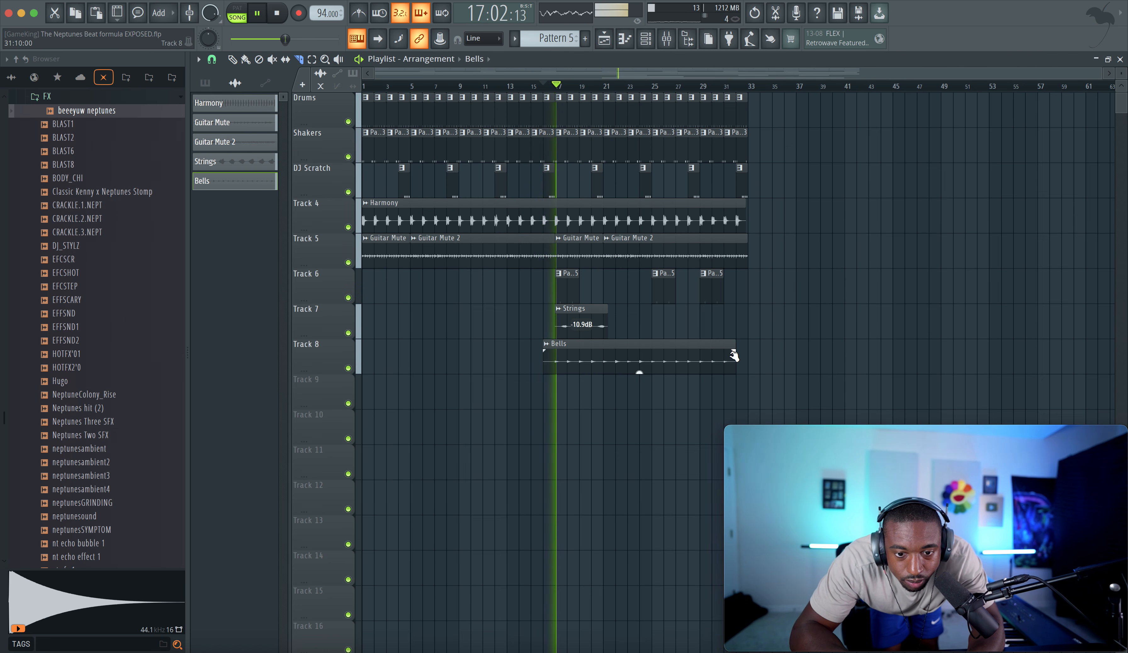
key("super+z")
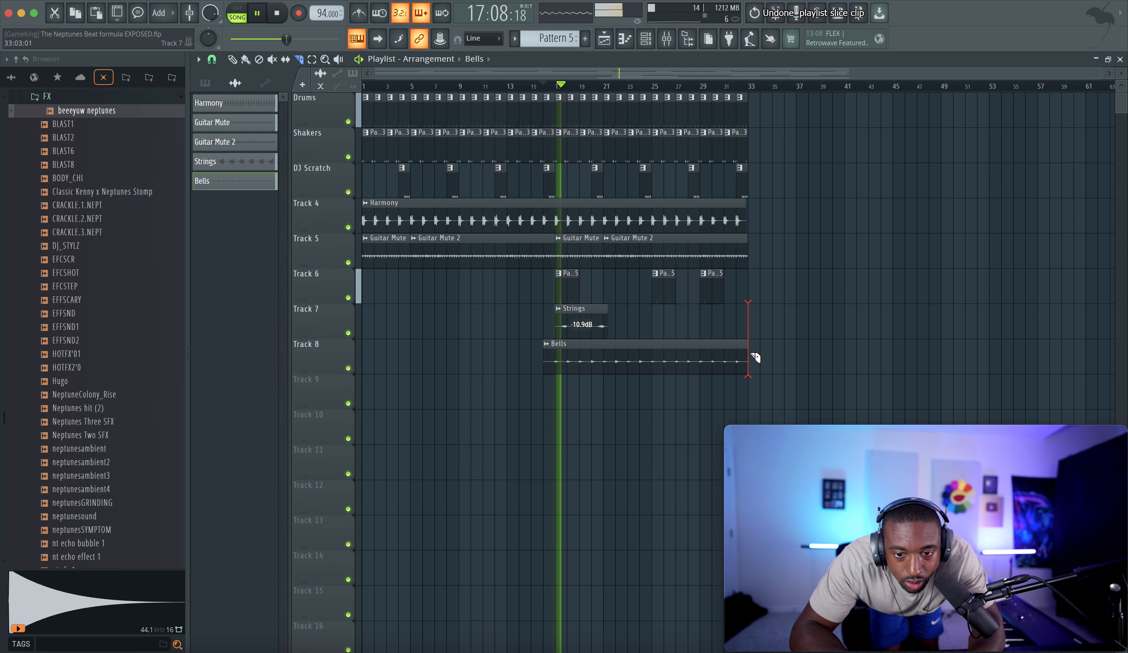
right_click(552, 352, "alt")
key("space")
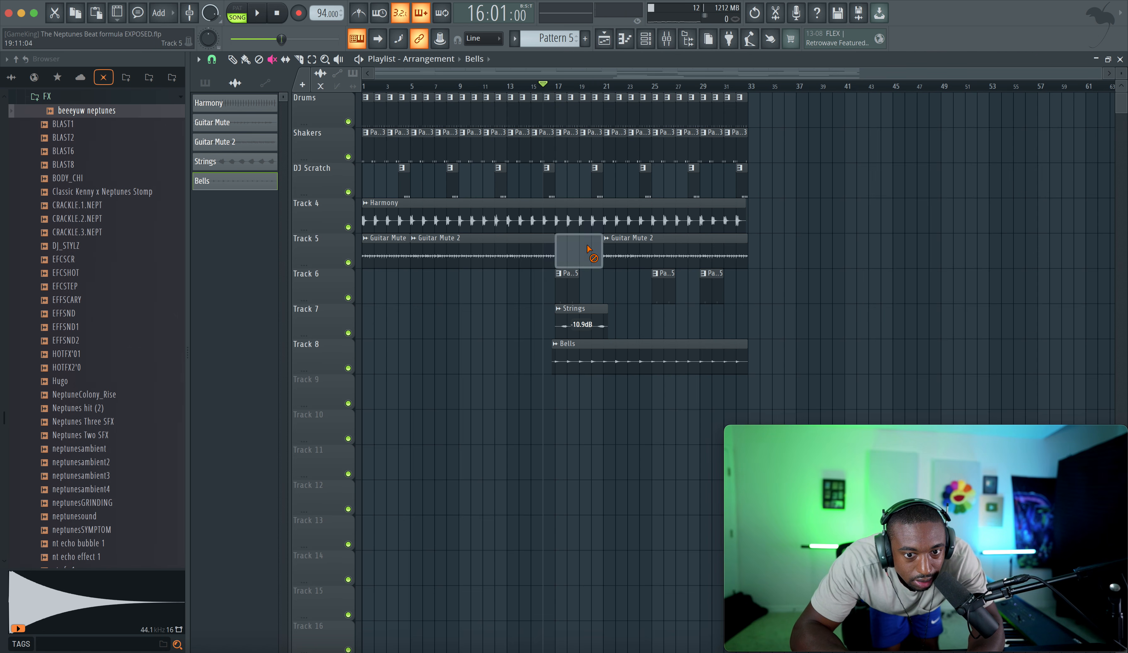
Restart the song and delete the remaining Guitar Mute and Guitar Mute 2 clips from Track 5
key("space")
right_click(625, 248)
right_click(494, 248)
right_click(395, 250)
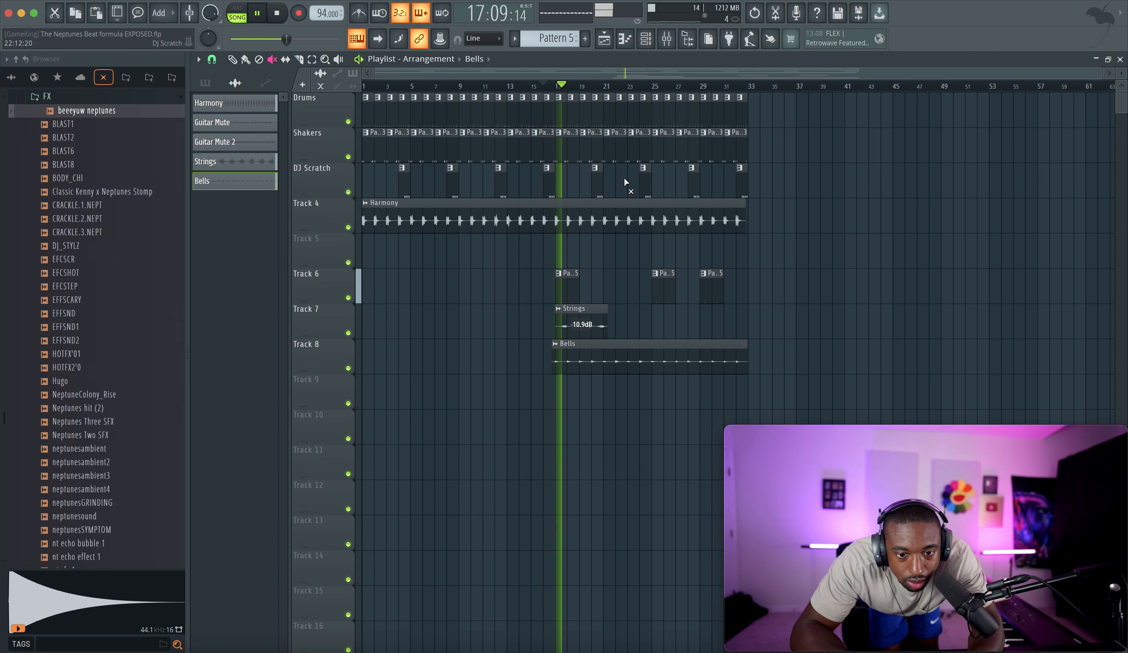
Select mixer track 21 again, rehearse another keyboard part over the song without the guitar mutes, and stop it
left_click(667, 37)
left_click(669, 332)
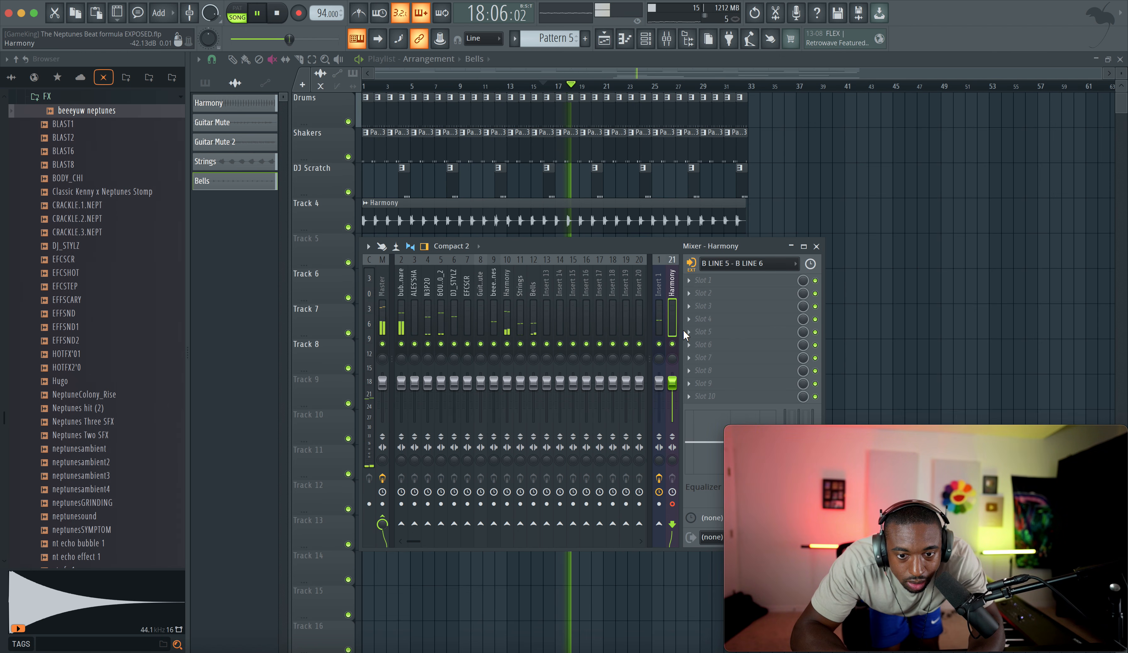
left_click(815, 246)
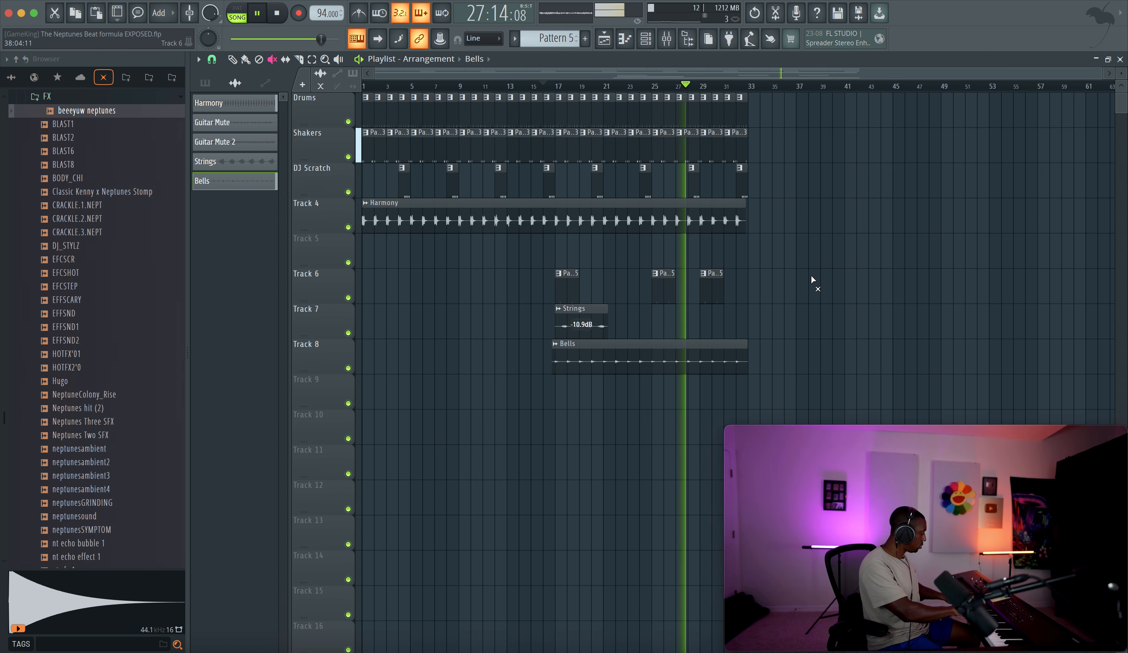
key("space")
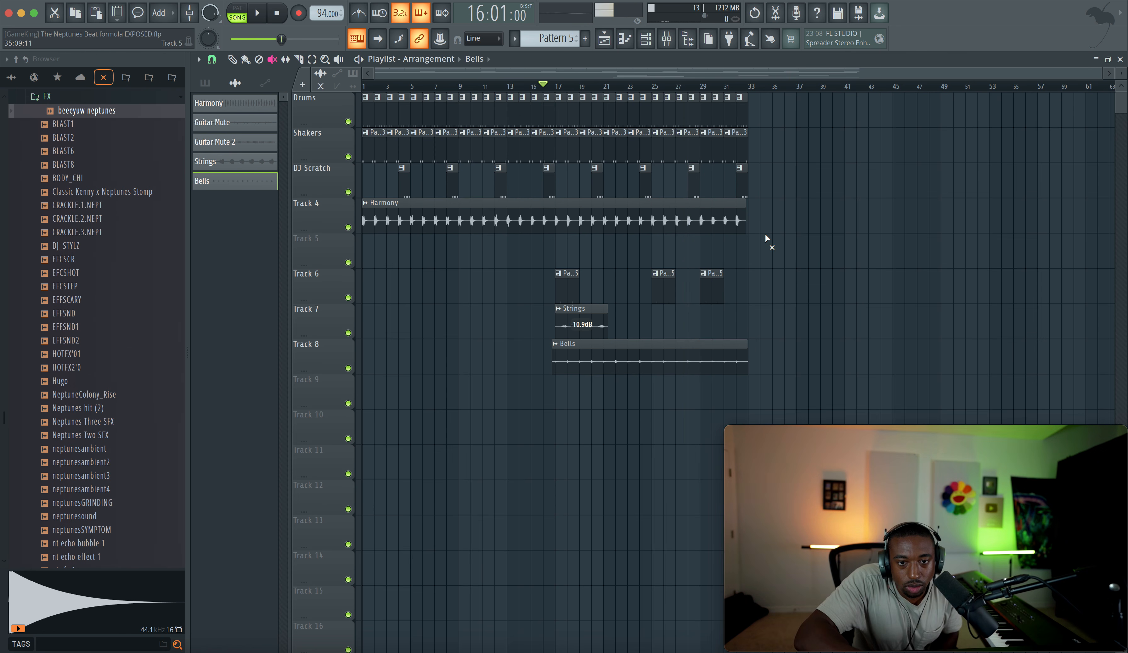
left_click(671, 46)
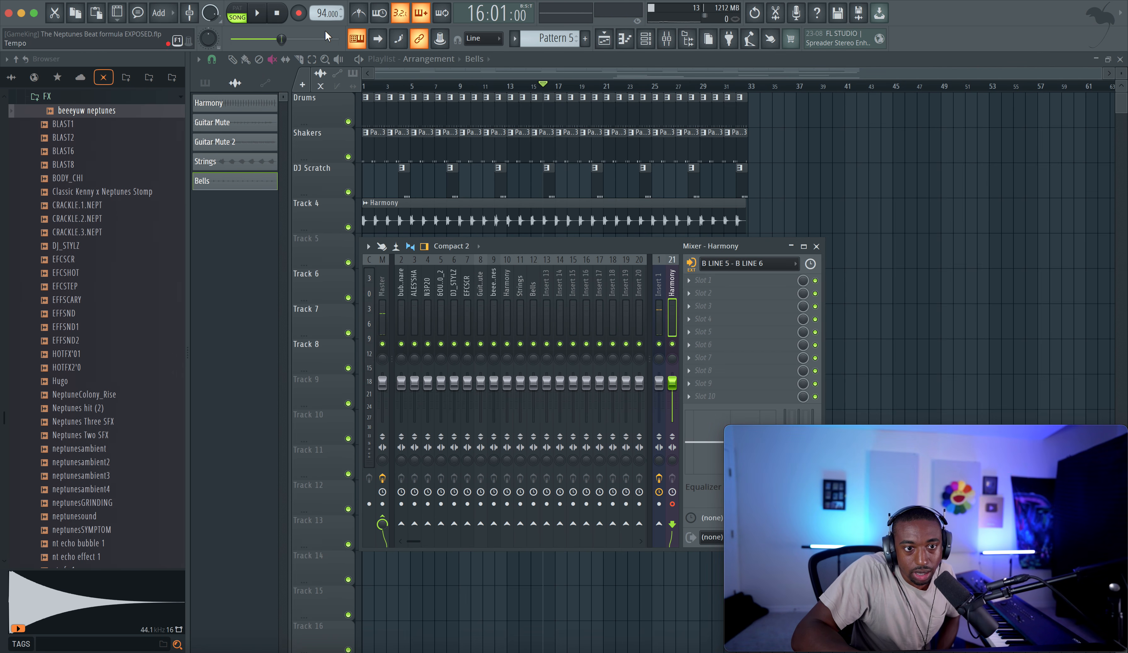
left_click(816, 246)
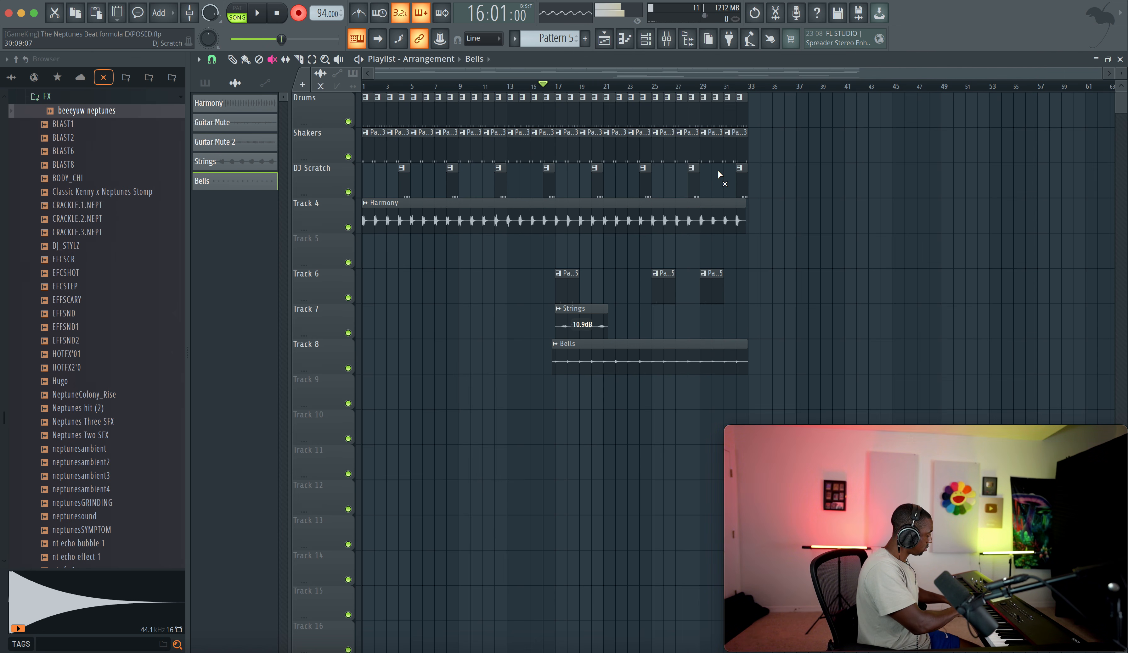
key("space")
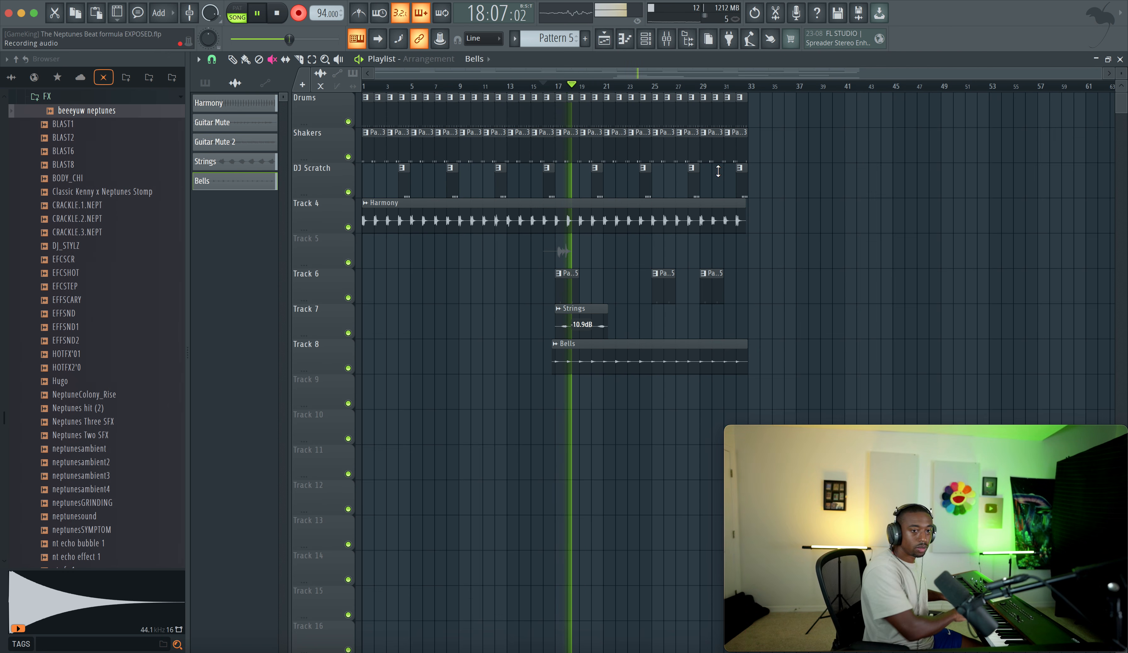
key("space")
right_click(559, 254)
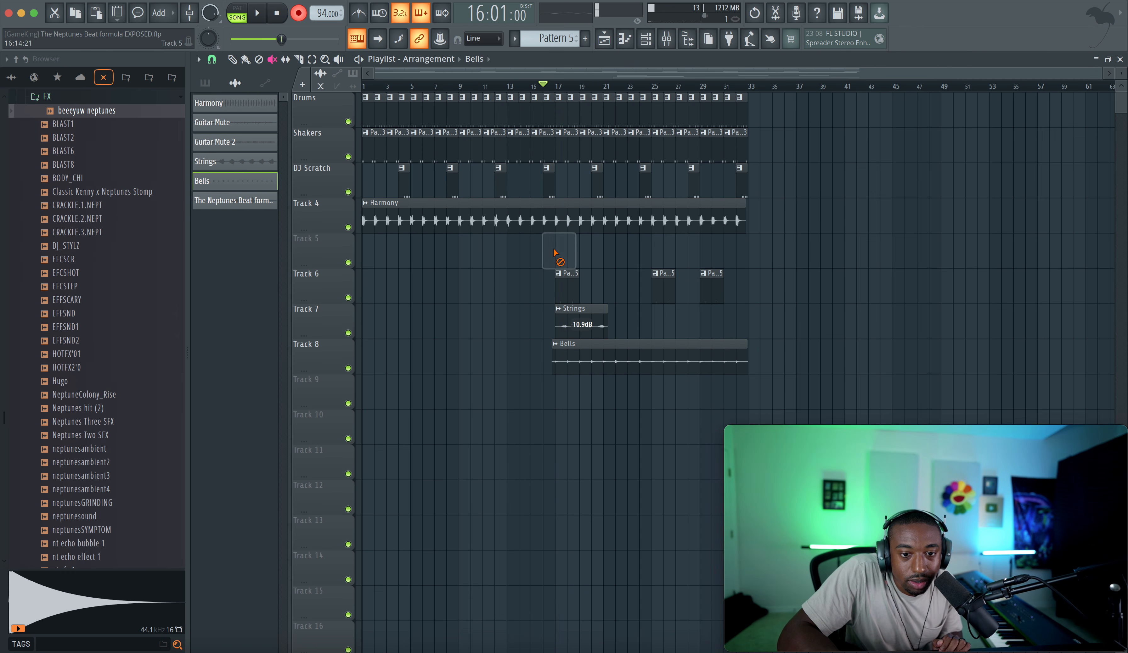
right_click(252, 204)
key("d")
key("Return")
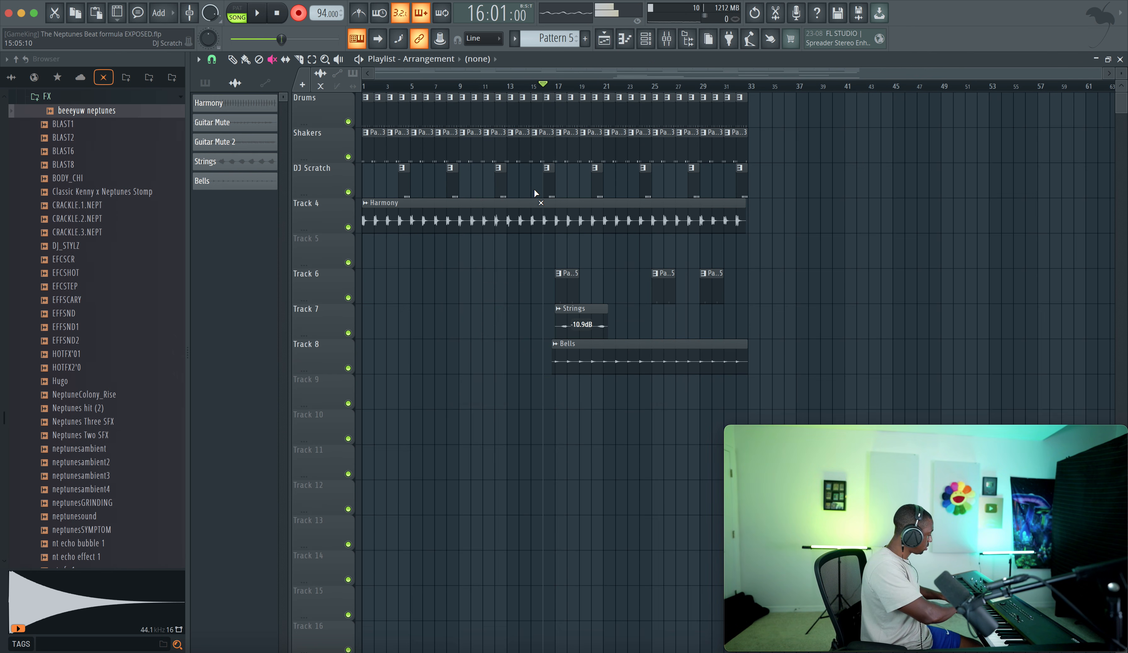
Record a new part onto Track 5 from bar 16 to about bar 24, and switch recording off
key("space")
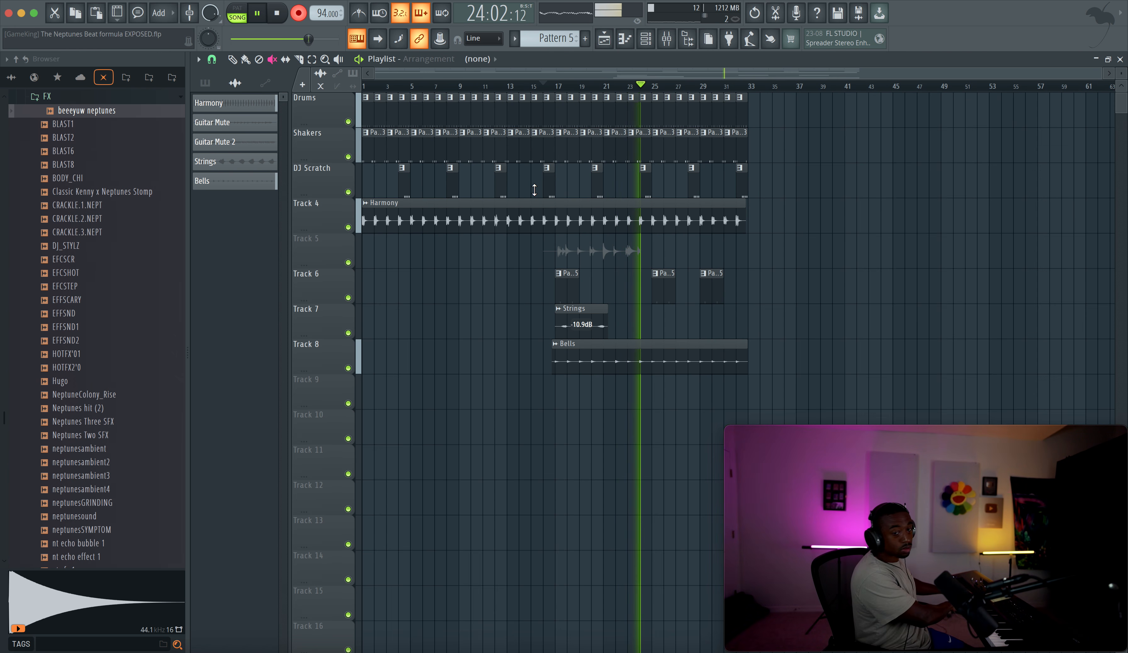
key("space")
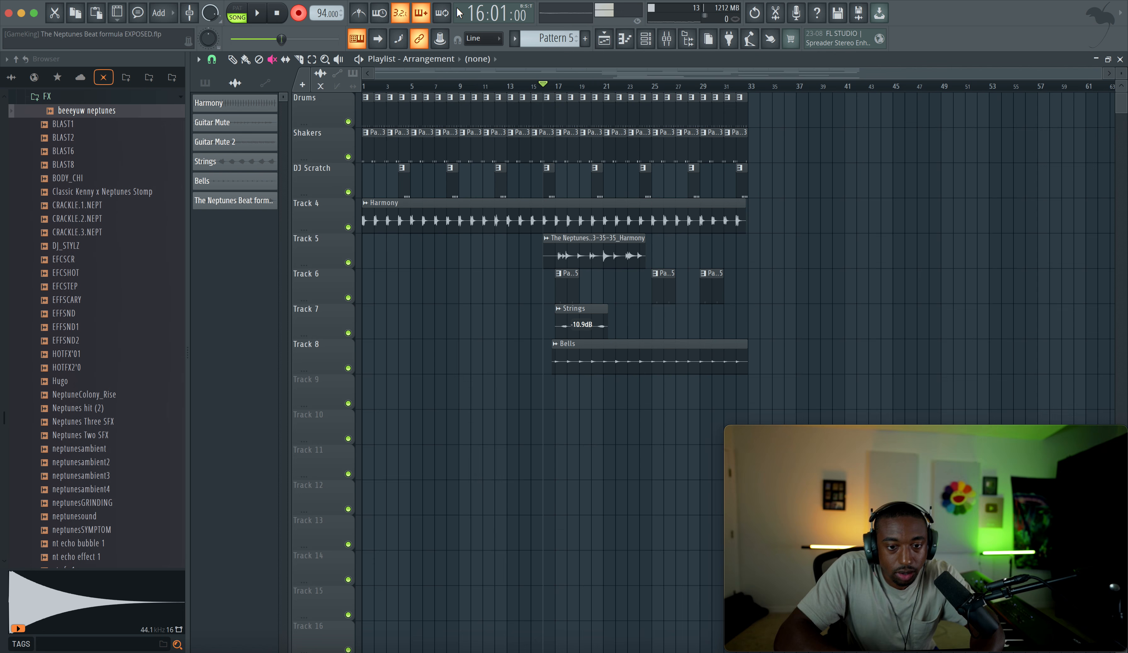
left_click(299, 13)
Play back from bar 16 and rename the newly recorded Track 5 clip as Guitar Octave
key("space")
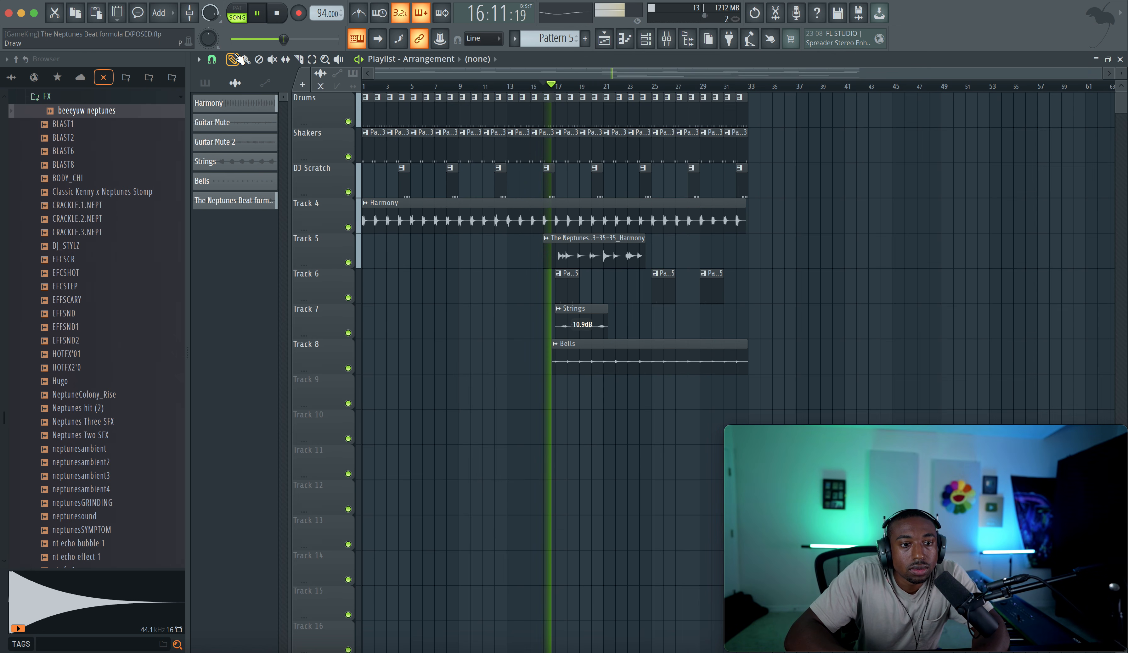
middle_click(546, 238)
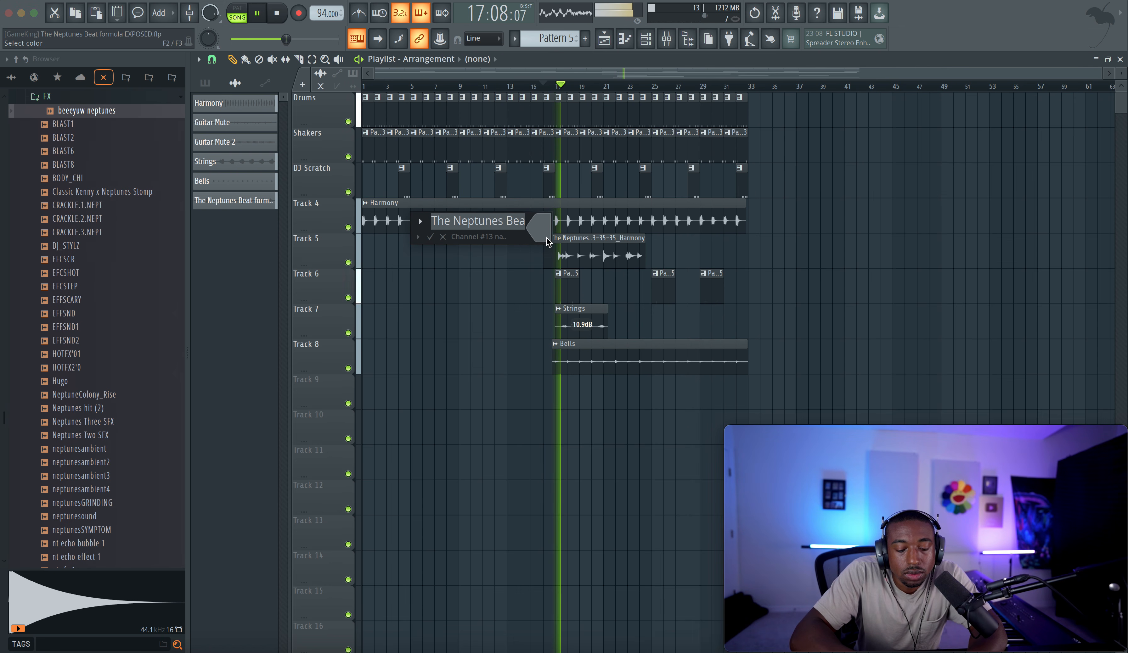
type("Guitar Oc")
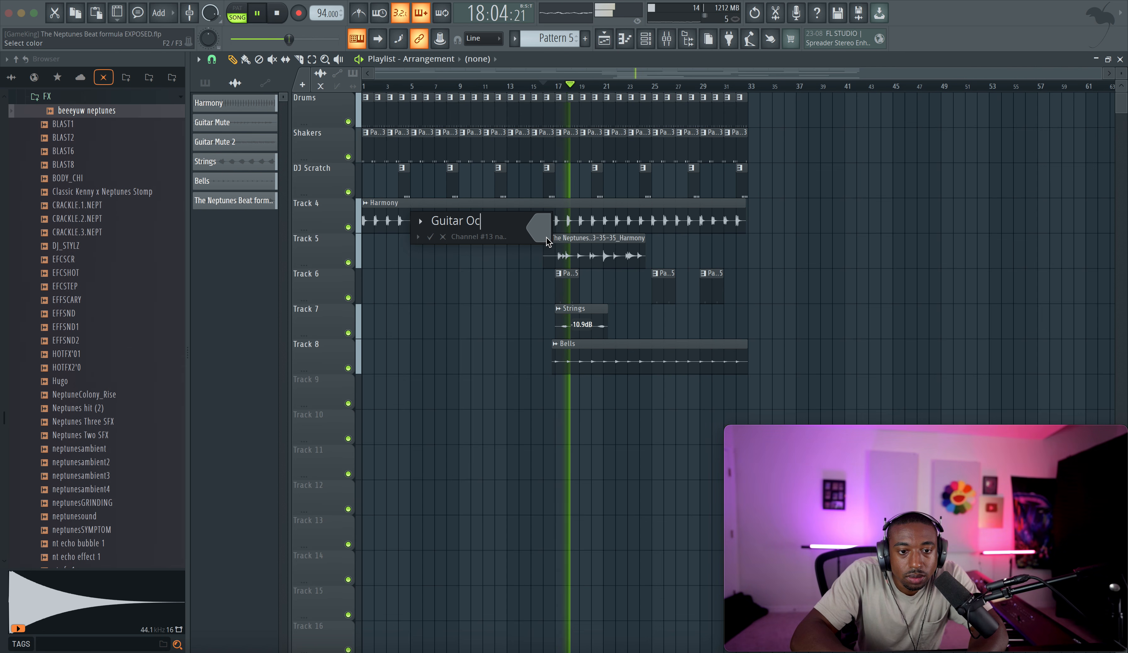
type("tave")
key("Return")
Route the Guitar Octave clip to free mixer track 13 and close its channel settings and the mixer
double_click(554, 244)
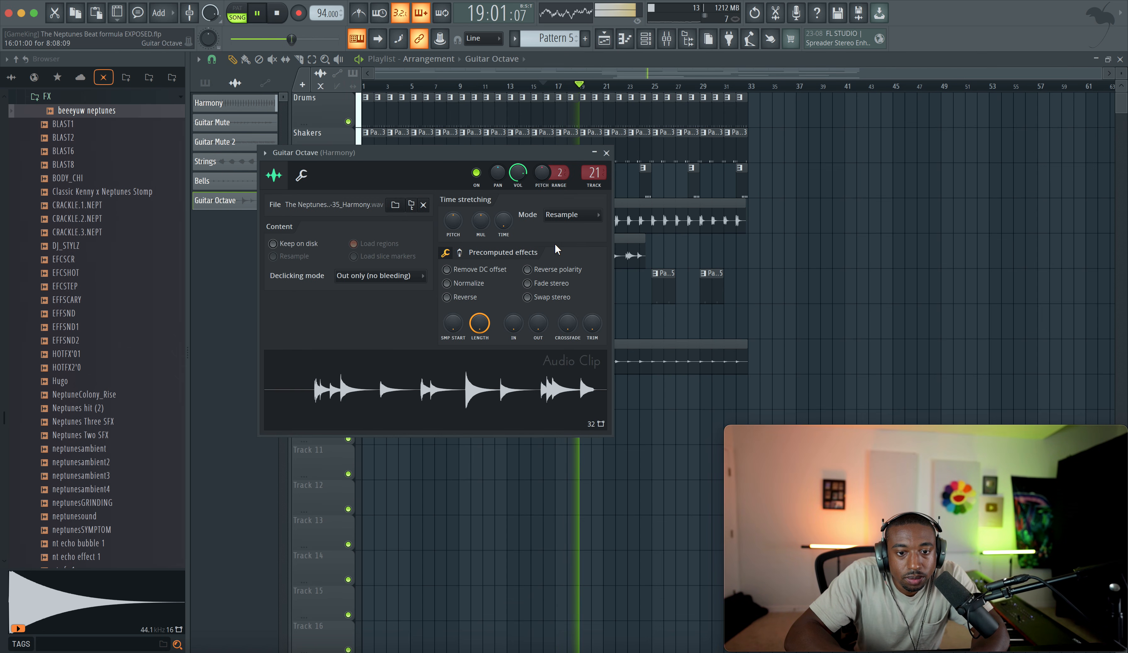
key("ctrl+l")
key("F12")
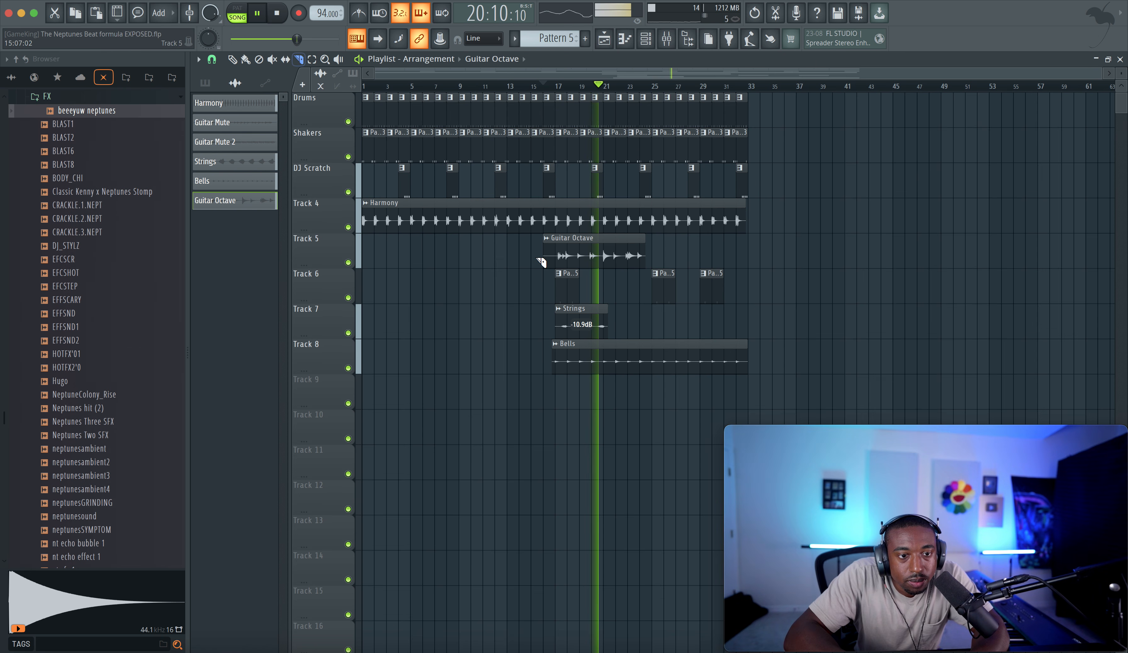
Trim the start of the Guitar Octave clip to bar 17 and stop playback
scroll(542, 259, "up", 3, "ctrl")
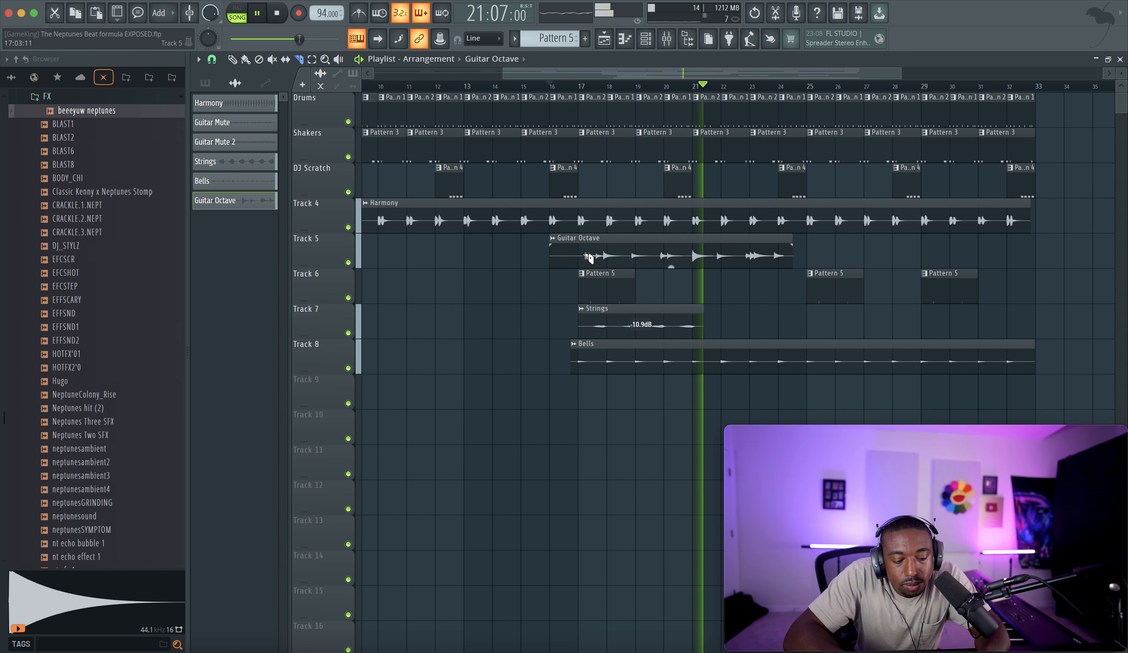
left_click_drag(550, 251, 580, 253)
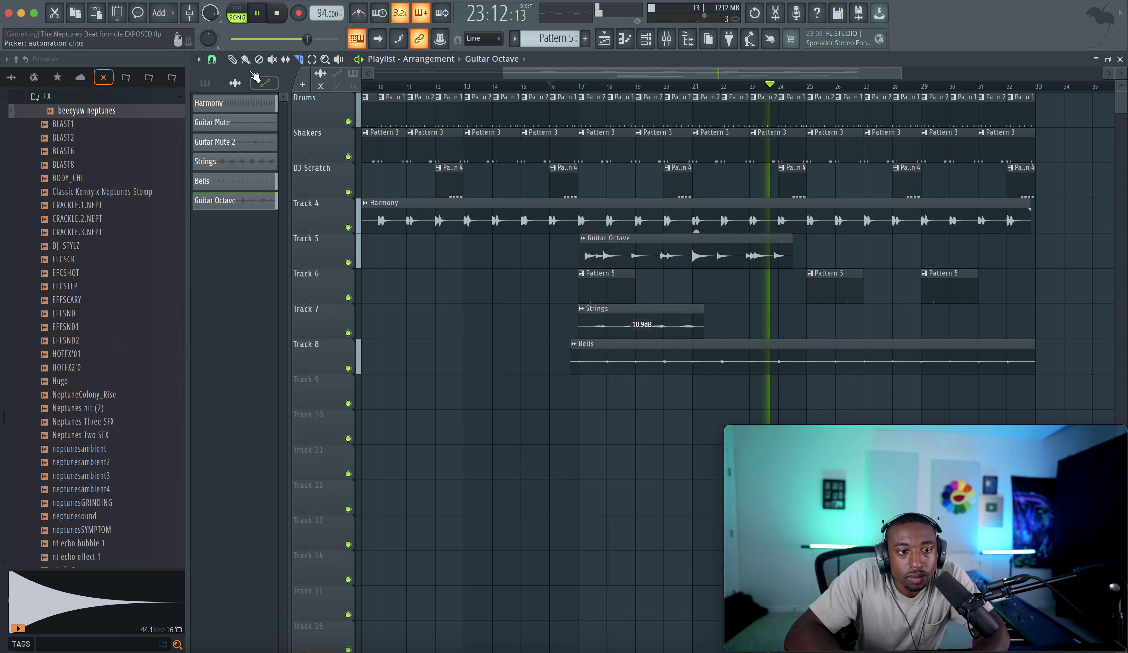
key("space")
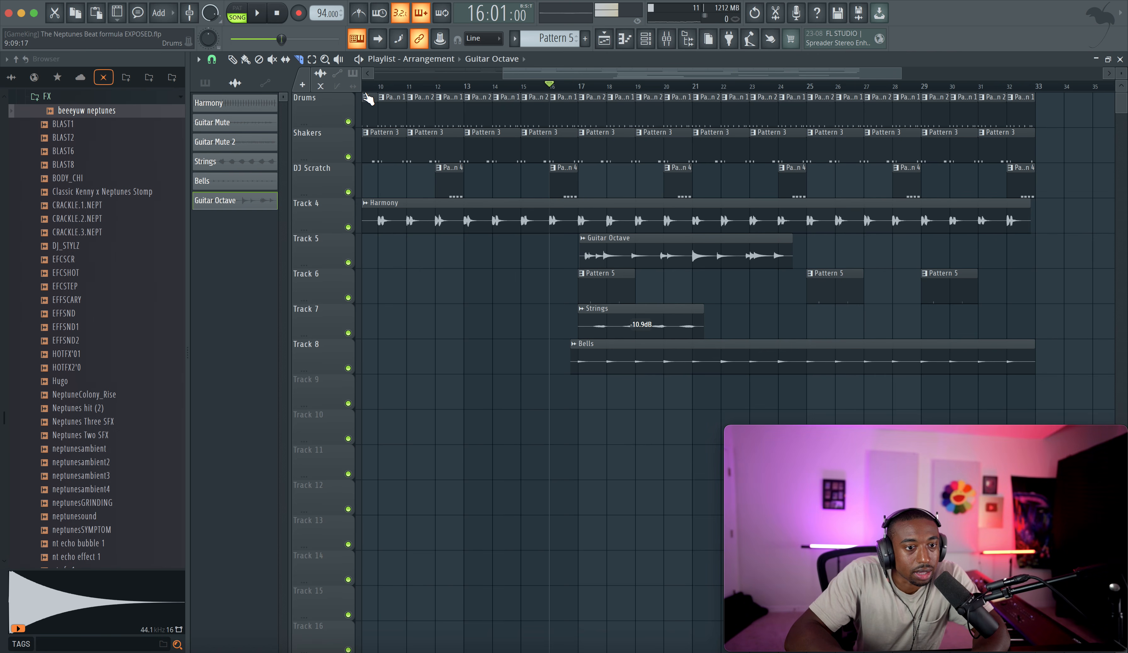
Save the project, select mixer track Insert 1 and close the mixer
key("F9")
key("ctrl+s")
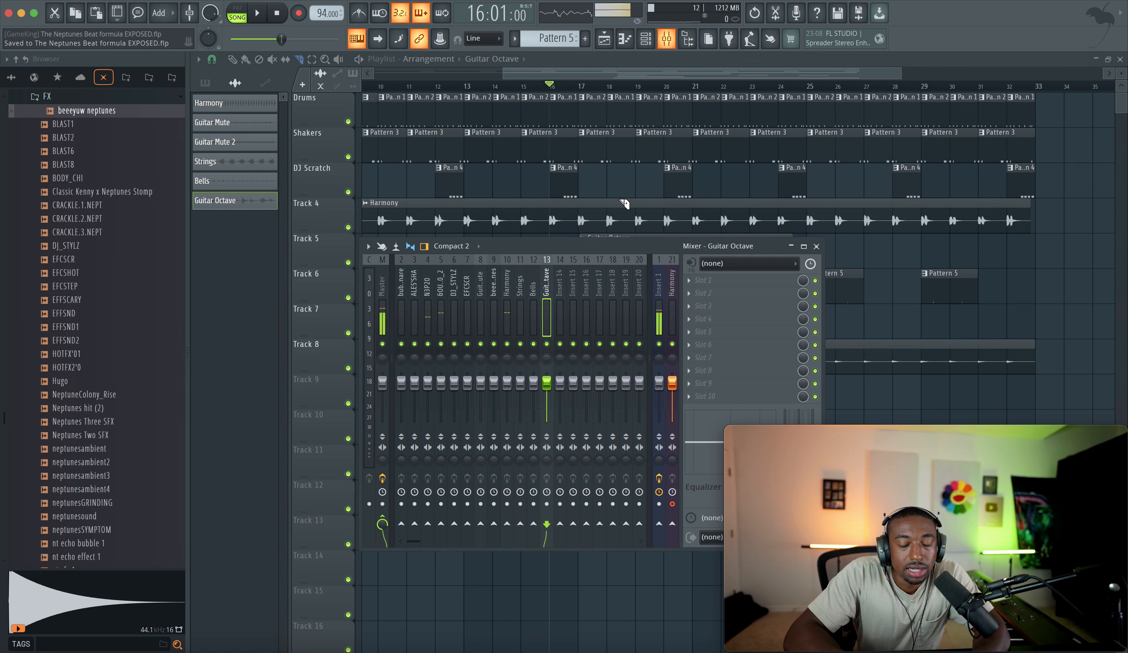
left_click(659, 305)
key("F9")
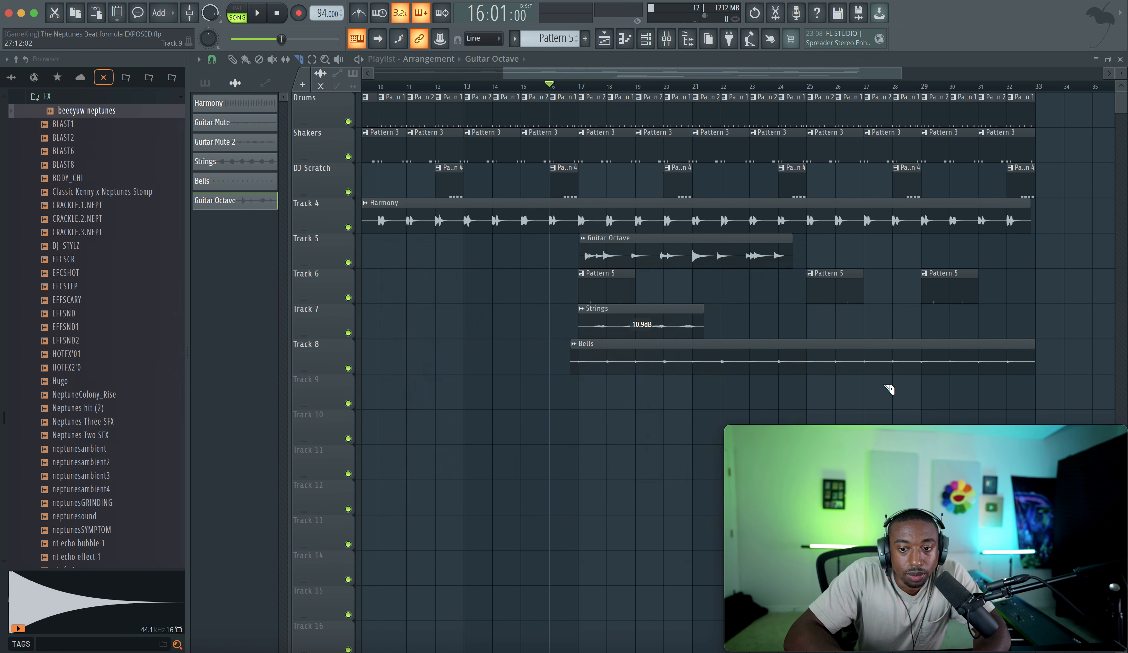
left_click(675, 45)
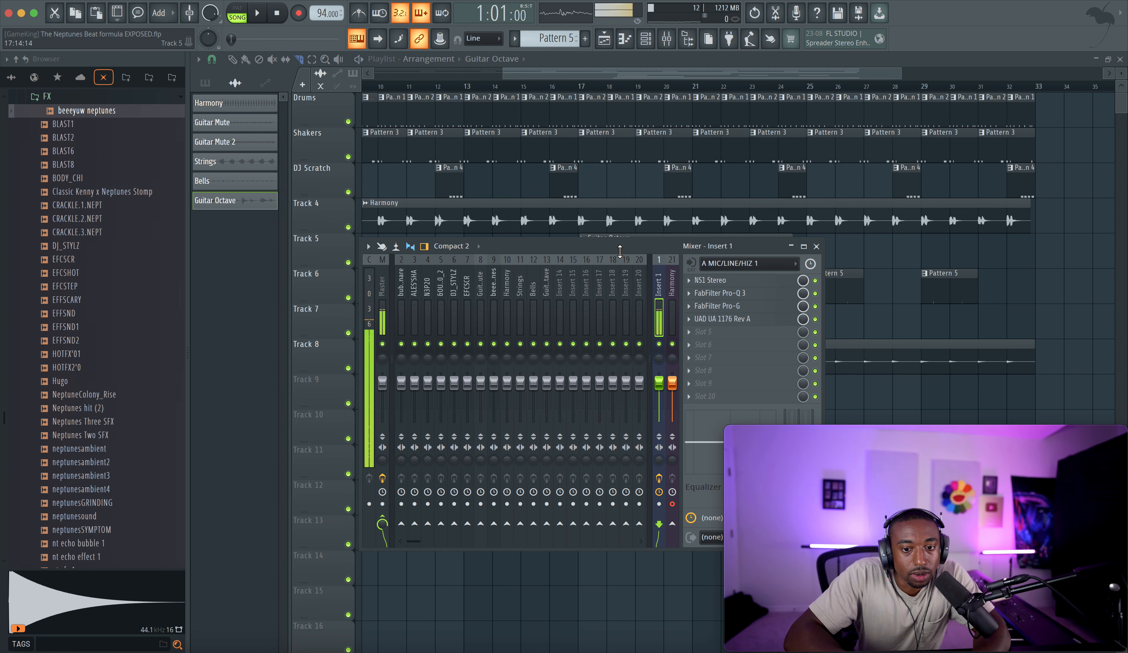
left_click(817, 246)
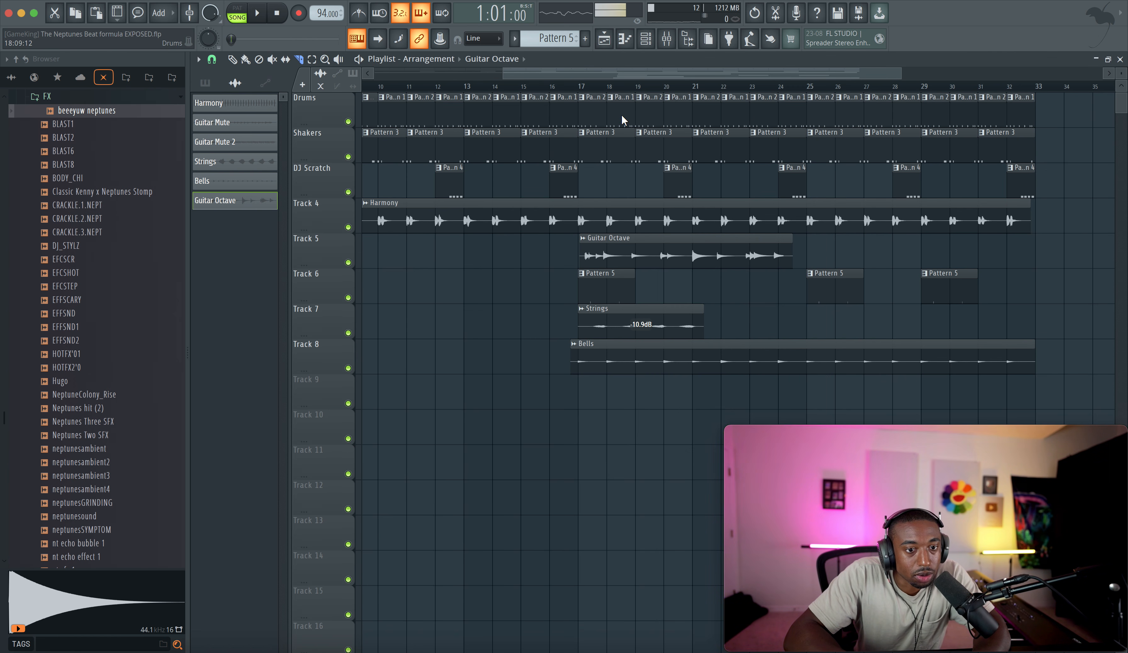
Rehearse a further part over the song from bar 1, save the project and stop playback
key("space")
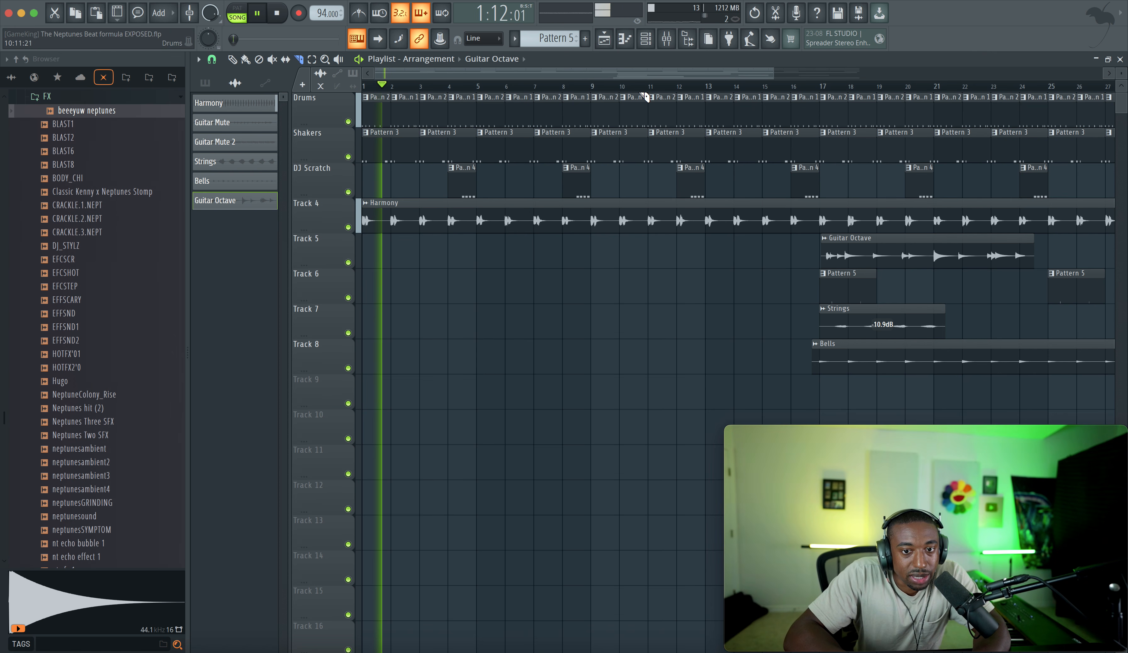
scroll(635, 89, "down", 1)
key("super+s")
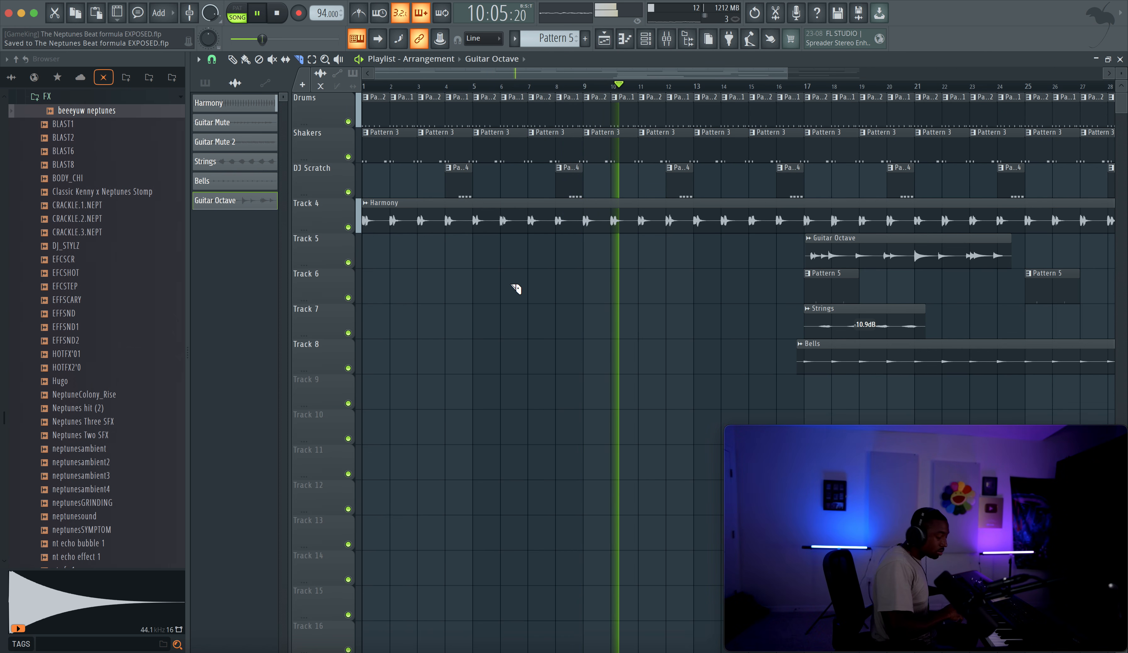
key("space")
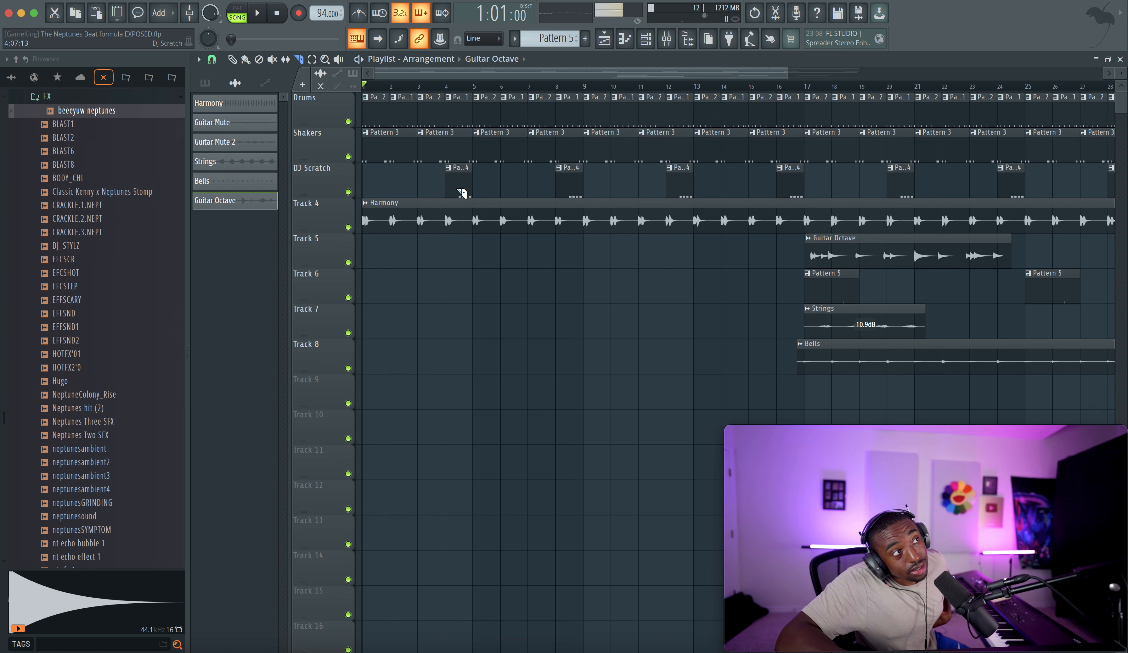
Play along from bar 1 and record the part onto Track 9 until just past bar 17
key("space")
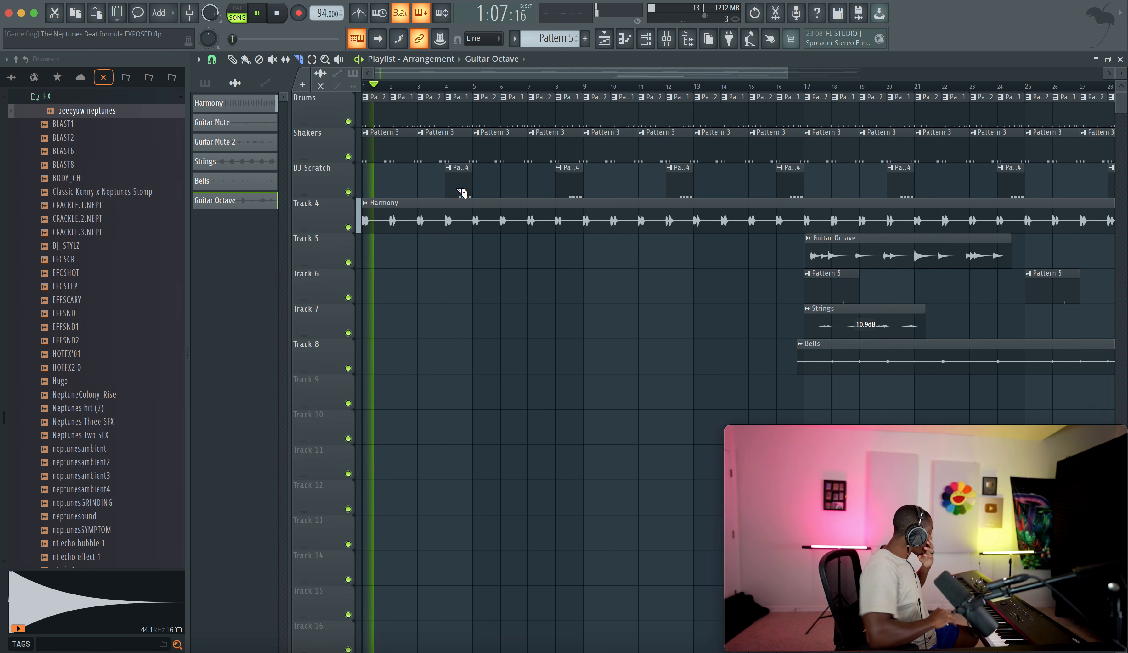
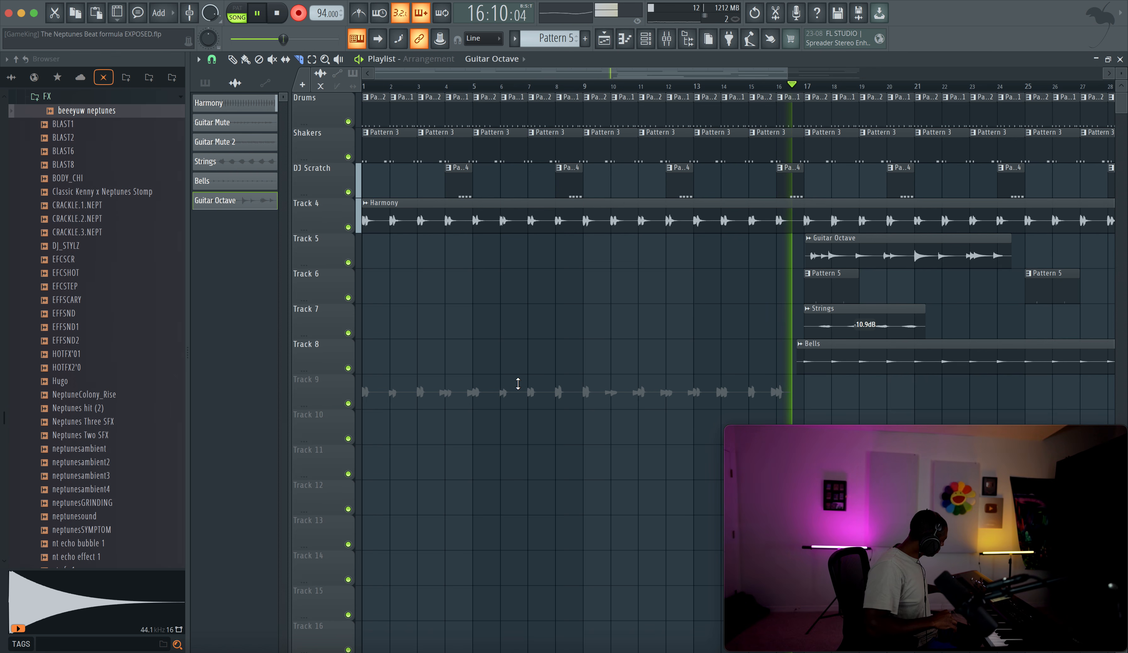
key("space")
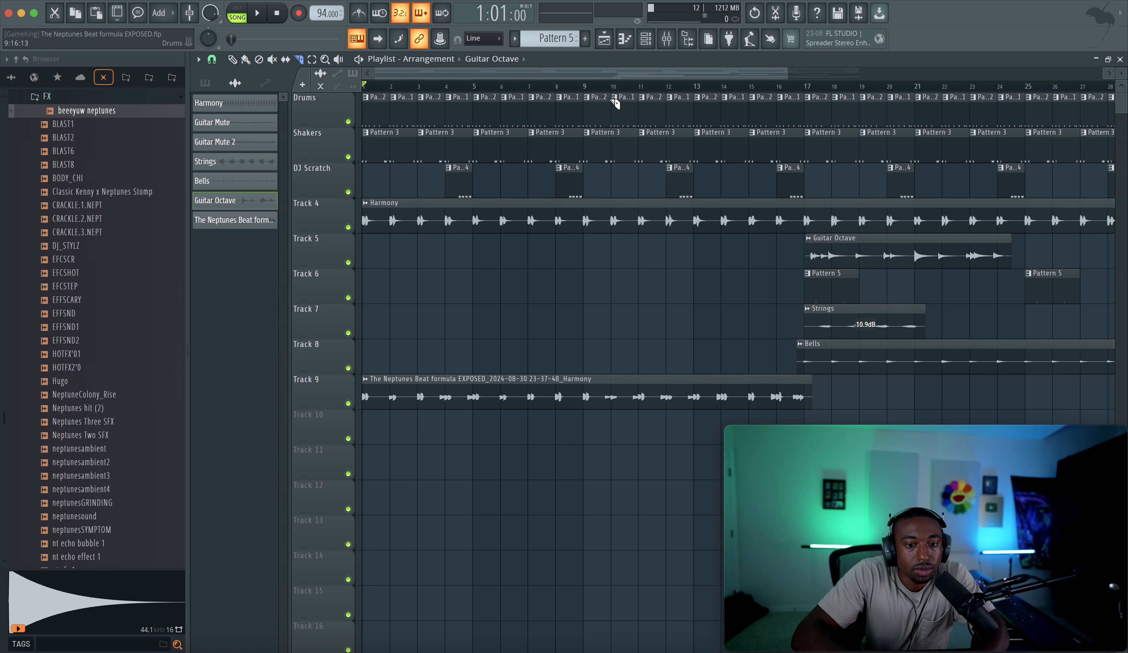
Play back the Track 9 recording, slice it at bar 8 and delete the portion before the cut
key("space")
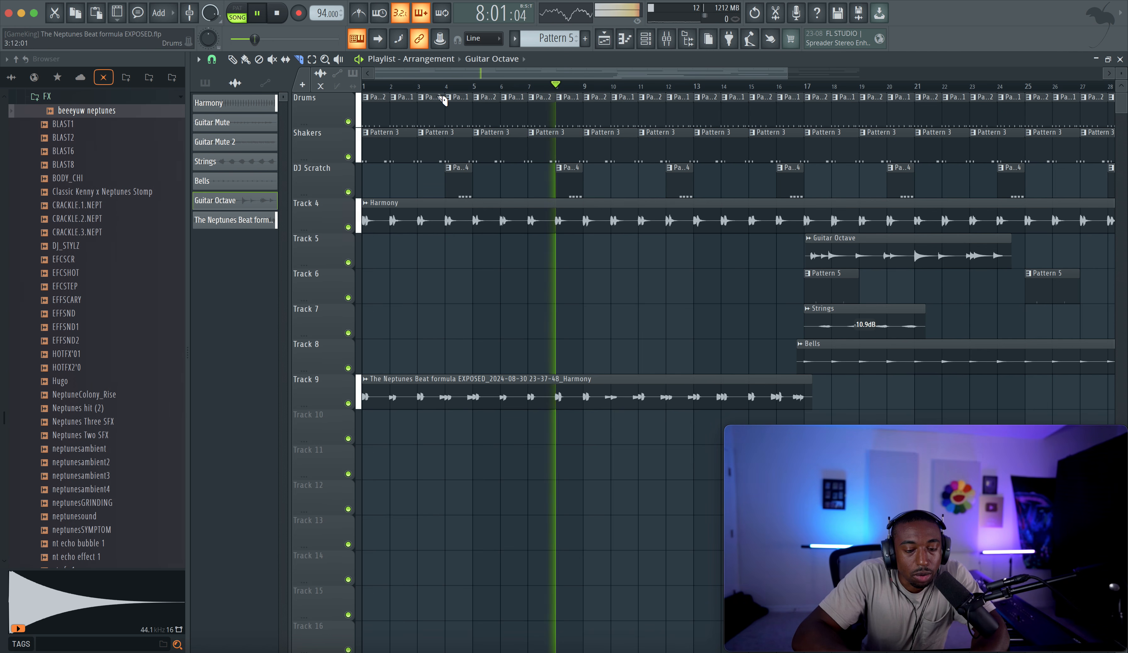
scroll(588, 304, "up", 3)
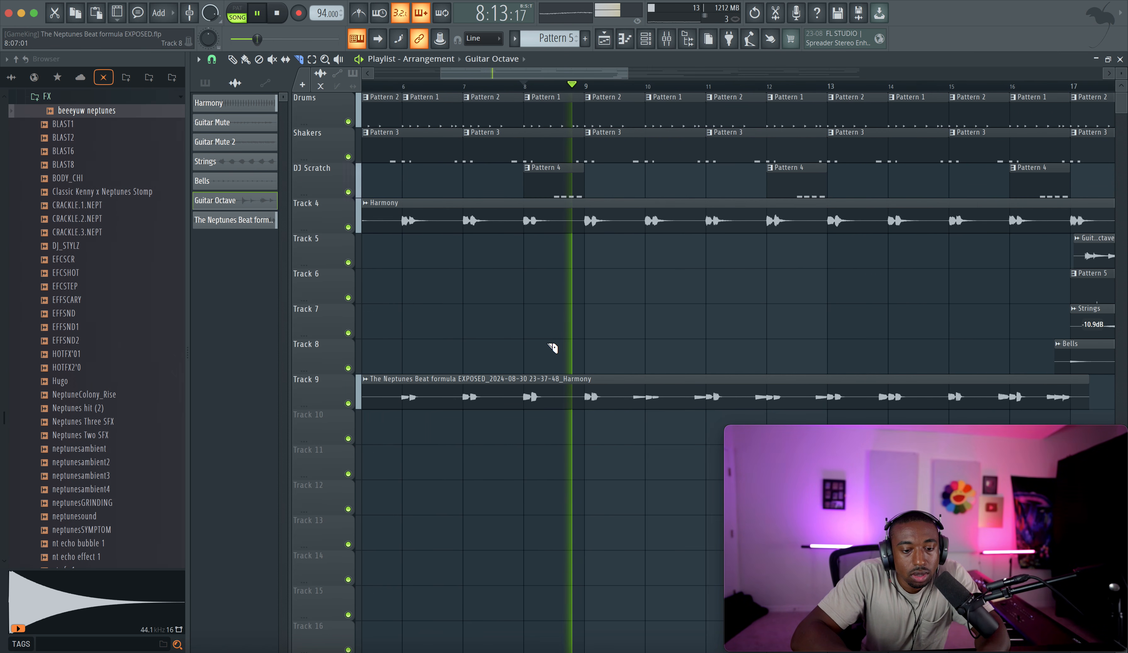
left_click(522, 397, "ctrl+shift")
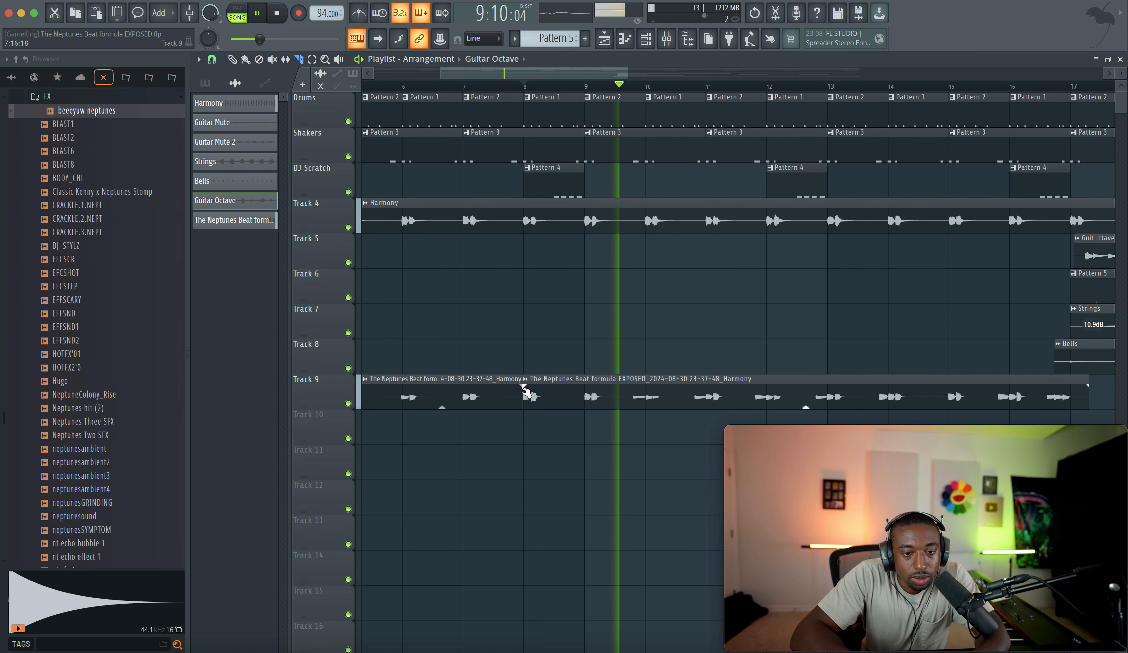
scroll(559, 390, "left", 5)
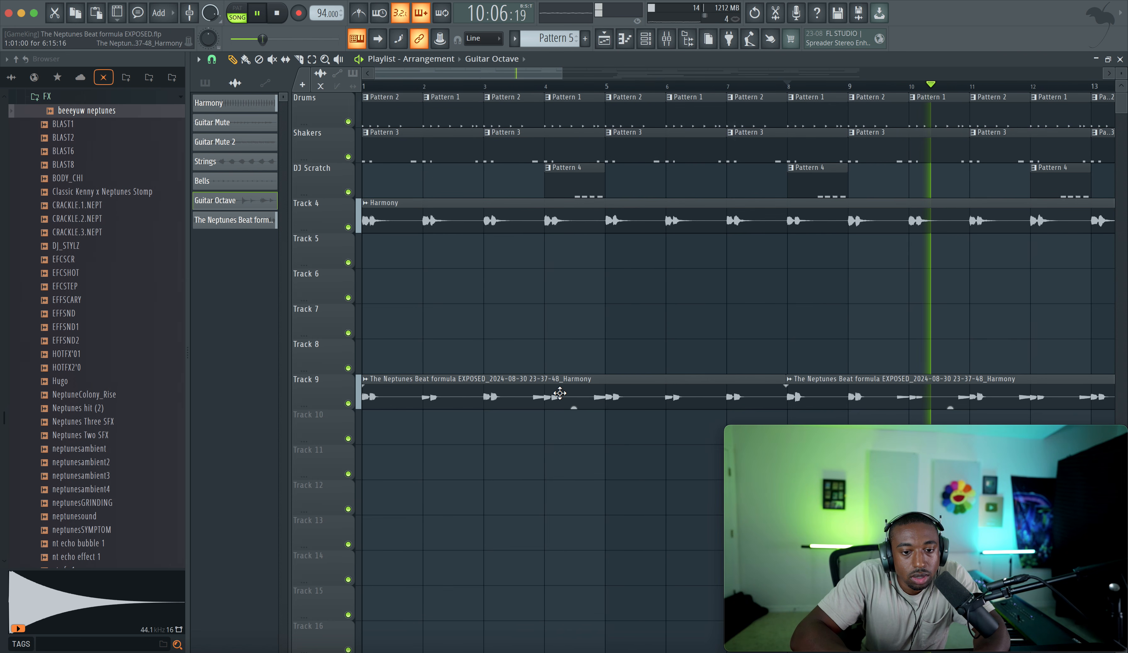
right_click(561, 395)
Trim the start of the remaining Track 9 clip to bar 8, stop playback and move the clip to bar 1
left_click(299, 60)
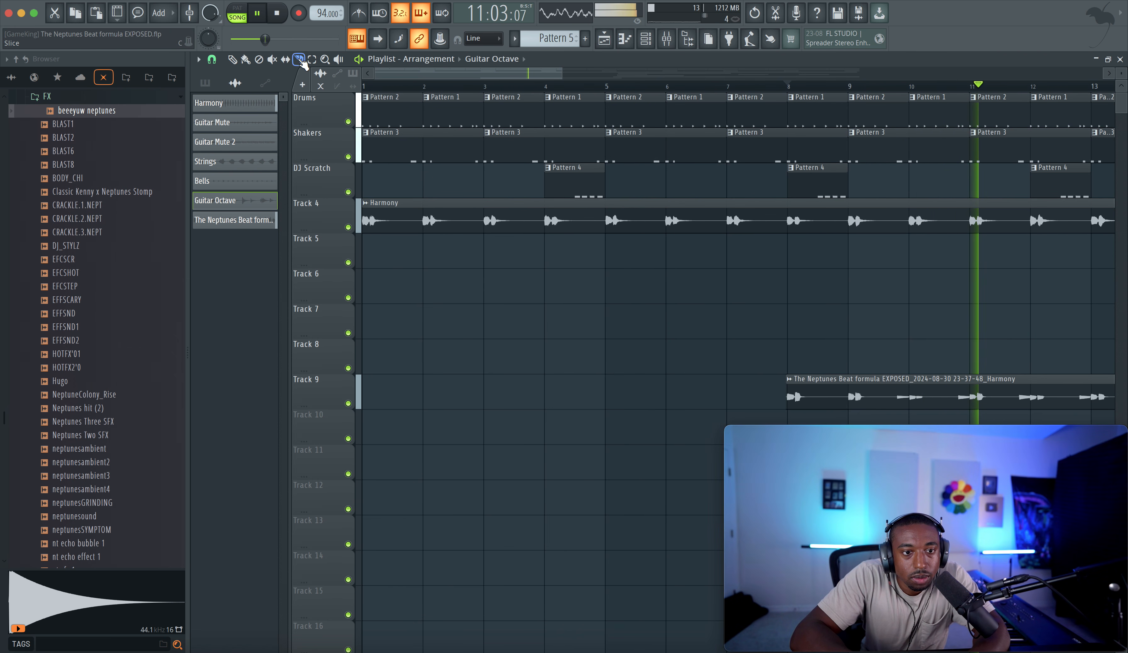
left_click_drag(792, 356, 810, 401)
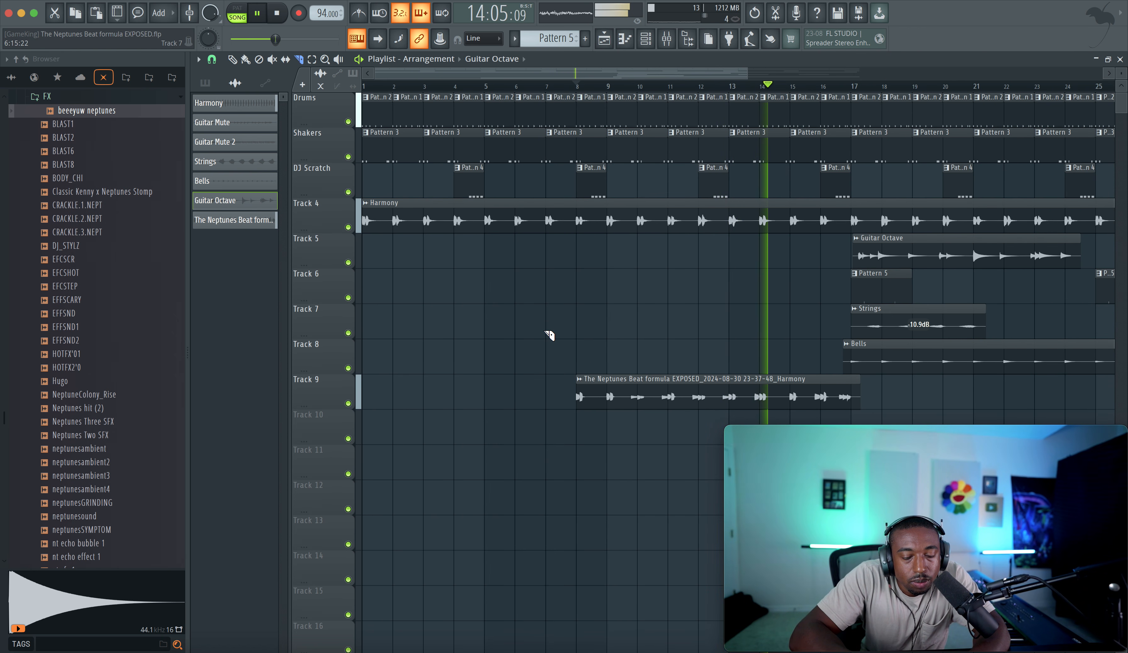
left_click_drag(576, 341, 580, 401)
key("space")
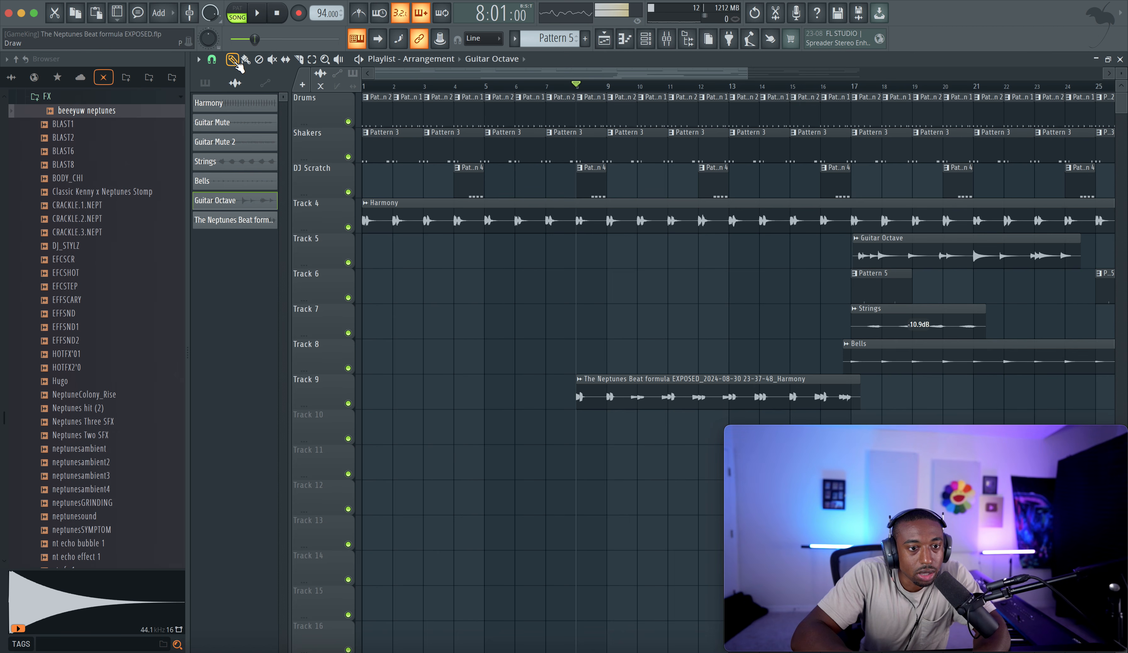
left_click_drag(677, 386, 453, 386)
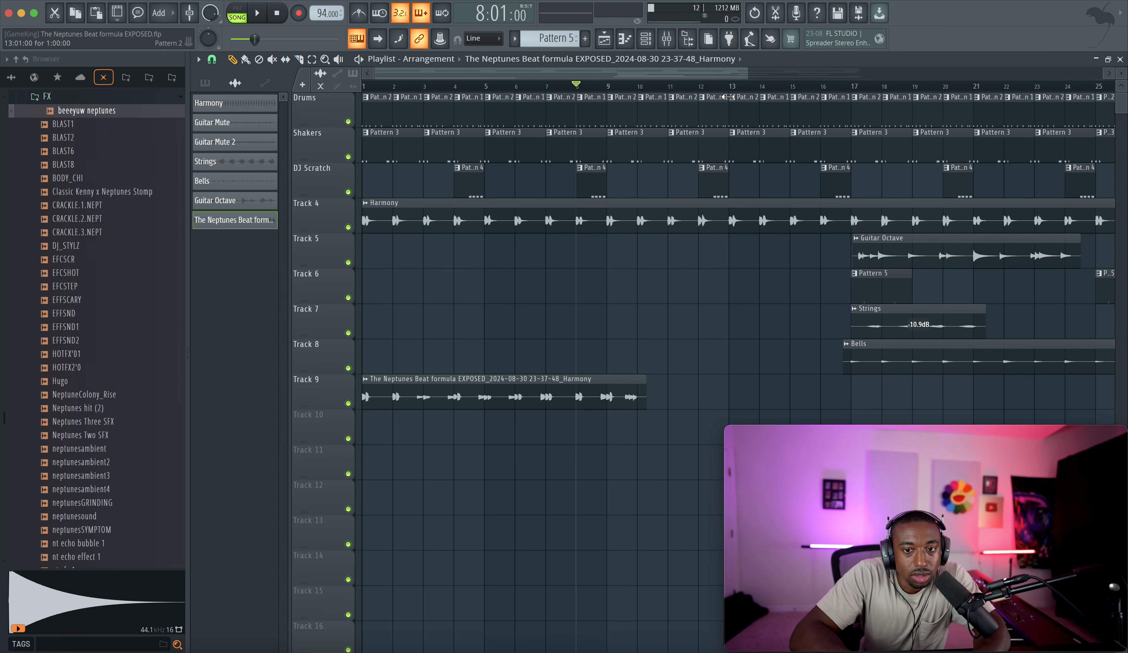
Play the song from bar 13 and review the whole arrangement
left_click(751, 90)
key("space")
left_click(728, 87)
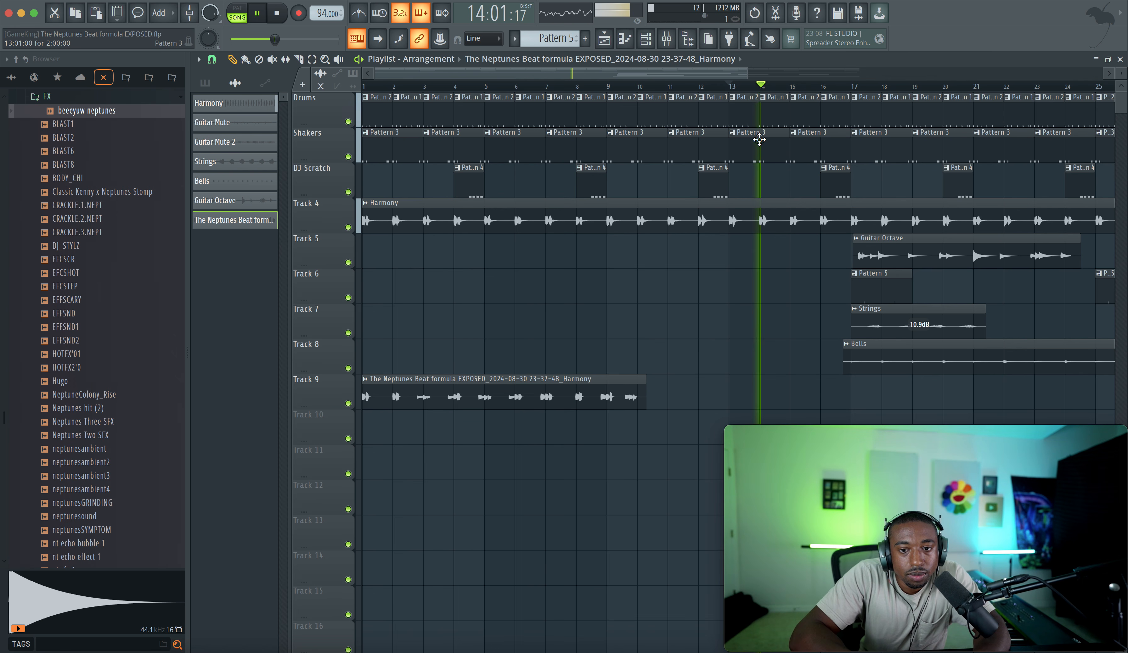
scroll(604, 308, "down", 3)
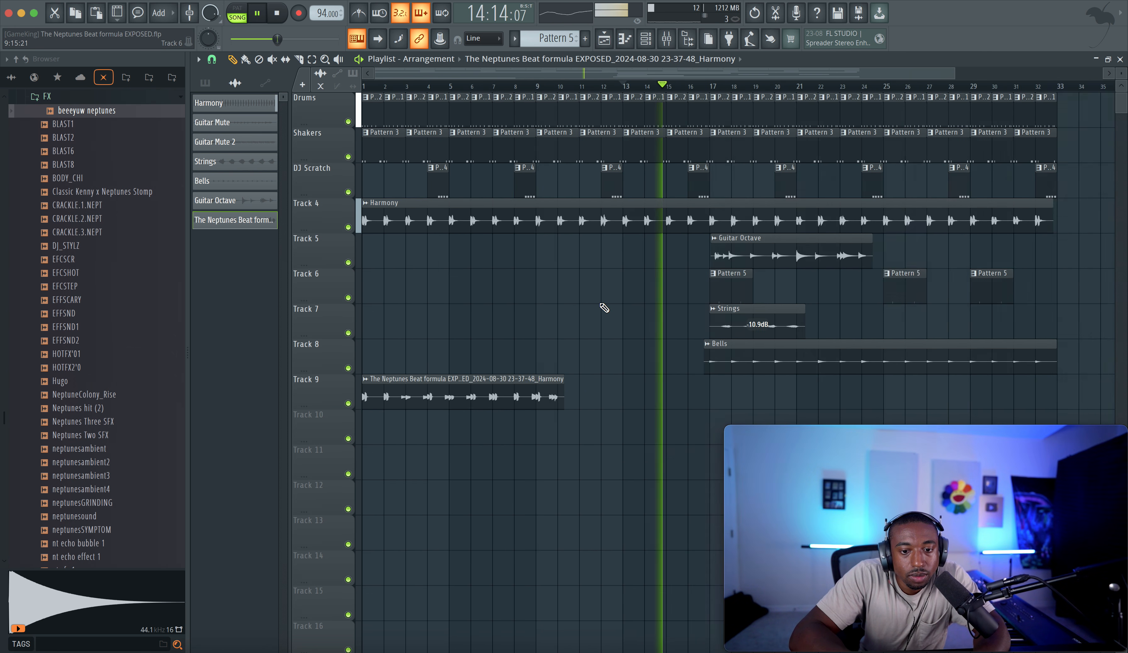
Try to copy the Track 9 clip onto Track 10 at bar 9 and shift the original clip to bar 2
left_click_drag(411, 377, 568, 426)
key("space")
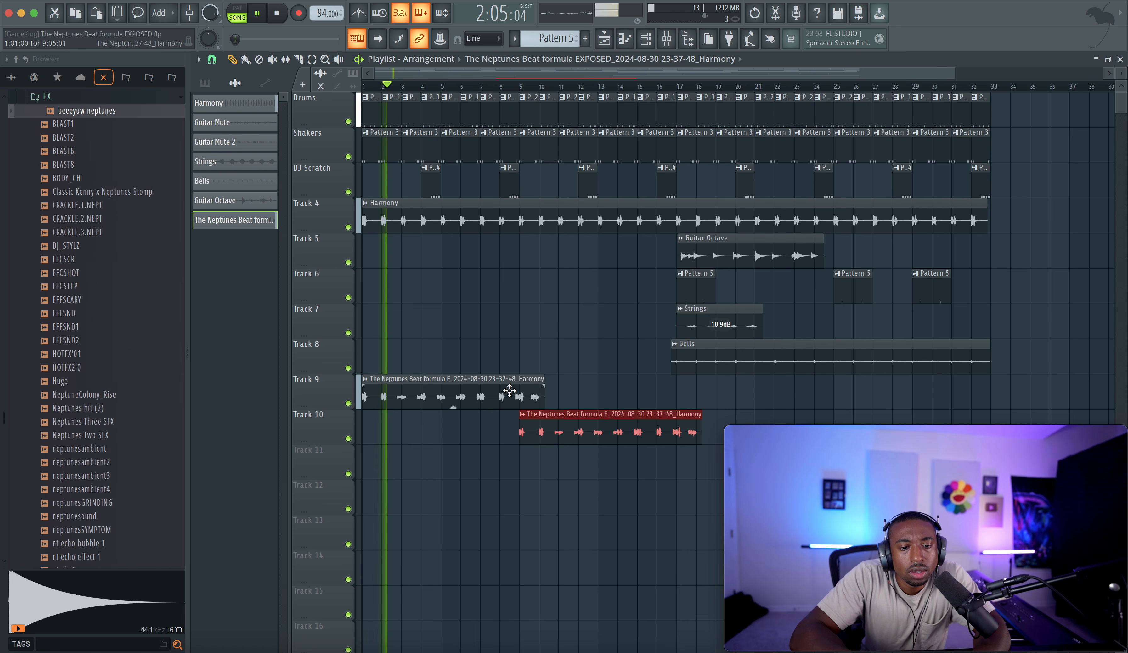
key("space")
left_click_drag(444, 389, 464, 386)
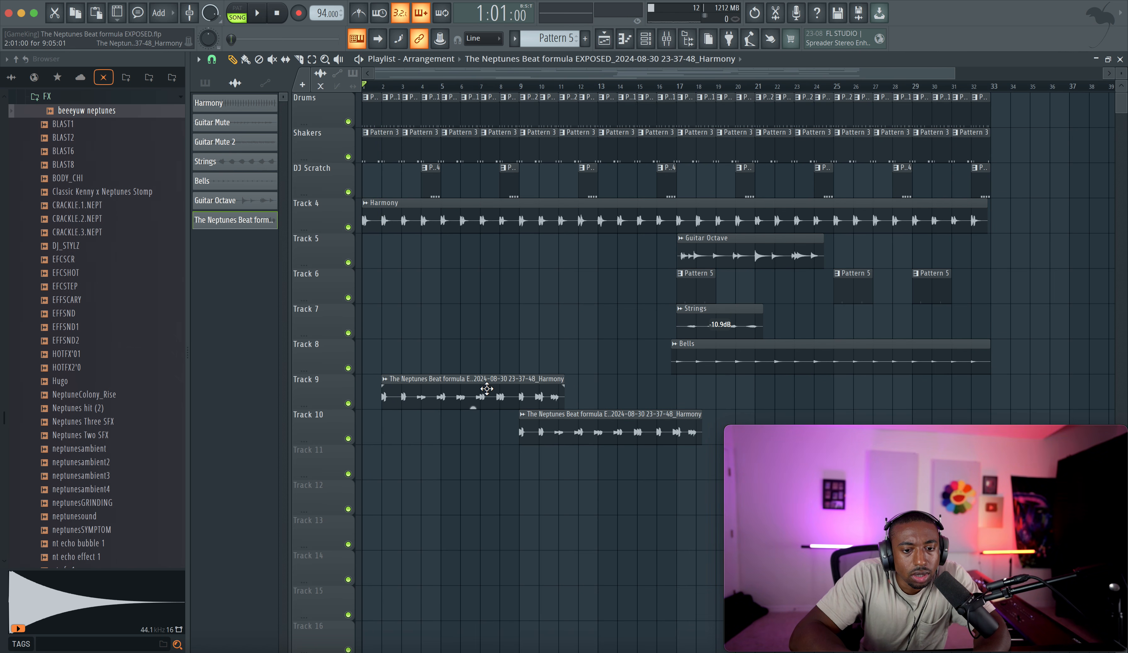
key("ctrl+z")
key("ctrl+z")
key("ctrl+z")
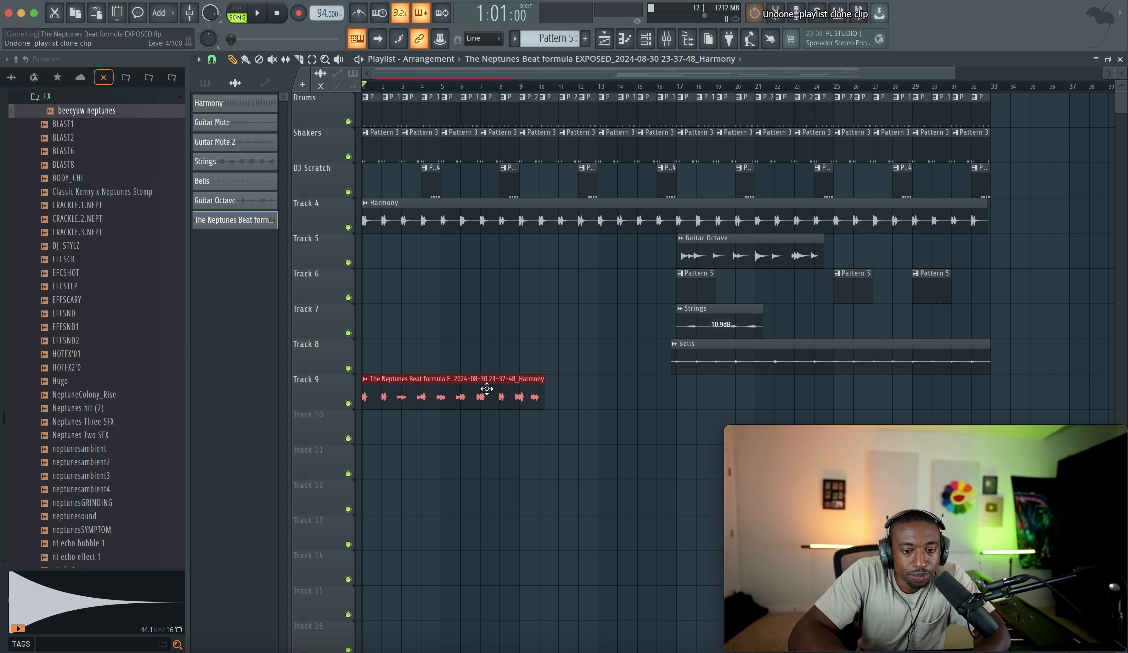
Trim the Track 9 recording to eight bars from bar 9 and move it to the start of the song
key("ctrl+z")
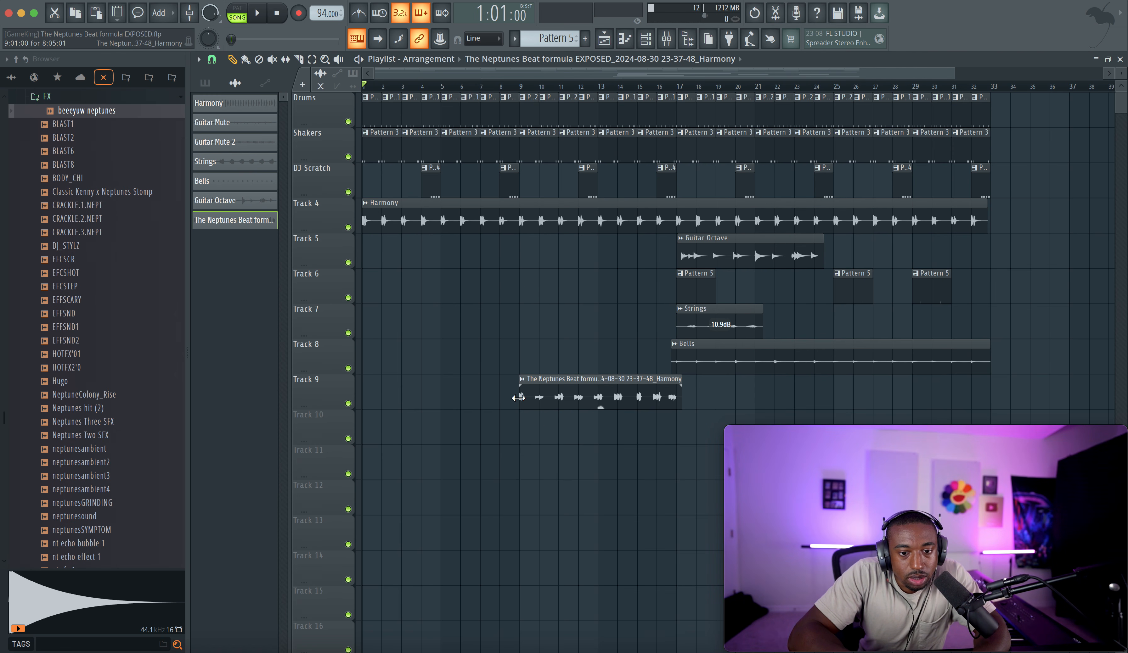
left_click_drag(552, 393, 367, 391)
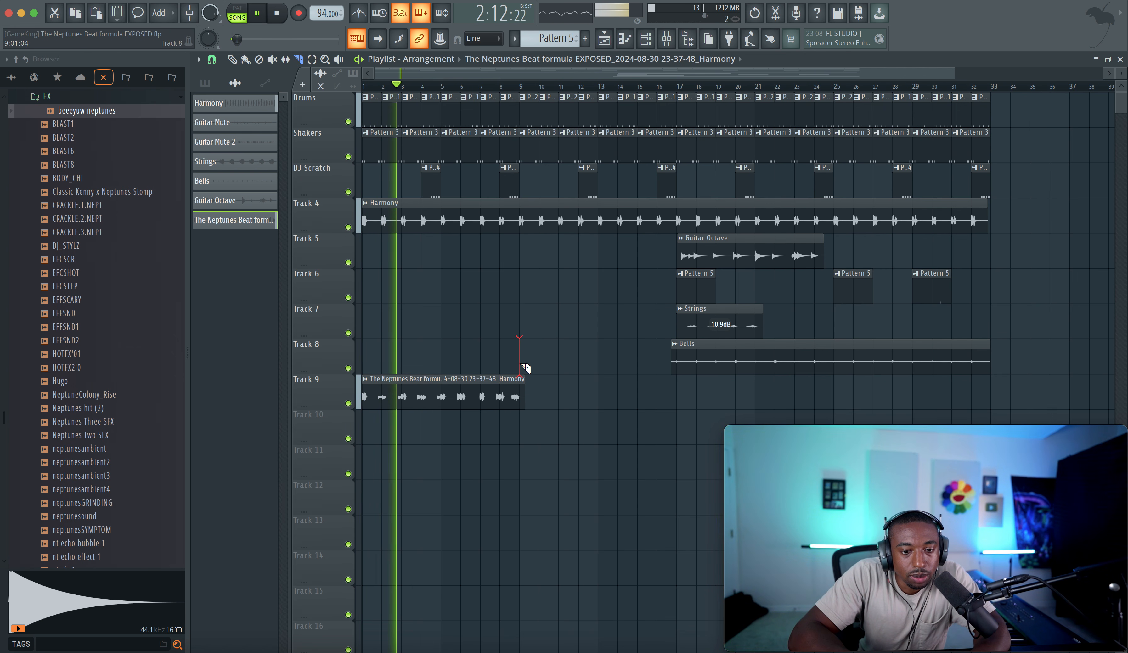
left_click_drag(520, 364, 521, 397)
left_click(232, 60)
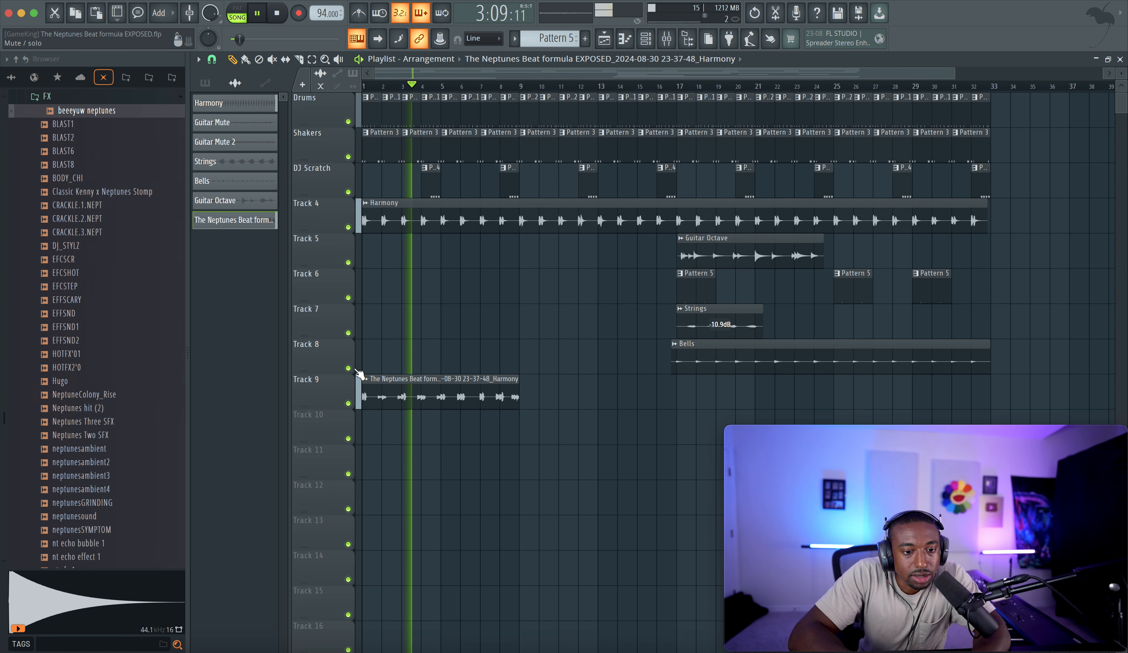
Rename the Track 9 clip as Bass and assign it to mixer track 14
key("F2")
type("Bass")
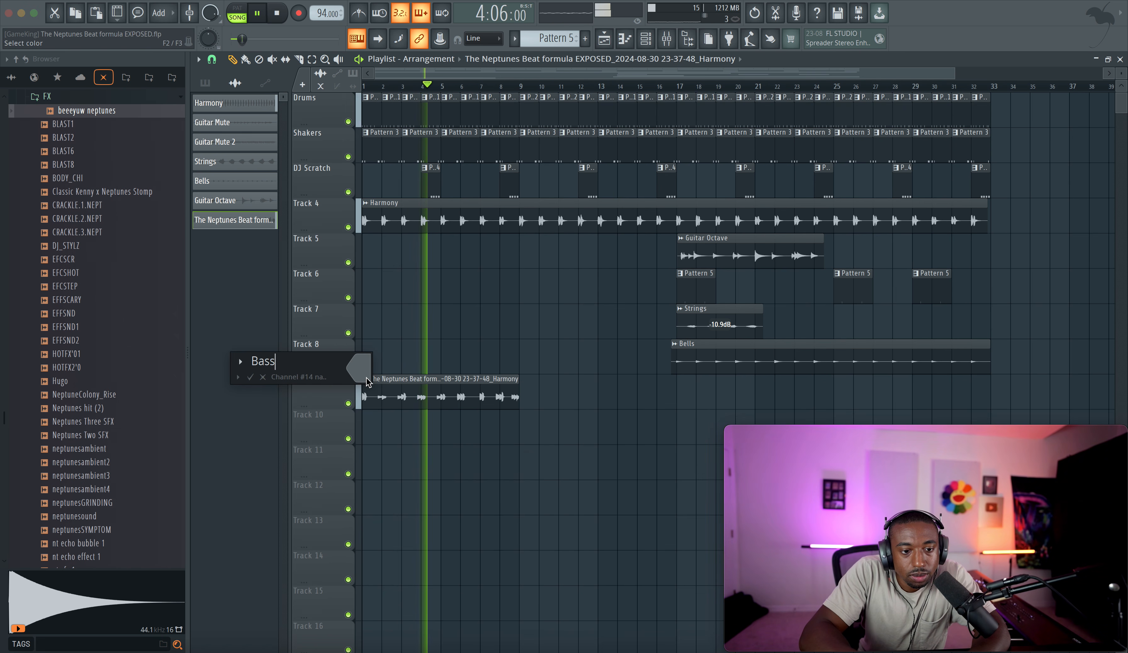
key("Return")
double_click(395, 388)
key("F9")
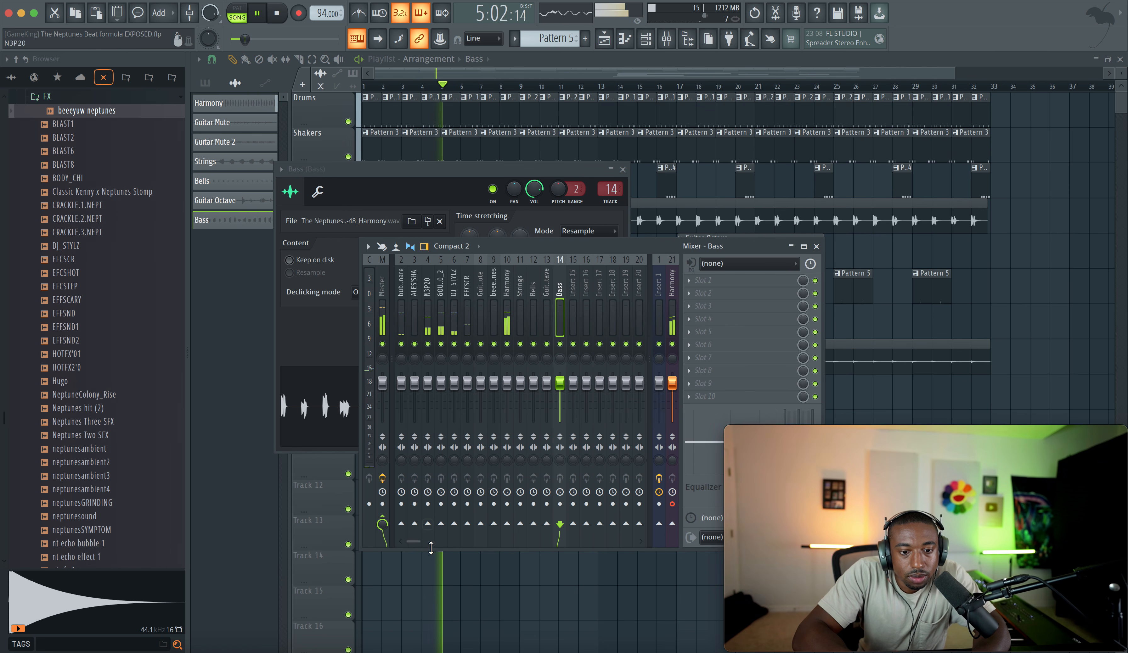
key("F12")
Duplicate the eight-bar Bass clip along Track 9 until it fills all 32 bars
left_click(503, 399, "ctrl")
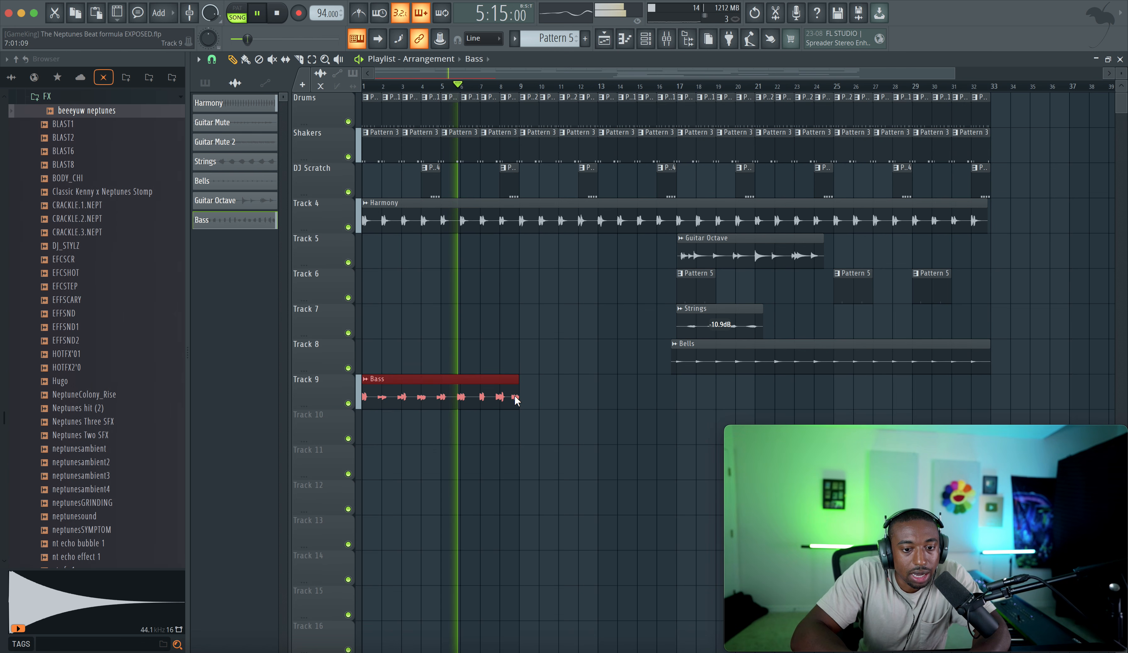
key("ctrl+b")
left_click_drag(655, 378, 441, 399)
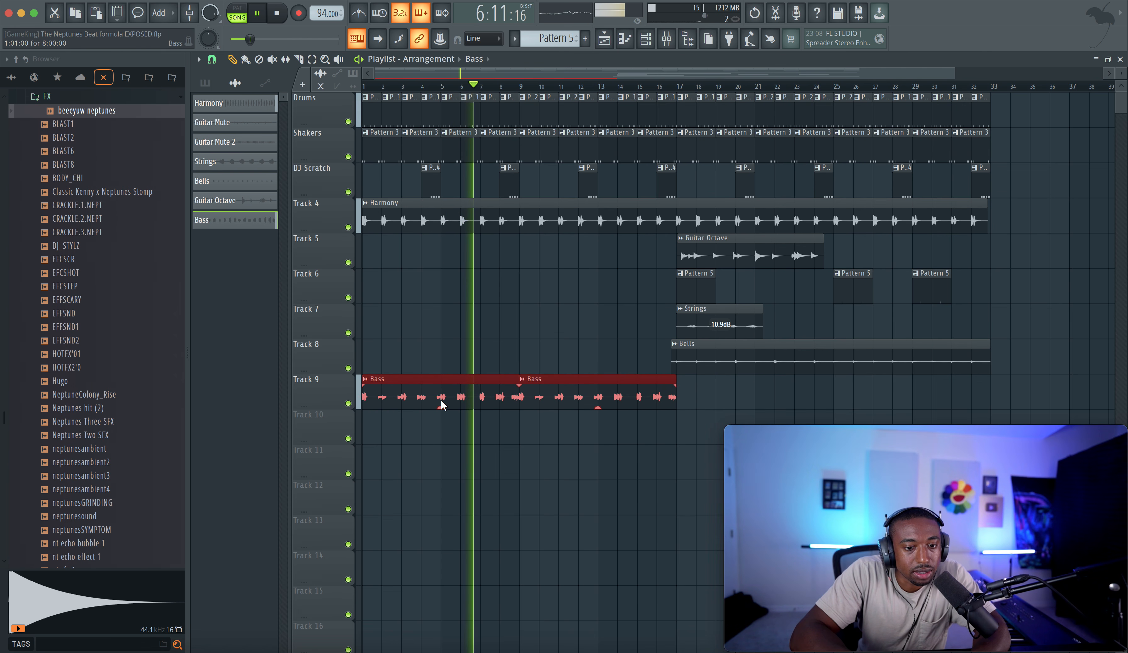
key("ctrl+b")
left_click(626, 503)
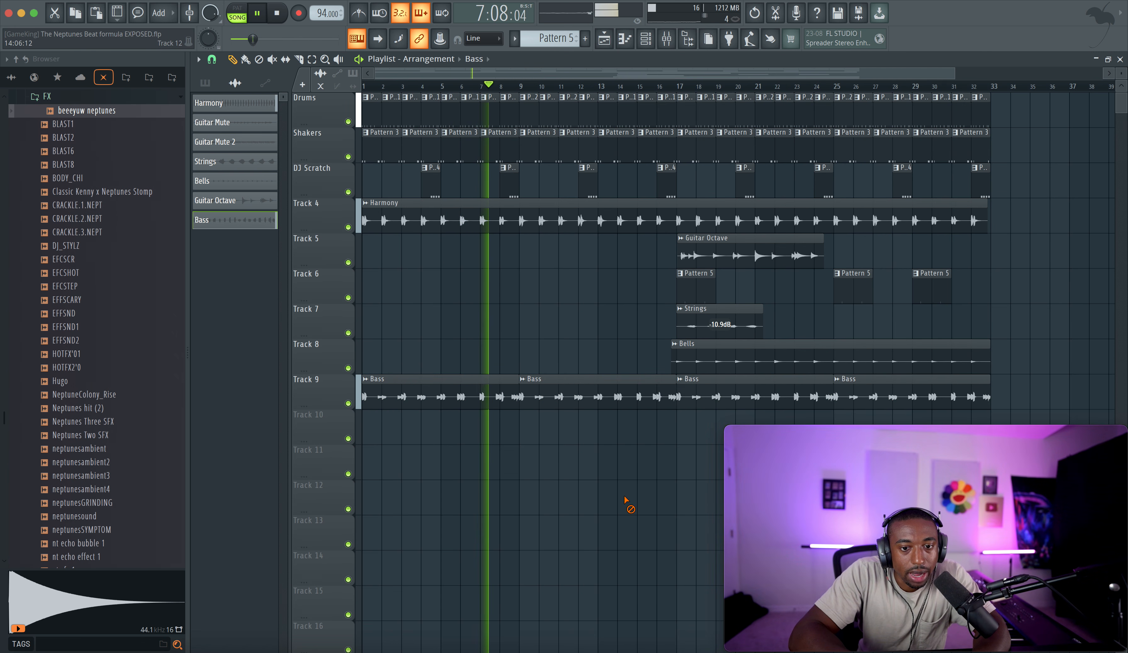
Collapse the browser folders and start a color gradient for all five patterns, with bright pink as its first color
scroll(629, 498, "down", 1, "ctrl")
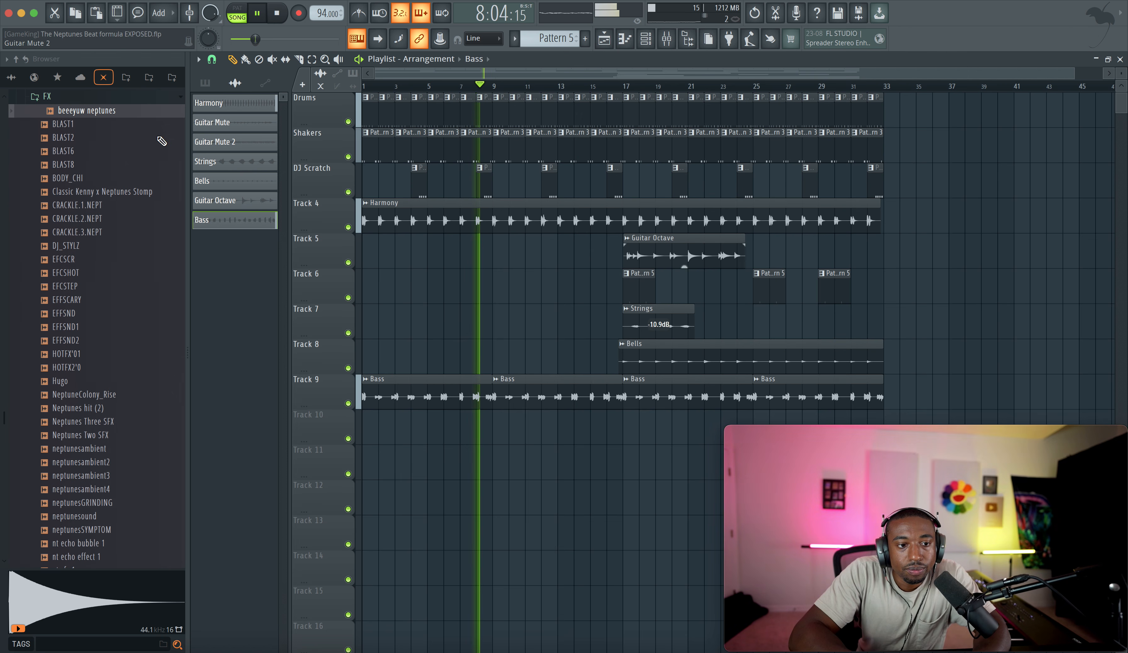
left_click(16, 59)
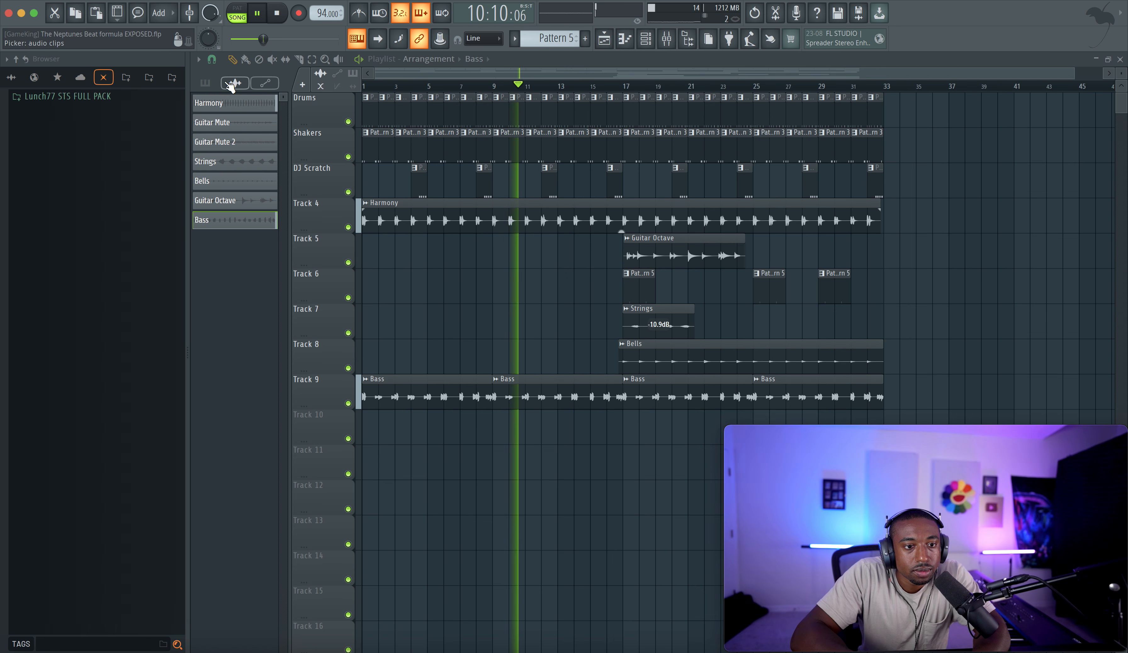
left_click(206, 83)
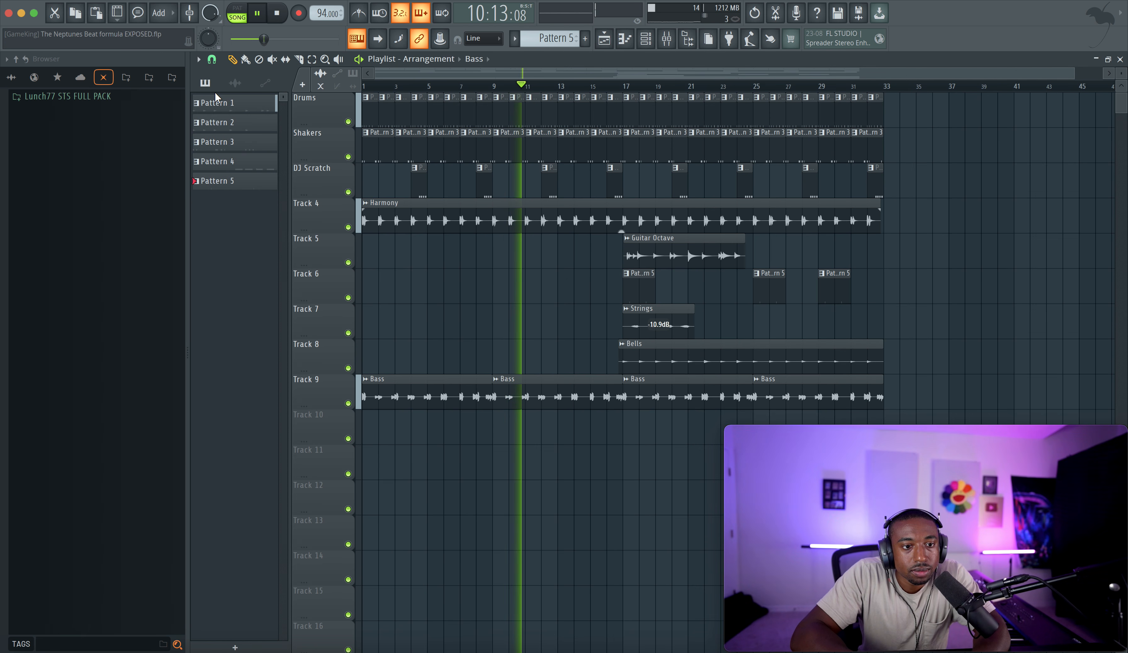
right_click(226, 179)
left_click(233, 233)
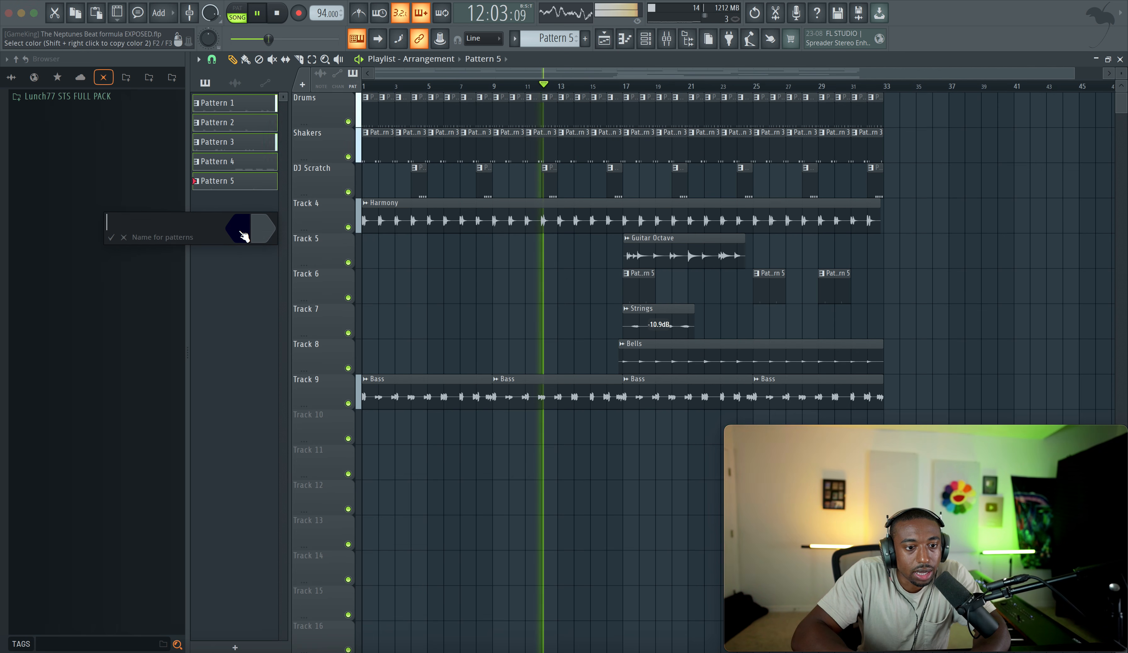
left_click(248, 230)
left_click(319, 294)
key("Return")
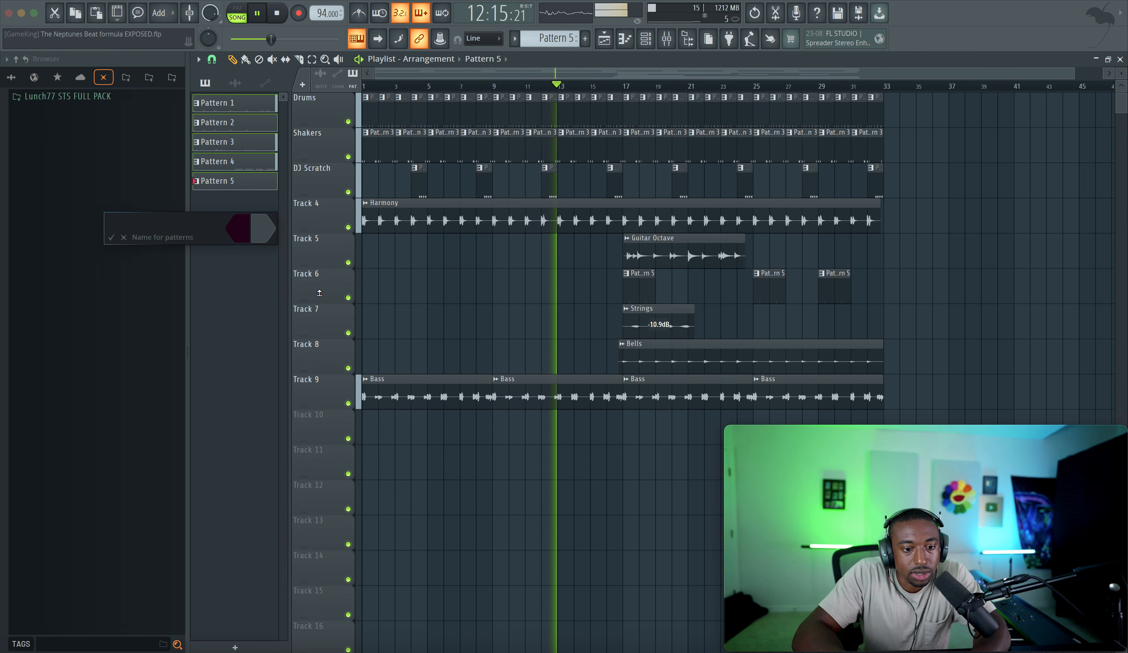
left_click(250, 239)
double_click(477, 320)
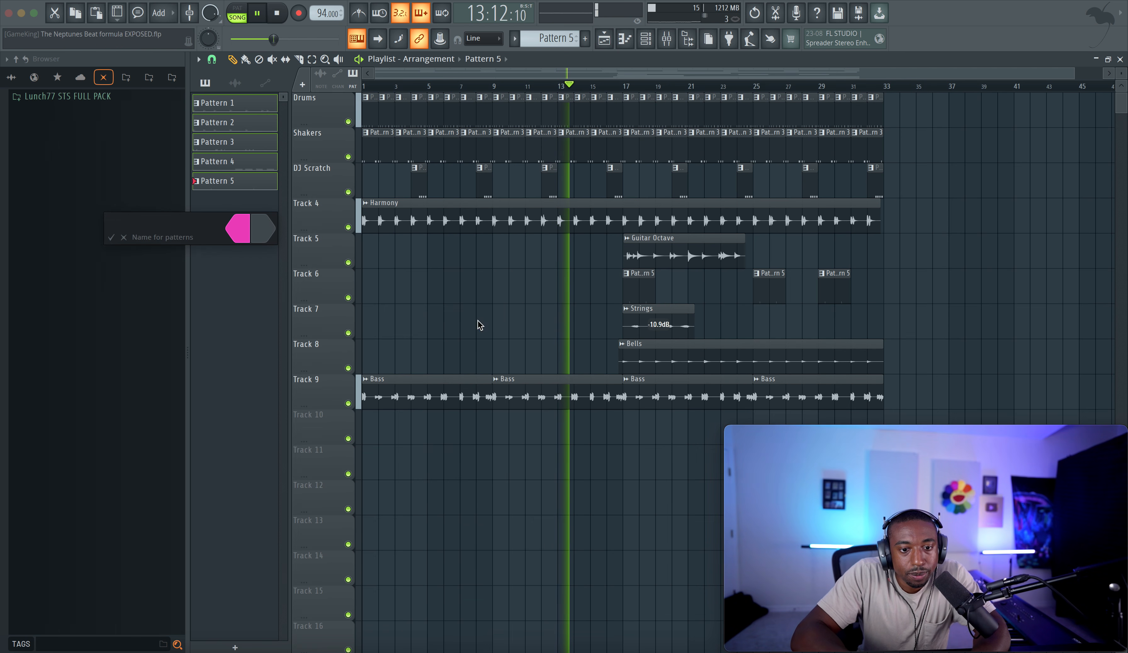
Set the pattern gradient's second color to Deep Sky Blue (#55A7DD) and apply it to Patterns 1 to 5
left_click(263, 235)
left_click(359, 382)
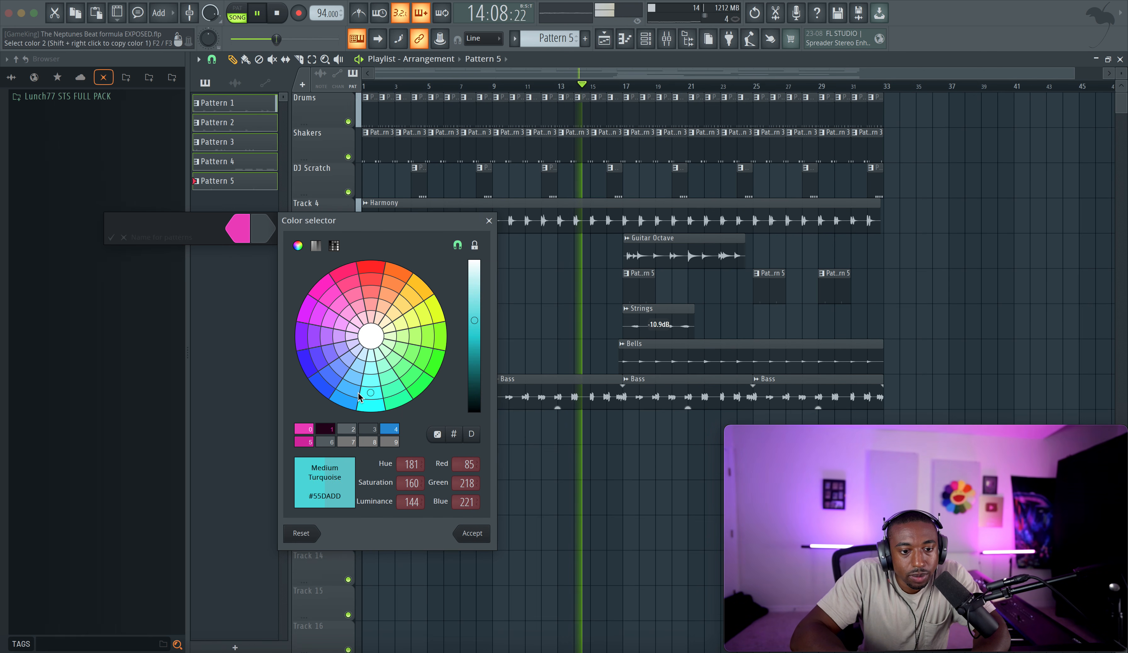
key("Return")
key("Return")
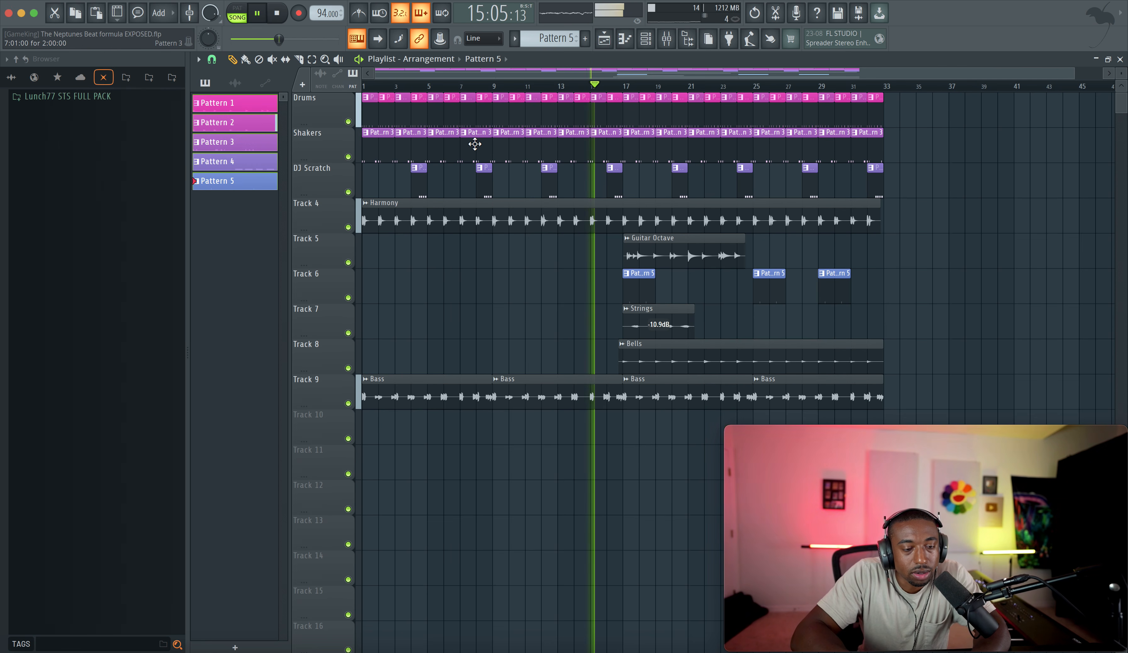
Apply a bright pink to Deep Sky Blue (#55A7DD) gradient to all audio clips from Harmony to Bass
left_click(234, 83)
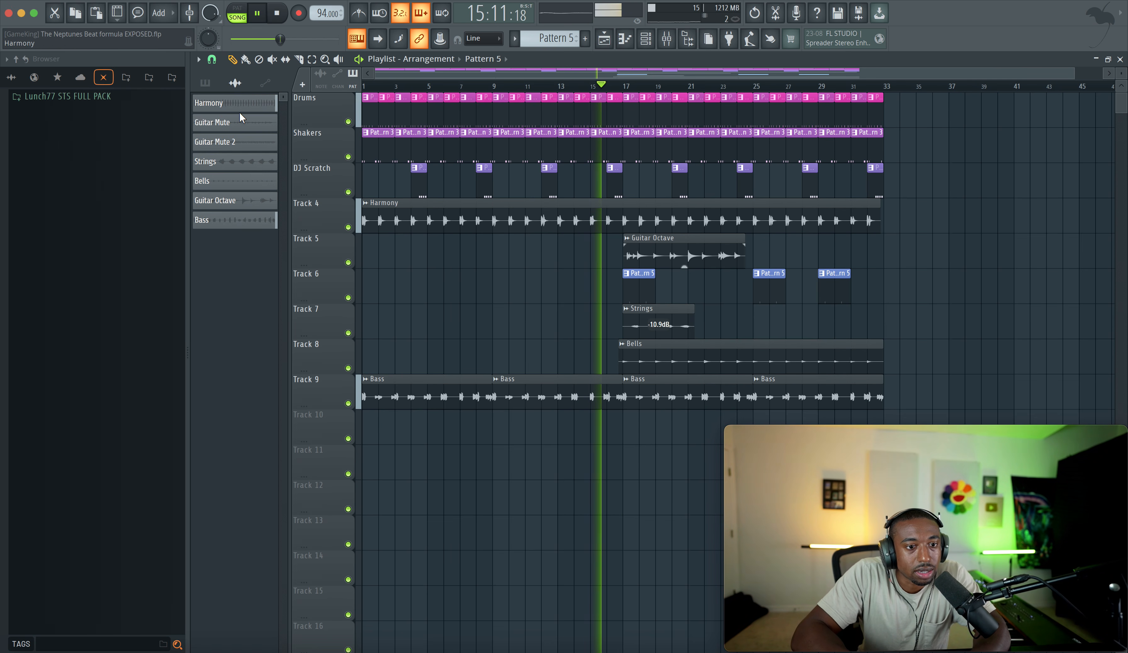
right_click(241, 217)
left_click(267, 265)
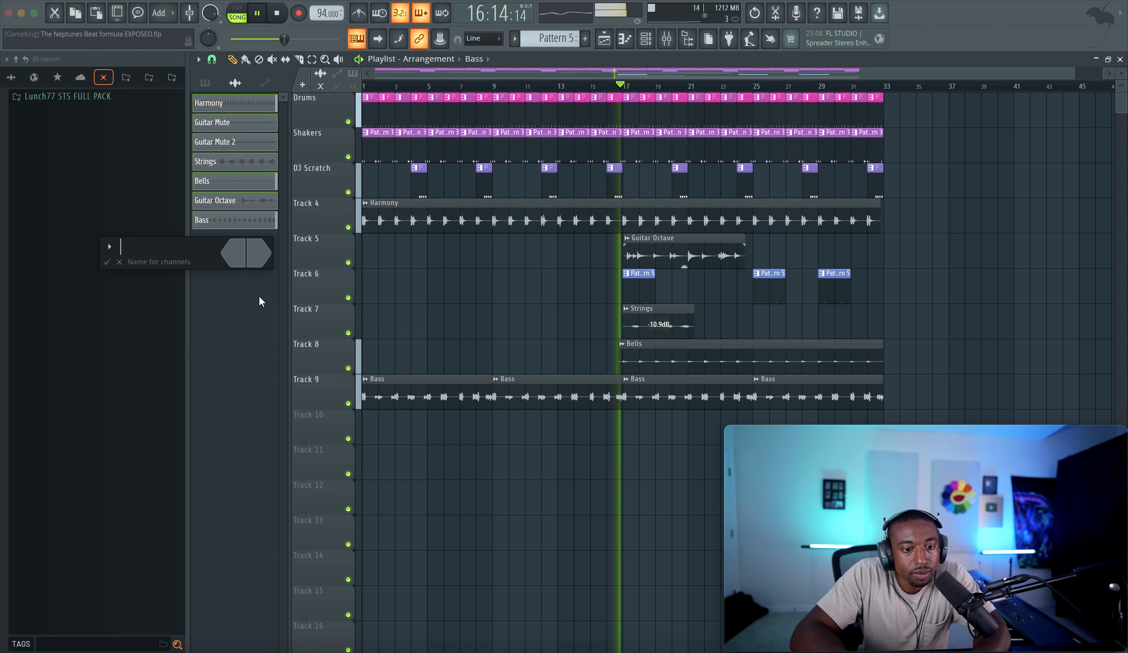
left_click(244, 260)
left_click(307, 454)
key("Return")
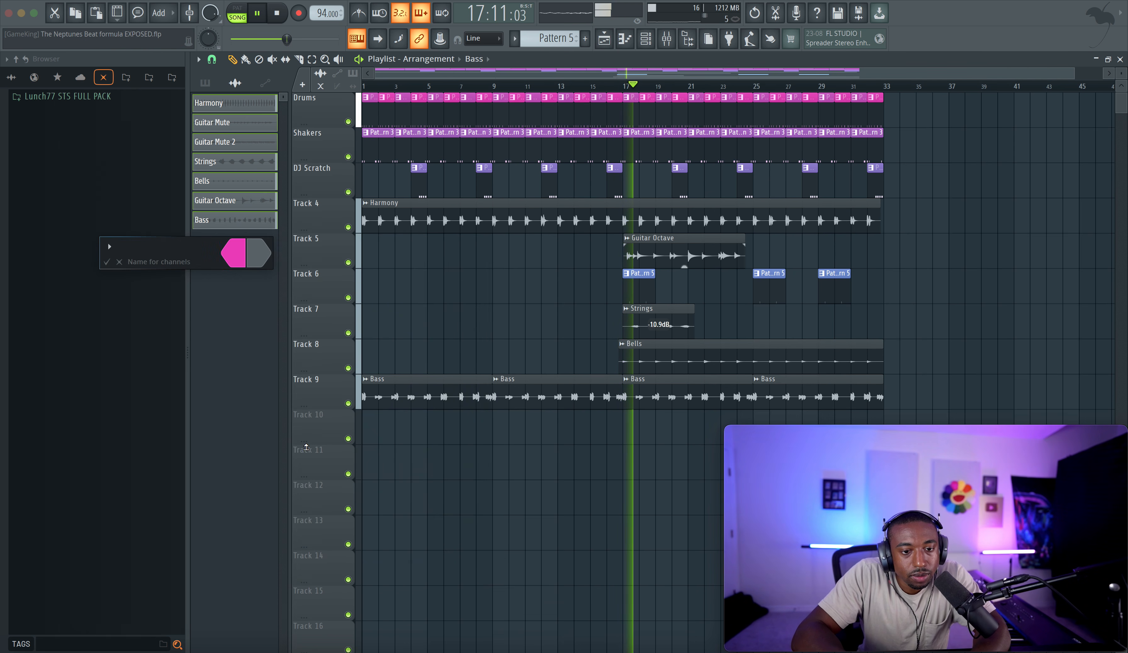
left_click(263, 261)
left_click(321, 453)
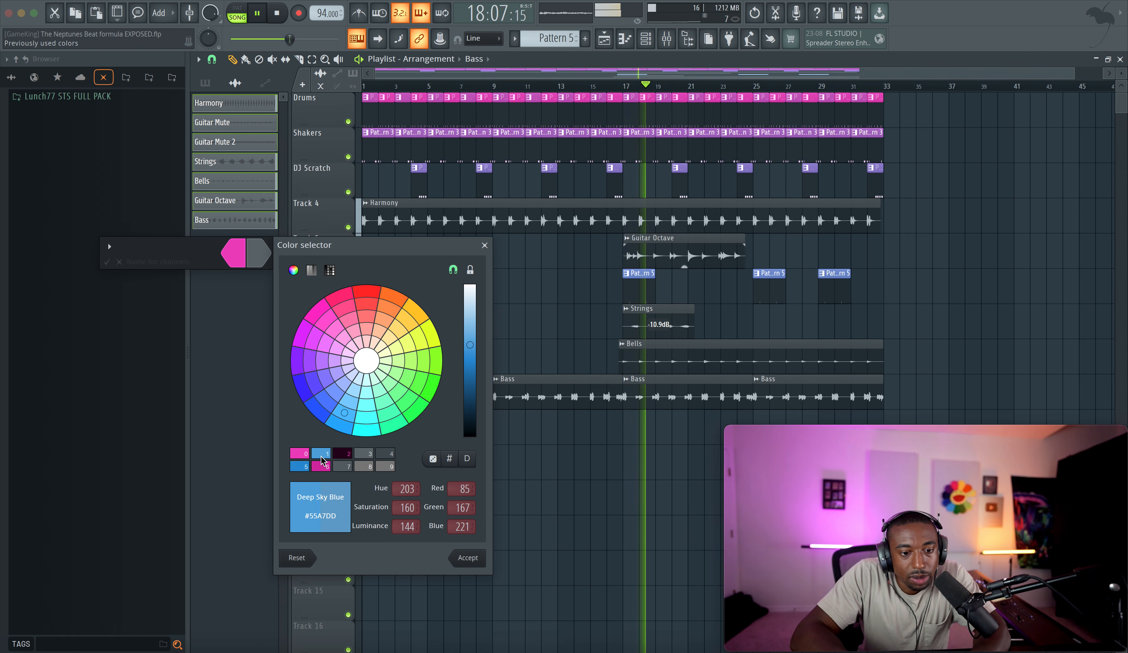
key("Return")
key("Return")
Save the project and play the colored arrangement from bar 1
key("space")
key("super+s")
left_click(528, 85)
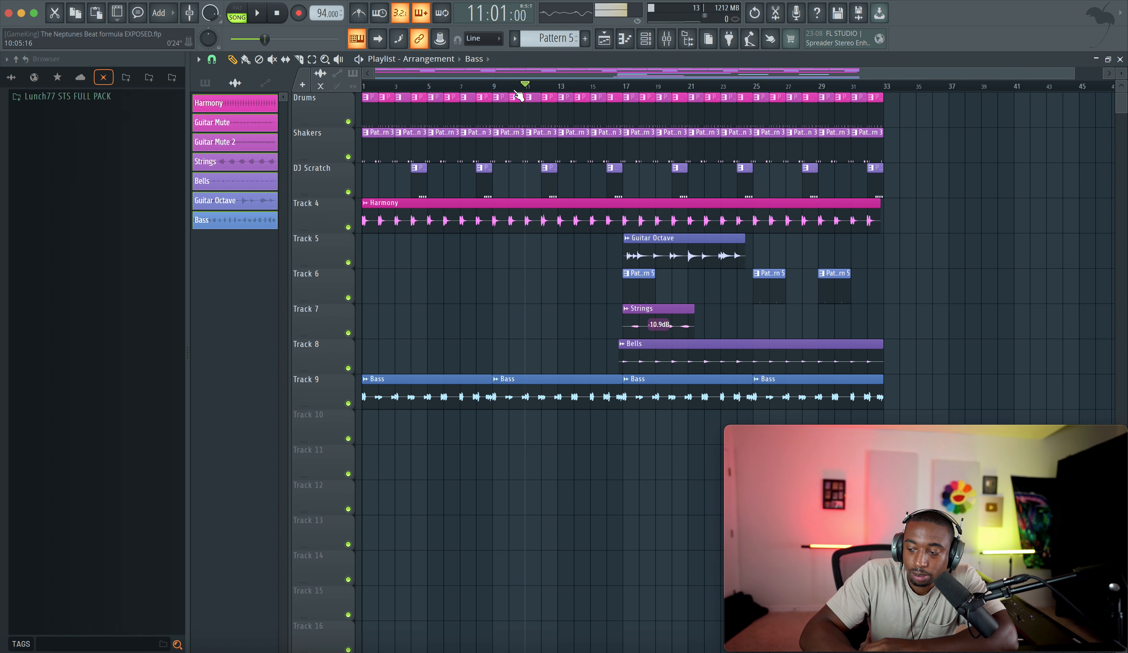
left_click_drag(510, 87, 495, 87)
left_click(283, 16)
key("space")
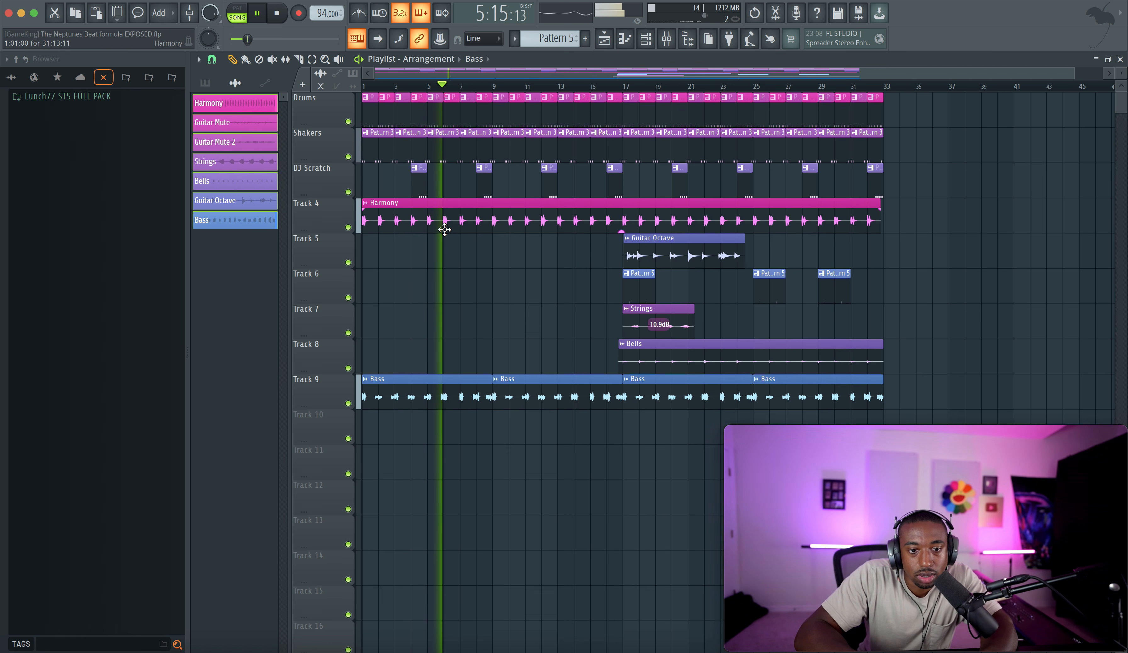
key("space")
Slice the Harmony clip on Track 4 at bars 5 and 9 and delete the section between the cuts
scroll(440, 209, "up", 5)
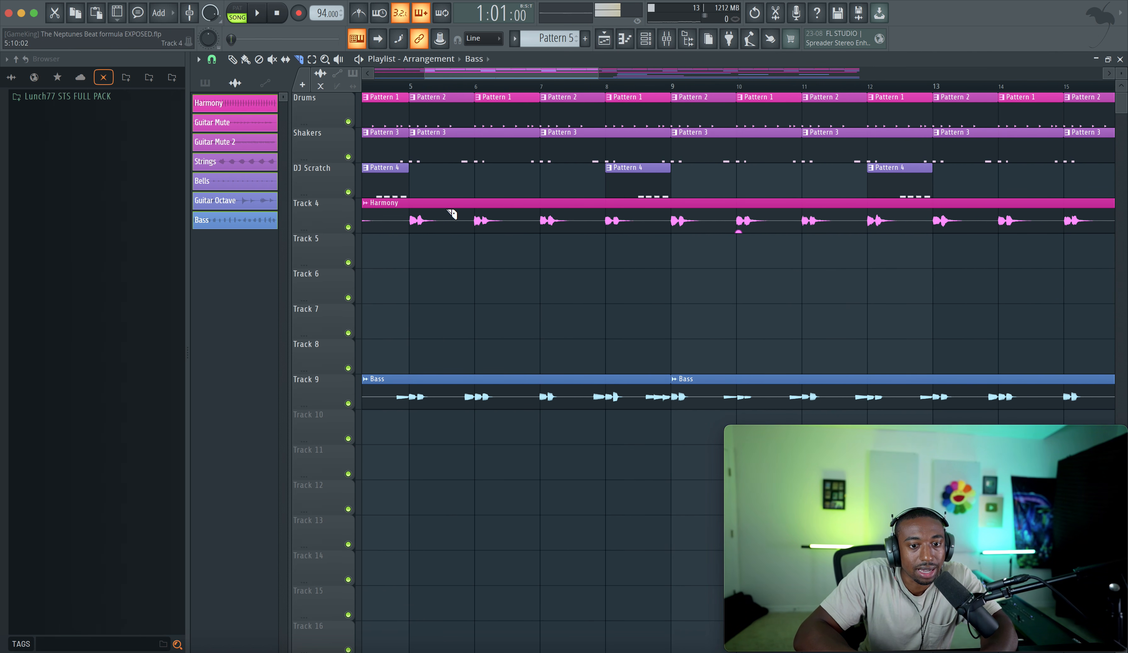
left_click(410, 220)
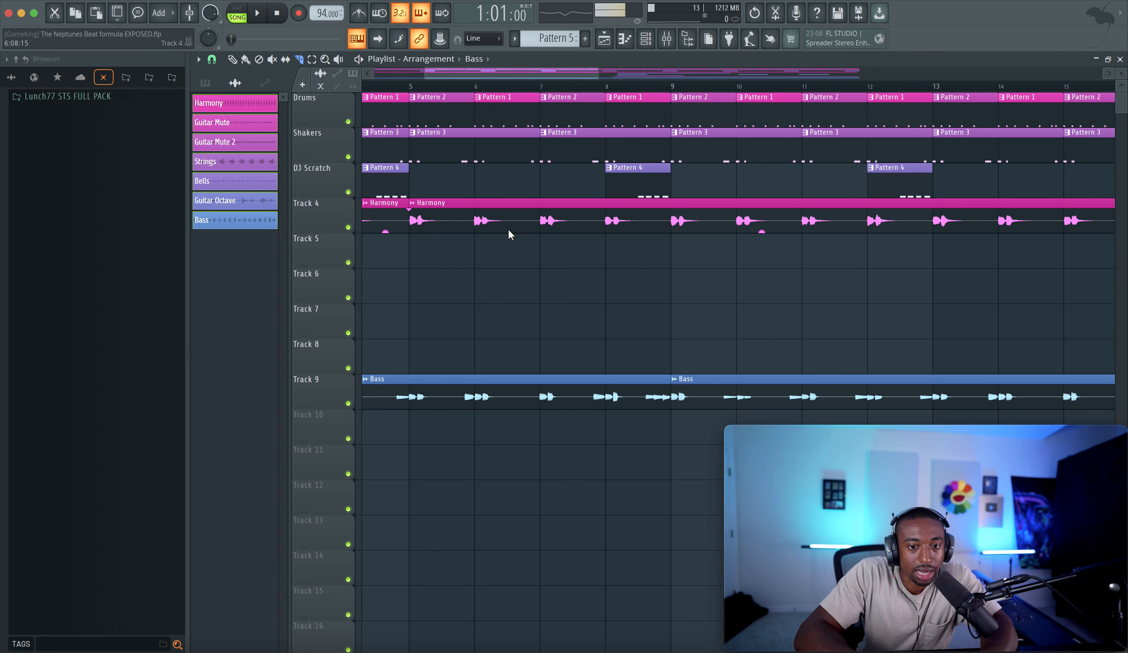
left_click(634, 229)
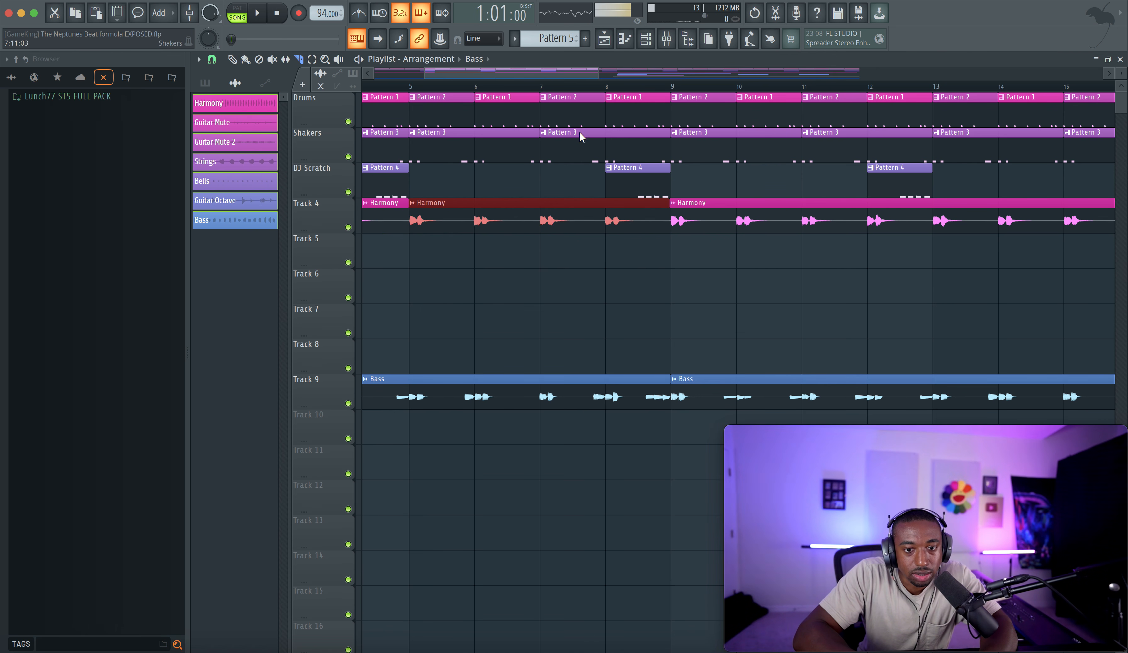
left_click(601, 87)
key("space")
key("space")
scroll(546, 164, "down", 3)
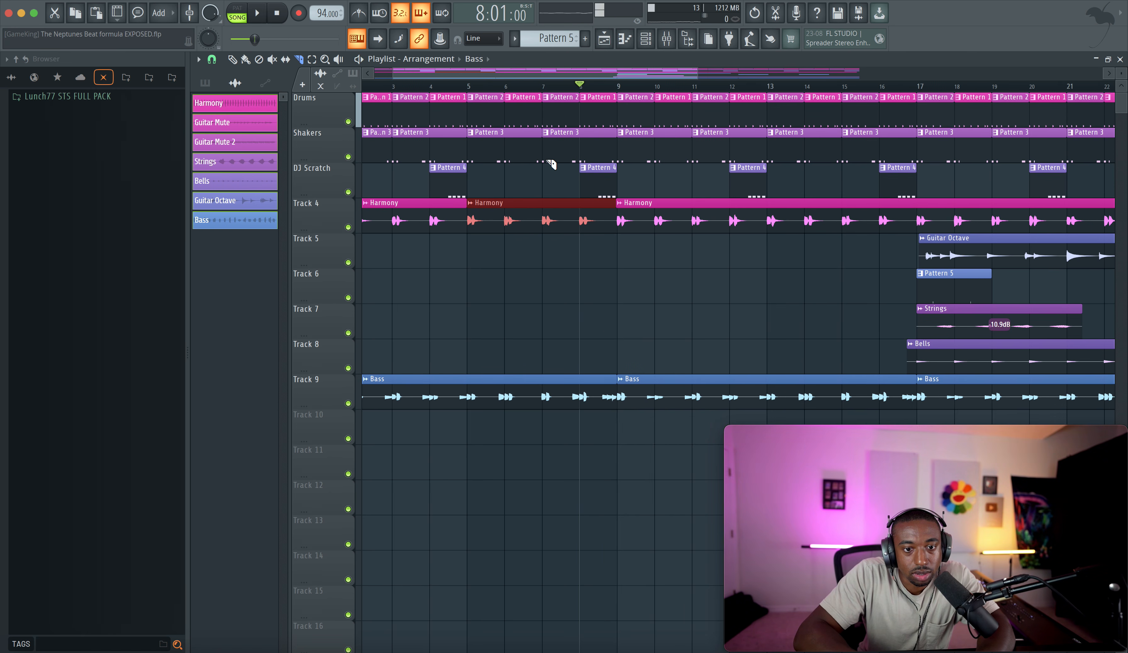
right_click(547, 226)
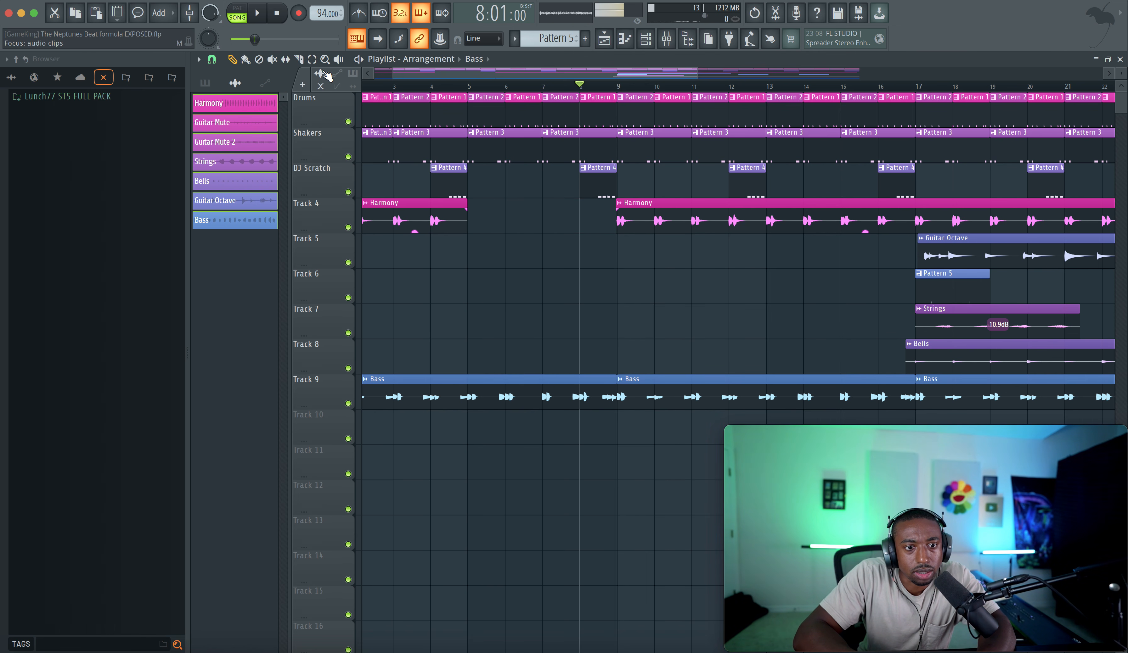
Play from bar 8, slice the Harmony clip at bars 13 and 17, and delete the section between them
left_click(298, 59)
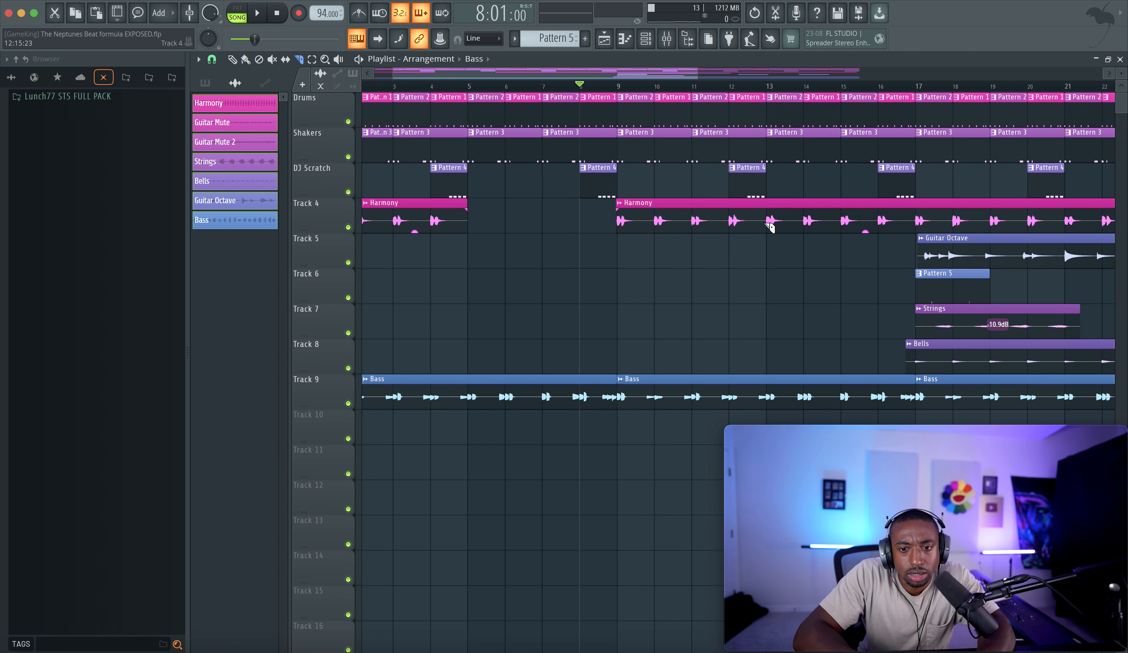
key("space")
left_click_drag(764, 220, 764, 243)
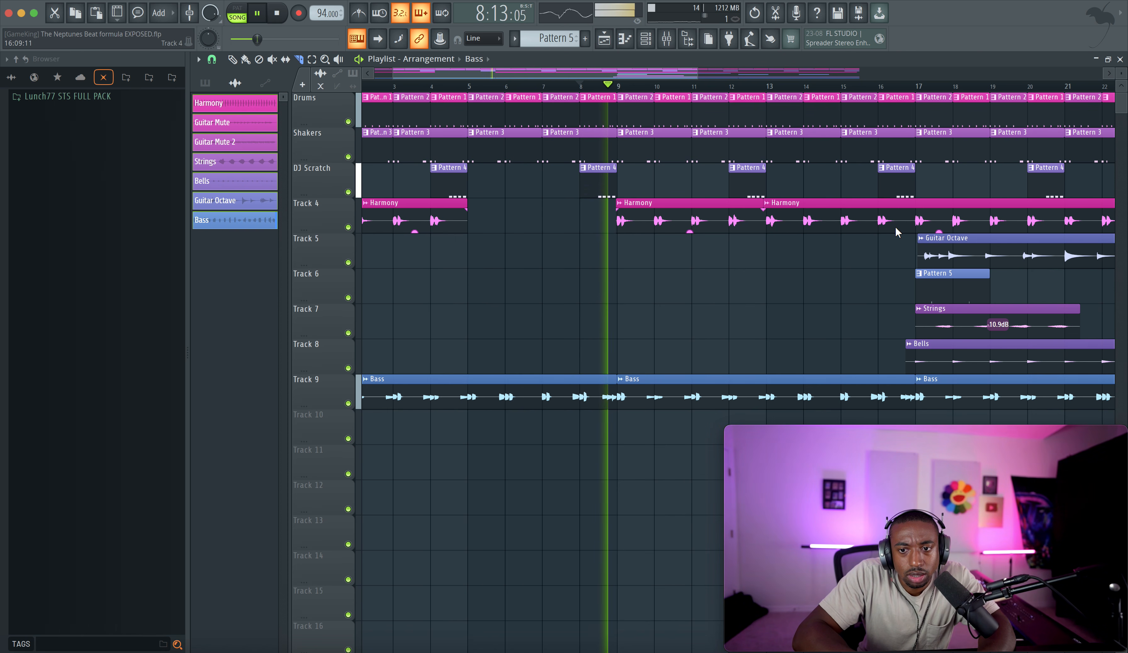
left_click_drag(916, 222, 916, 233)
left_click(895, 225, "super")
key("Delete")
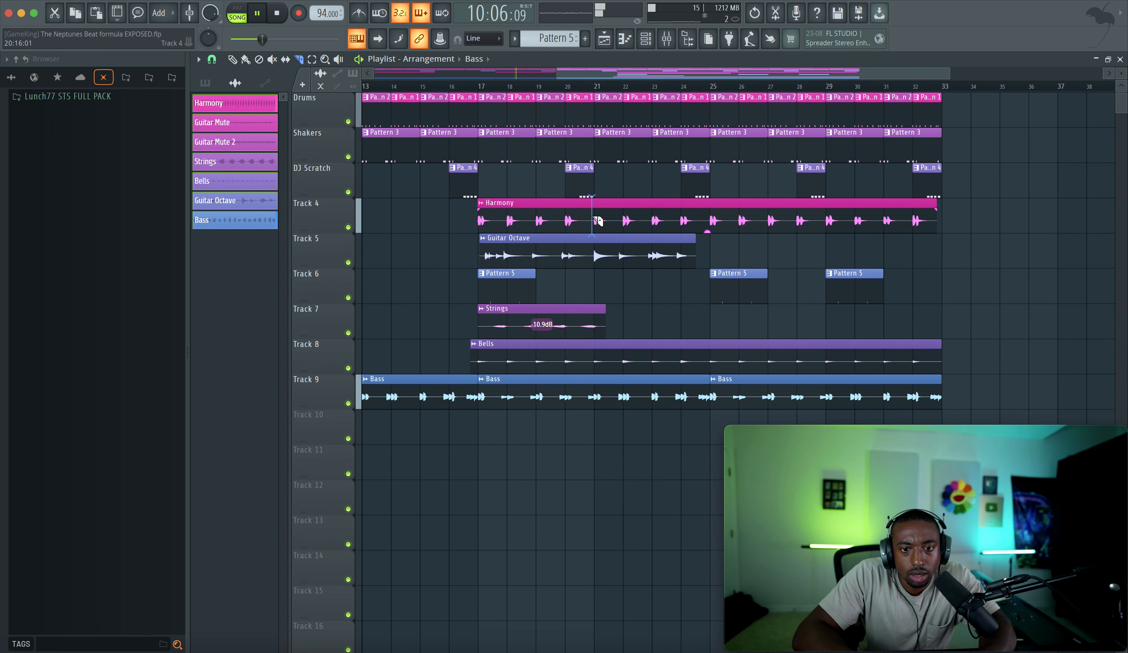
Slice the Harmony clip at bars 21 and 25 and remove the four bars in between
left_click_drag(597, 220, 597, 226)
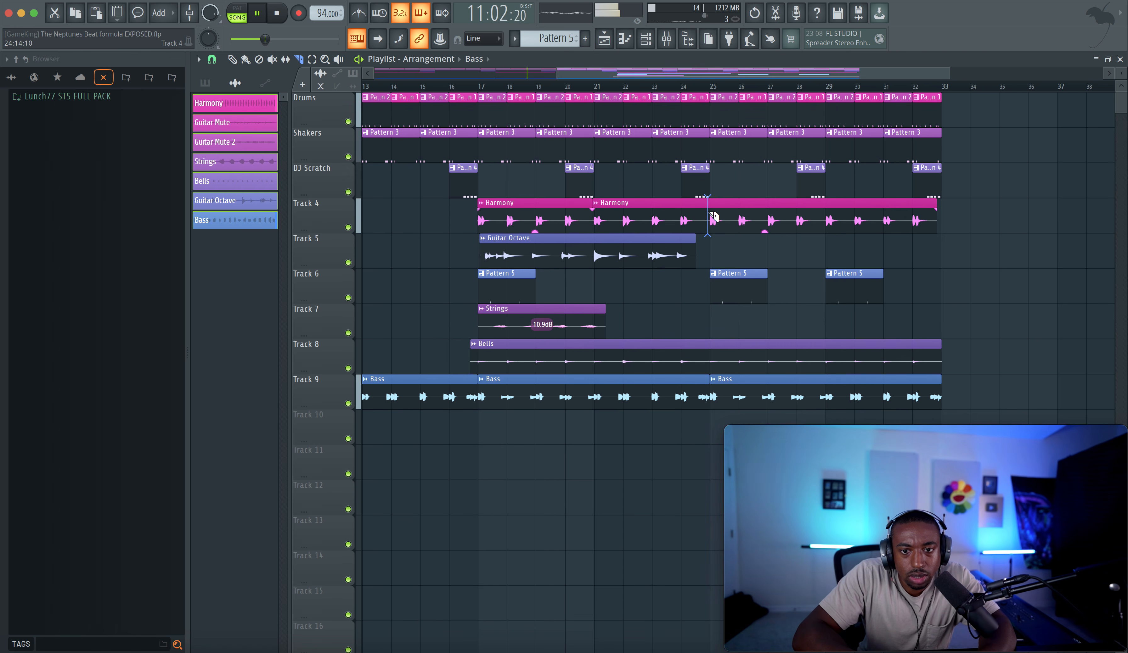
left_click_drag(709, 214, 709, 225)
left_click(668, 222, "super")
key("Delete")
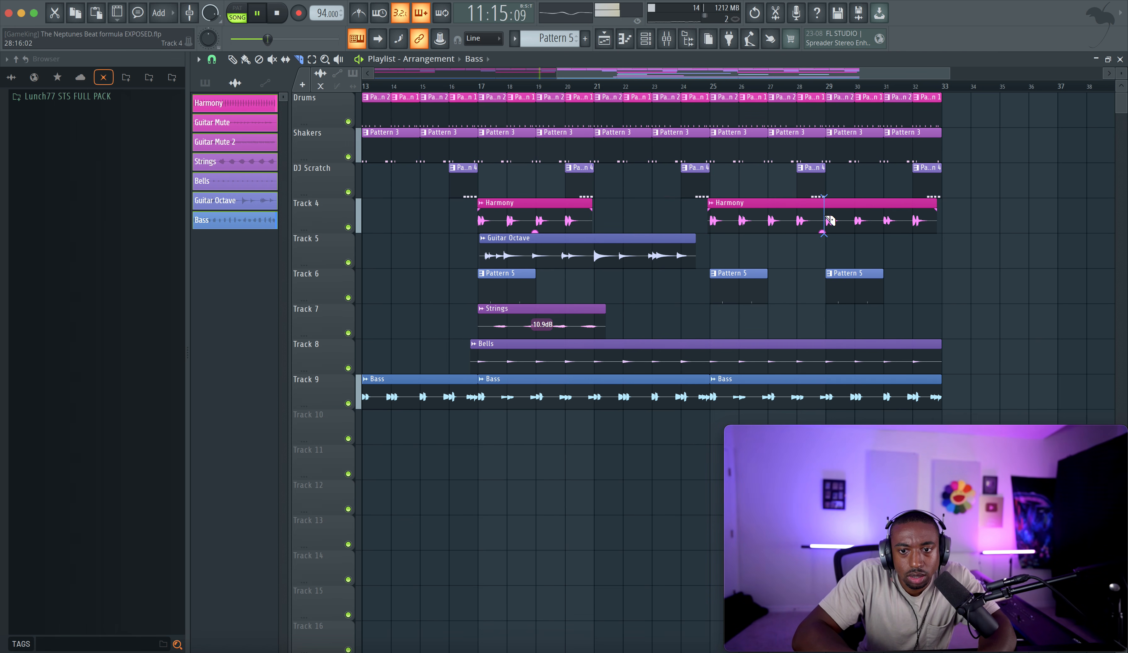
Slice the Harmony clip on Track 4 at bar 29, delete the section after the cut, and stop playback
left_click_drag(830, 220, 829, 225)
left_click(911, 224, "super")
key("Delete")
key("space")
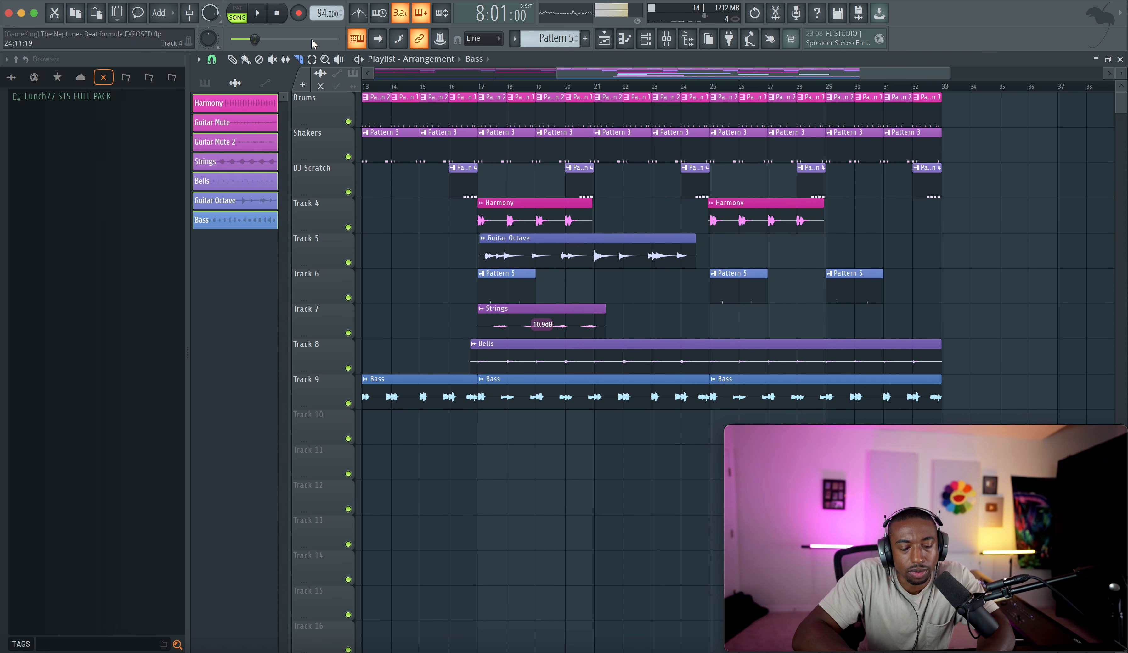
Select the Harmony input track in the mixer and play the arrangement from bar 1 into bar 17
left_click(277, 13)
key("F9")
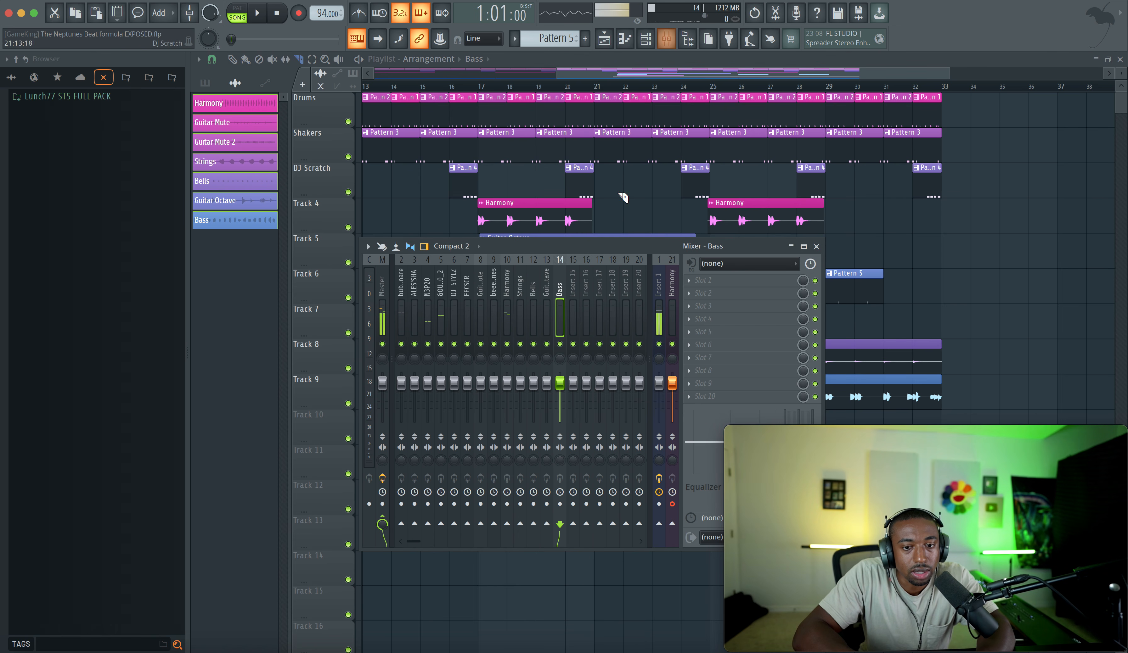
left_click(662, 300)
key("F9")
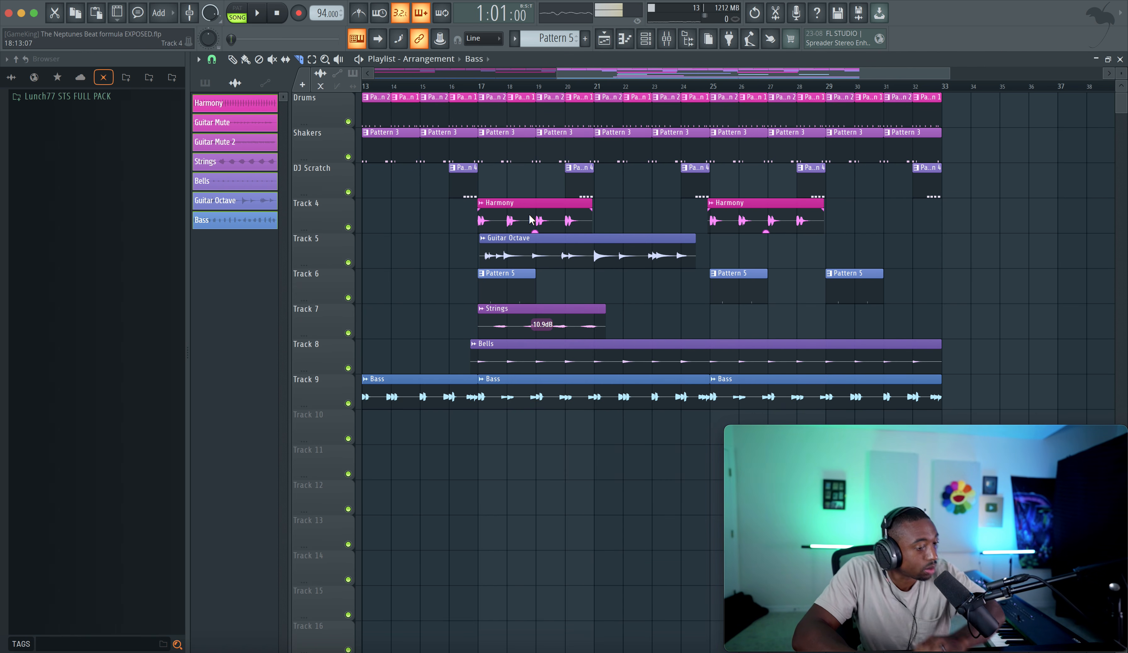
key("space")
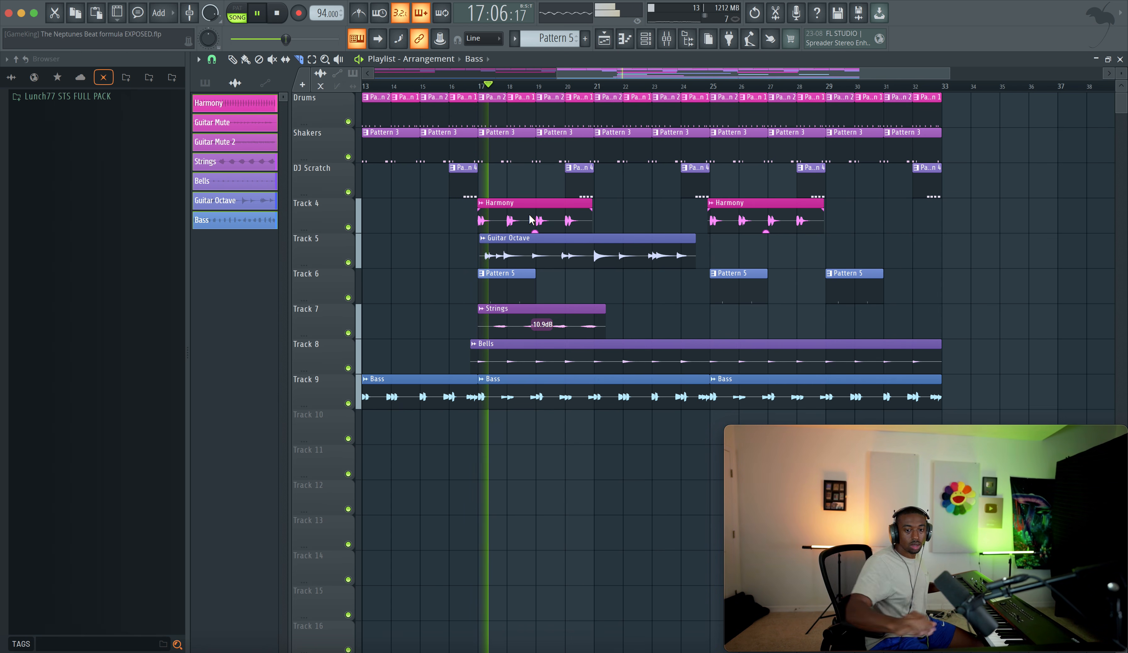
key("space")
Set the playback position to bar 4 and show the mixer with the Harmony input track
scroll(447, 153, "left", 4)
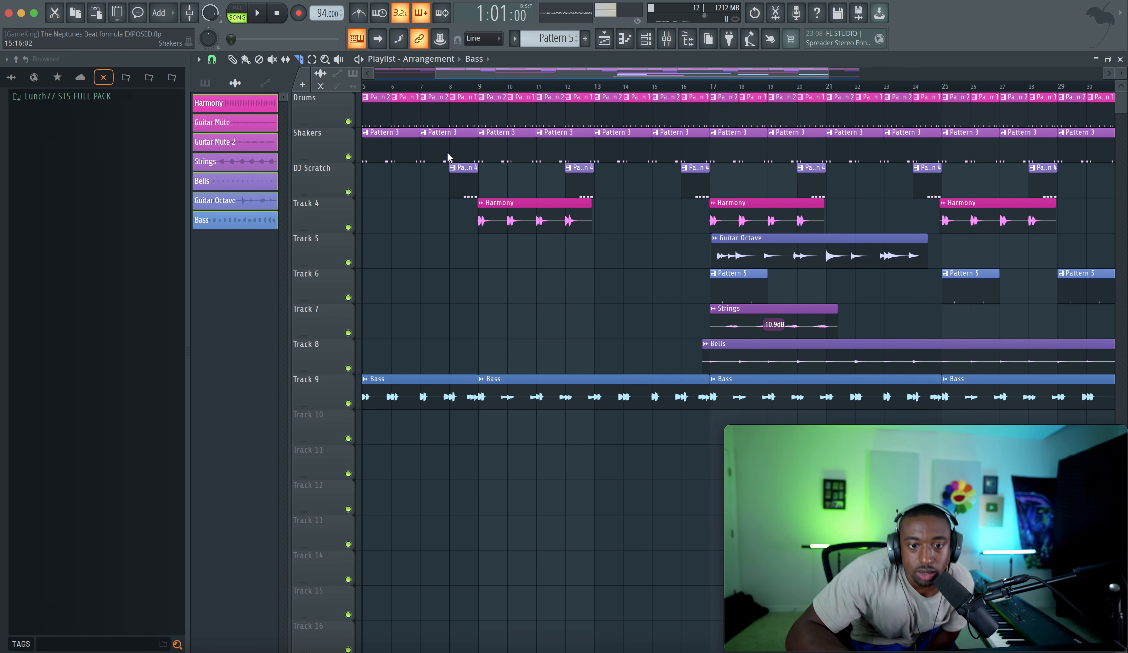
scroll(448, 156, "left", 2)
left_click(449, 86)
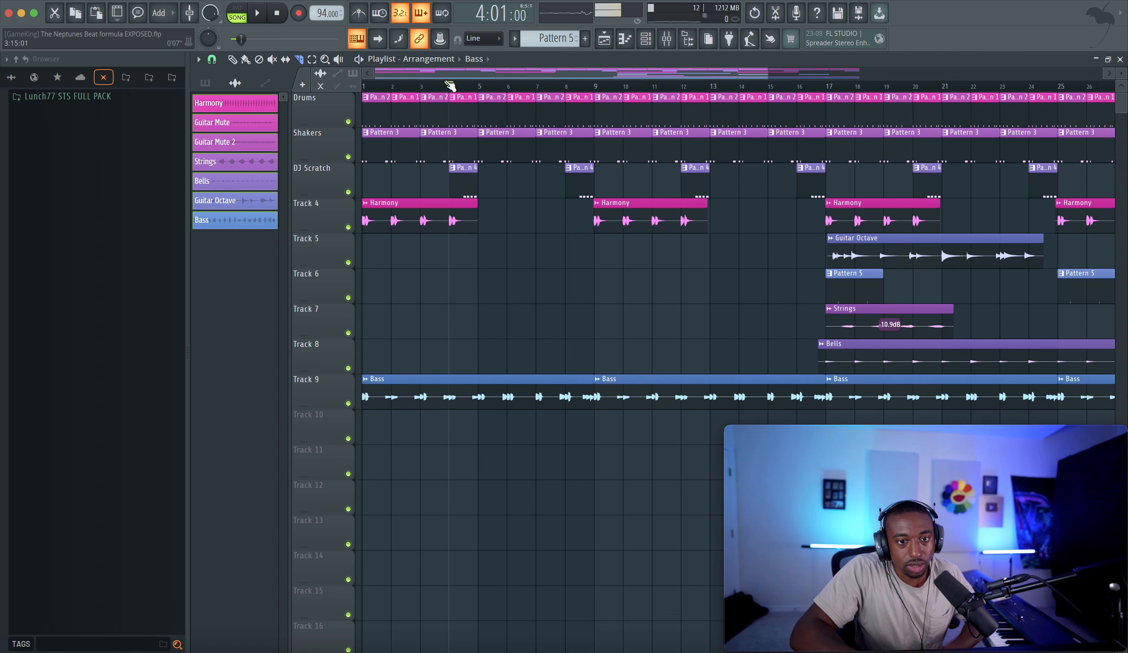
left_click(666, 39)
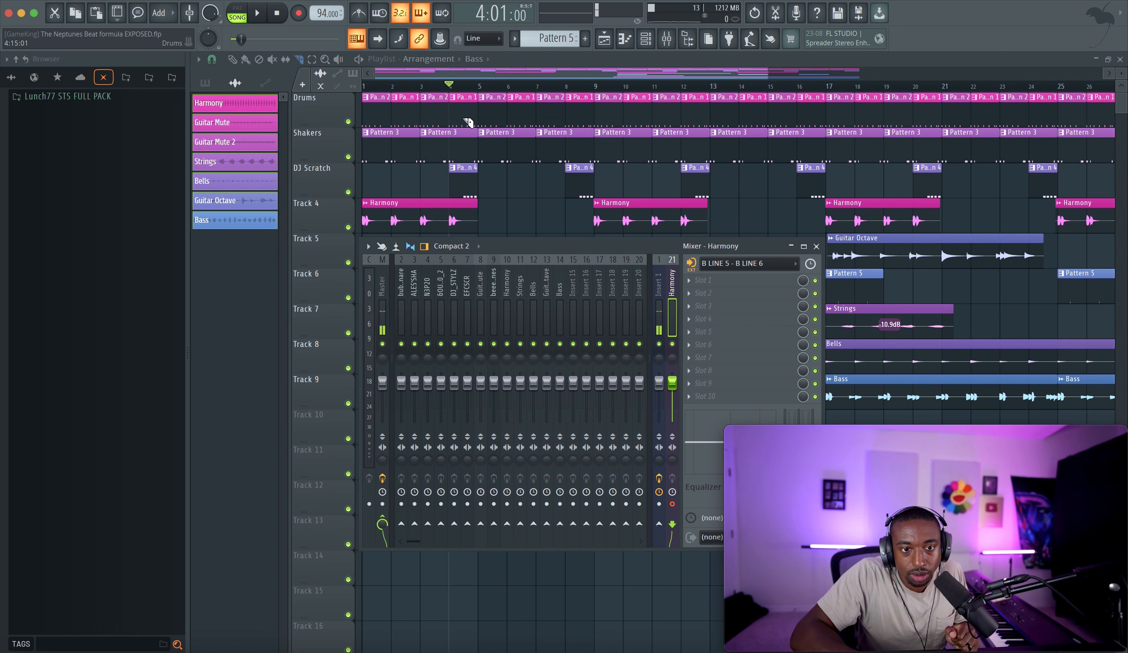
Record a new harmony audio take into the playlist from bar 4 to the end of bar 8
left_click(298, 13)
left_click(541, 221)
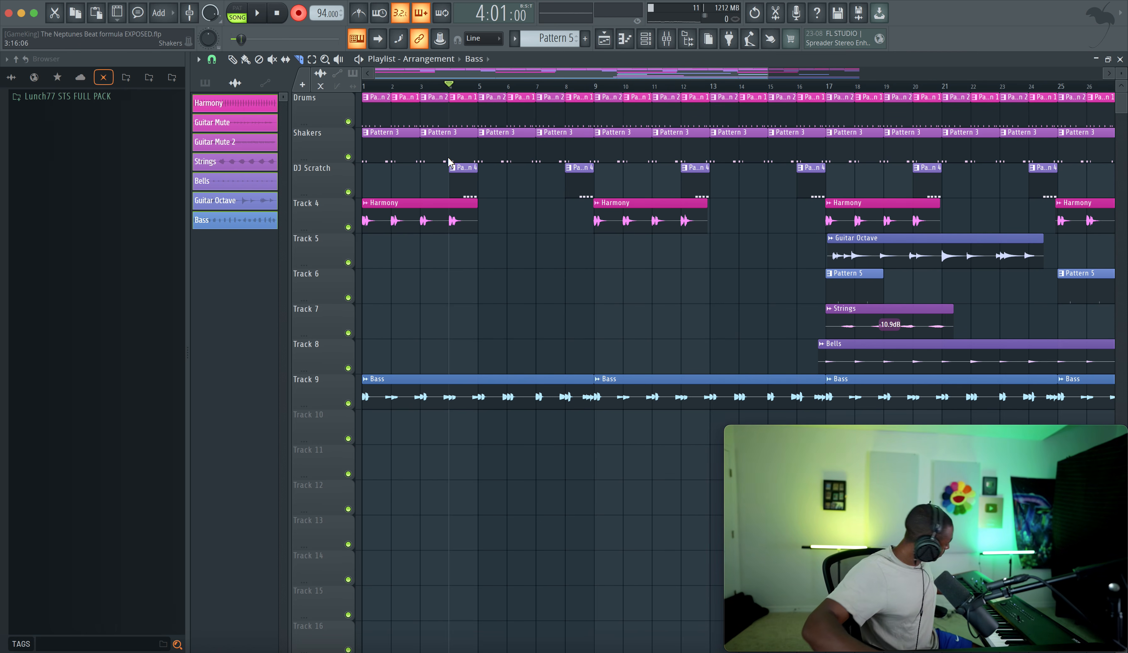
key("space")
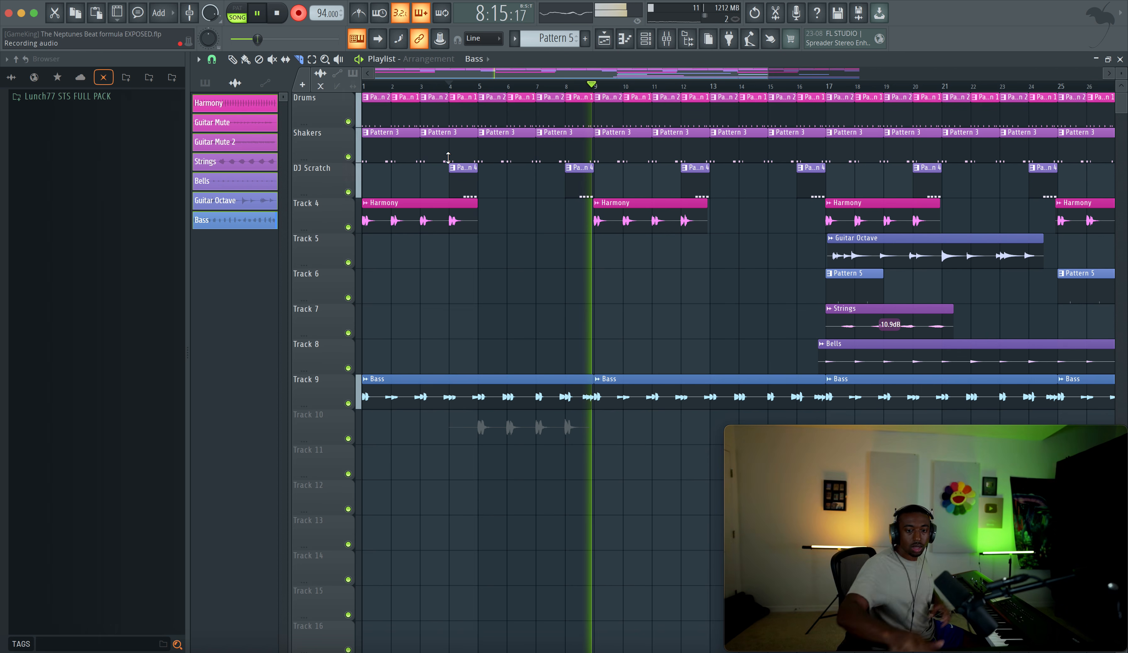
key("space")
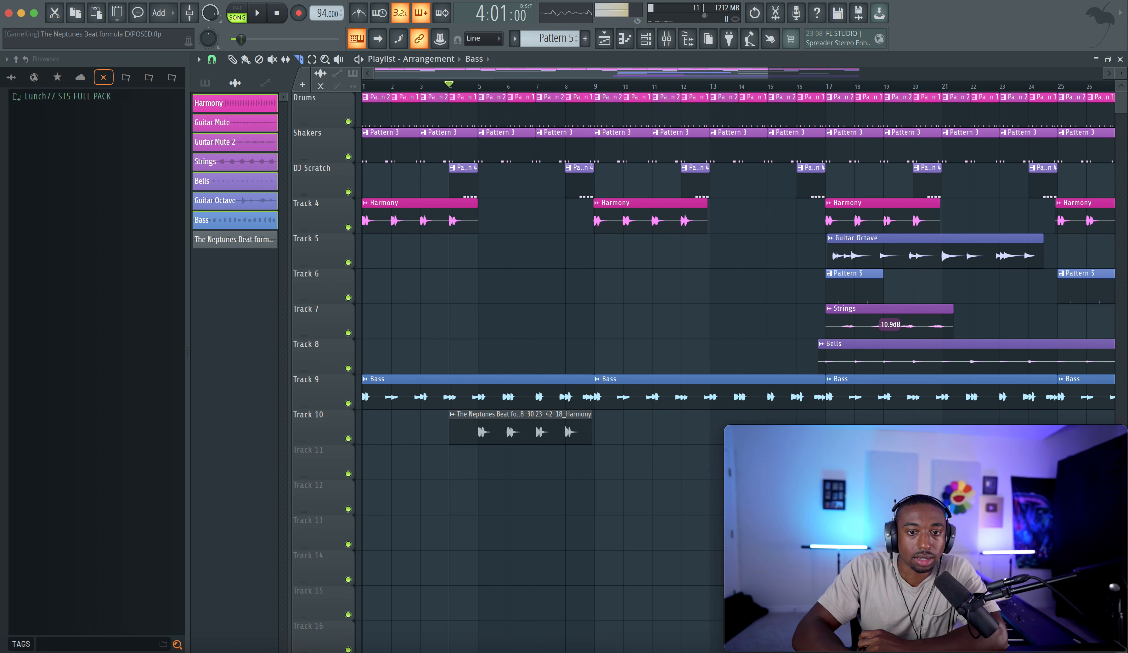
Place notes D6, F#6, B6 and A5 at the start of bar 1 in the beeeyuw neptunes piano roll
left_click(646, 38)
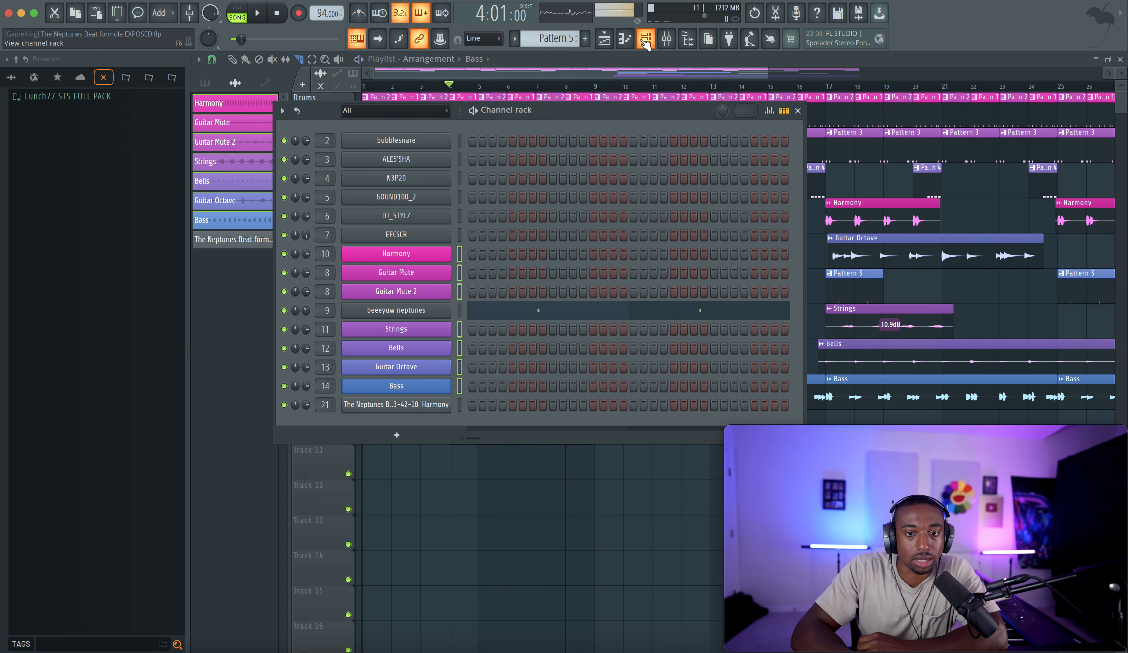
left_click(497, 311)
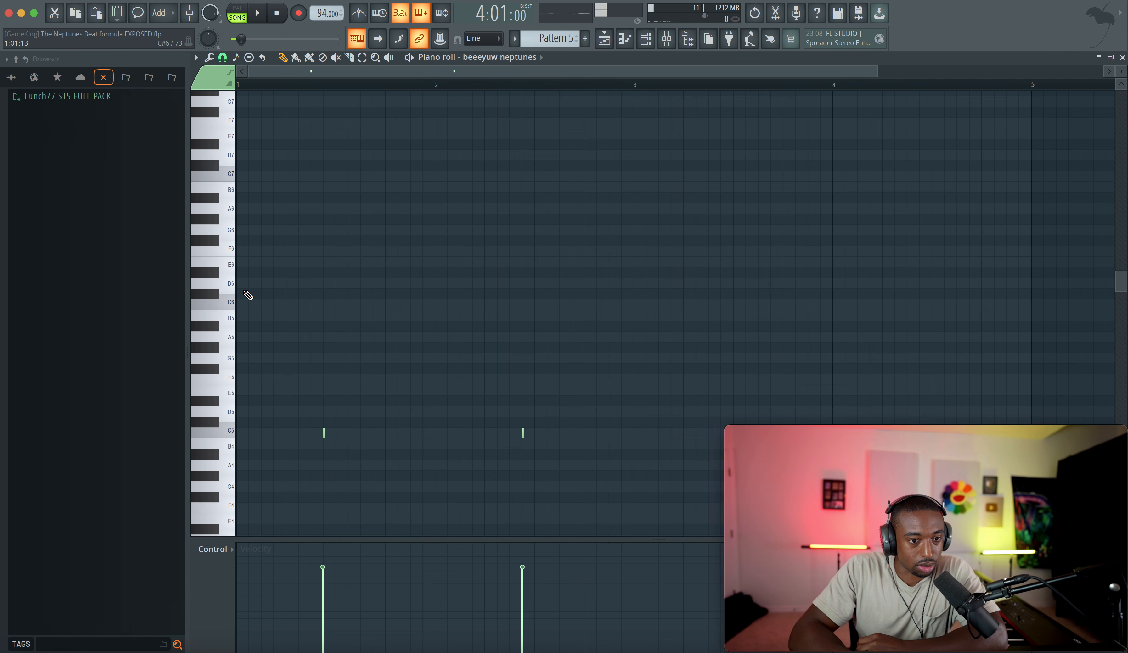
left_click(247, 283)
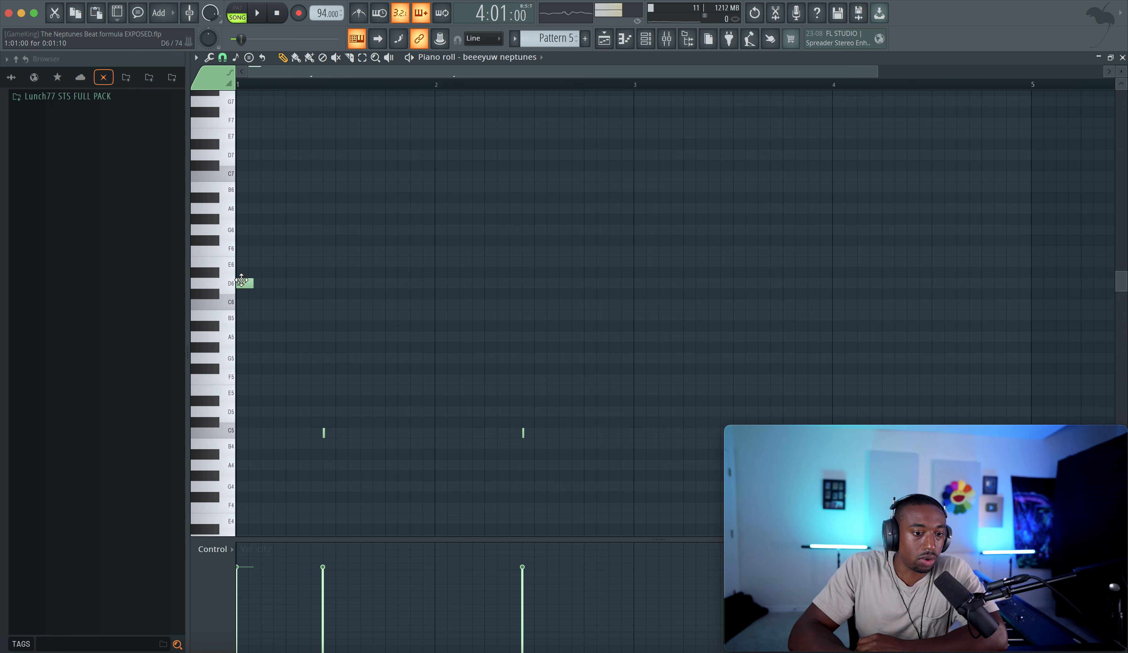
left_click(245, 241)
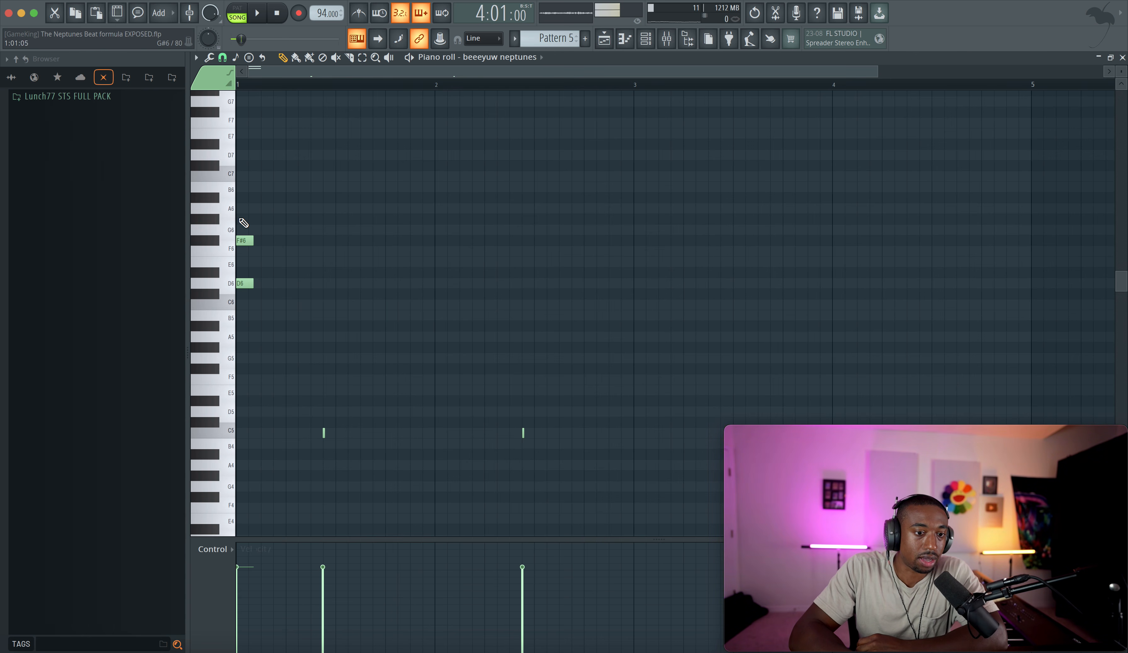
left_click(247, 188)
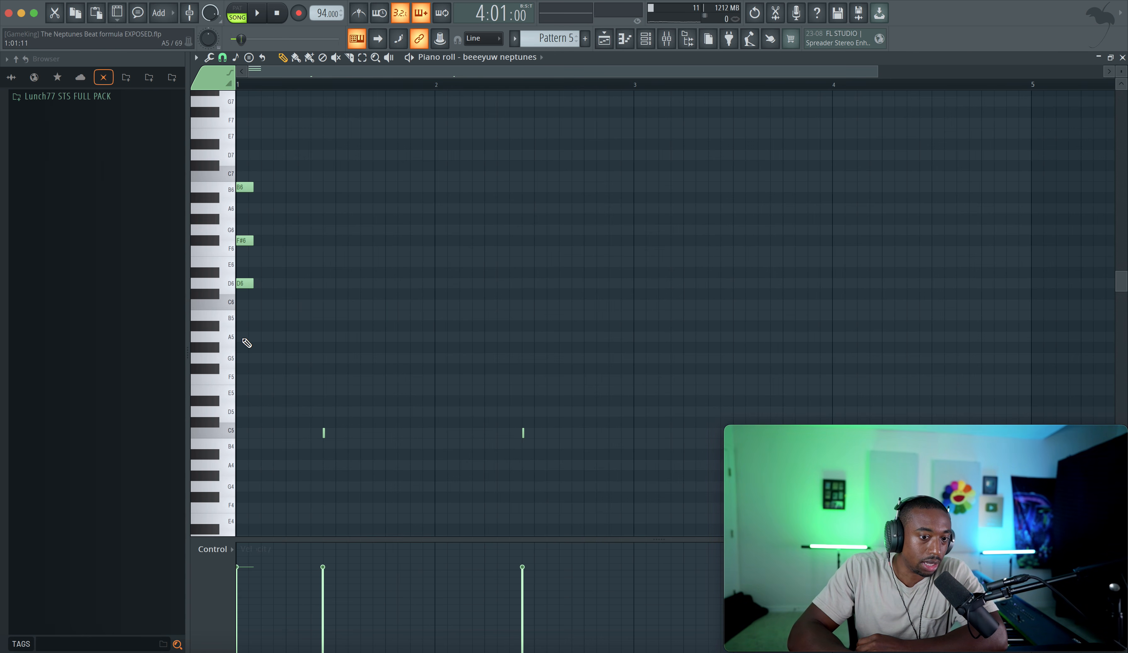
left_click(245, 338)
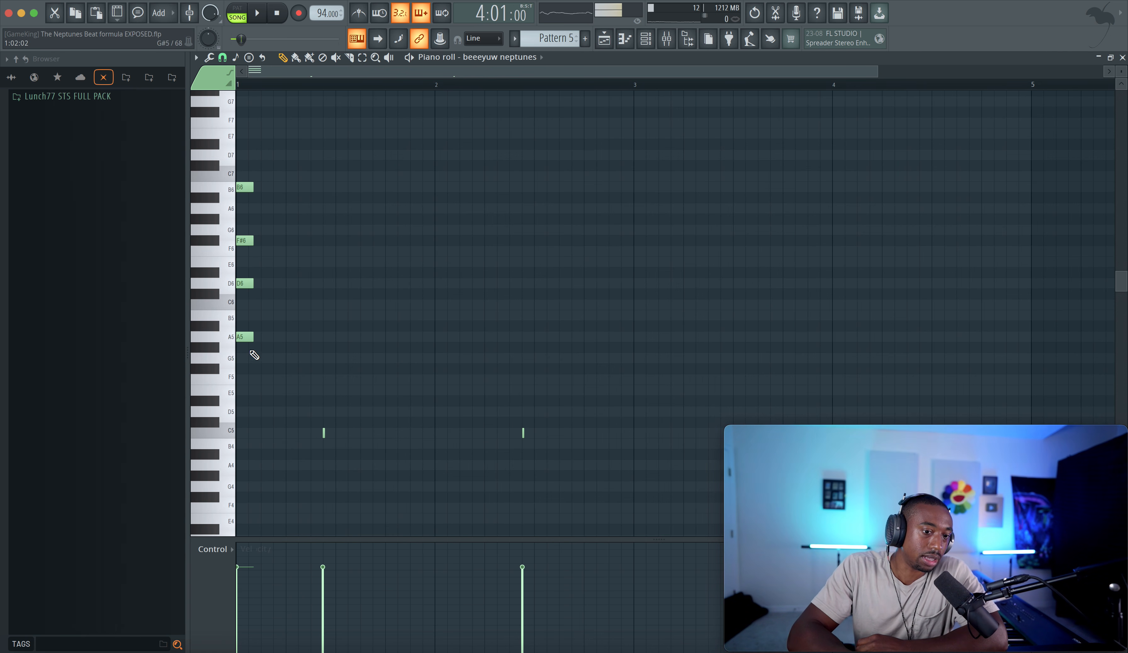
Delete the four stacked notes at the start of the beeeyuw neptunes piano roll
right_click(245, 337)
right_click(246, 283)
right_click(245, 240)
right_click(245, 188)
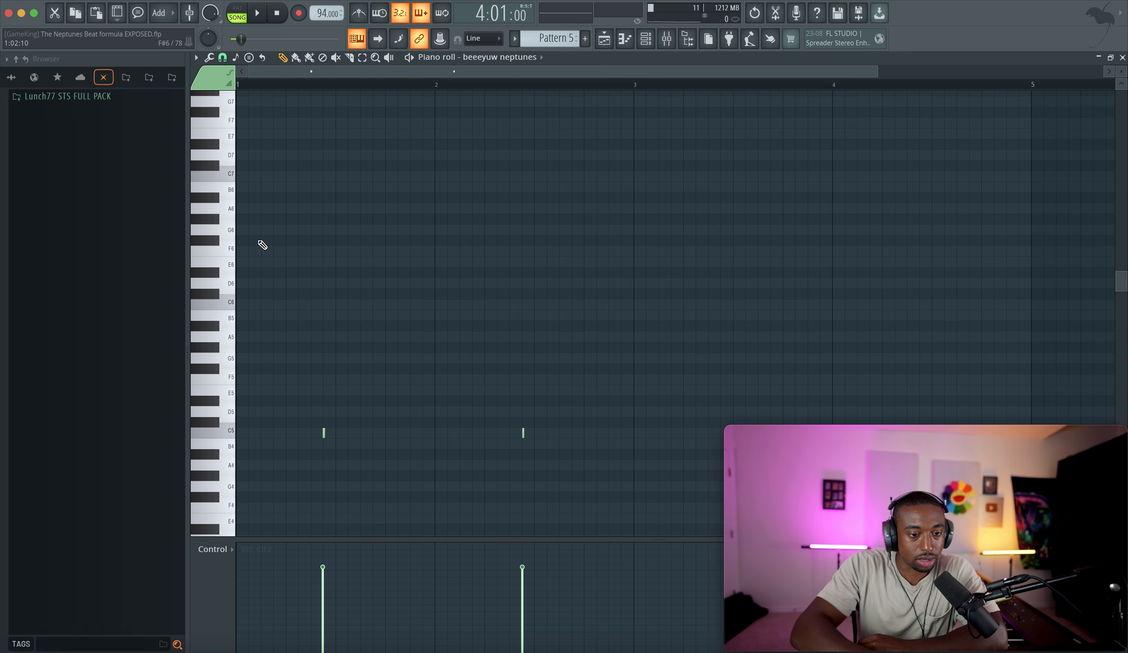
Return to the playlist and move the newly recorded harmony clip up to Track 5, keeping its start at bar 4
left_click(604, 45)
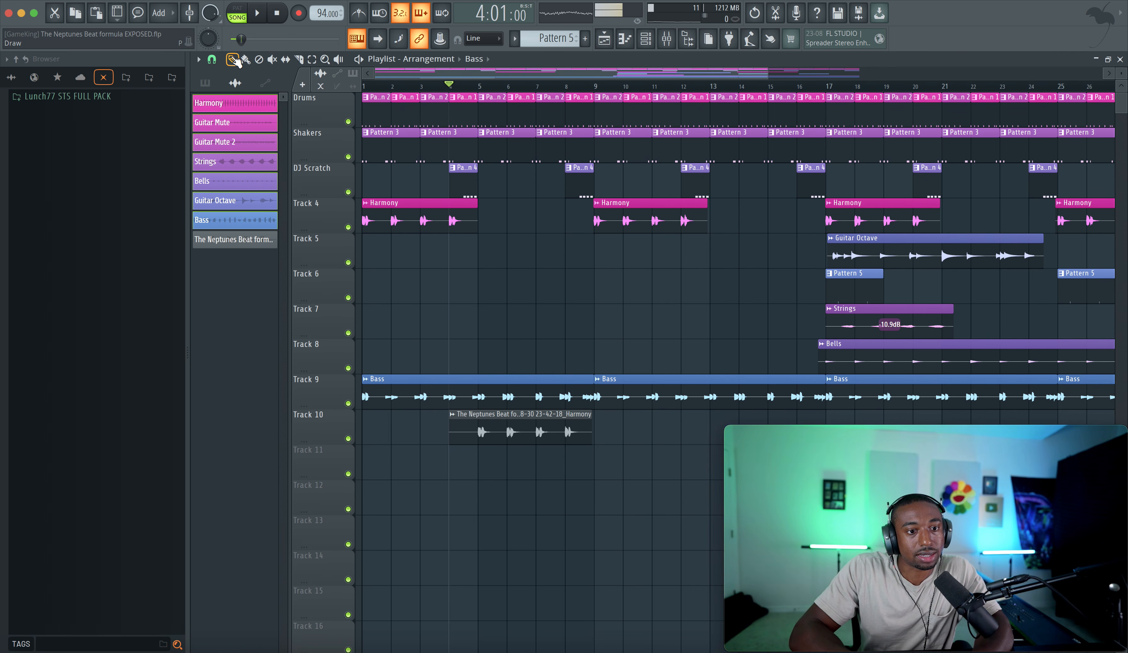
left_click_drag(512, 419, 491, 243)
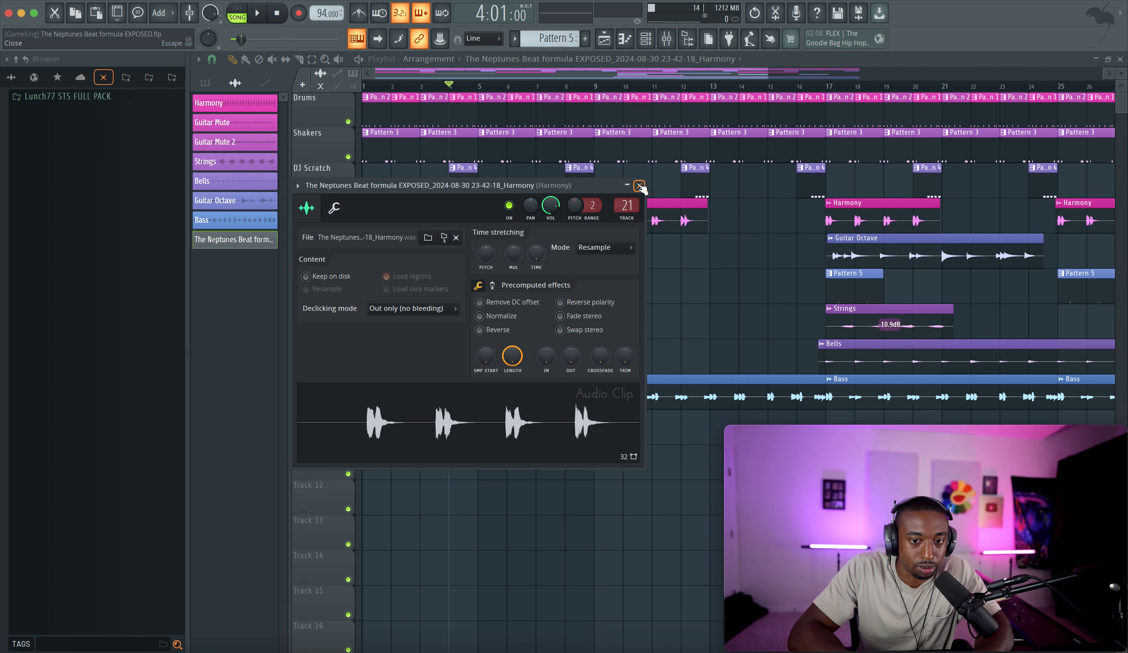
left_click(641, 187)
Compare the channel settings and target mixer tracks of the Harmony clip and the newly recorded clip
double_click(476, 215)
left_click(607, 154)
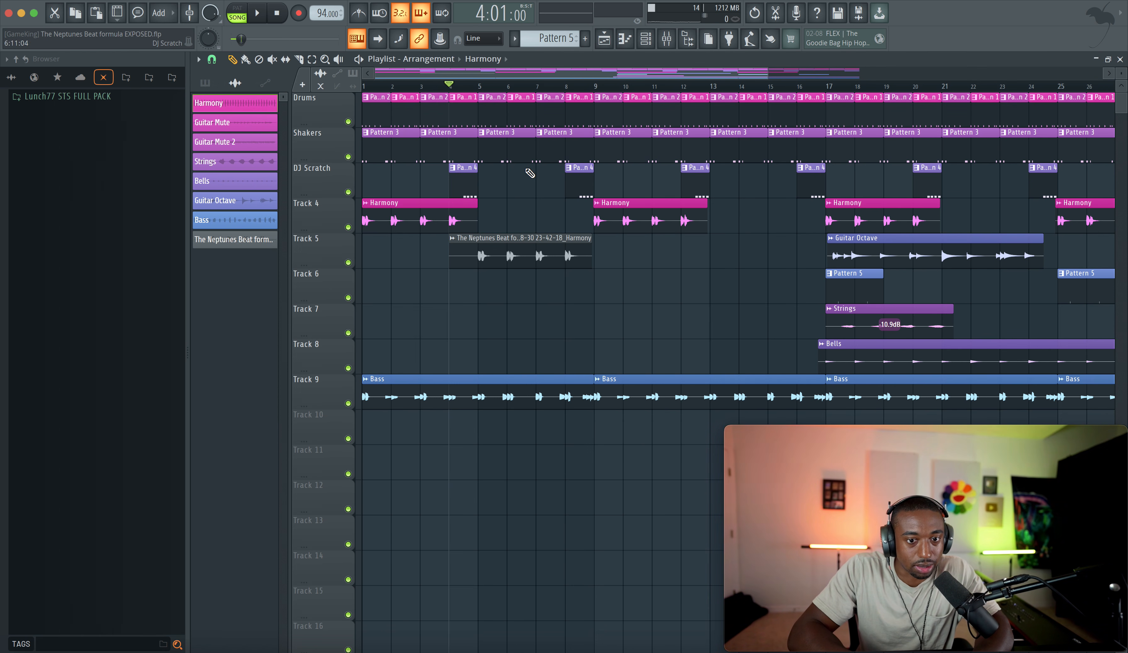
double_click(446, 206)
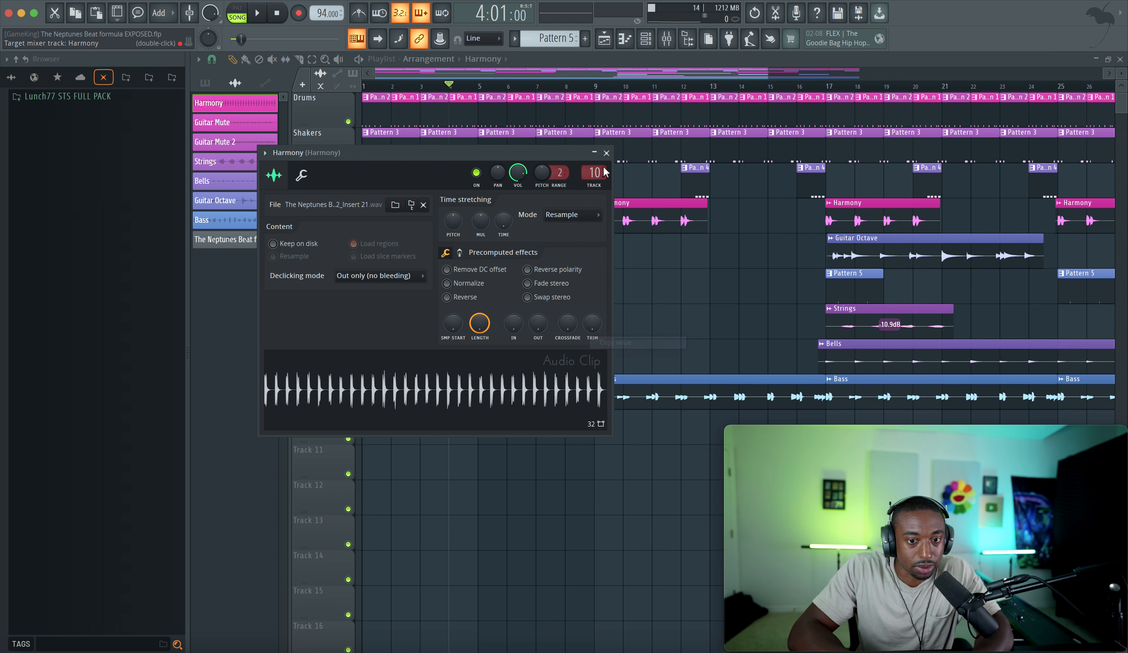
left_click(607, 154)
double_click(529, 241)
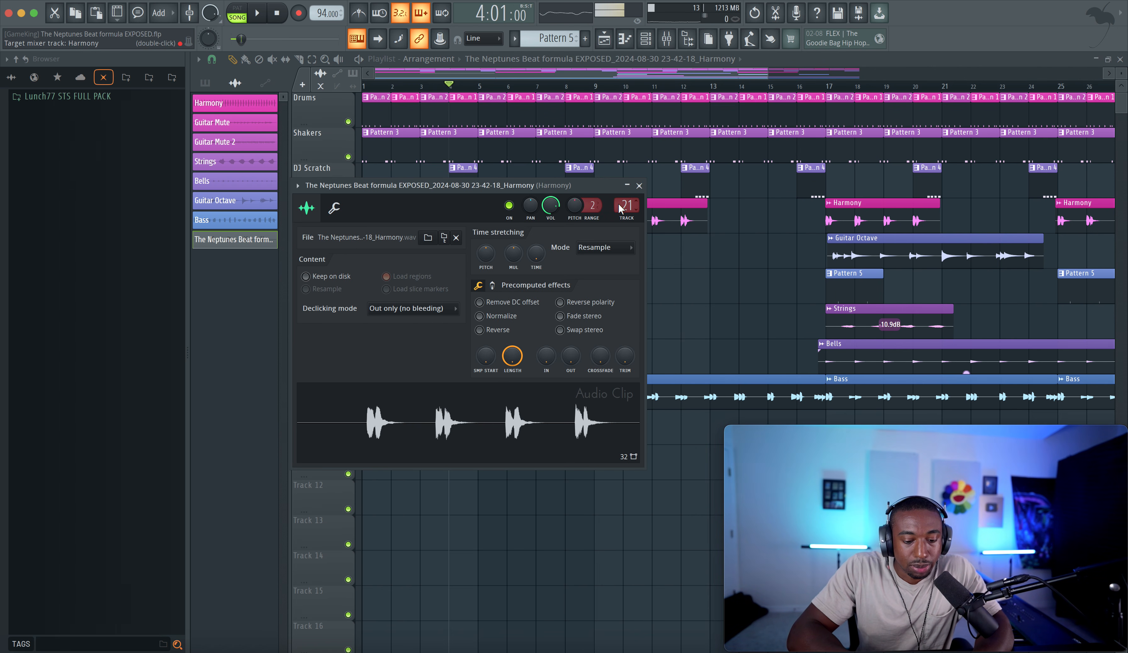
left_click(639, 186)
Start playback and rename the new recording on Track 5 as Harmony 2
key("space")
right_click(451, 244)
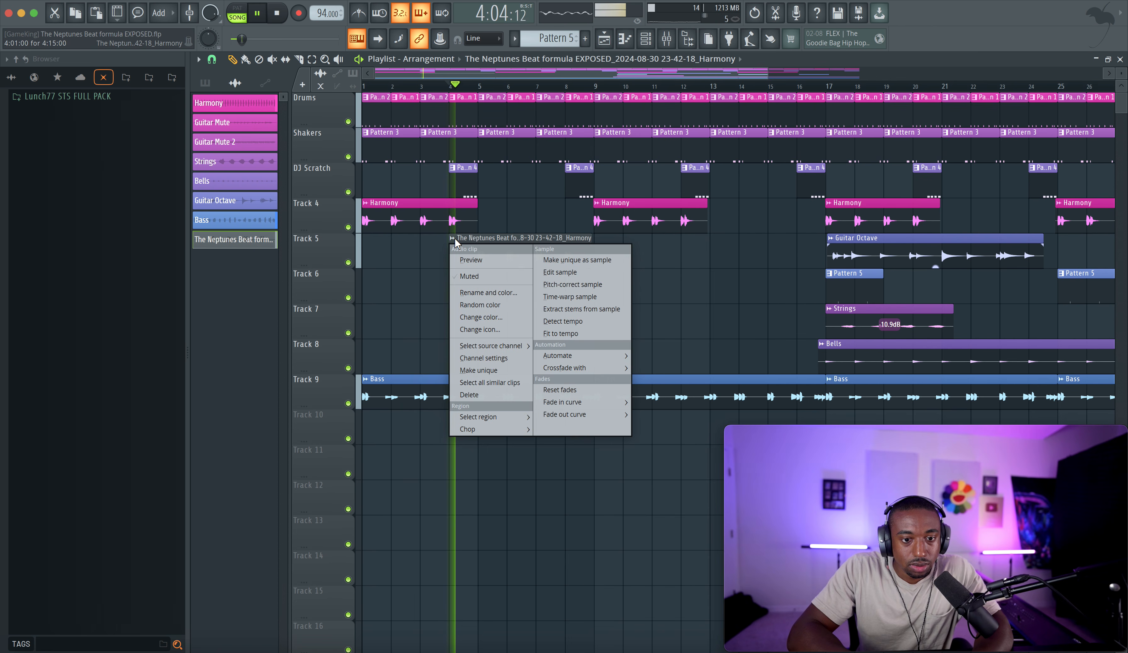
left_click(493, 293)
type("Harmony 2")
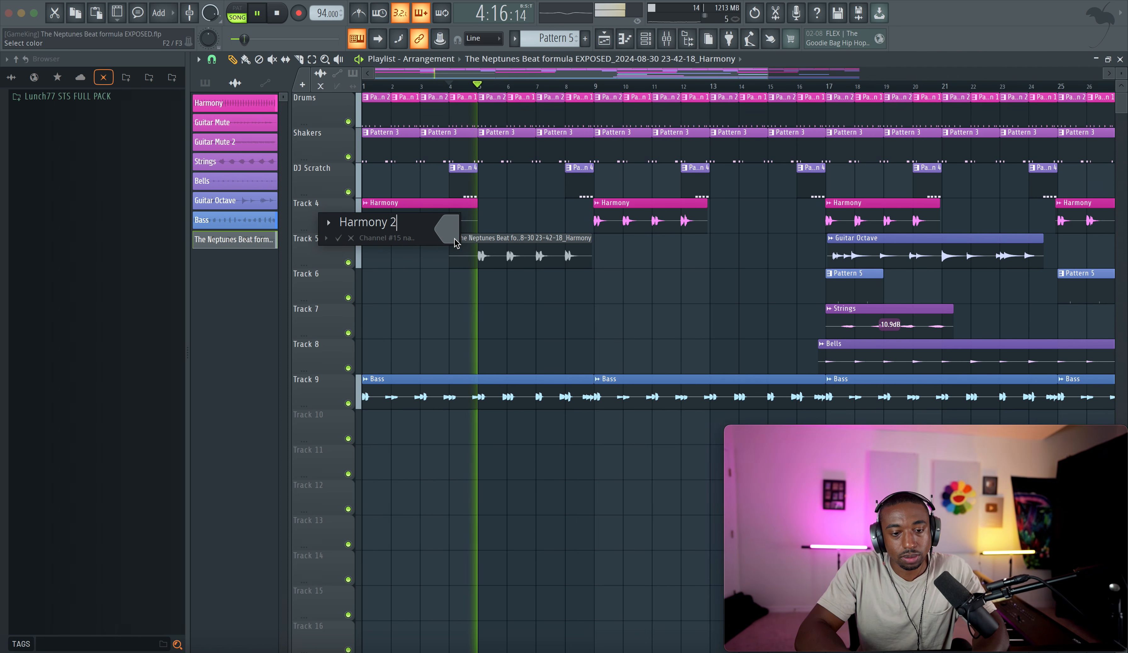
key("Return")
Colour the Harmony 2 clip pink to match the Harmony clip, and stop playback
left_click(453, 237)
left_click(494, 293)
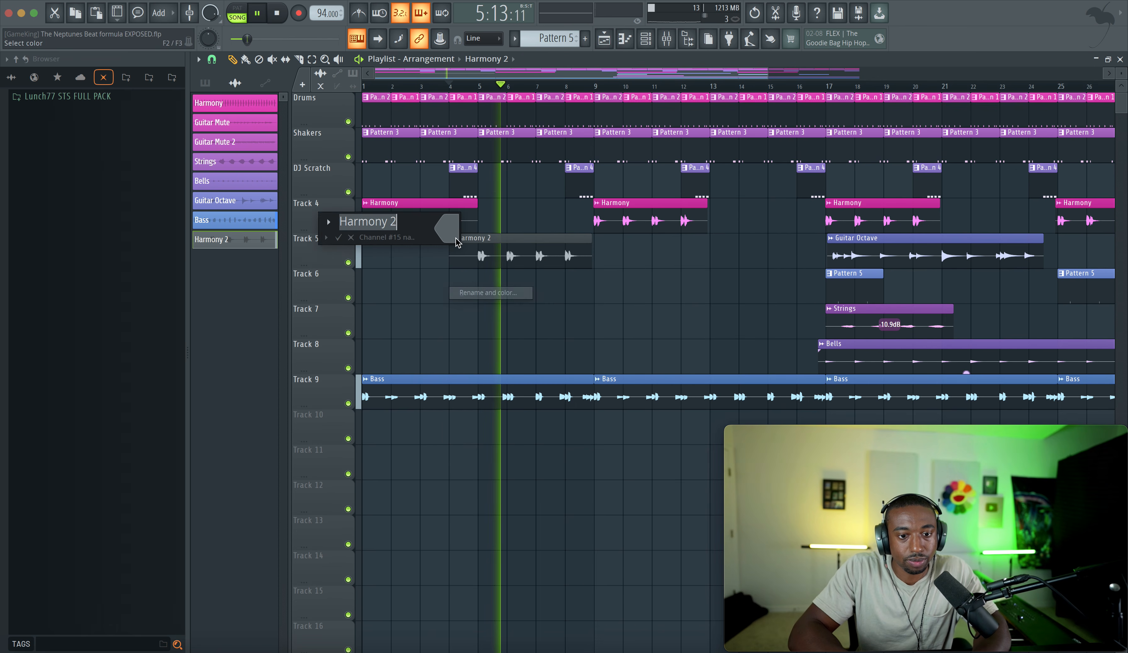
left_click(451, 233)
left_click(509, 426)
key("Return")
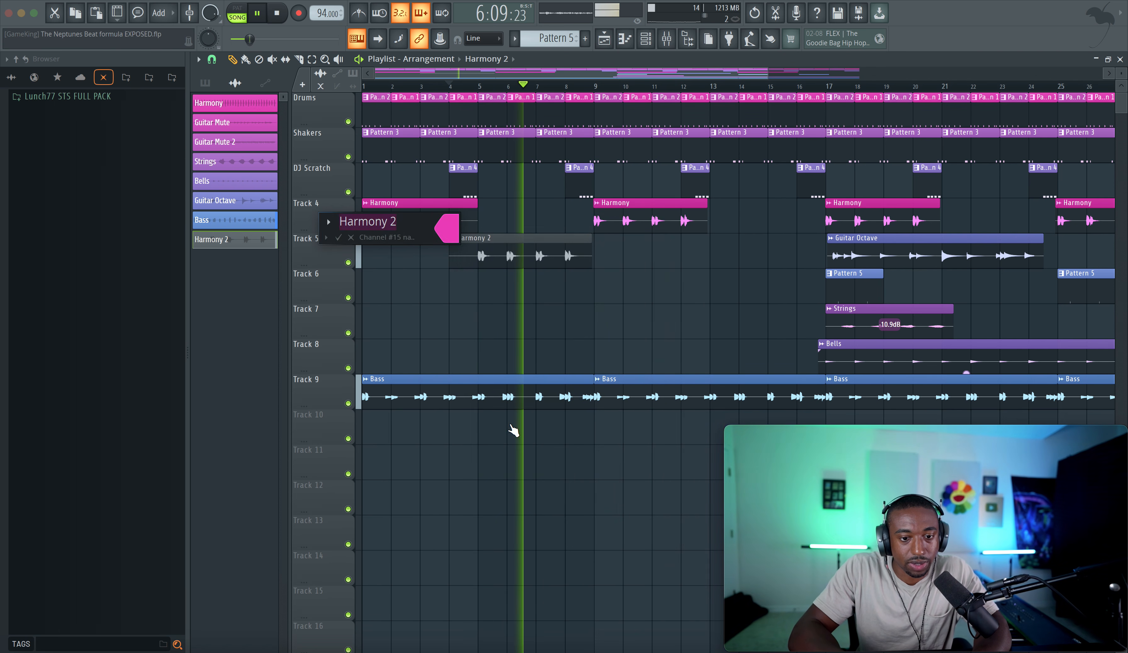
key("Return")
key("space")
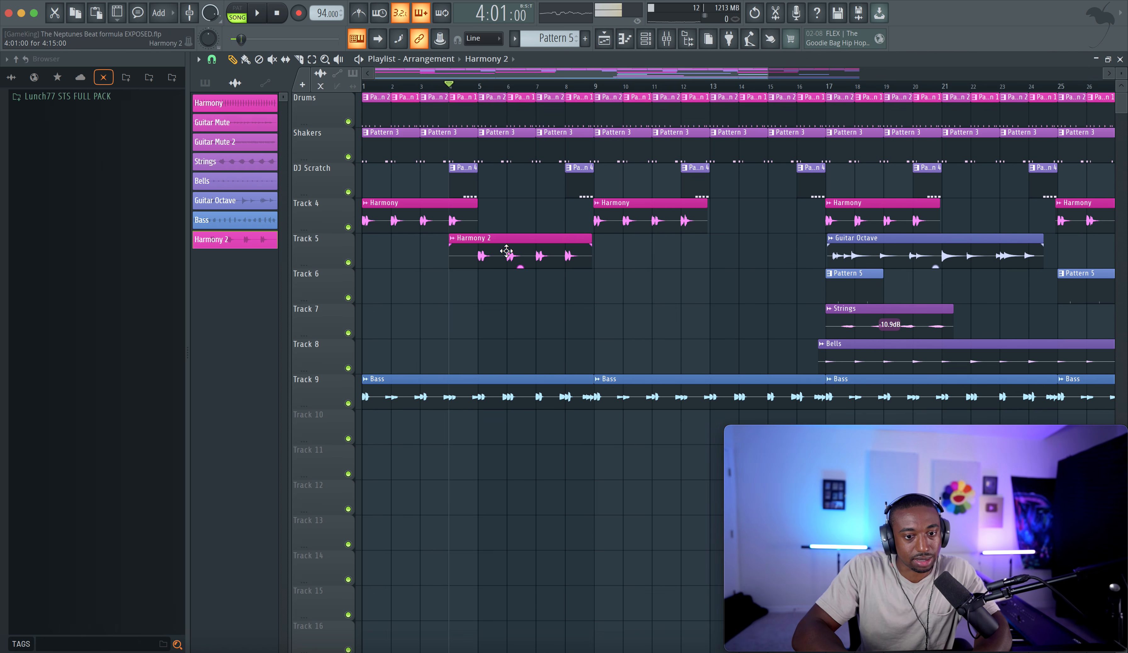
Copy the Harmony 2 clip to bars 12 and 28 on Track 5, and play the arrangement from bar 4
left_click_drag(511, 263, 743, 259)
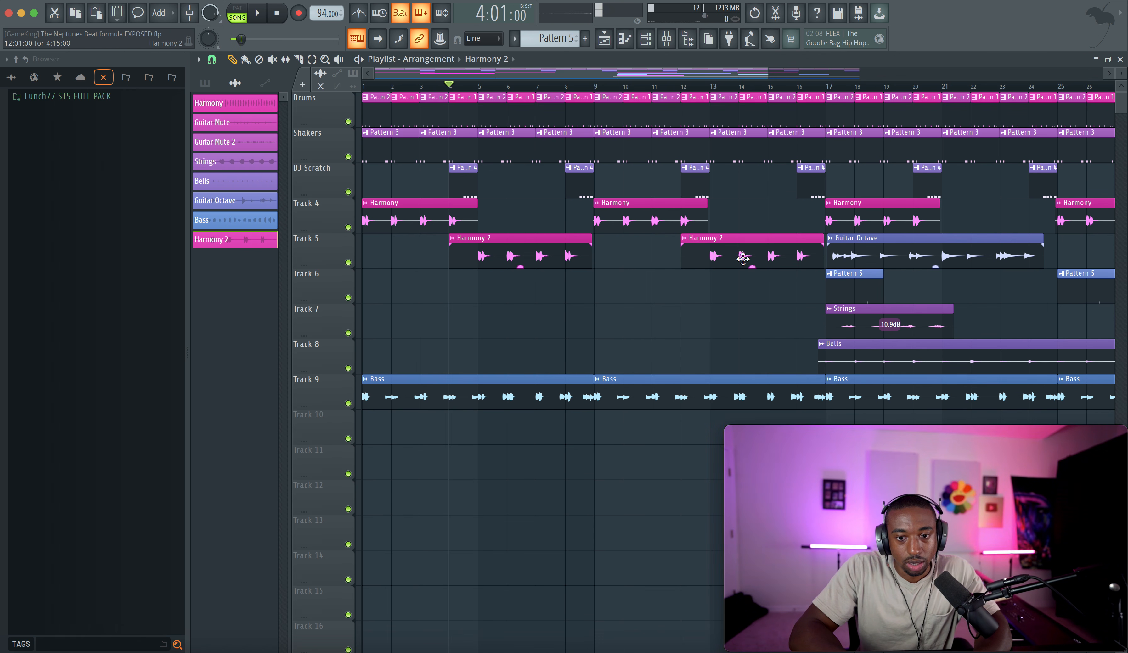
scroll(738, 257, "down", 2)
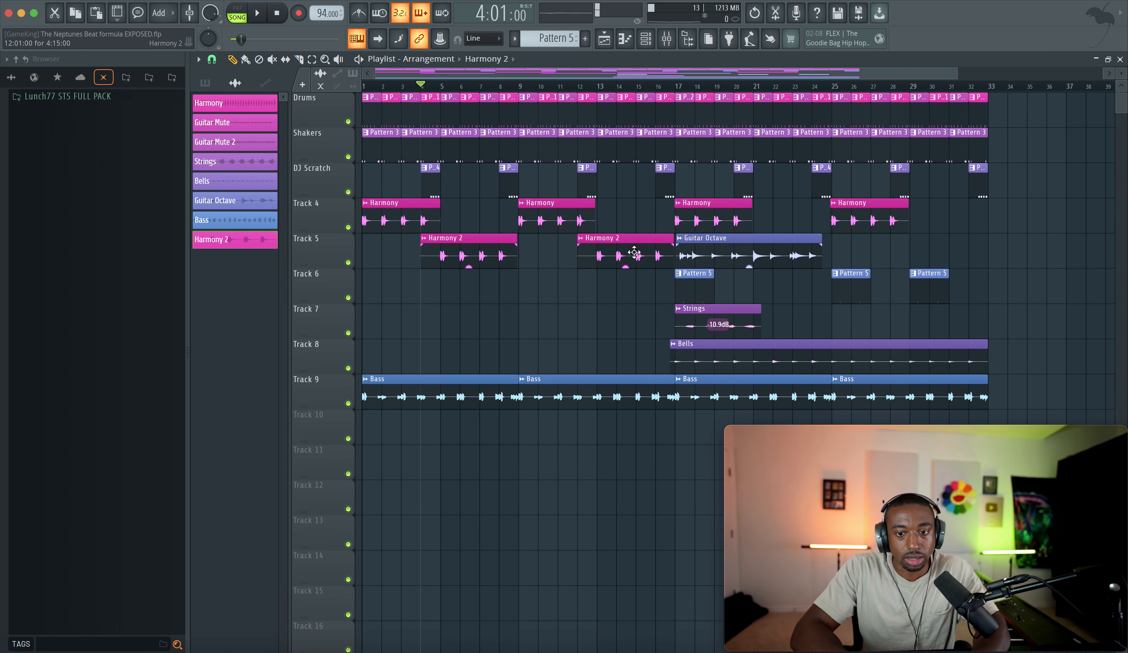
key("space")
left_click_drag(965, 252, 938, 251)
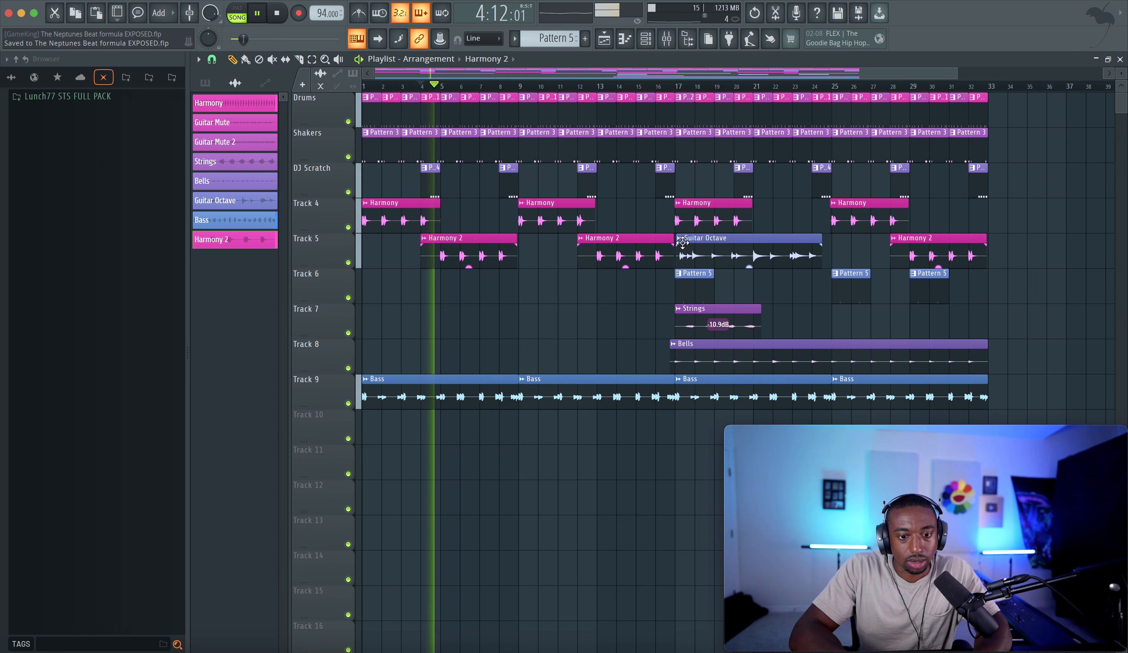
key("space")
key("space")
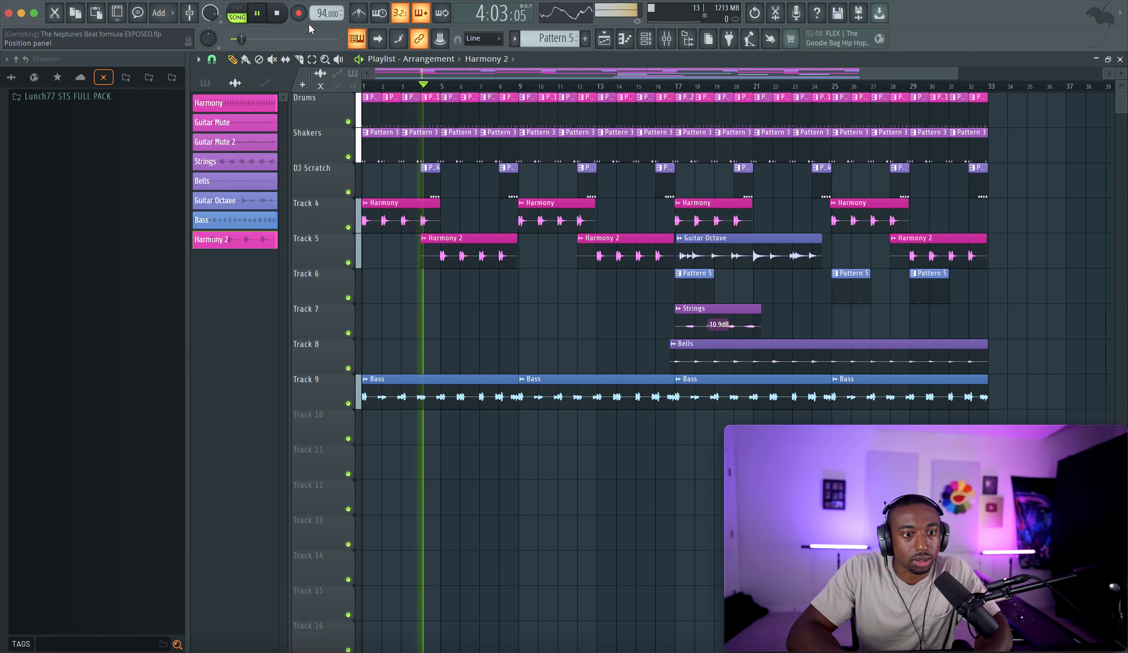
scroll(477, 269, "down", 3)
scroll(476, 269, "up", 3)
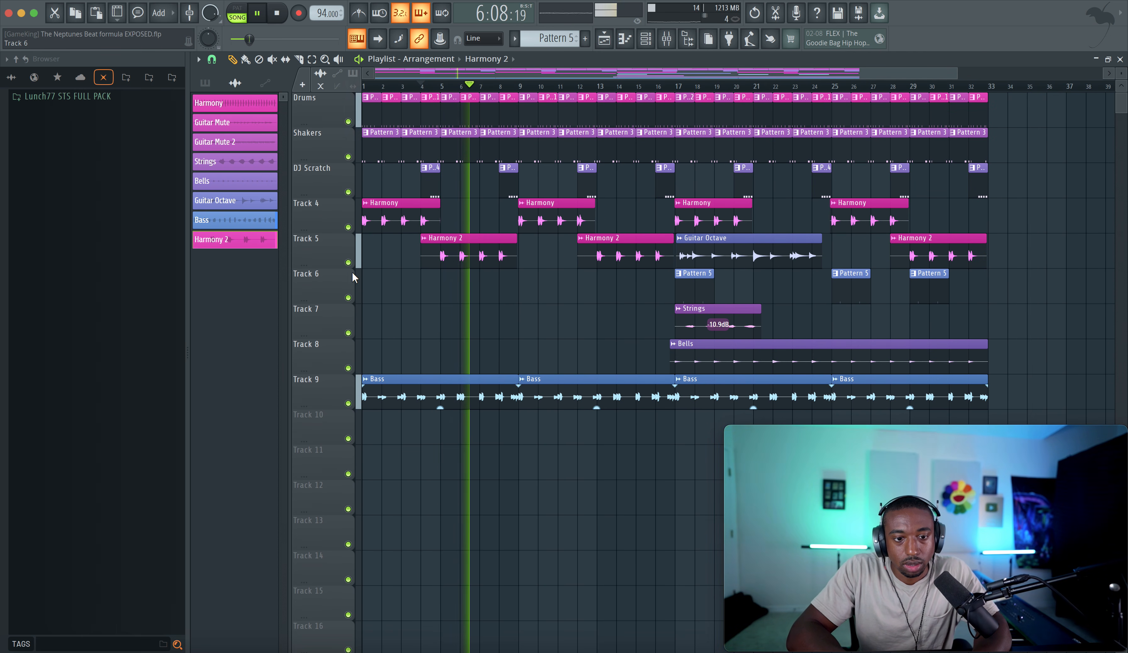
Insert an empty track below Track 5 and move the Guitar Octave clip down onto it at bar 17
right_click(329, 275)
left_click(354, 540)
left_click(717, 267)
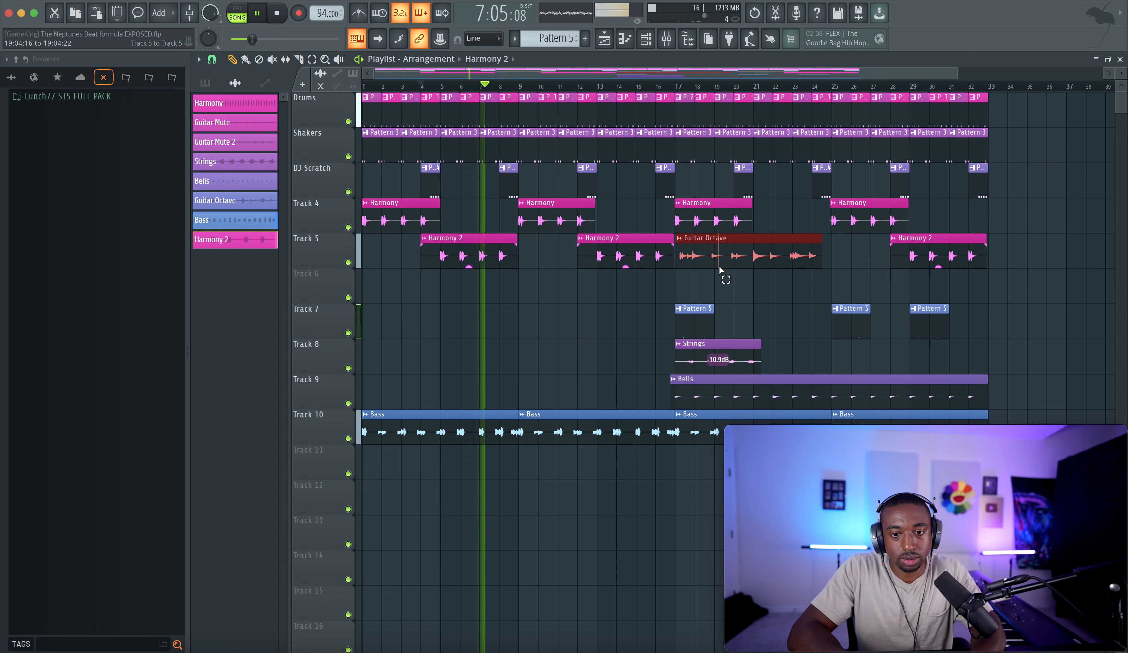
key("shift+Down")
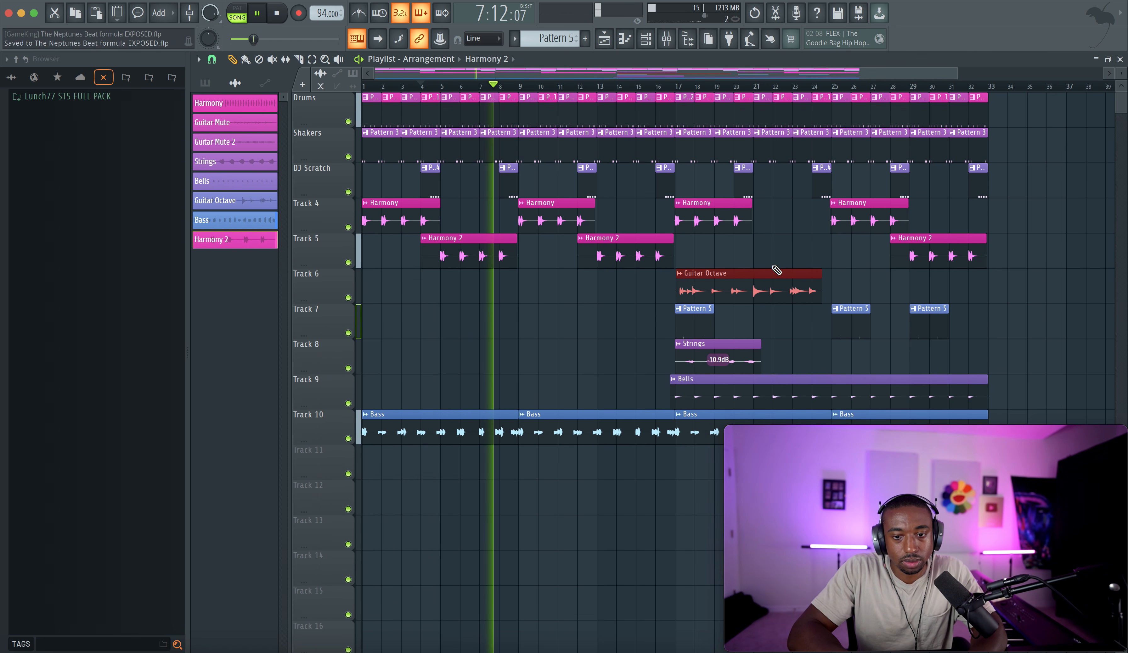
left_click(726, 252)
Examine the Harmony track and its input in the mixer, stopping playback between checks
left_click(673, 38)
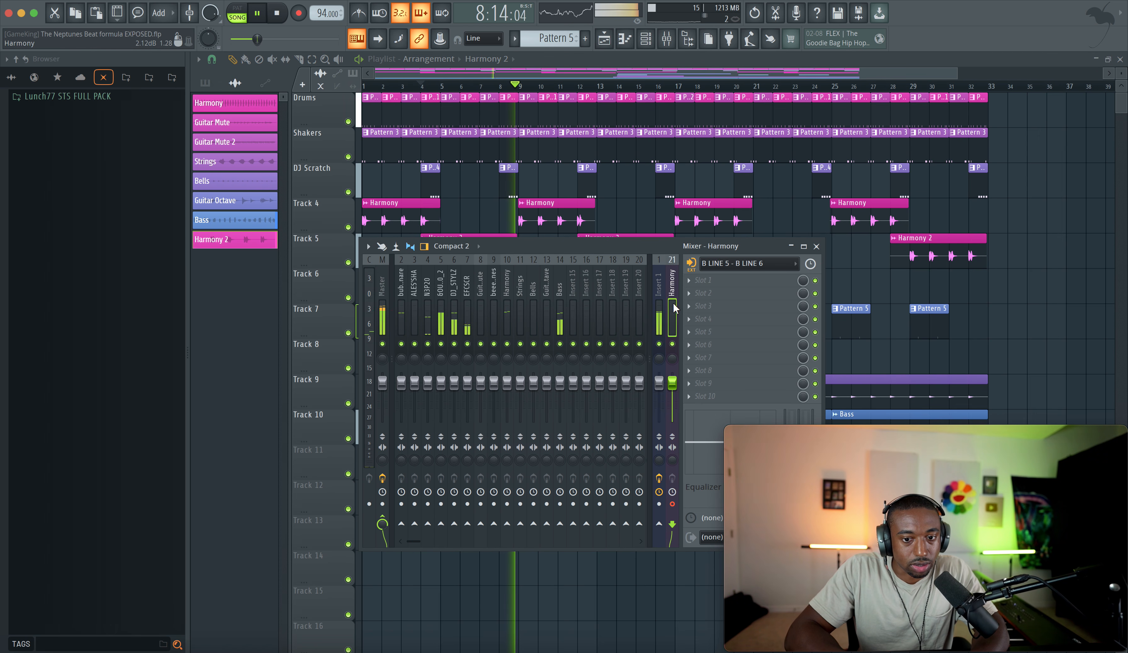
key("F9")
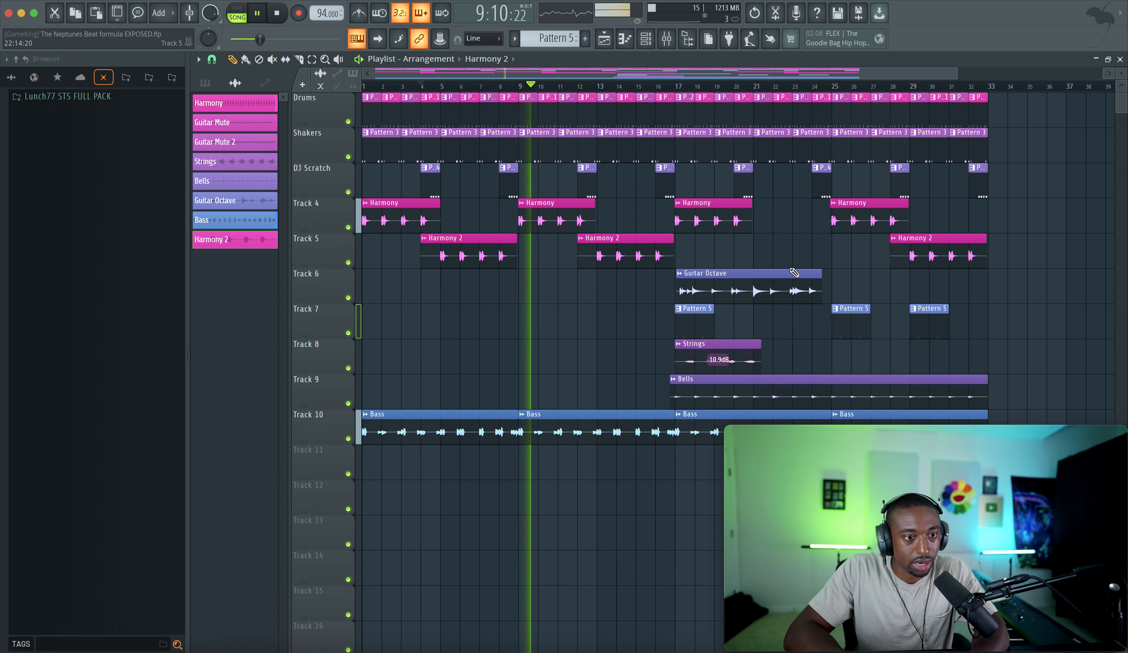
key("space")
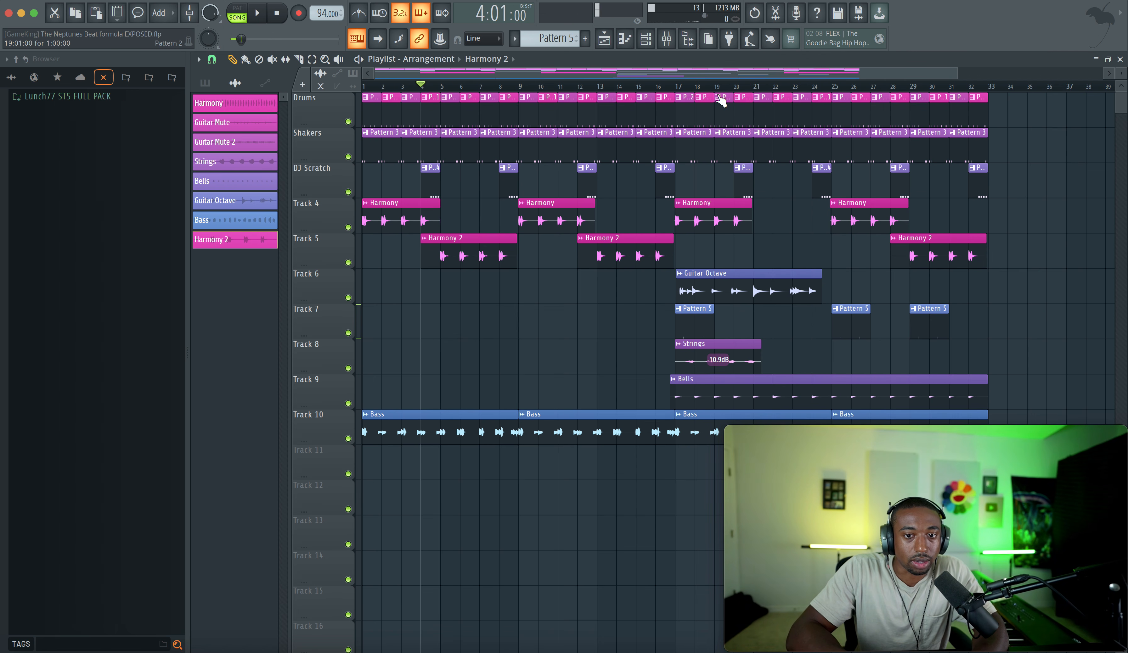
left_click(667, 39)
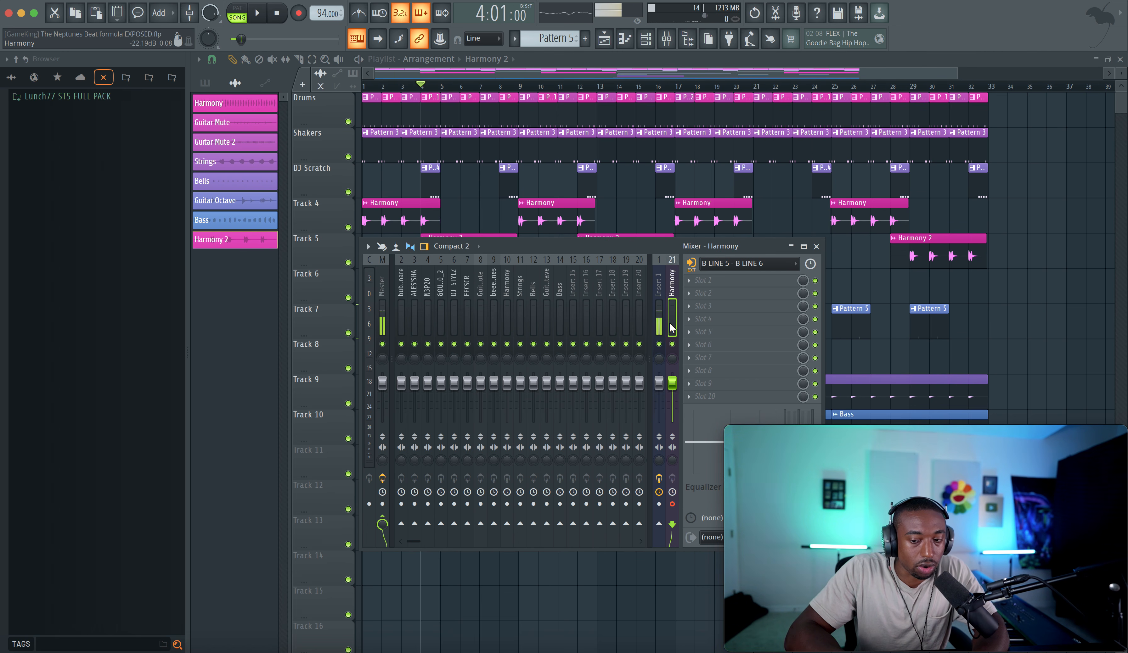
key("F9")
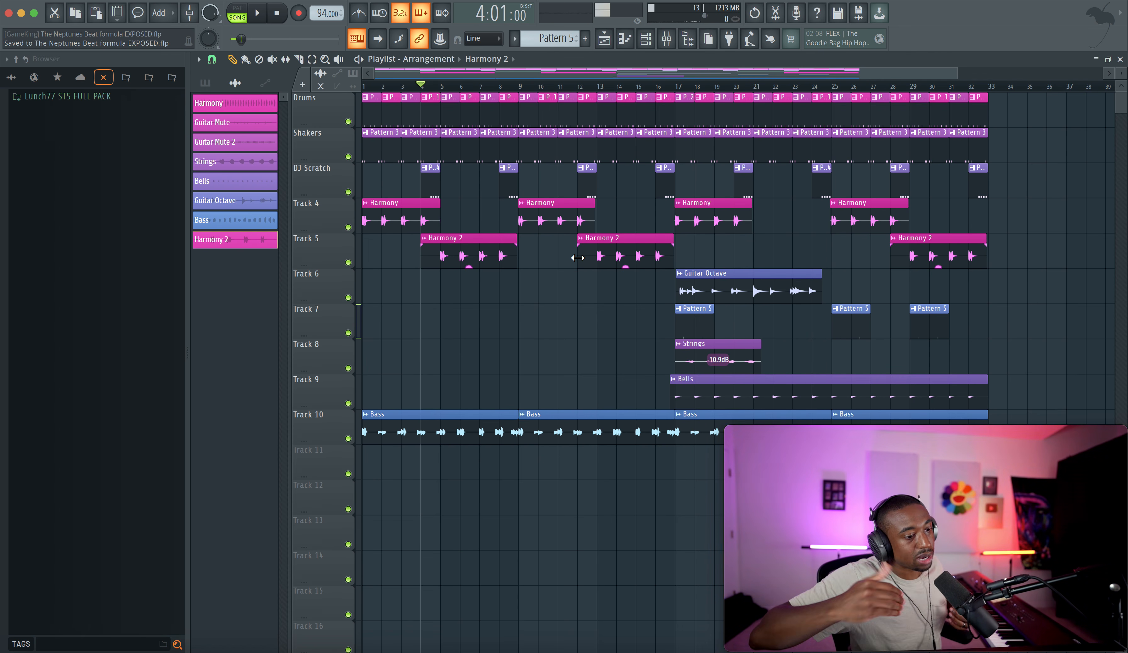
Play the arrangement and copy the Harmony 2 clip to bar 20 on Track 5
key("space")
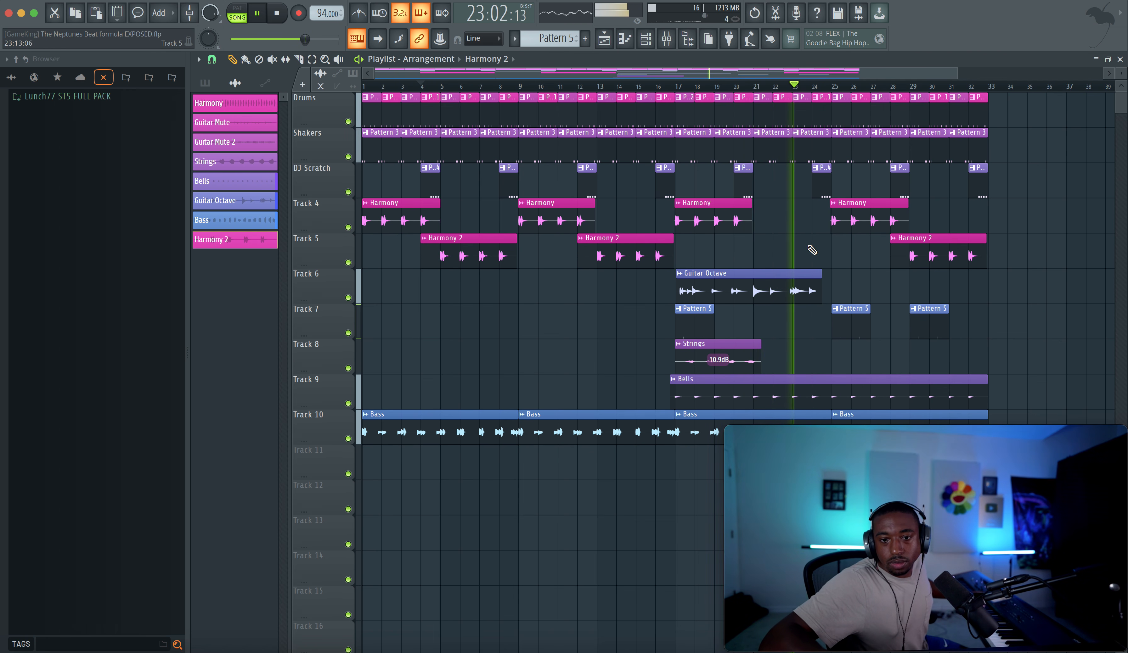
scroll(753, 230, "down", 2)
scroll(753, 230, "up", 2)
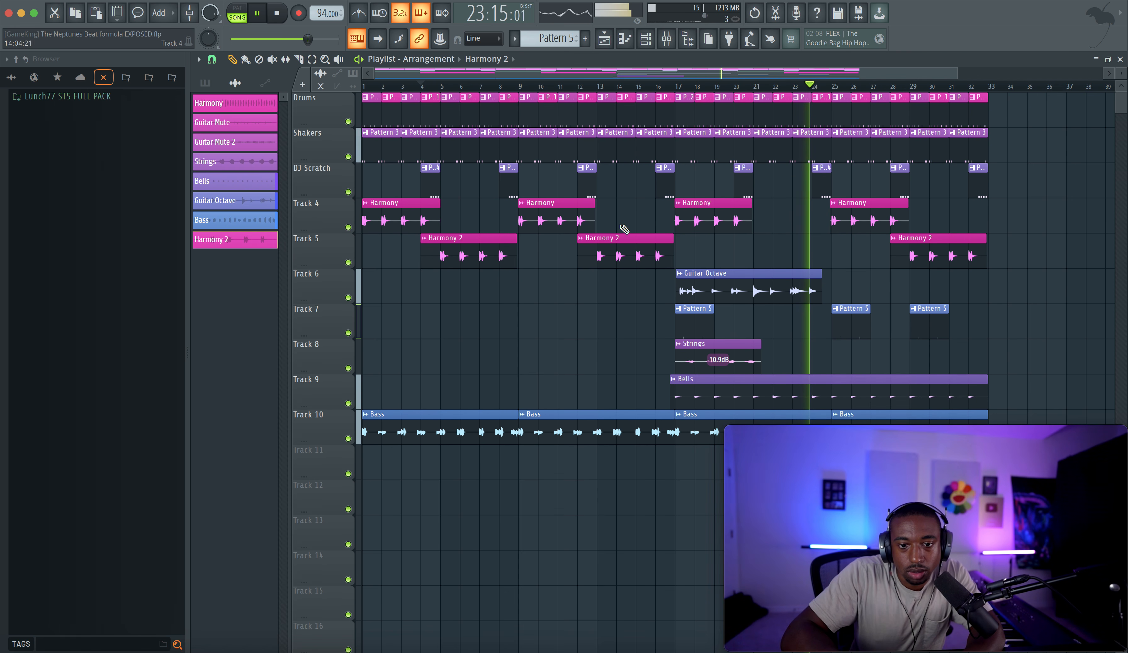
left_click_drag(619, 239, 775, 237)
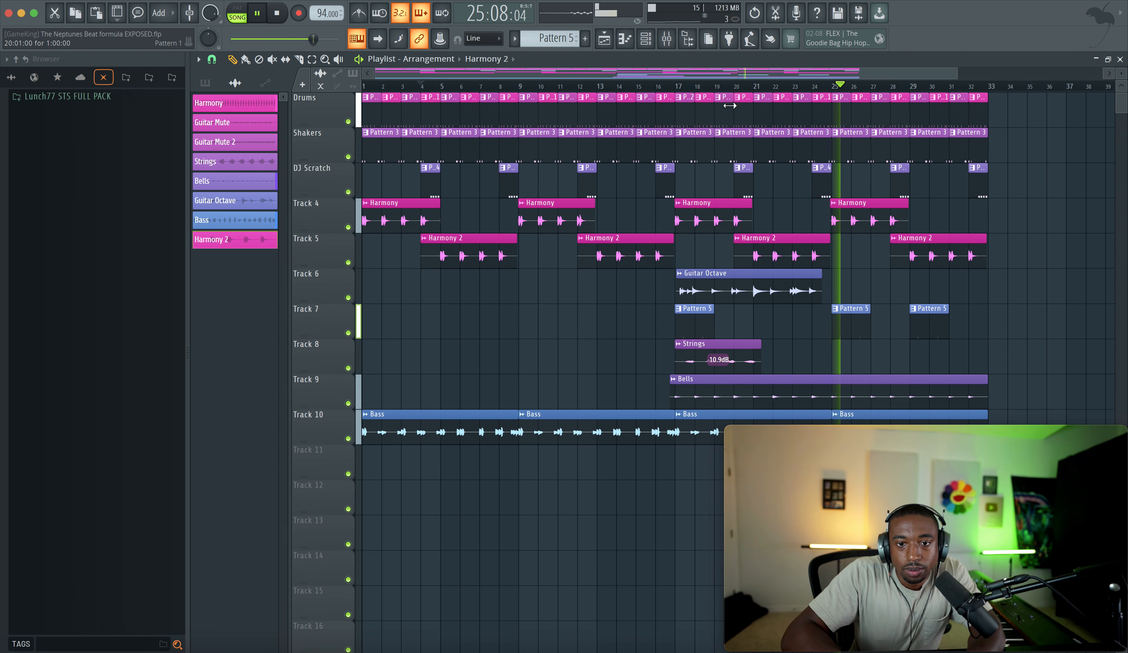
Check the Harmony track in the mixer and play the arrangement from bar 1
left_click(667, 39)
key("space")
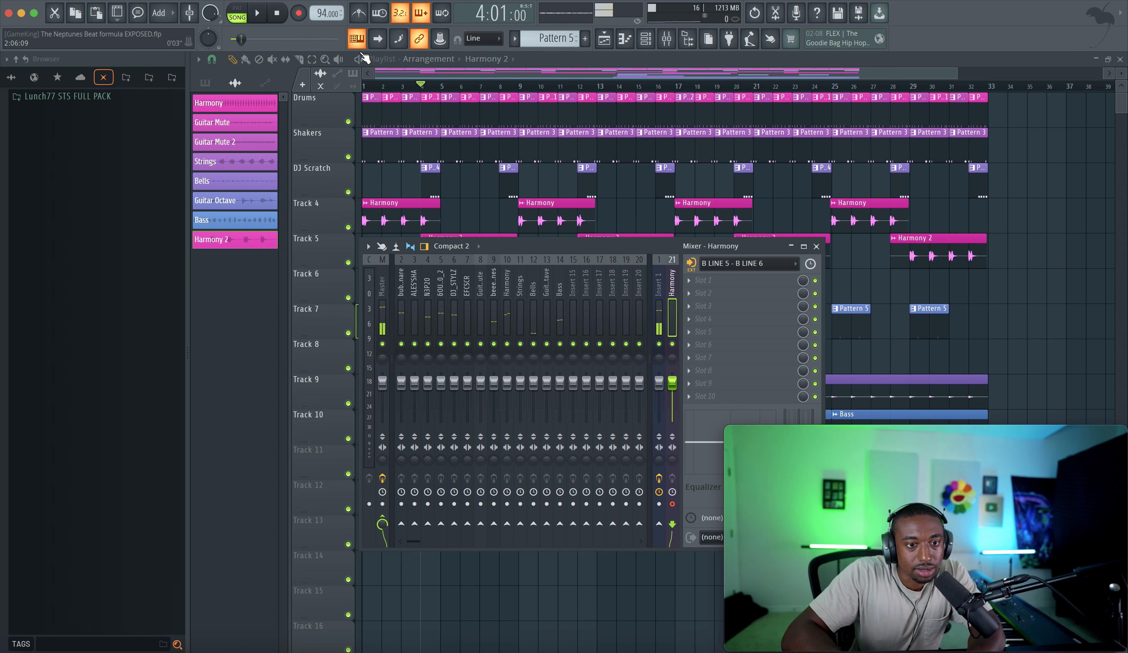
key("F9")
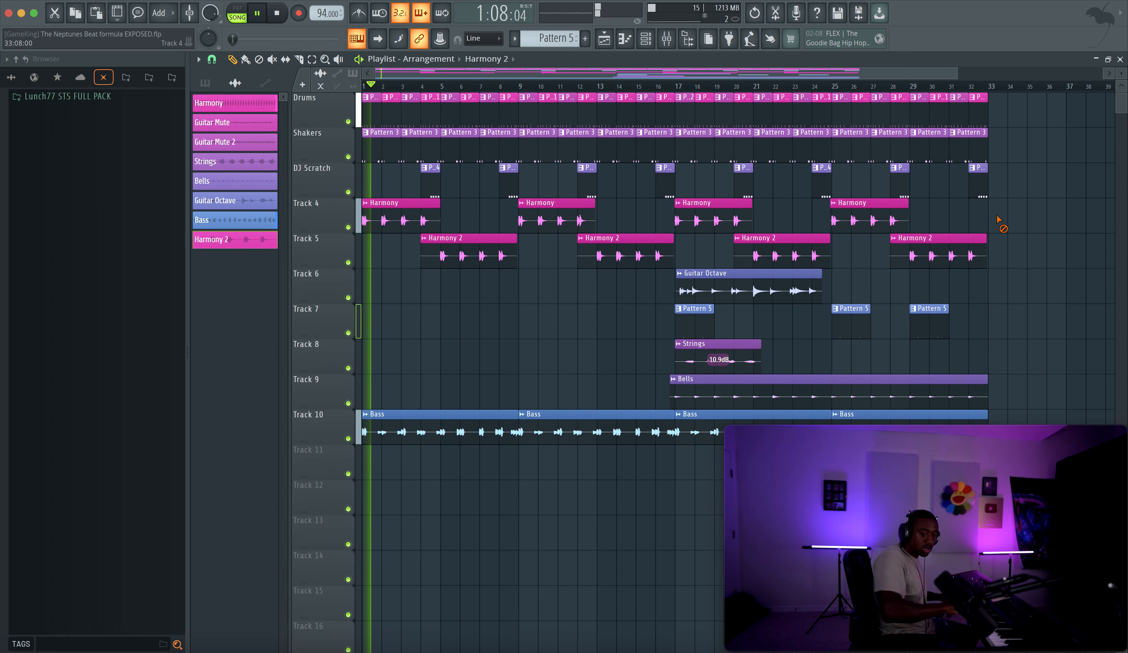
key("space")
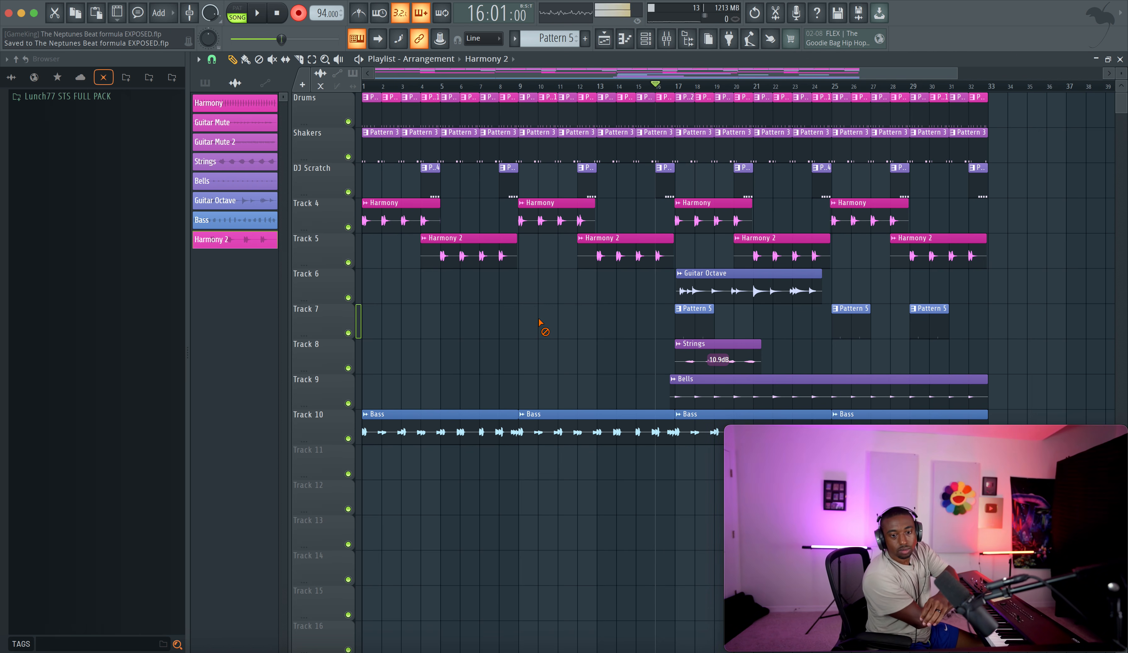
Record a new audio take from bar 16 onto Track 11, stopping around bar 27
key("space")
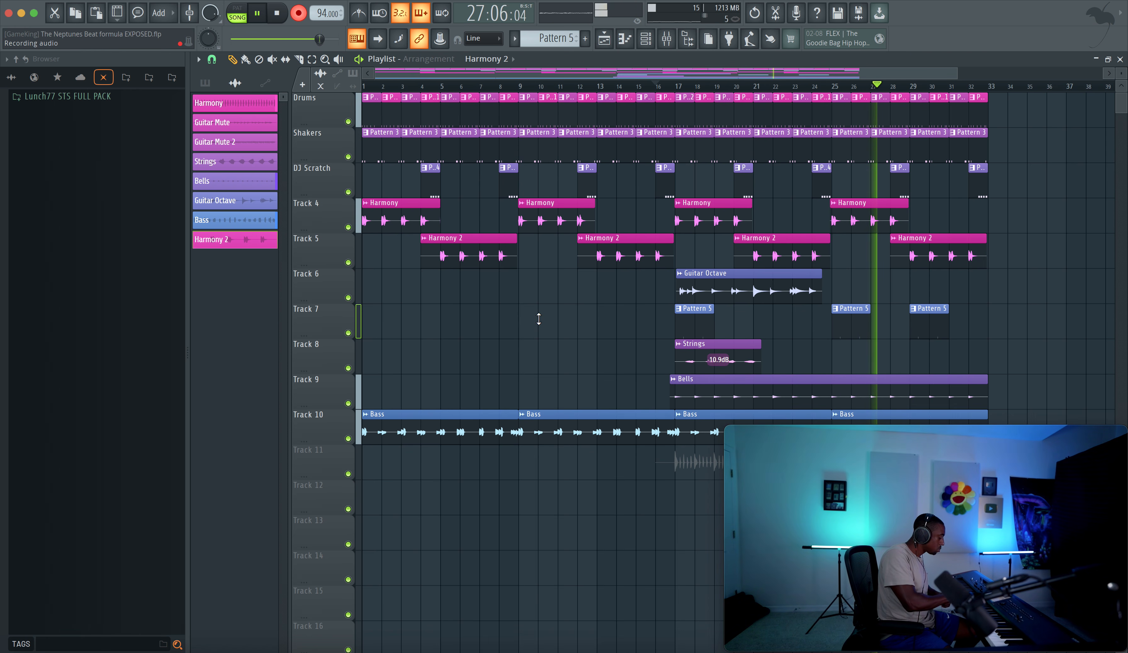
key("space")
scroll(564, 385, "down", 3)
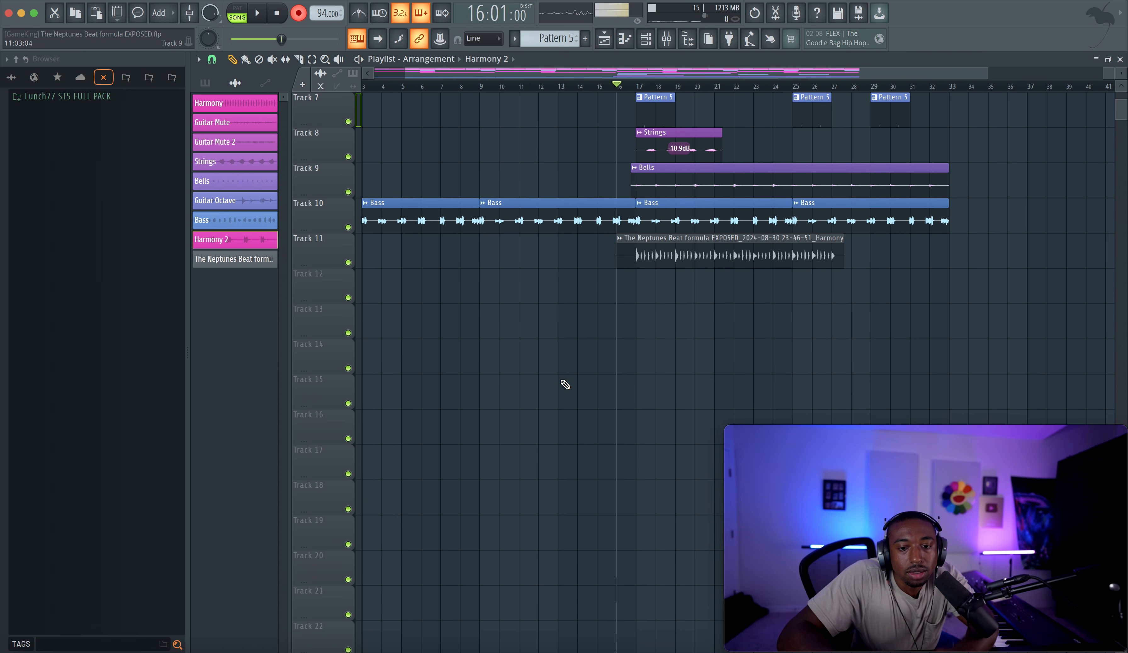
Cut the end of the new Track 11 recording off at bar 25
key("c")
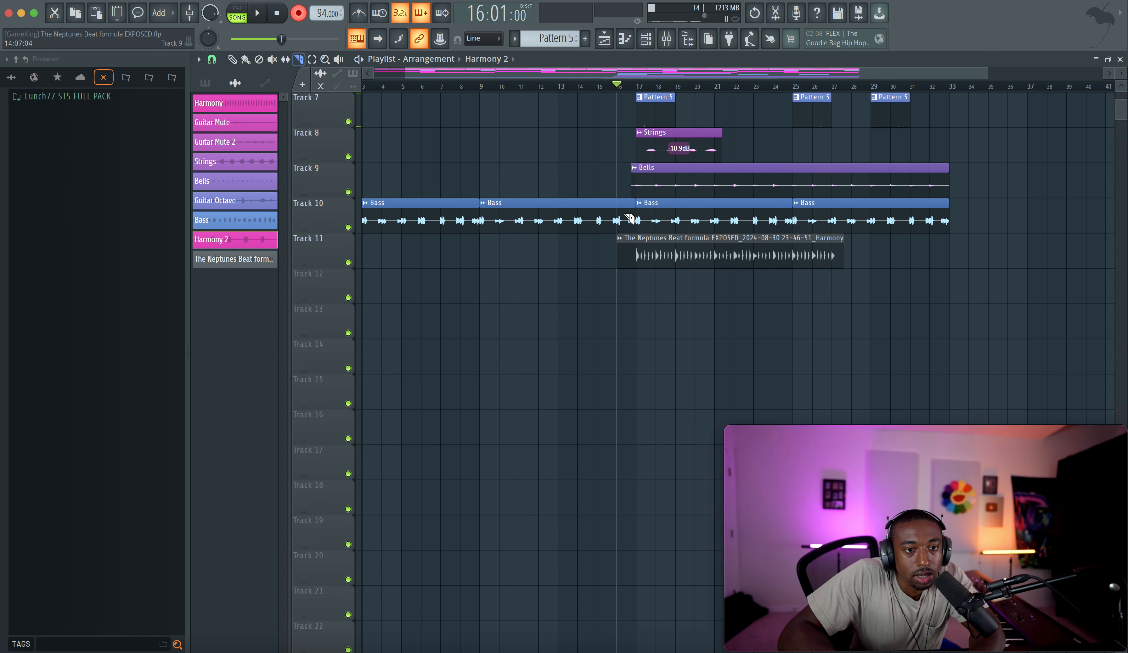
scroll(736, 273, "up", 5)
scroll(732, 272, "right", 4)
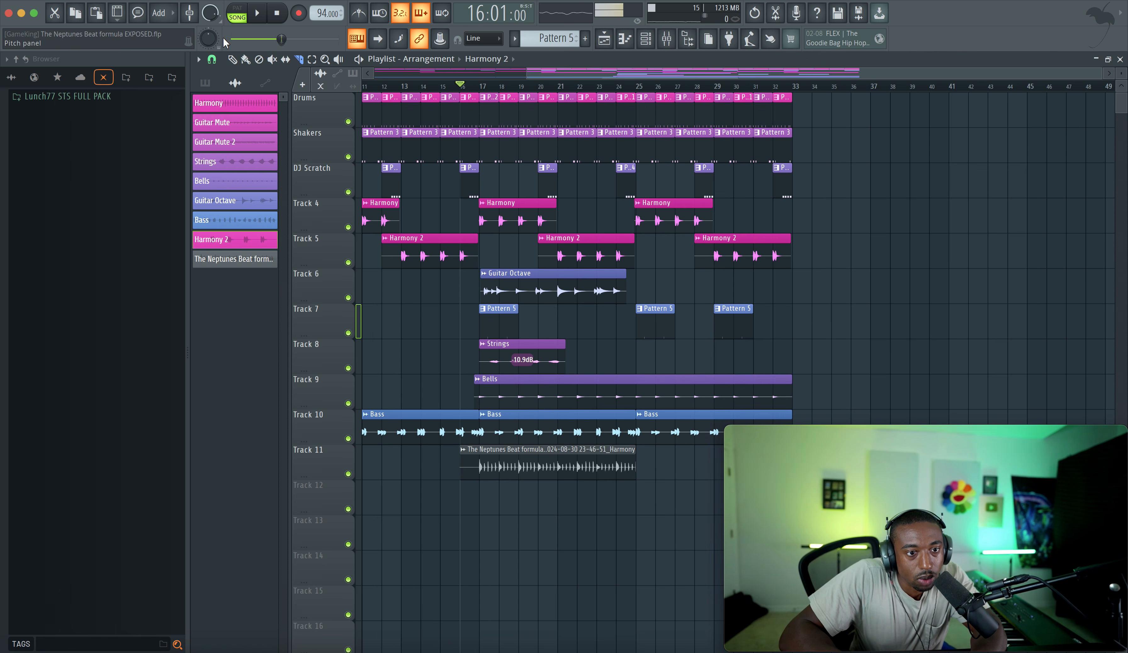
Route the Track 11 recording to free mixer track 15 and rename the clip Clav Mute 1
double_click(494, 456)
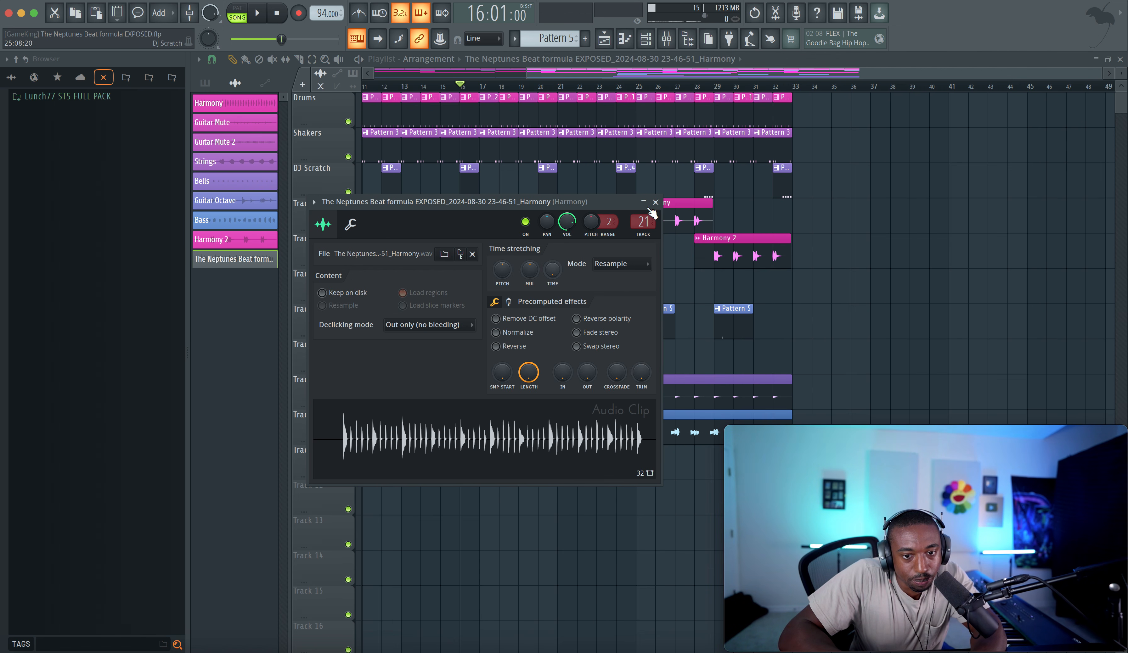
key("super+l")
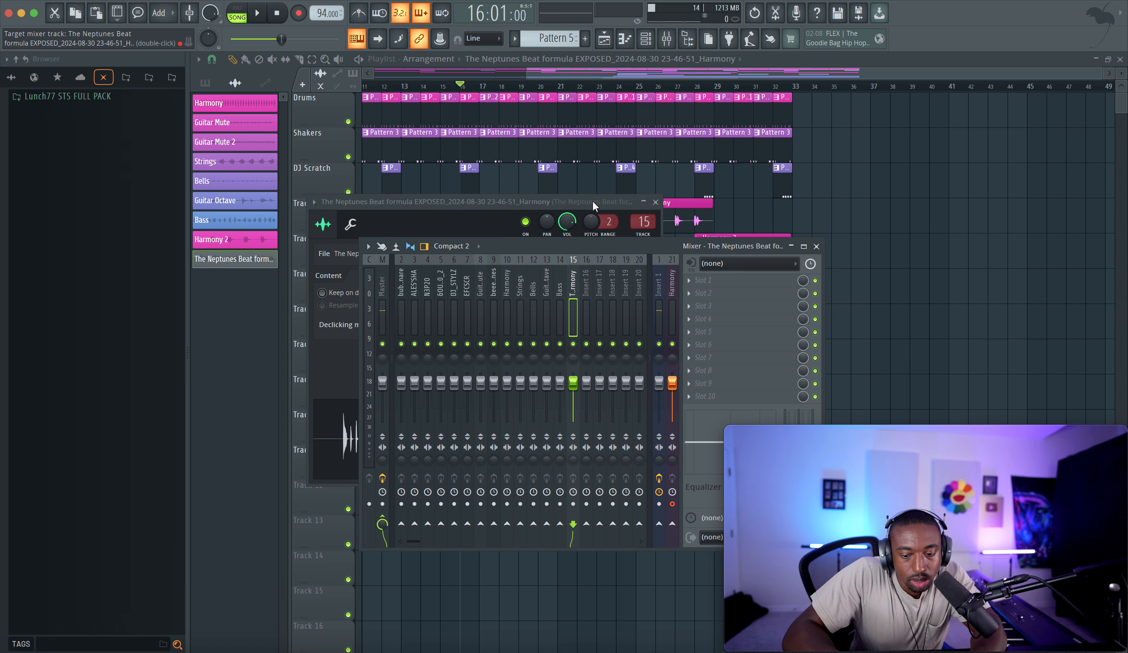
left_click(931, 231)
left_click(468, 450)
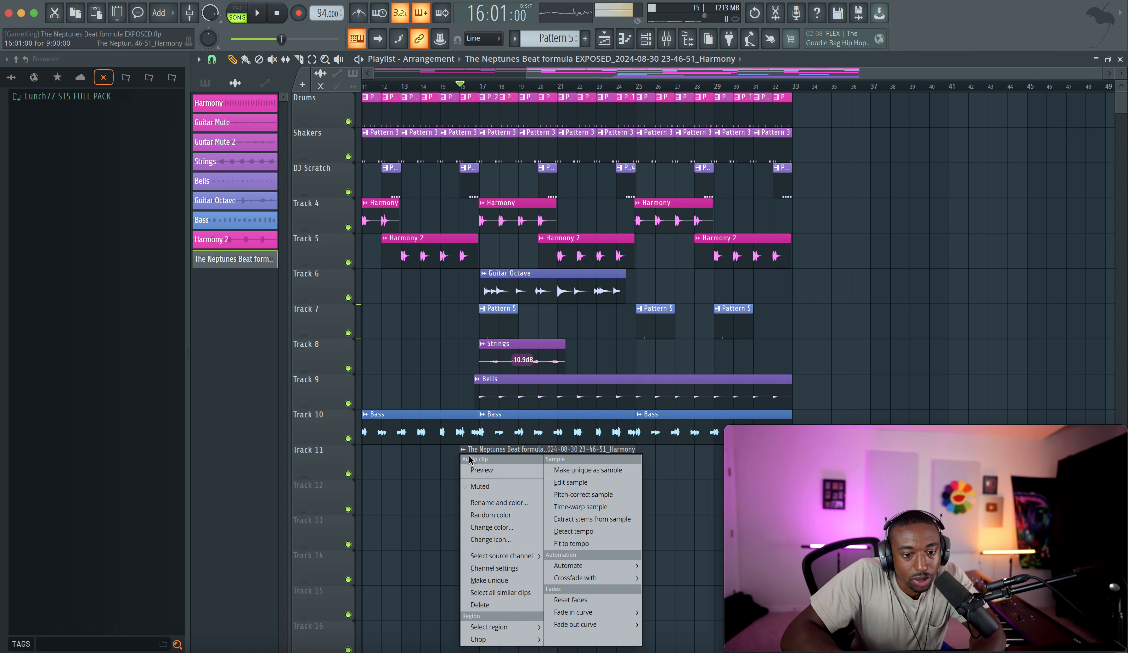
left_click(487, 503)
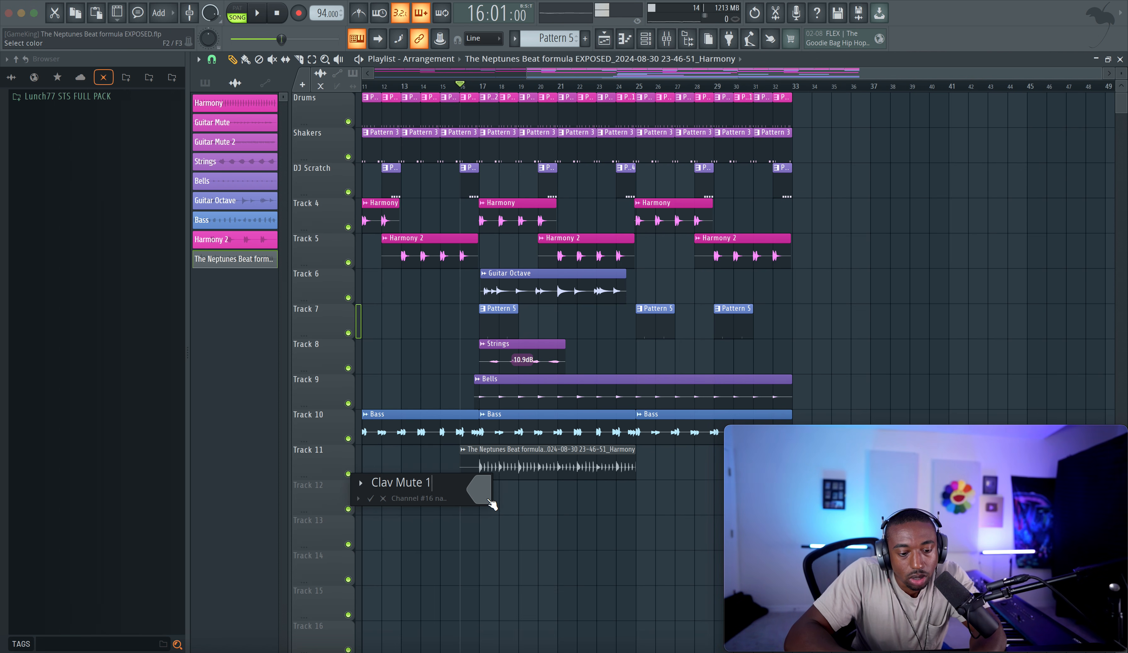
key("Return")
Route Clav Mute 1 to free mixer track 16 and check the assignment in its channel settings
double_click(509, 457)
key("F9")
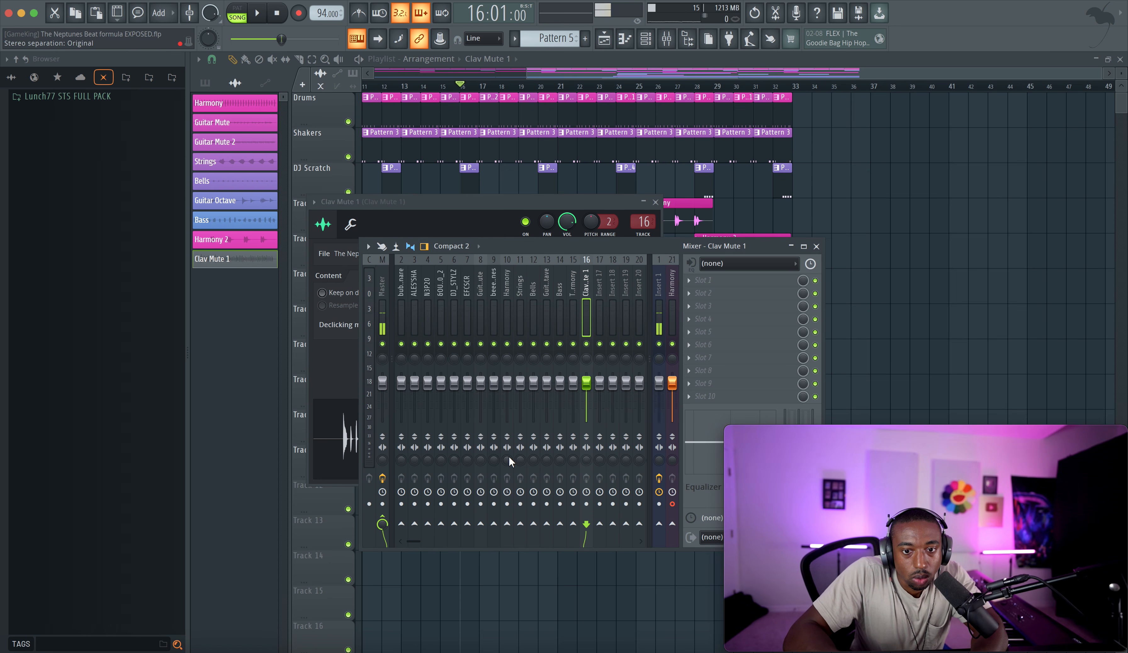
right_click(863, 265)
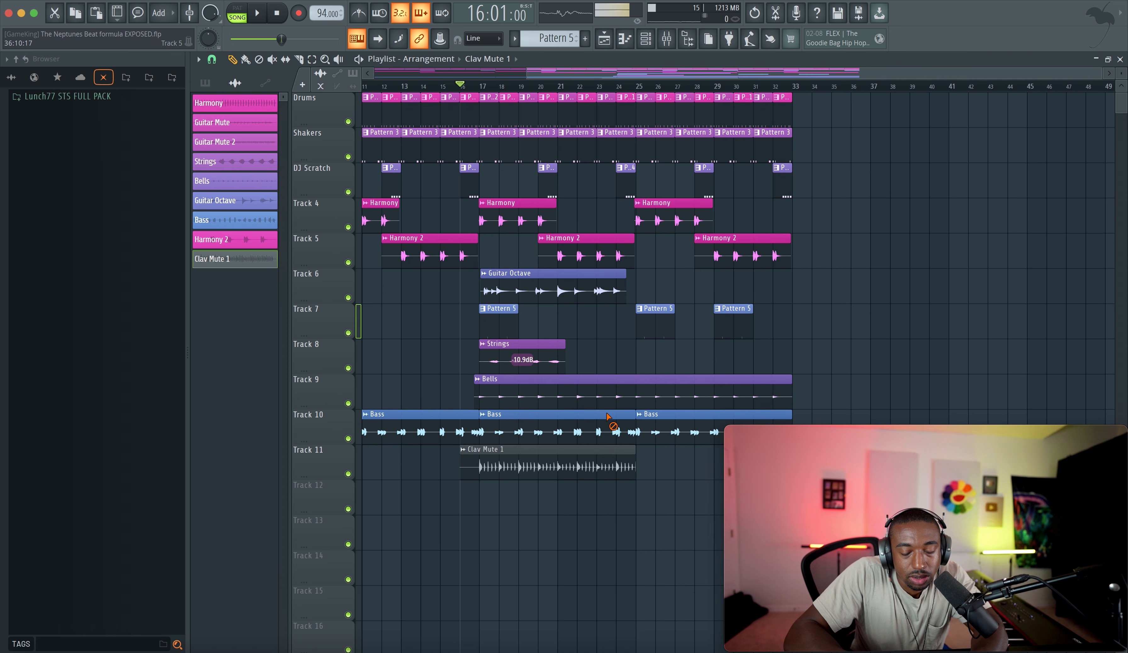
double_click(484, 456)
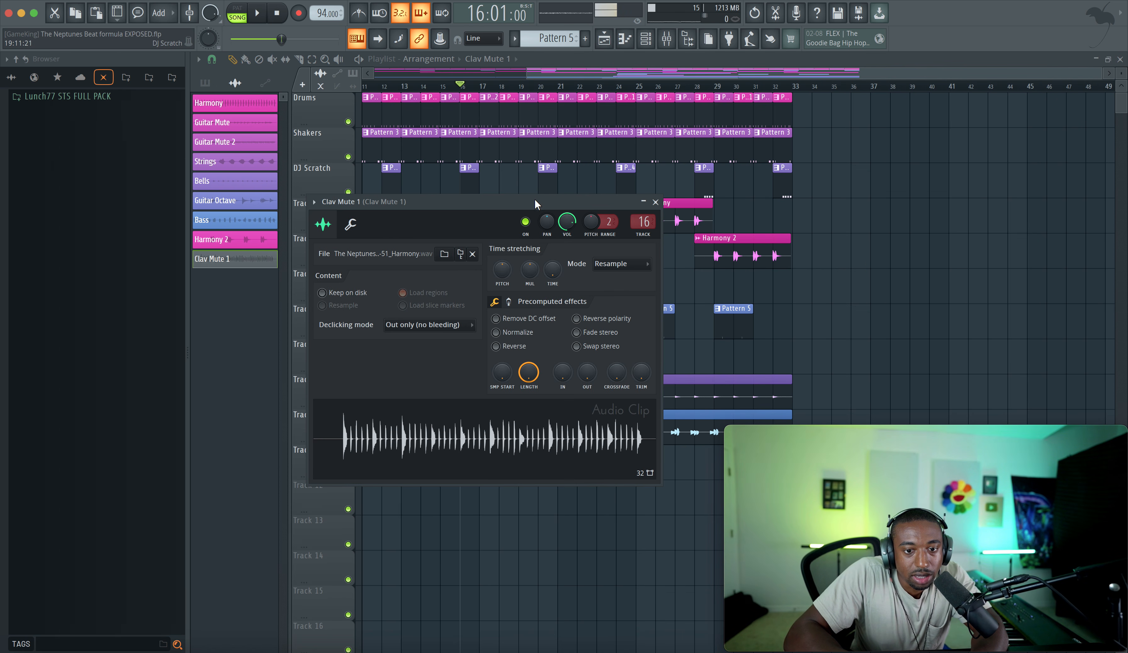
right_click(879, 307)
Select the Harmony mixer track during playback and record a second audio take from bar 16 onto Track 12
key("space")
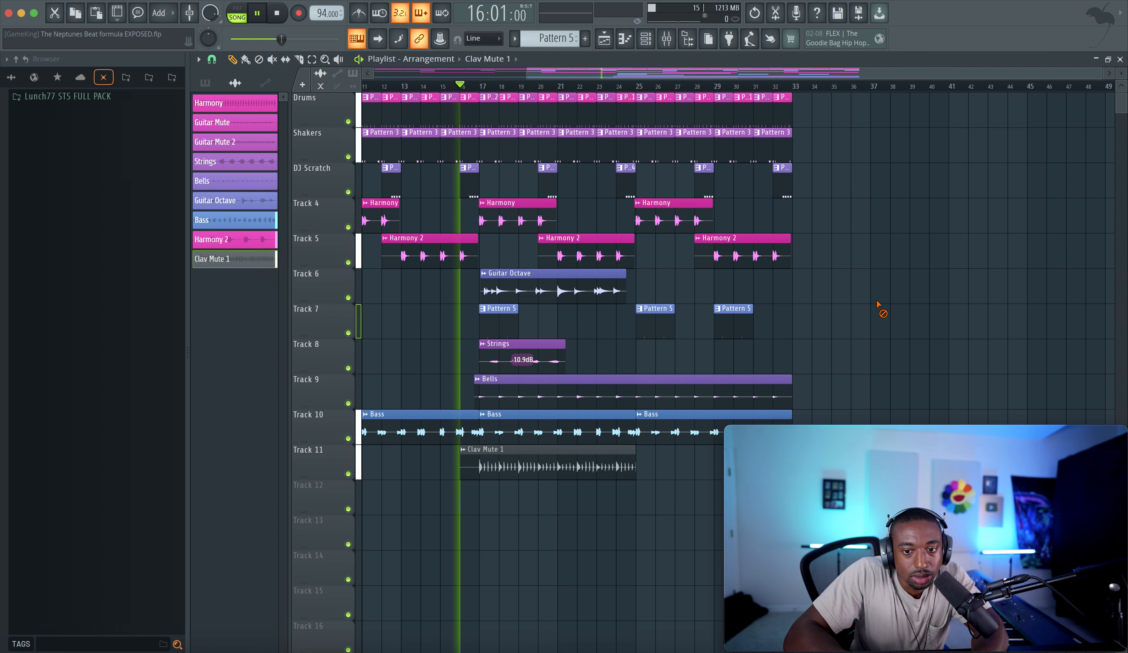
left_click(667, 39)
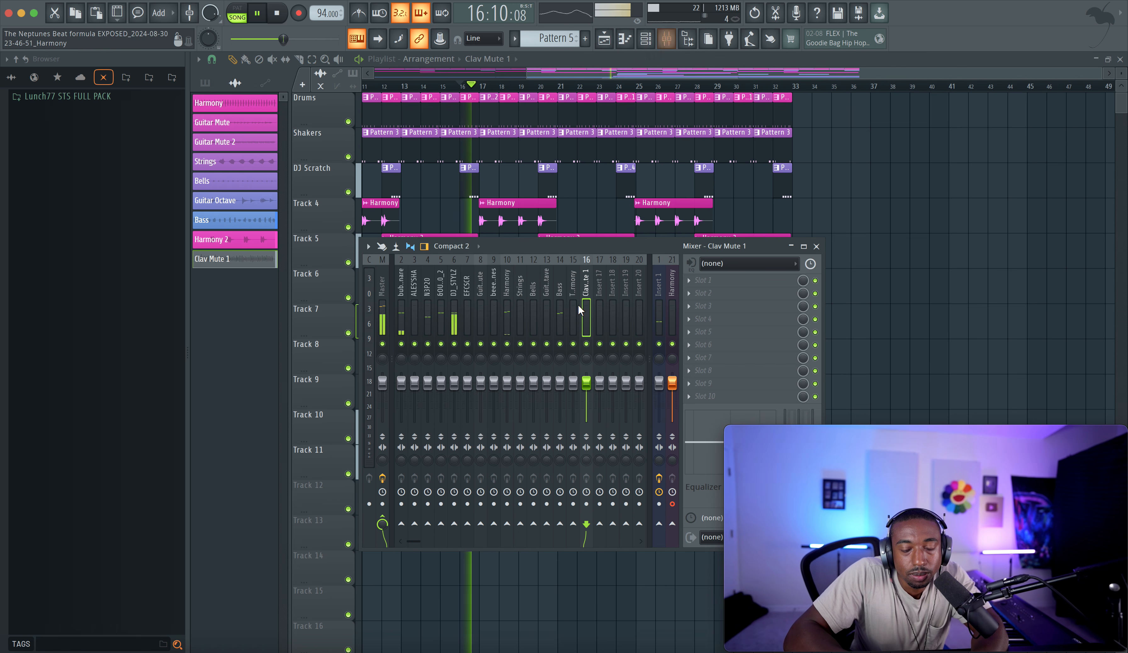
left_click(670, 295)
right_click(940, 307)
key("space")
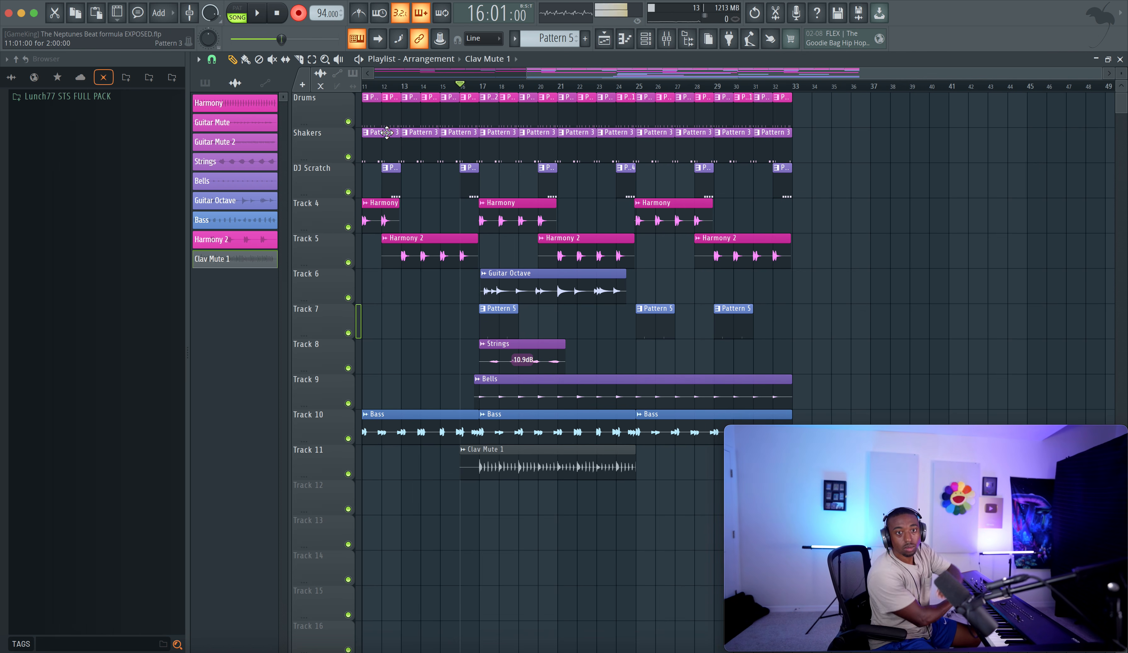
key("space")
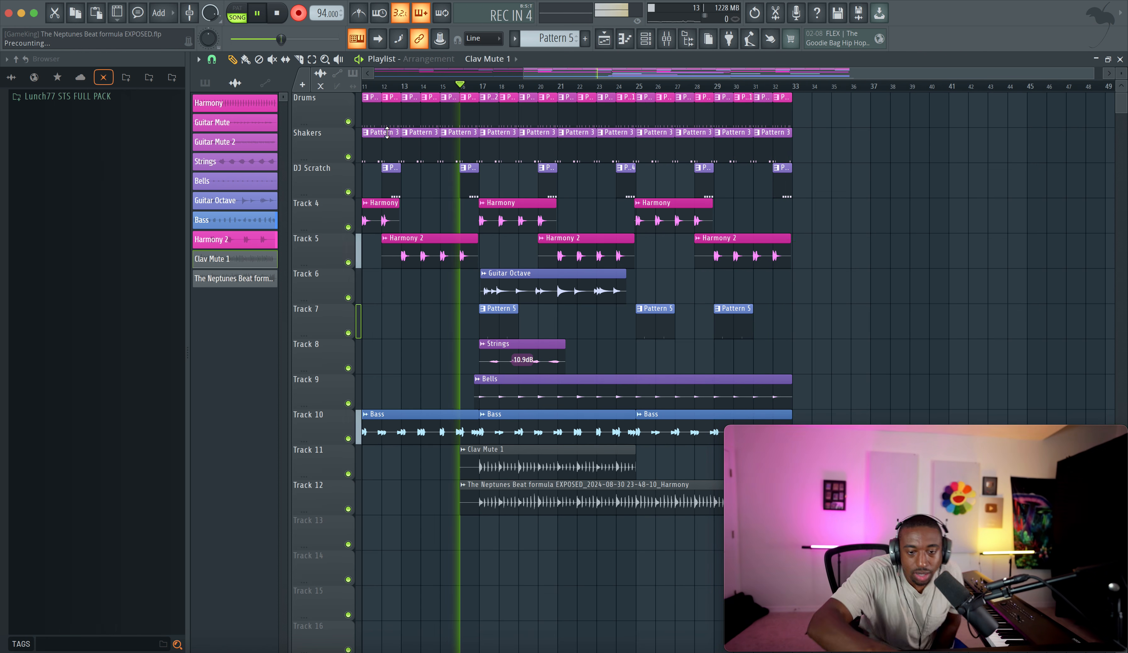
key("space")
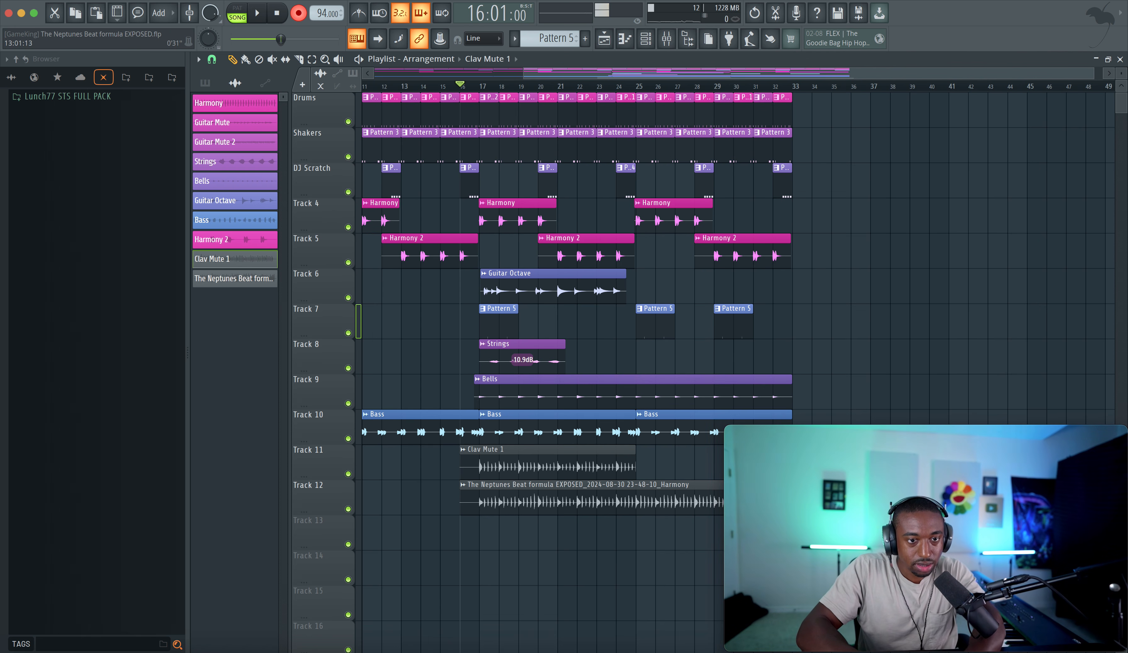
Duplicate the Clav Mute 1 clip to bar 25 on Track 11
left_click(477, 466)
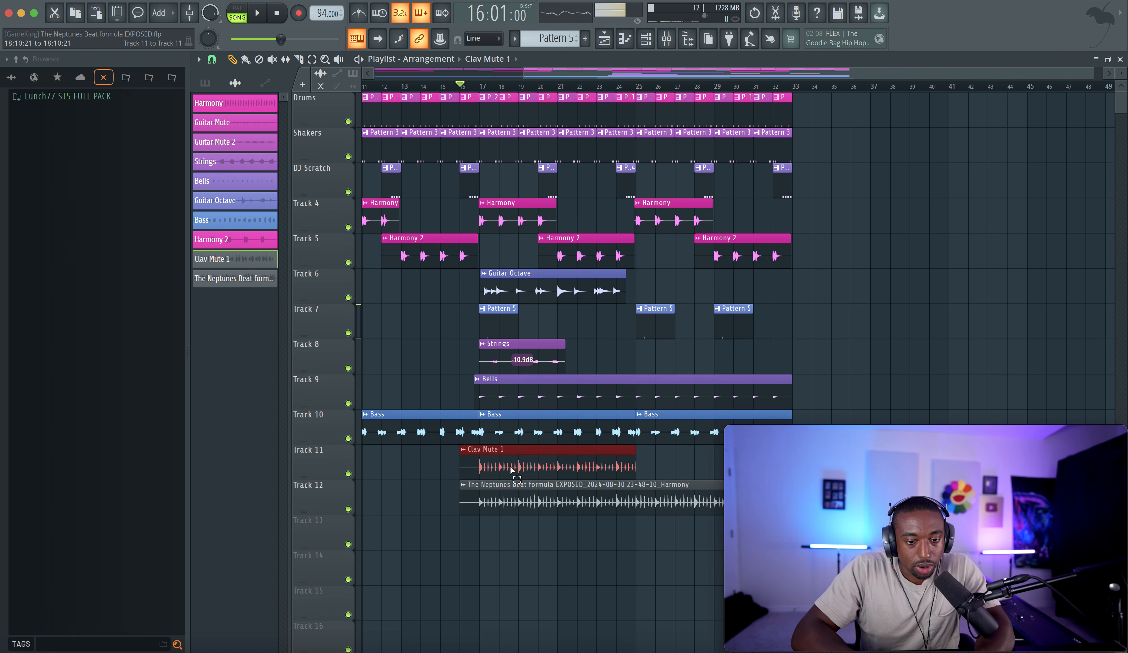
key("ctrl+b")
scroll(652, 464, "down", 6)
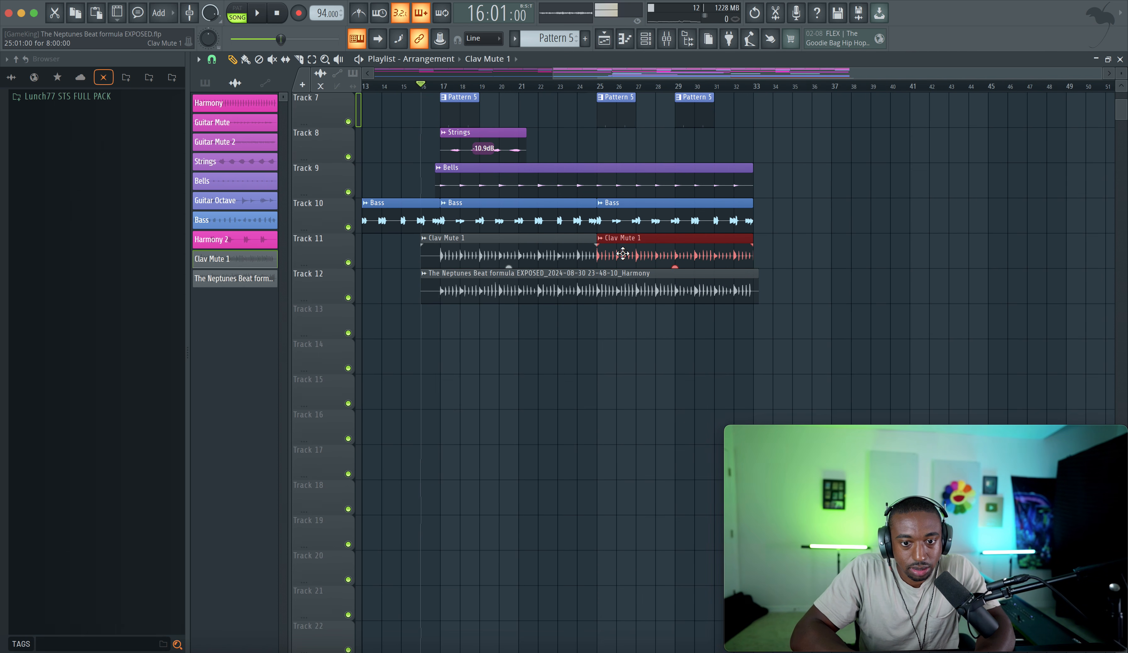
Trim the clips on Tracks 11 and 12 to run from just before bar 17 to just before bar 33
scroll(622, 253, "up", 5)
scroll(623, 253, "left", 6)
scroll(624, 254, "up", 1)
left_click(894, 289, "super")
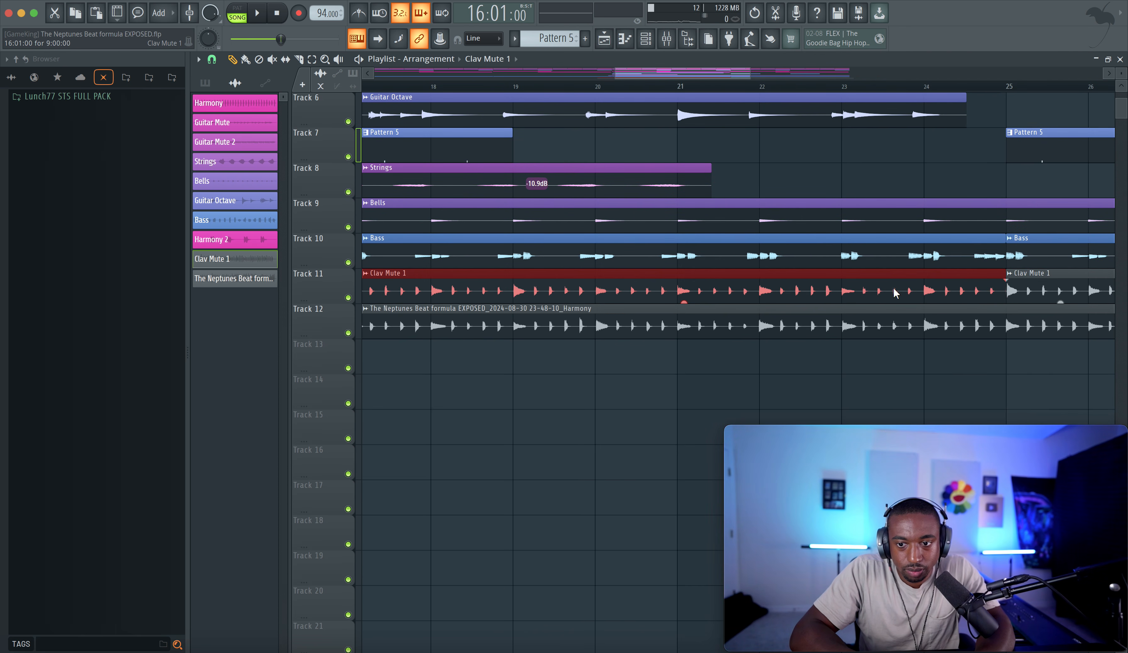
scroll(999, 296, "down", 4)
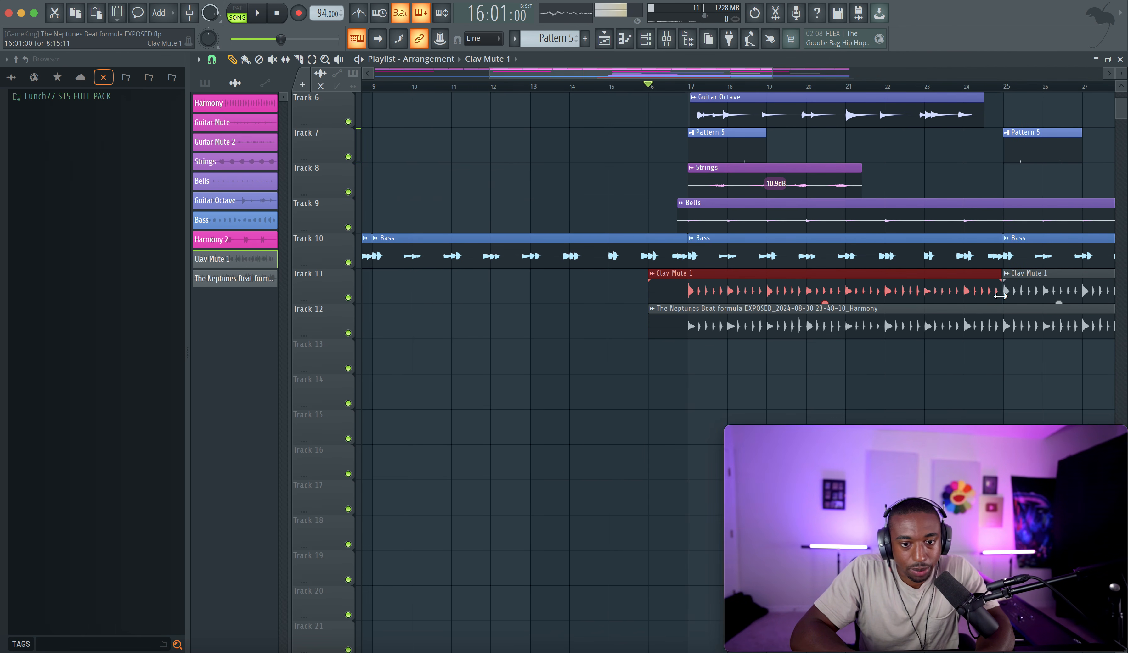
left_click_drag(1003, 298, 1002, 328)
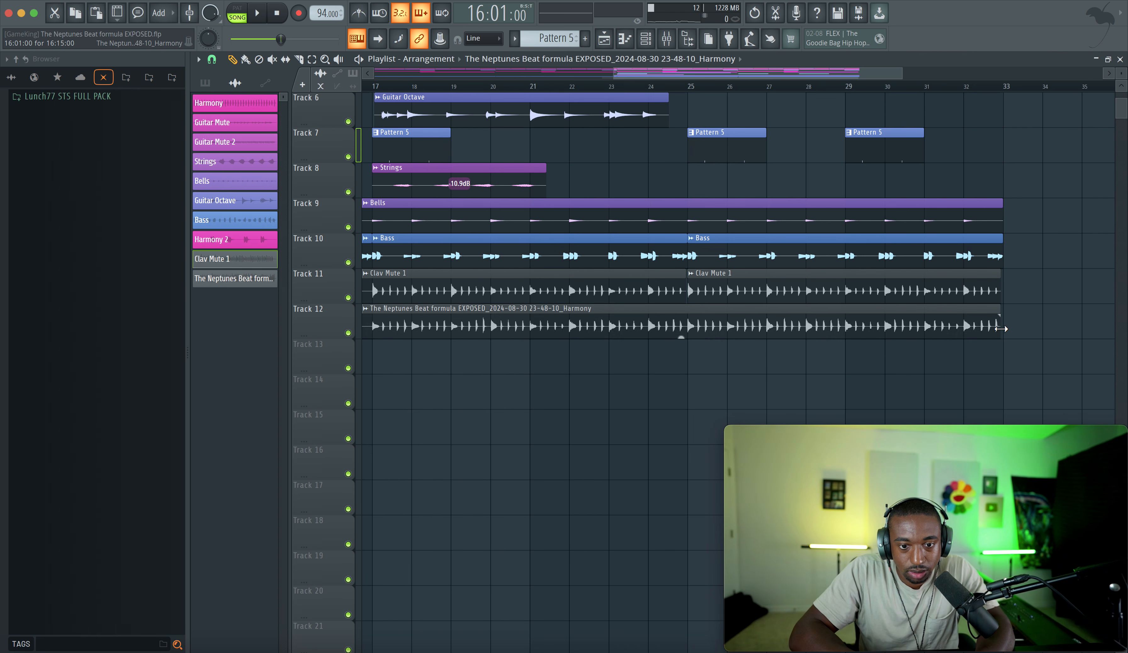
scroll(892, 332, "left", 8)
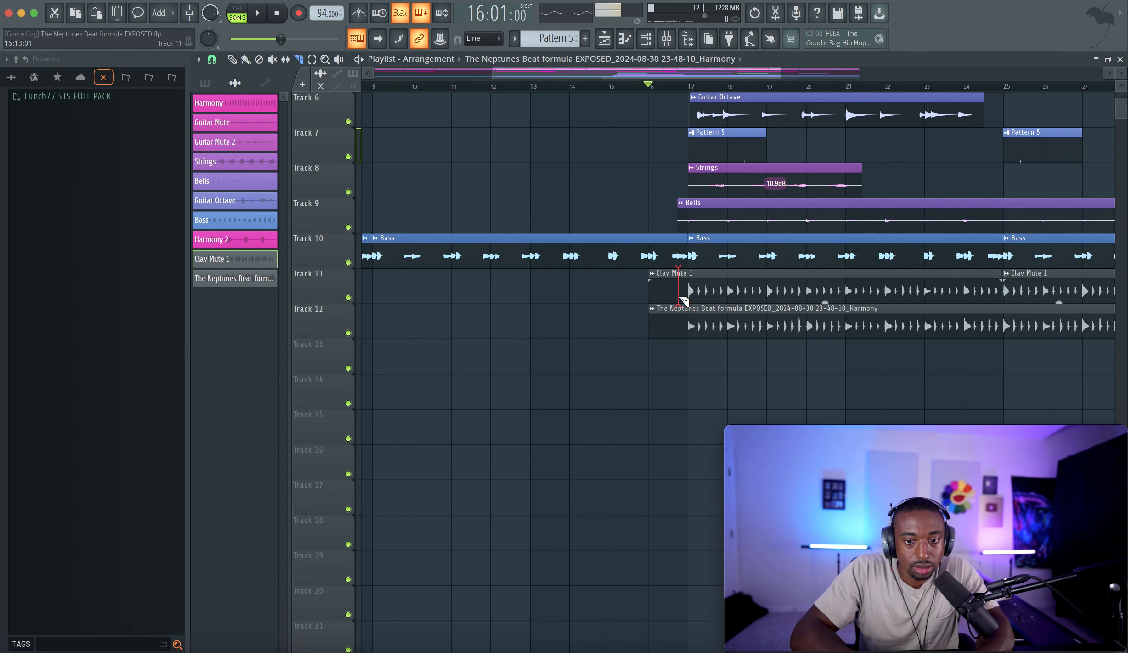
left_click_drag(689, 336, 686, 335)
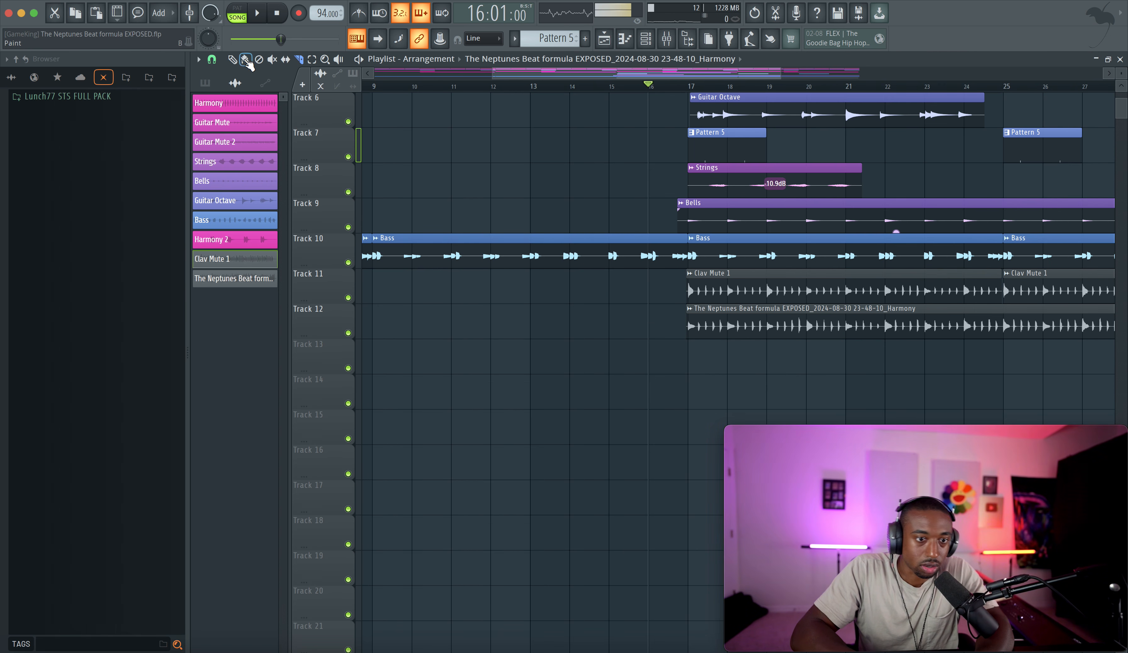
Rename the Track 12 recording Clav Mute 2
double_click(716, 308)
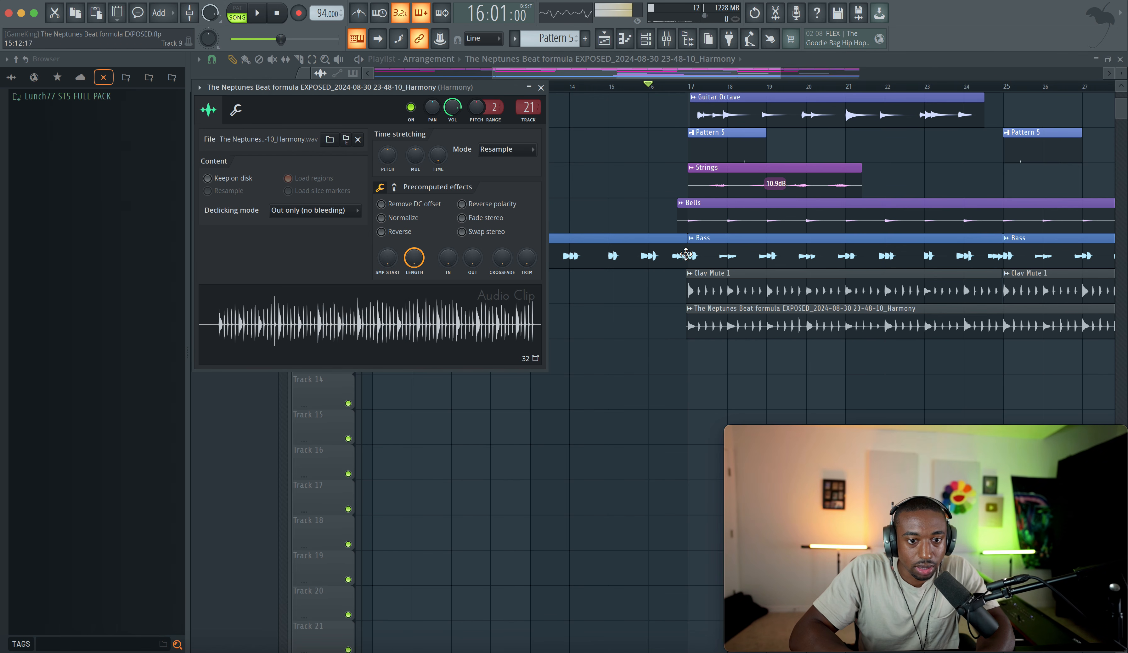
key("F2")
type("Clav")
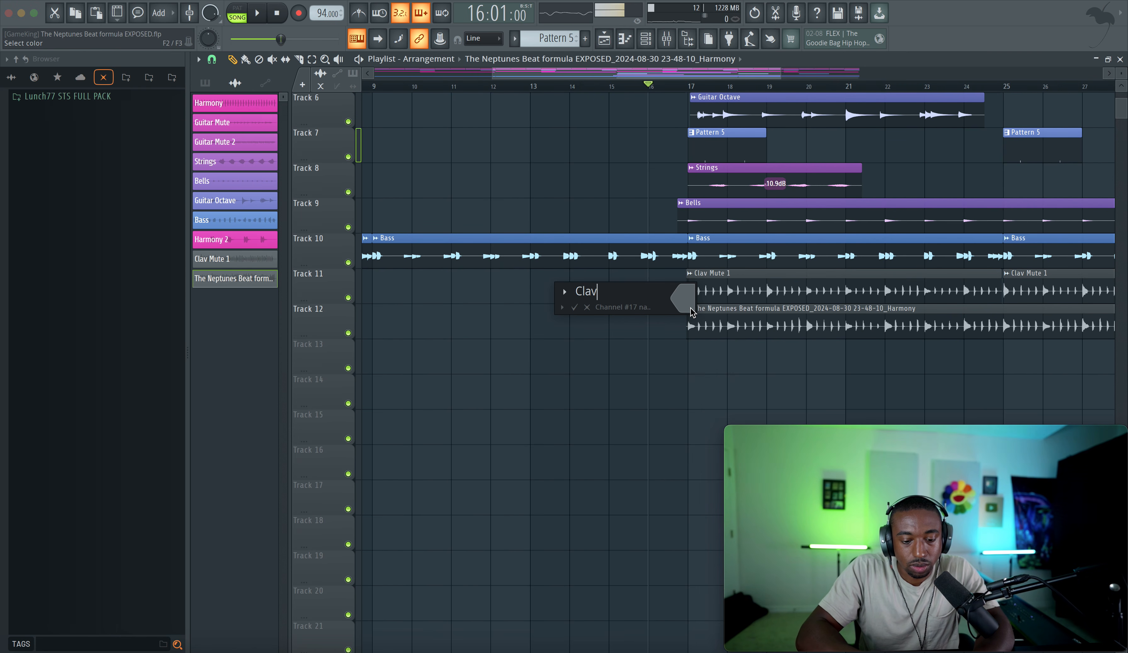
type(" Mute 2")
key("Return")
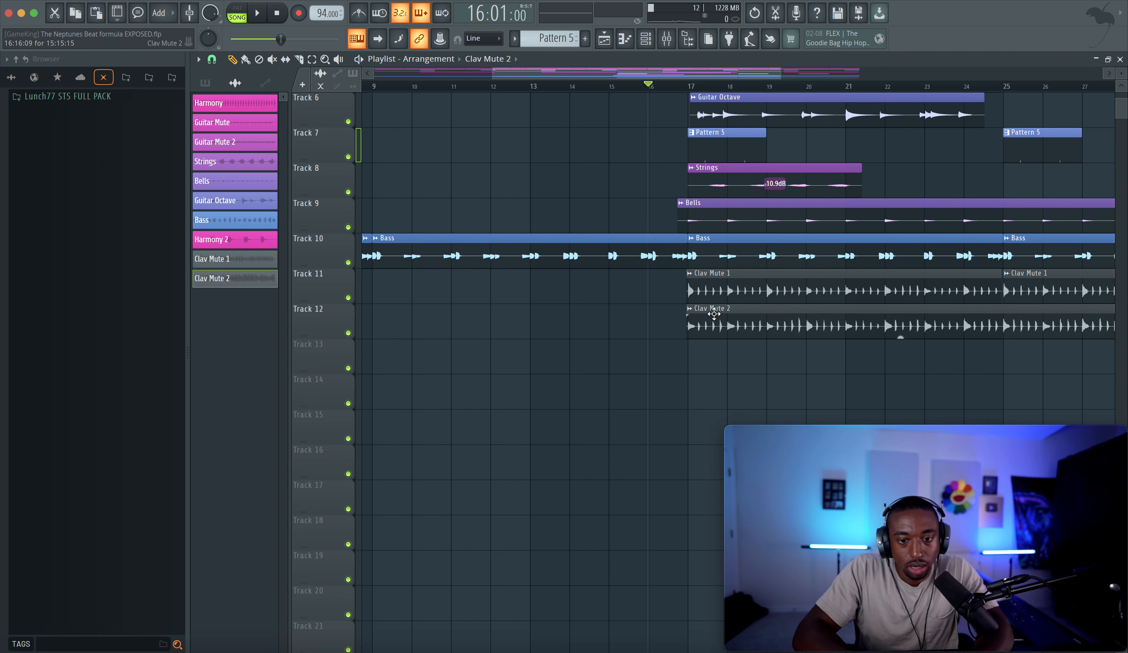
Pan Clav Mute 2 in its channel settings and save the project during playback
double_click(717, 318)
key("space")
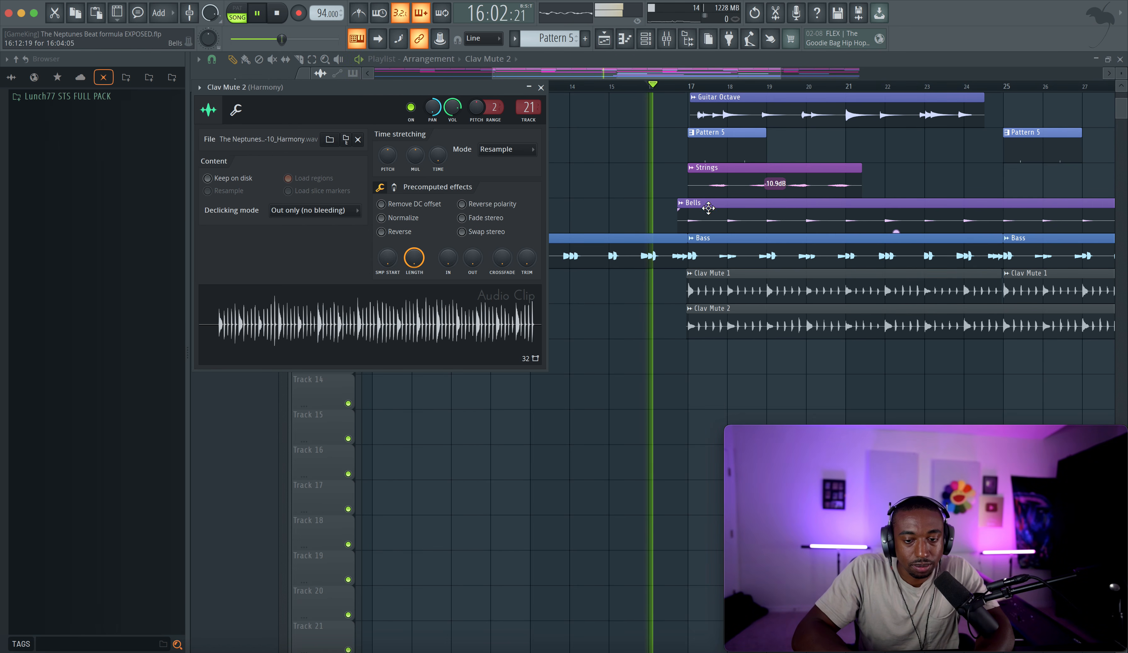
key("ctrl+s")
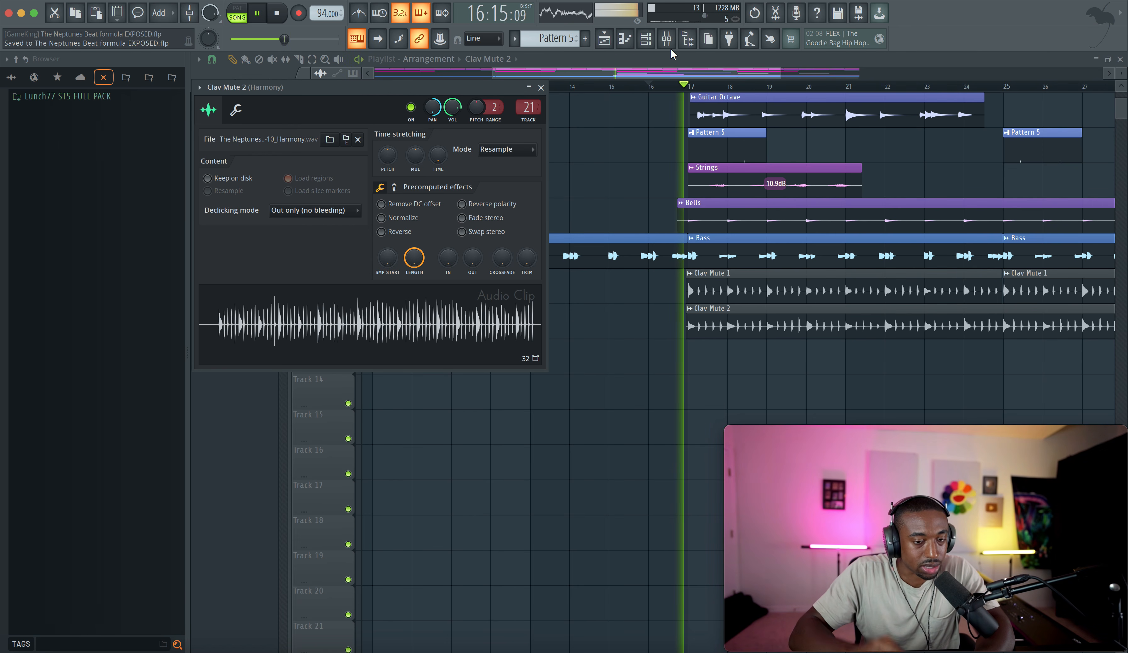
left_click(541, 88)
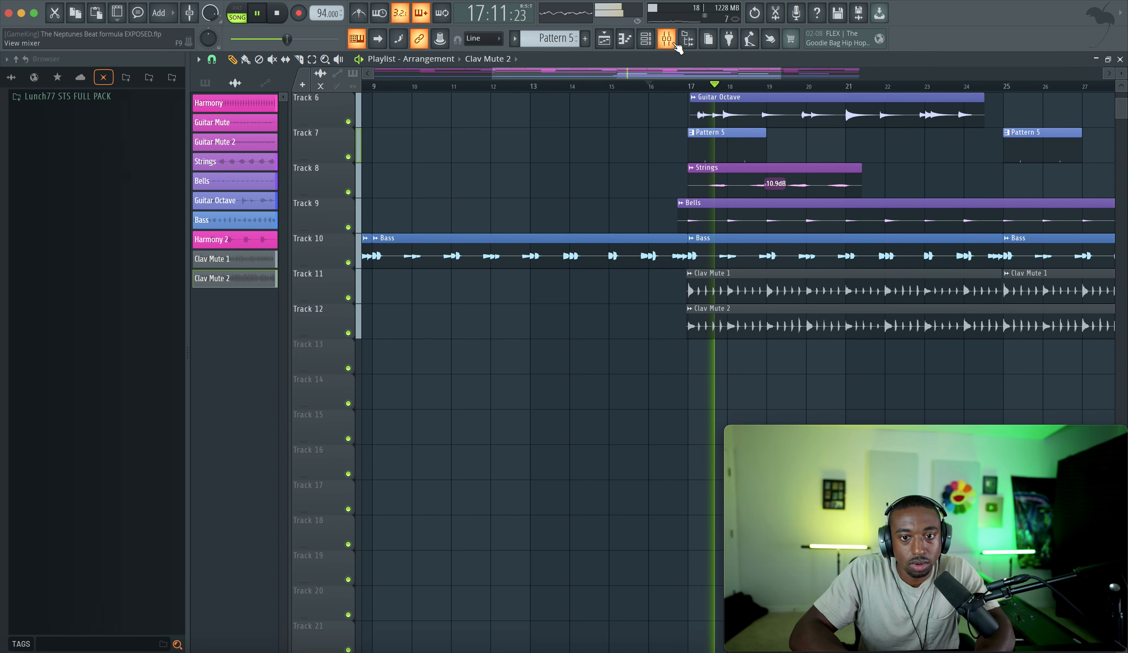
Route Clav Mute 2 to free mixer track 17 and restart playback from bar 16
key("F9")
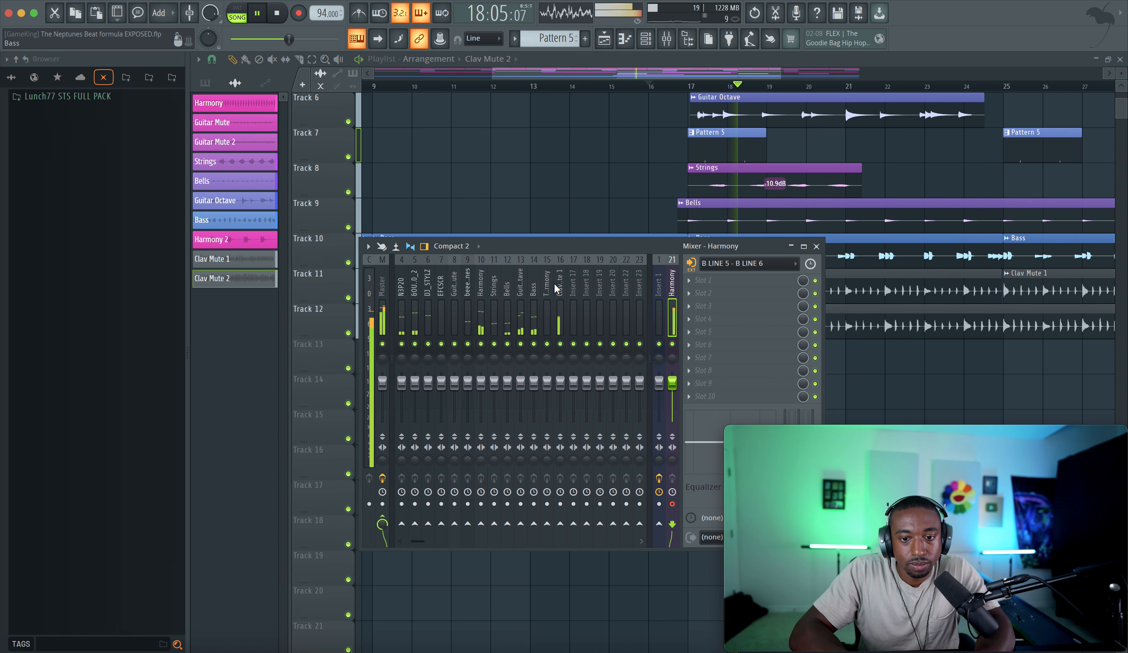
double_click(896, 321)
key("ctrl+l")
key("space")
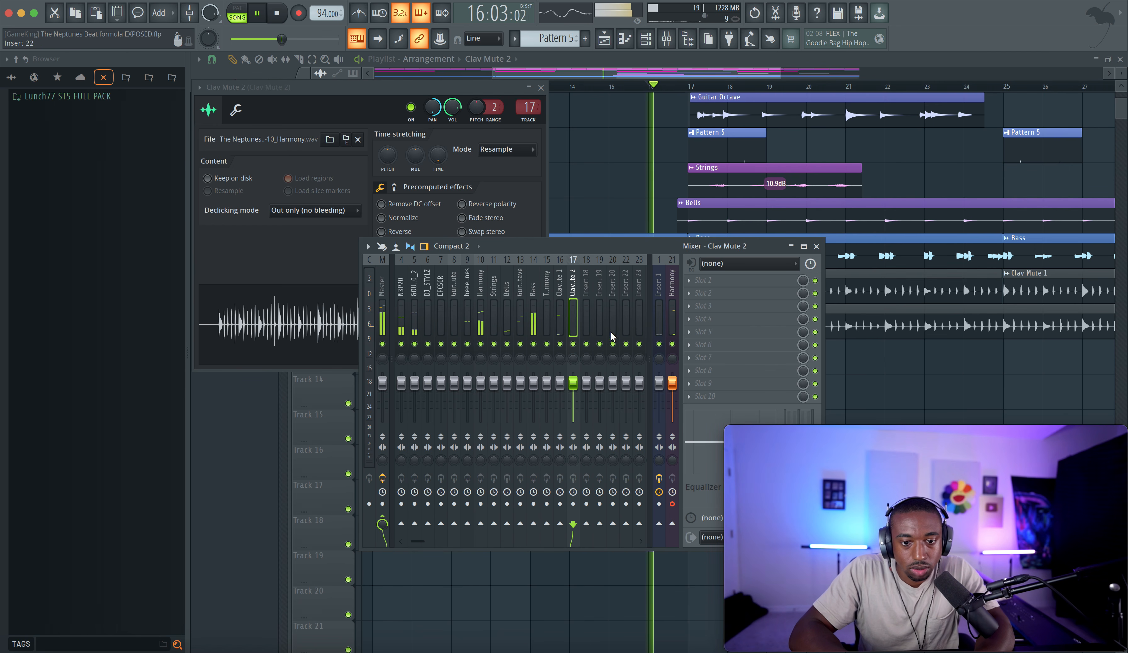
Lower the Clav Mute faders in the mixer, bringing Clav Mute 2 down to about -8.3 dB
left_click(559, 287, "ctrl")
left_click(574, 380)
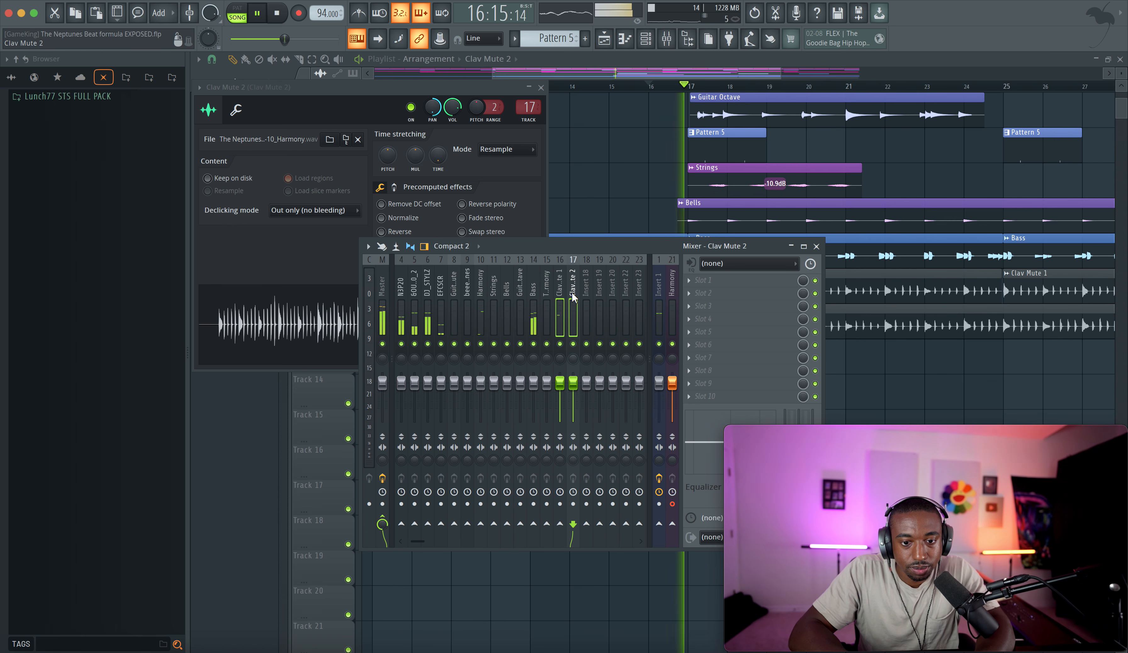
left_click_drag(576, 382, 576, 387)
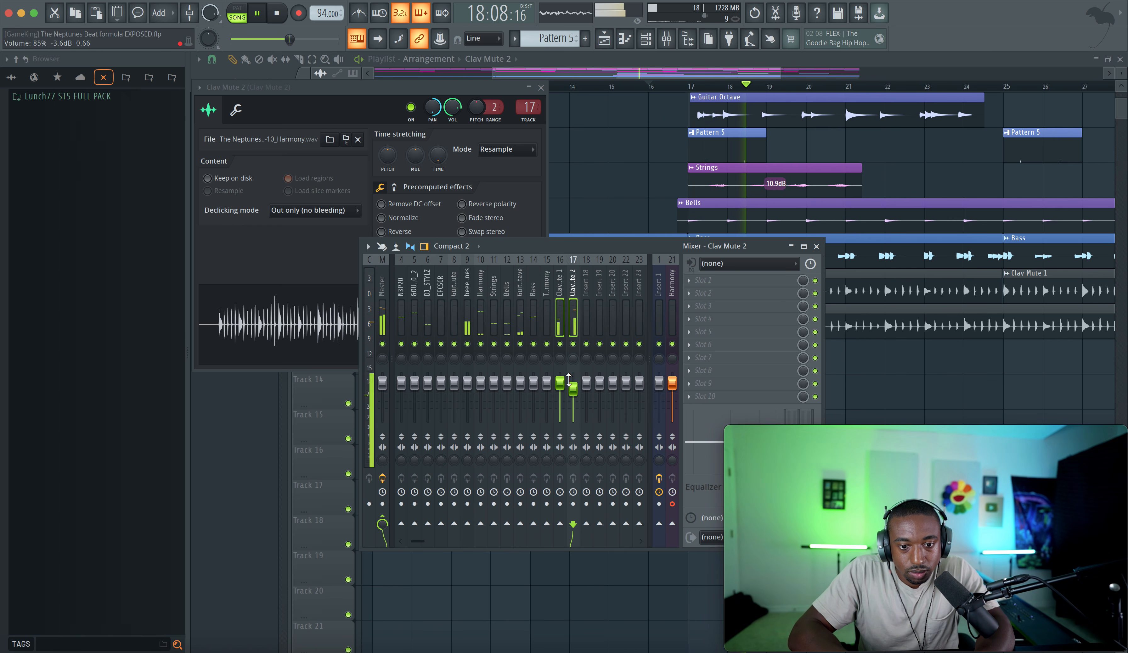
left_click_drag(573, 395, 573, 396)
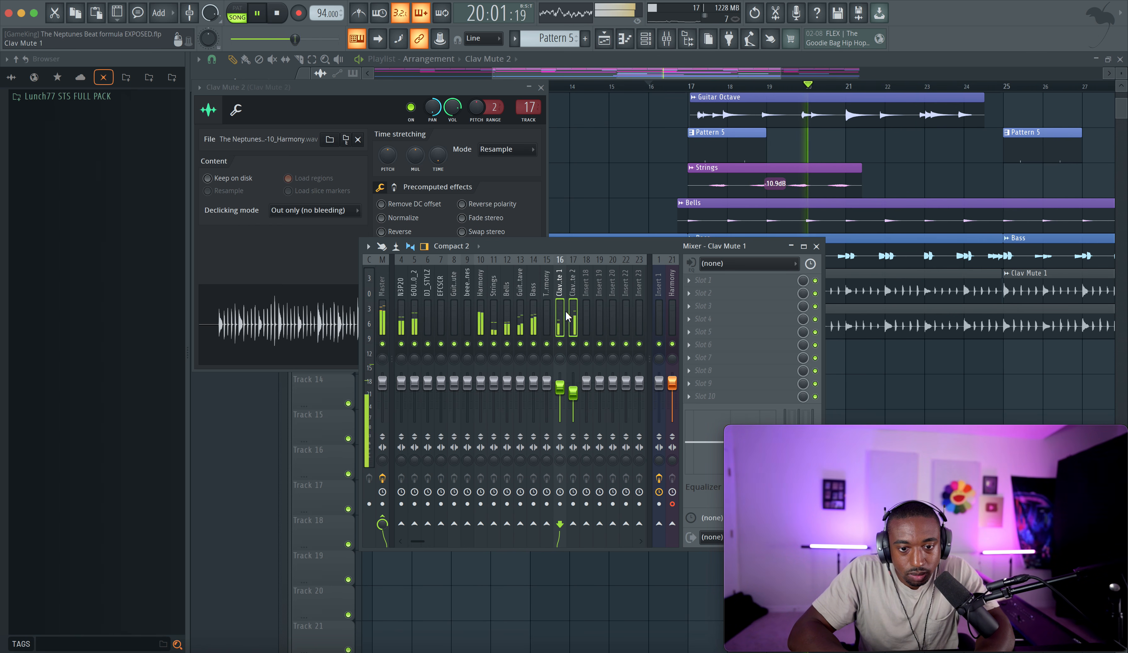
left_click(573, 329)
left_click_drag(560, 387, 572, 393)
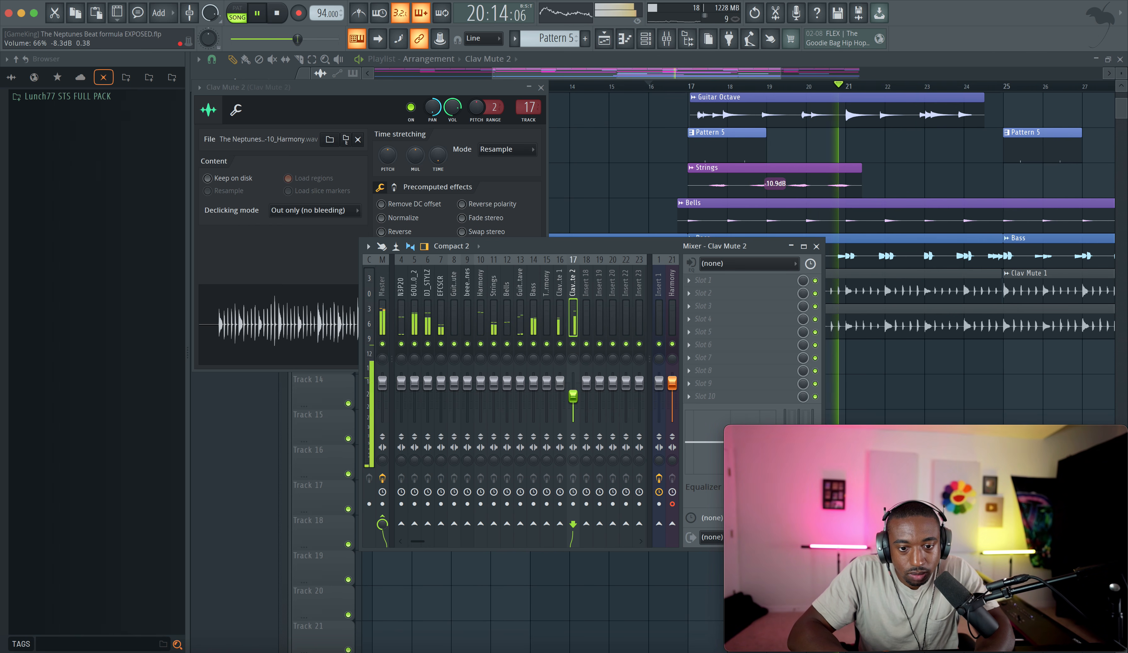
right_click(893, 366)
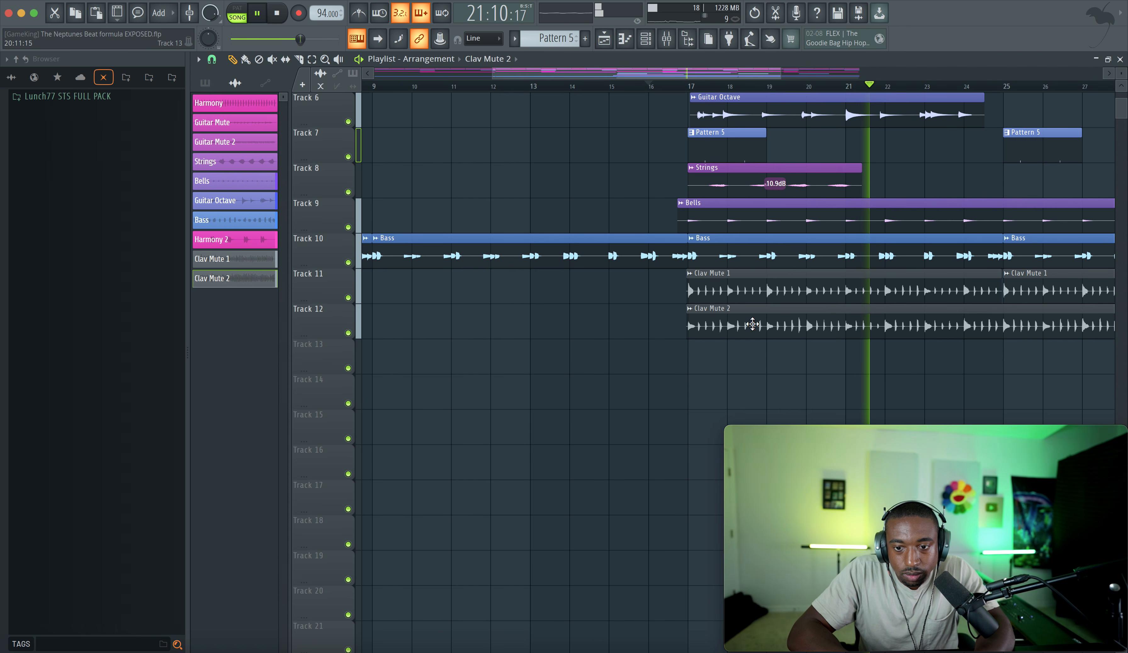
Reduce the gain of the Guitar Octave clip on Track 6 to -10.9 dB
scroll(605, 313, "down", 3)
scroll(608, 227, "up", 3)
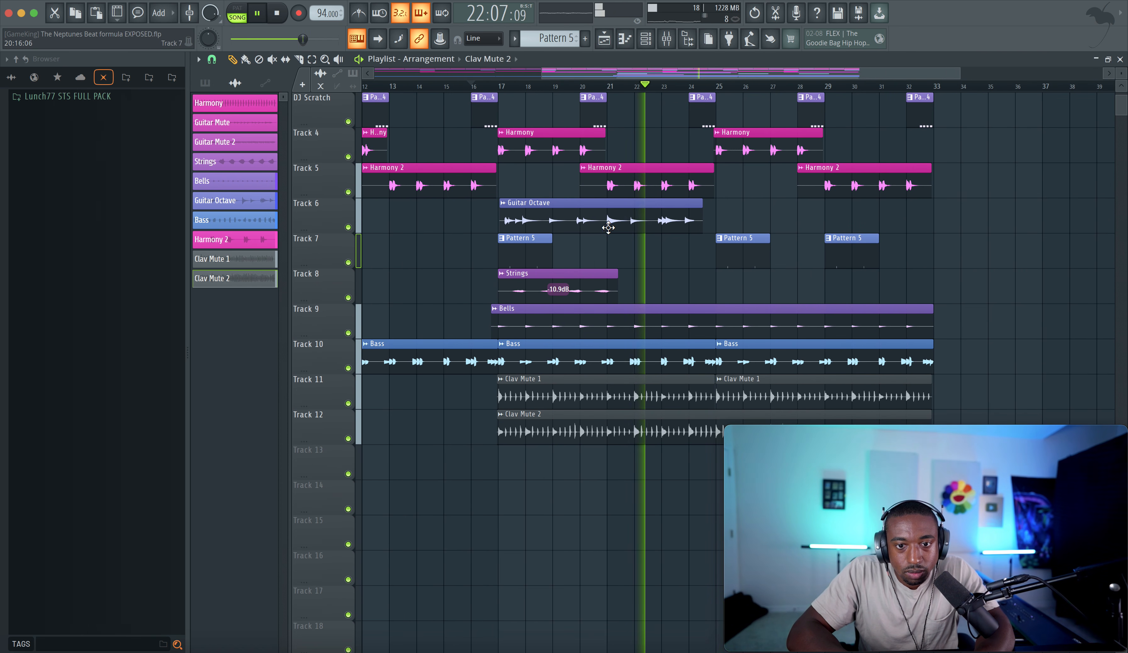
mouse_move(601, 231)
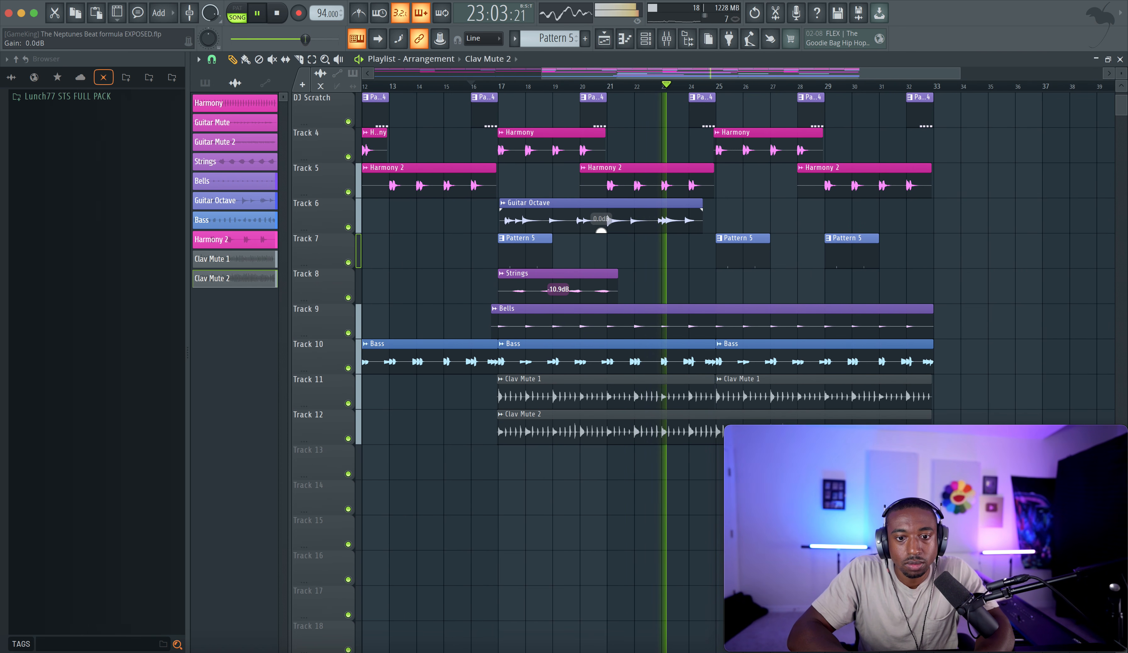
left_click_drag(601, 231, 601, 244)
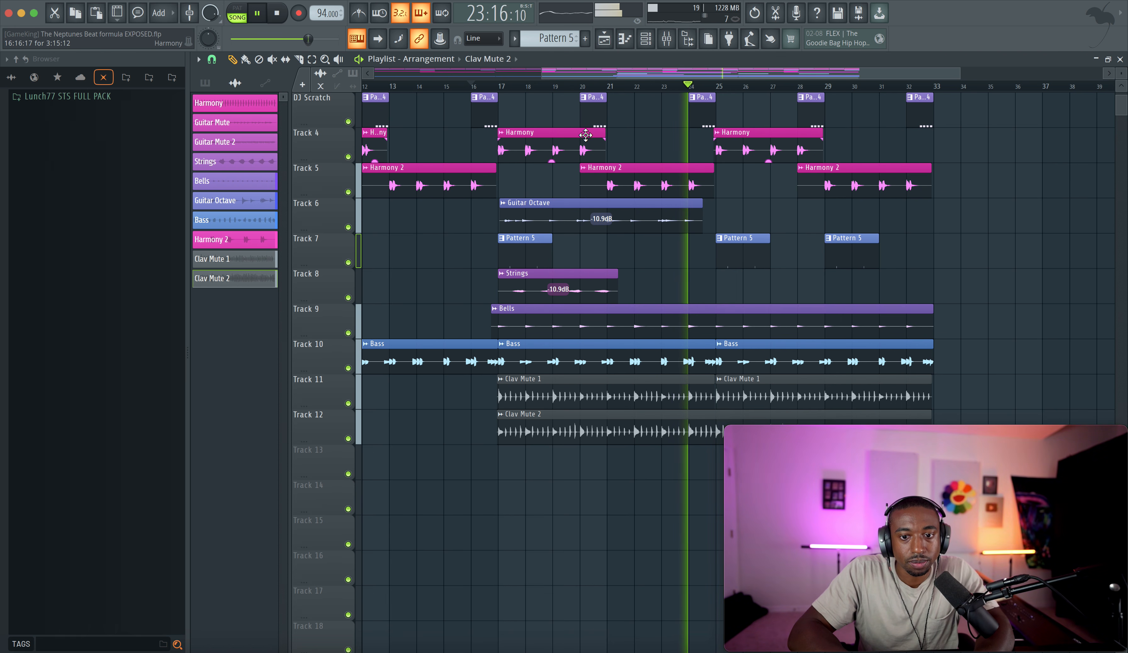
Hide the browser and shrink the Movie Recording window to leave more room for the full playlist arrangement
scroll(586, 136, "down", 3)
scroll(622, 161, "up", 2)
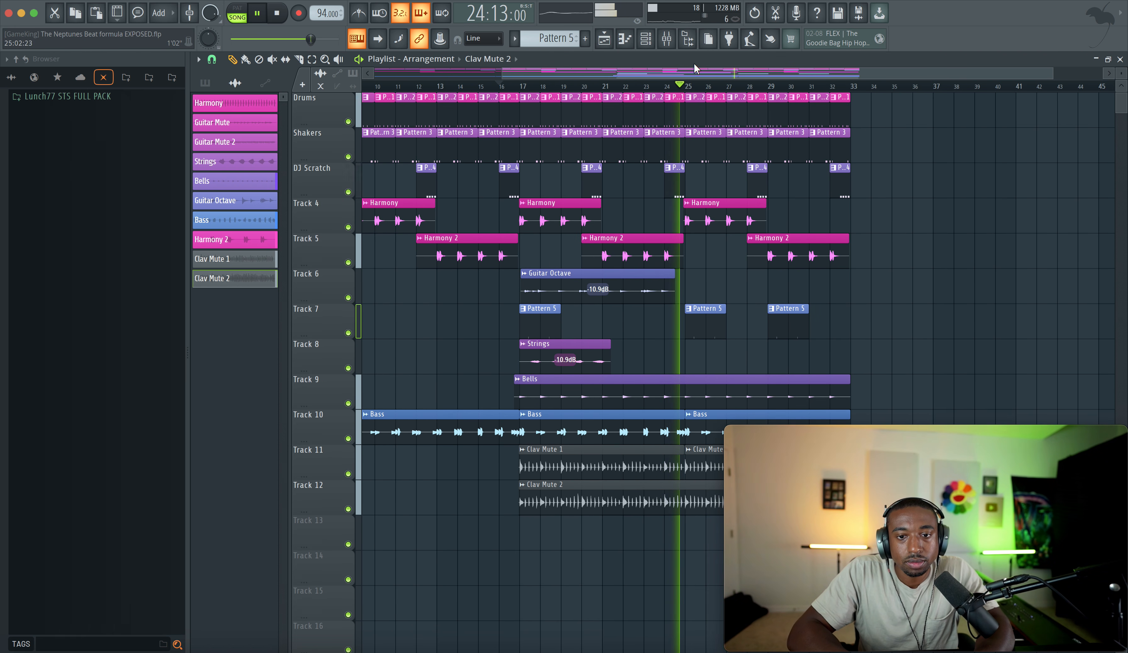
left_click(667, 39)
right_click(979, 262)
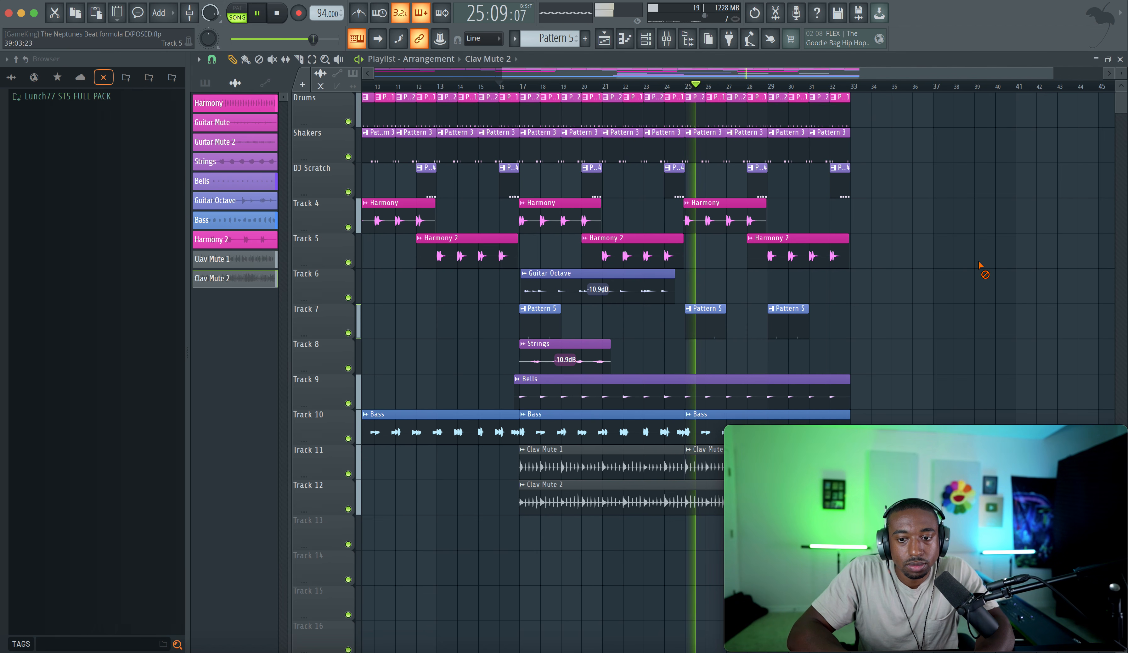
scroll(810, 243, "up", 2)
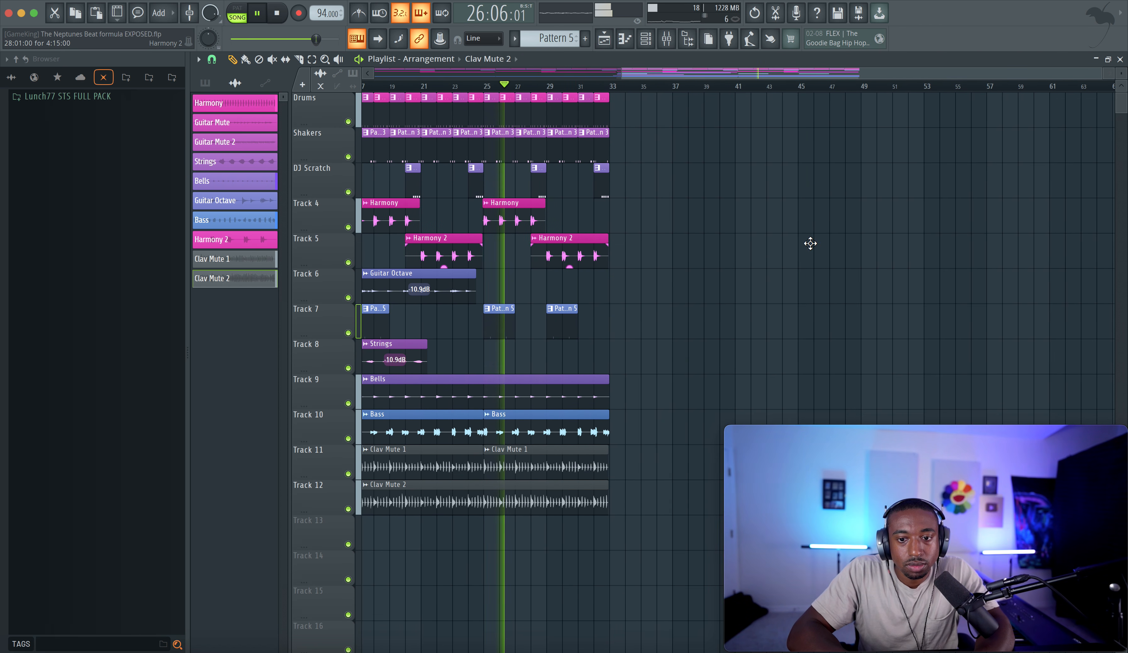
left_click(688, 40)
scroll(558, 222, "left", 5)
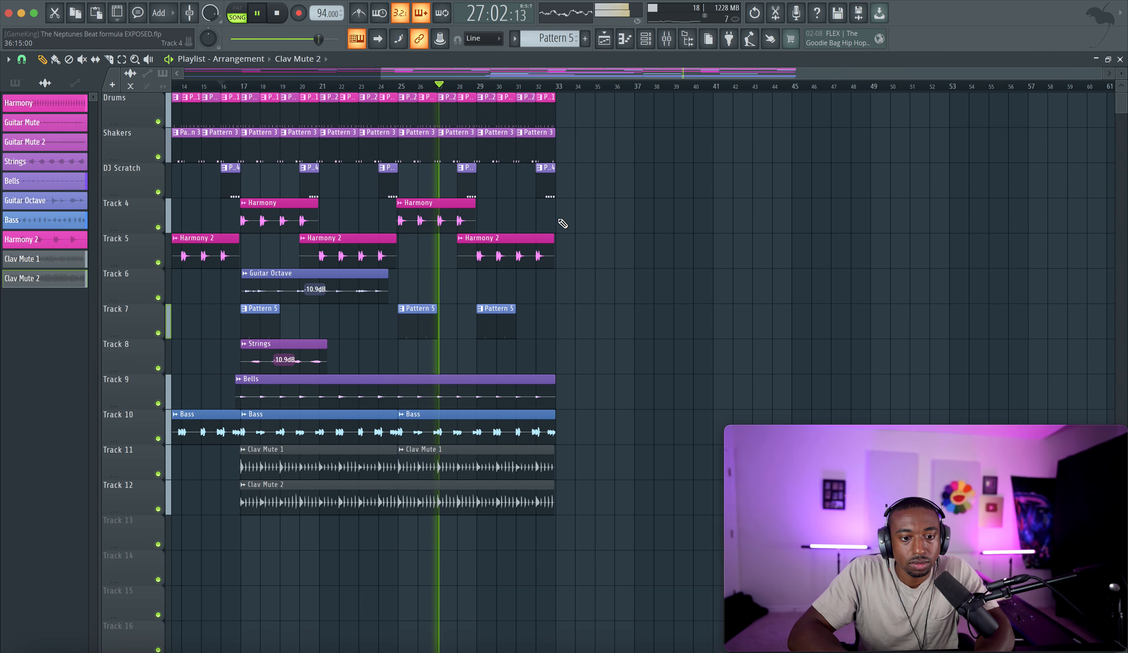
mouse_move(729, 425)
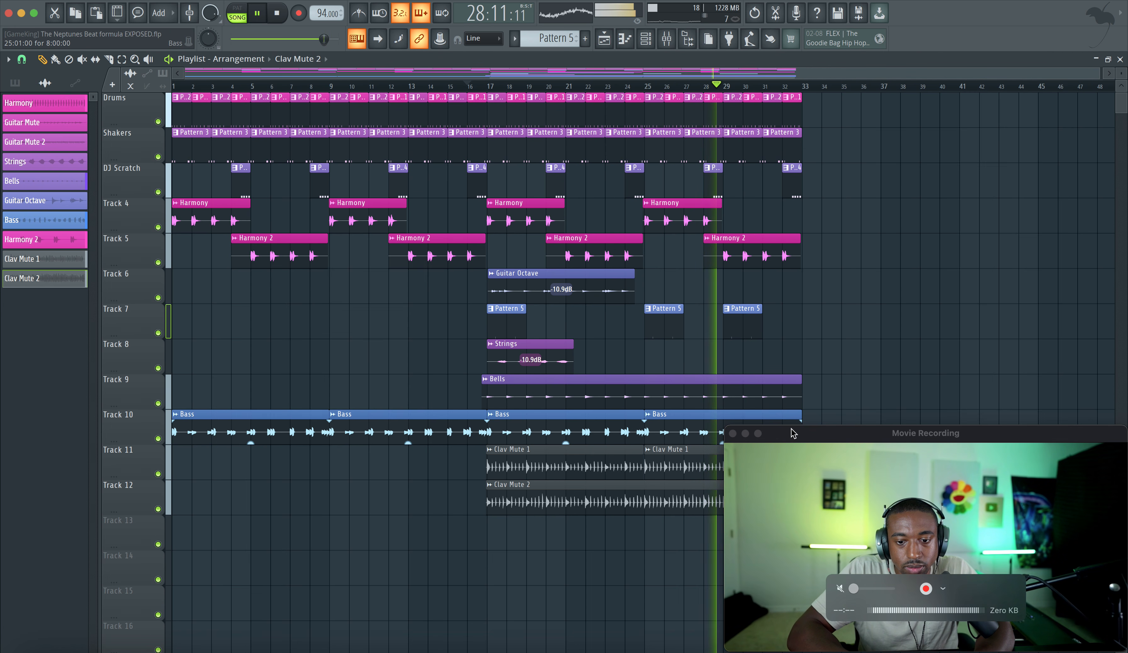
left_click_drag(727, 423, 810, 456)
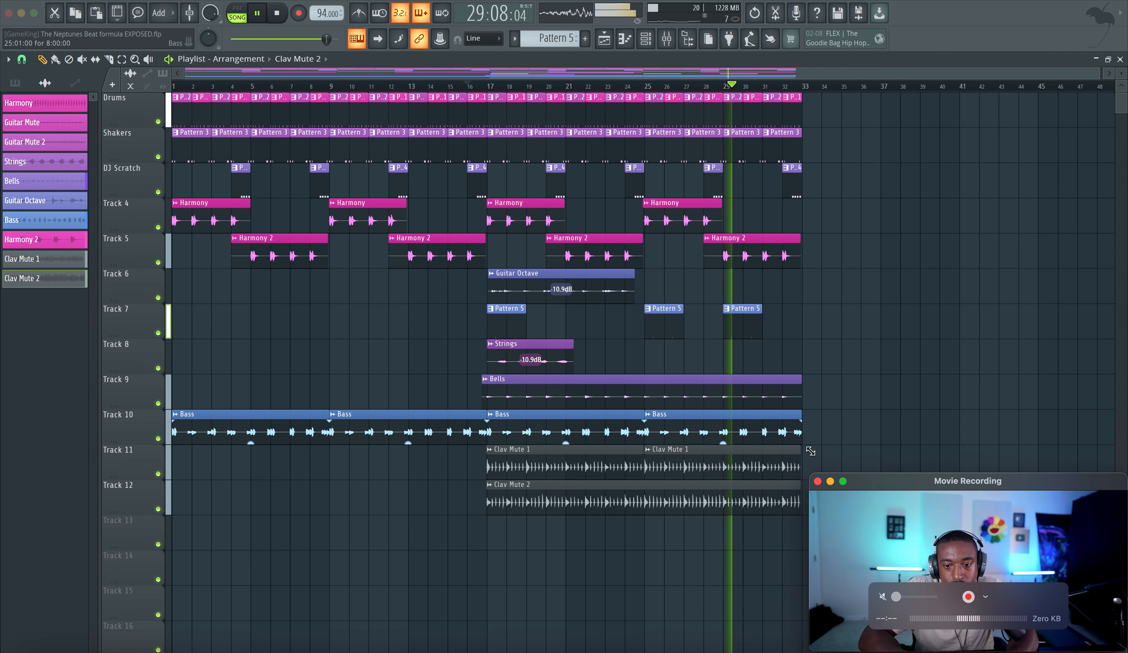
Color the Clav Mute 1 and Clav Mute 2 channels with a gradient from pink to Steel Blue #2B91D5
left_click(32, 263)
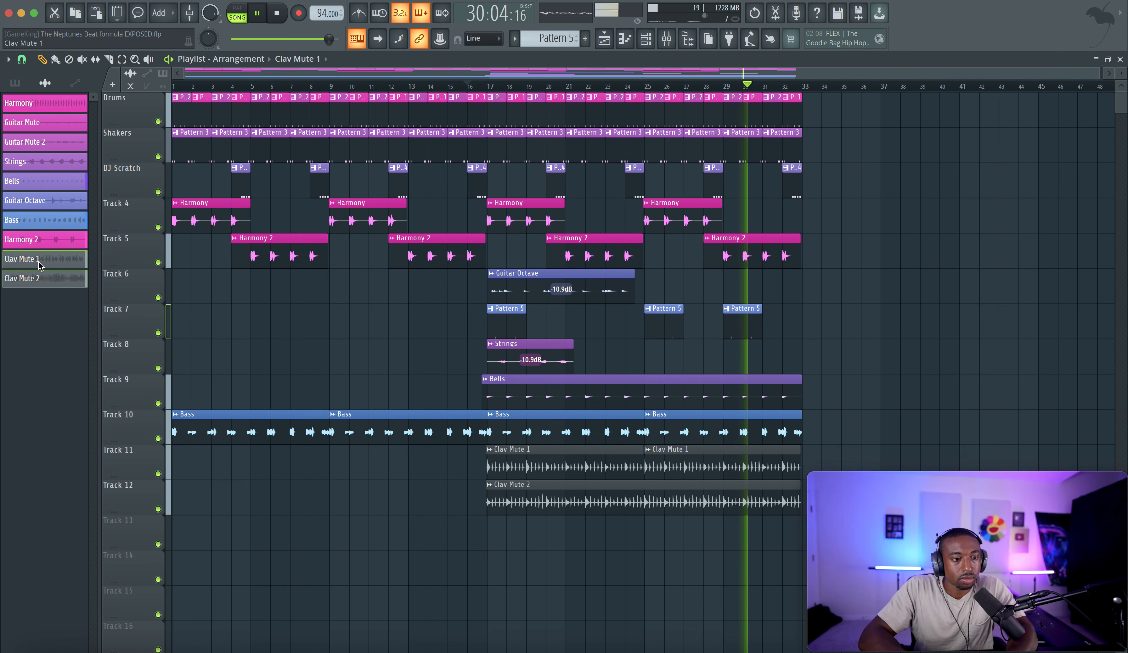
right_click(44, 263)
left_click(79, 311)
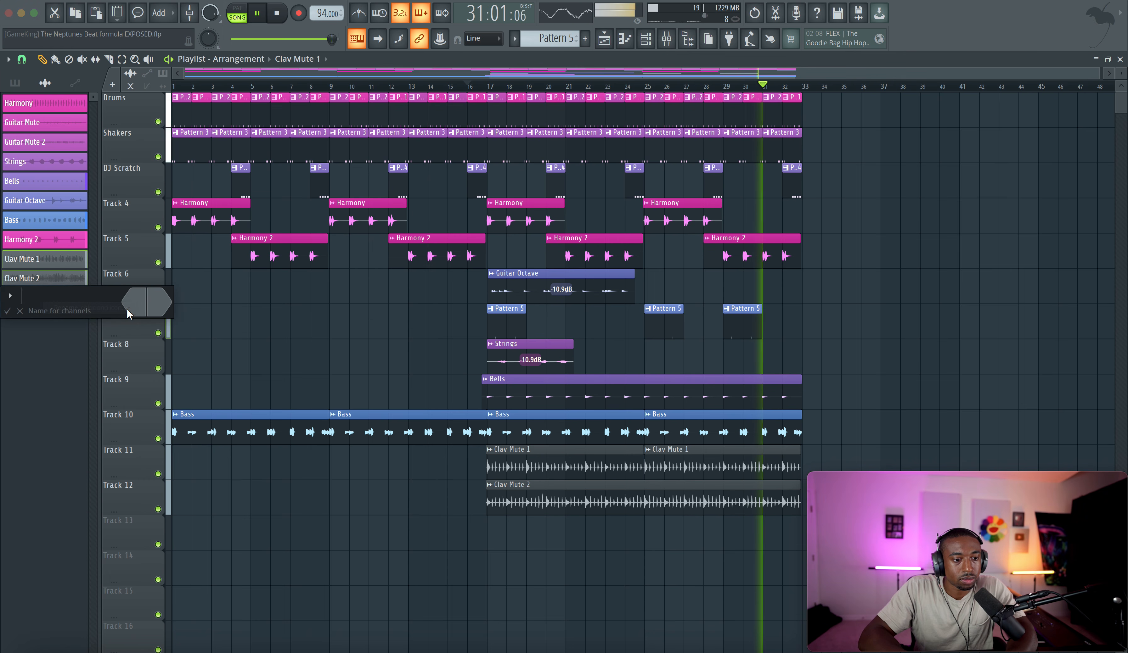
left_click(150, 309)
double_click(206, 514)
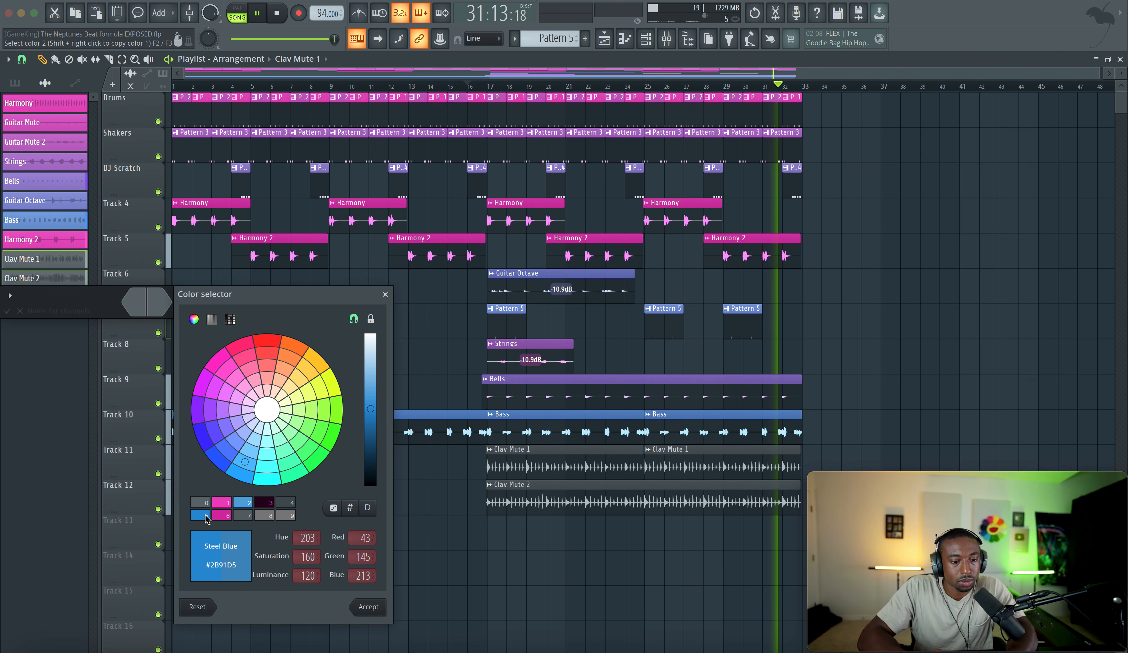
left_click(137, 314)
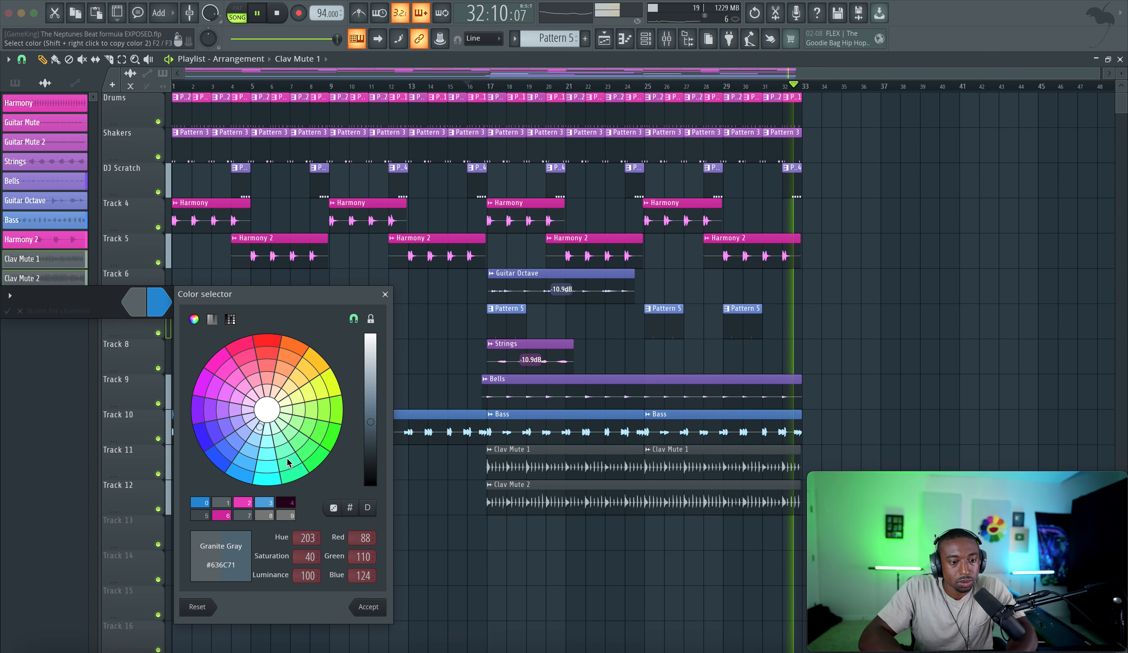
double_click(242, 503)
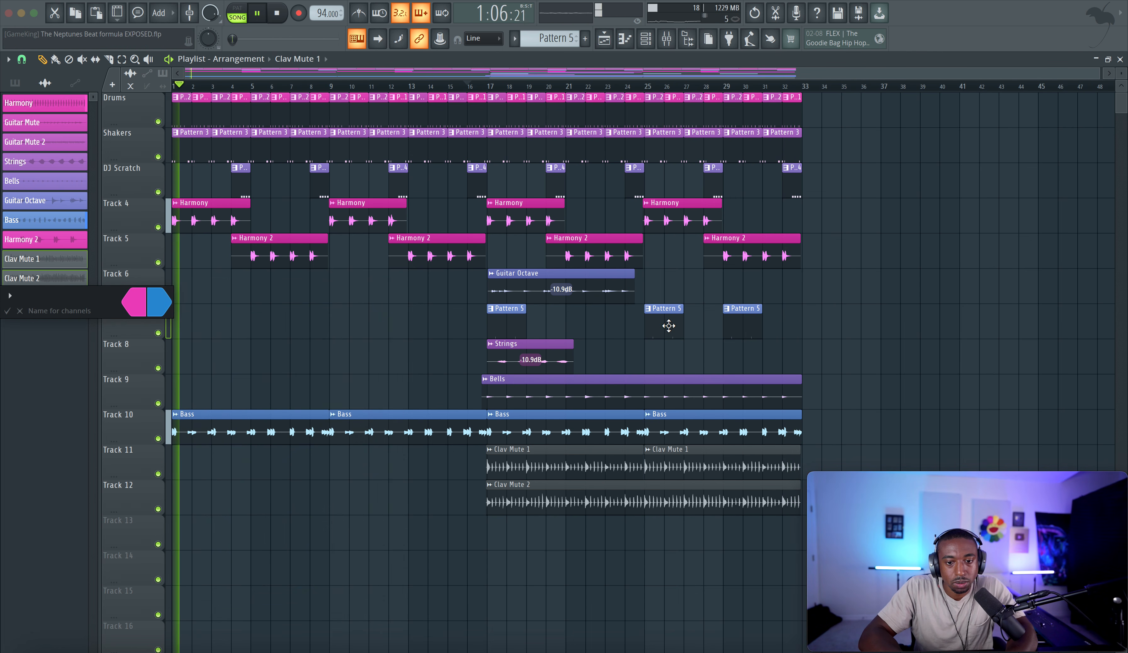
key("Return")
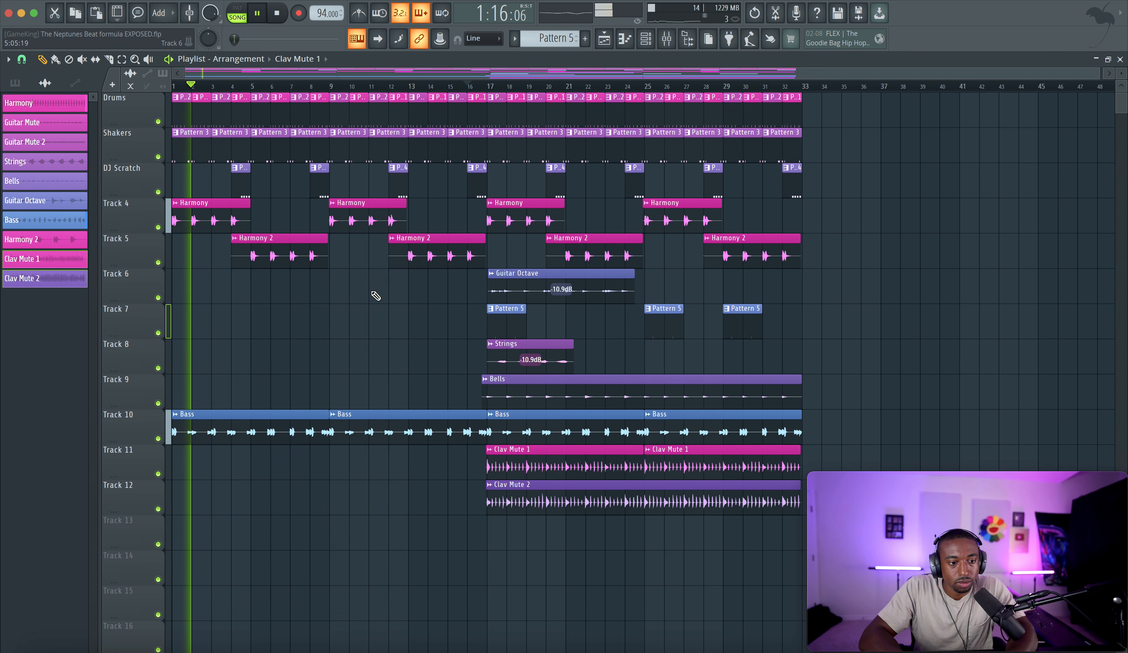
Lower the second beeeyuw neptunes note in Pattern 5 from C5 to A#4, then return to the playlist
double_click(655, 325)
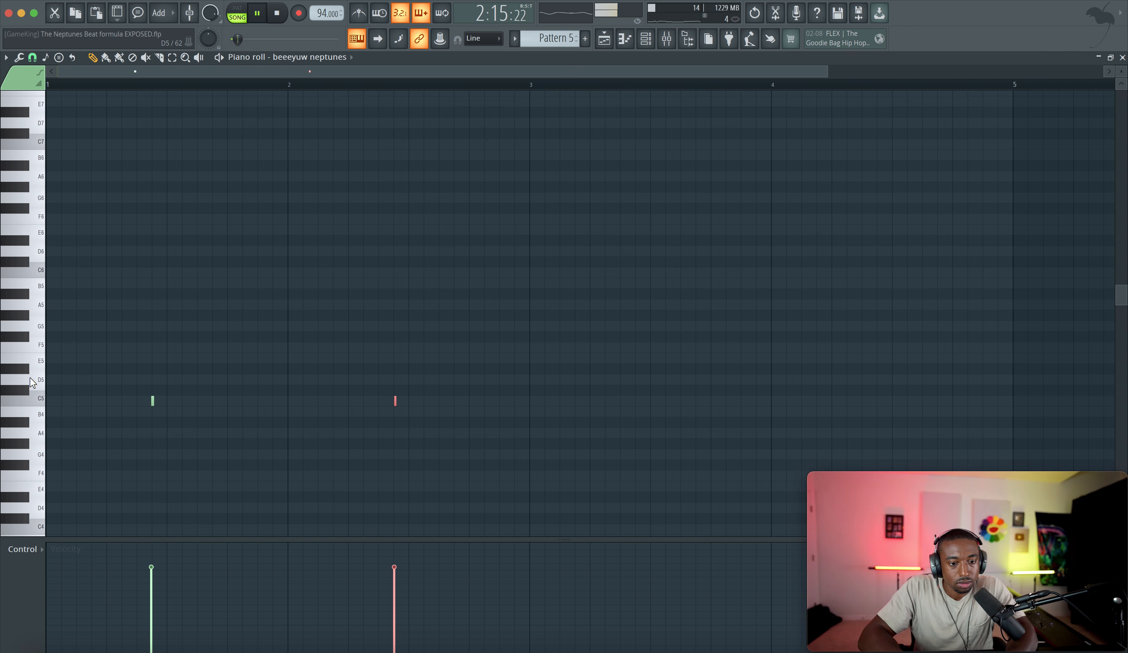
left_click(43, 438)
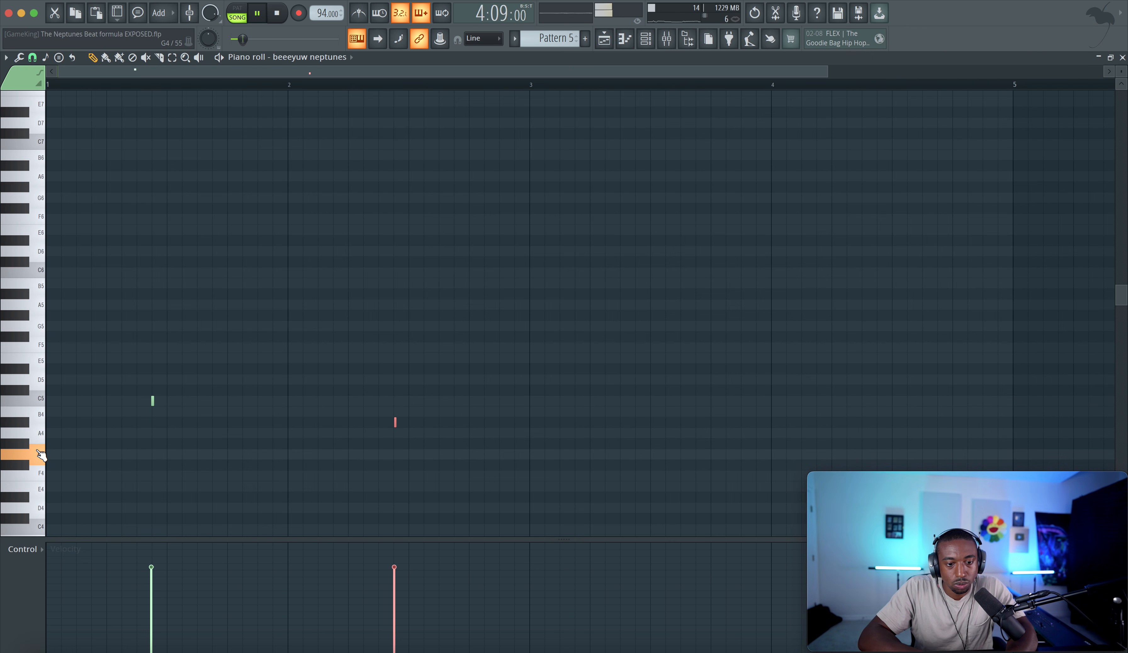
left_click(605, 39)
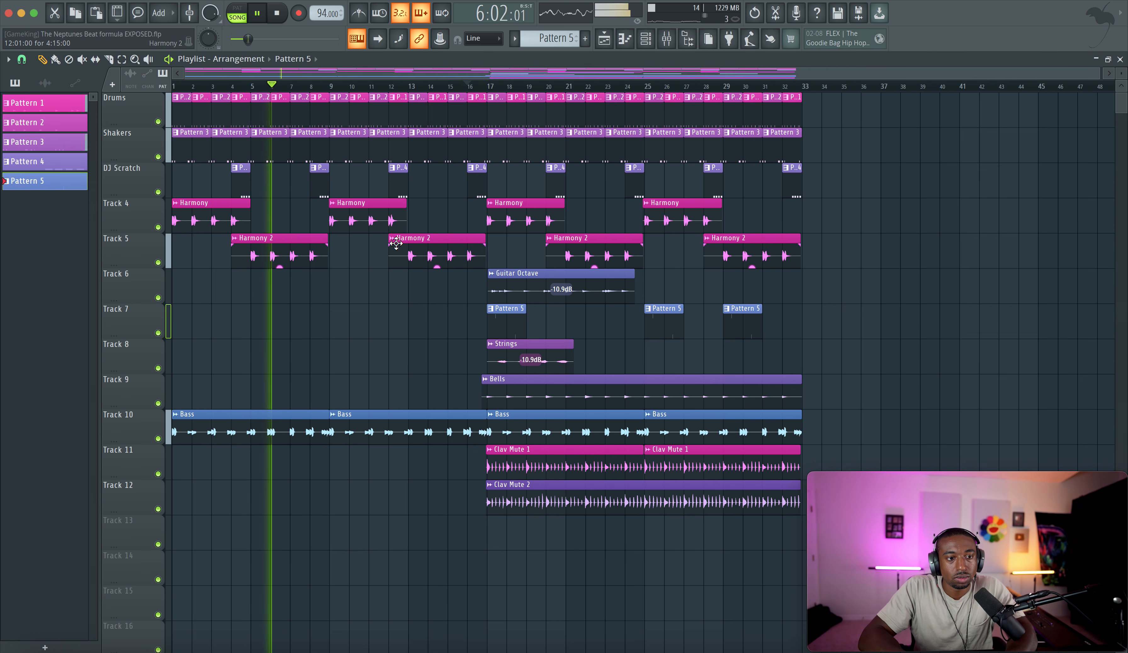
Check the channel rack and the N3P20 notes of Pattern 3 in the piano roll
key("F6")
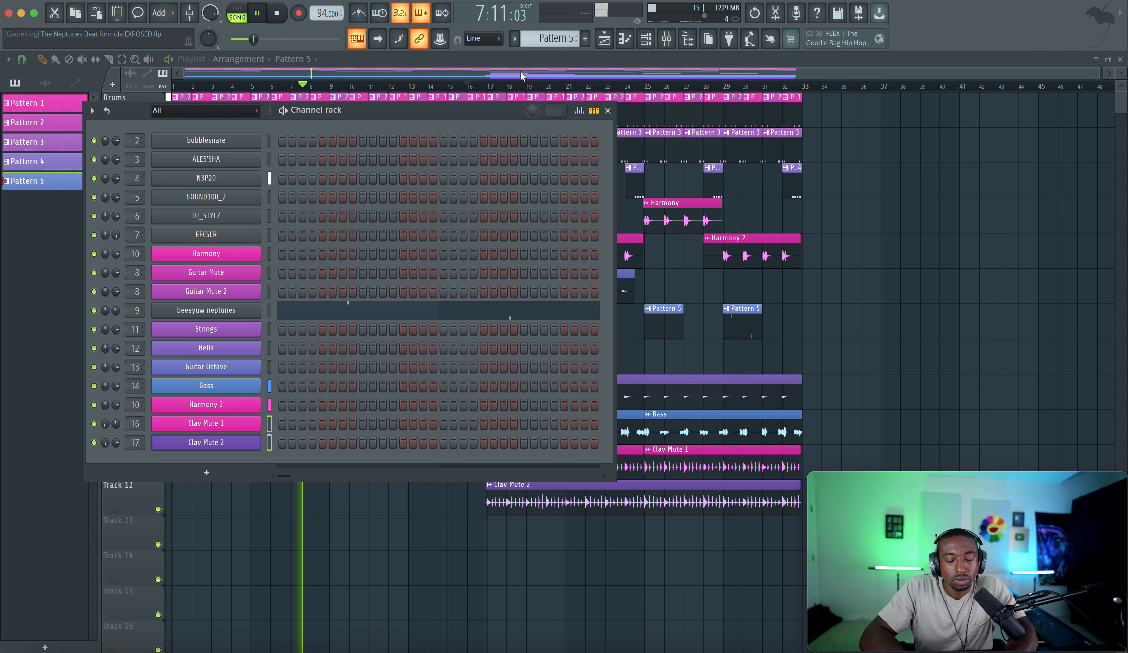
key("F6")
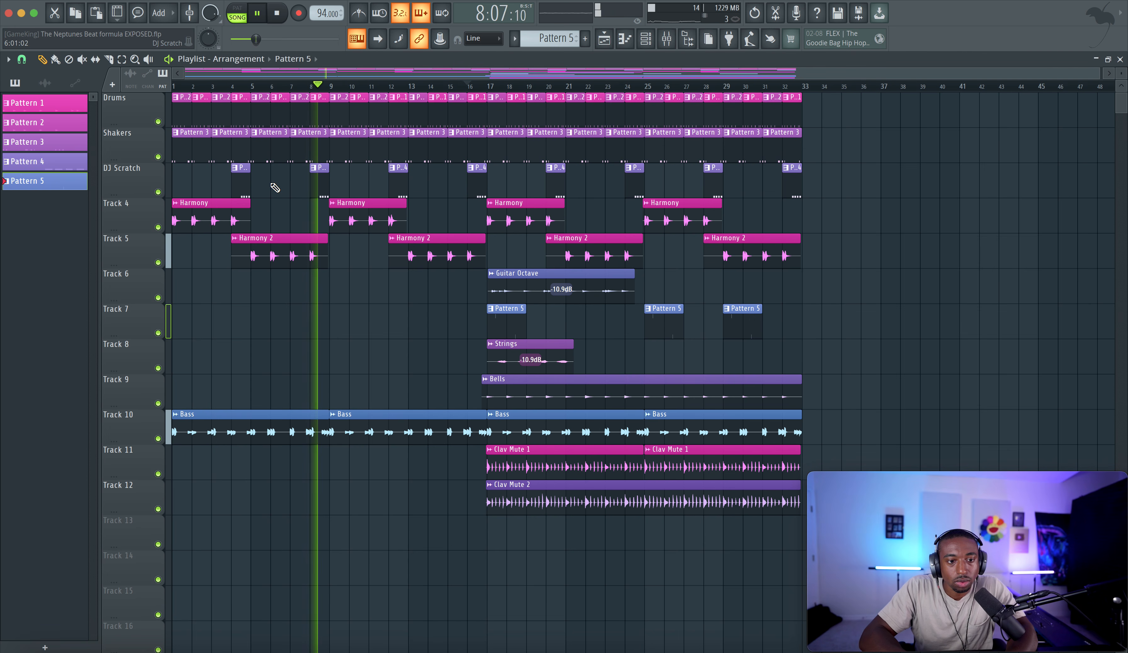
double_click(191, 142)
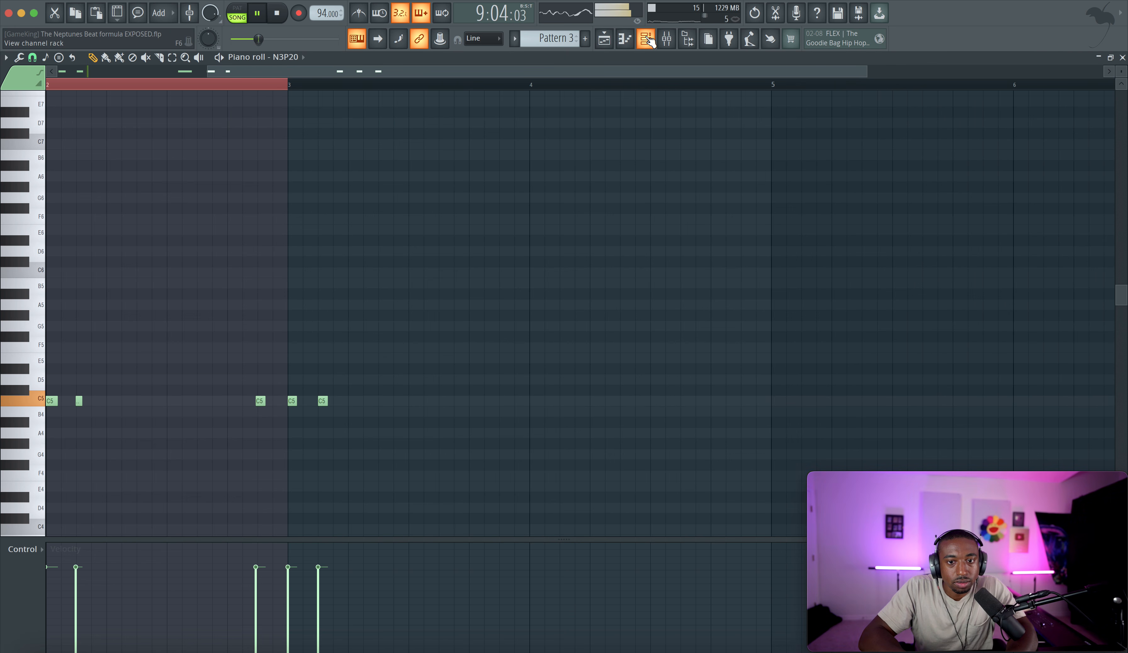
left_click(604, 40)
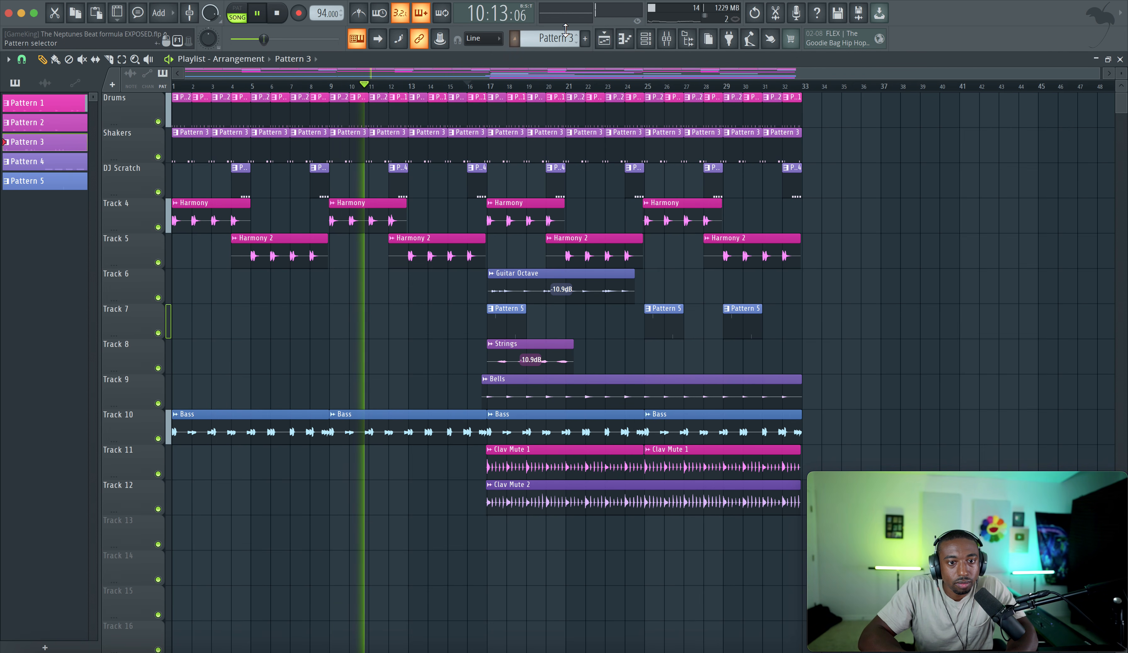
Delete the Pattern 3 clip spanning bars 3 to 5 on the Shakers track
right_click(228, 146)
mouse_move(209, 143)
left_mouse_down()
mouse_move(263, 144)
mouse_move(214, 144)
left_mouse_up()
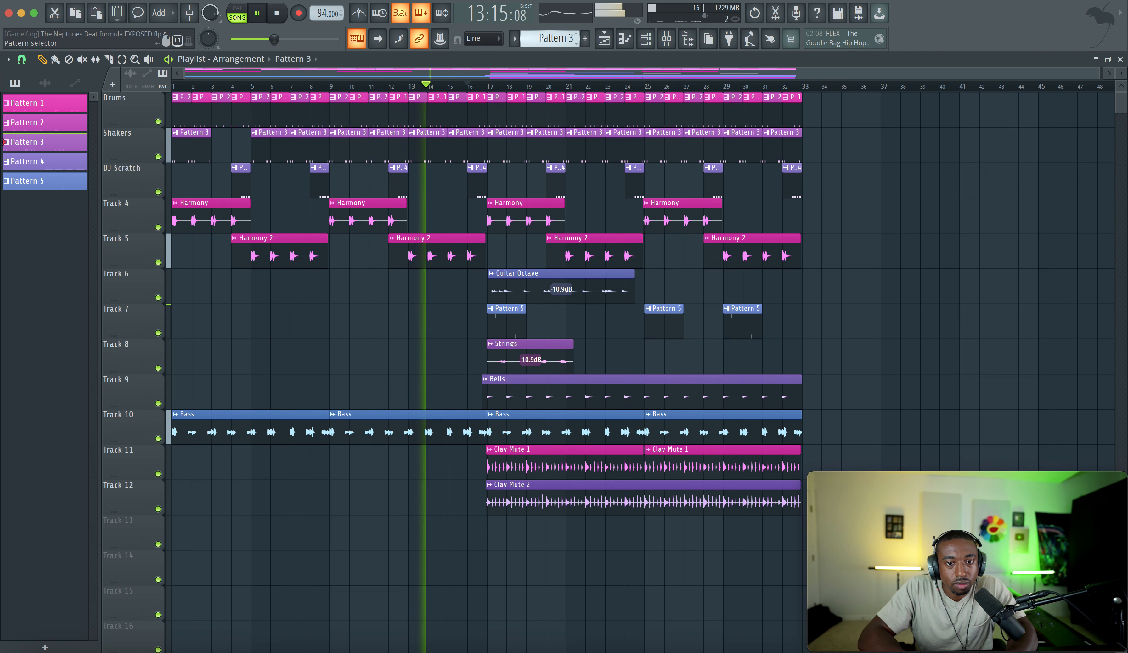
Create the next empty pattern, Pattern 6, keeping its default name
scroll(570, 36, "up", 1)
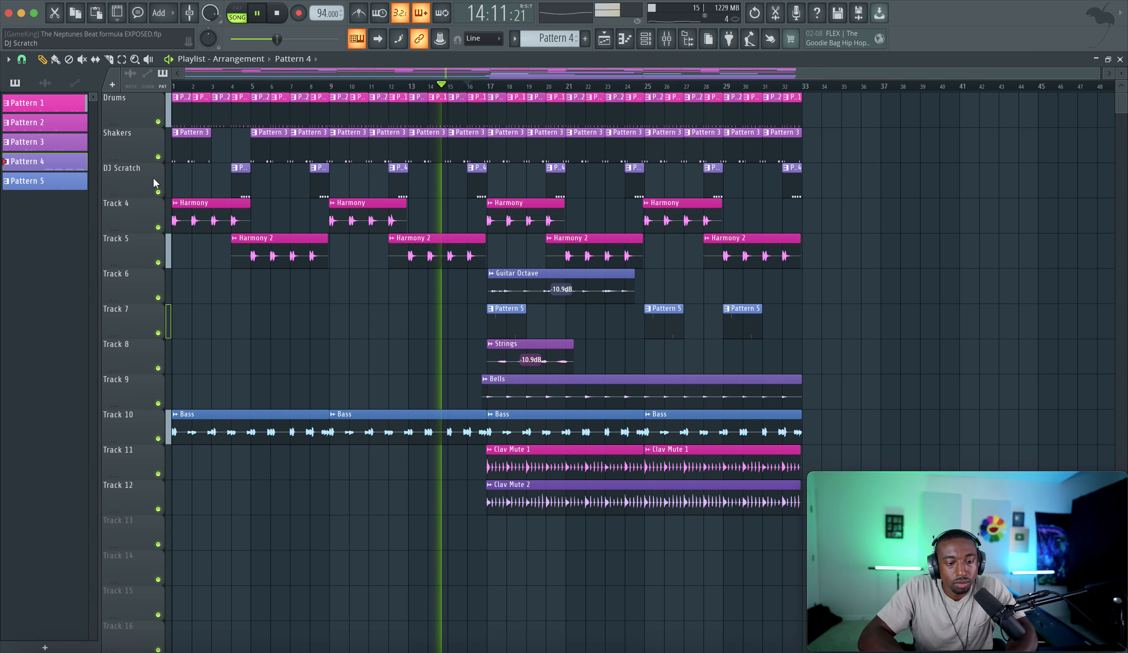
left_click(556, 38)
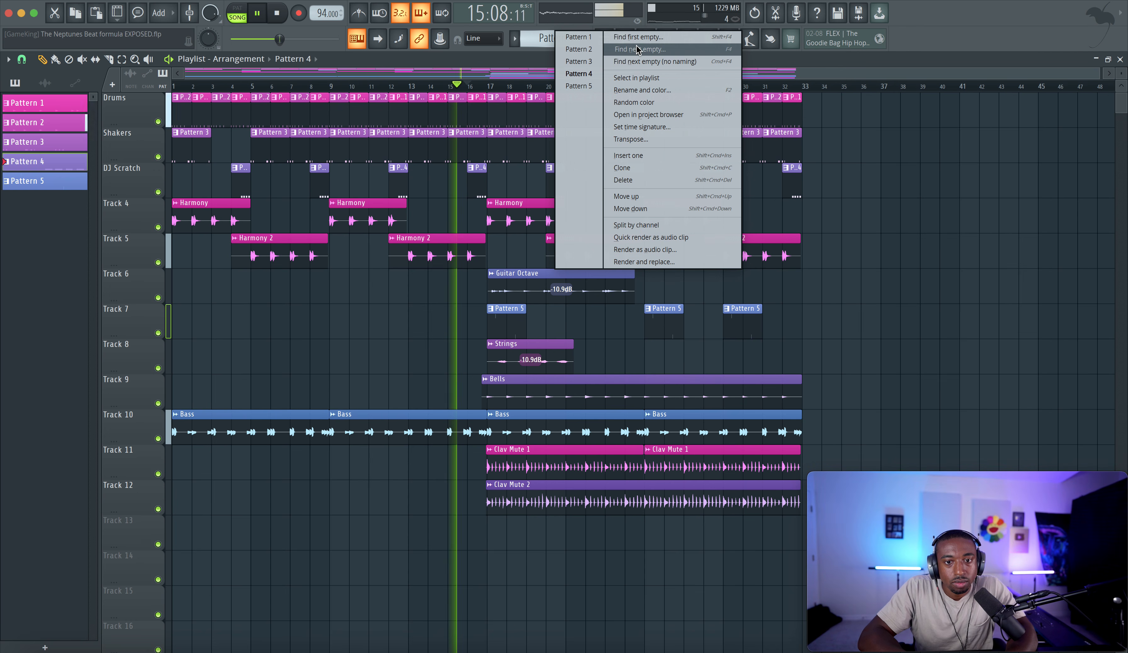
left_click(641, 61)
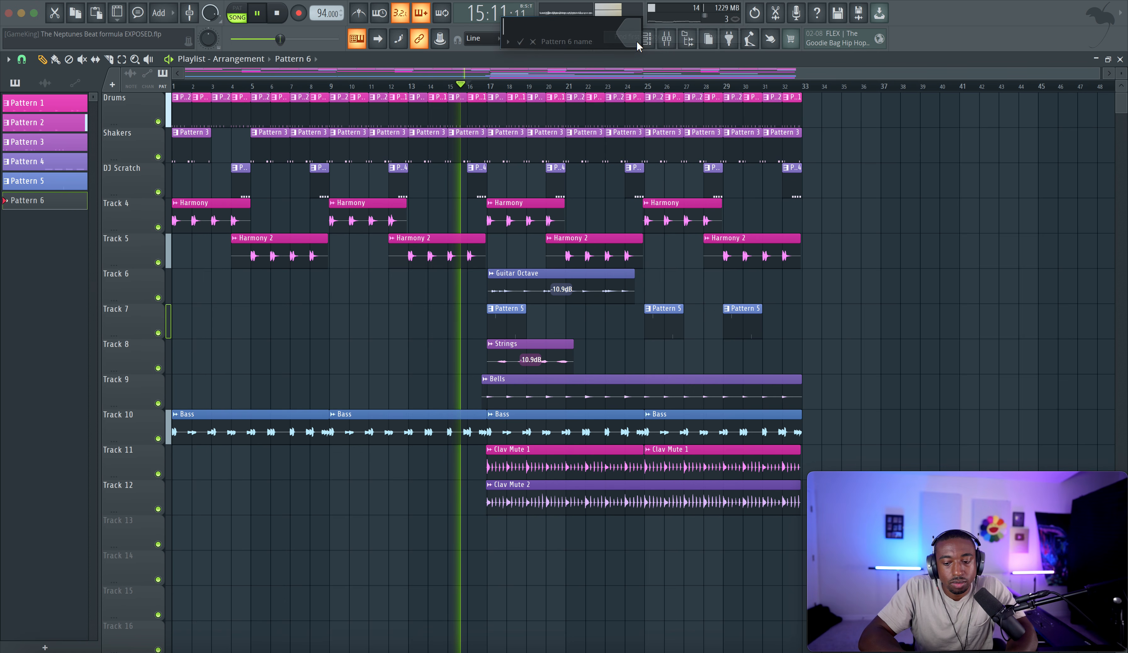
right_click(143, 178)
left_click(165, 474)
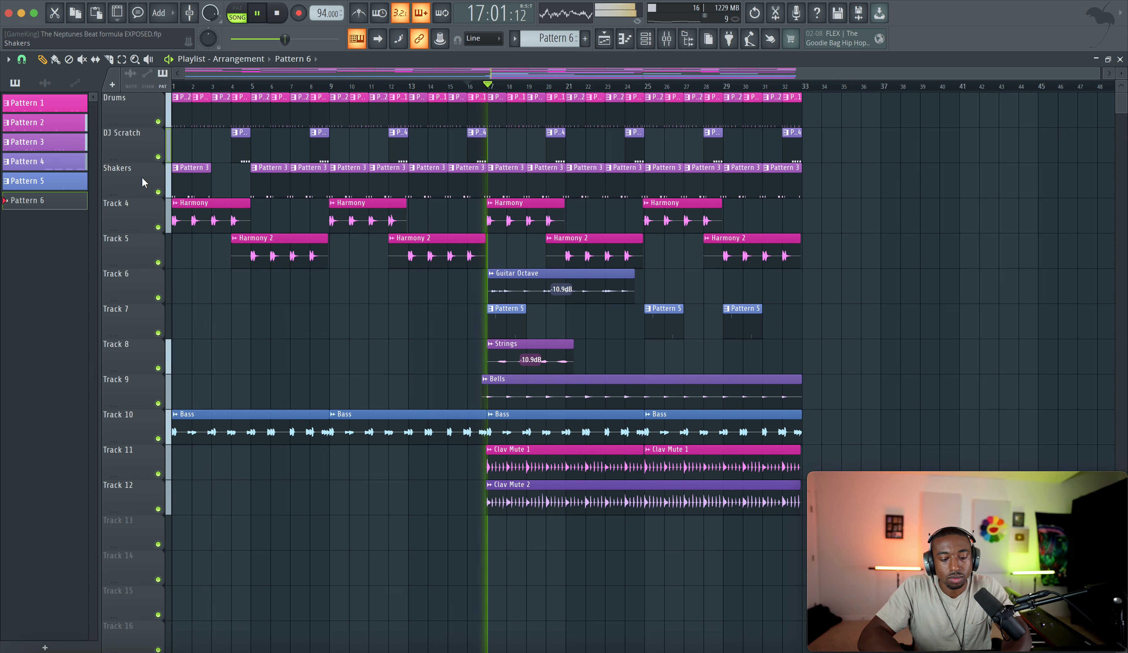
right_click(135, 165)
key("u")
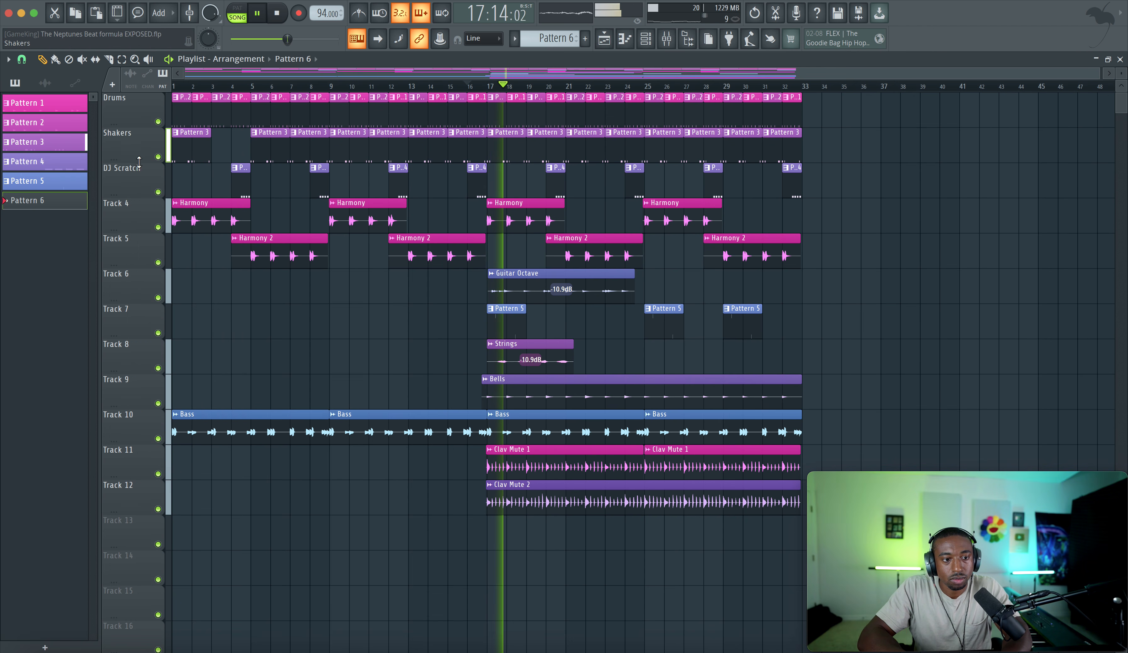
Insert an empty playlist track between Shakers and DJ Scratch and show the channel rack for Pattern 6
right_click(137, 165)
left_click(165, 436)
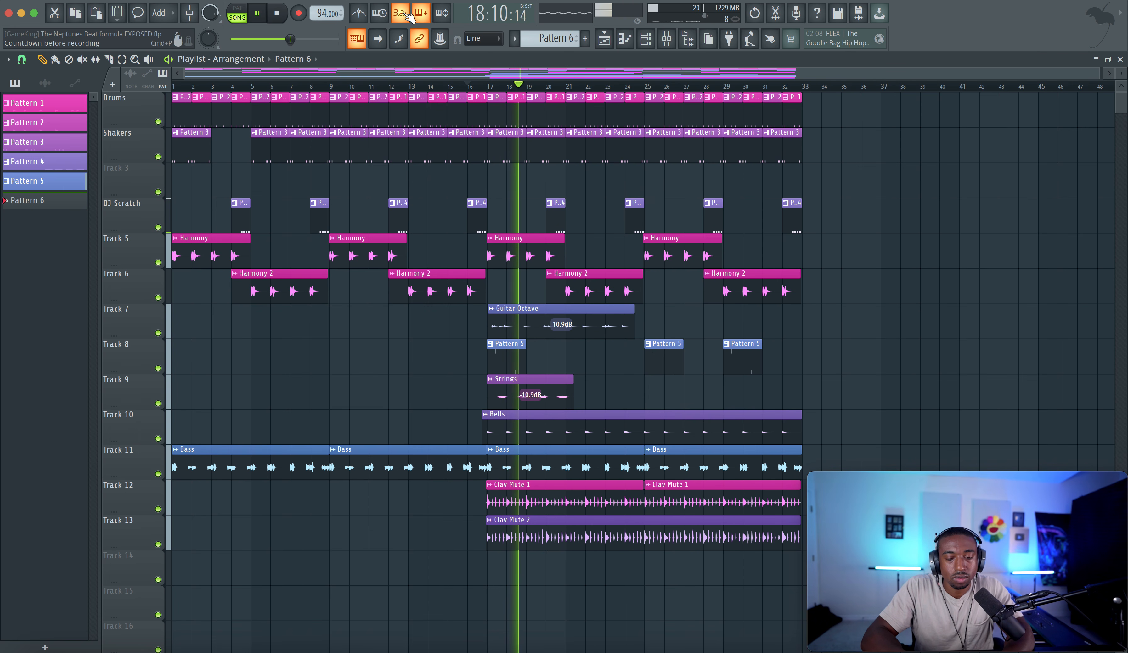
left_click(655, 35)
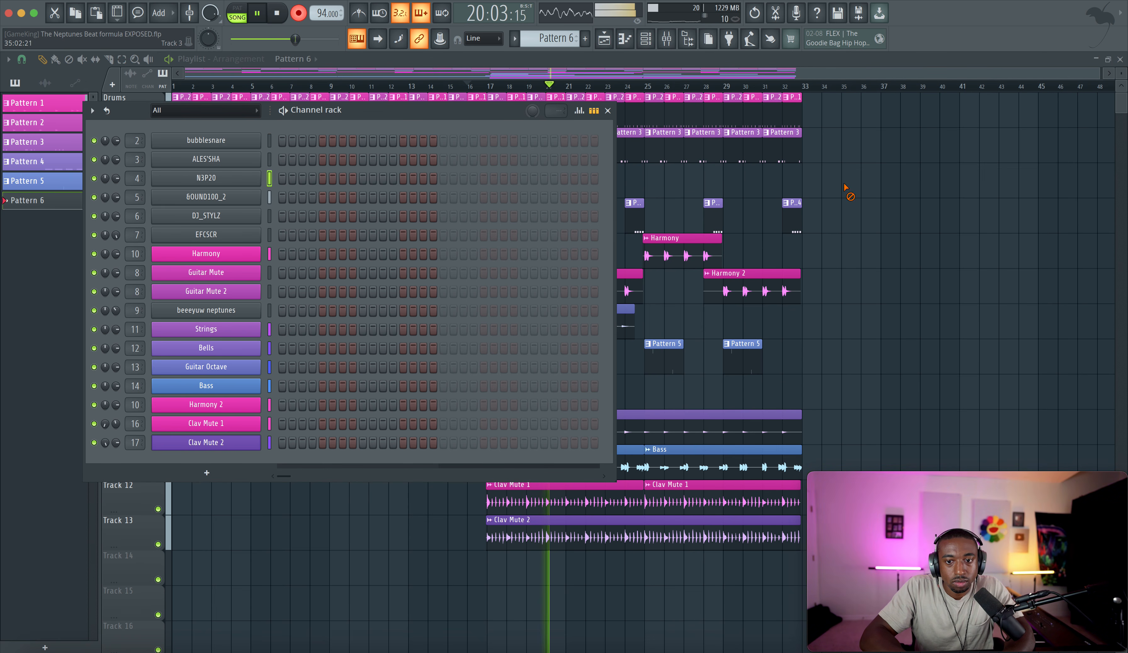
Place a Pattern 6 clip at bar 20 on DJ Scratch and the Pattern 4 clip at bar 20 on Track 3
key("F6")
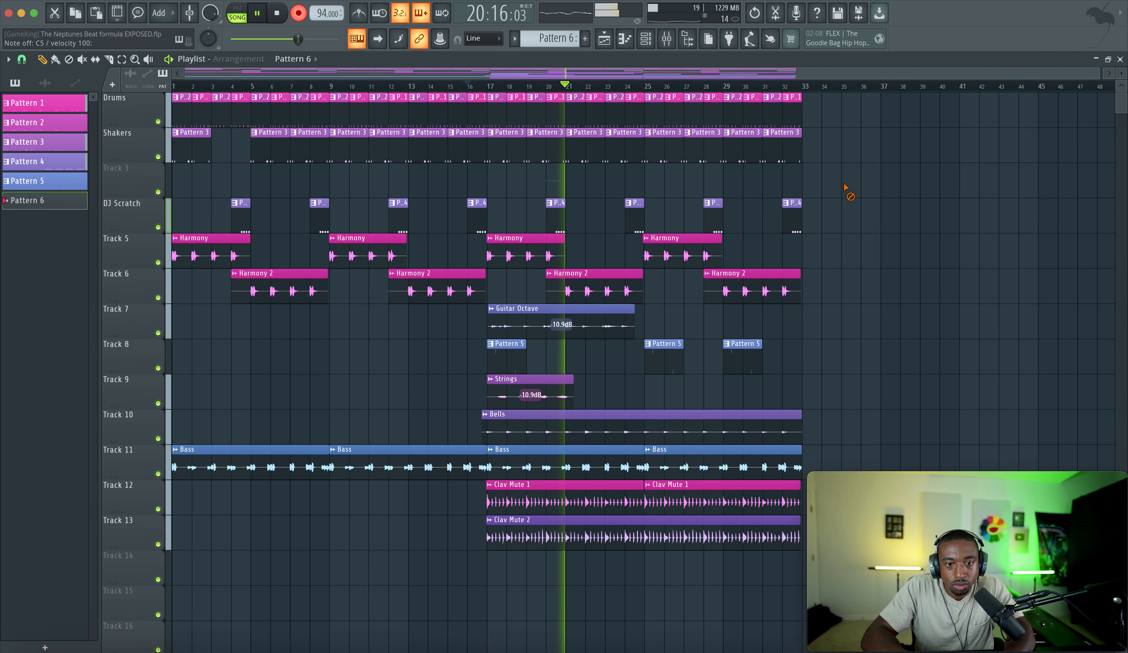
key("space")
left_click(558, 181)
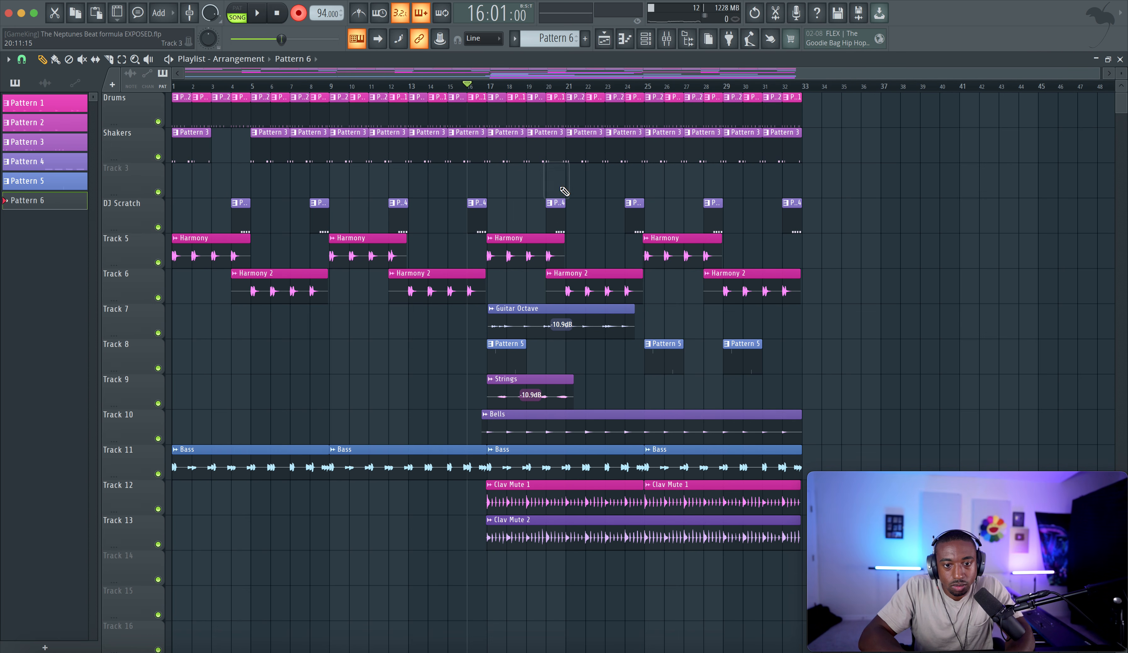
left_click(557, 191)
key("space")
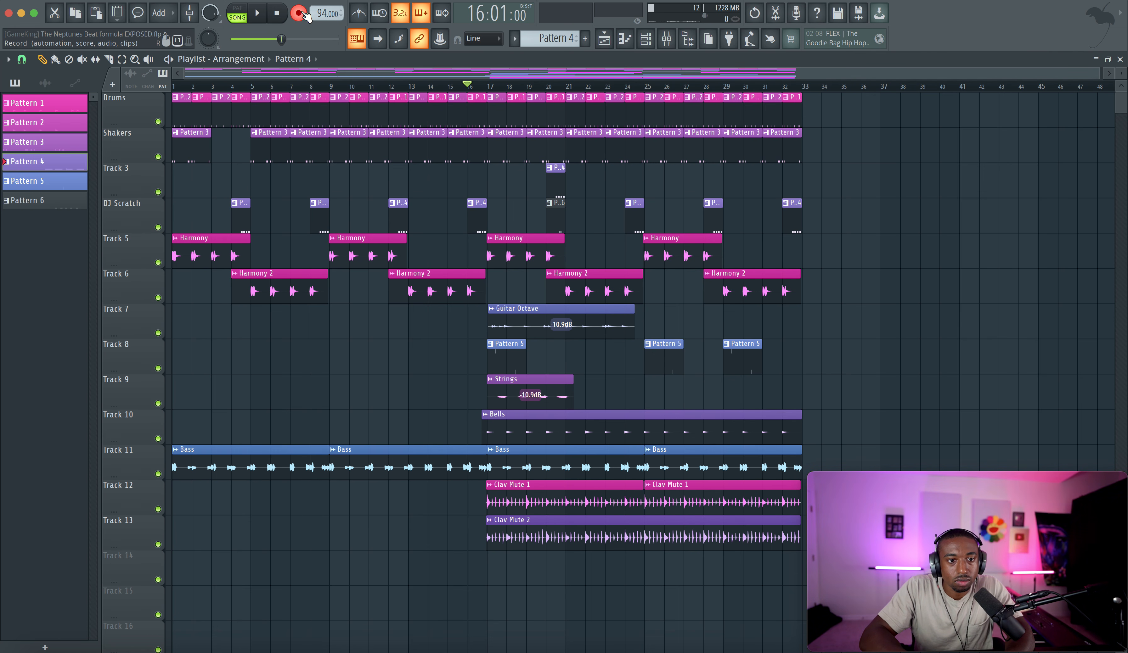
Copy the Pattern 4 clip to bar 18, arrange both Pattern 4 clips on DJ Scratch, and move the Pattern 6 clip to bar 18 on Track 3
left_click(557, 179)
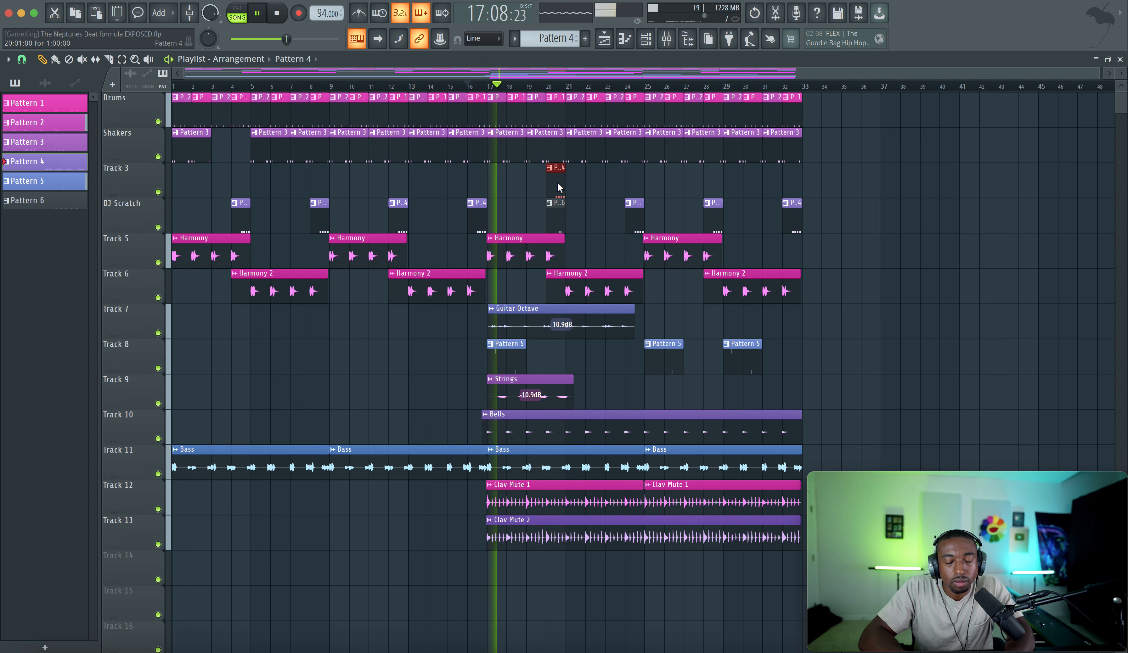
left_click(539, 188)
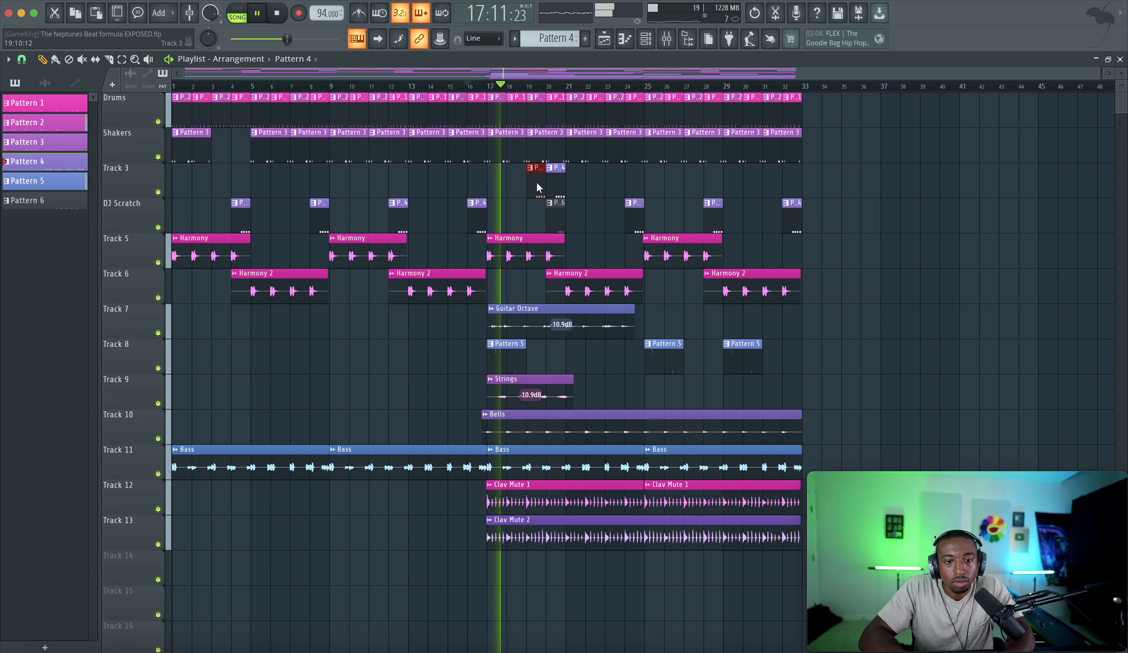
left_click(644, 40)
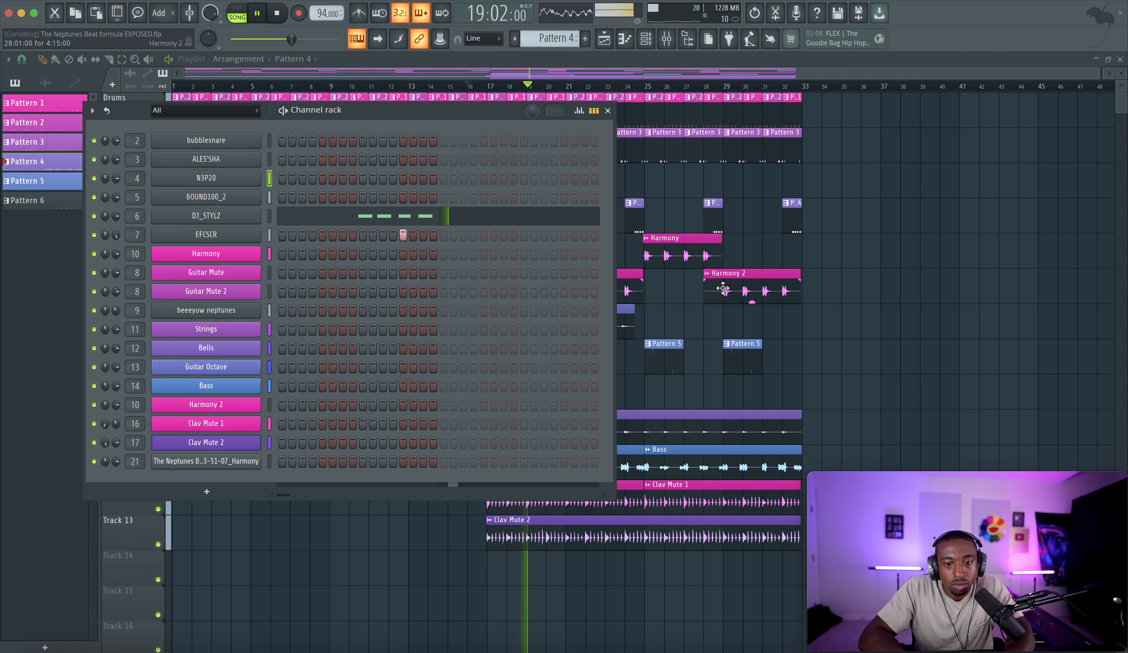
key("F6")
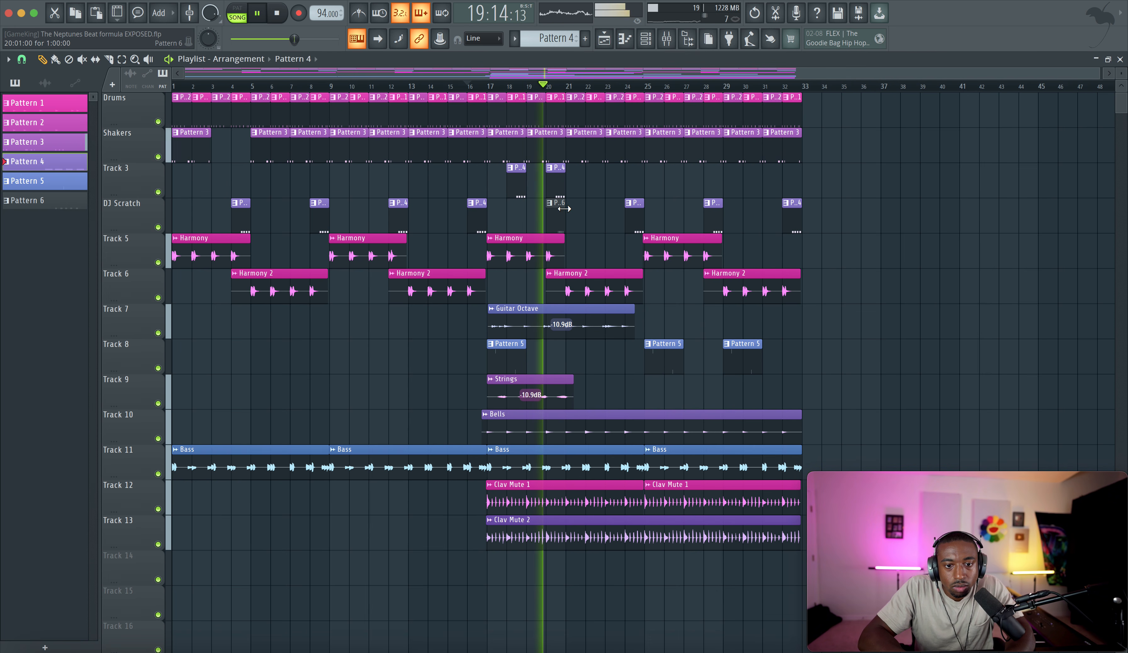
left_click_drag(574, 187, 517, 218)
left_click_drag(571, 184, 518, 183)
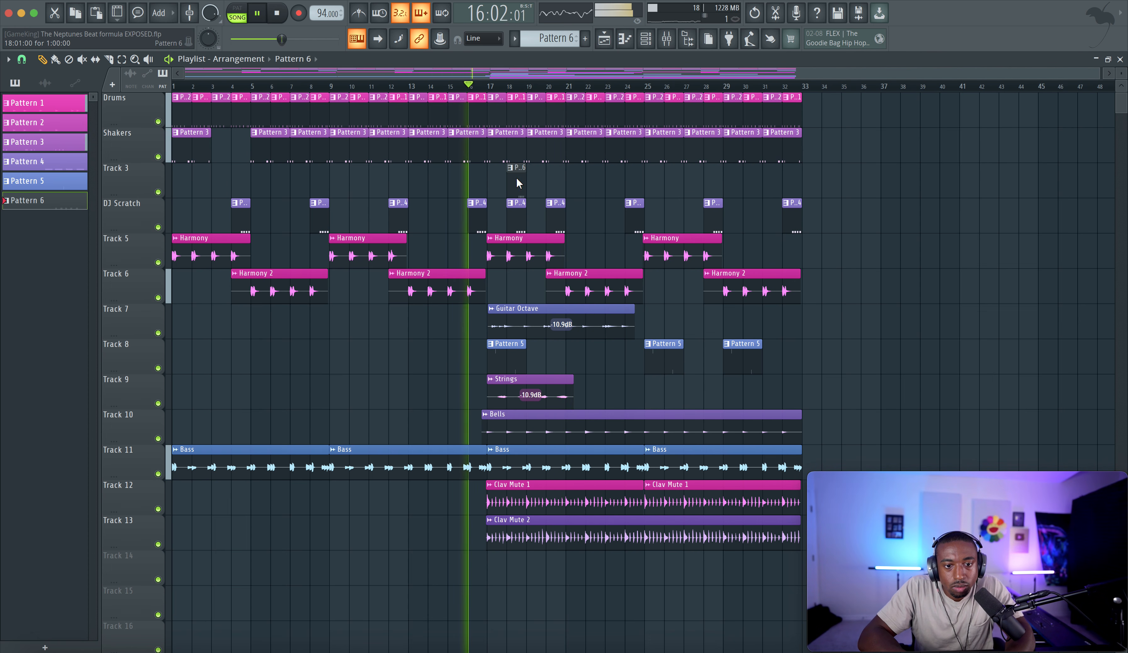
Quantize the N3P20 notes of Pattern 6 and lower the second note's velocity to 50%
double_click(520, 180)
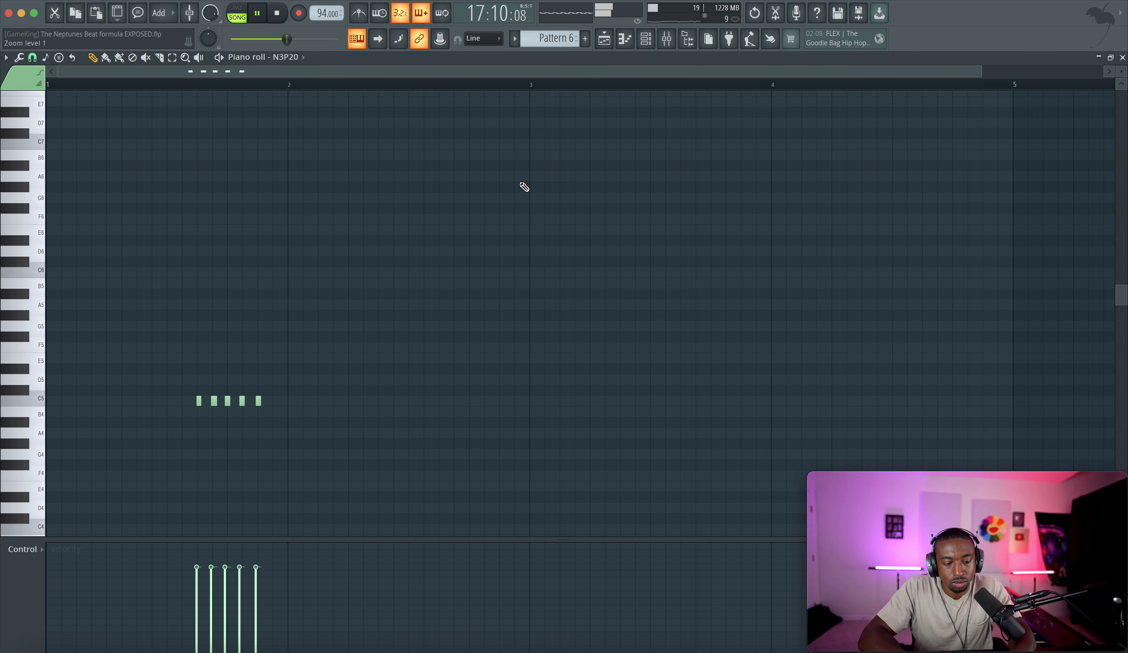
key("alt+q")
key("Return")
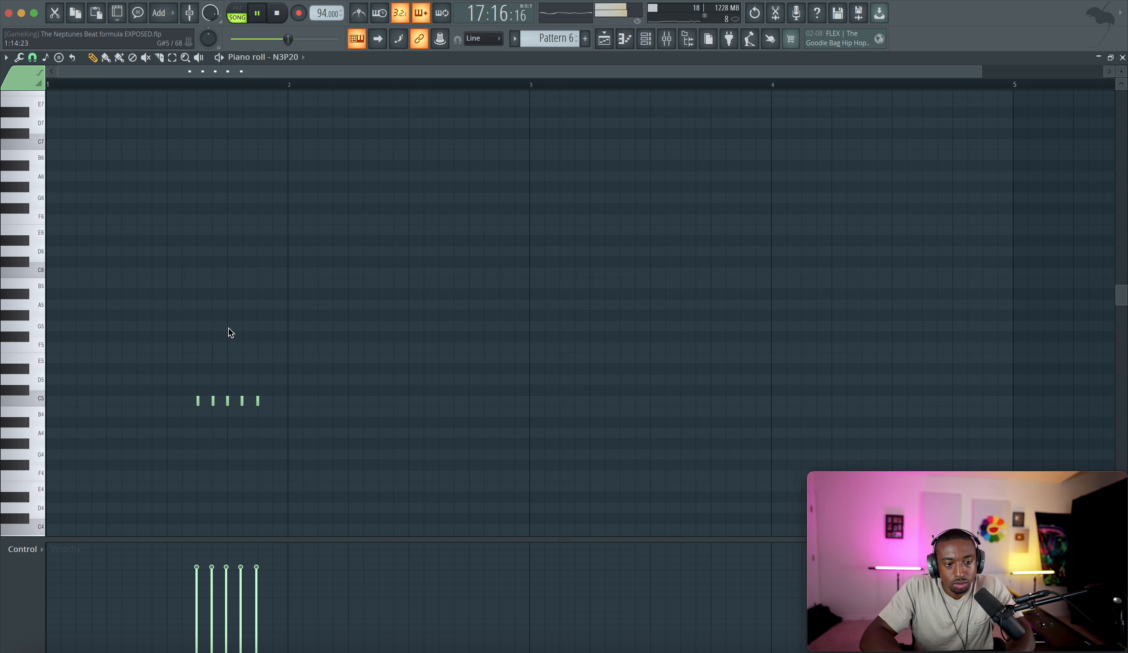
left_click(214, 599)
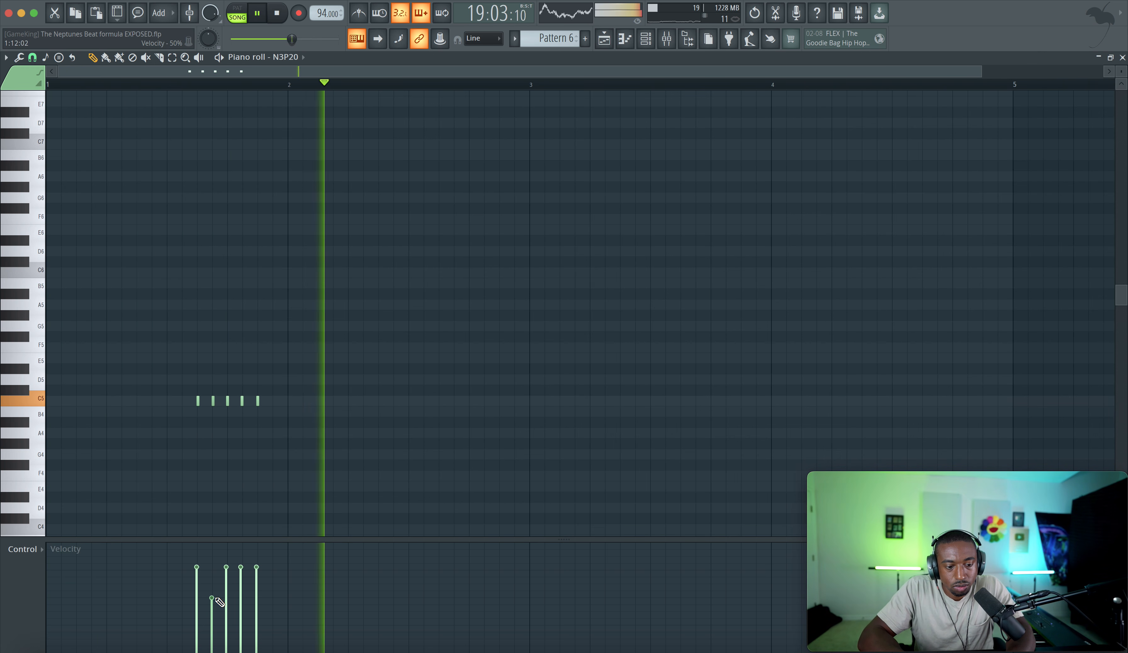
Nudge all the N3P20 notes slightly later in time and copy the Pattern 6 clip to bar 20 on Track 3
key("ctrl+a")
scroll(184, 400, "up", 1)
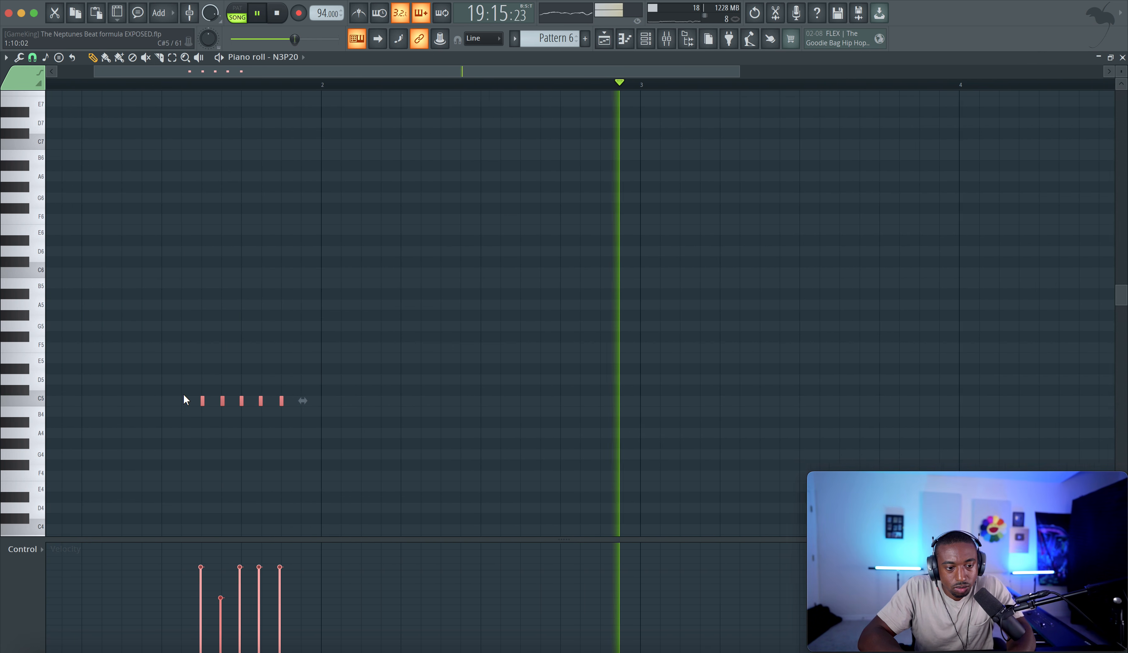
scroll(184, 400, "up", 1)
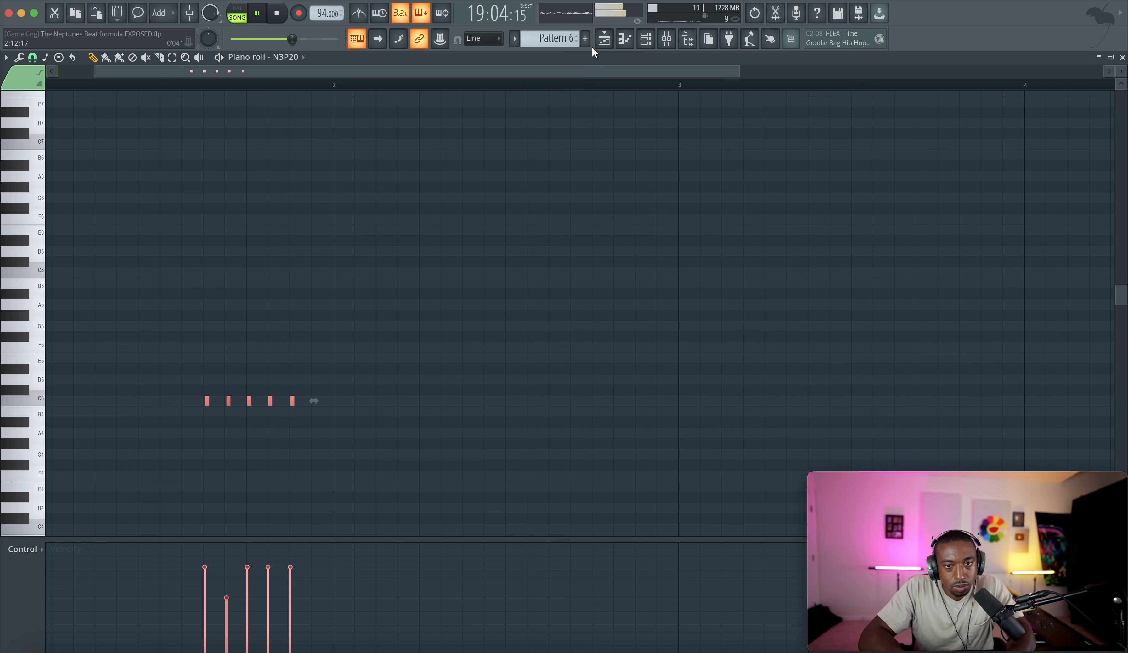
key("F5")
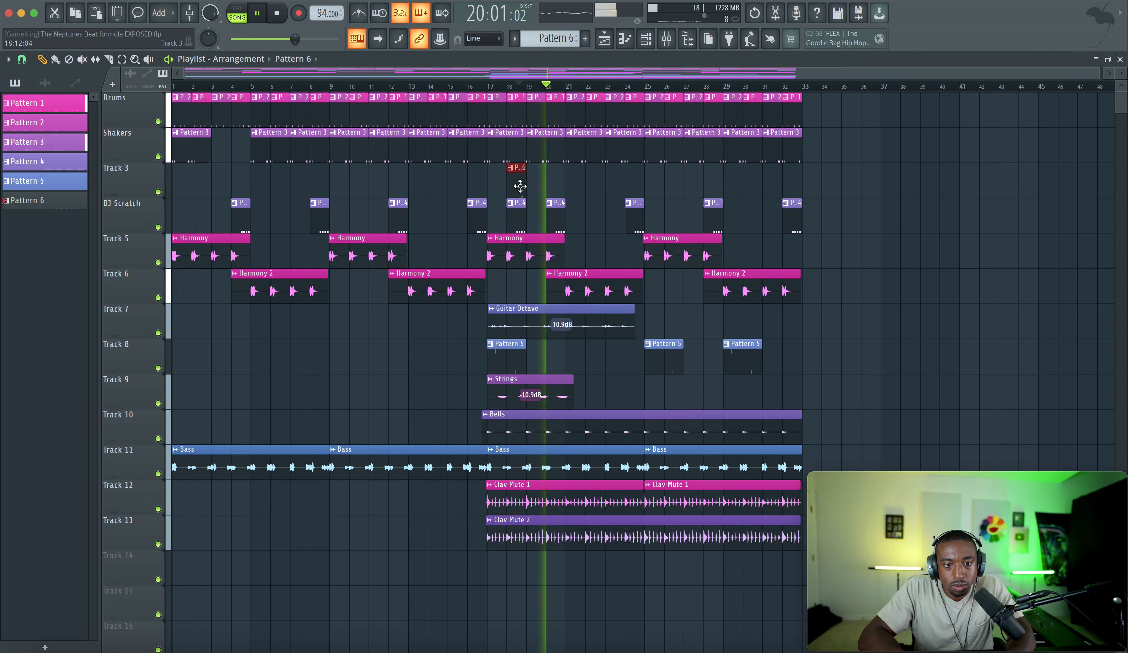
left_click_drag(519, 182, 560, 186)
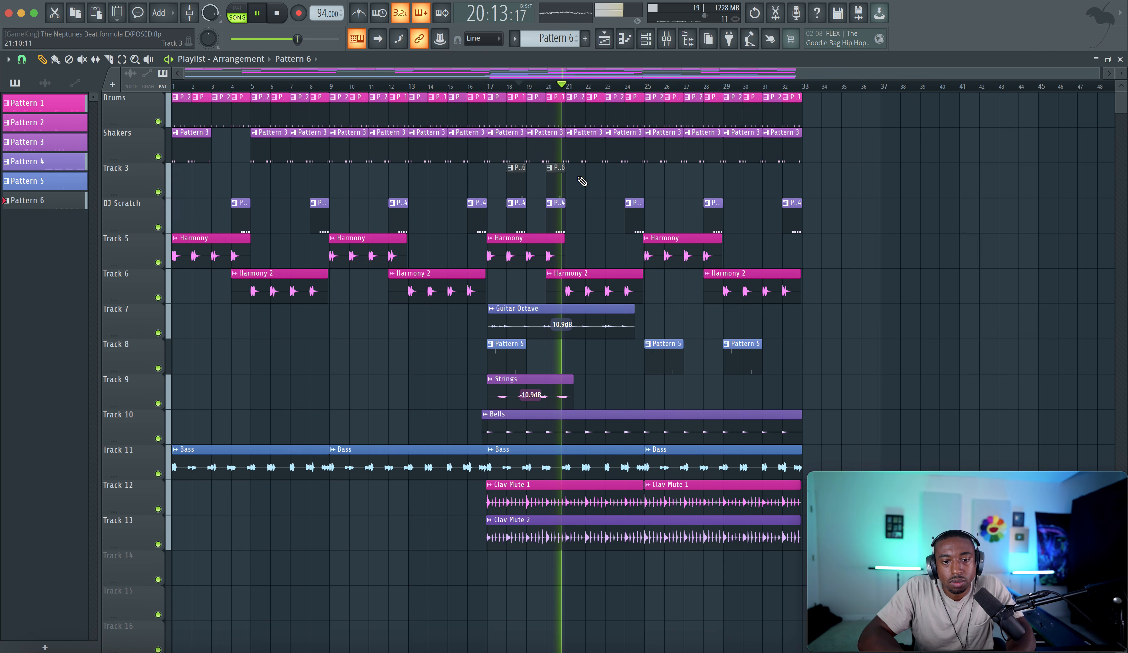
Pan the five N3P20 notes of Pattern 6 to the left, strongest on the first note and tapering toward the last
double_click(556, 182)
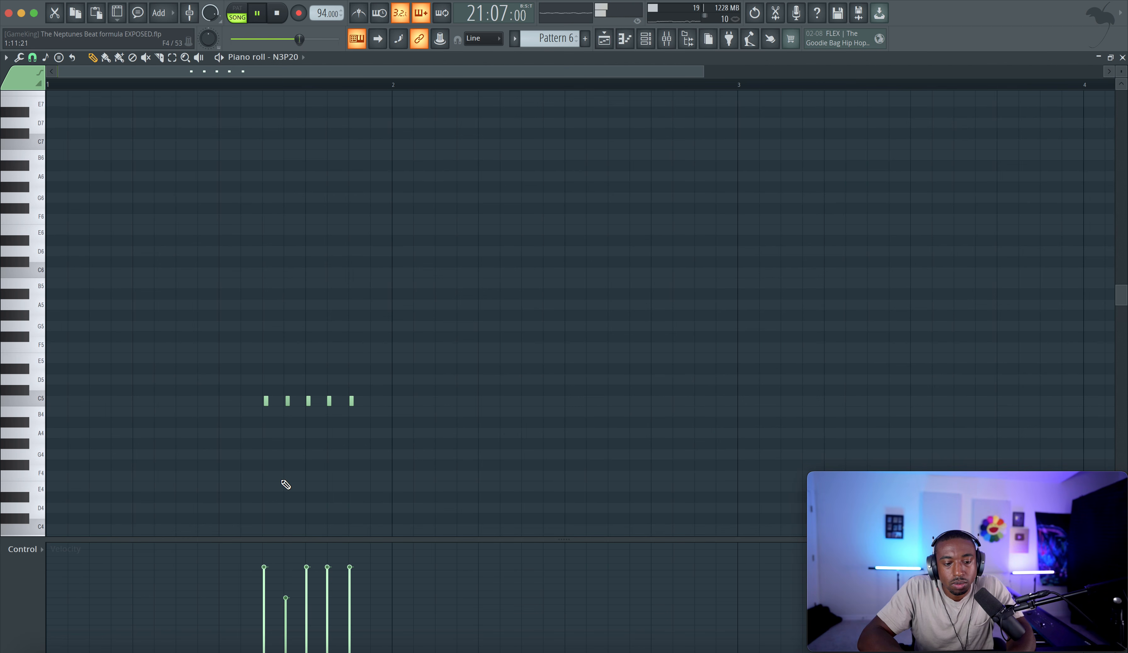
left_click(30, 550)
left_click(56, 569)
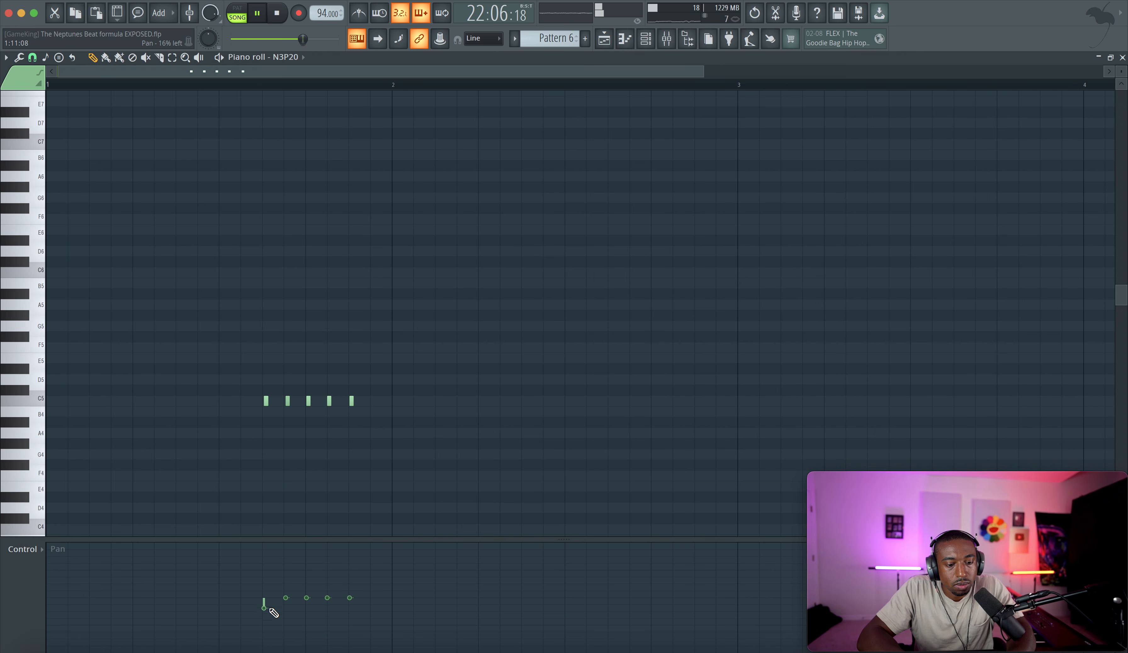
left_click_drag(274, 613, 300, 624)
left_click(607, 41)
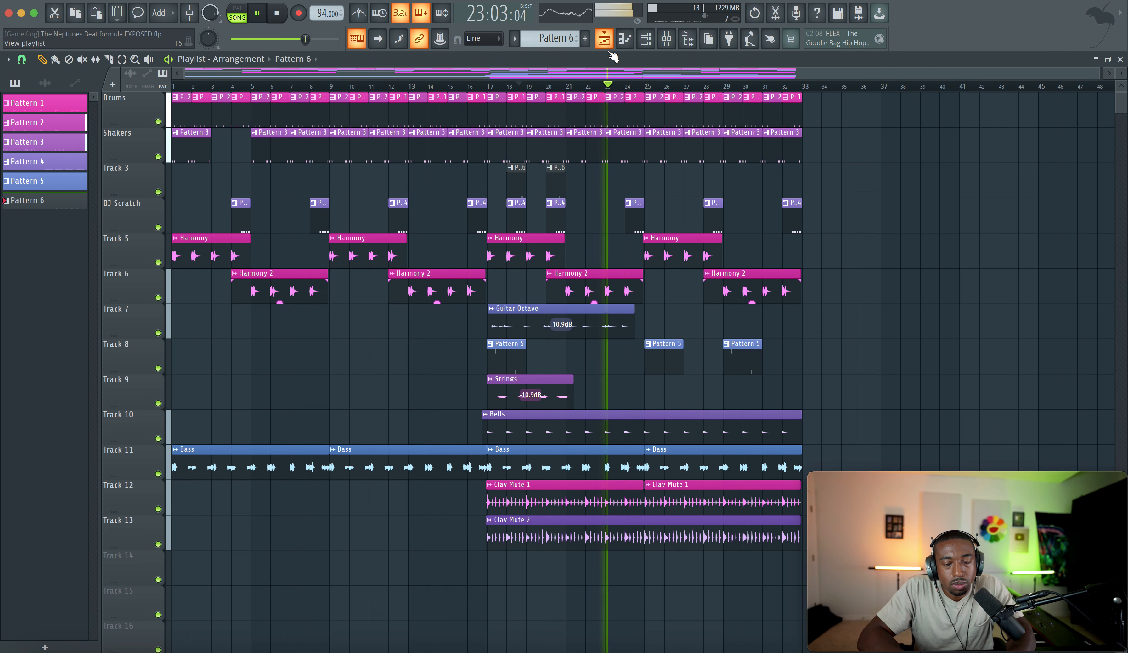
Place further Pattern 6 clips on Track 3 at bars 24, 26, 28 and 32
left_click_drag(519, 187, 685, 182)
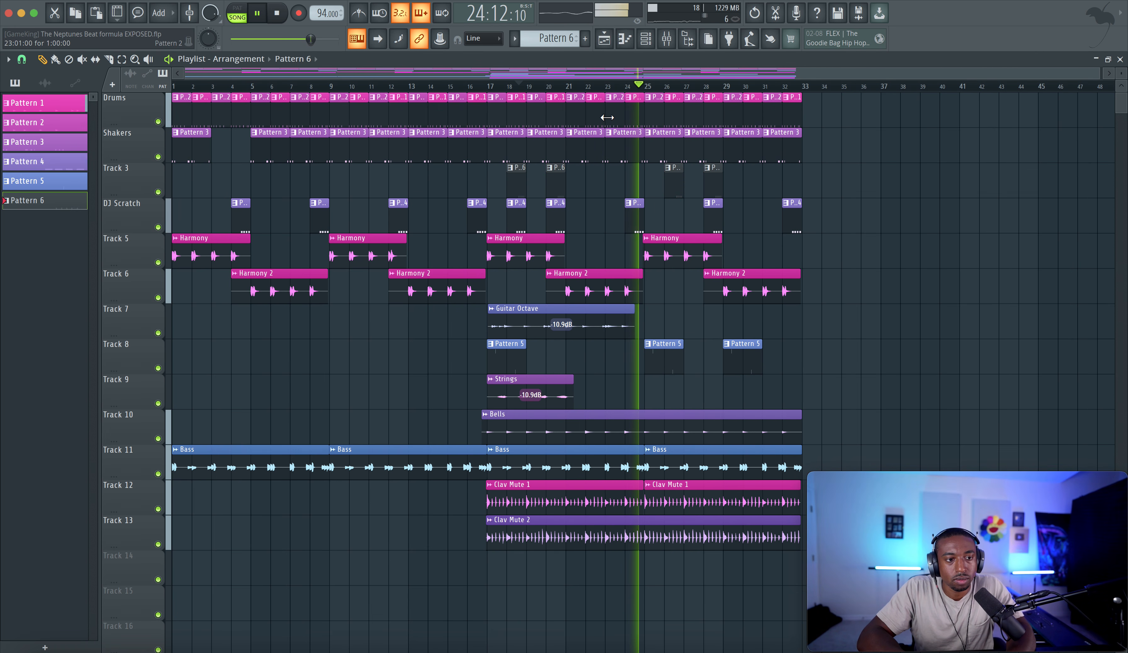
left_click(626, 188)
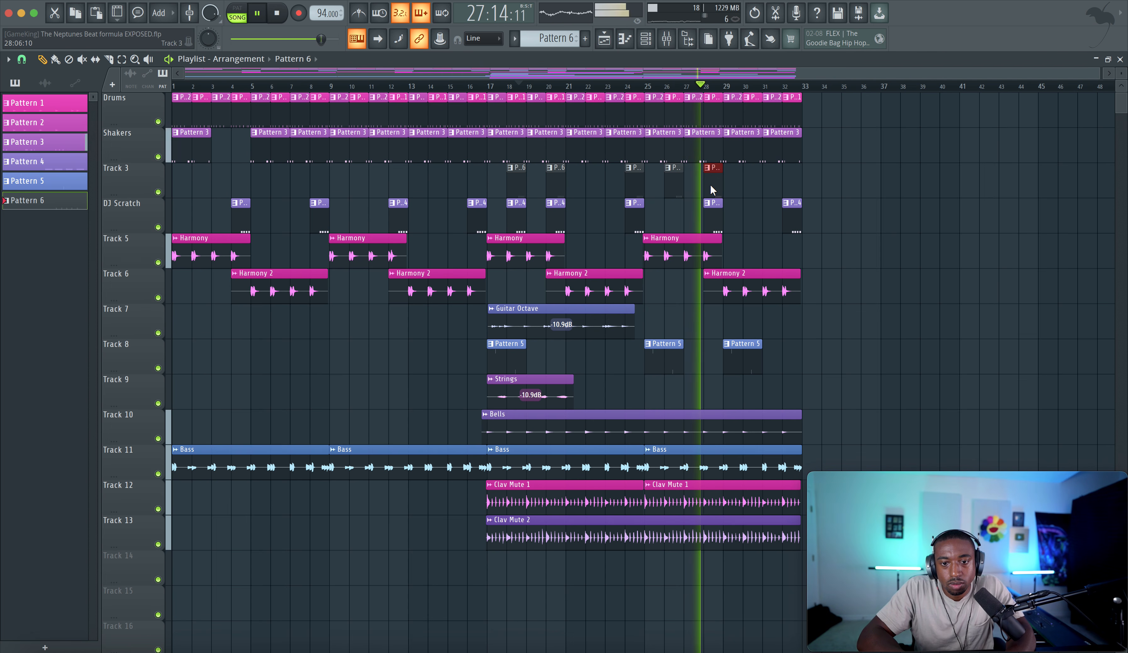
left_click(791, 184)
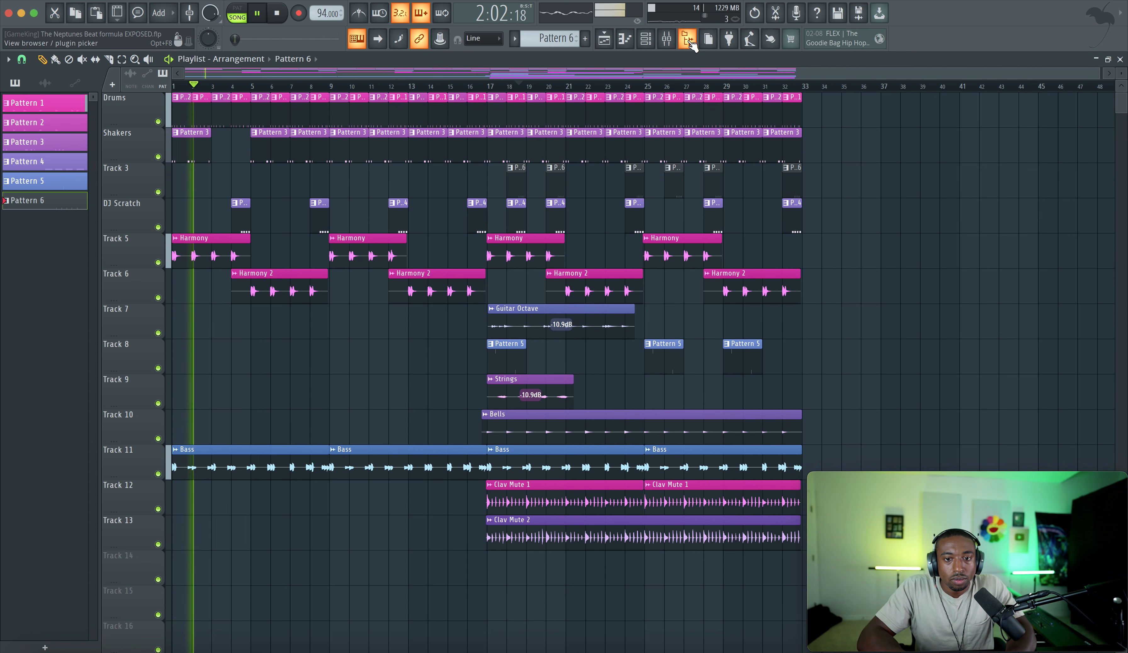
Check the channel levels in the mixer and fill bars 3 to 5 on Shakers with a Pattern 3 clip
left_click(667, 39)
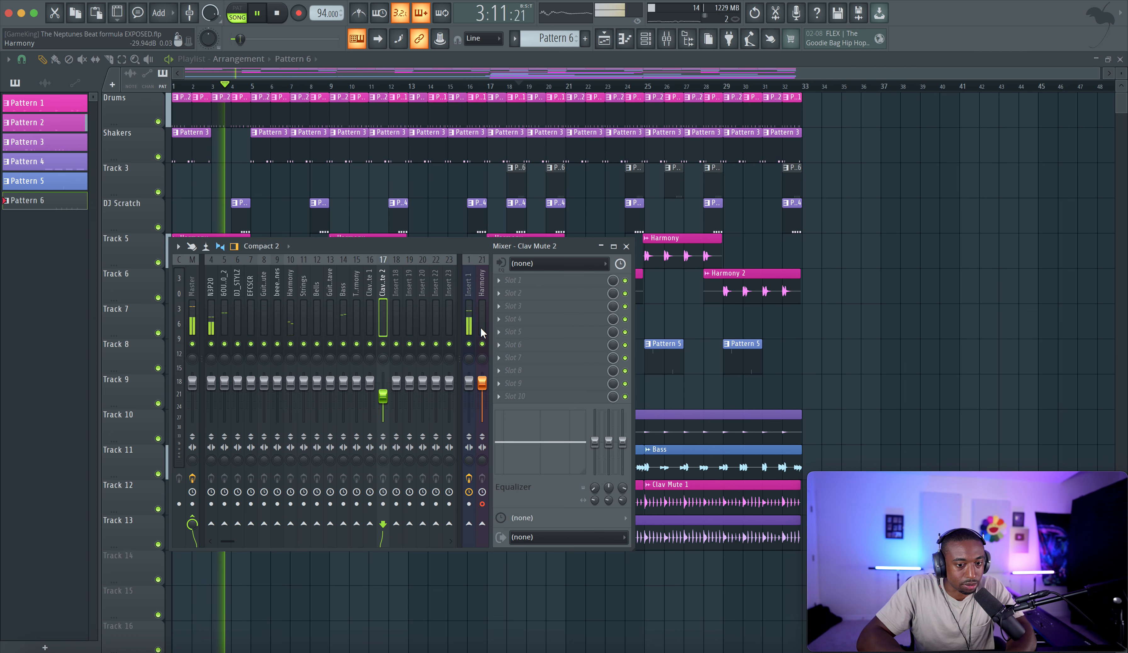
key("F9")
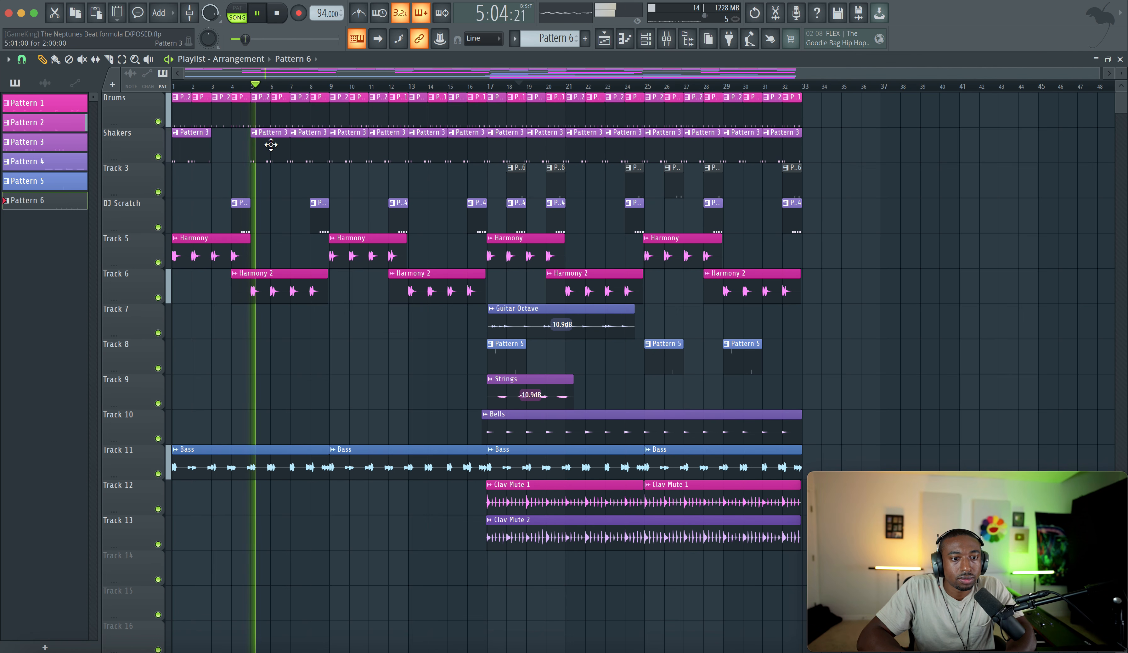
left_click_drag(271, 144, 222, 141)
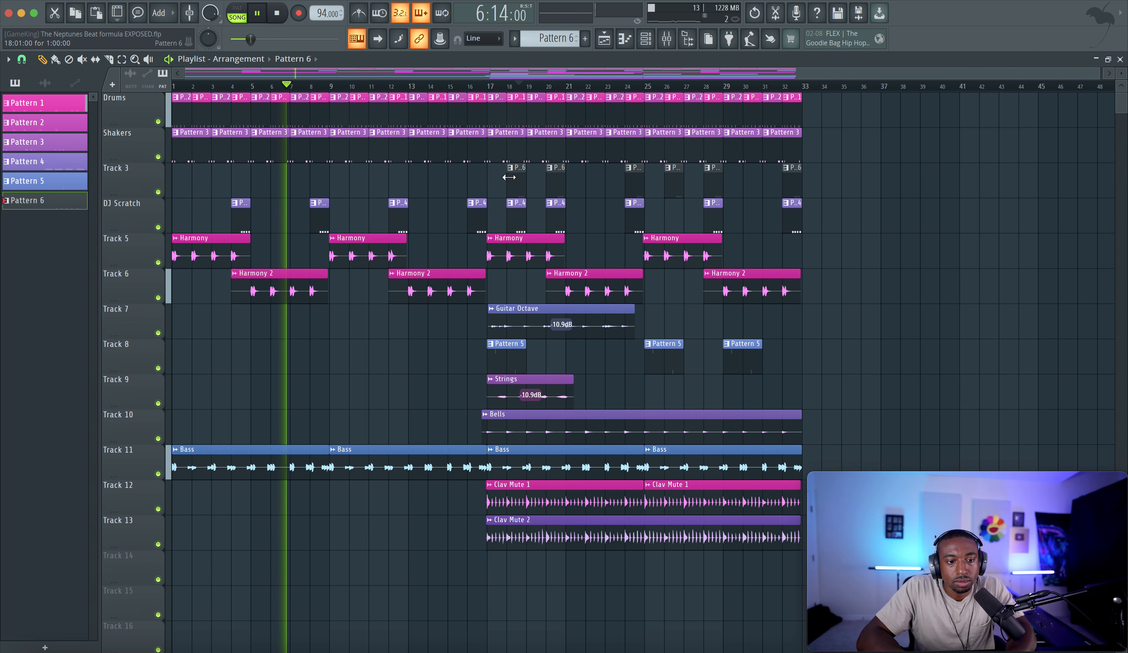
Place Pattern 6 clips on Track 3 at bars 4, 8, 12 and 16
left_click(239, 180)
left_click(318, 183)
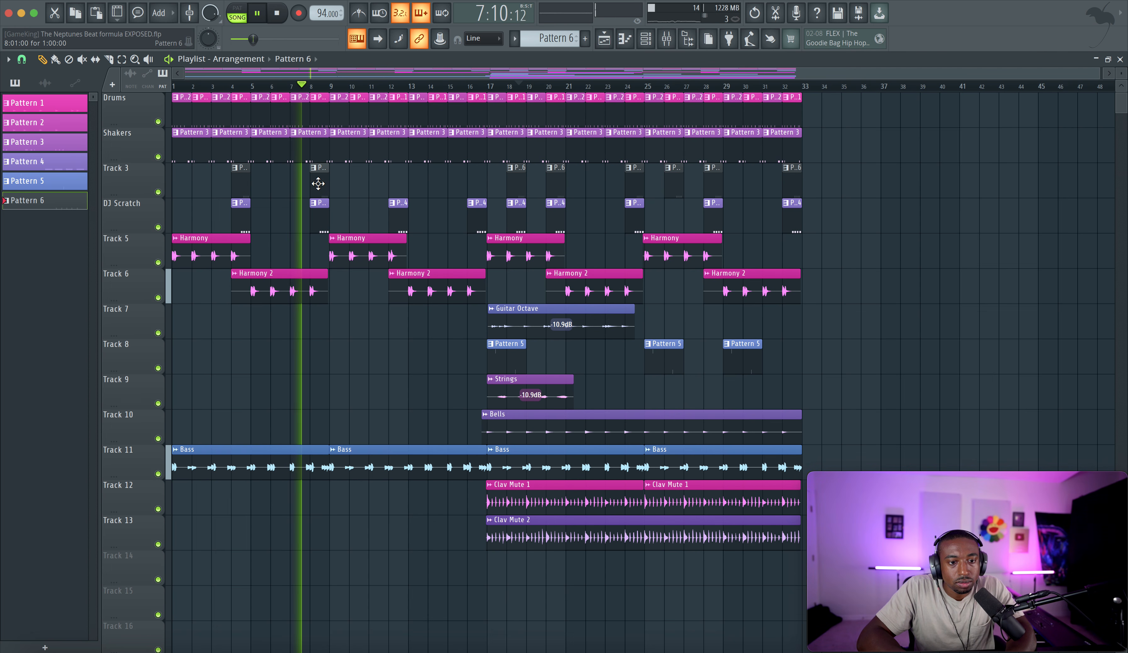
left_click(400, 183)
left_click(478, 183)
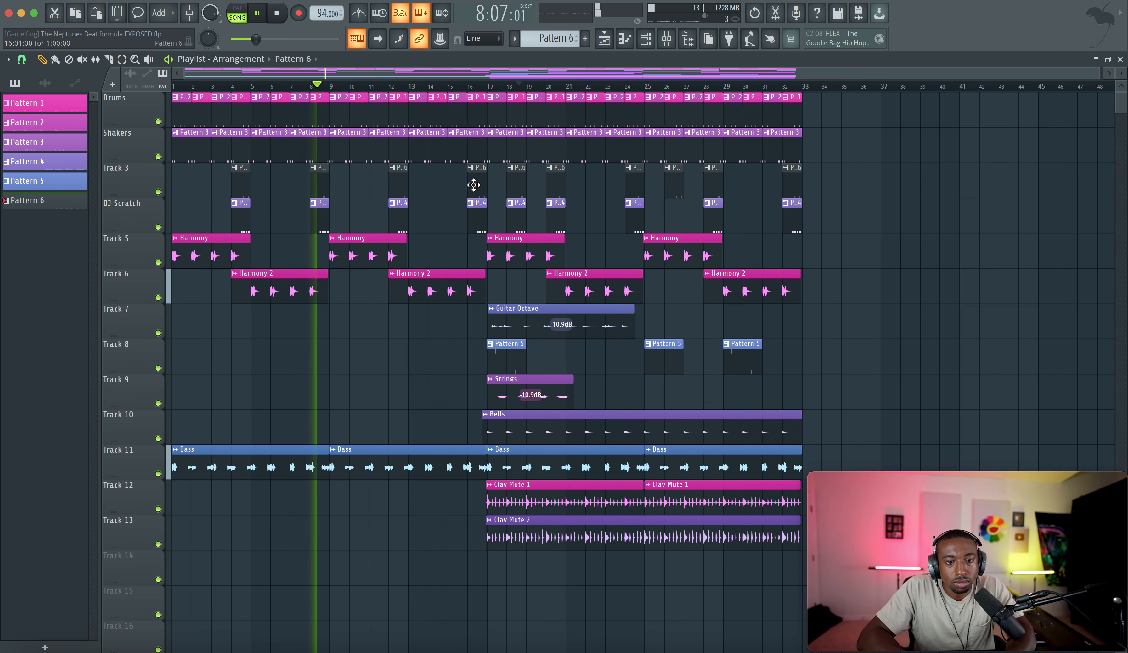
Scale down the velocities of Pattern 6's N3P20 notes using level scaling with Multiply at 61%
left_click(666, 39)
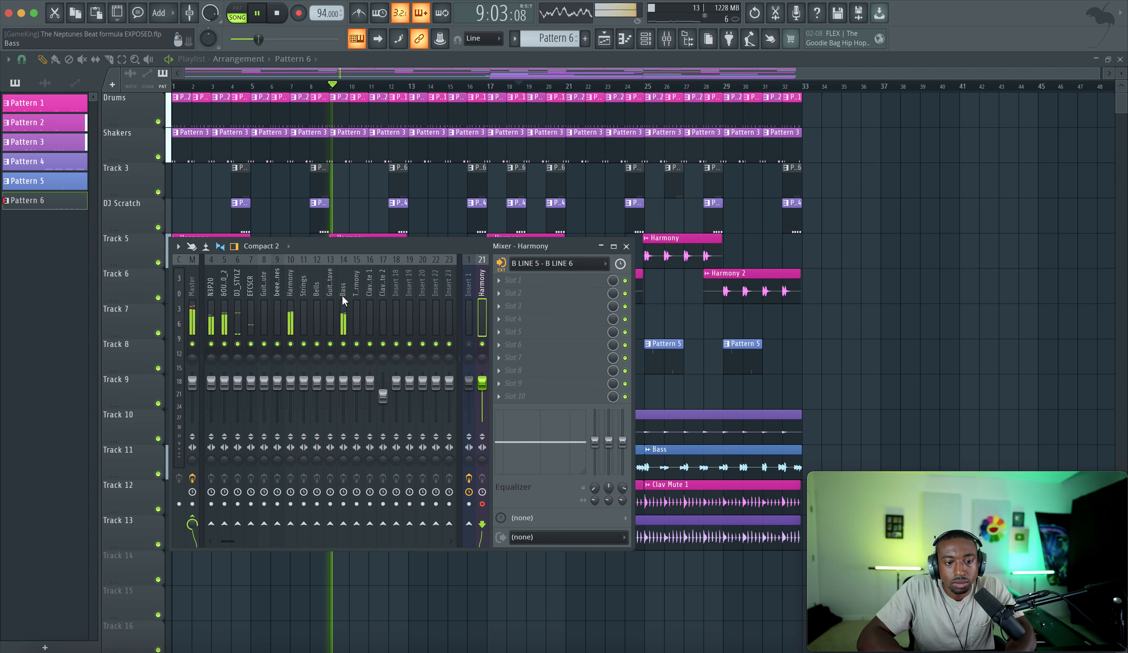
key("F7")
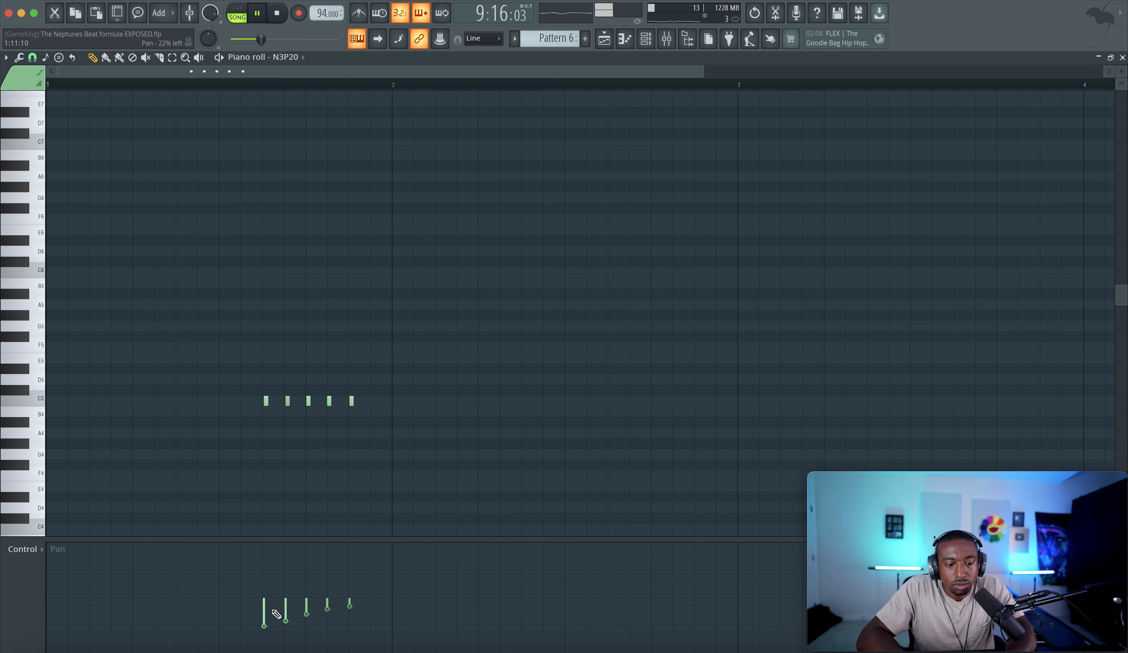
left_click(27, 550)
left_click(49, 579)
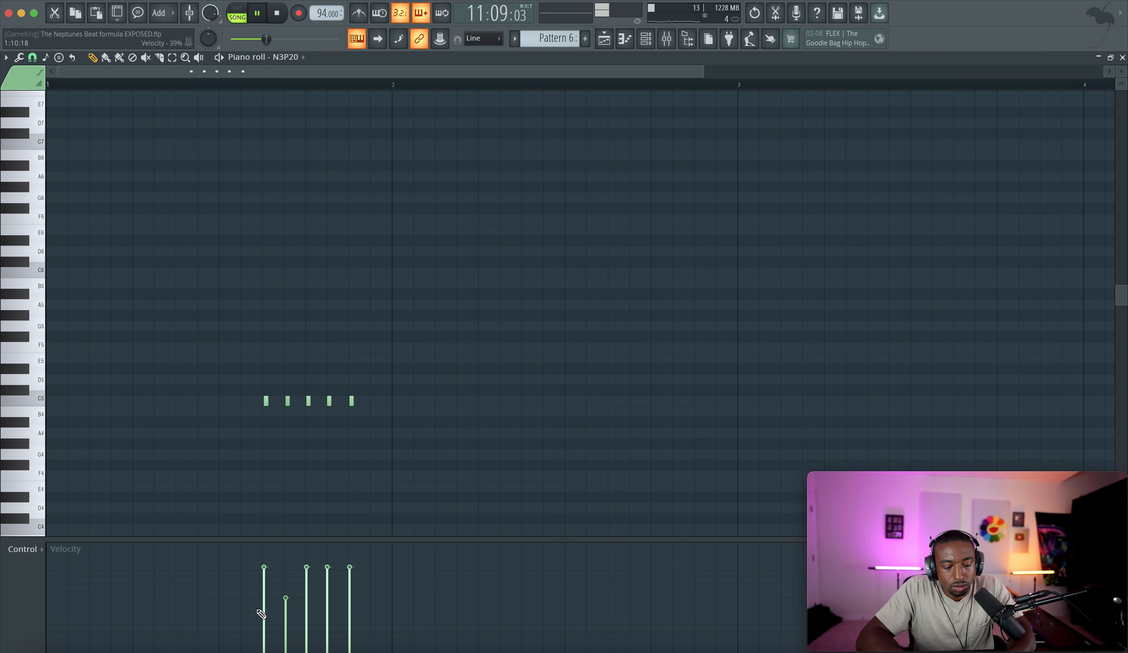
key("alt+x")
left_click_drag(564, 306, 564, 311)
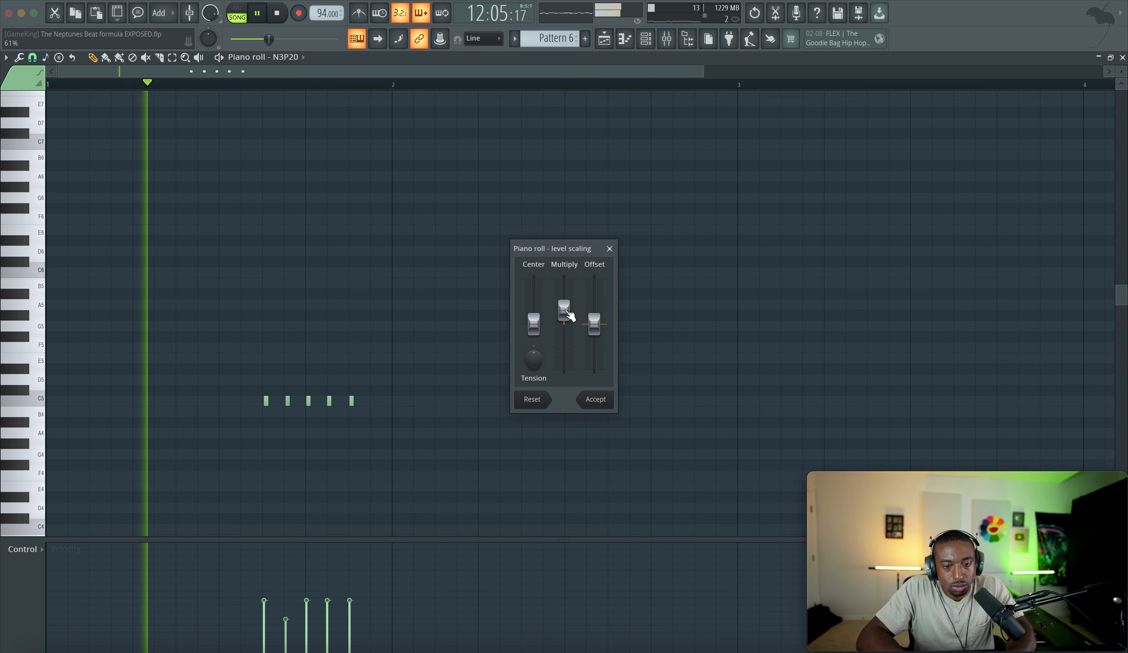
key("Return")
Rescale the N3P20 note velocities with the level scaling Multiply value at 125%
left_click(604, 39)
left_click(605, 39)
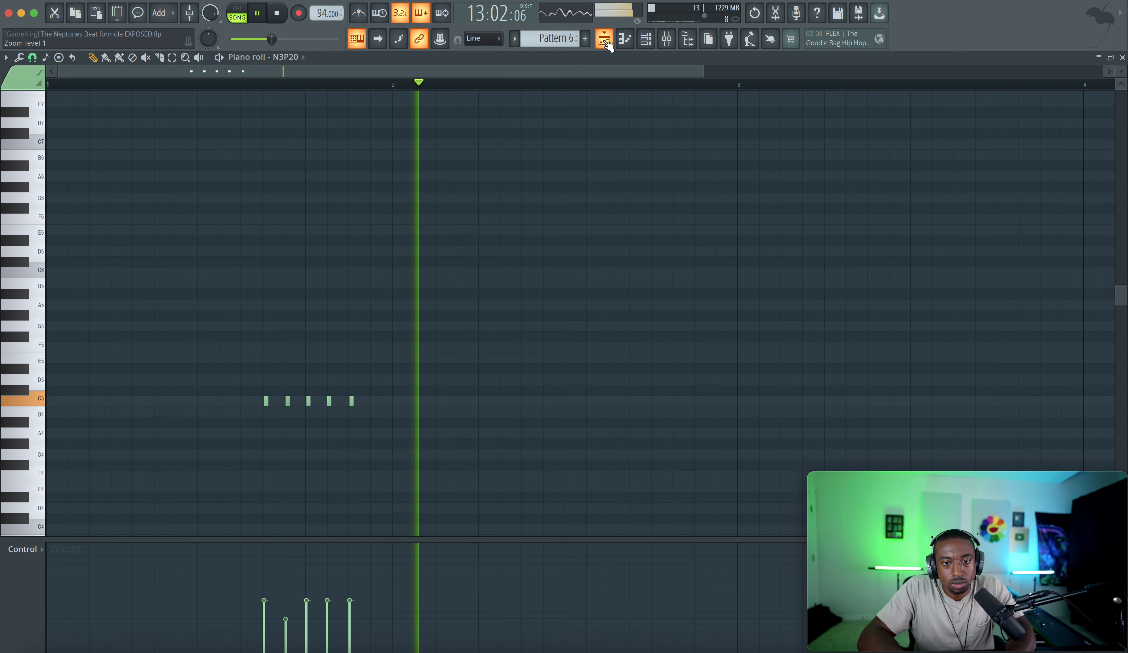
left_click(604, 39)
left_click(605, 40)
key("alt+x")
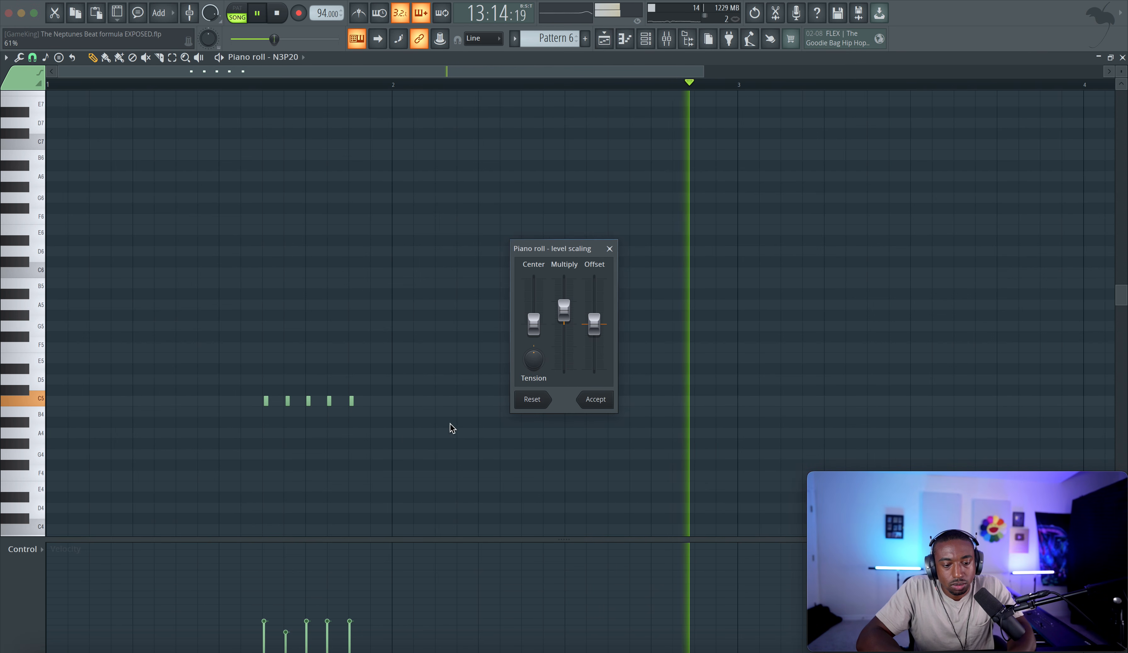
left_click_drag(564, 300, 568, 297)
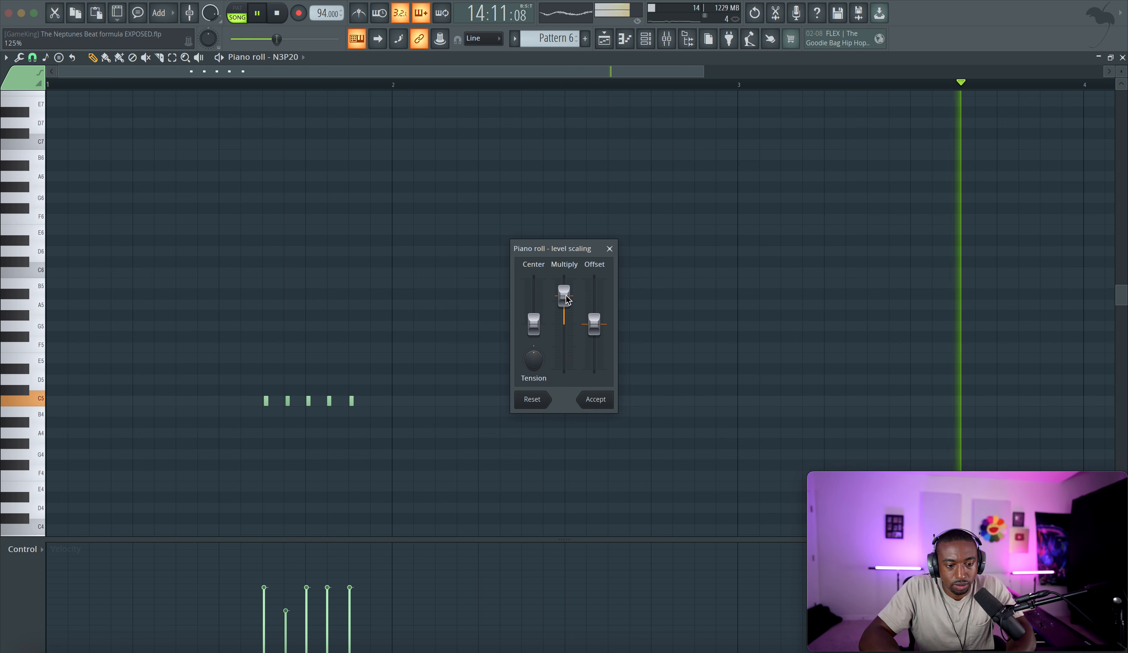
key("Return")
Return to the playlist and check the Master level in the mixer during playback
left_click(605, 40)
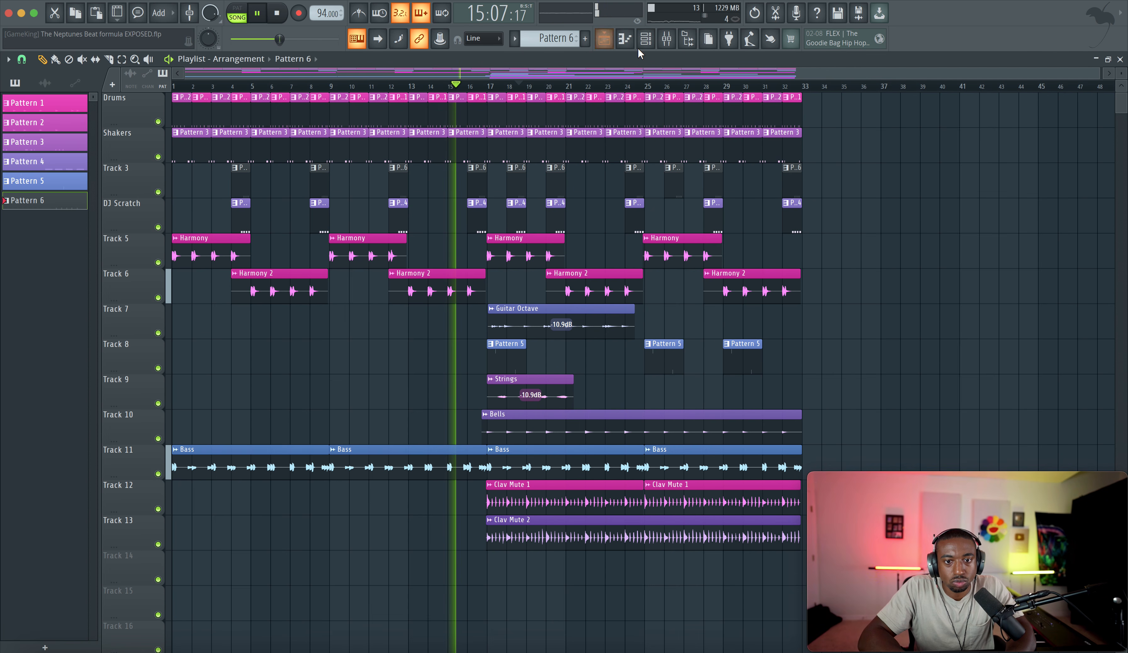
left_click(667, 39)
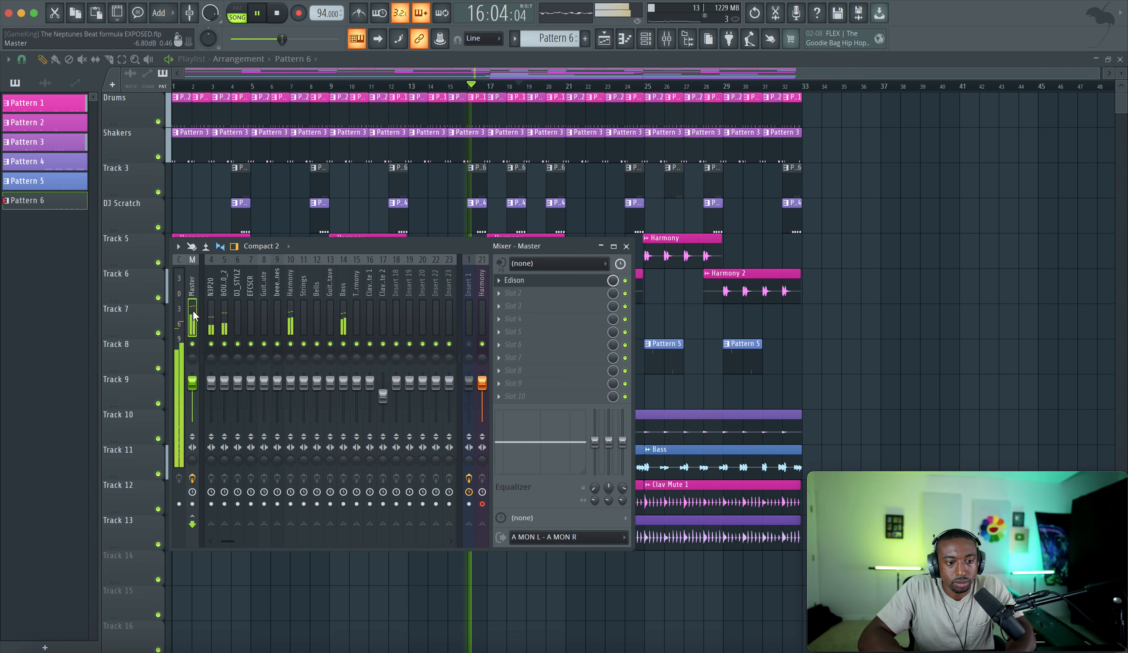
key("F9")
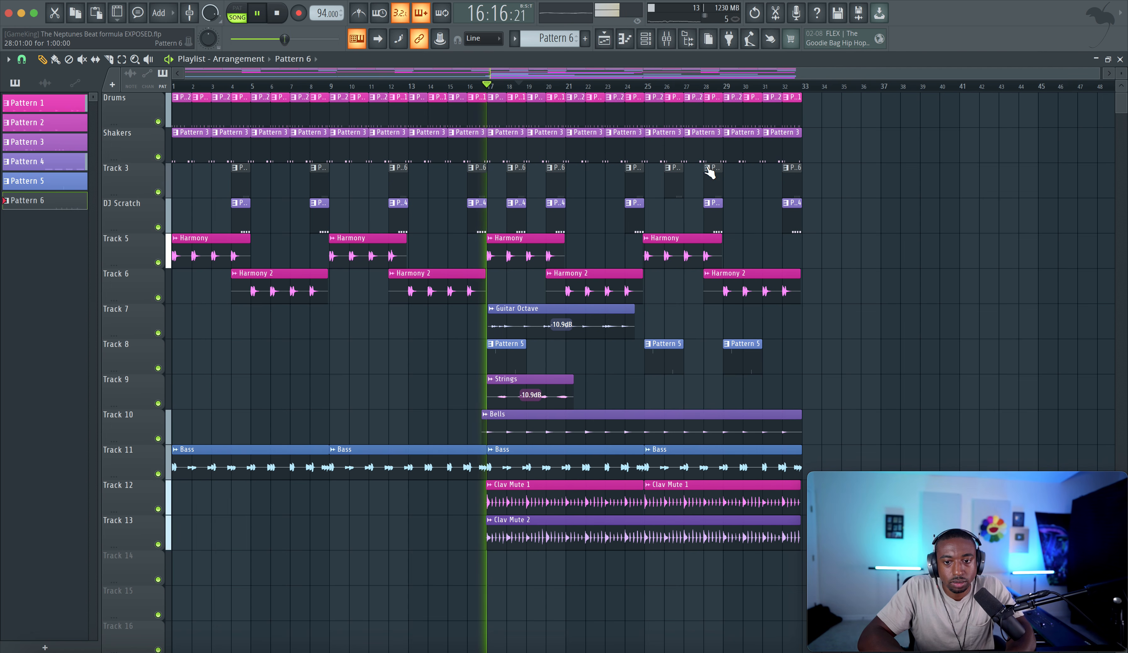
left_click(667, 41)
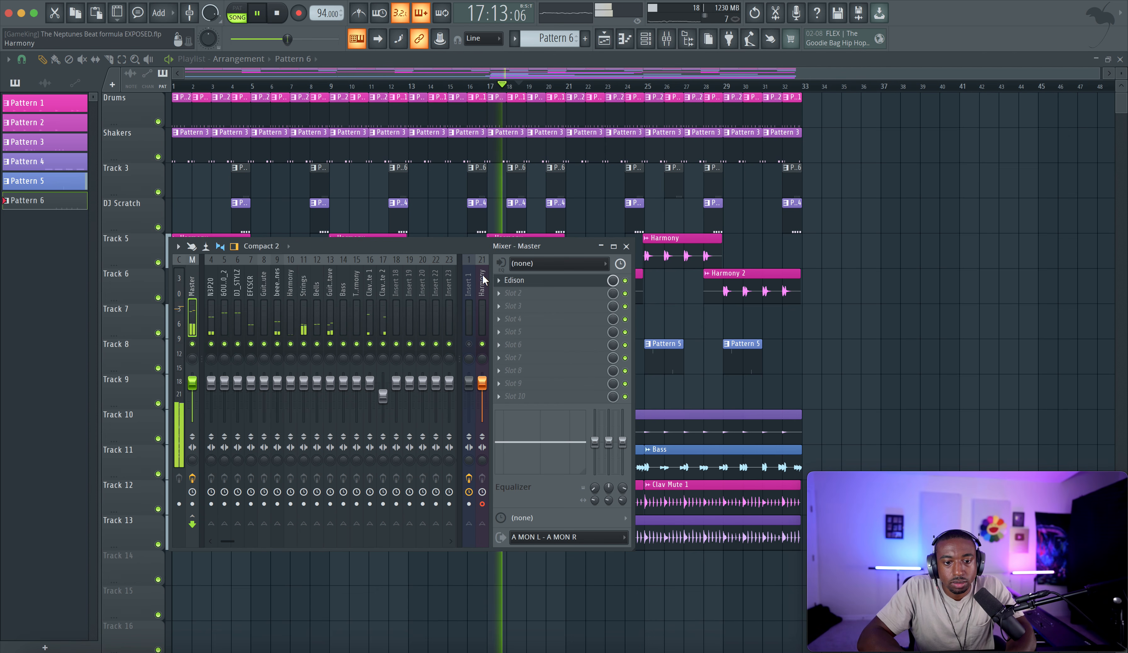
Select the Harmony input channel in the mixer and record a new audio take from bar 1 onto Track 14
left_click(479, 315)
key("F9")
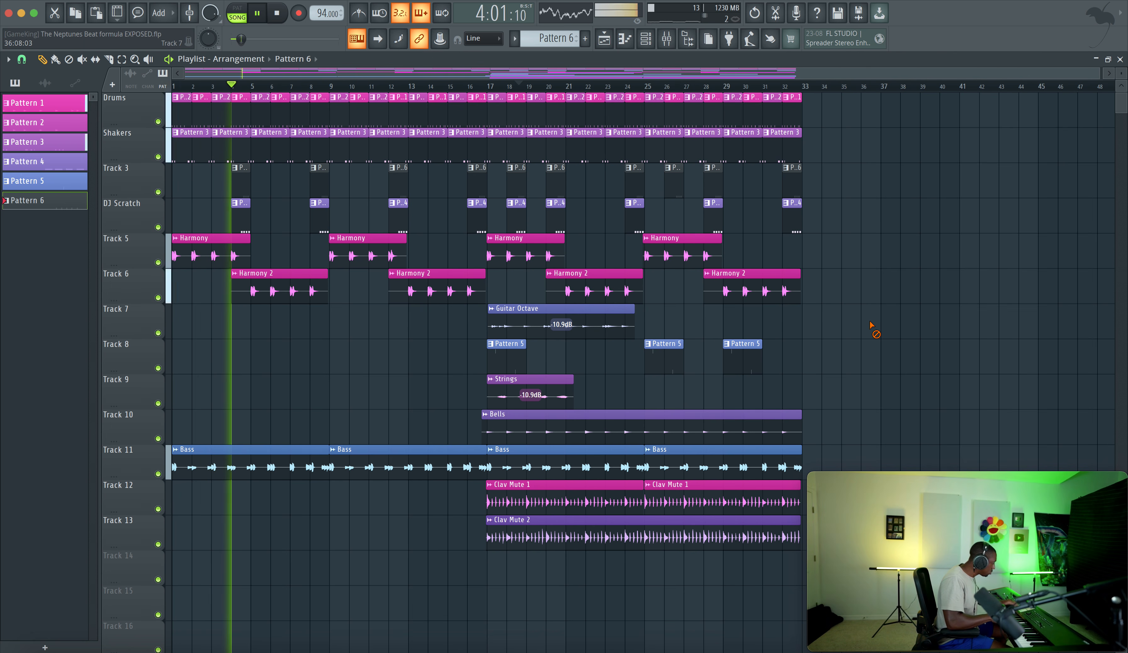
key("space")
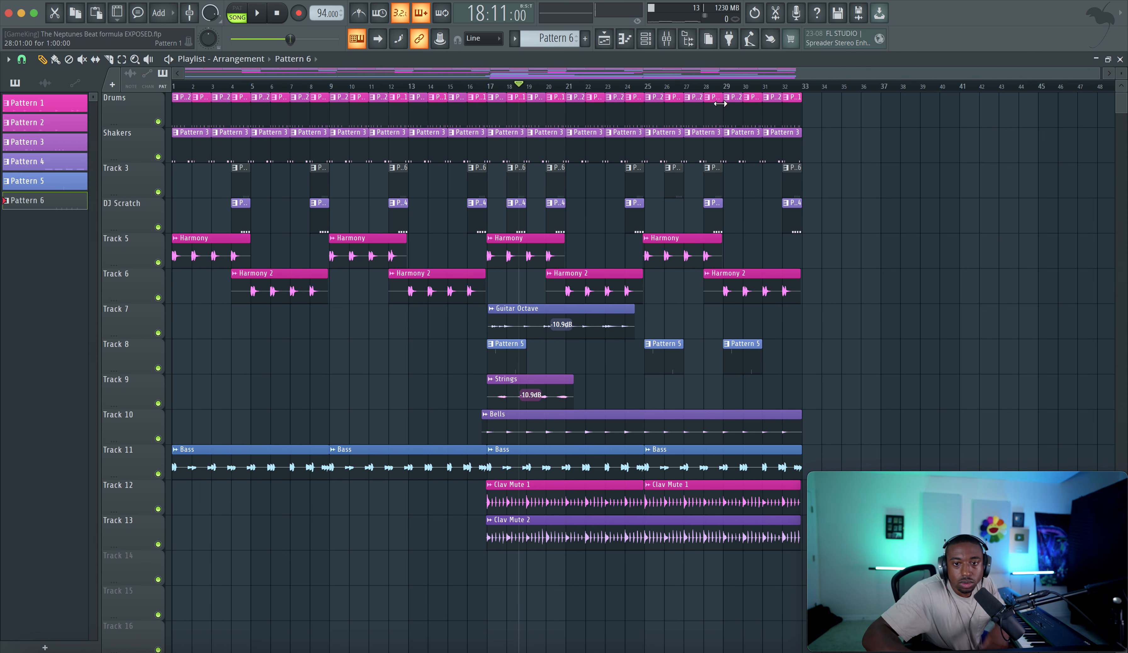
left_click(667, 39)
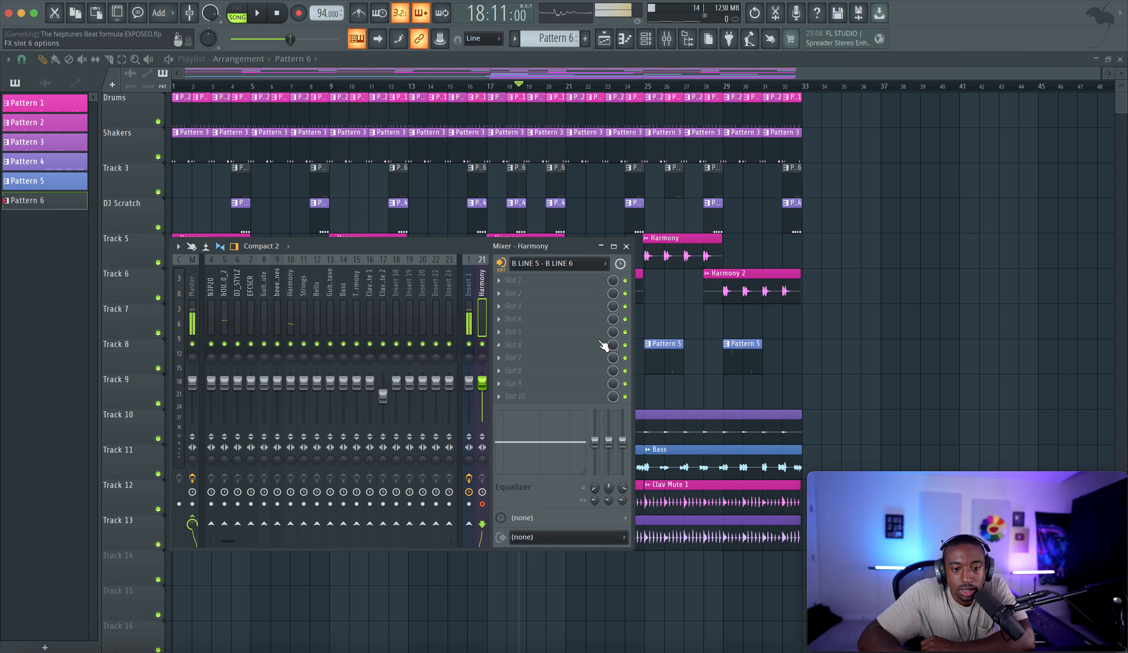
key("F9")
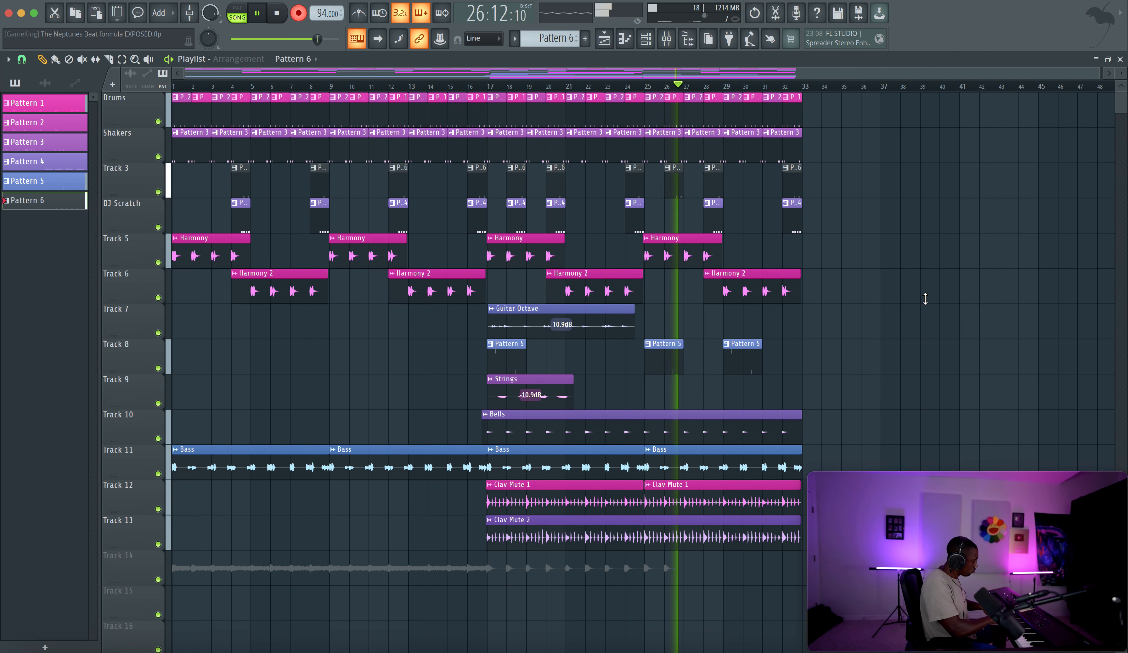
key("space")
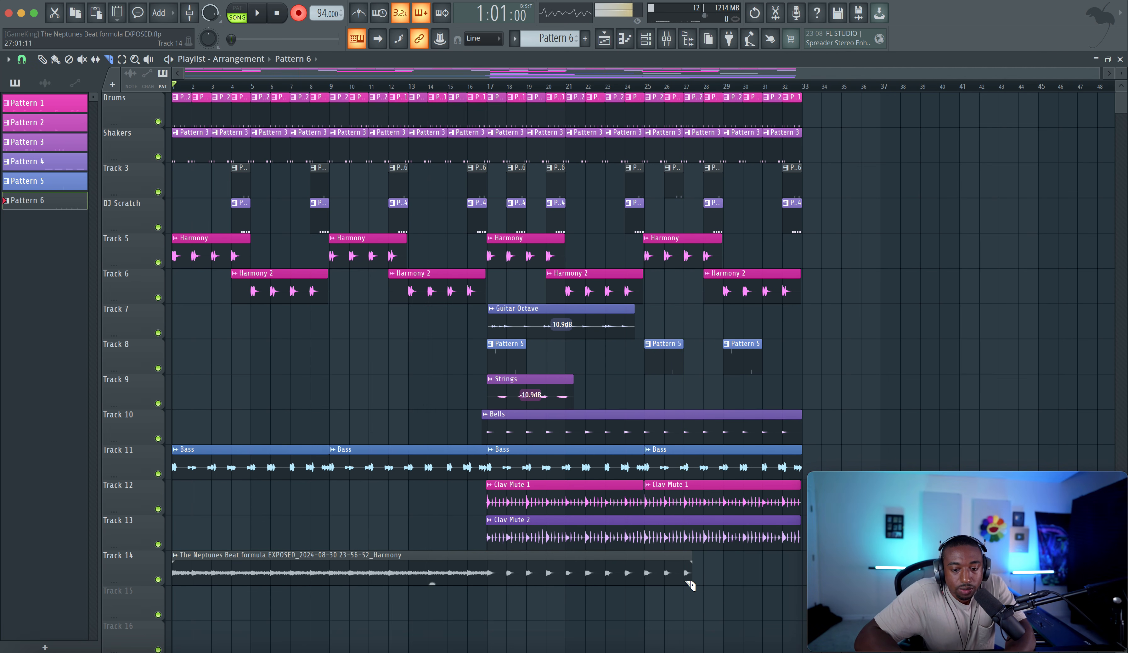
Slice the new Track 14 recording at bar 17, delete the part before it, and audition from bar 17
left_click(487, 579)
left_click(440, 571)
key("Delete")
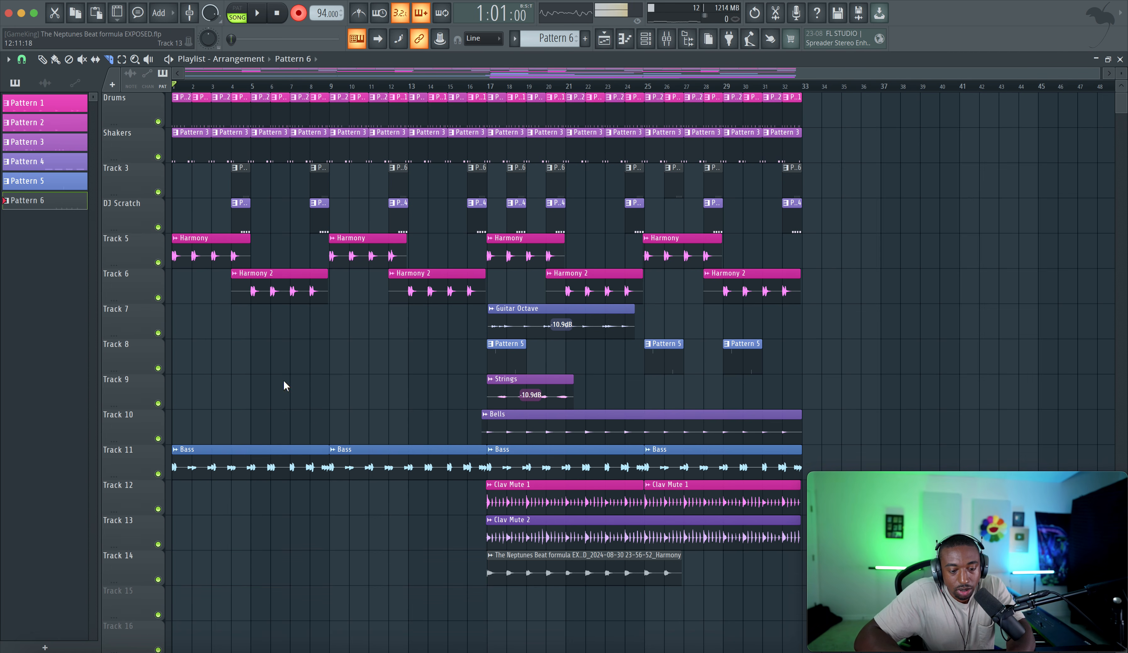
left_click(501, 91)
key("space")
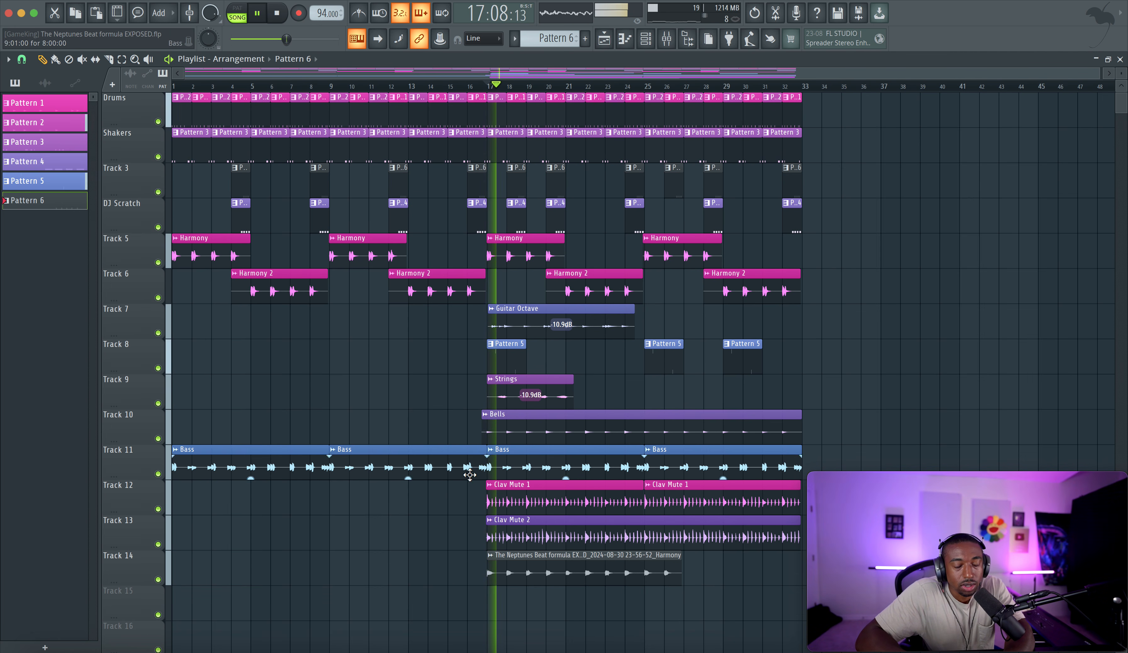
key("space")
Rename the Track 14 audio clip to Pad and route it to mixer track 18
left_click(490, 556)
left_click(505, 503)
type("Pad")
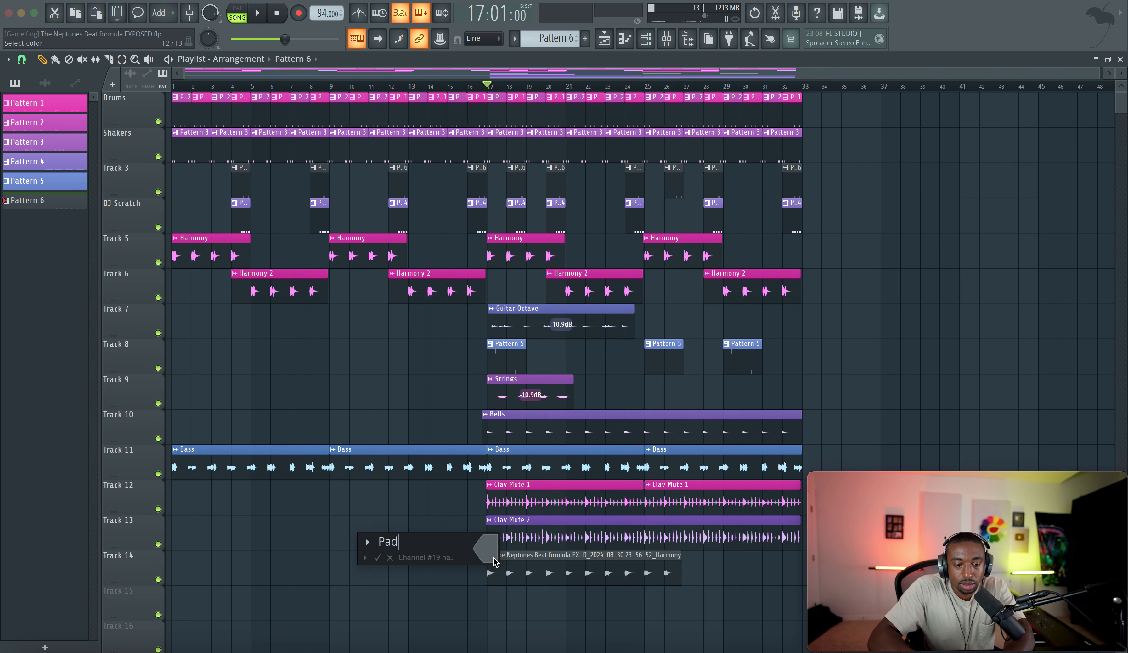
key("Return")
double_click(516, 561)
key("super+l")
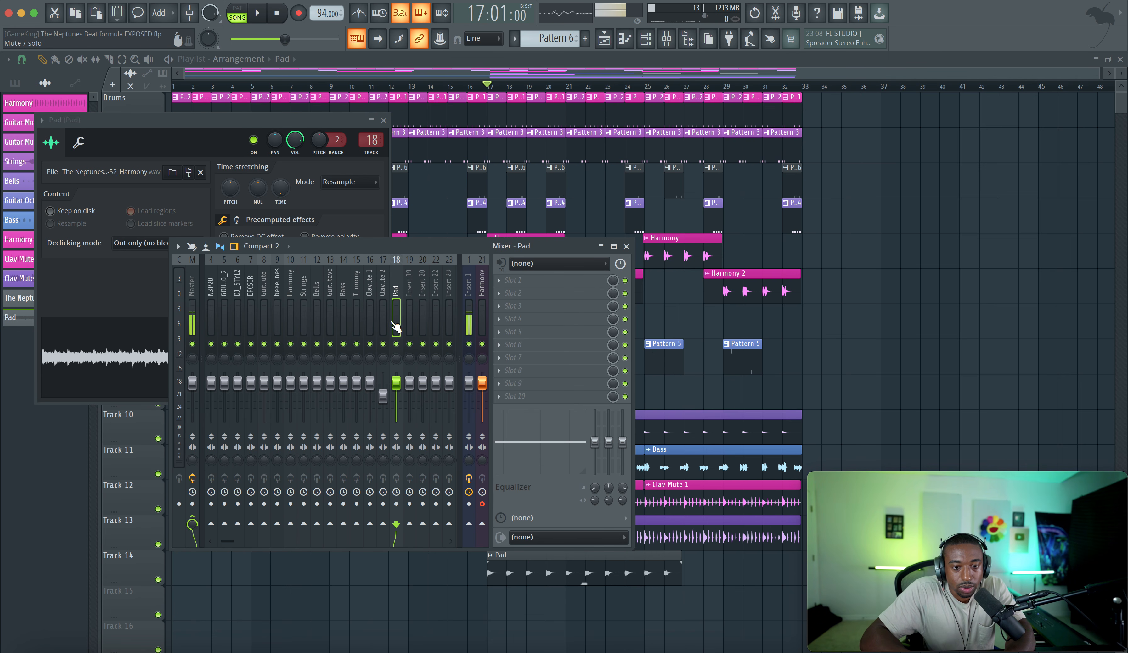
Load Fruity Love Philter on the Pad channel's first effect slot with the preset 10 pattern highpass with LP LFO
left_click(506, 282)
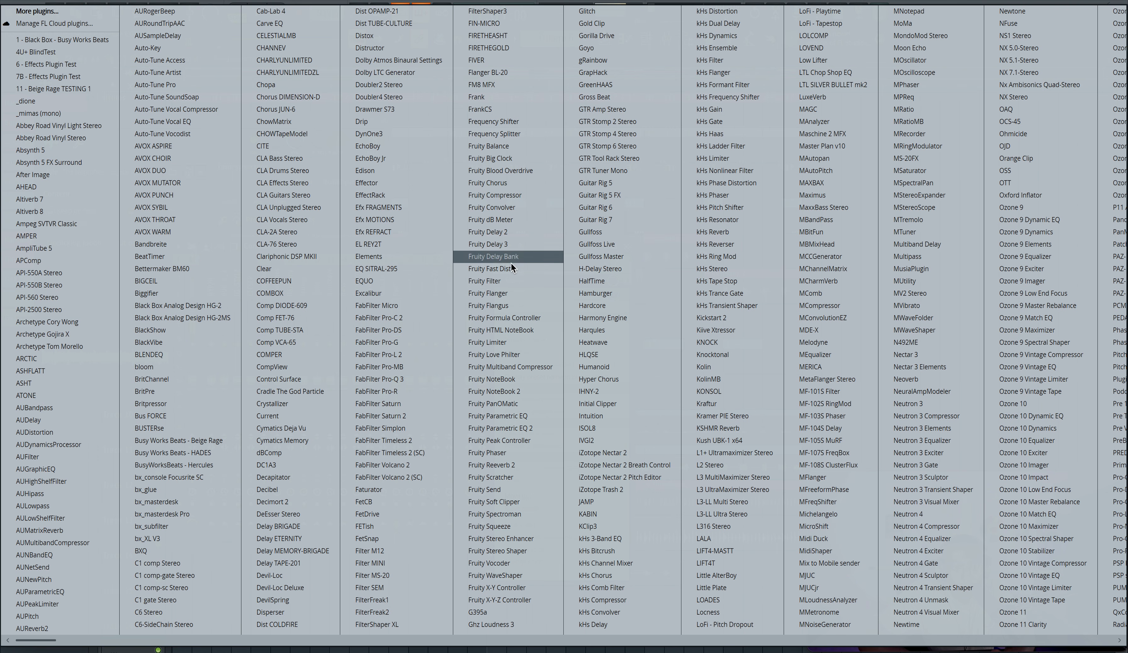
left_click(518, 353)
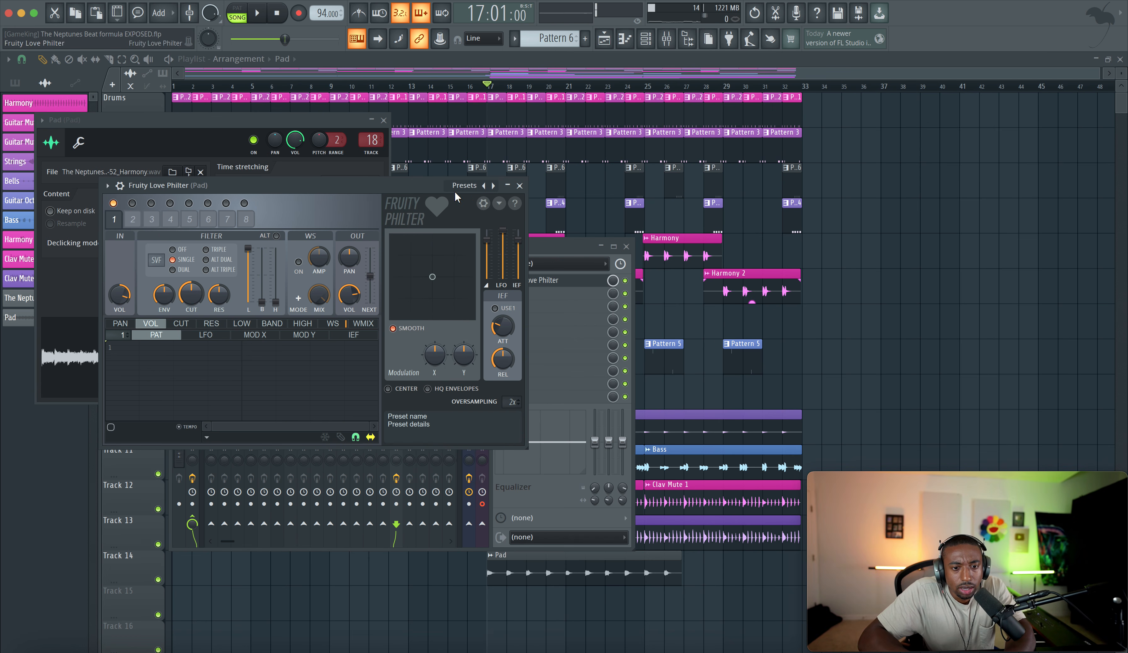
left_click(454, 187)
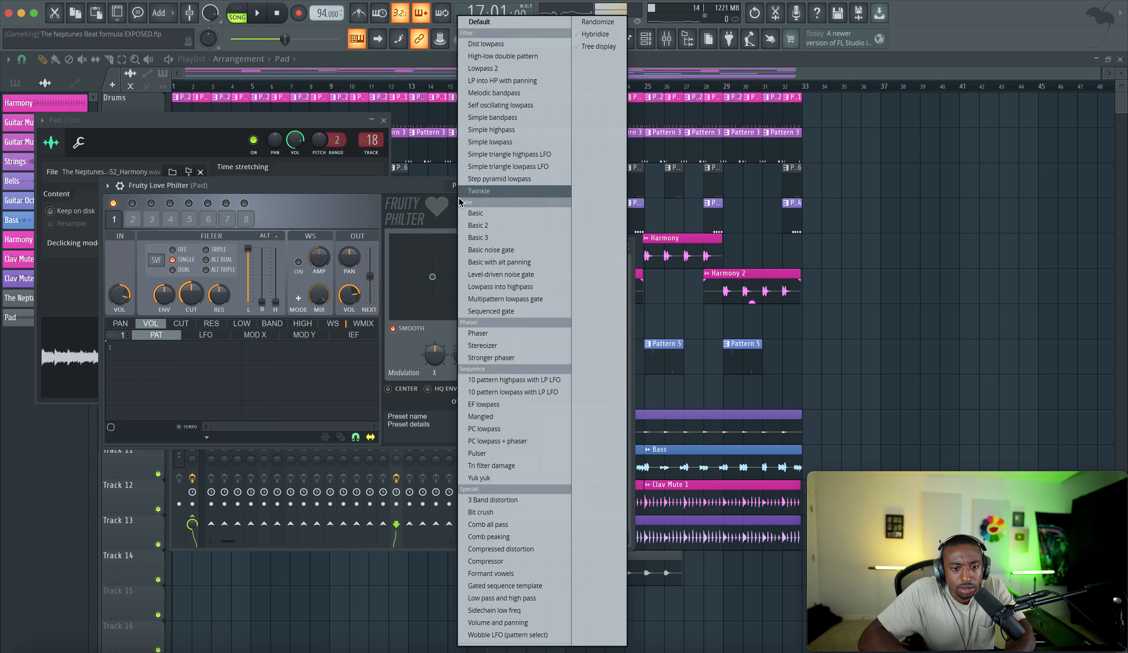
left_click(504, 381)
key("F12")
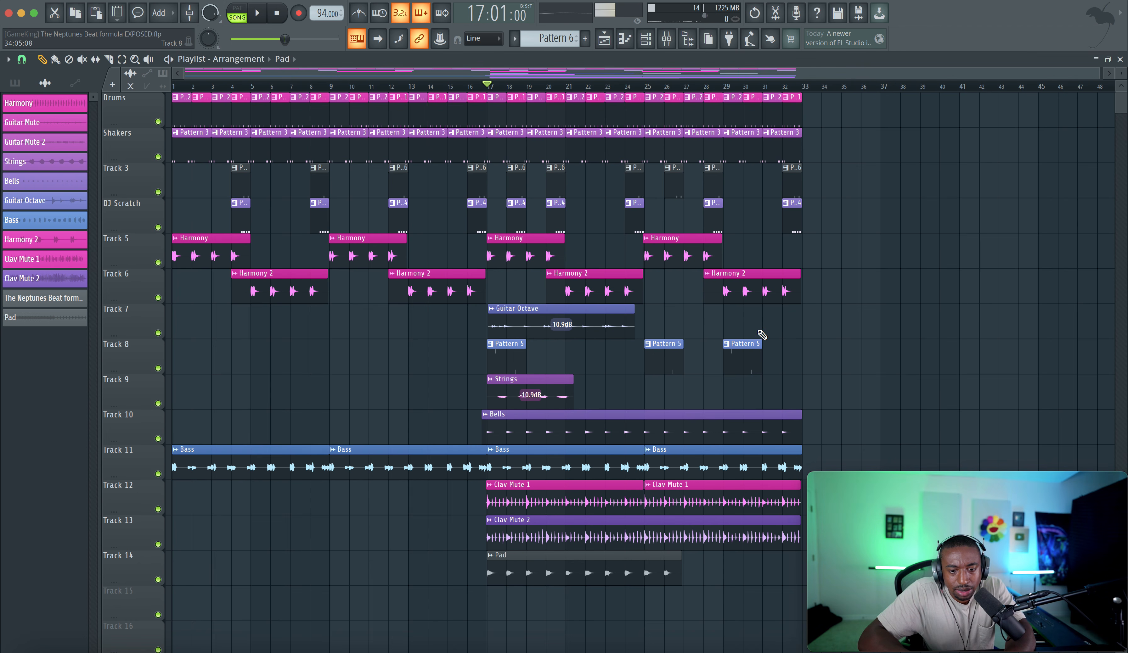
Lower the Pad channel's volume during playback and switch its Fruity Love Philter to the preset 10 pattern lowpass with LP LFO
key("space")
left_click(673, 47)
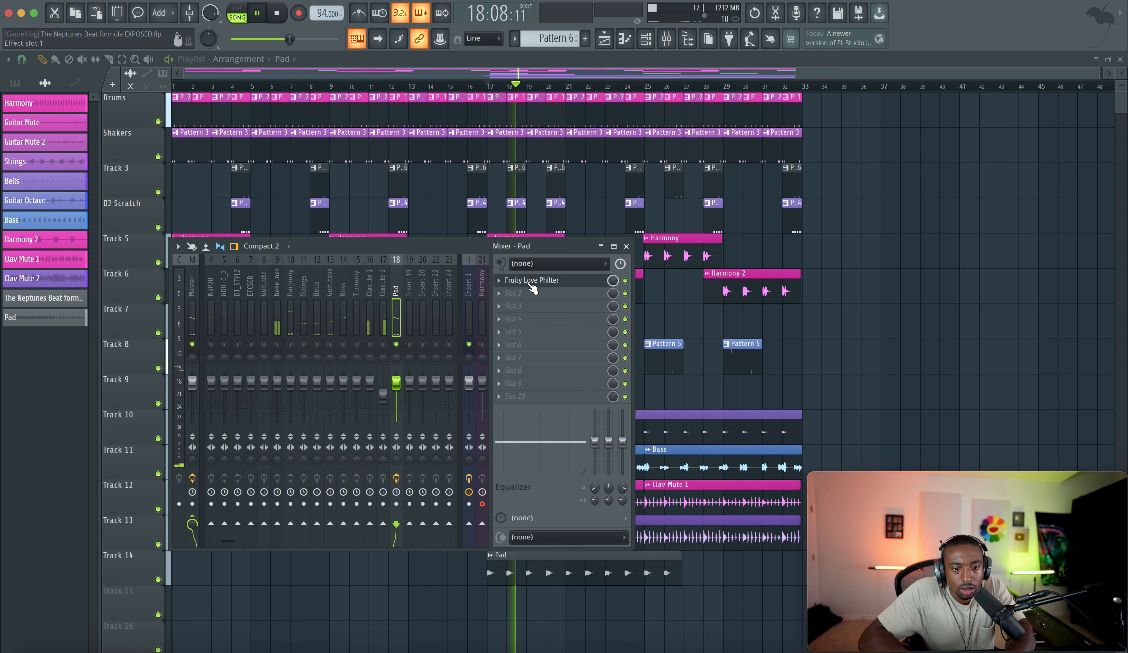
key("space")
key("space")
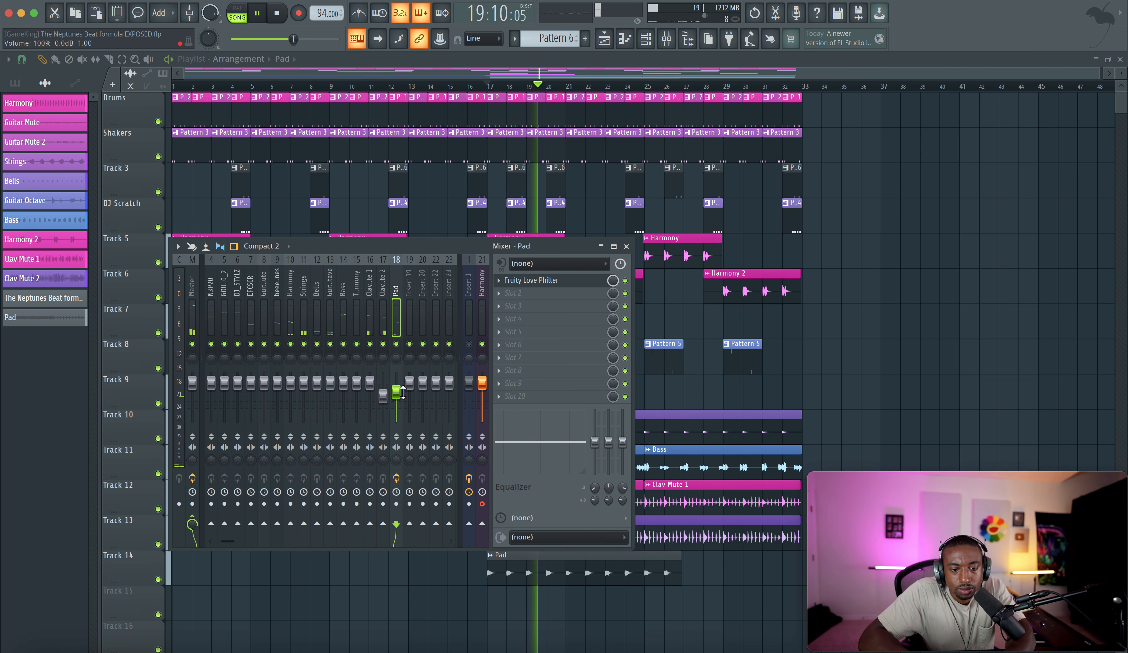
left_click(564, 283)
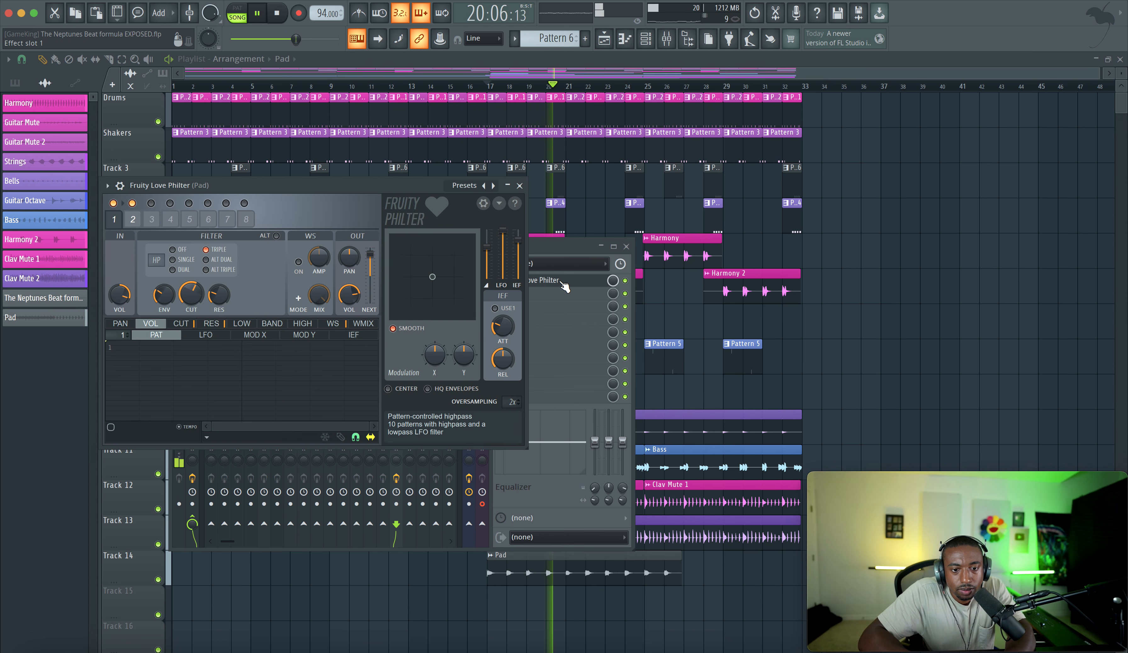
left_click(493, 185)
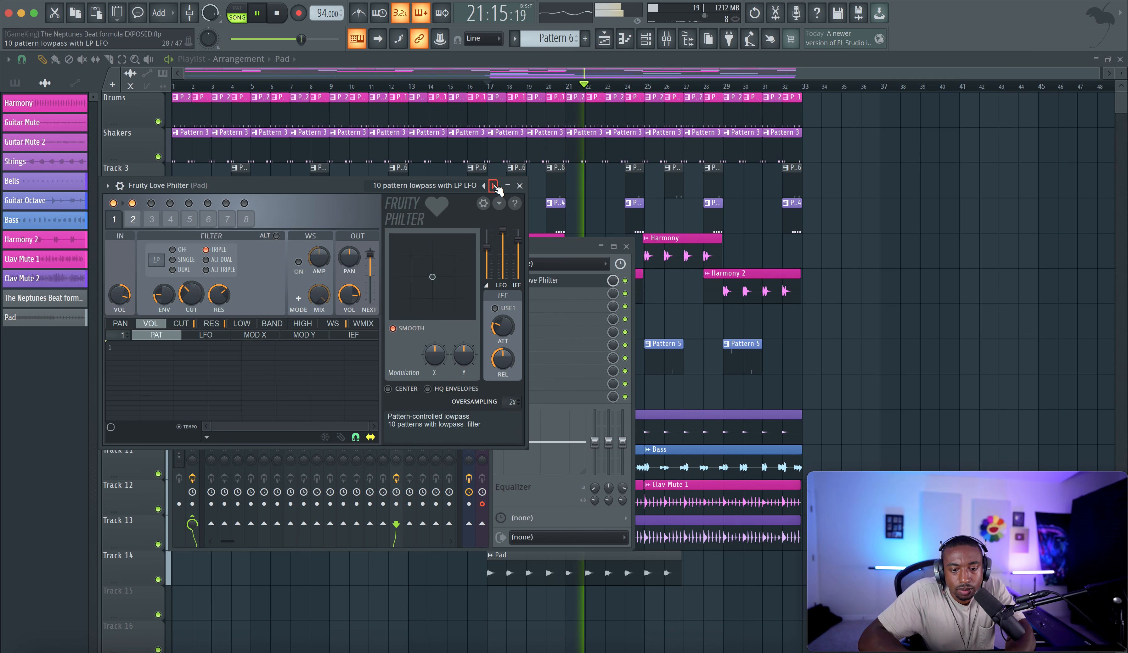
left_click(520, 186)
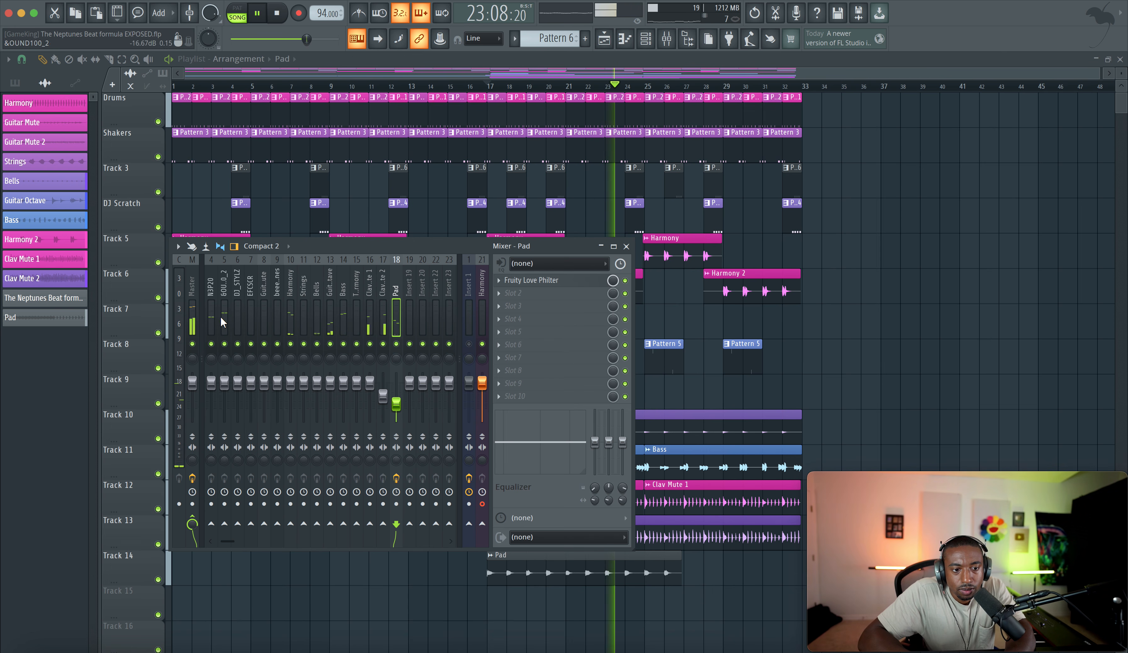
Replace Edison on the Master channel's first effect slot with Fruity WaveShaper
left_click(193, 318)
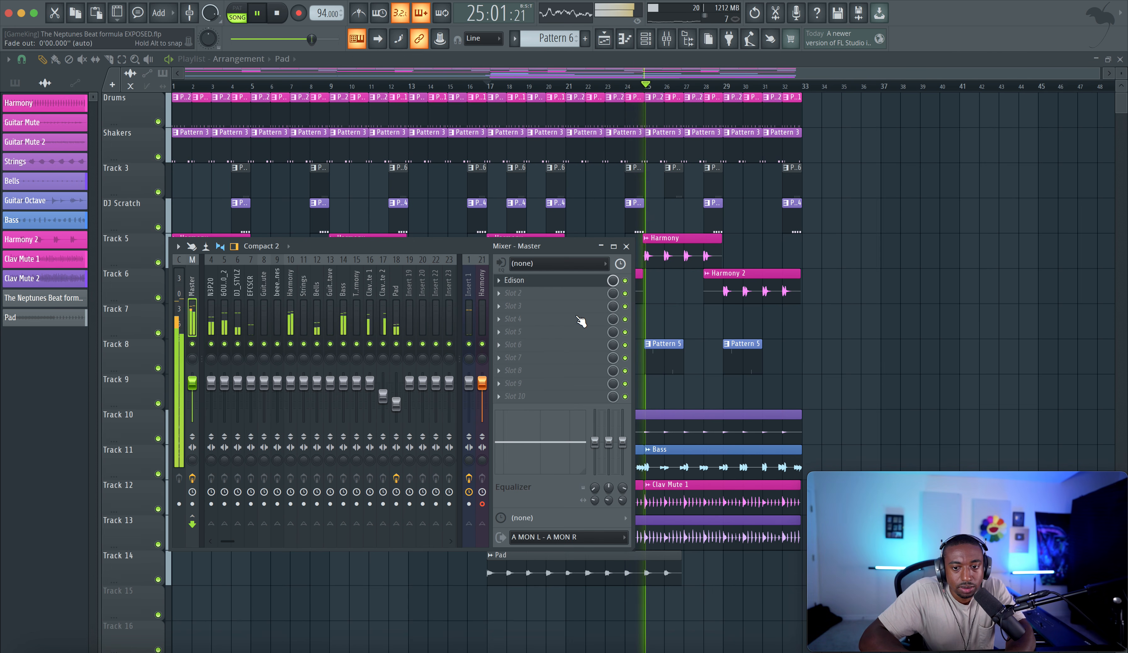
right_click(856, 312)
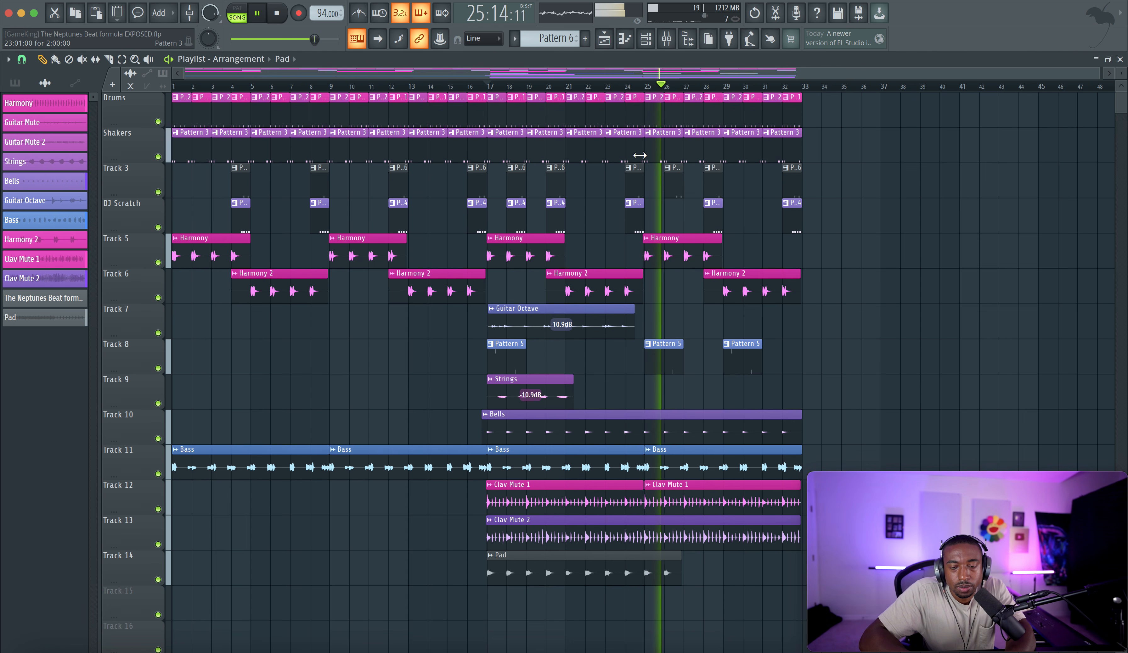
left_click(666, 39)
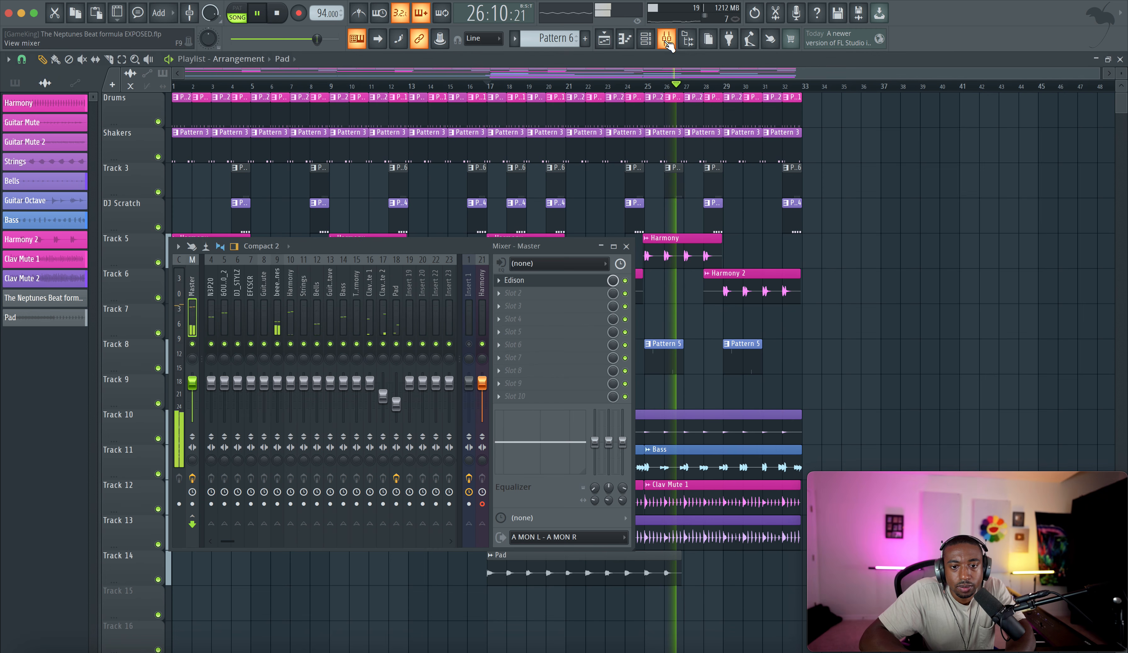
left_click(496, 279)
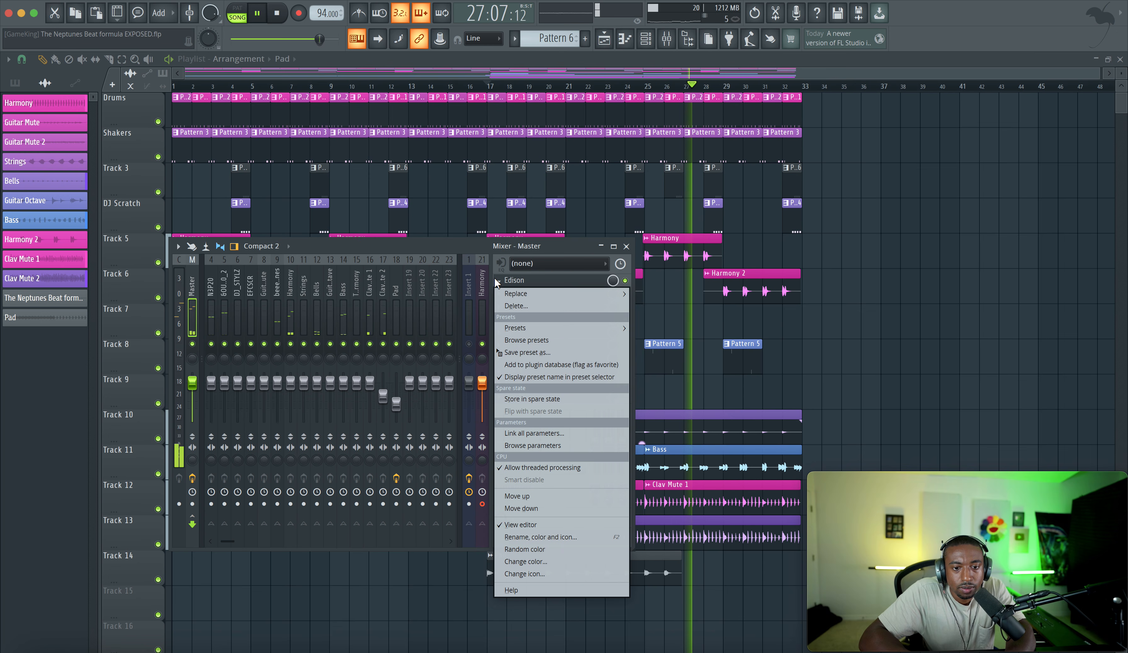
mouse_move(516, 294)
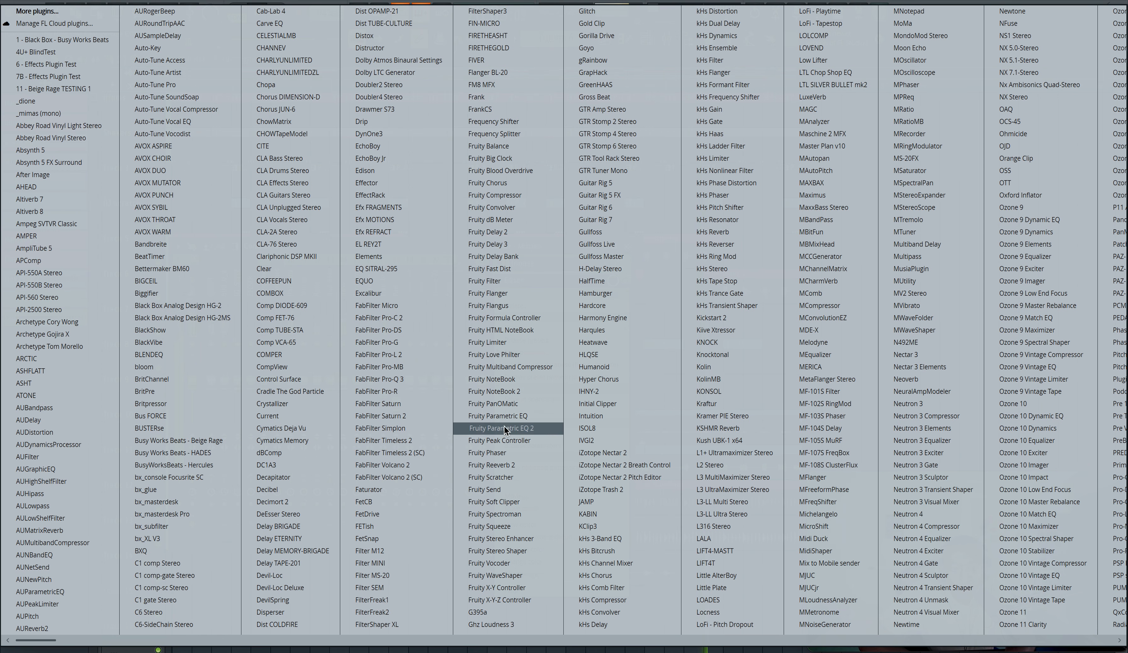
left_click(515, 577)
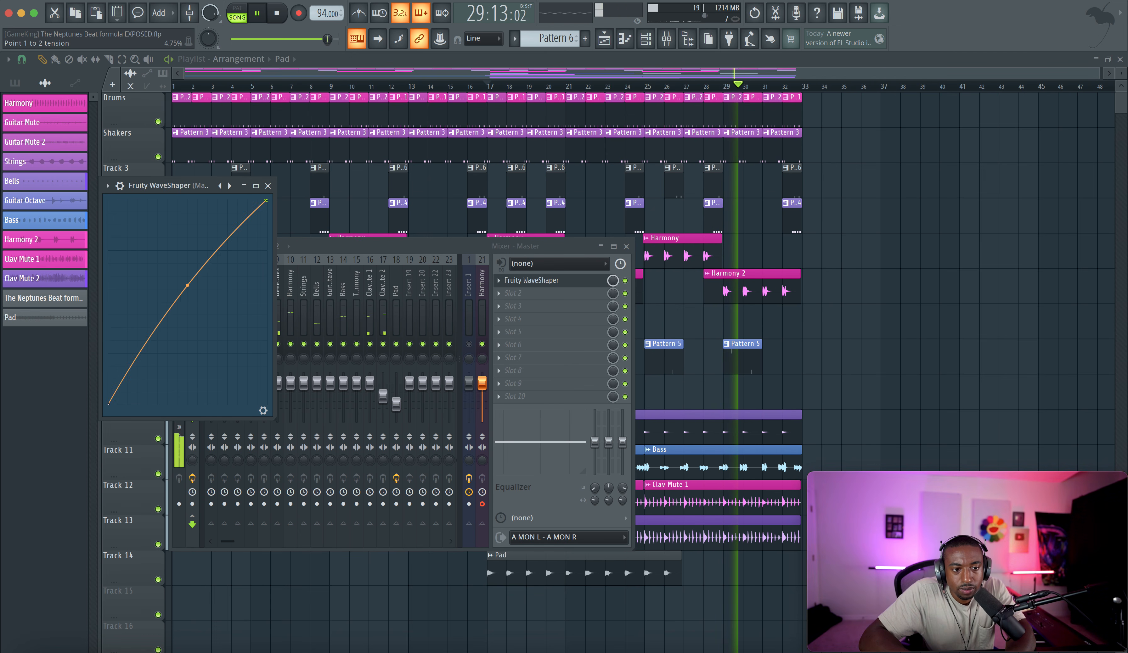
Show the WaveShaper controls below its gently bowed curve, then set oversampling to 4x and pre amp to 109%
left_click_drag(231, 369, 231, 397)
left_click(208, 397)
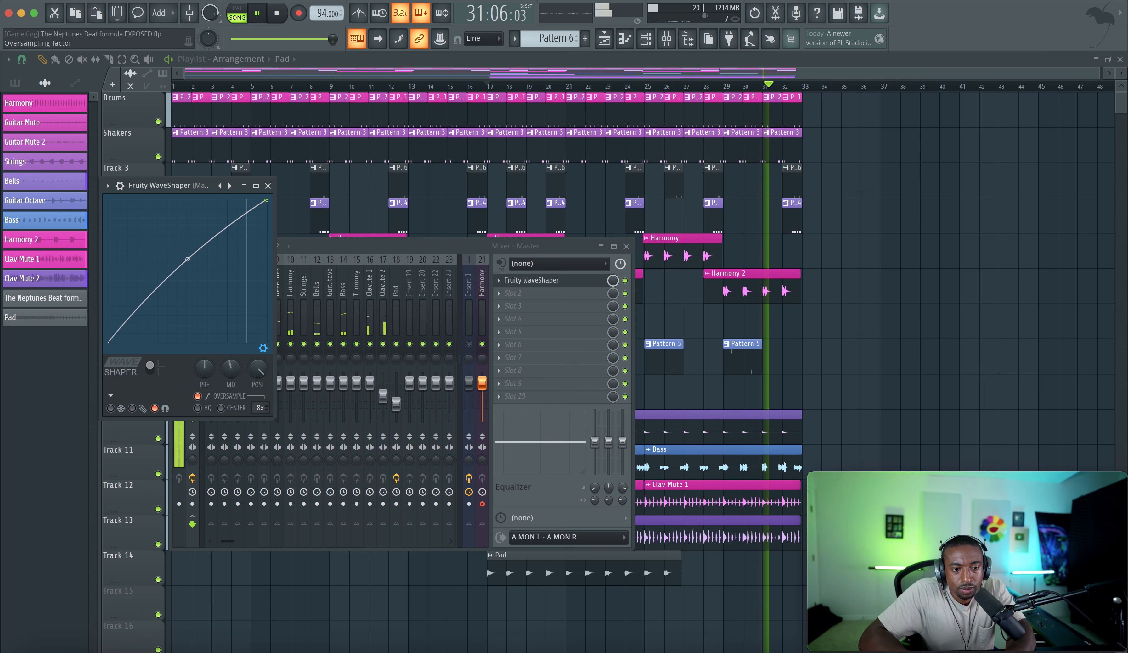
left_click(234, 409)
left_click(233, 408)
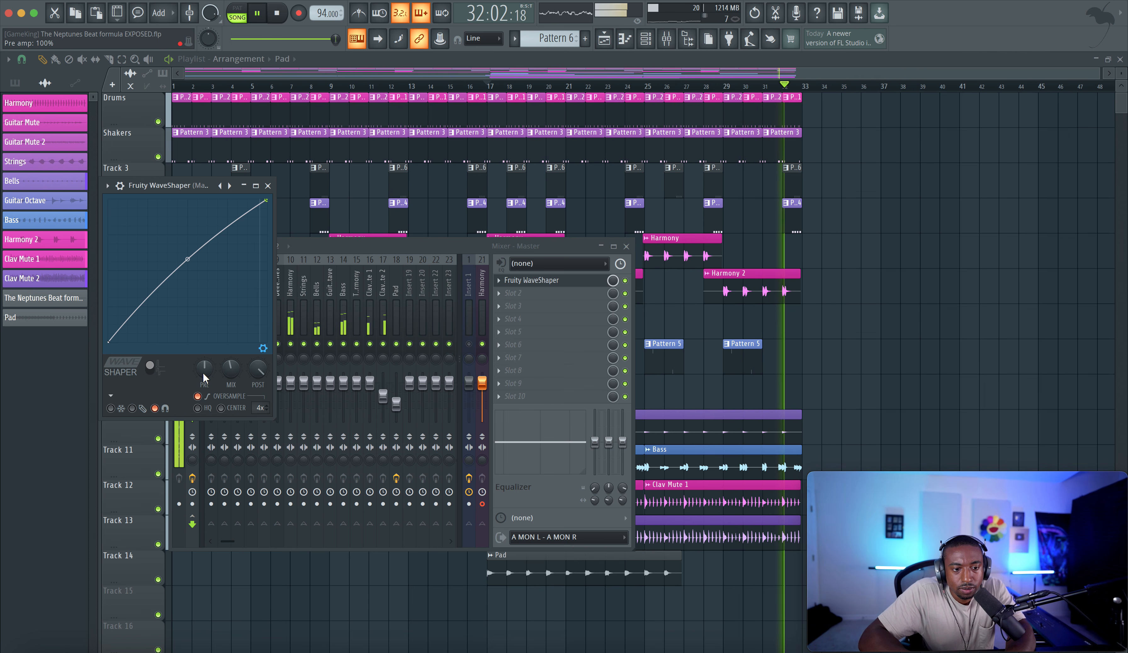
left_click_drag(204, 369, 204, 366)
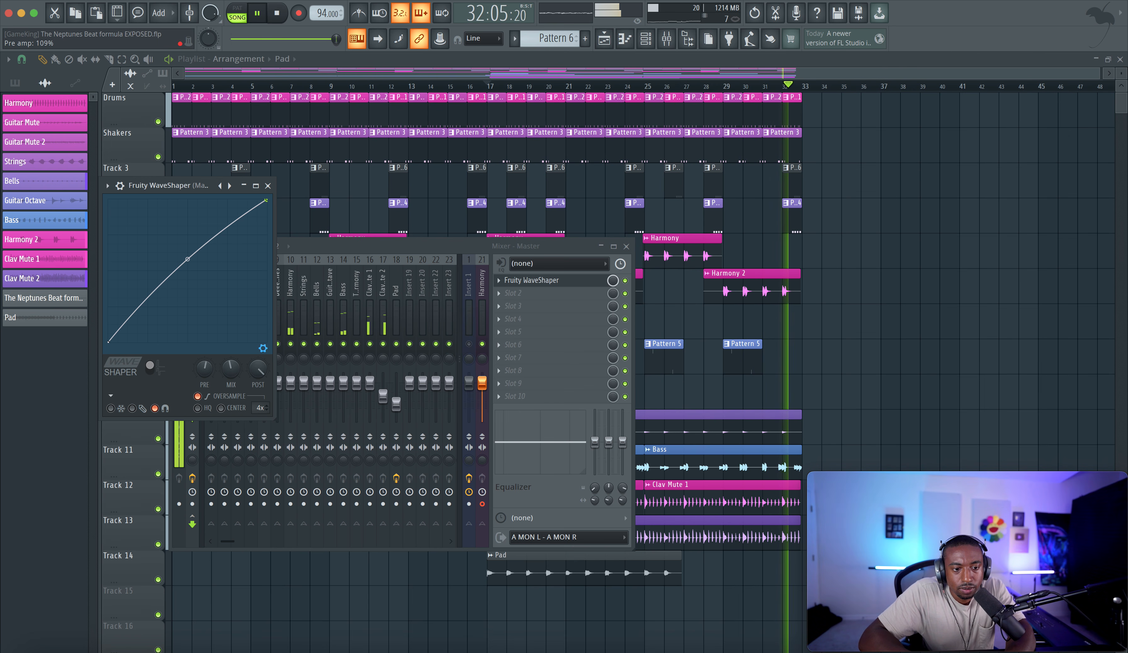
Load FabFilter Pro-Q 3 on the Master channel's second effect slot and add a bell band in the low frequencies
left_click(521, 295)
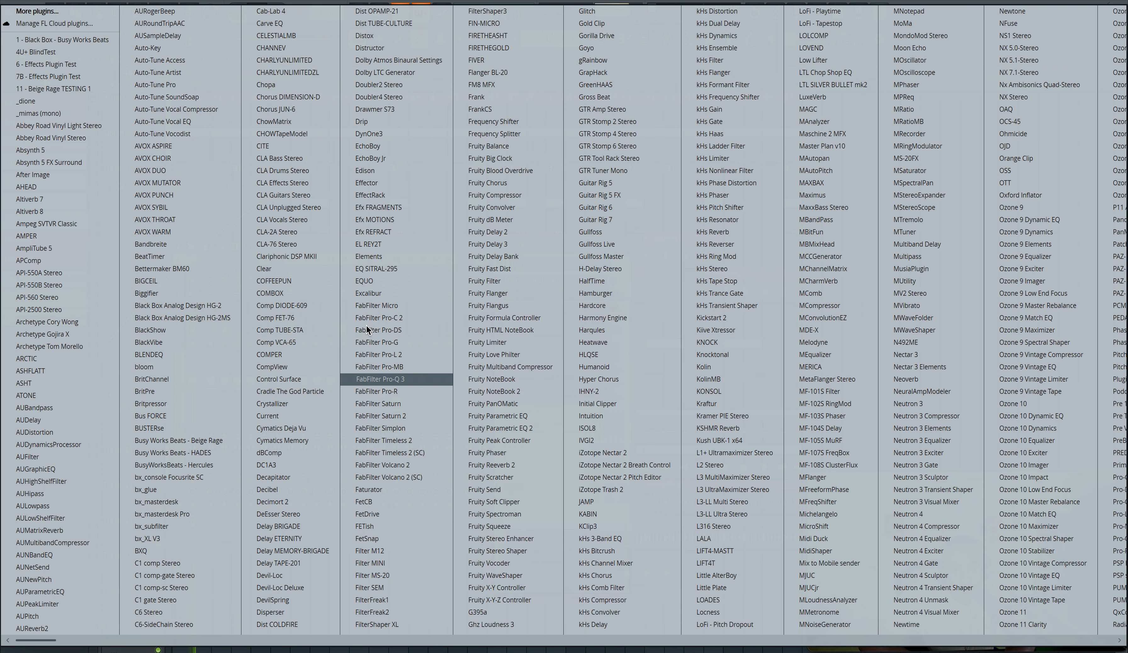
left_click(412, 380)
left_click(269, 260)
Cut the Master EQ's 142.84 Hz band by 2.59 dB with a Q of 5.233, and add a narrow, slightly boosted bell at 75 Hz
left_click_drag(294, 230, 325, 247)
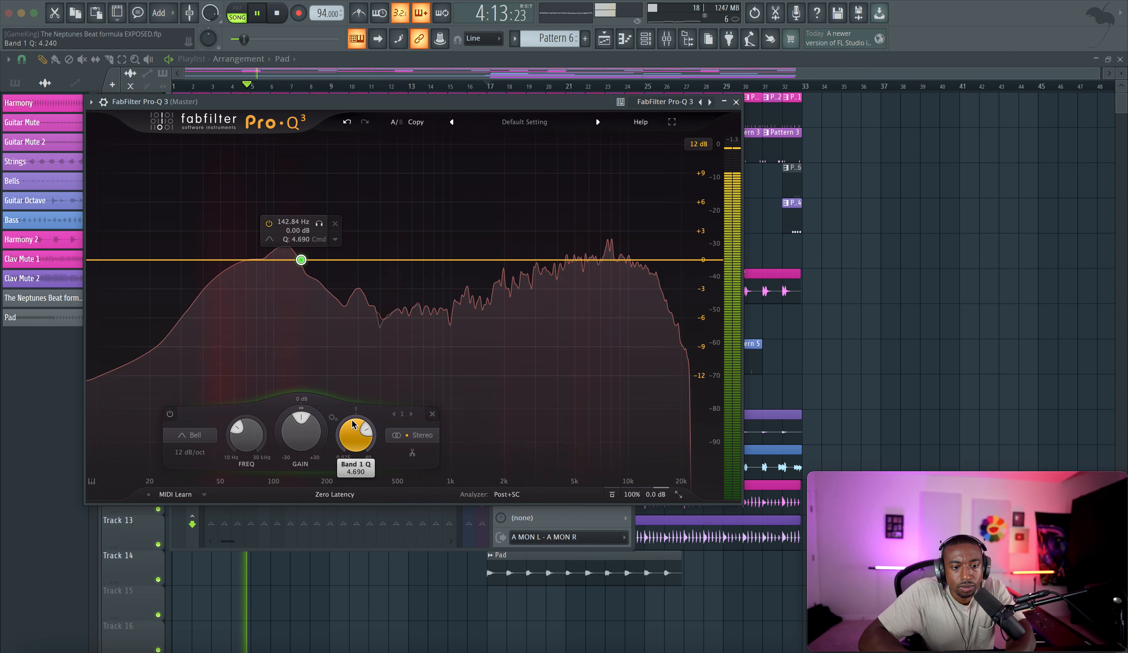
left_click_drag(300, 437, 294, 465)
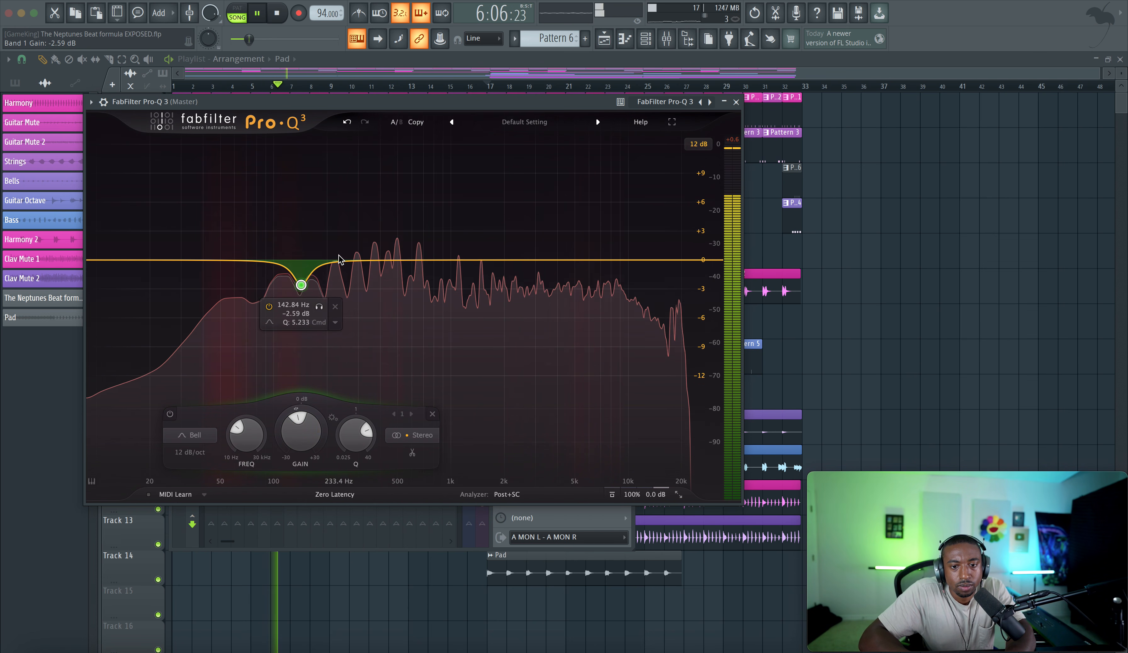
left_click(248, 260)
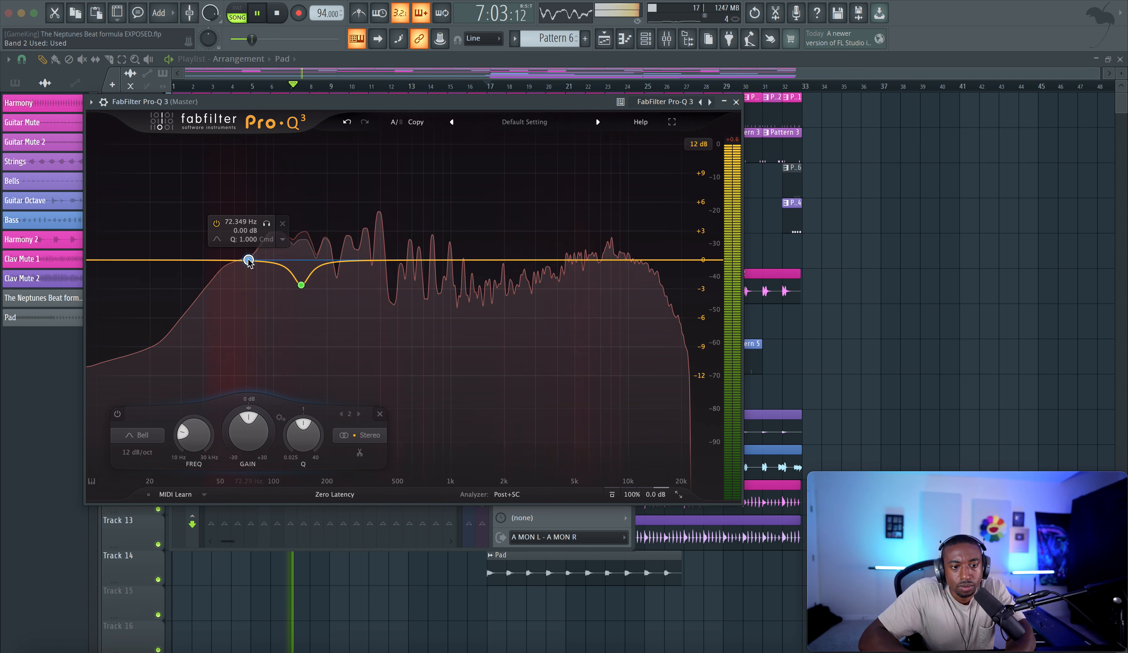
double_click(230, 223)
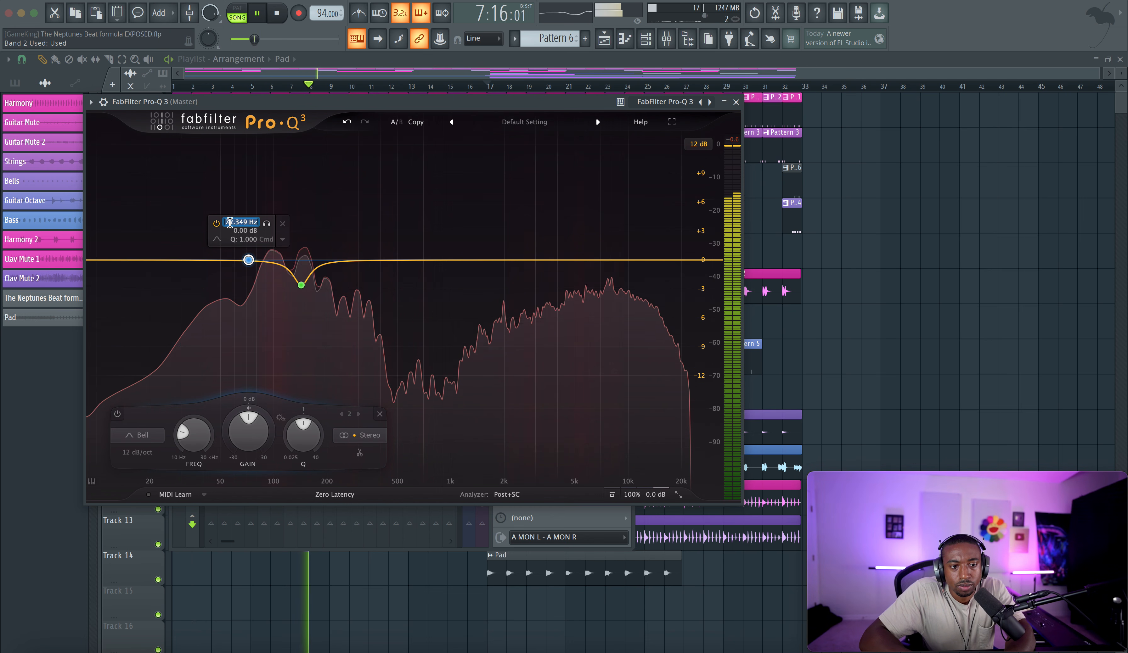
type("75")
key("Return")
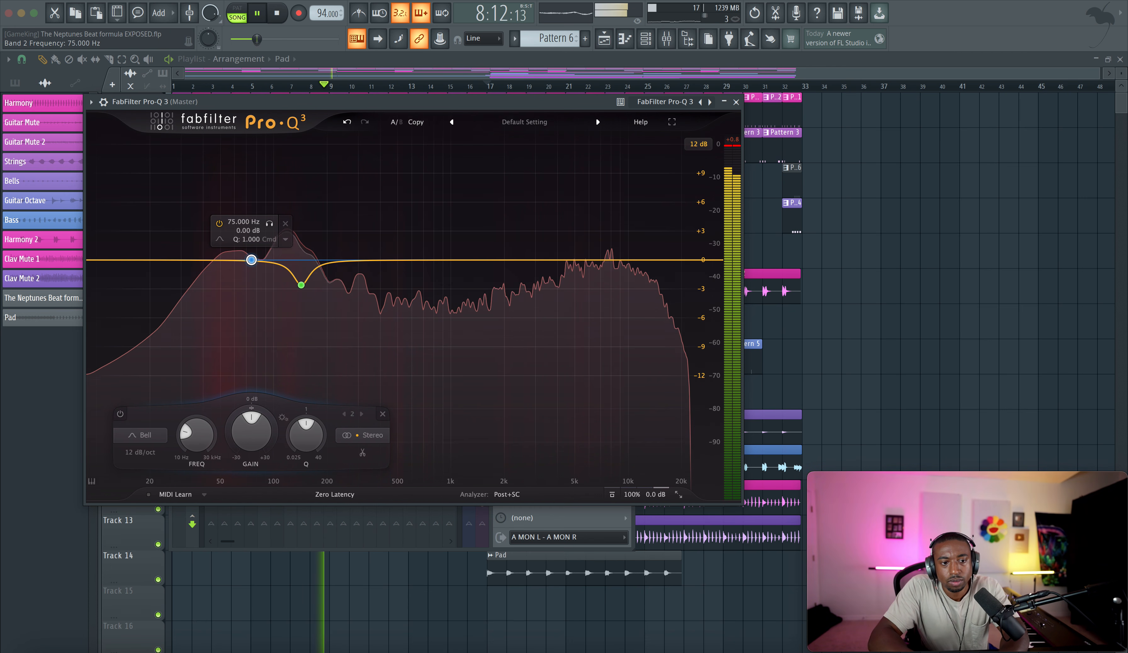
left_click_drag(308, 436, 252, 430)
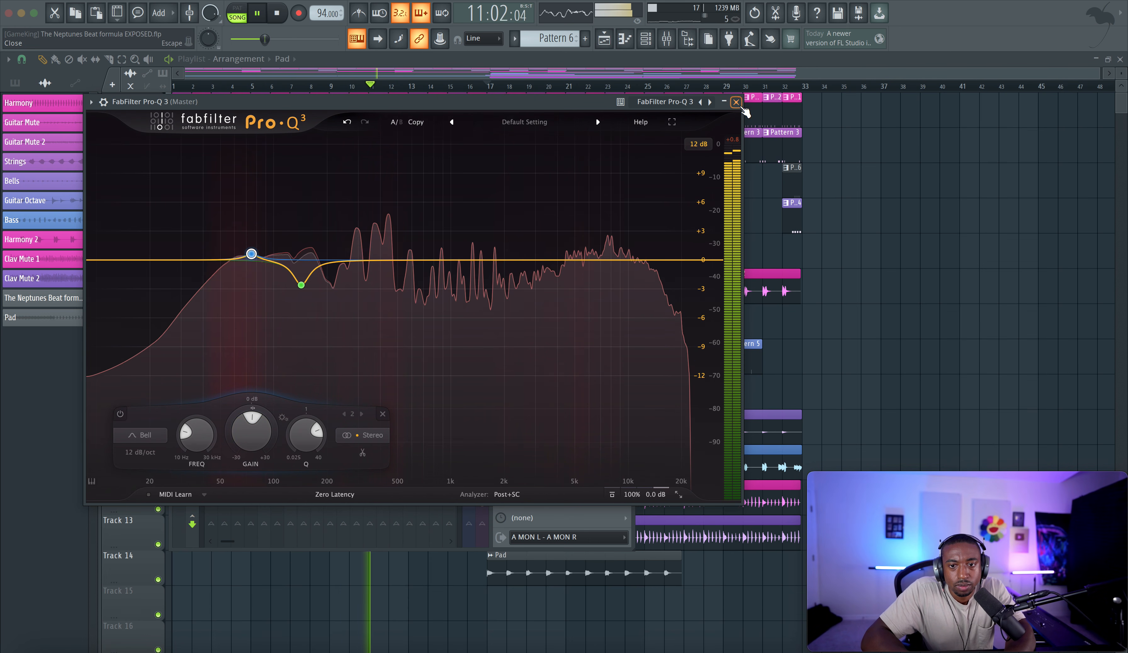
left_click(737, 103)
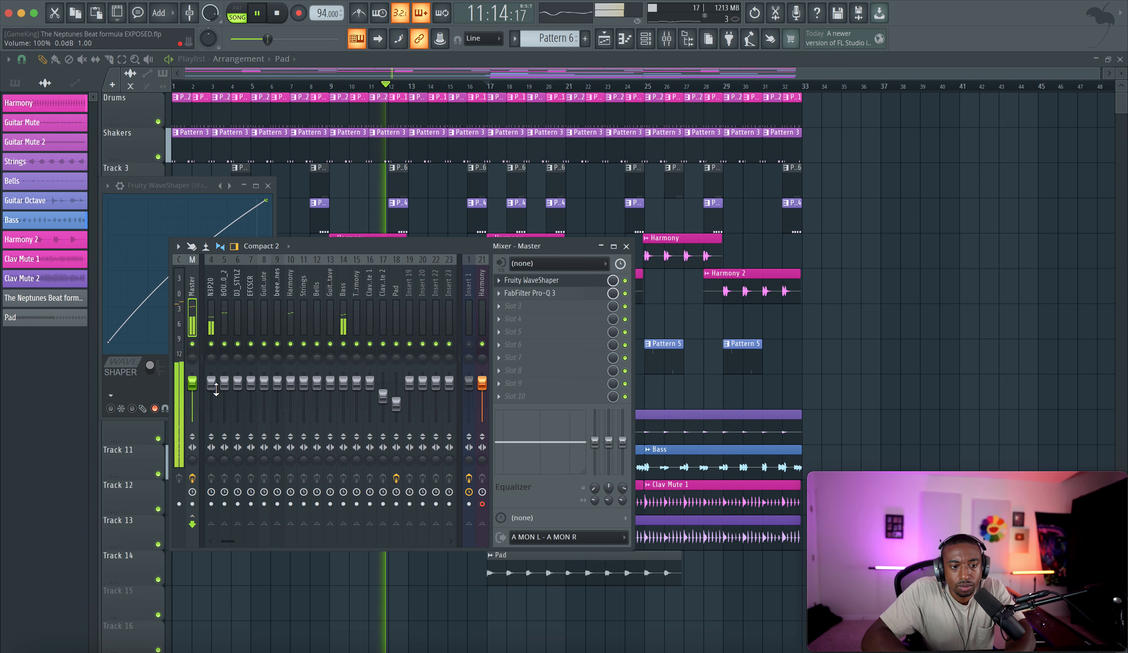
Try lowering the N3P20 mixer channel's volume to 76% and reset its fader to the default level
left_click_drag(211, 382, 212, 393)
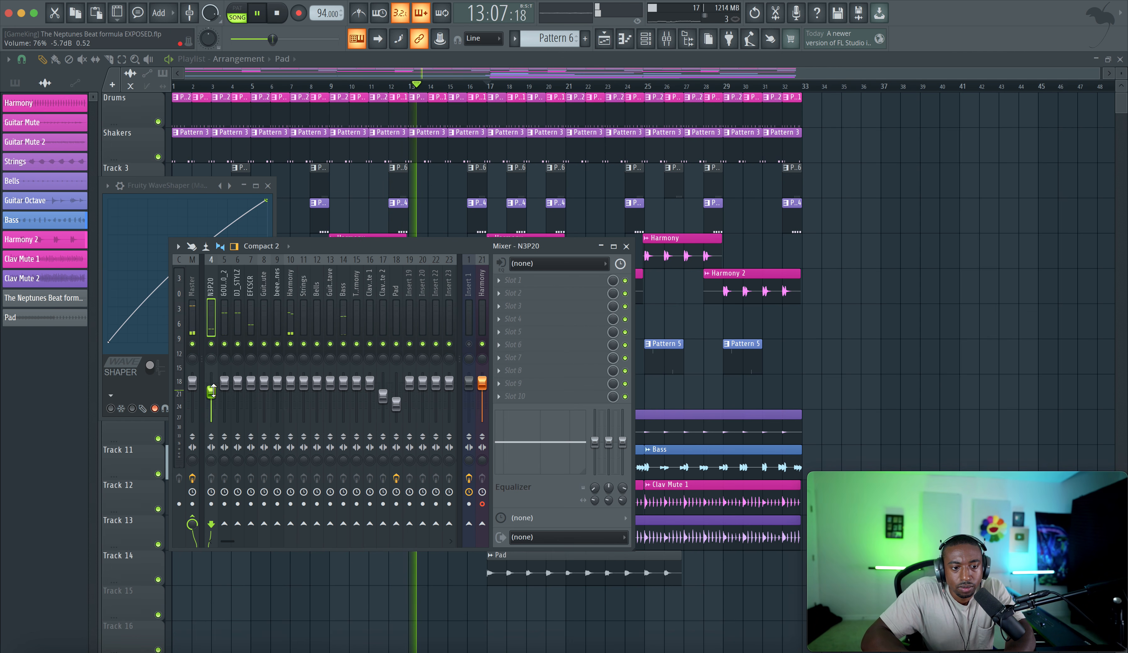
right_click(212, 390)
left_click(225, 396)
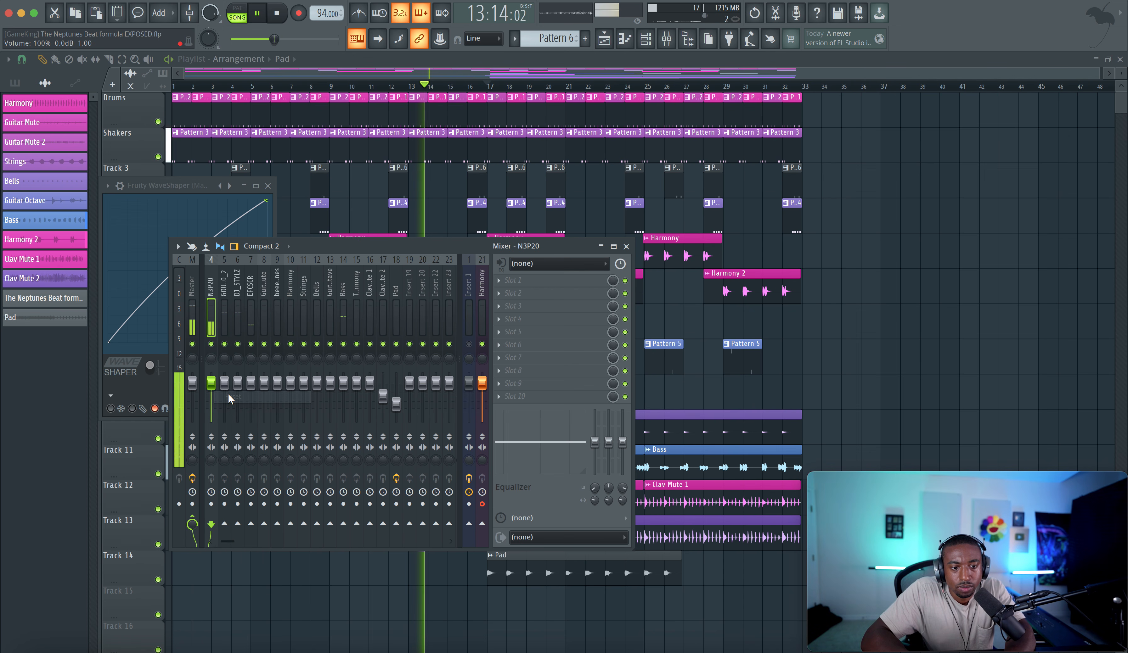
Lower the velocities of all N3P20 notes in Pattern 3 to an even level of about 65%
double_click(656, 149)
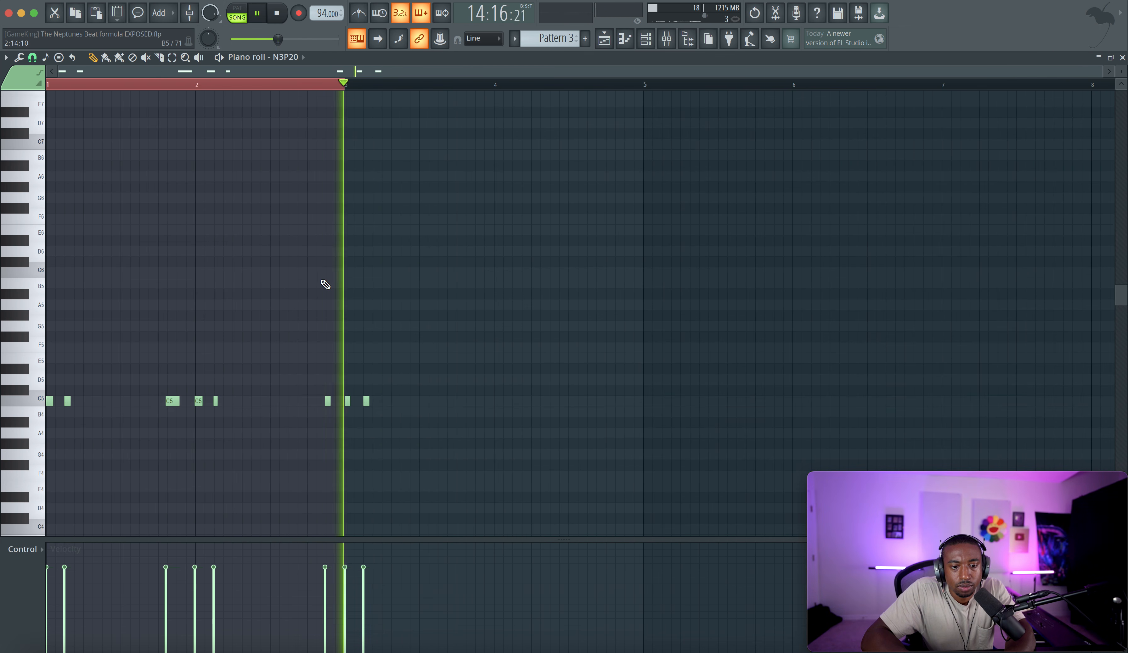
mouse_move(370, 597)
left_mouse_down()
mouse_move(44, 601)
mouse_move(144, 570)
mouse_move(307, 582)
mouse_move(51, 576)
left_mouse_up()
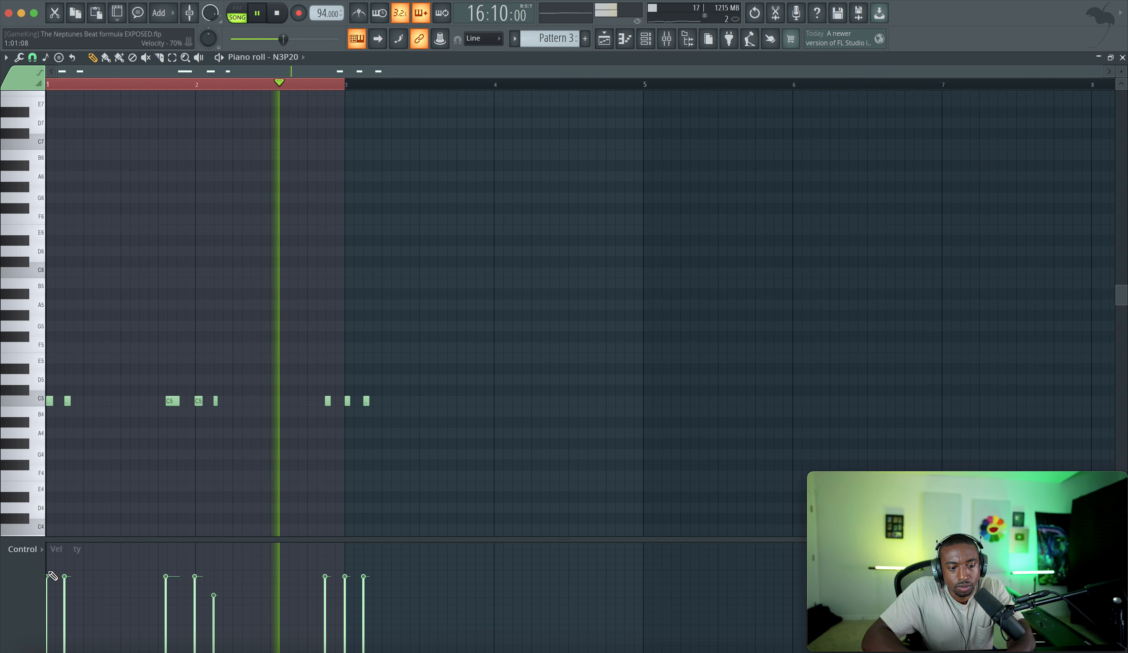
left_click(214, 579)
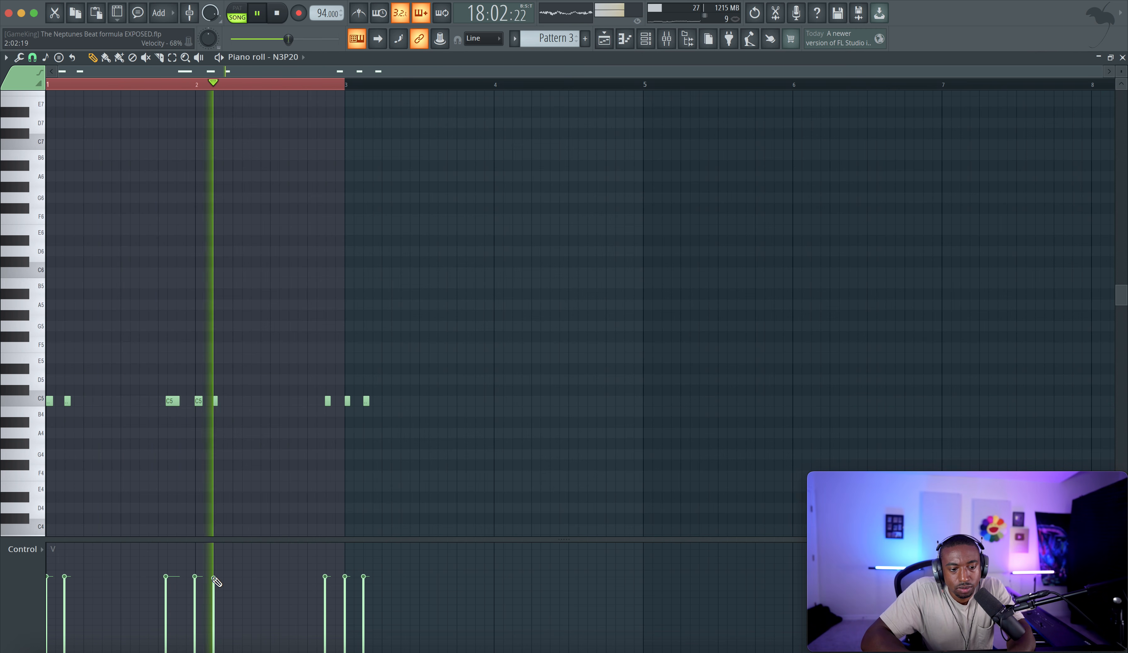
left_click_drag(366, 579, 37, 590)
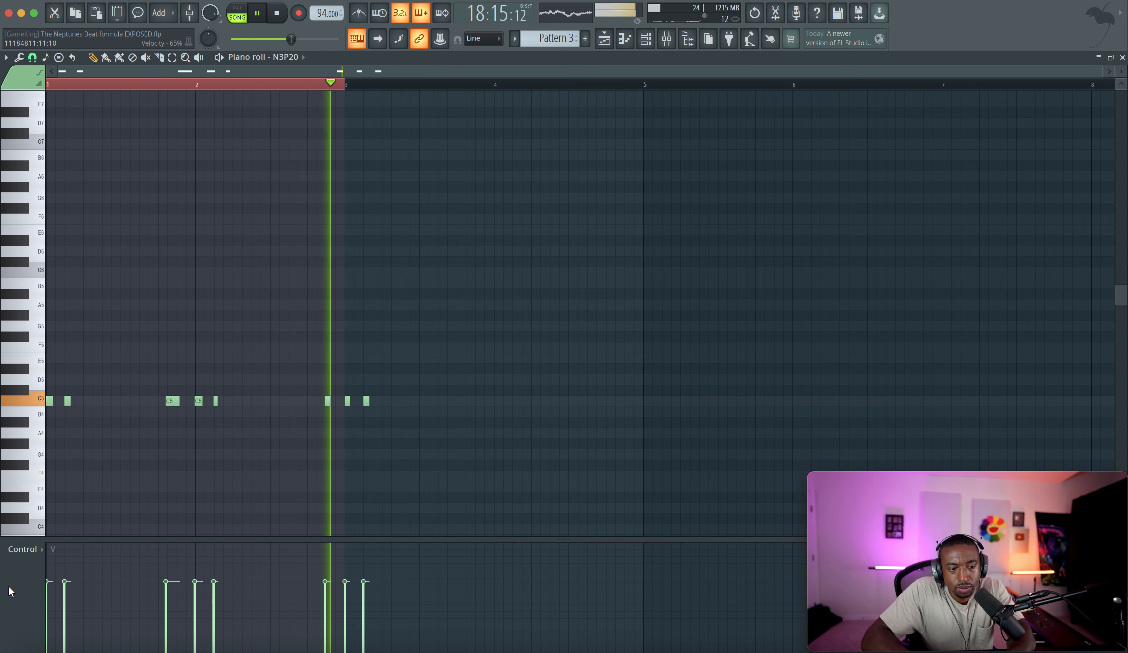
Add an ALES'SHA hit on step 17 of Pattern 3 and check the channel's sampler settings
left_click(604, 39)
left_click(645, 39)
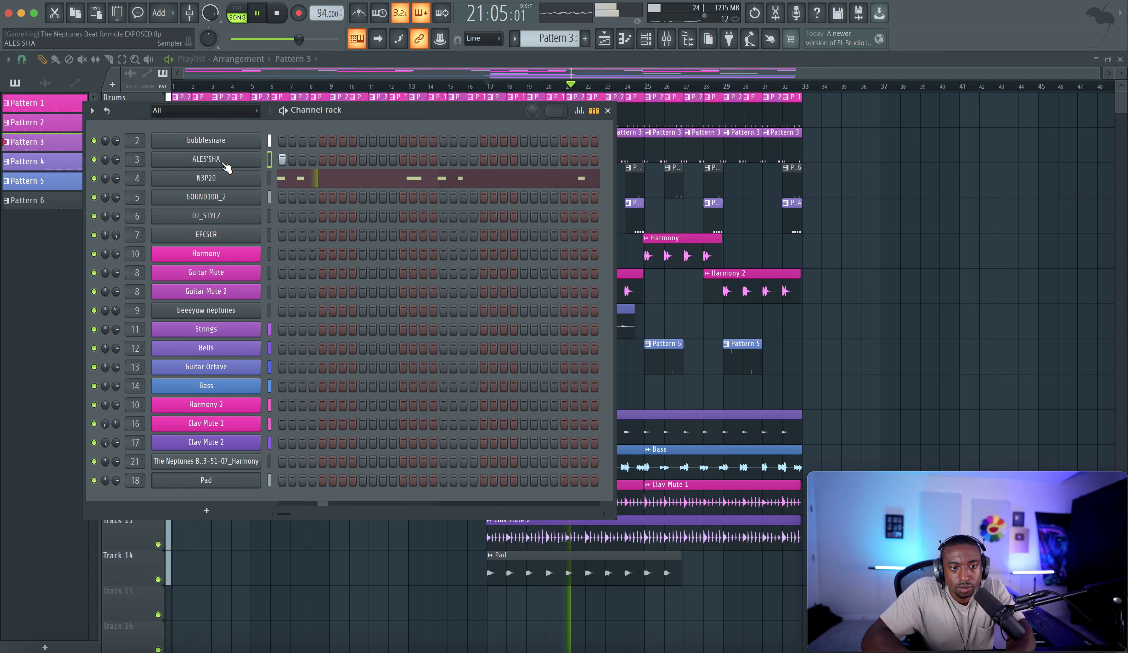
left_click(444, 159)
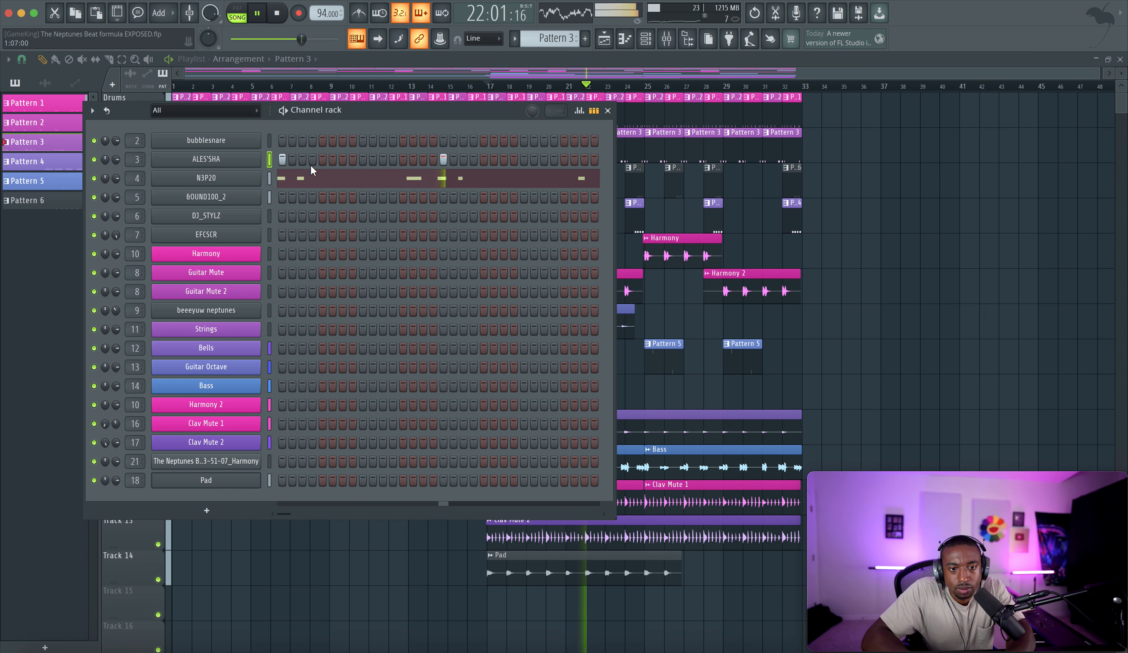
left_click(208, 159)
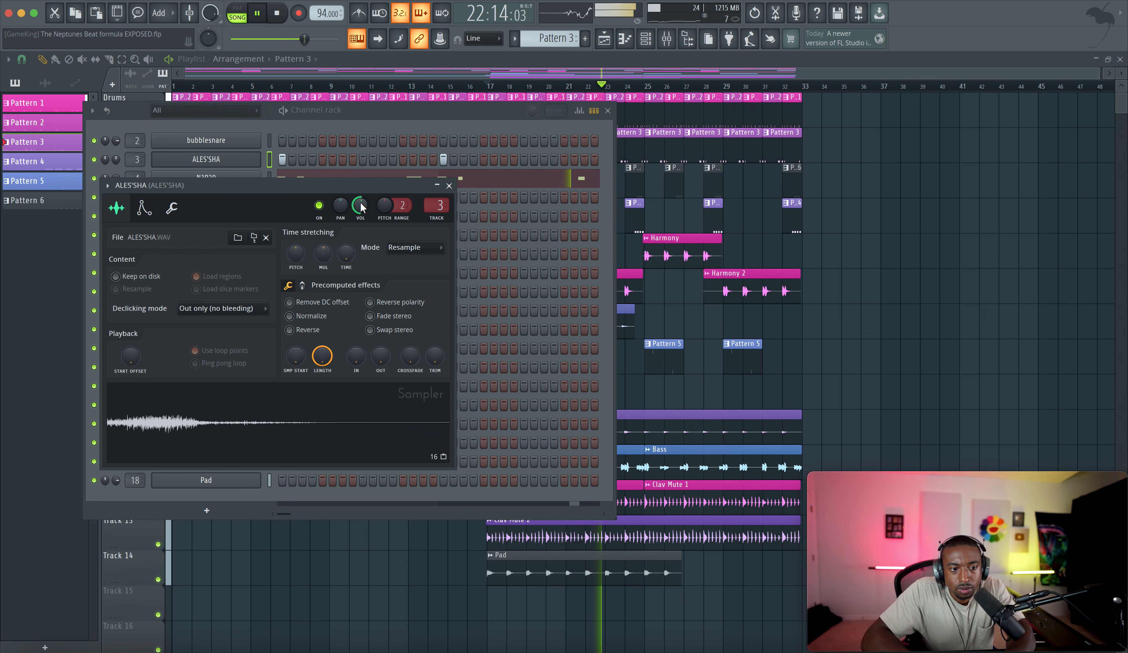
left_click(448, 188)
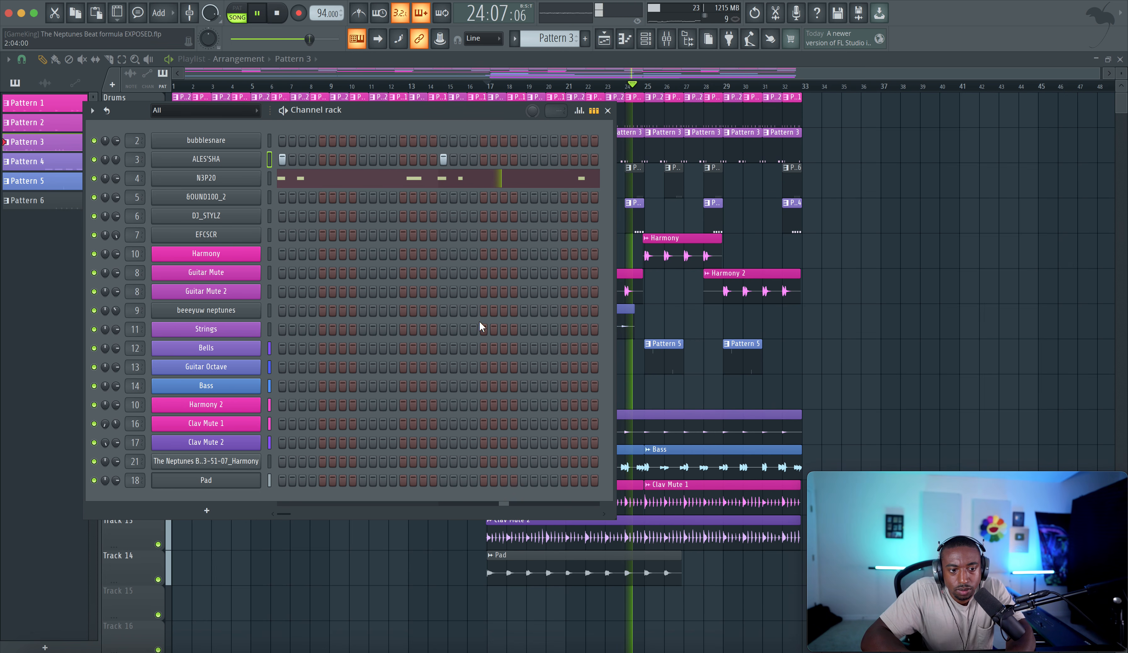
Slice the Pad clip on Track 14 at bar 25, delete its tail, and place a copy of the trimmed clip from bar 25
key("F6")
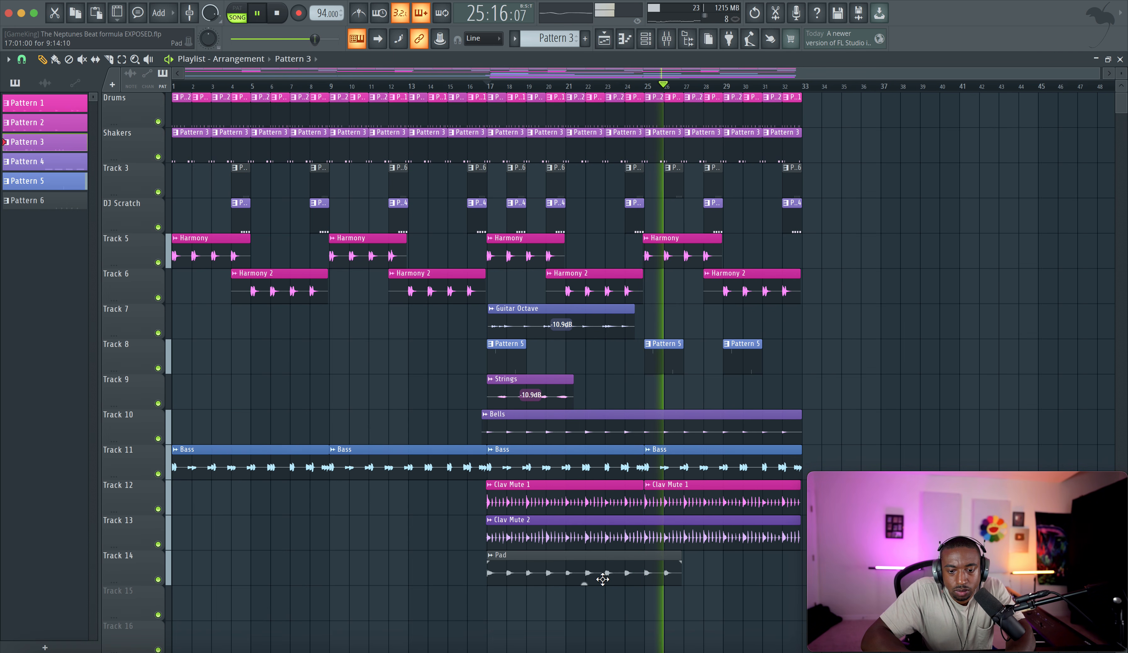
left_click(518, 583)
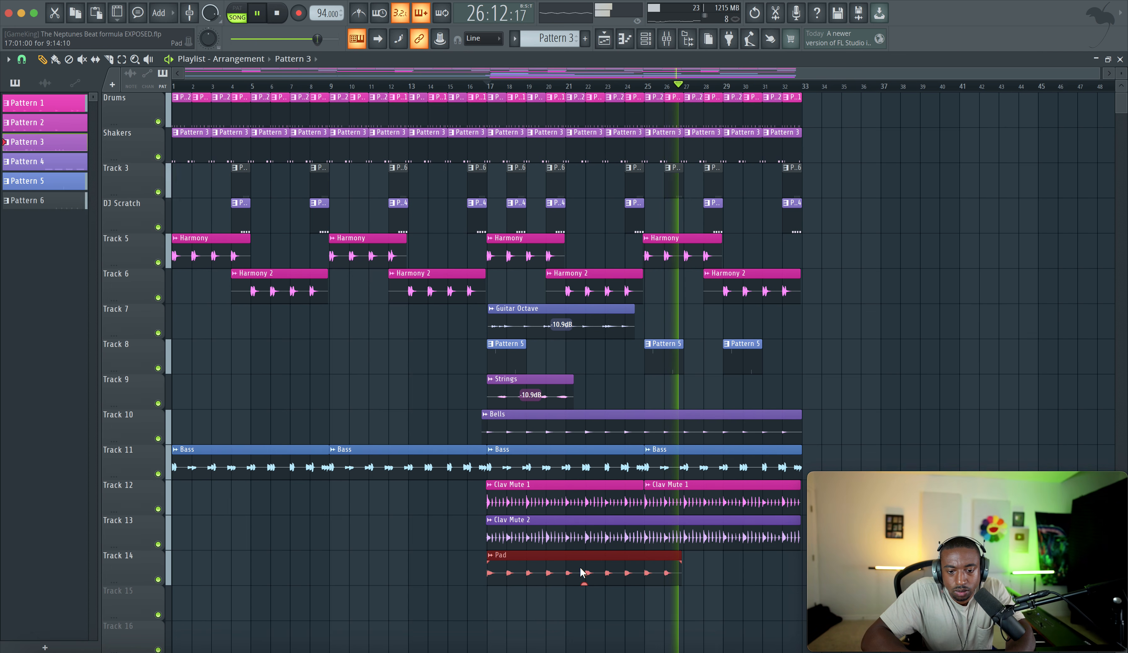
scroll(582, 573, "down", 1)
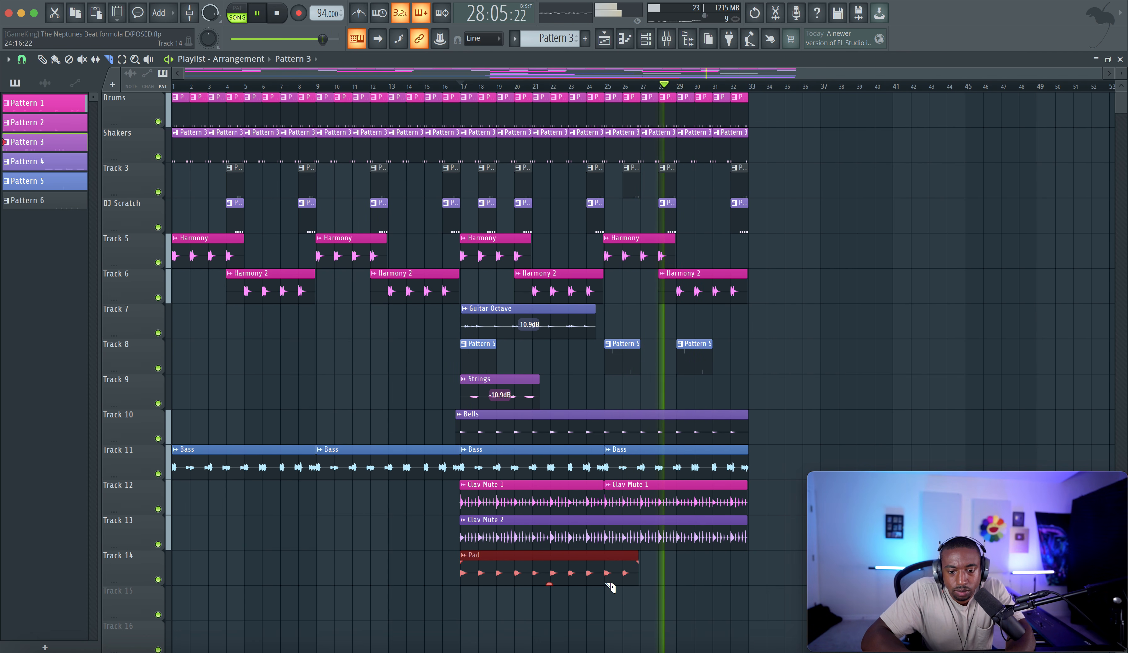
left_click(610, 575)
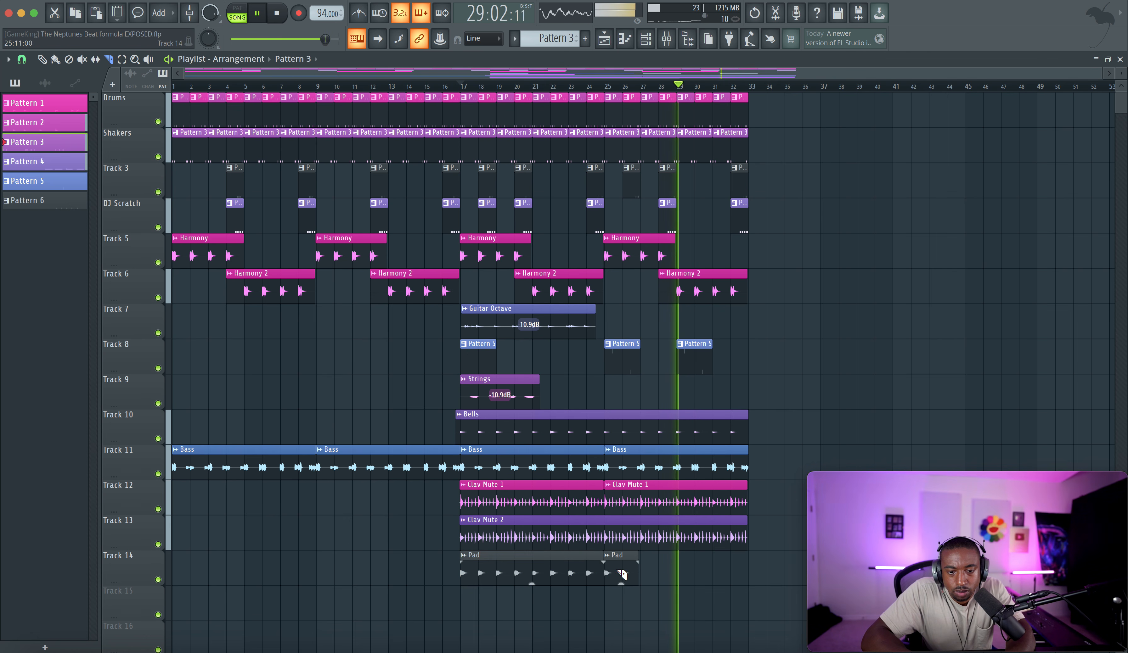
right_click(618, 575)
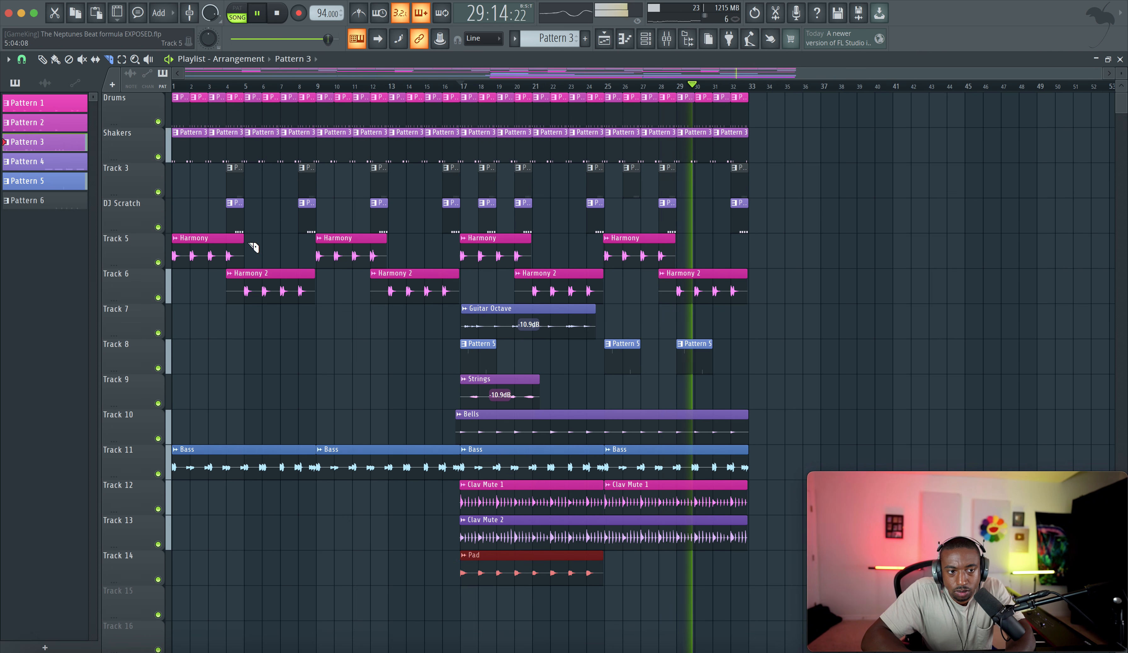
left_click(40, 60)
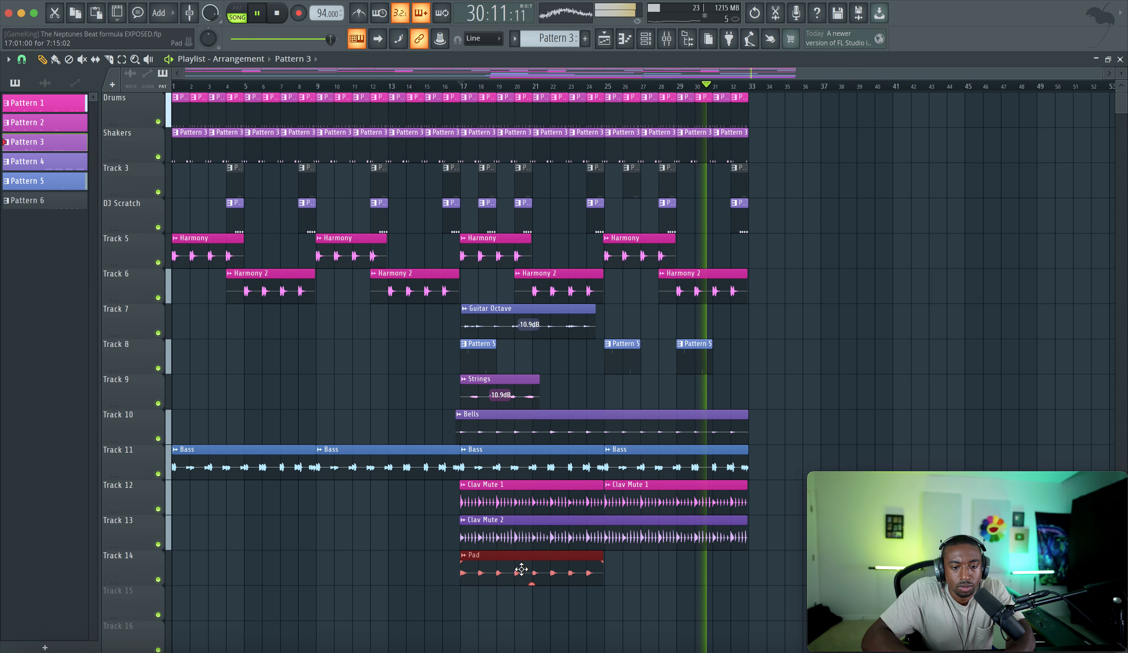
left_click_drag(522, 570, 667, 561, "shift")
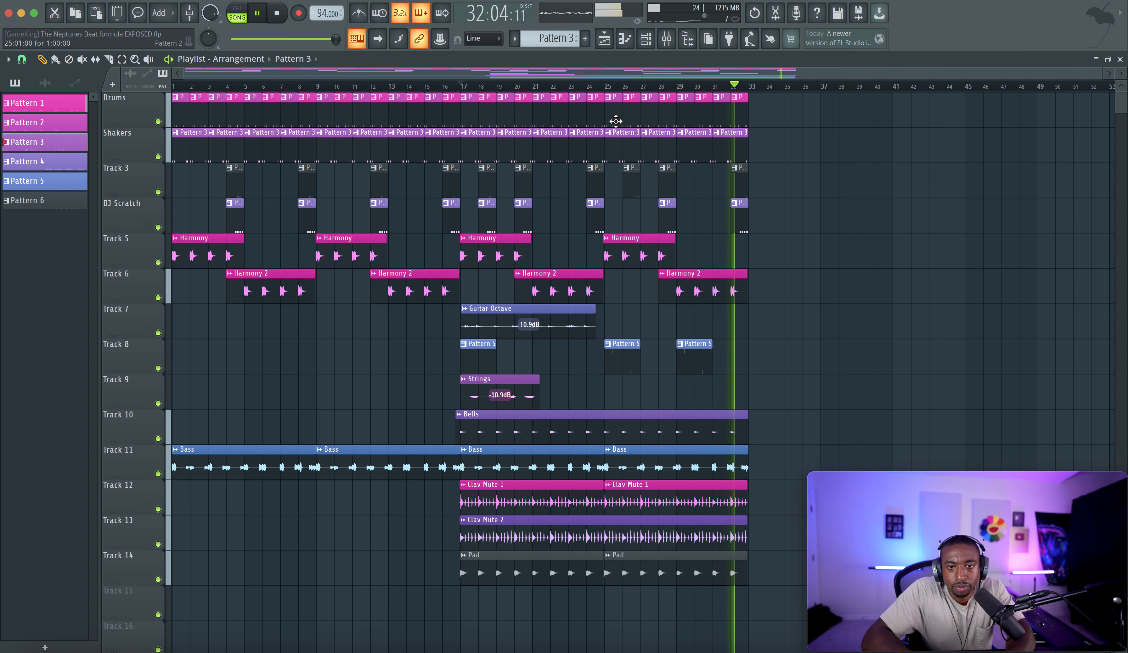
Load FabFilter Pro-Q 3 on the Bass channel and cut a bell band at 185.86 Hz by 6 dB with a Q of 2.41
left_click(672, 41)
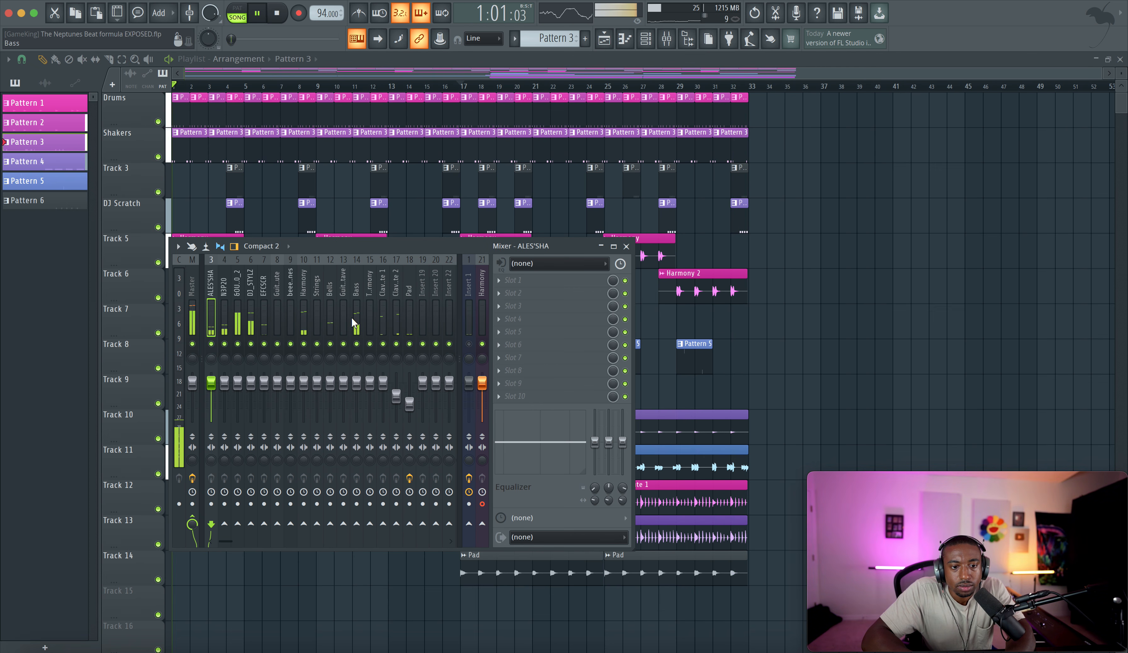
left_click(496, 291)
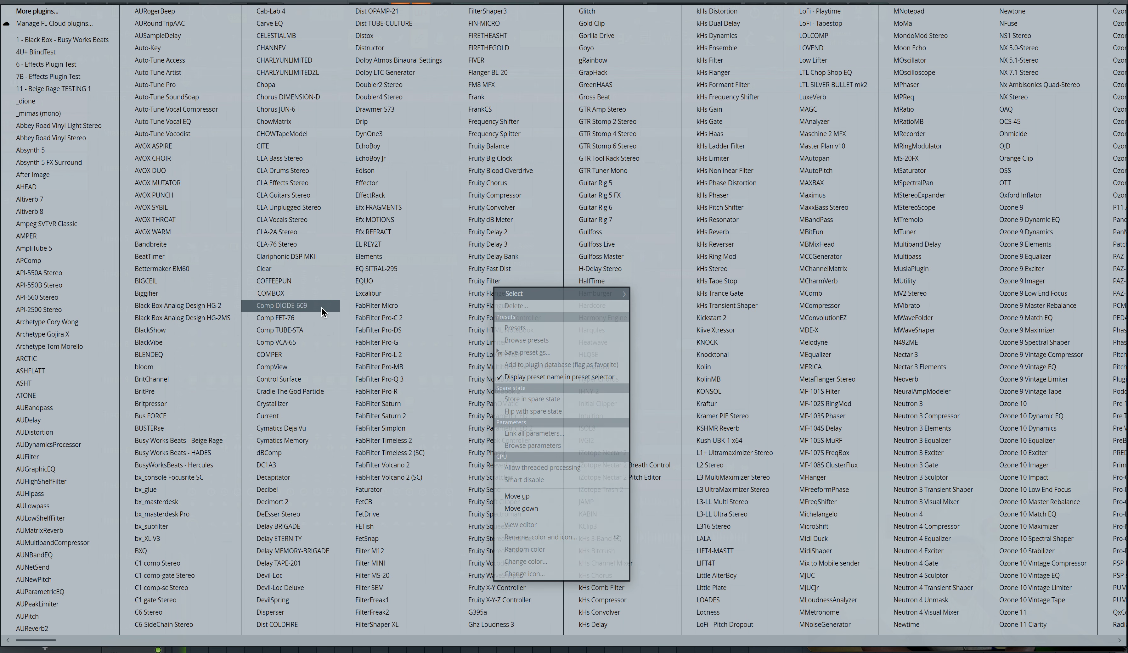
left_click(407, 381)
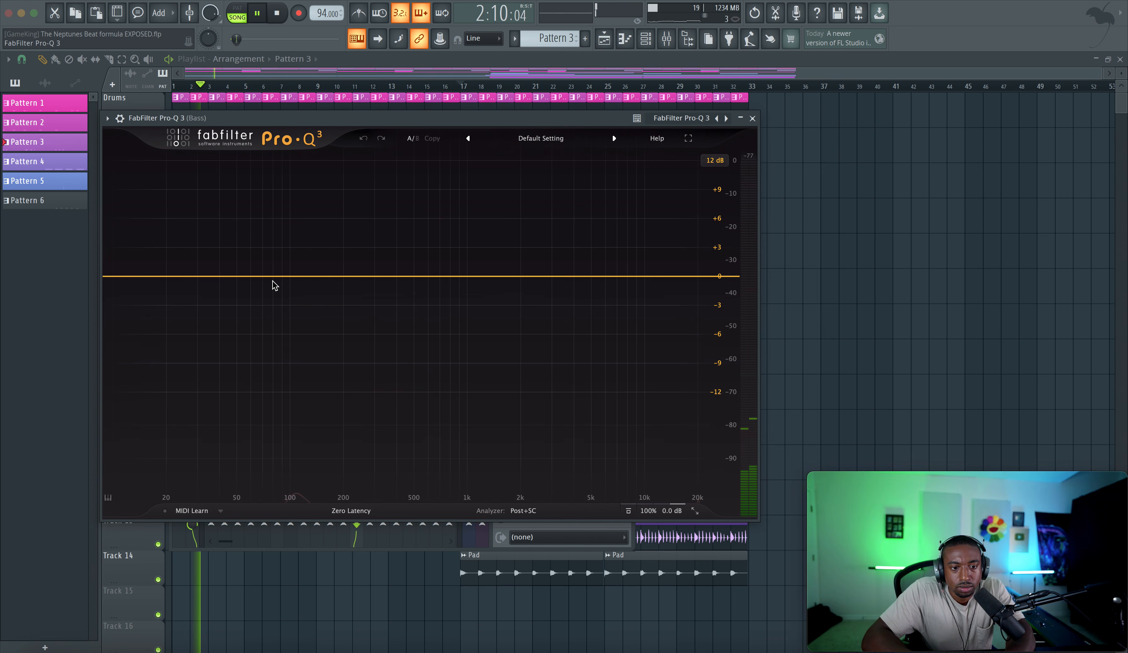
left_click(335, 276)
left_click(354, 240)
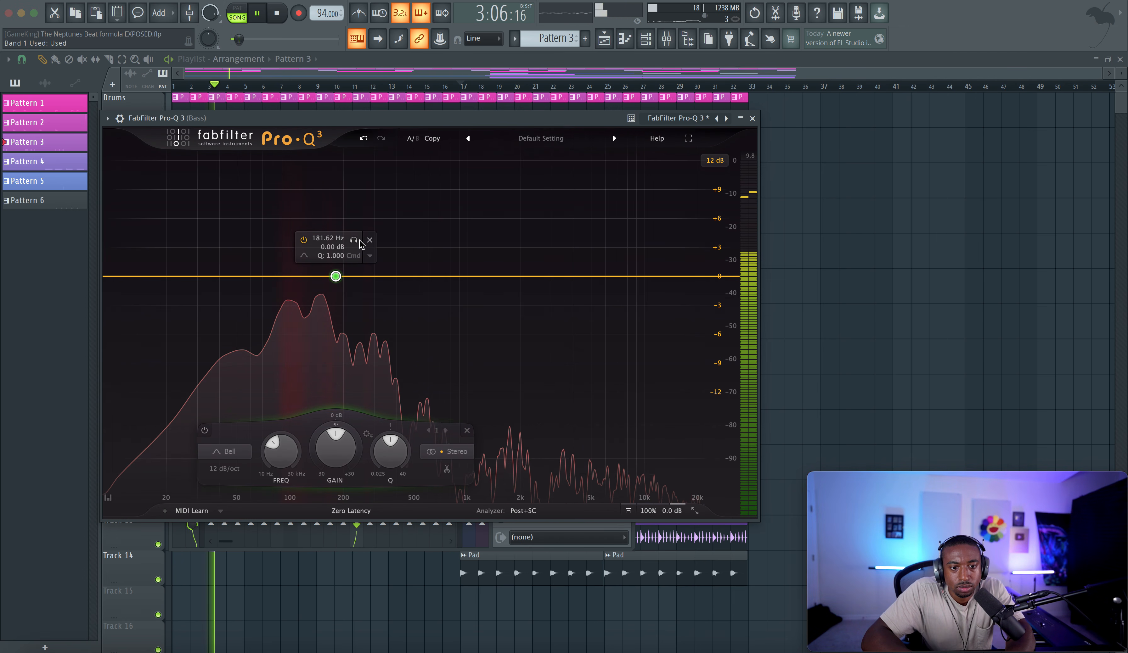
left_click_drag(355, 241, 357, 269)
left_click_drag(396, 452, 335, 447)
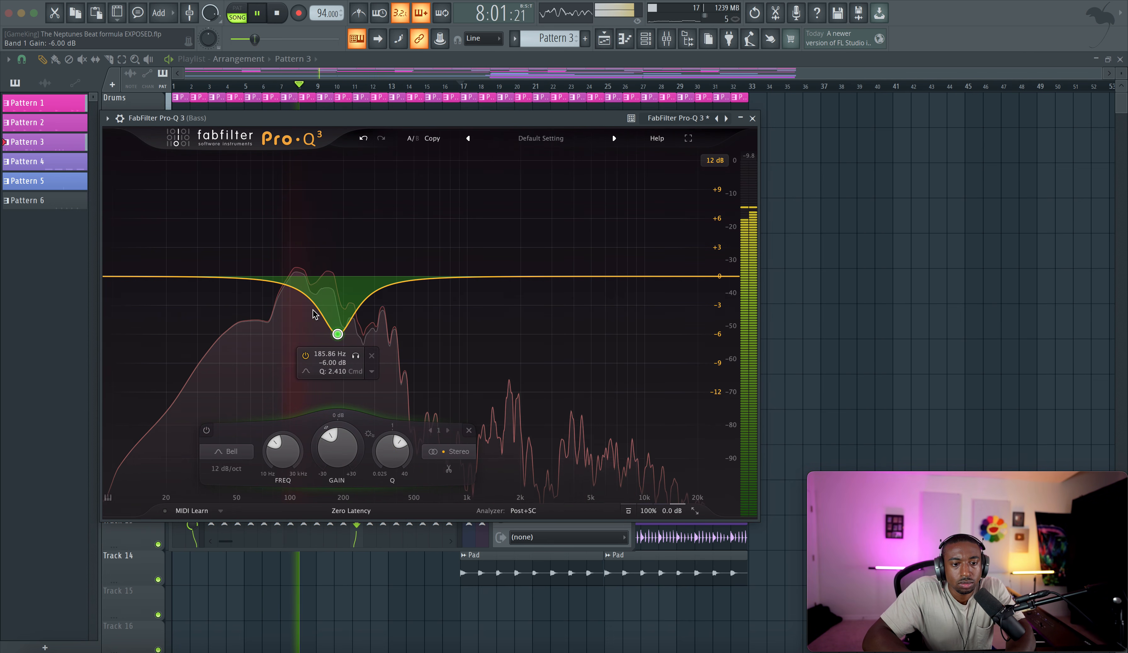
left_click(752, 118)
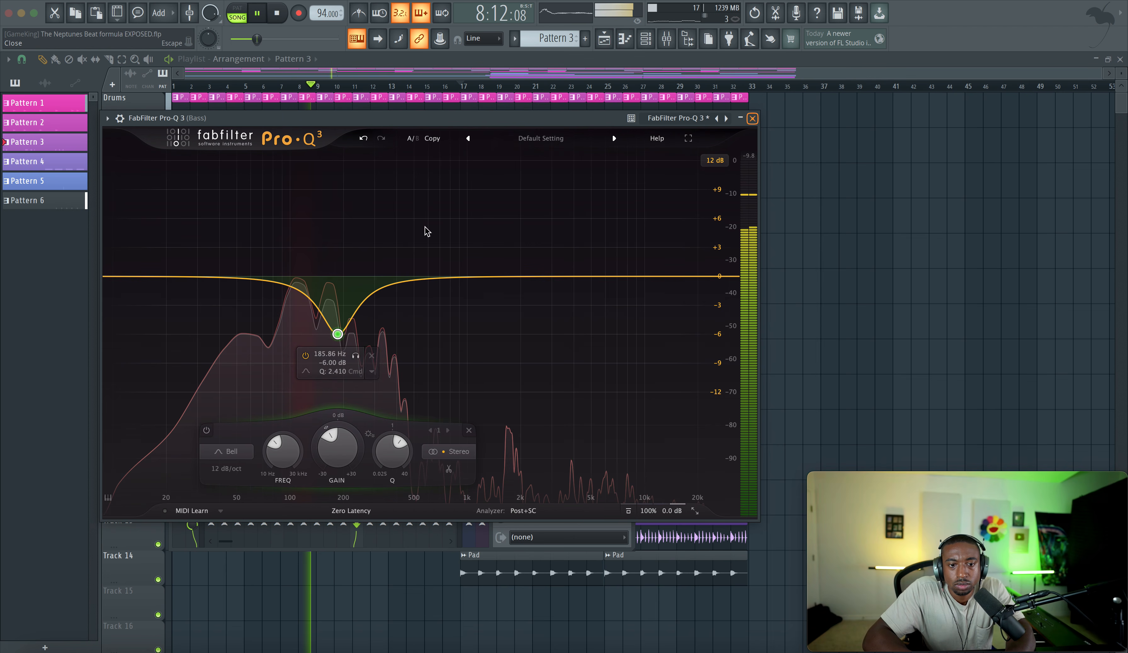
Load UAD Teletronix LA-3A on the Bass channel's second effect slot and switch it to limit mode
left_click(566, 293)
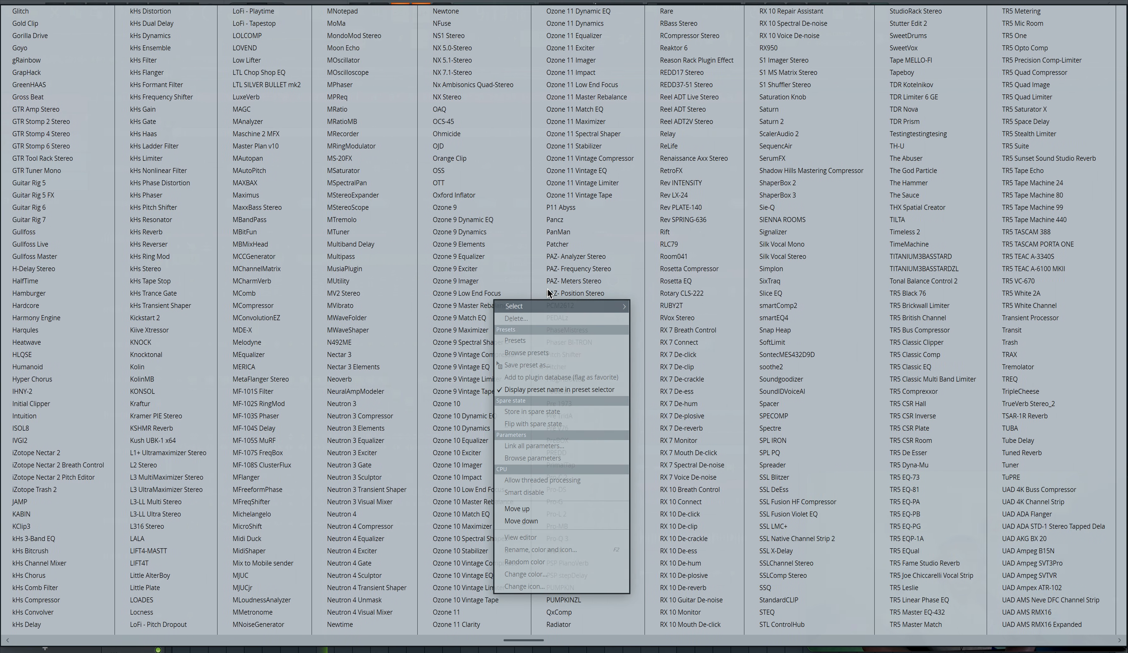
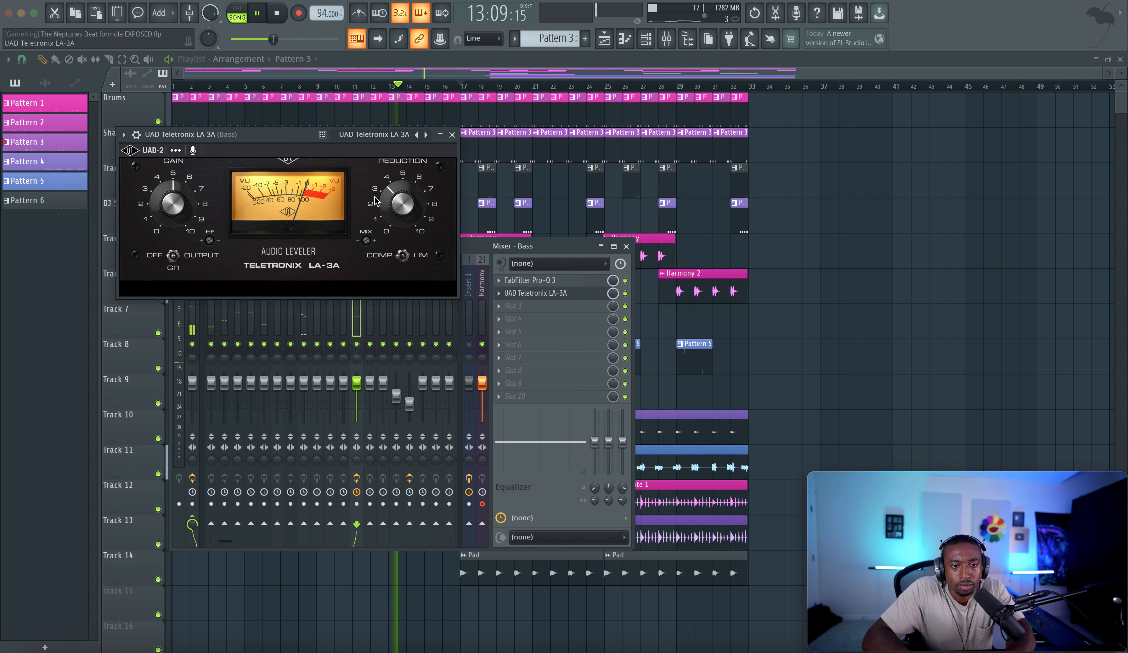
left_click_drag(308, 142, 473, 178)
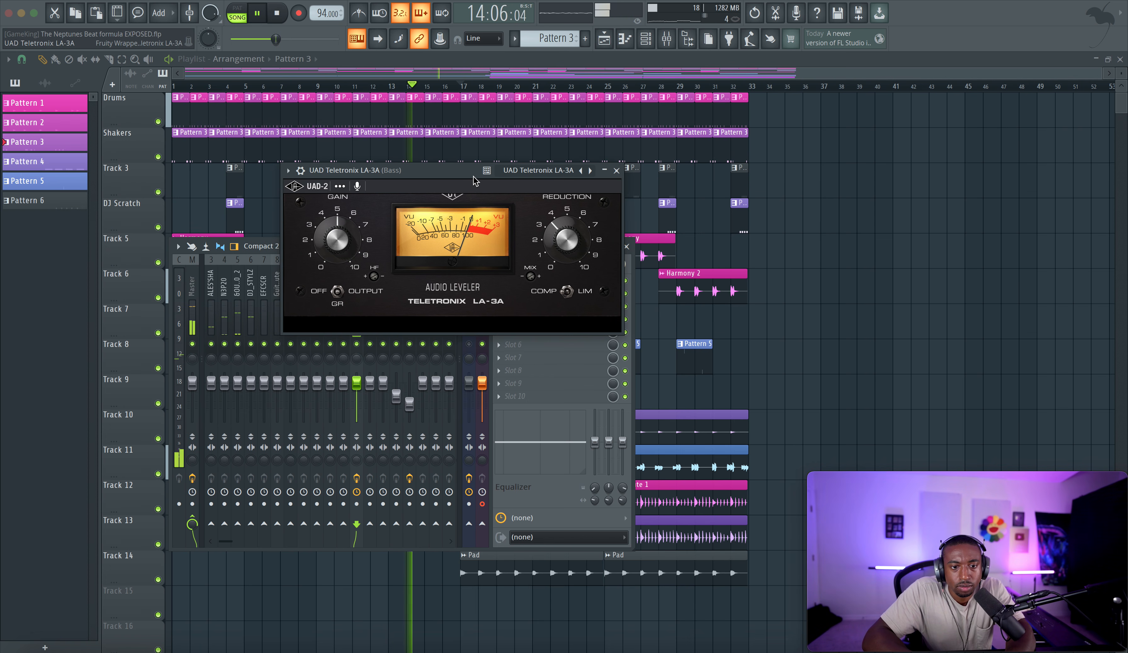
left_click(568, 292)
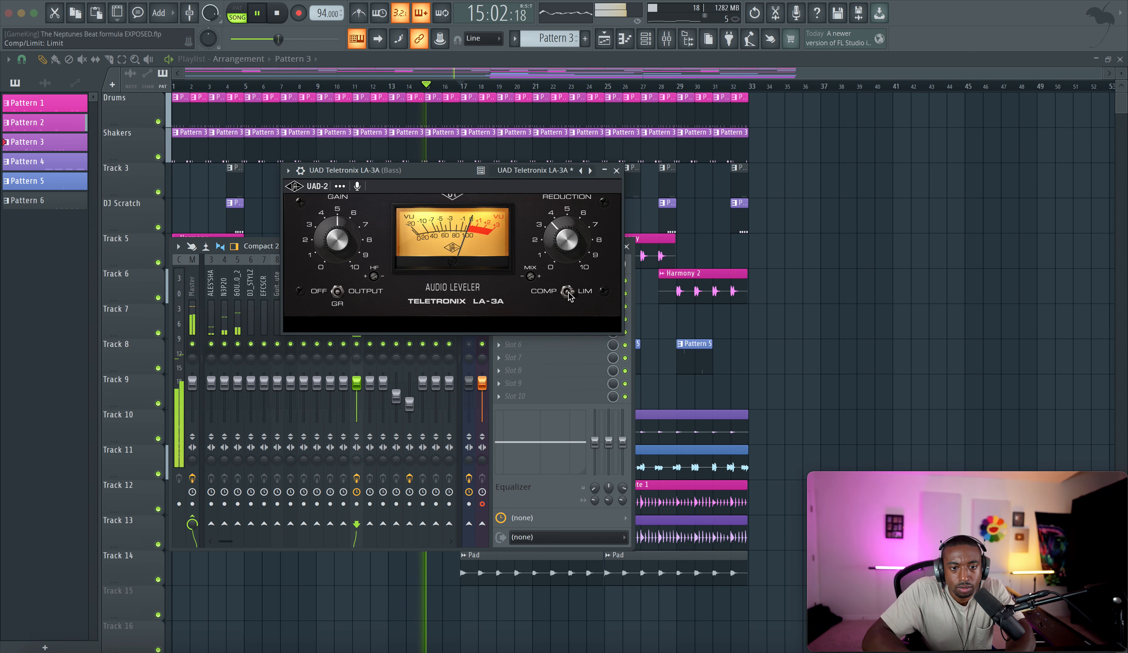
left_click(616, 171)
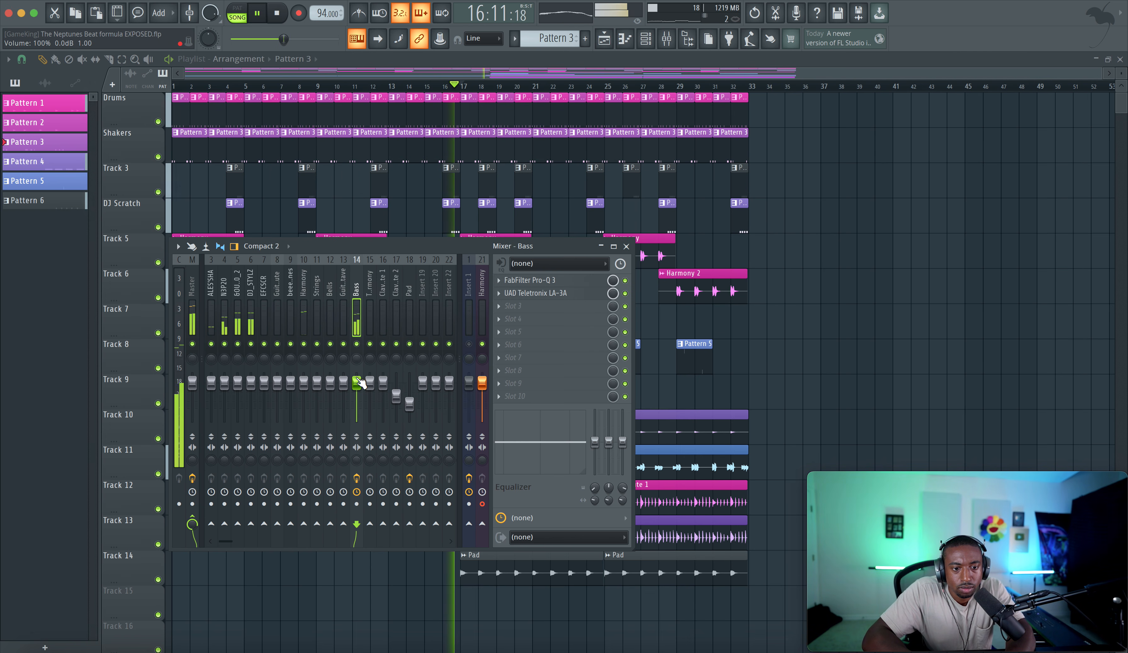
Load Gold Clip on the Master's fourth effect slot with Gold at 1.13 dB, Alchemy at 0.67 dB and input gain at 5.70 dB
left_click(189, 307)
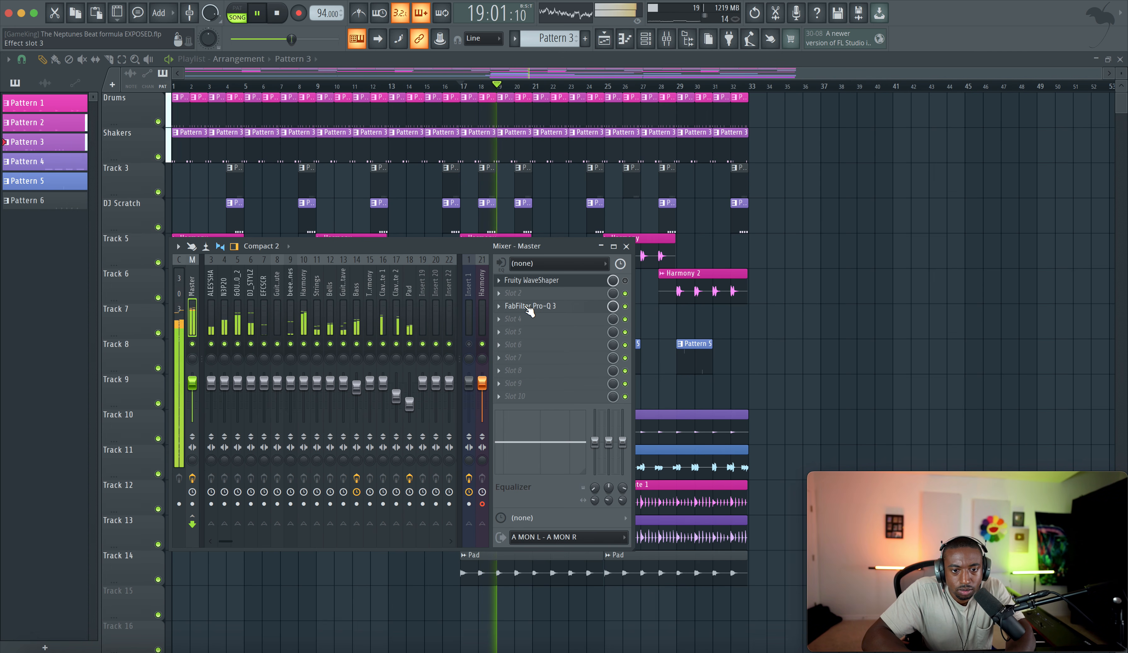
left_click(523, 318)
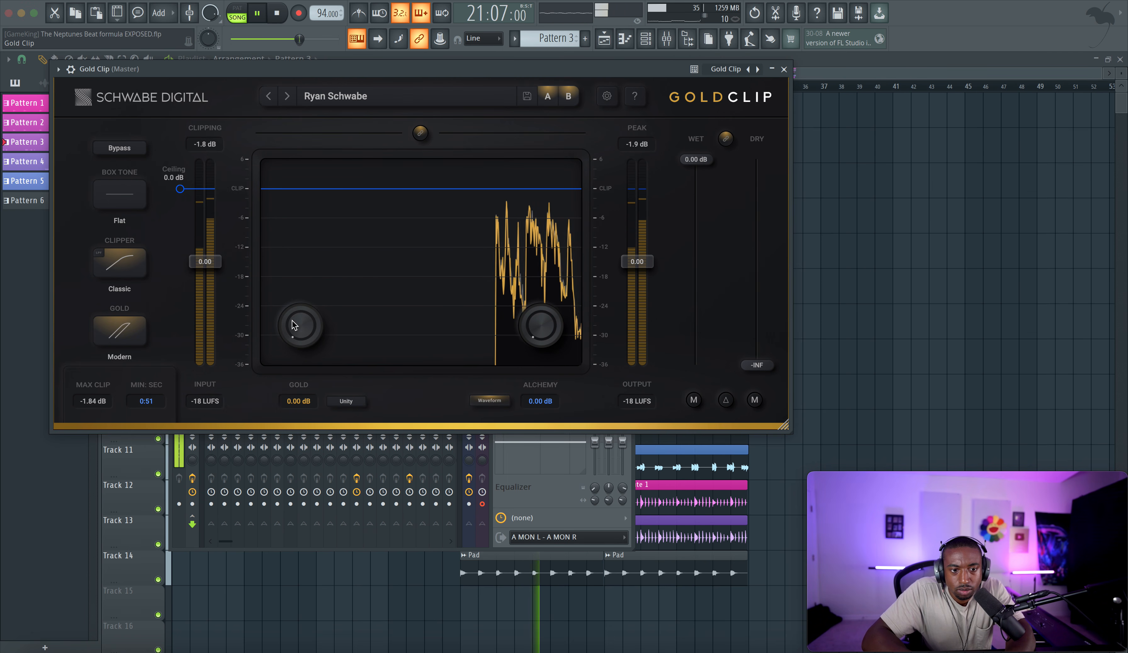
left_click_drag(299, 291, 299, 273)
left_click_drag(542, 324, 538, 249)
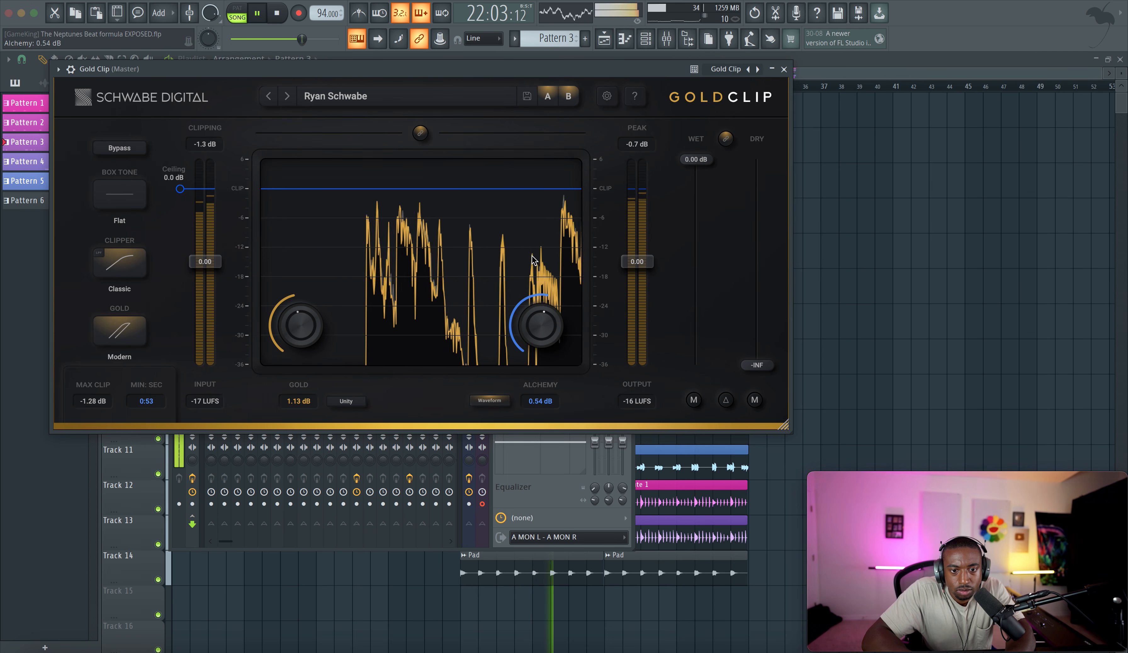
left_click_drag(205, 261, 219, 215)
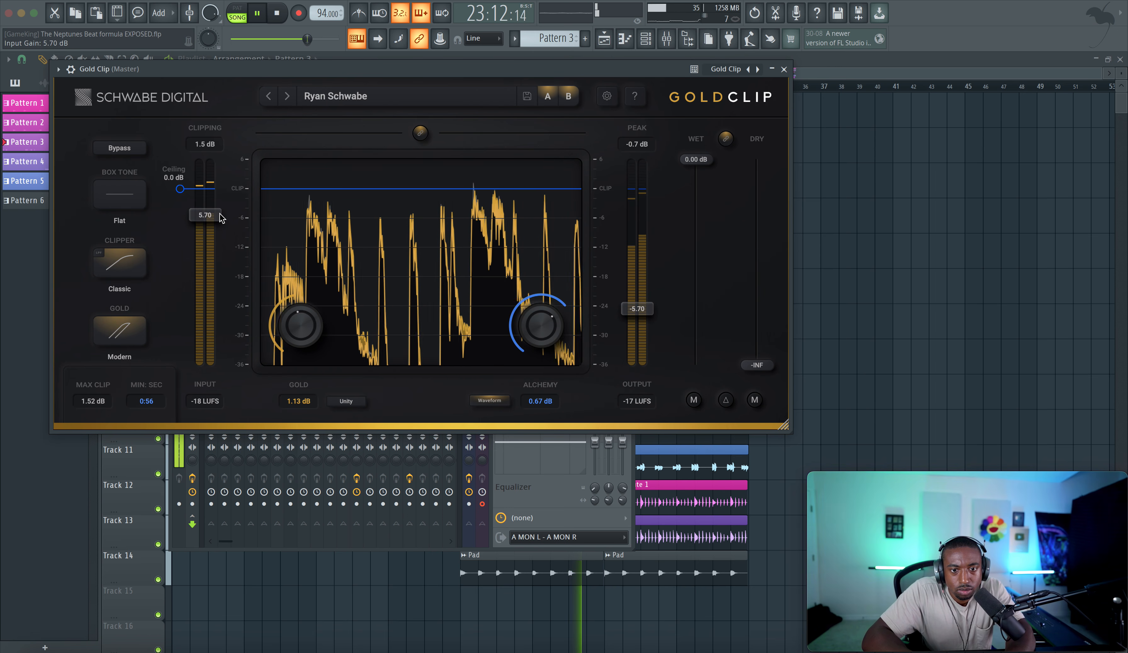
left_click(784, 69)
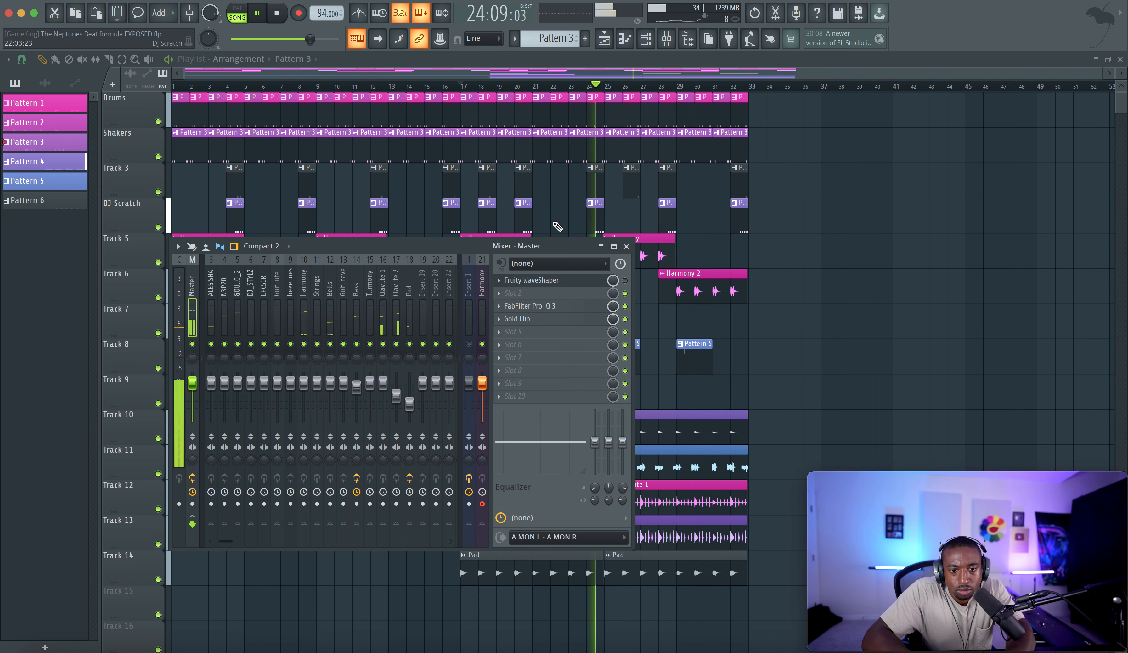
Load Gullfoss Master on the Master's fifth slot, set Recover to 12.7% and restrict its processing to above 107.9 Hz
left_click(526, 332)
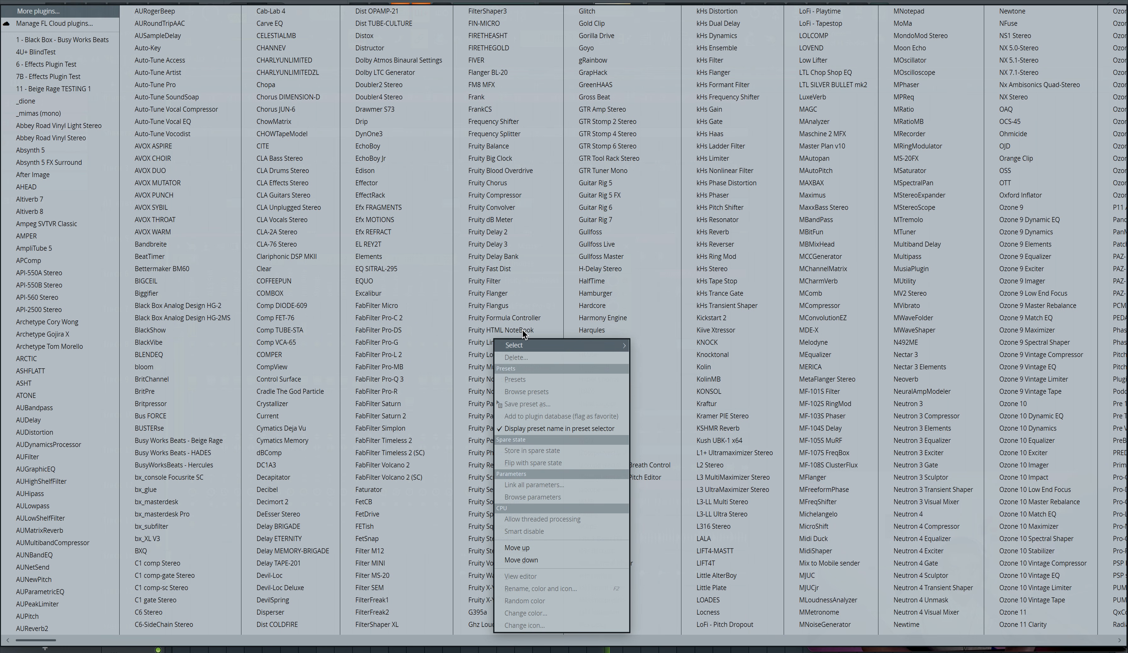
left_click(616, 251)
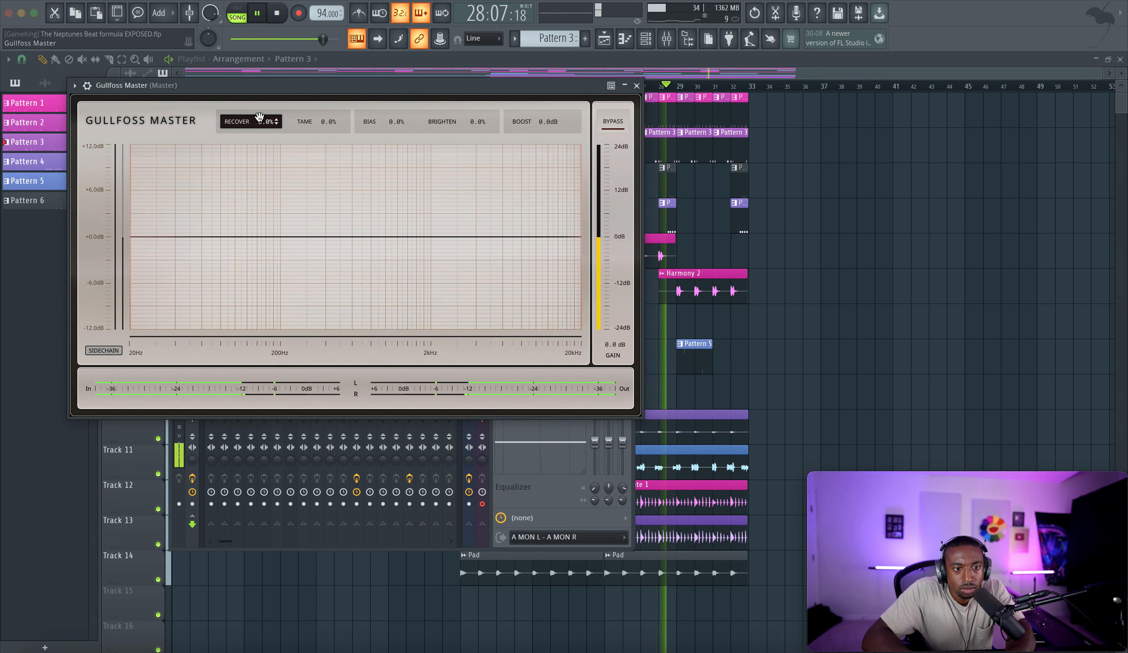
left_click_drag(258, 123, 257, 115)
left_click_drag(132, 224, 241, 214)
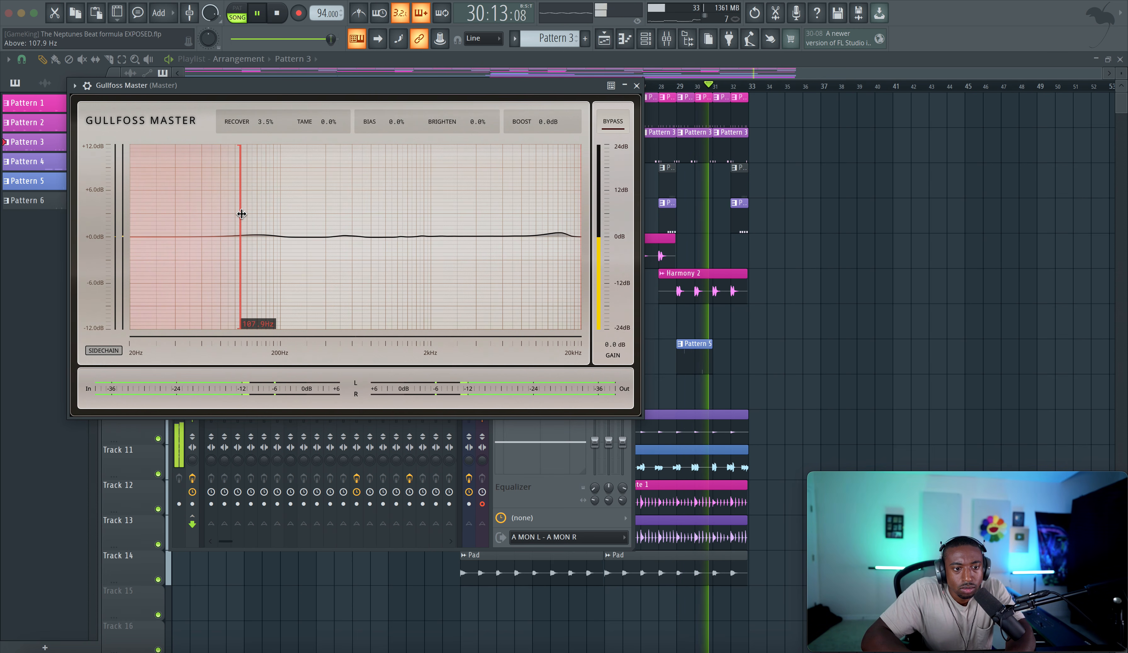
left_click_drag(262, 123, 262, 122)
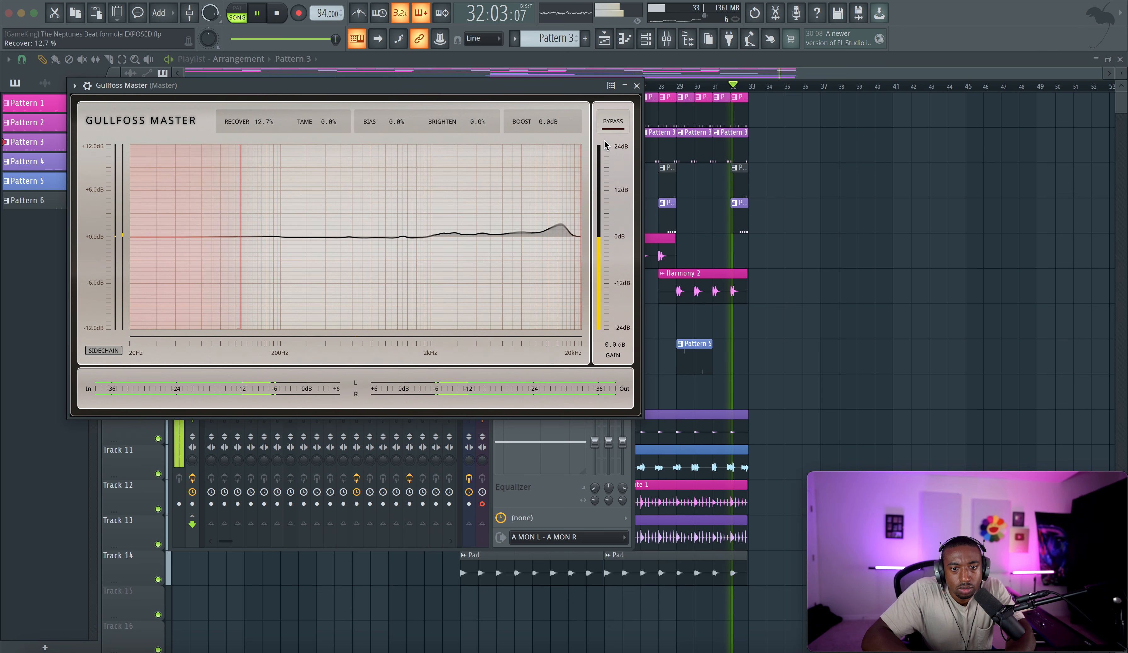
left_click(636, 86)
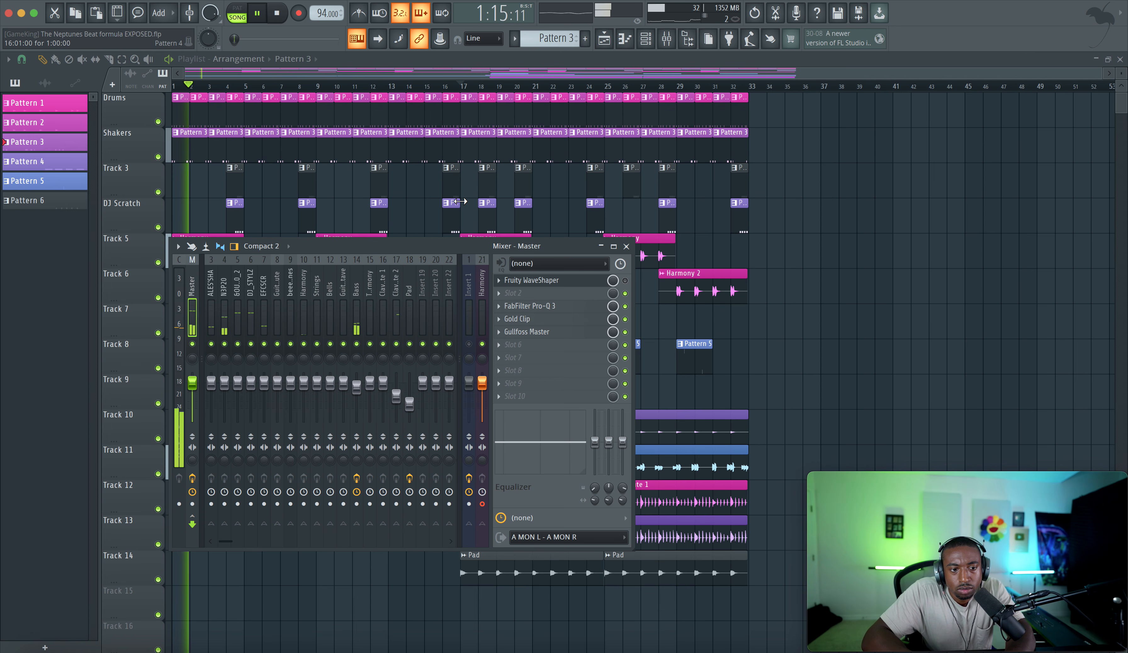
Load FabFilter Pro-DS on the Master's sixth slot, switch it to Allround mode and audition the detected range briefly
key("F9")
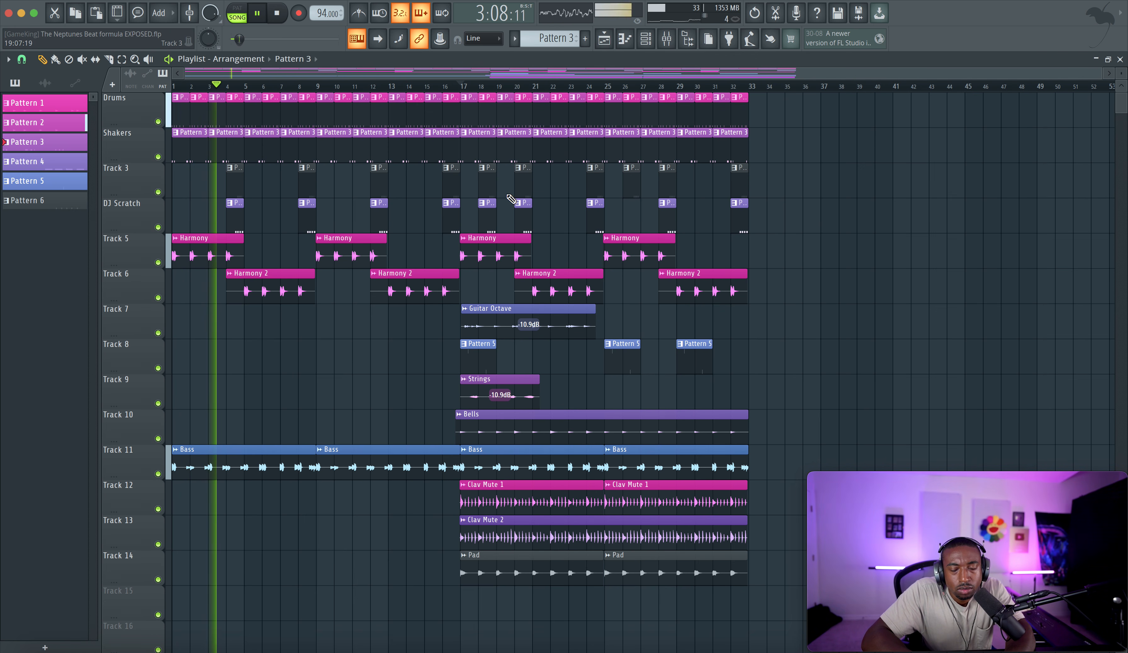
left_click(669, 40)
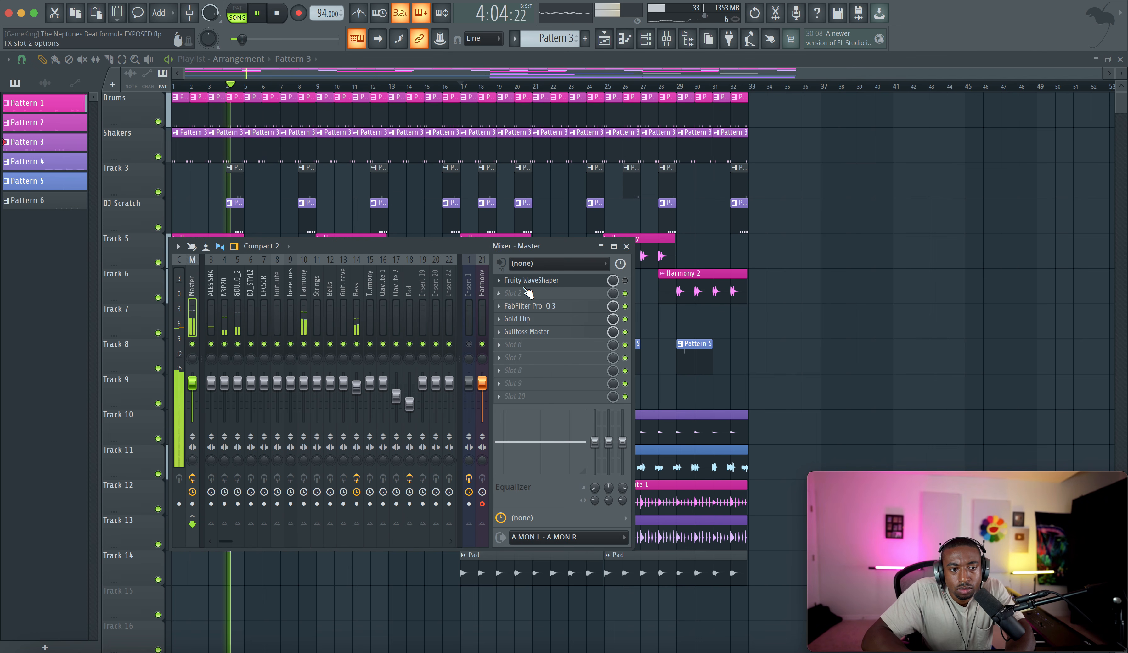
left_click(528, 348)
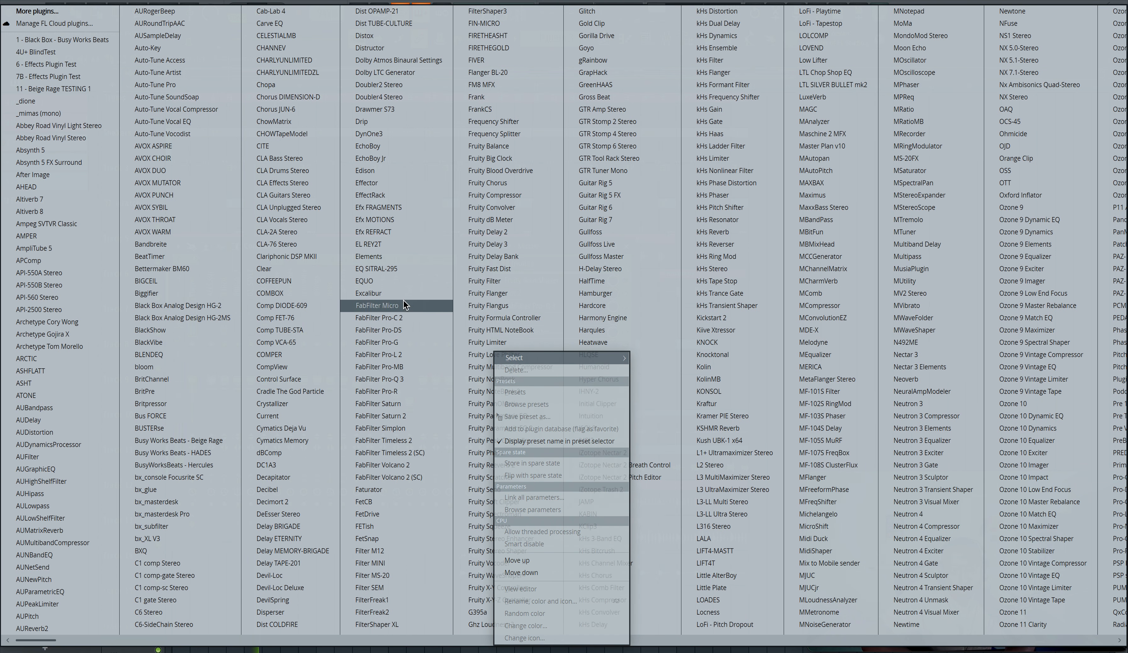
left_click(412, 331)
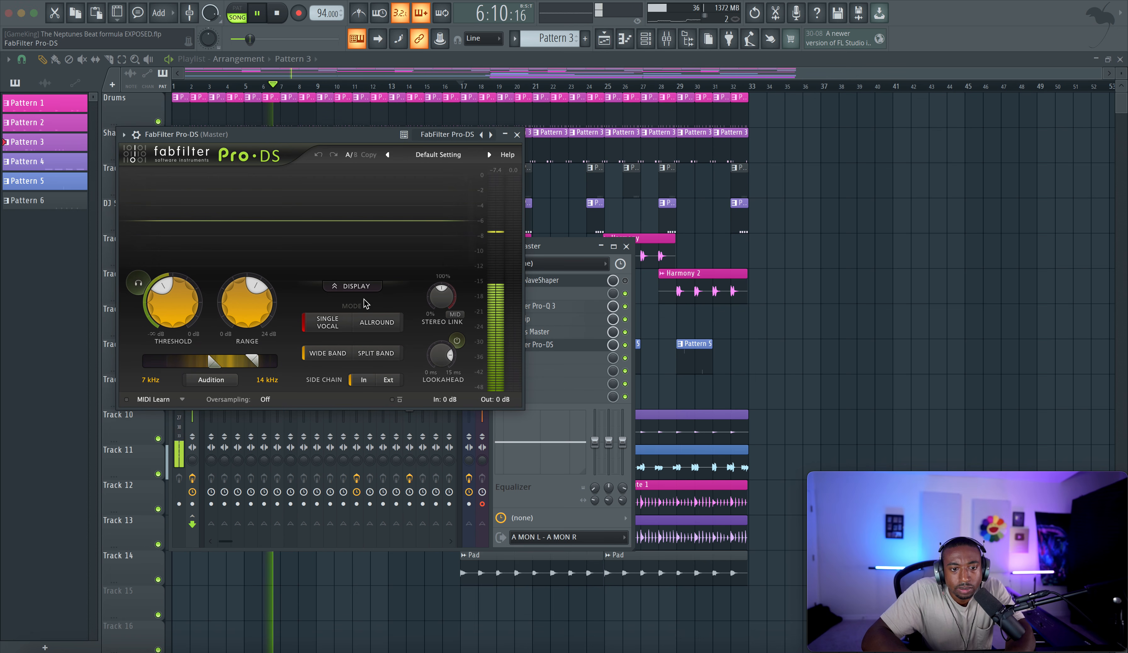
left_click(225, 381)
left_click(382, 321)
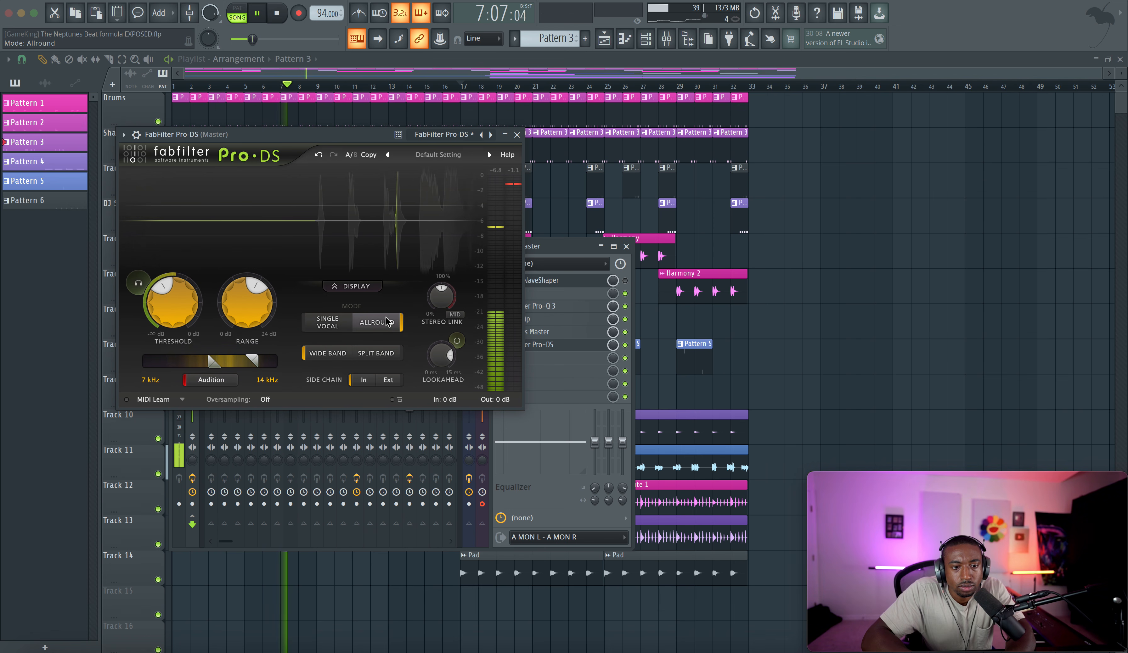
left_click(219, 378)
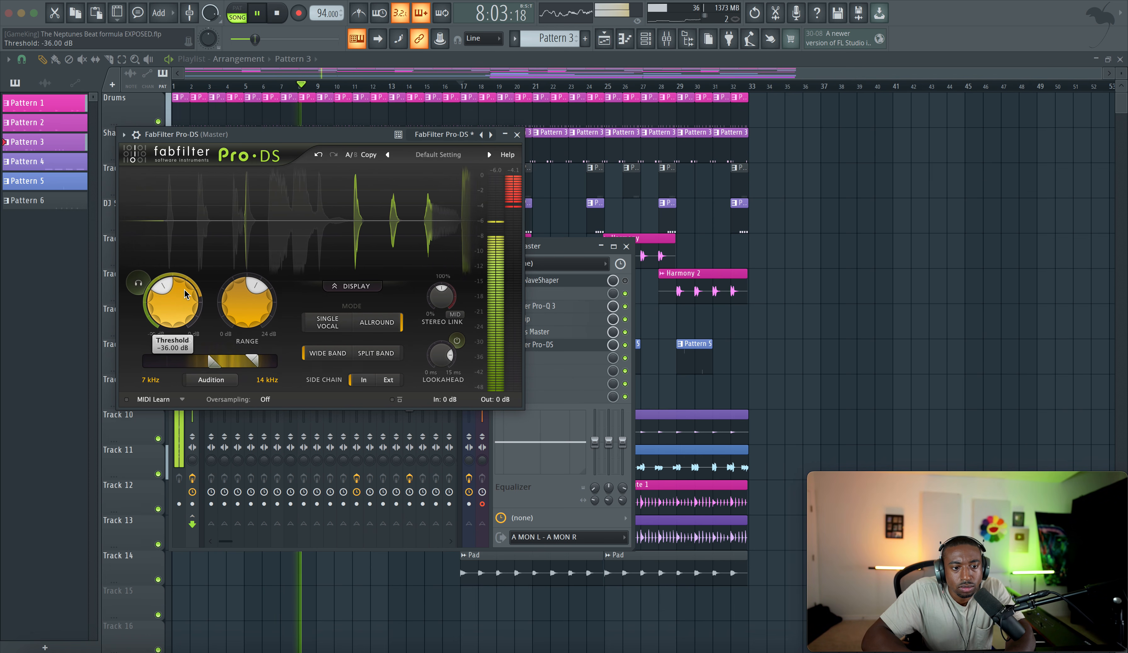
Raise the Pro-DS threshold and set its range to 4 dB
left_click_drag(183, 293, 209, 260)
double_click(235, 302)
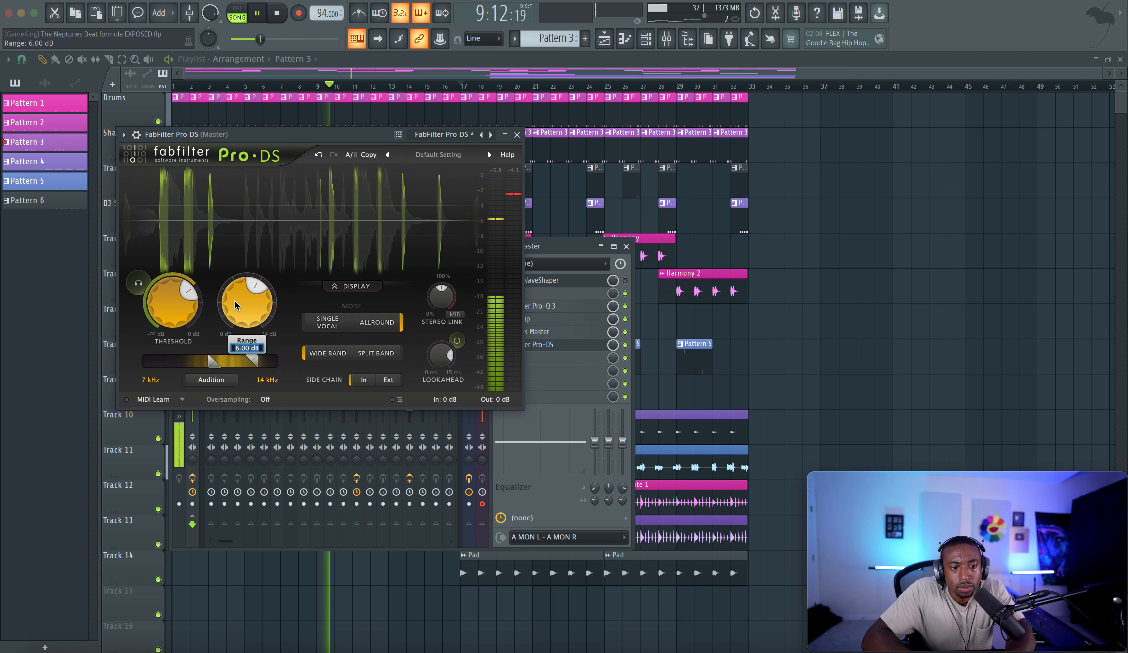
type("4")
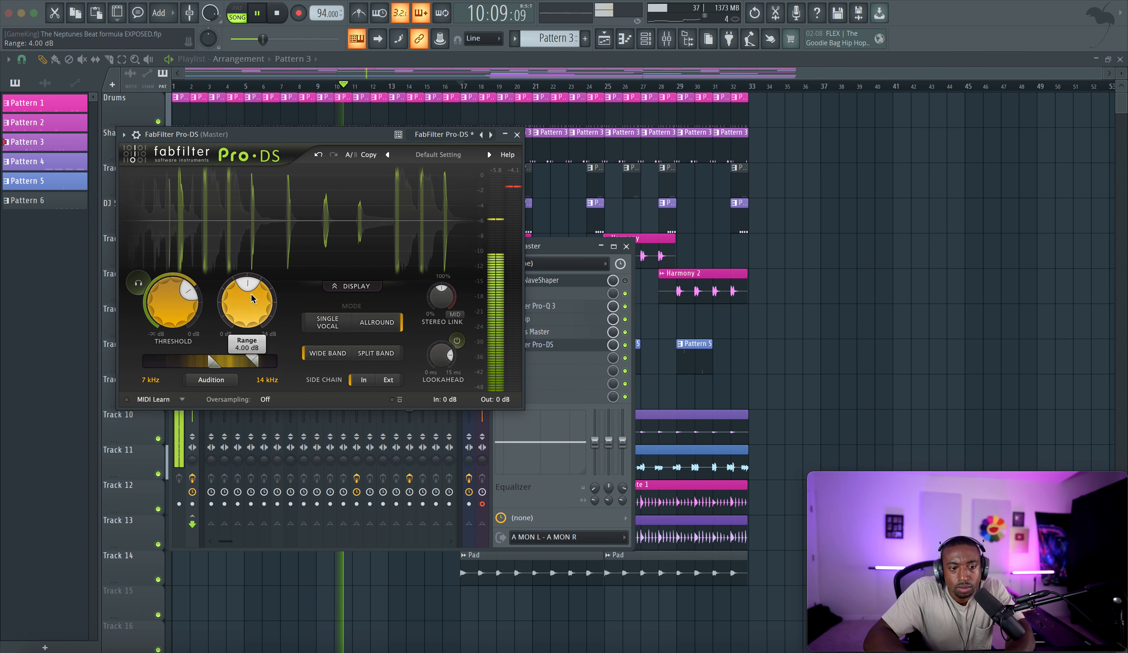
key("Return")
left_click(517, 134)
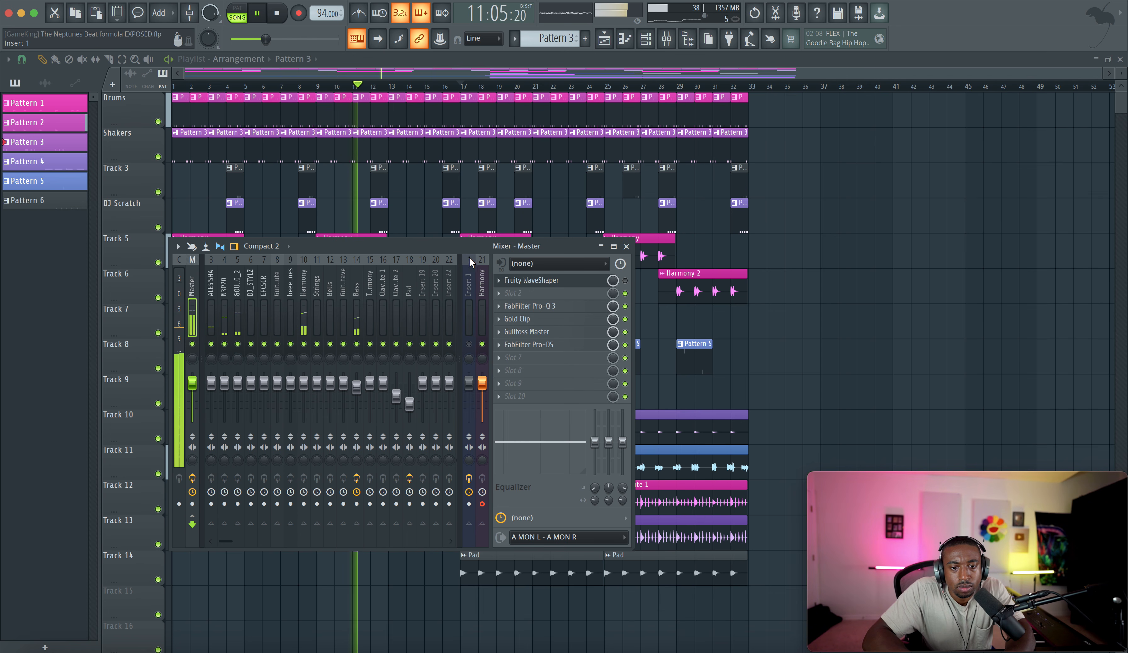
Load FabFilter Pro-L 2 on the Master's seventh slot and move its window clear of the transport controls
left_click(521, 358)
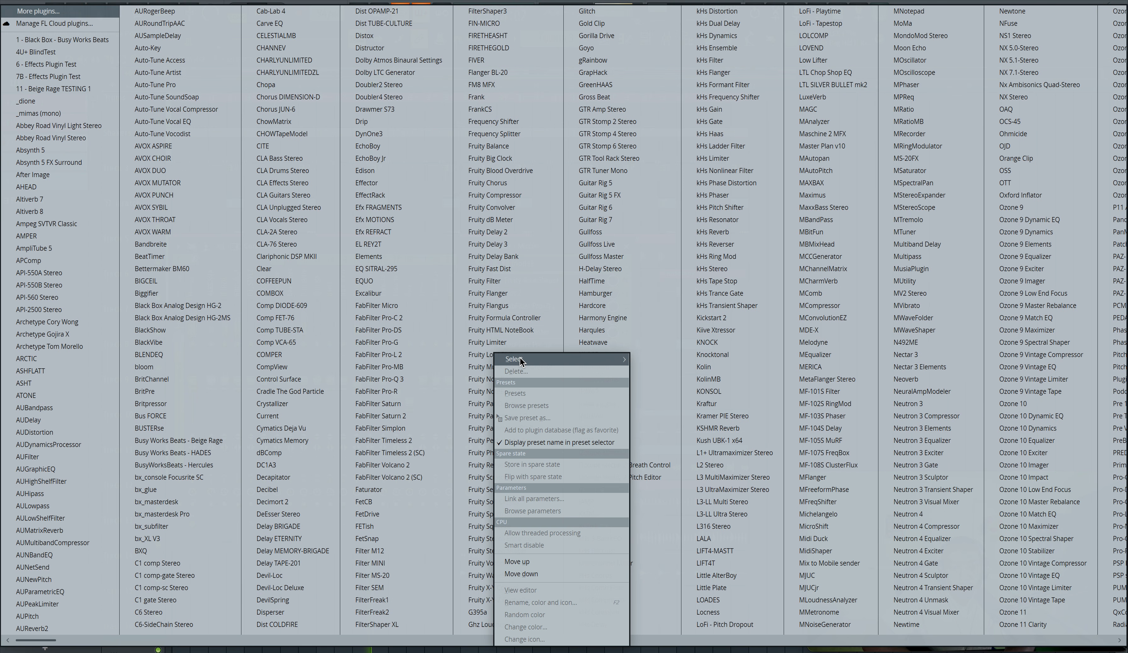
left_click(400, 355)
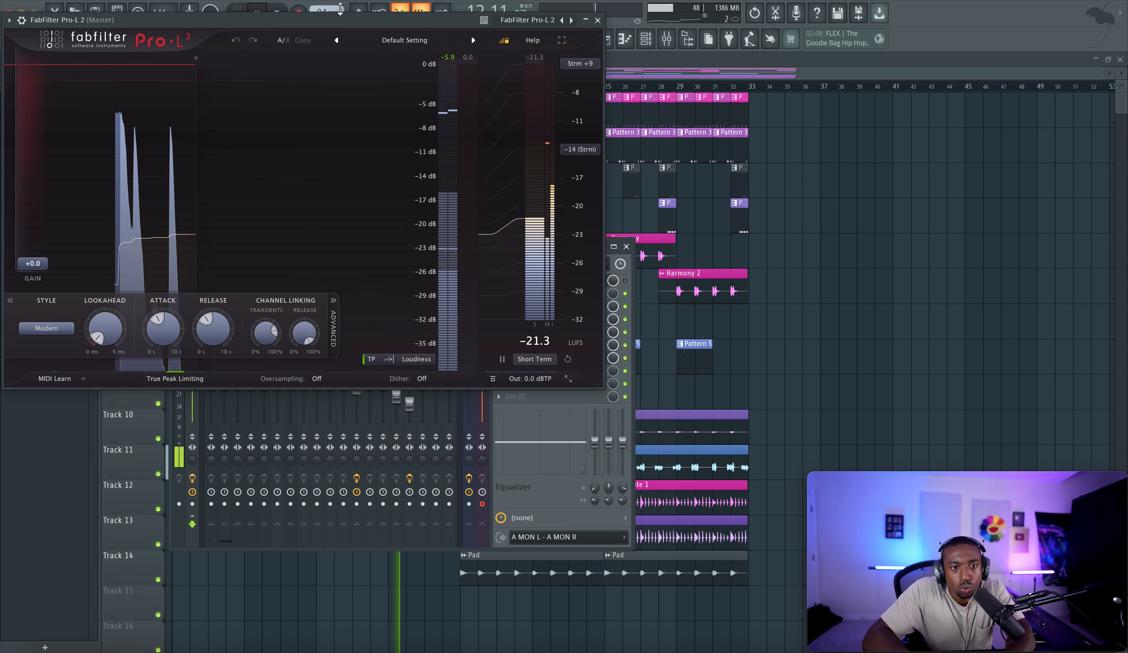
left_click_drag(335, 23, 335, 81)
Raise the audio buffer length to 1344 samples in the audio settings
left_click(251, 1)
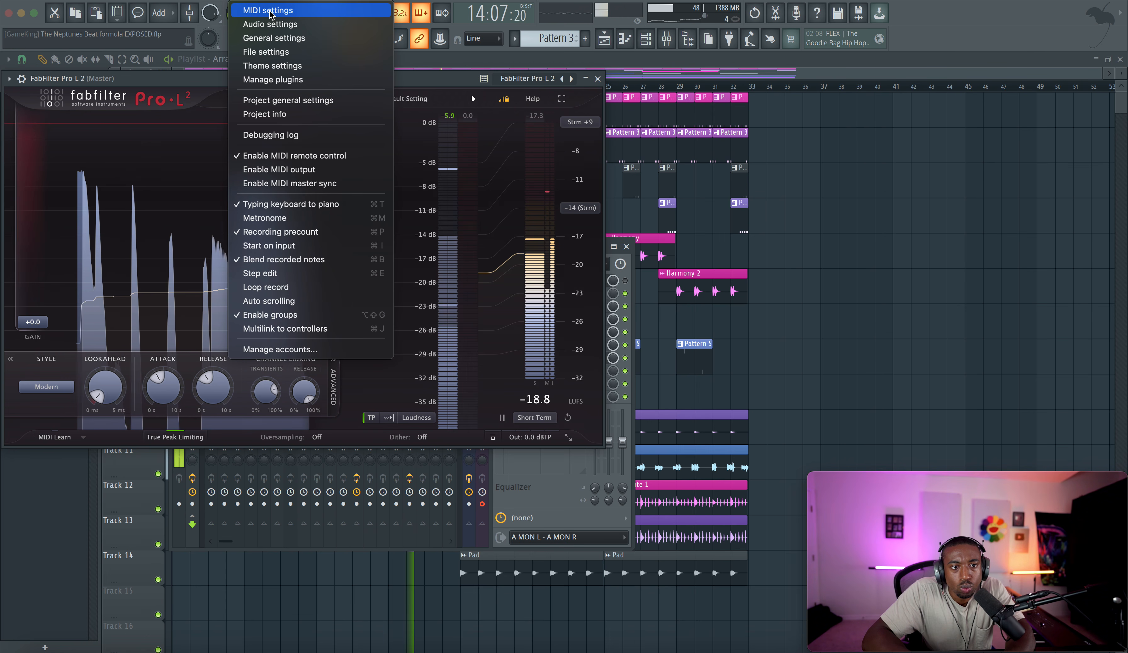
left_click(270, 24)
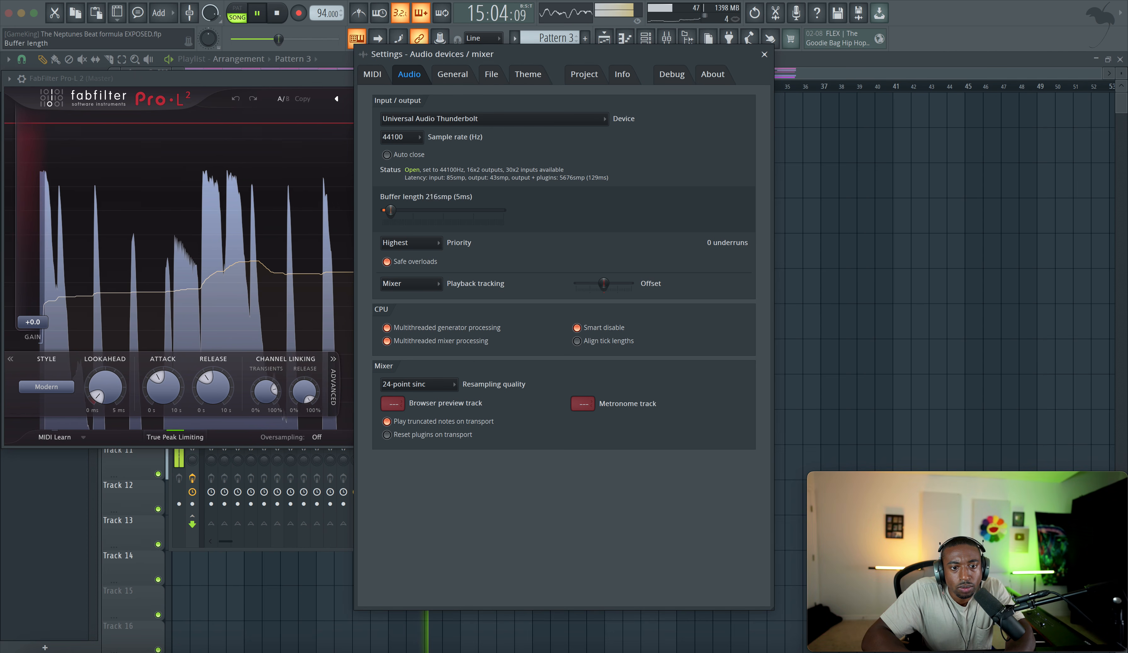
left_click_drag(391, 210, 435, 210)
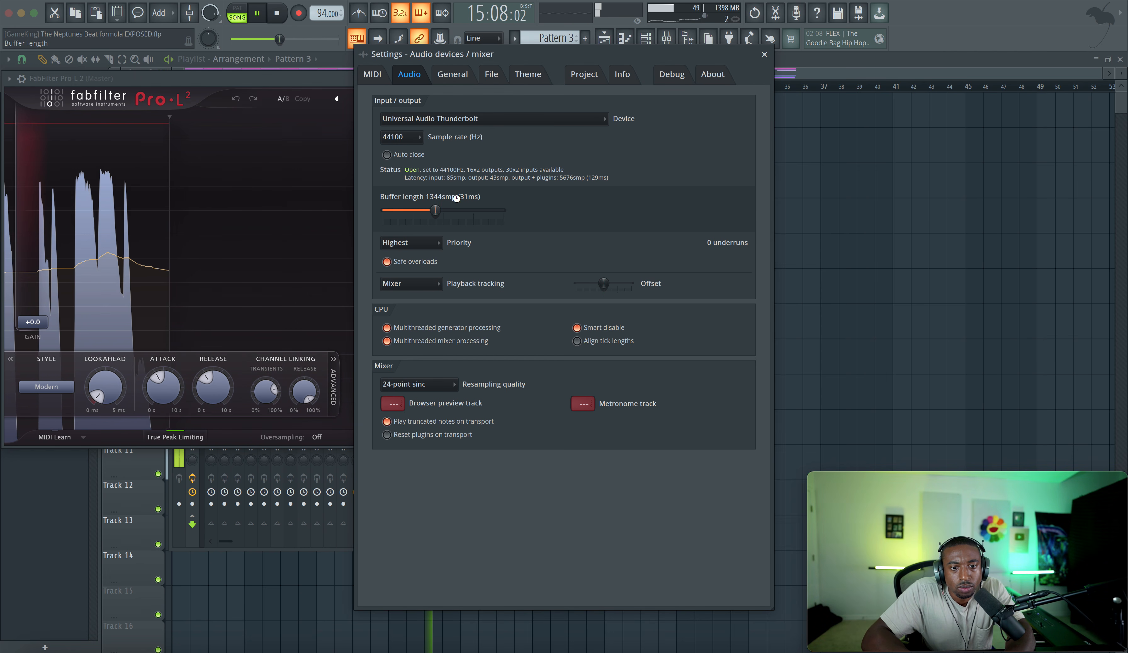
left_click(764, 55)
Set the Pro-L 2 gain to +1.9 dB and its lookahead to 5 ms while playing the song
mouse_move(33, 326)
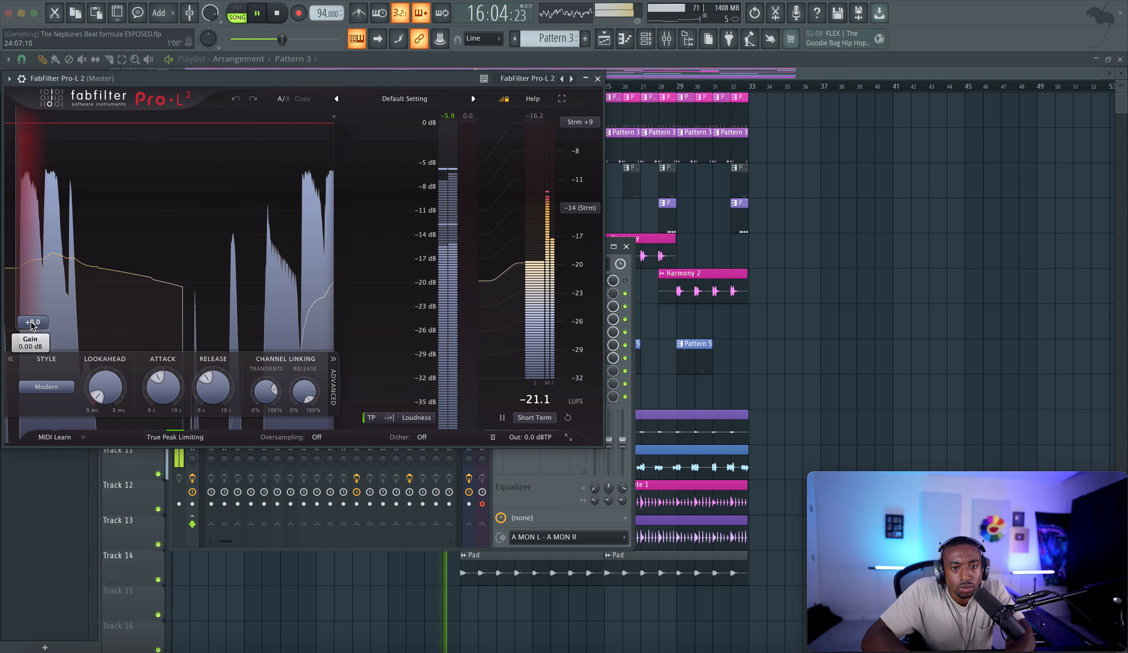
left_click_drag(32, 323, 34, 293)
left_click_drag(105, 386, 107, 345)
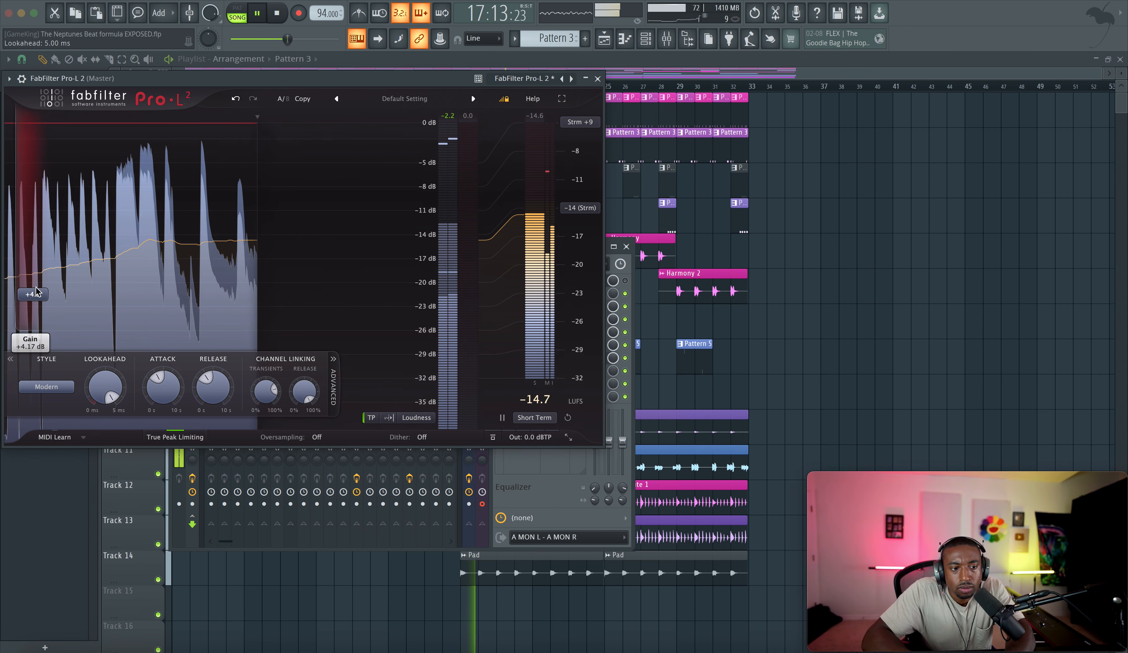
left_click_drag(36, 290, 36, 305)
key("space")
key("space")
Set the audio buffer length to 648 samples and play the song briefly through the Master chain
left_click(270, 17)
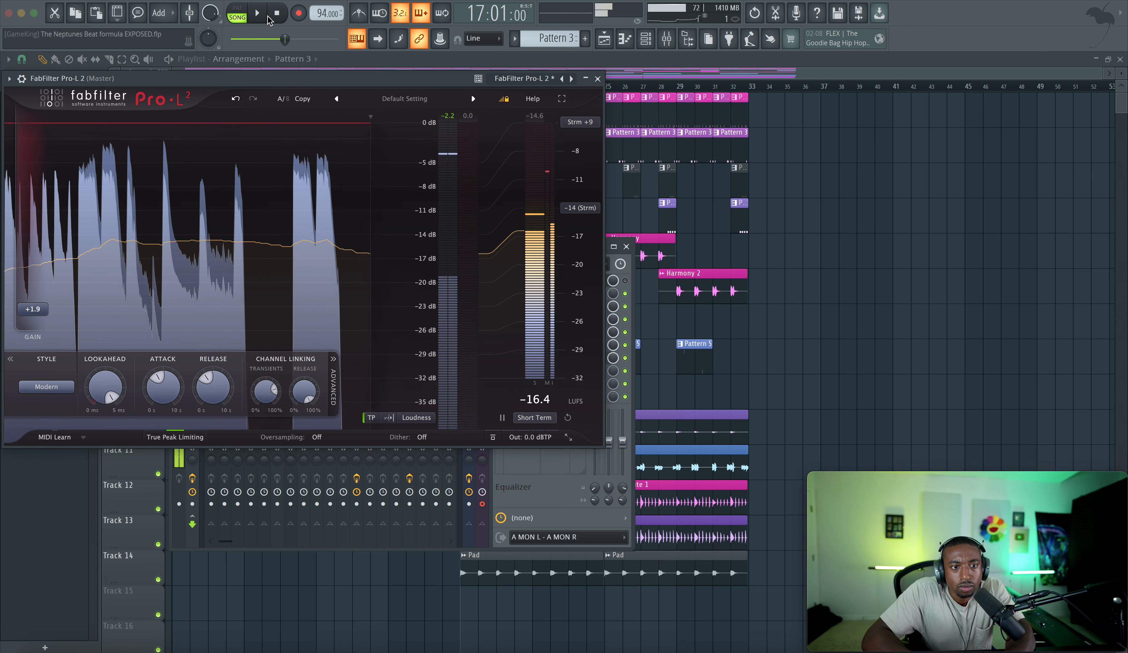
left_click(246, 1)
left_click(270, 24)
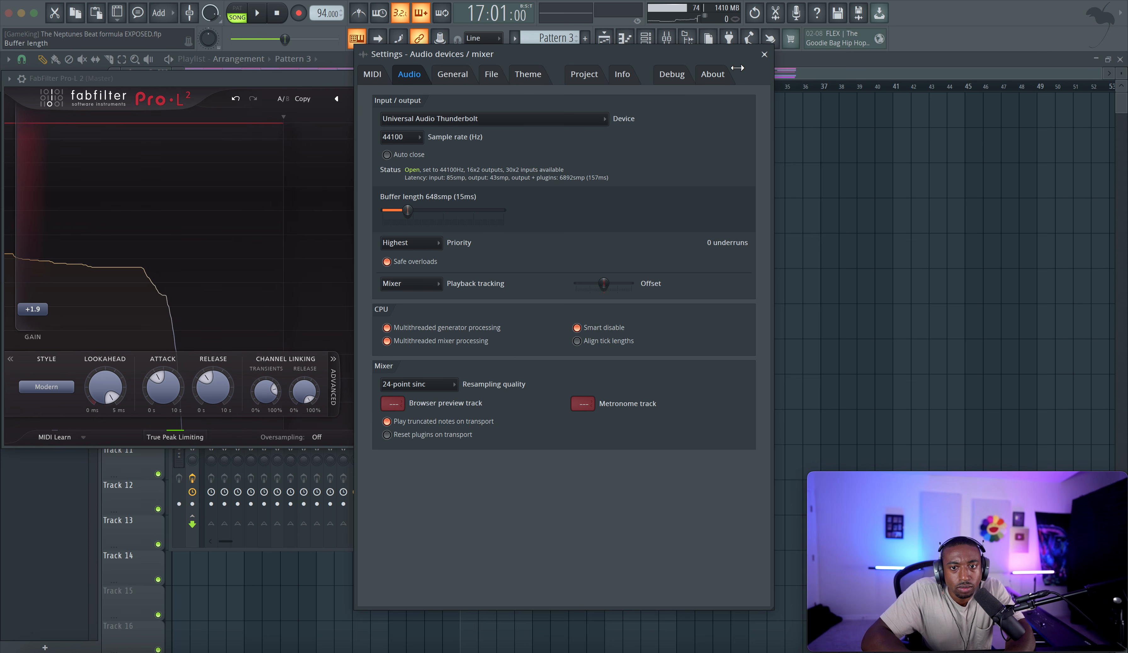
left_click(765, 55)
key("space")
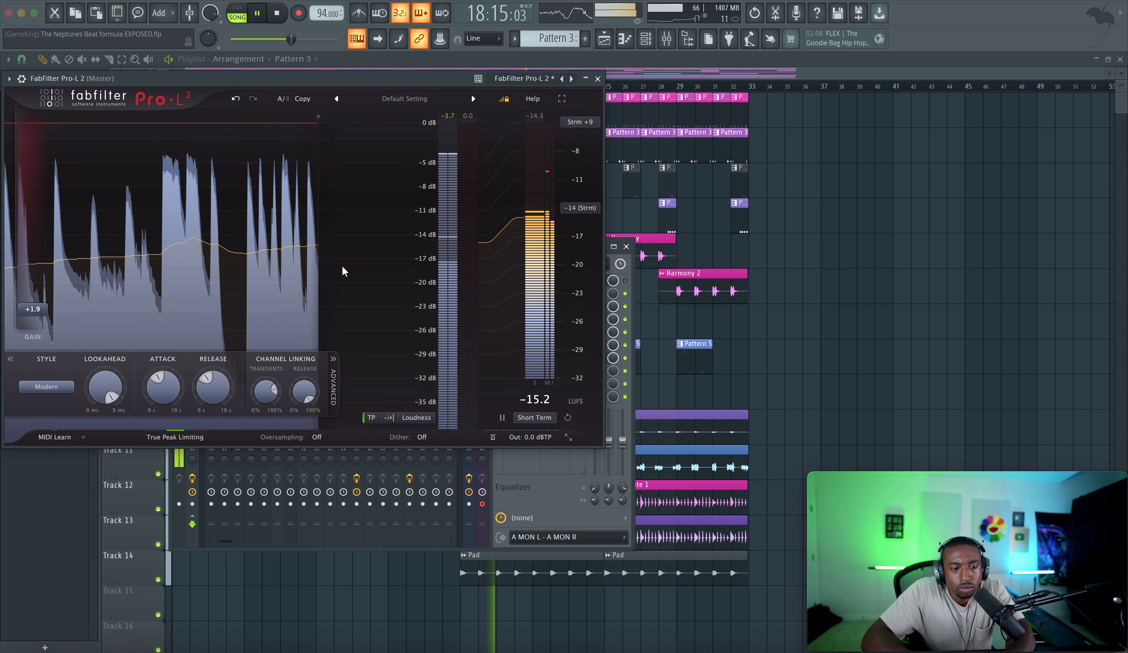
key("space")
Close Pro-L 2, bypass Gold Clip on the Master and play the song
left_click(597, 78)
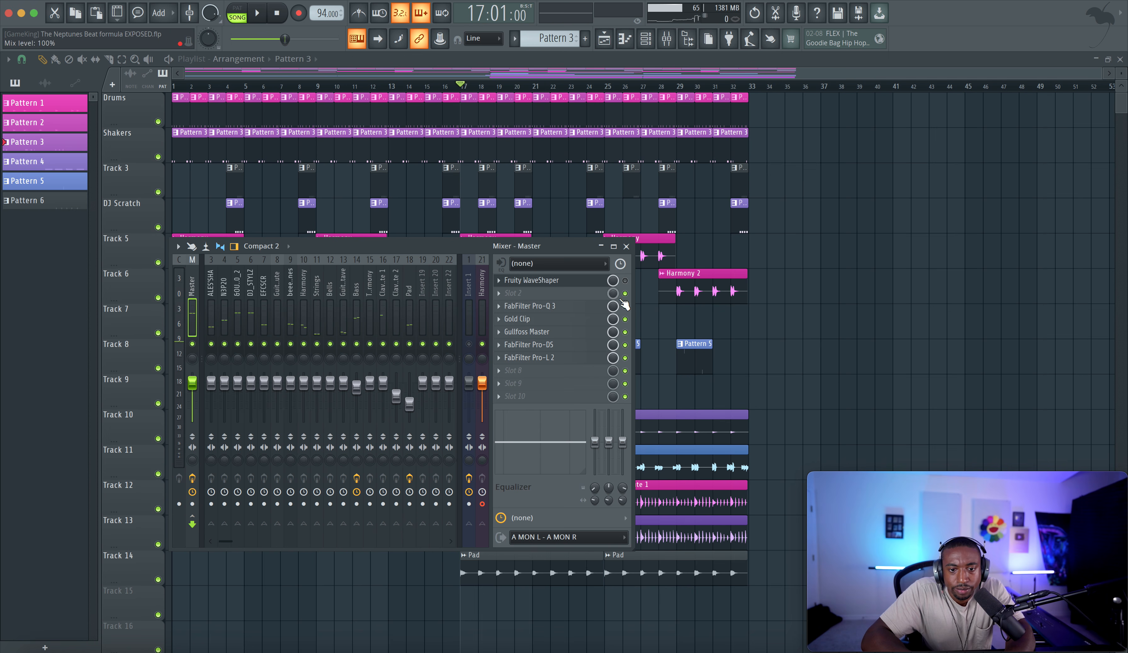
left_click(625, 319)
key("space")
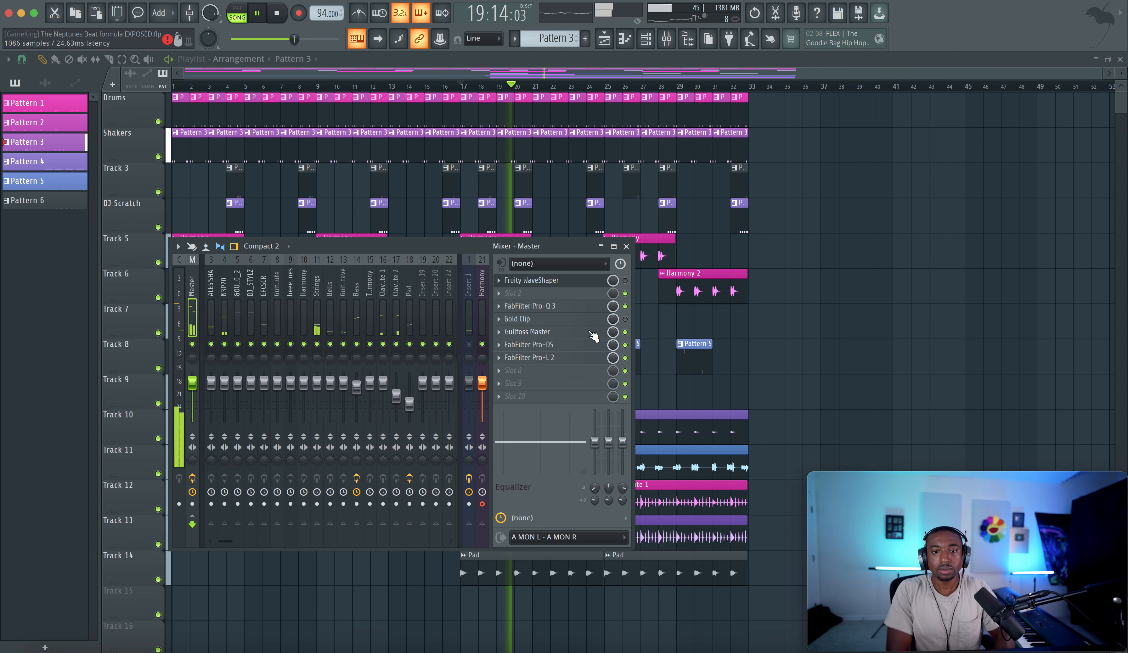
Set the audio buffer length to 376 samples in the audio settings
left_click(264, 0)
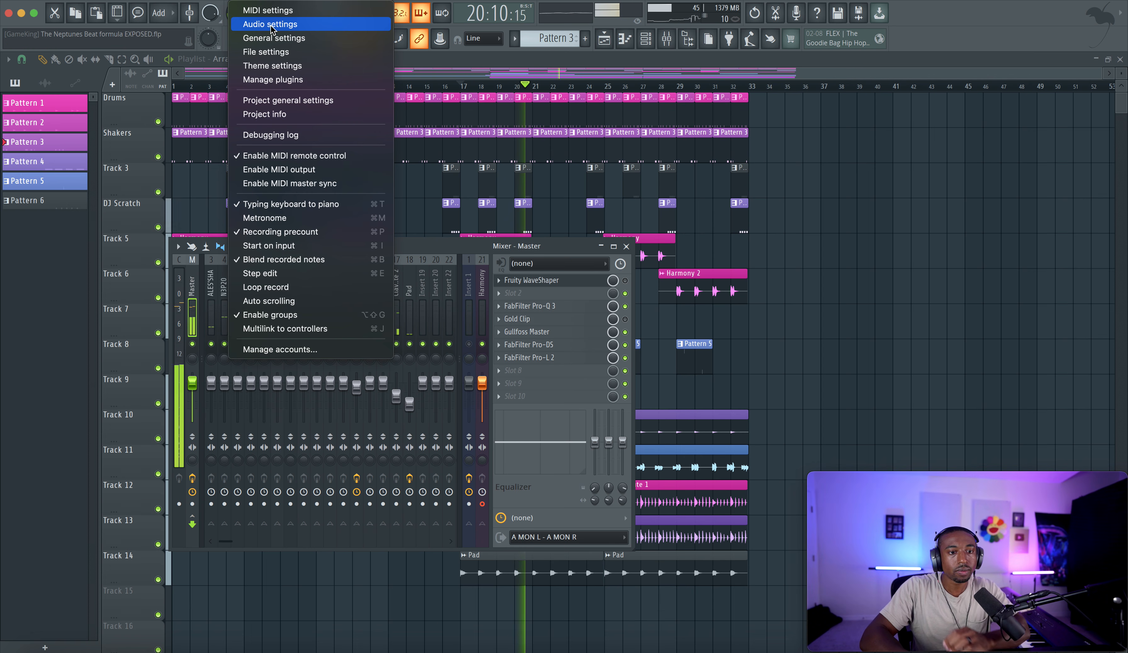
left_click(271, 27)
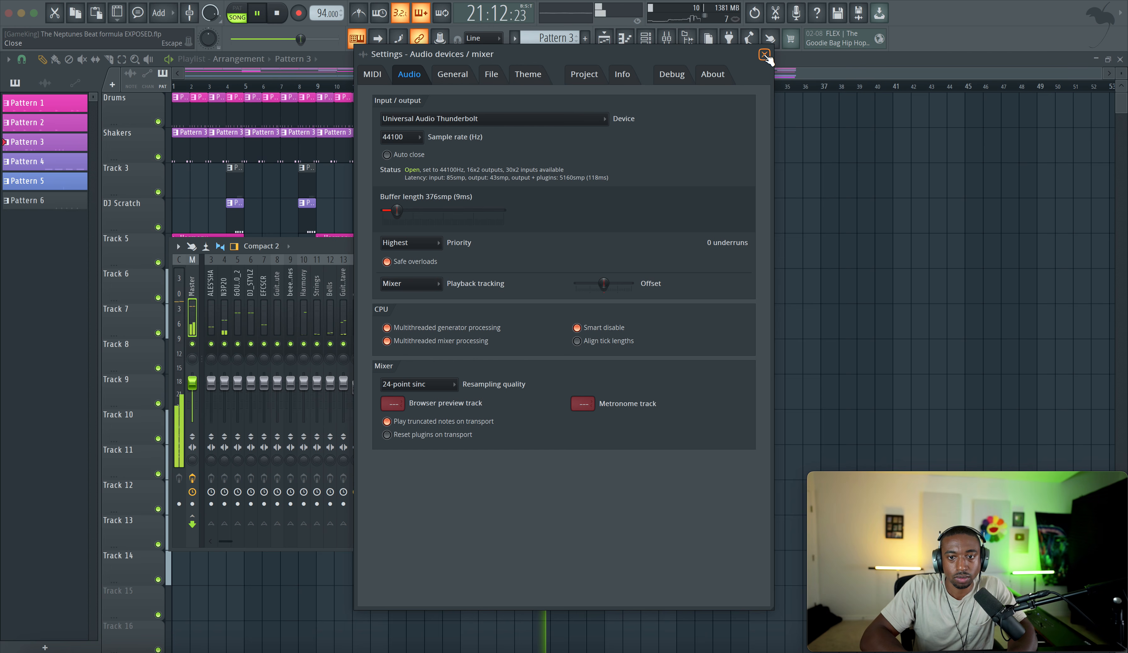
key("Escape")
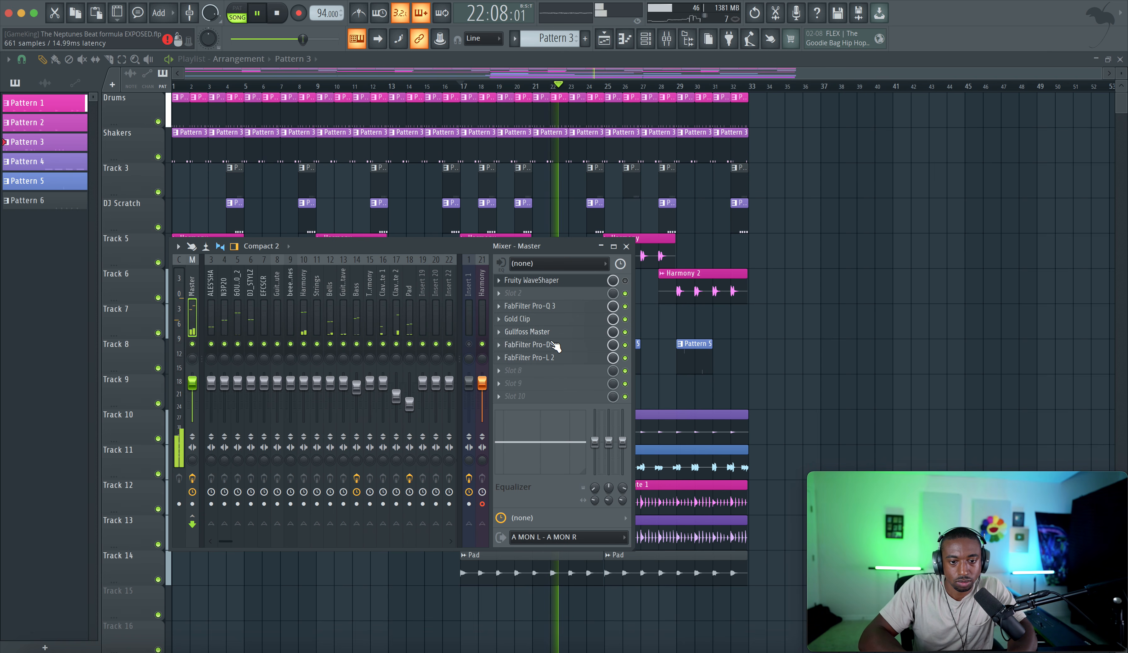
Stop playback, reopen Pro-L 2 on the Master and set its lookahead to 0 ms
key("space")
left_click(531, 358)
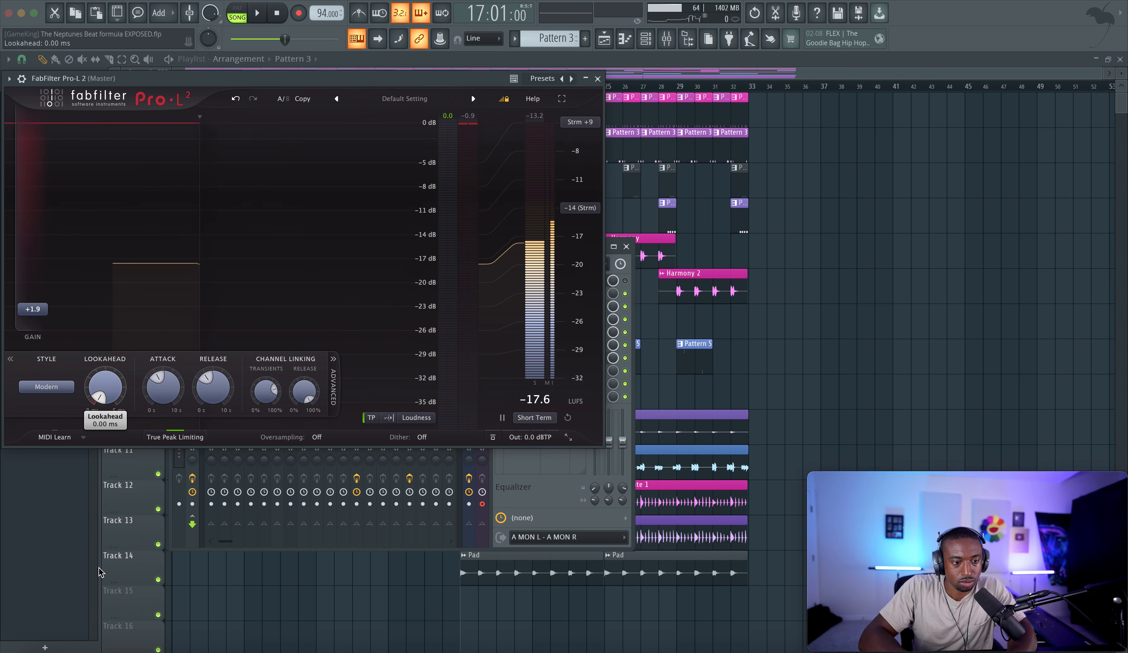
Test playback briefly, close Pro-L 2, bypass Gold Clip on the Master and play the song again
key("space")
key("space")
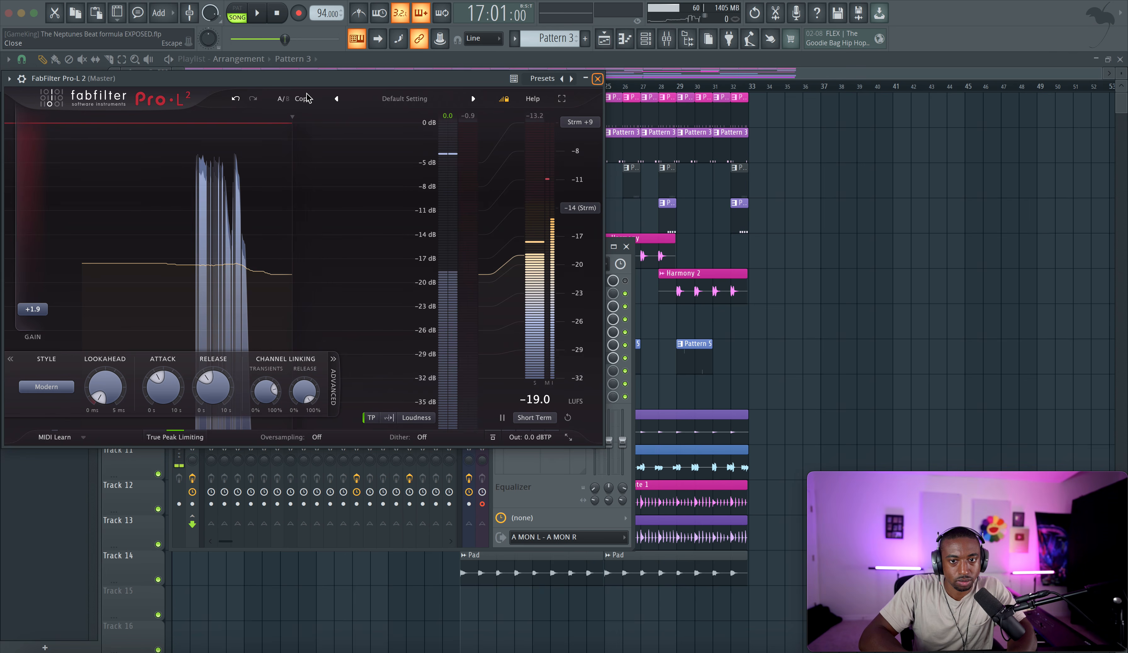
key("Escape")
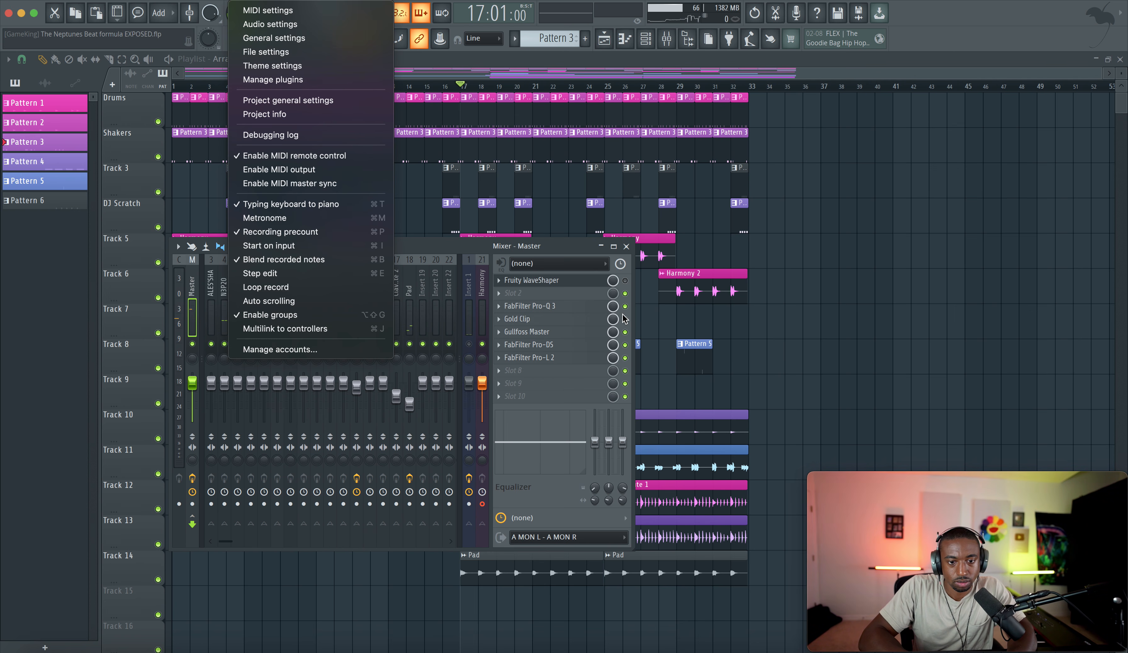
left_click(629, 319)
key("space")
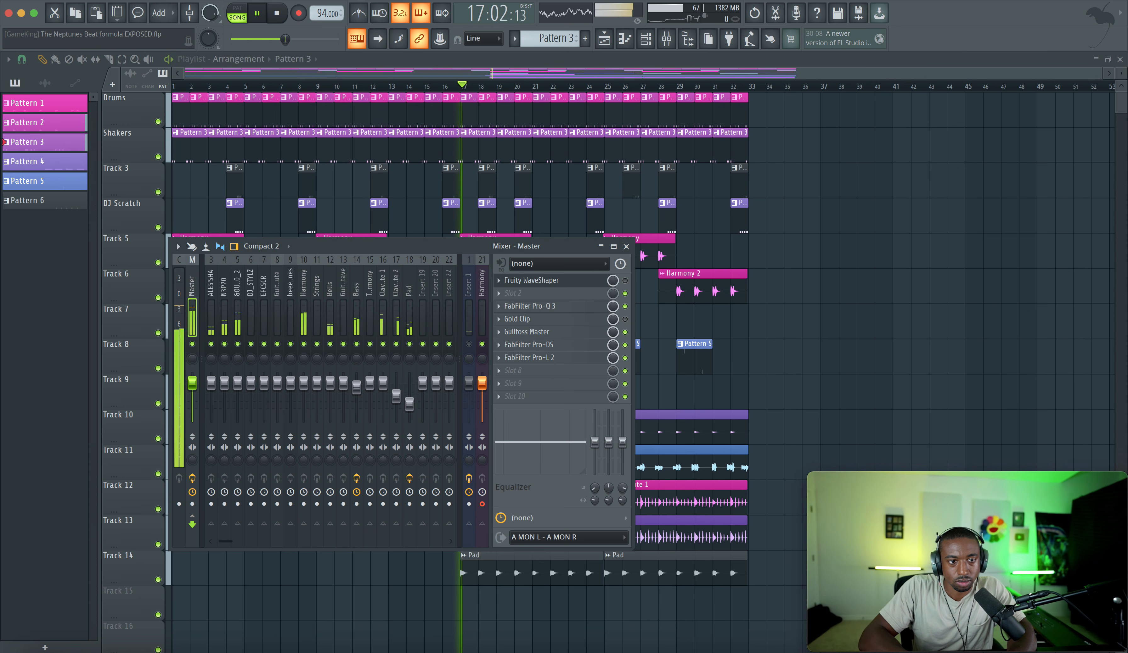
Set the audio buffer length to 984 samples and check the Master's level in Pro-L 2 during playback
left_click(257, 3)
left_click(279, 22)
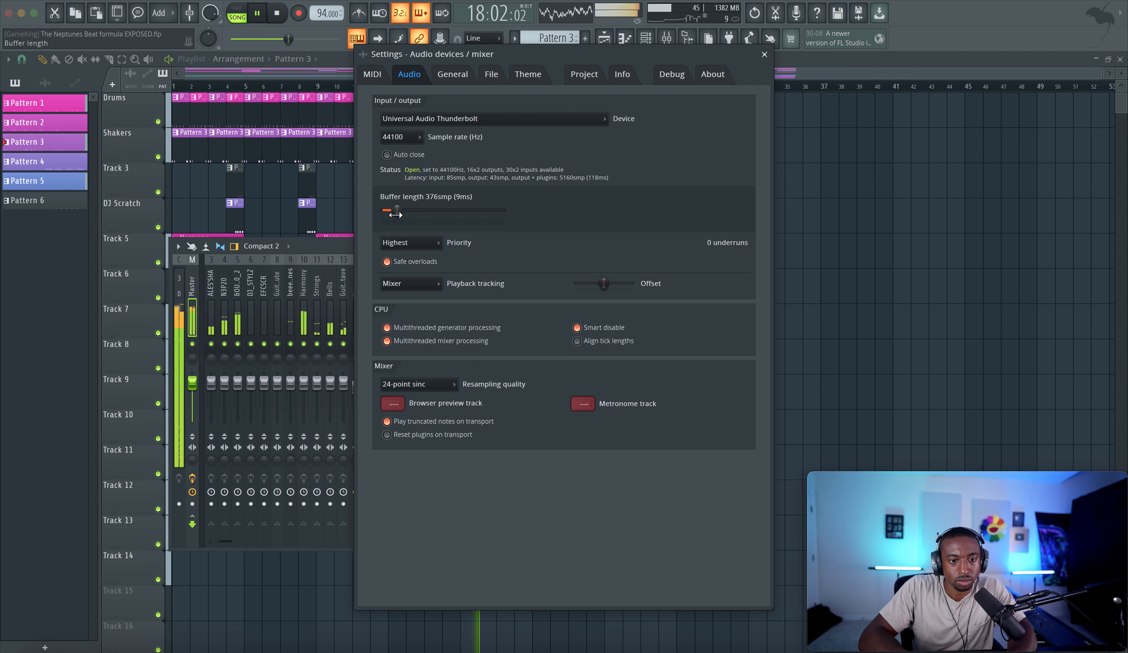
left_click_drag(420, 210, 422, 212)
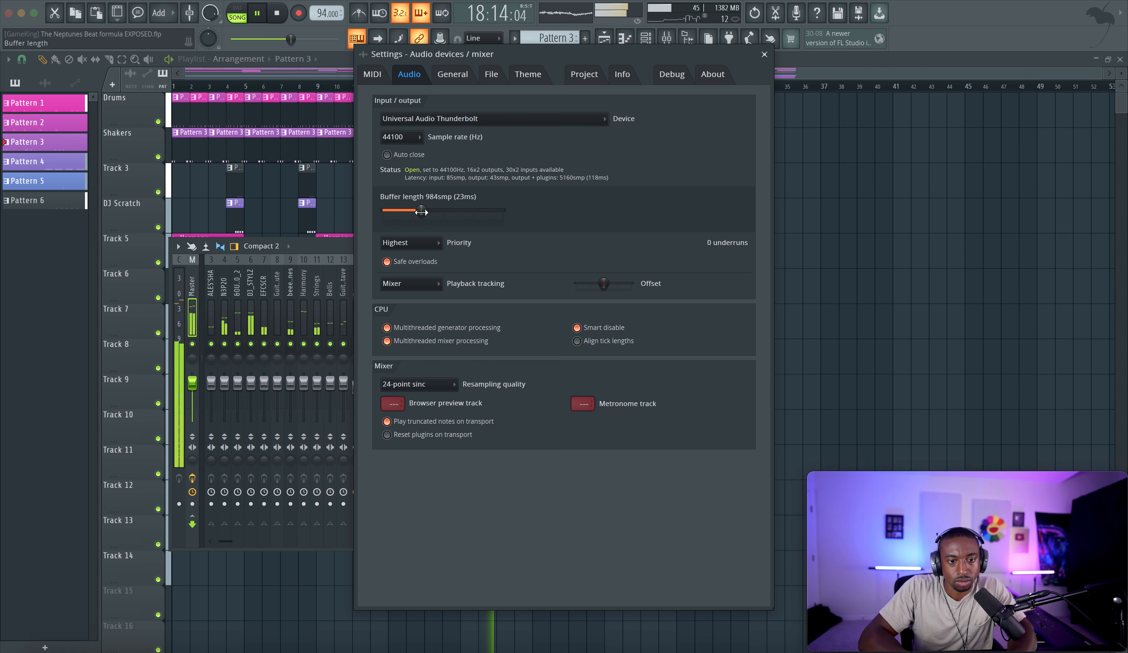
left_click(765, 56)
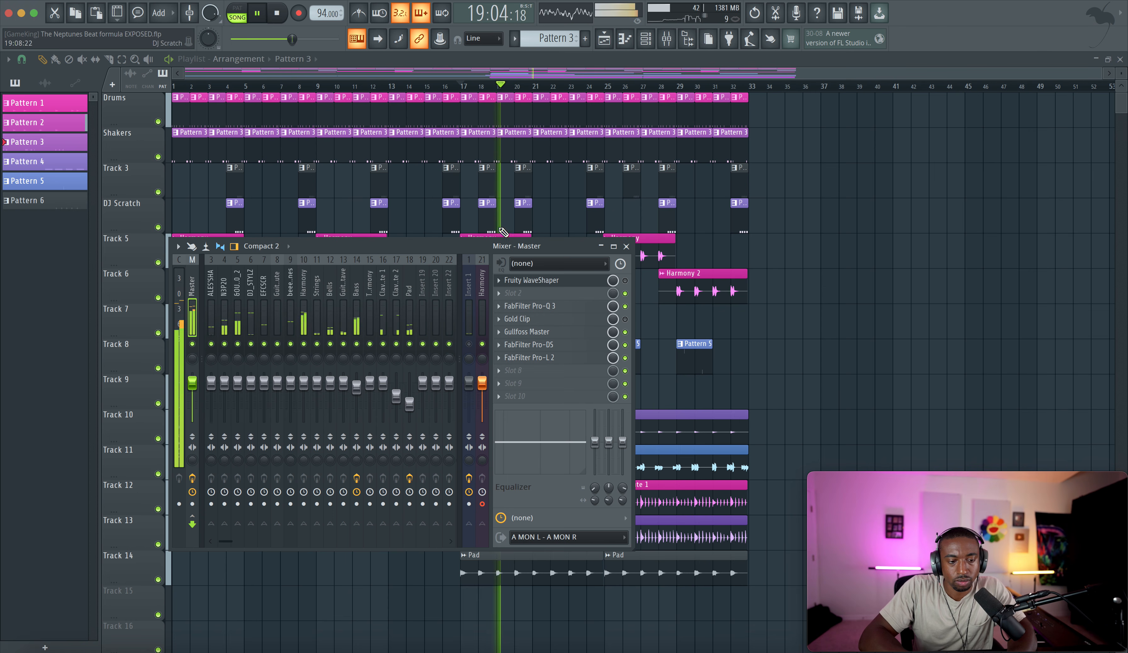
left_click(550, 359)
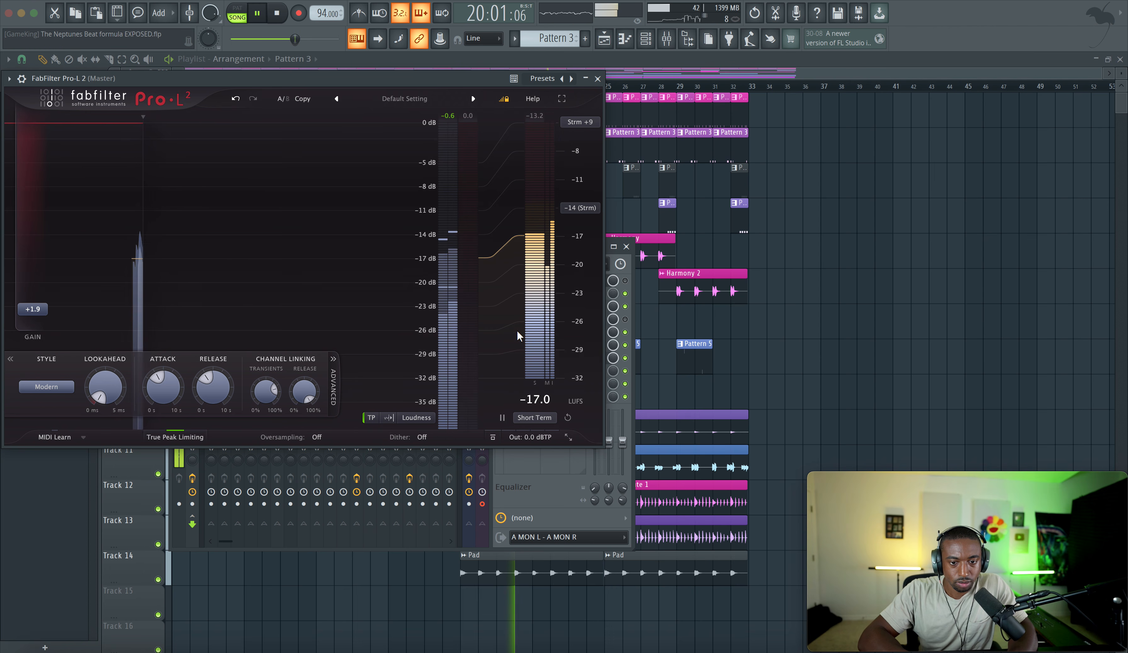
left_click(597, 78)
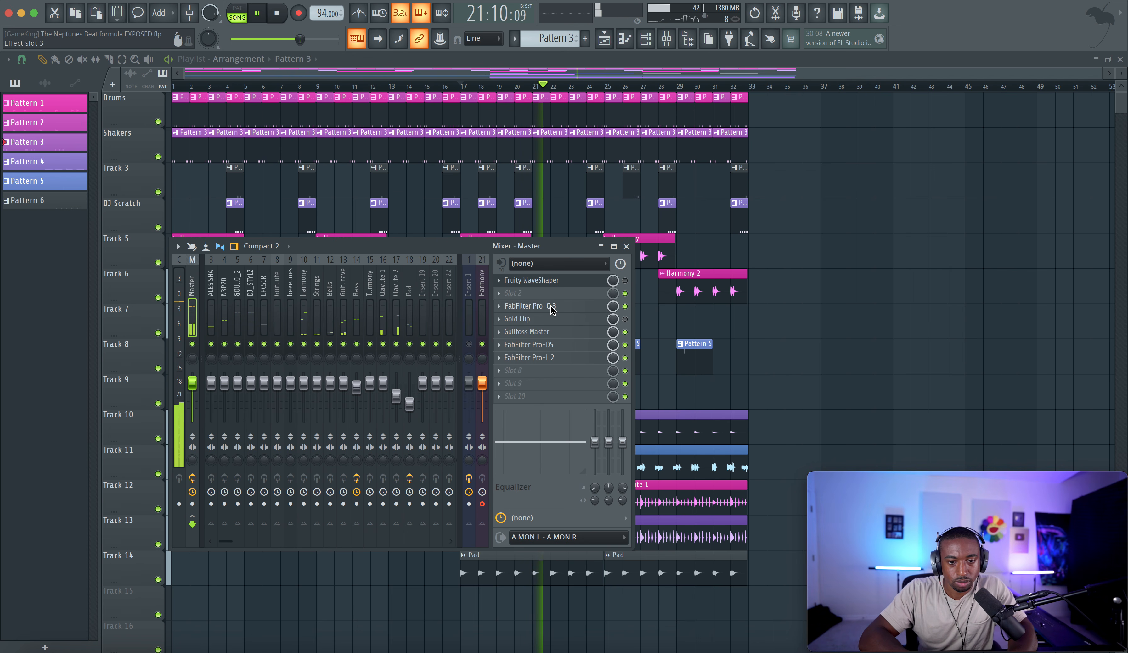
Replace Pro-Q 3 on the Master with StandardCLIP and set its soft-clip saturator to 56%
right_click(546, 306)
scroll(547, 310, "down", 6)
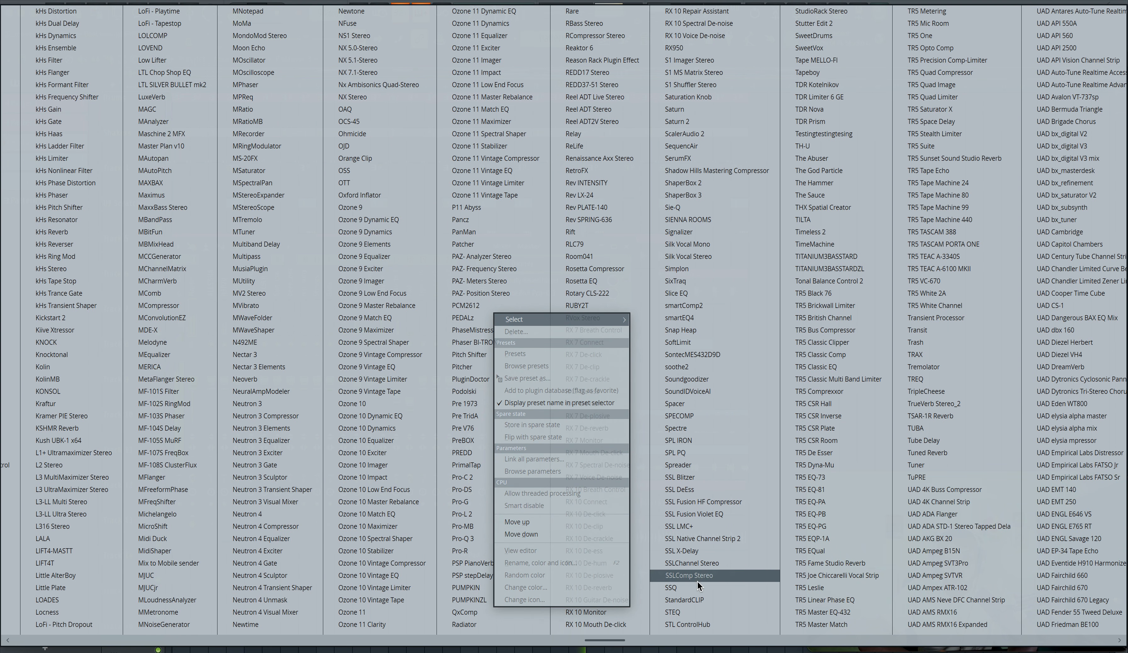
left_click(695, 601)
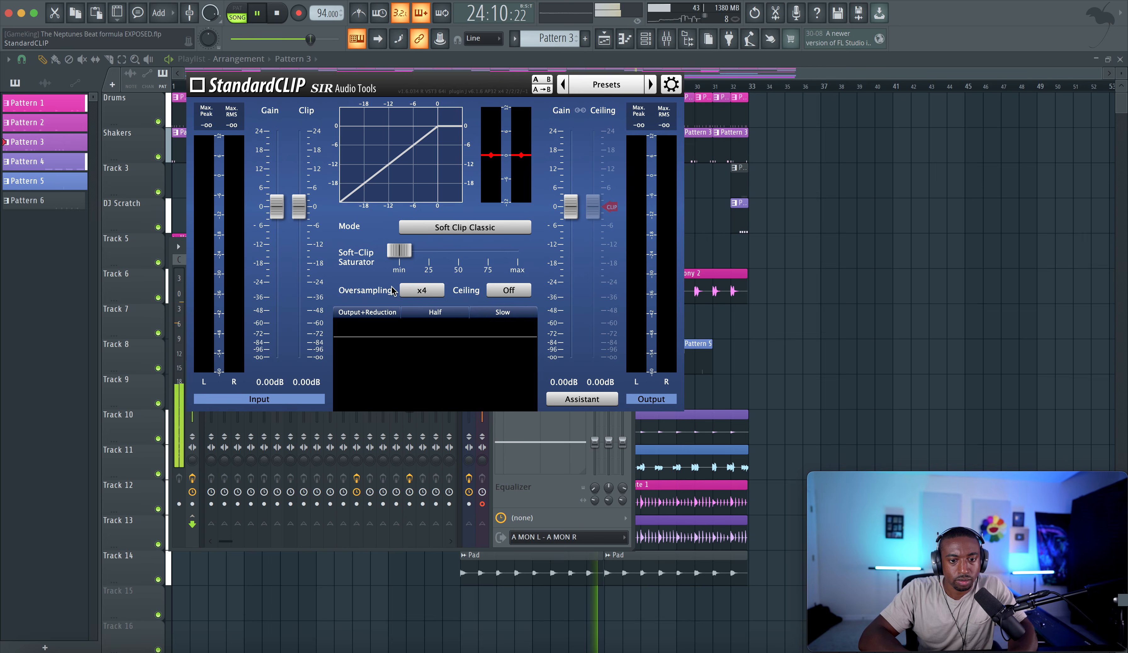
left_click_drag(410, 257, 452, 239)
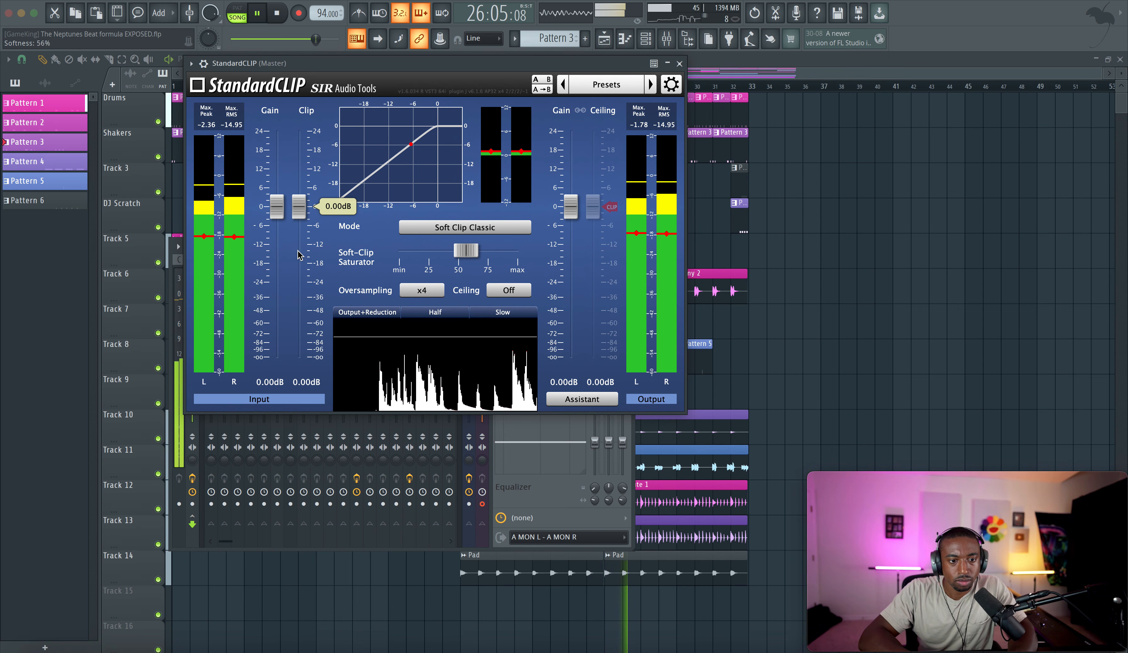
Set StandardCLIP's clip level to -2 dB and its input gain to 1.2 dB, and close the plugin
double_click(304, 380)
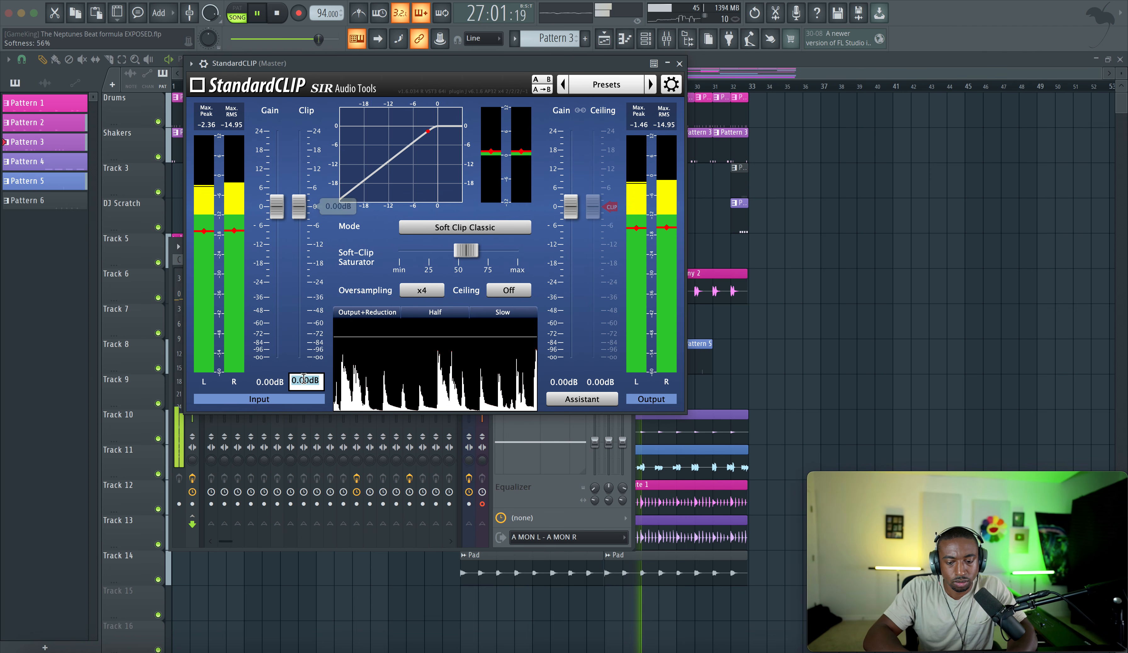
type("-2")
key("Return")
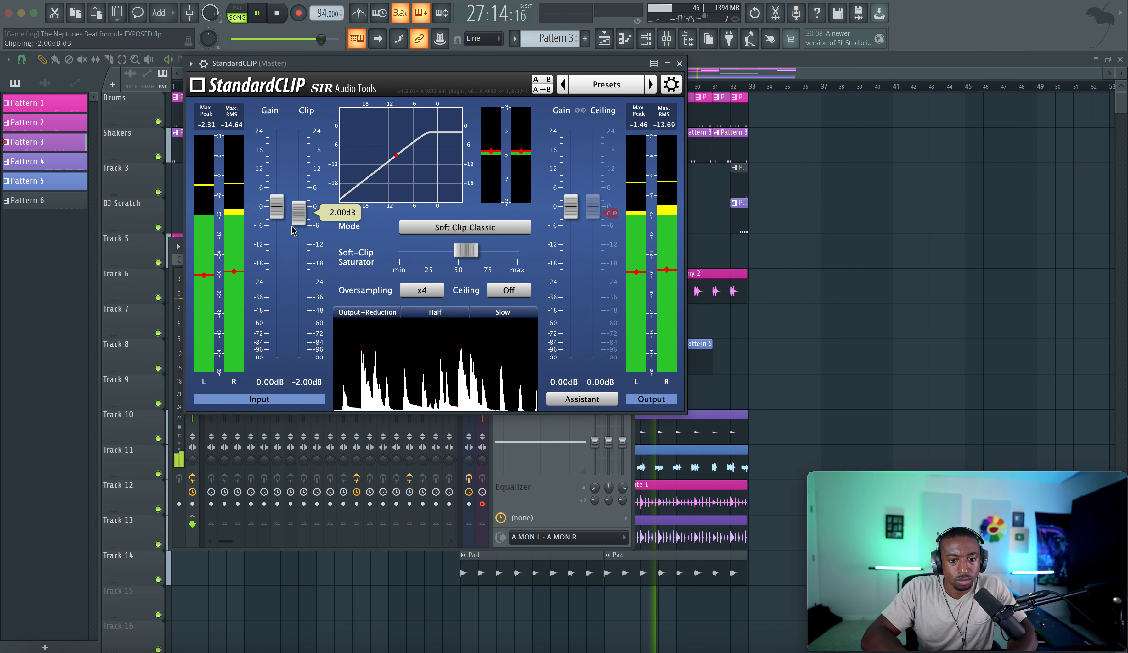
left_click_drag(277, 212, 278, 210)
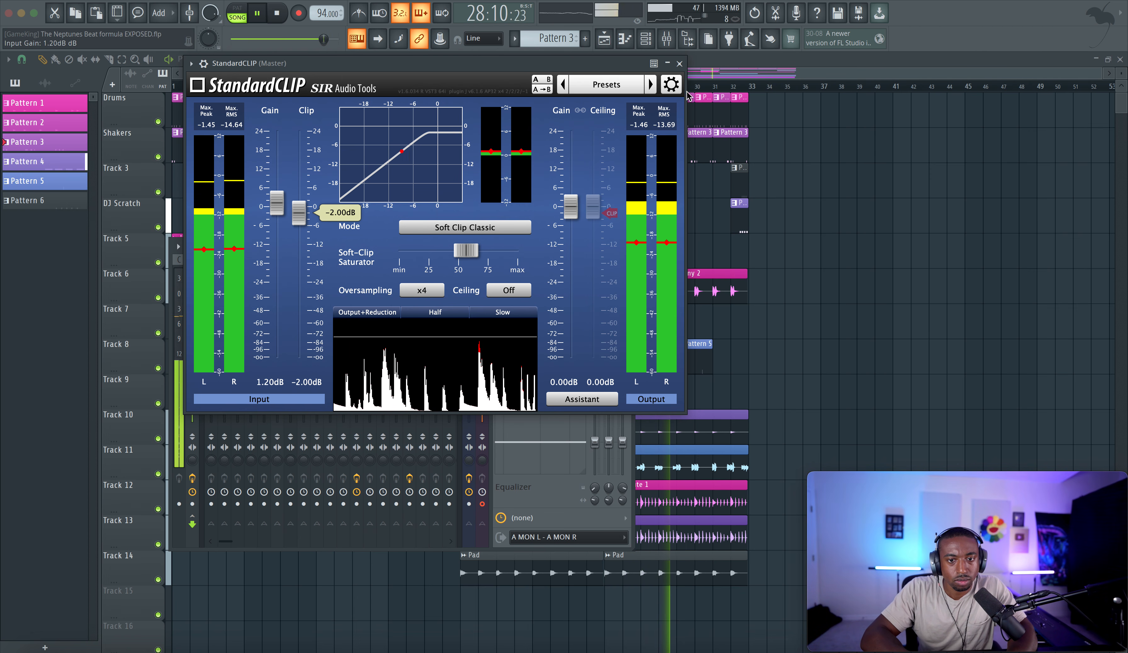
key("Escape")
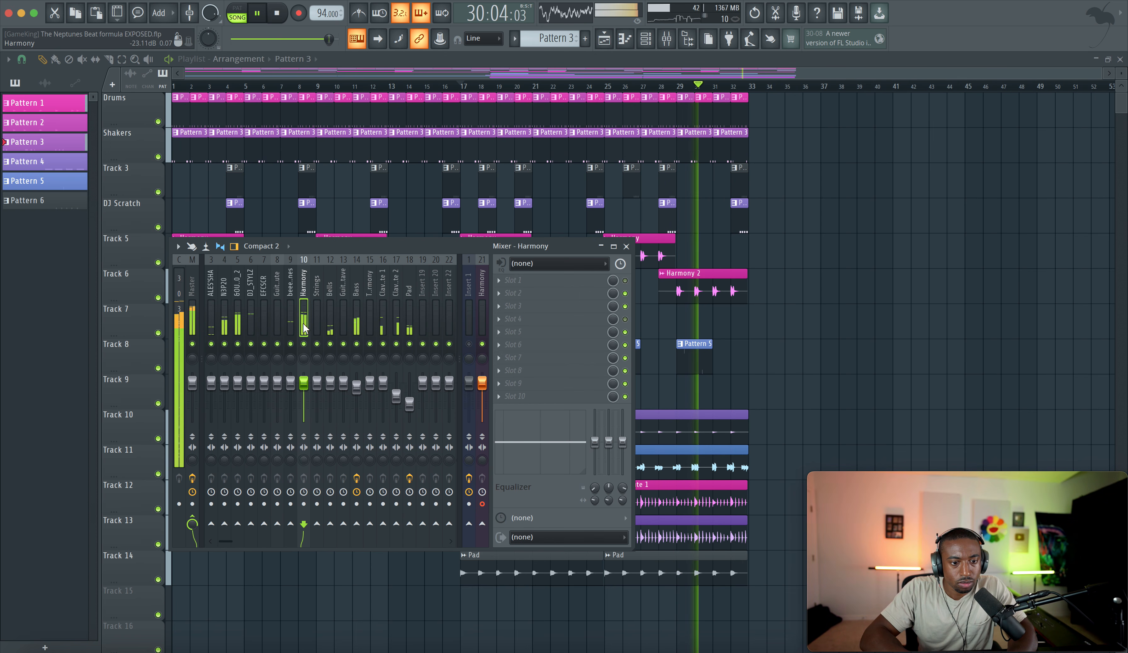
Load FabFilter Pro-Q 3 on the Harmony mixer track and add a dynamic bell cut near 200 Hz with a -3.61 dB range
left_click(545, 281)
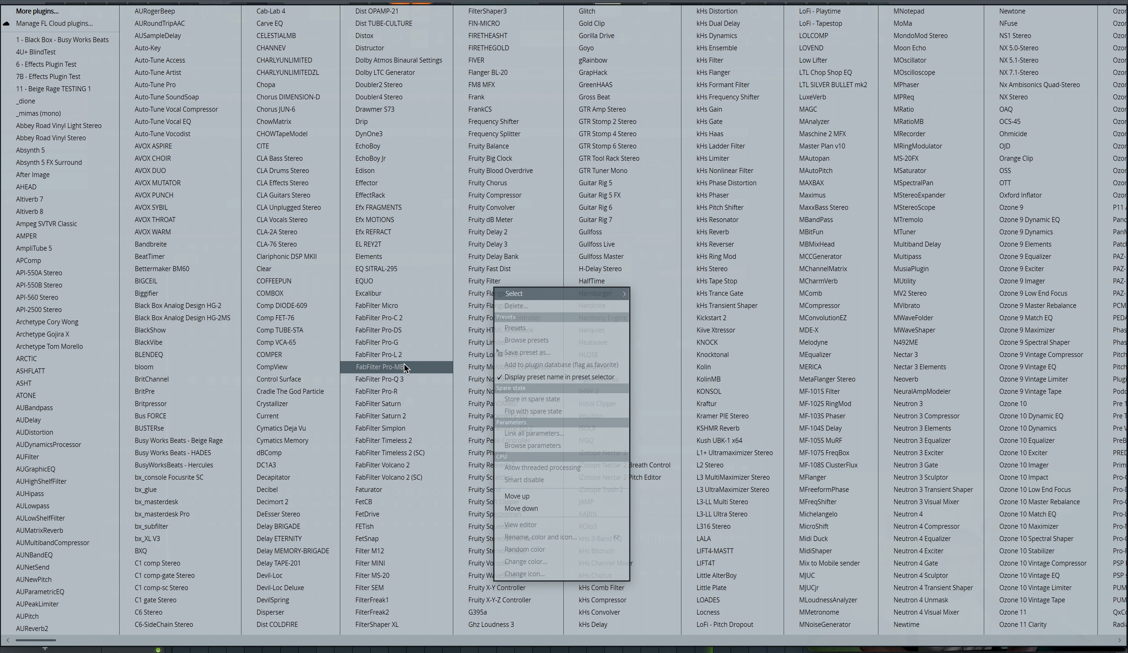
left_click(395, 379)
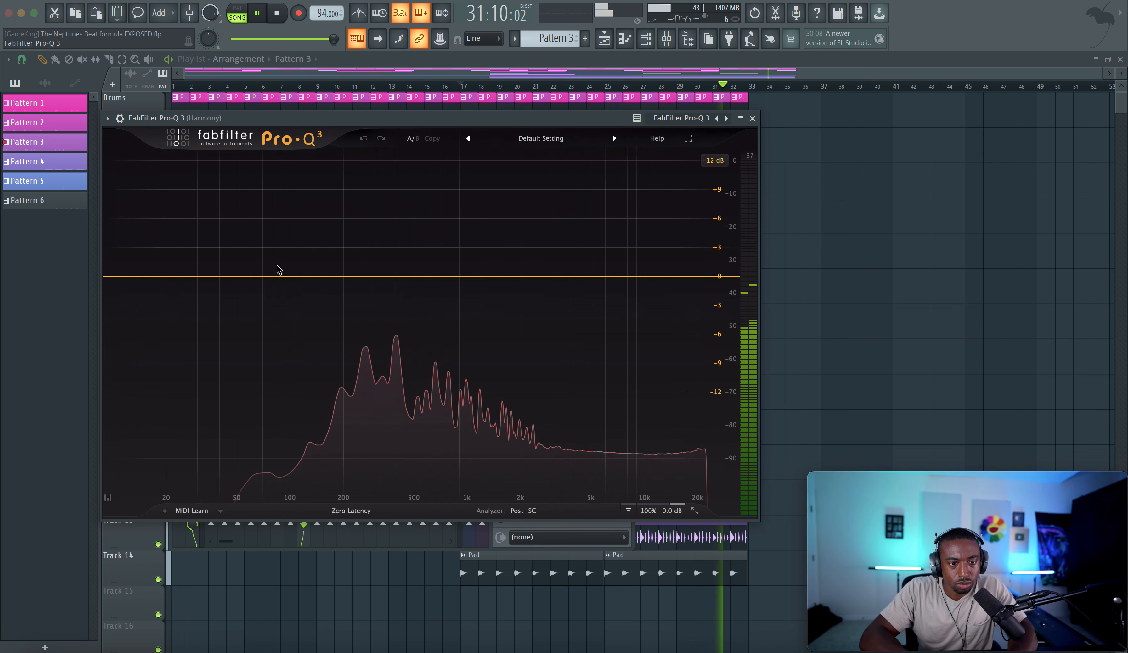
left_click(345, 275)
left_click(363, 241)
mouse_move(365, 247)
left_mouse_down()
mouse_move(389, 258)
mouse_move(368, 266)
left_mouse_up()
left_click_drag(346, 431, 318, 479)
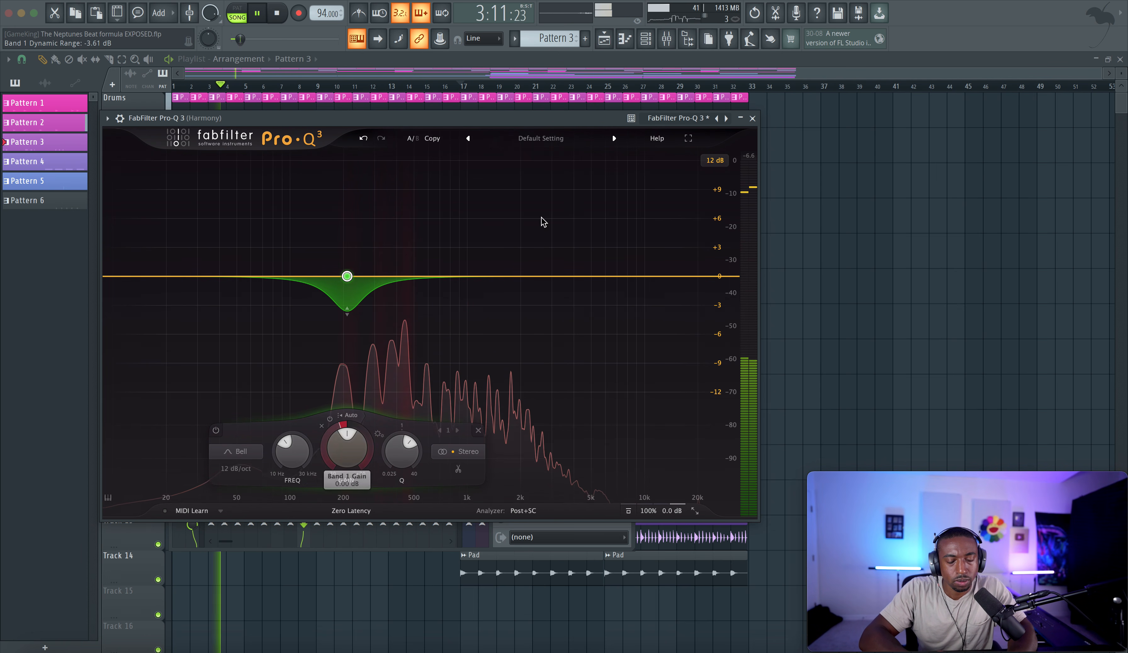
Switch the Harmony EQ band to a manual threshold of about -22.1 dB and close Pro-Q 3
left_click(352, 416)
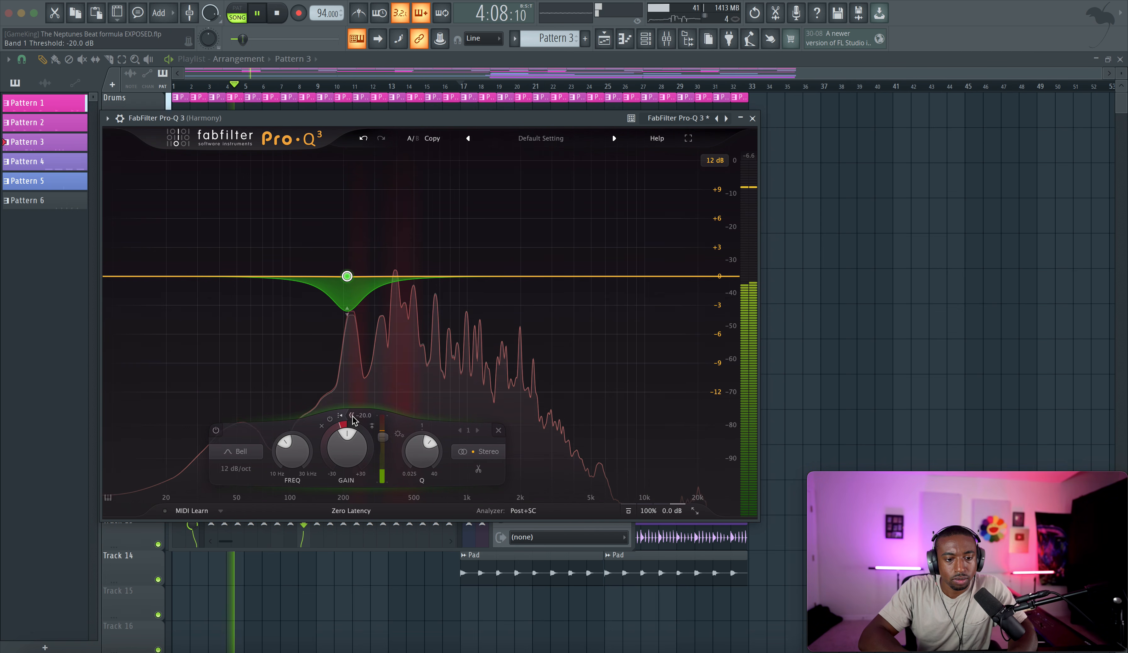
left_click_drag(386, 439, 386, 442)
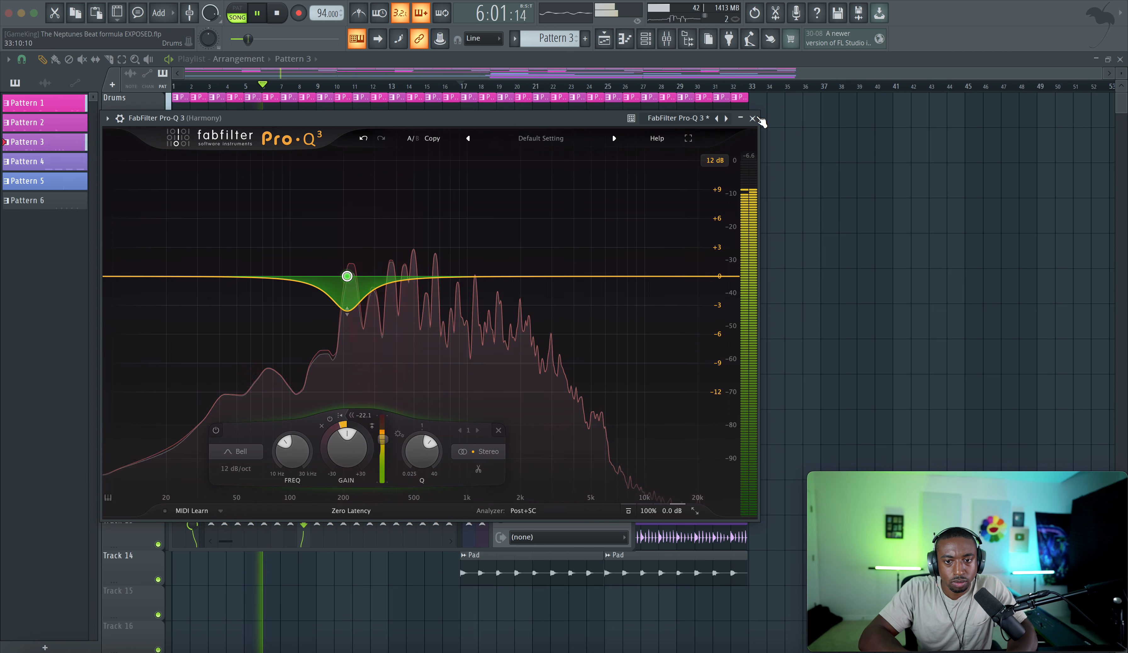
left_click(753, 119)
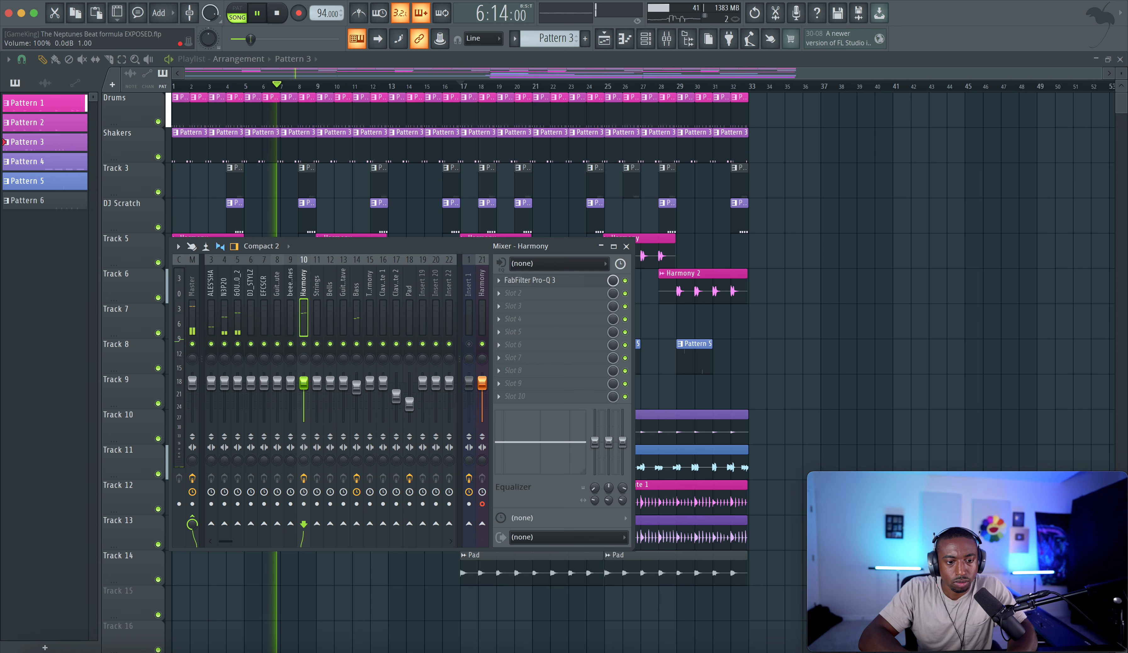
Lower the Harmony mixer track's volume slightly, select the Bass track and hide the mixer
left_click_drag(304, 383, 356, 388)
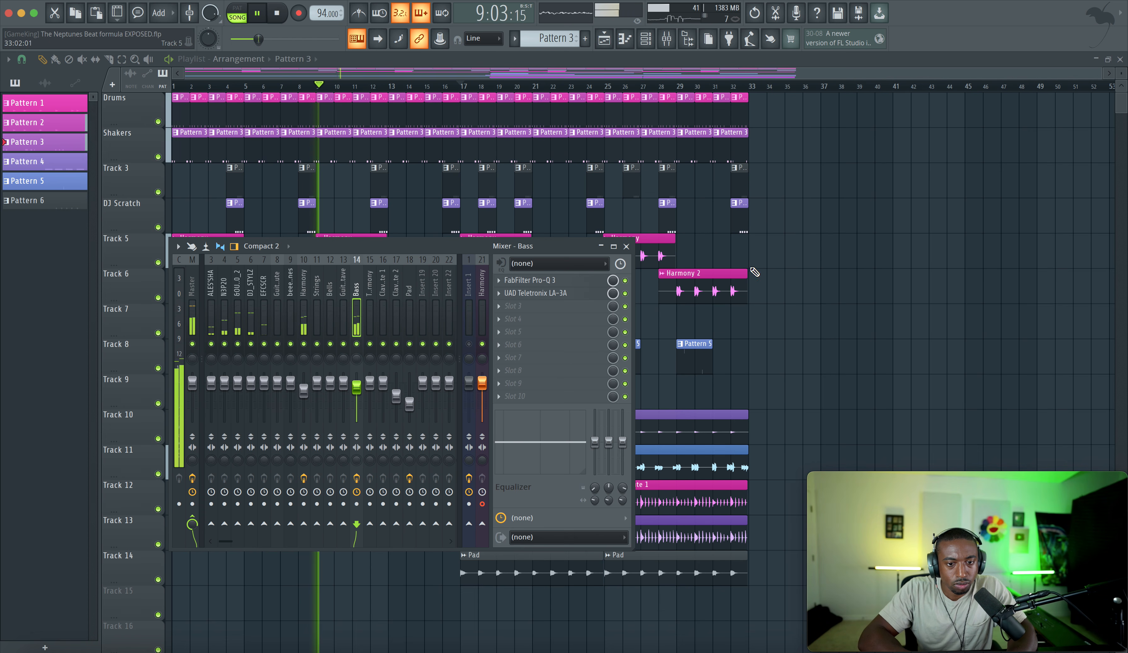
key("F9")
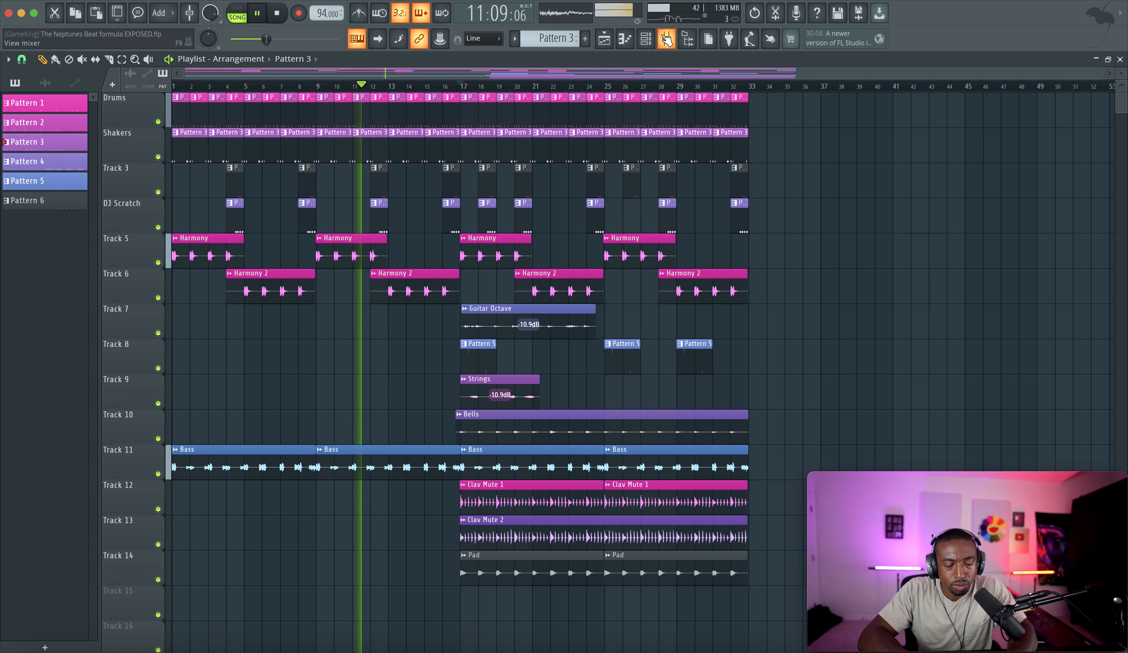
left_click(666, 39)
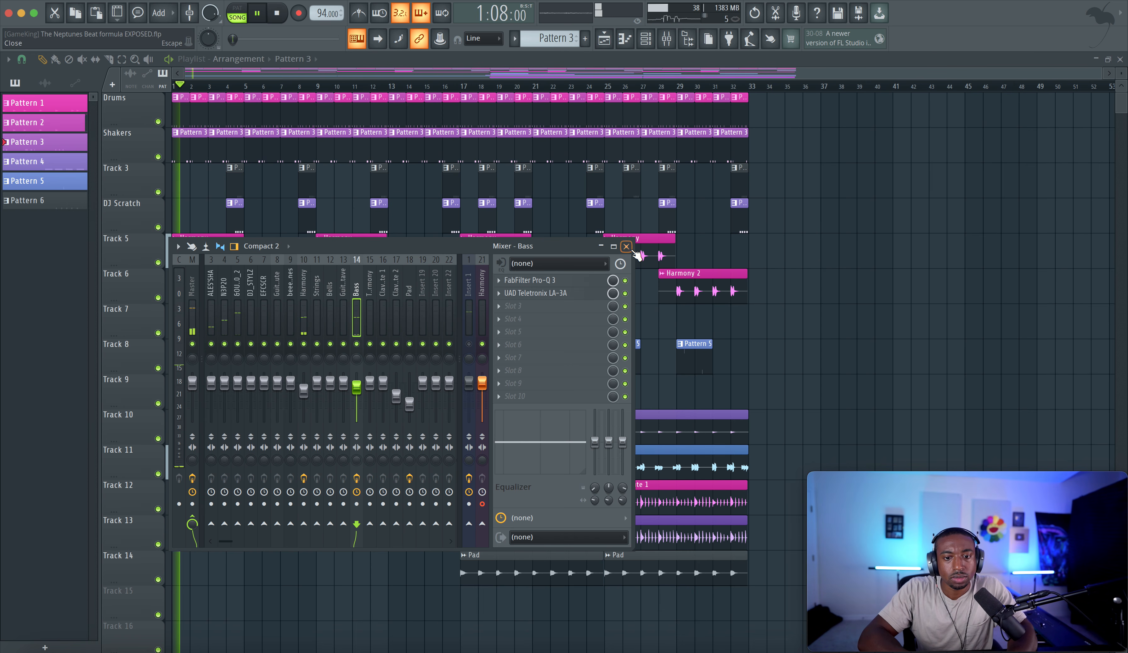
key("F9")
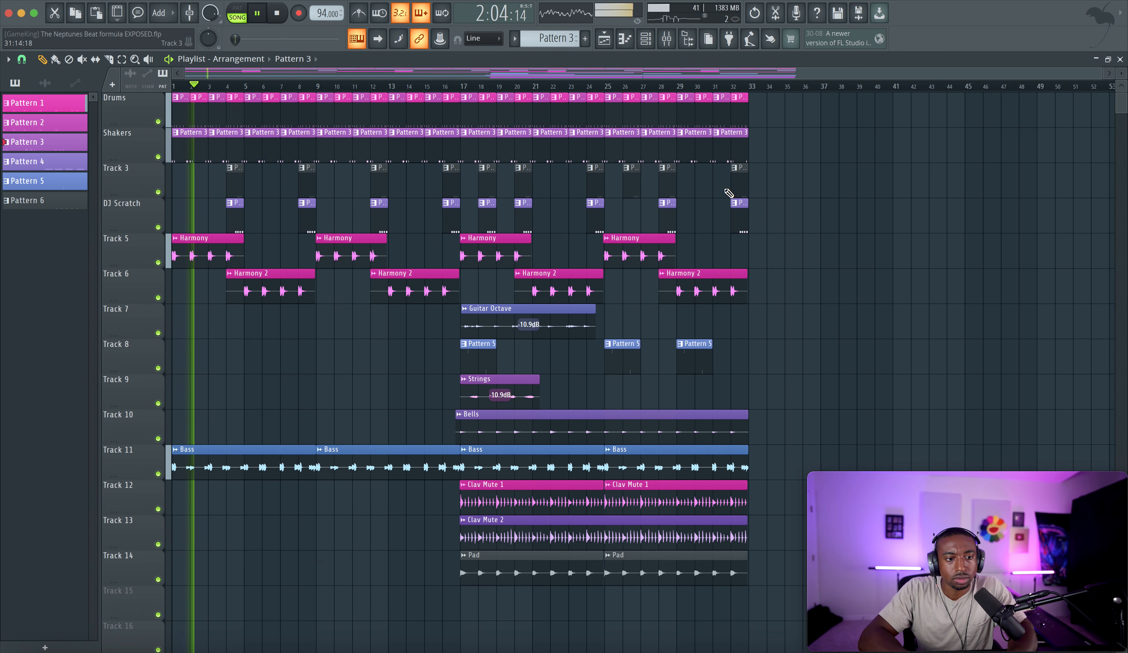
Recolor Pattern 6 Steel Blue (#2B91D5)
right_click(39, 201)
left_click(68, 259)
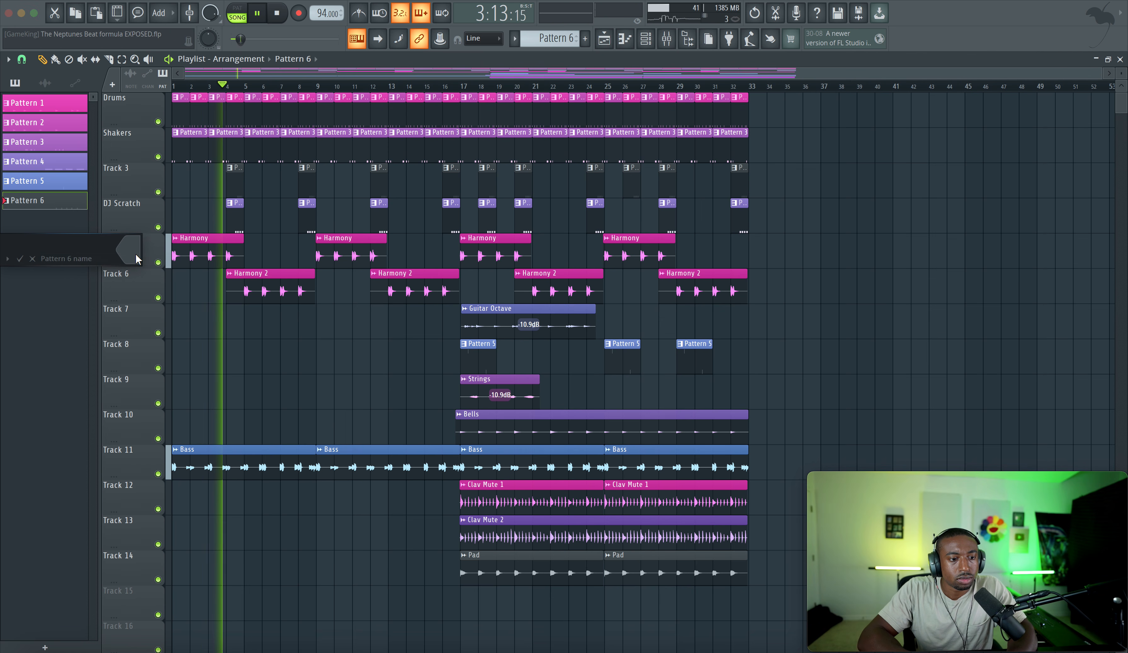
left_click(133, 252)
left_click(233, 449)
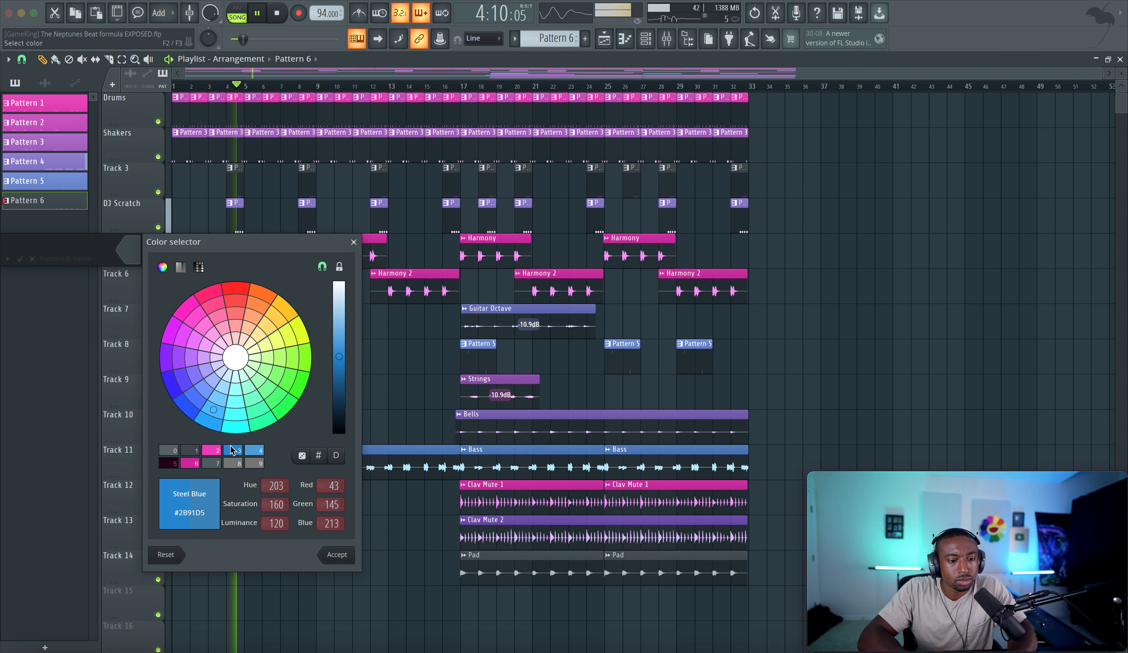
key("Return")
key("Return")
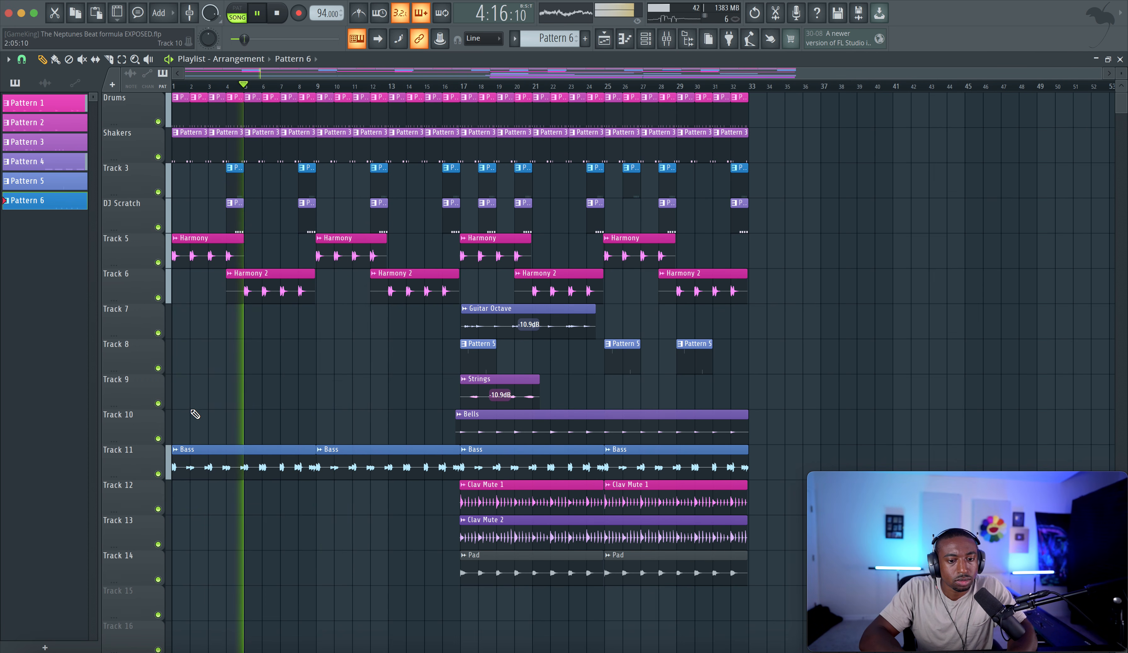
left_click(45, 83)
left_click(52, 299)
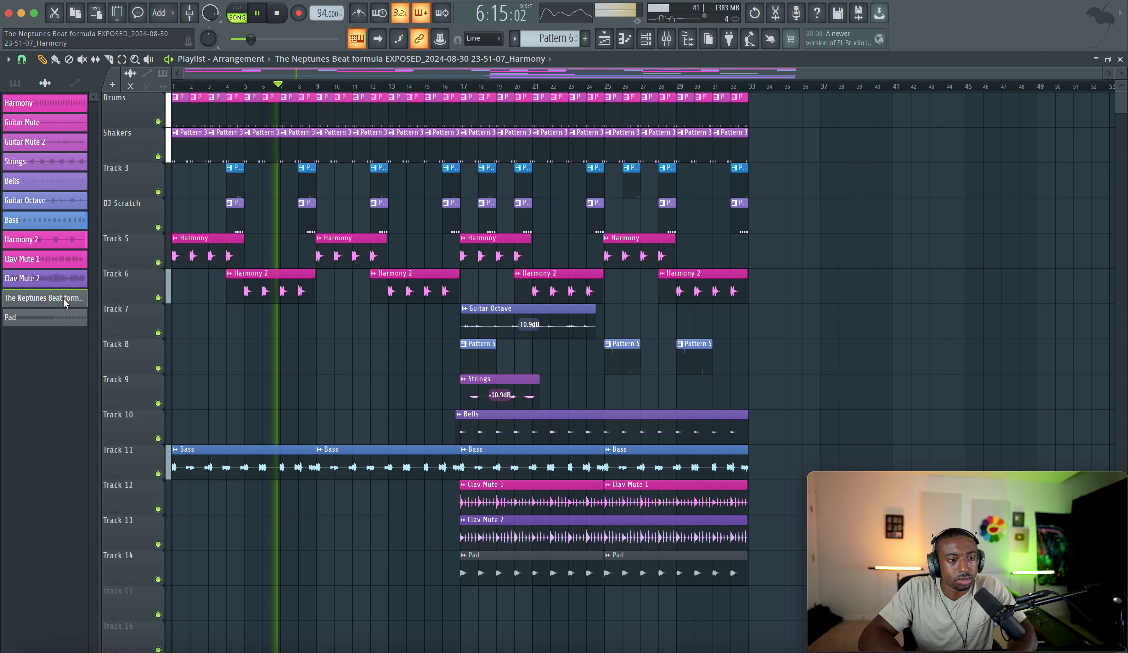
left_click(62, 299)
left_click(370, 107)
right_click(69, 298)
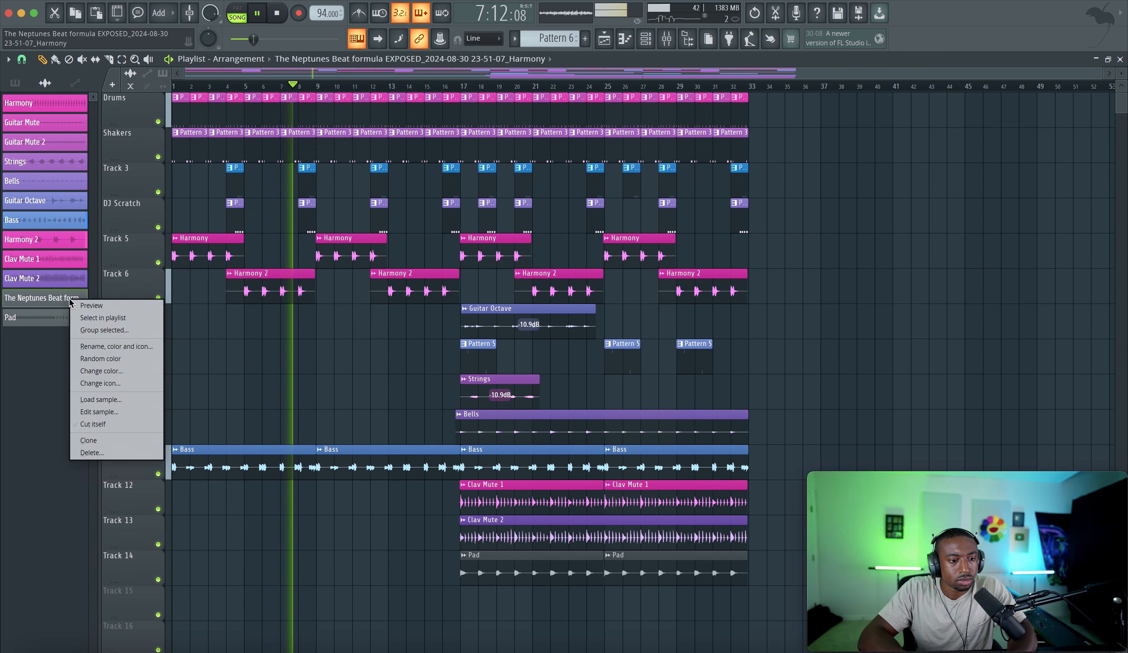
key("d")
key("Return")
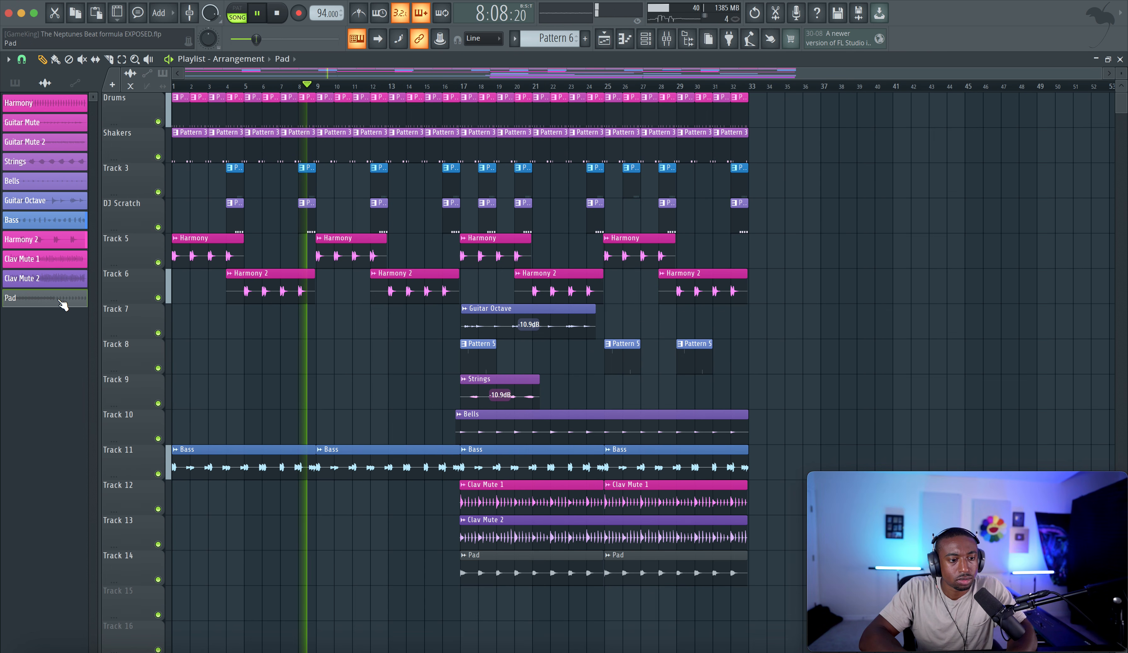
Recolor the Pad audio clip golden yellow
right_click(60, 299)
left_click(97, 348)
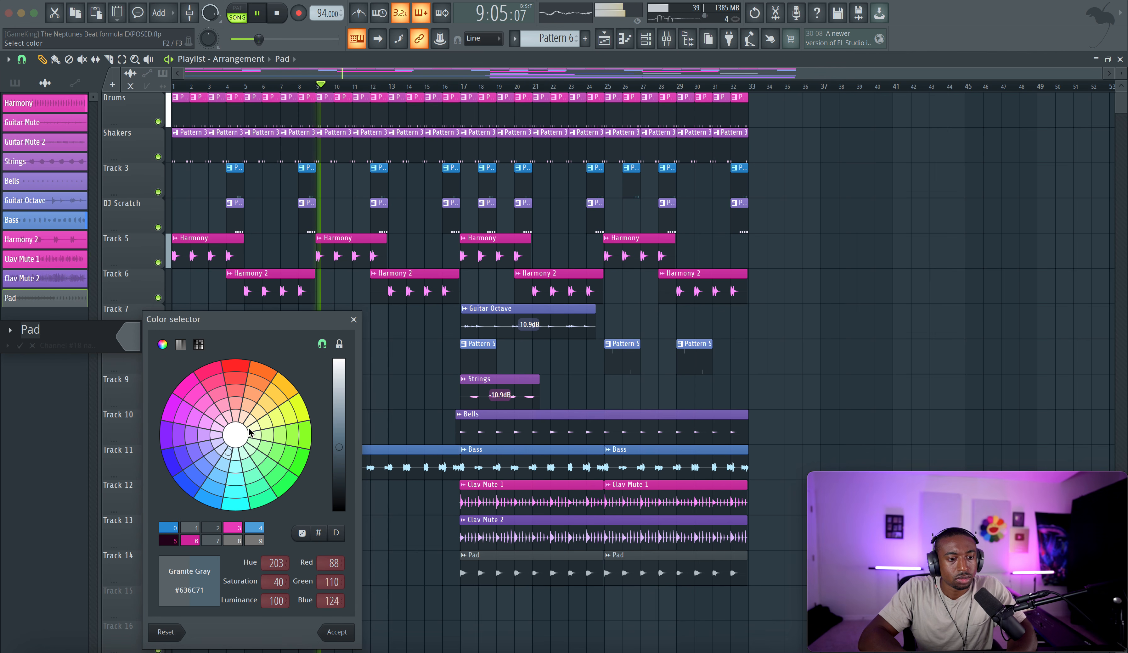
left_click(286, 389)
key("Return")
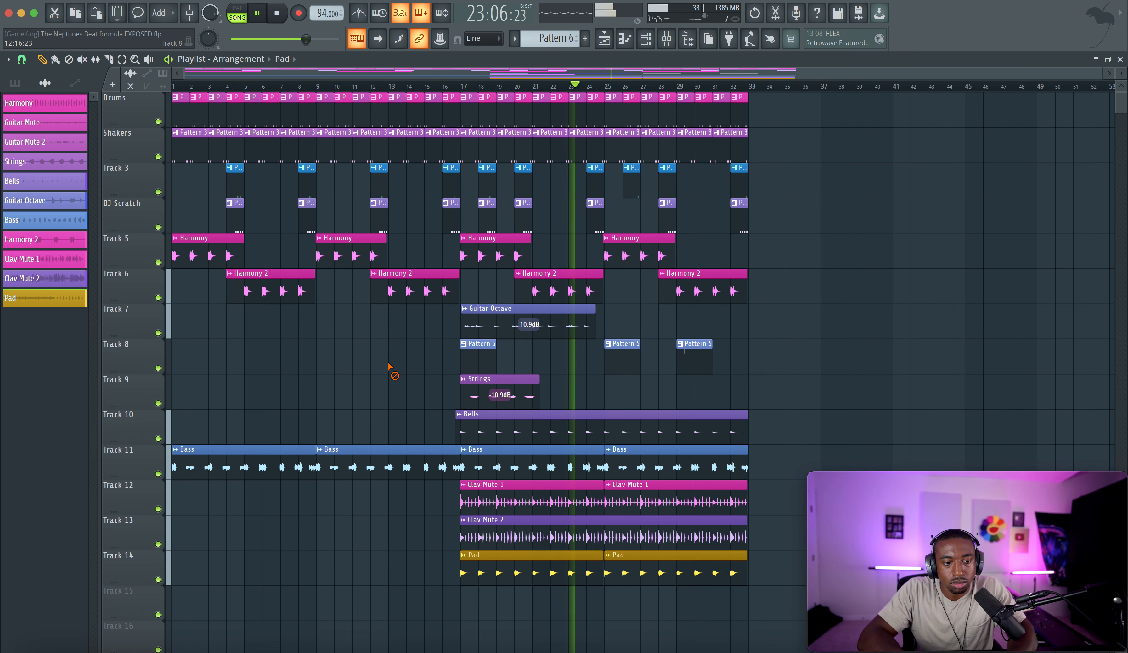
Save the project and duplicate the Guitar Octave clip on Track 7 to start at bar 25
key("ctrl+s")
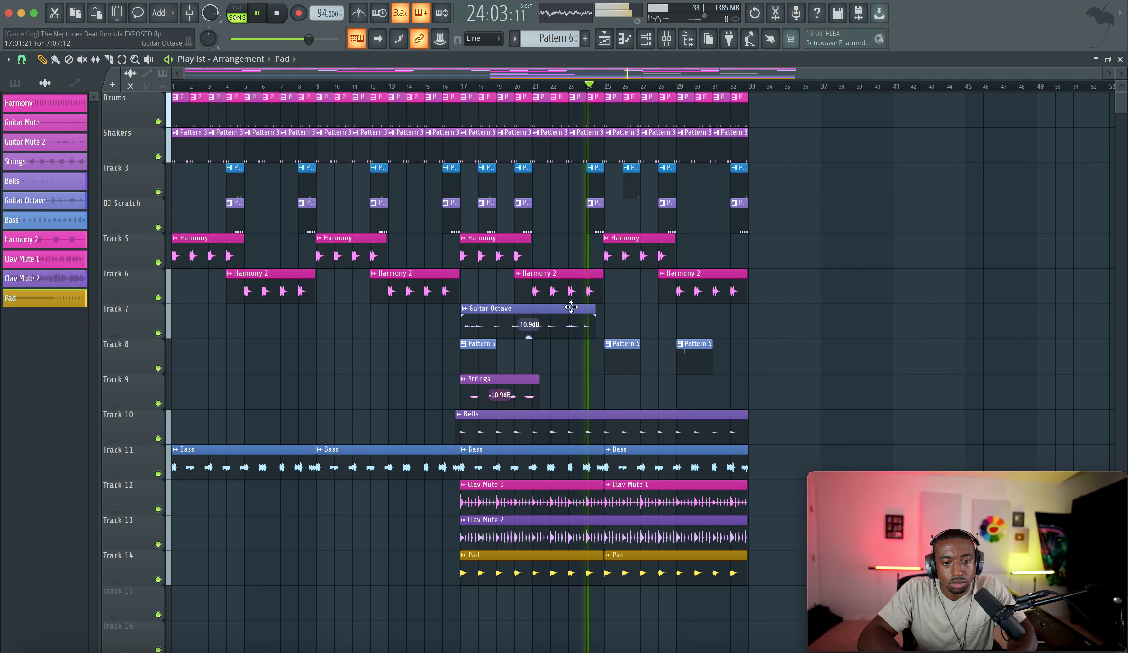
left_click_drag(509, 313, 653, 312)
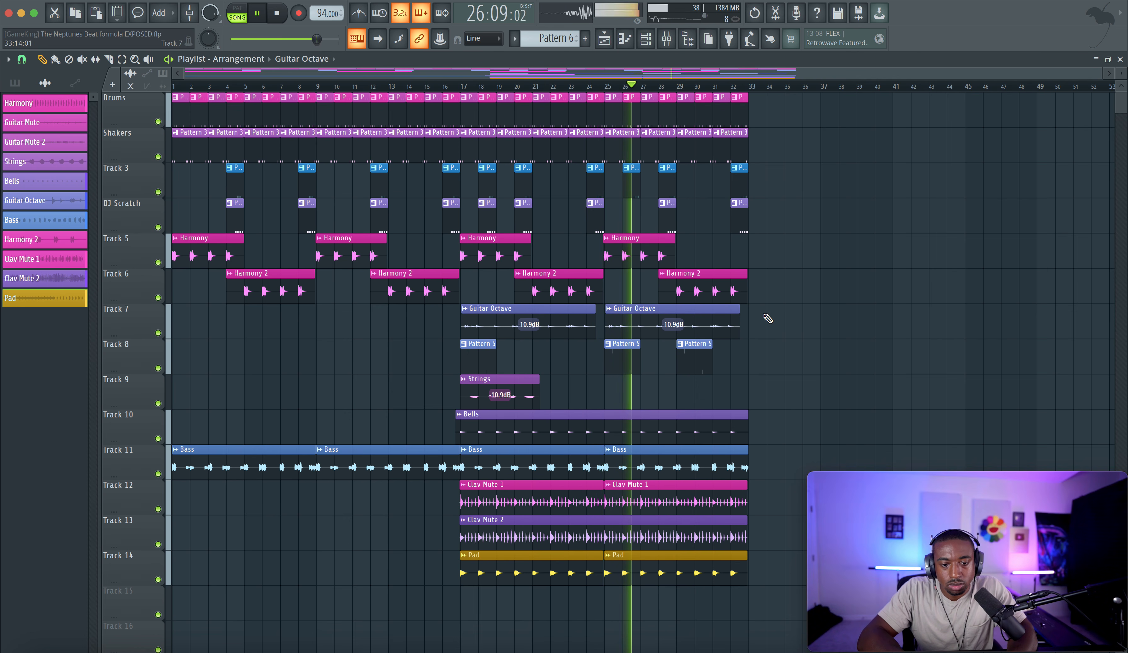
Duplicate the Strings clip on Track 9 to start at bar 25 and save the project
left_click_drag(484, 379, 628, 379)
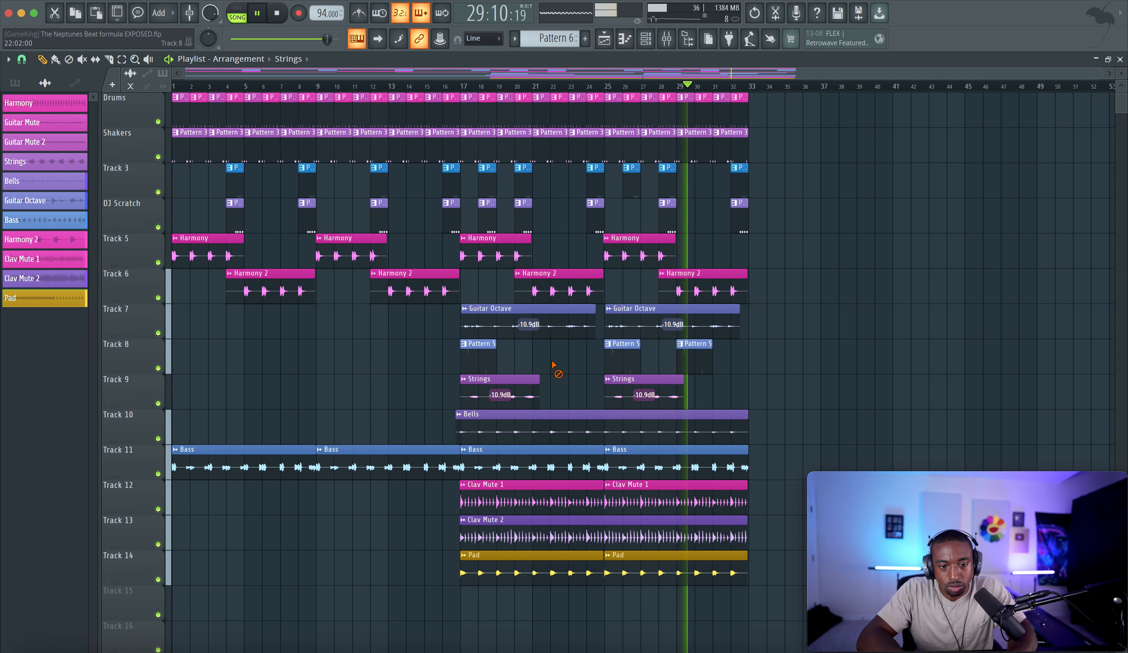
key("super+s")
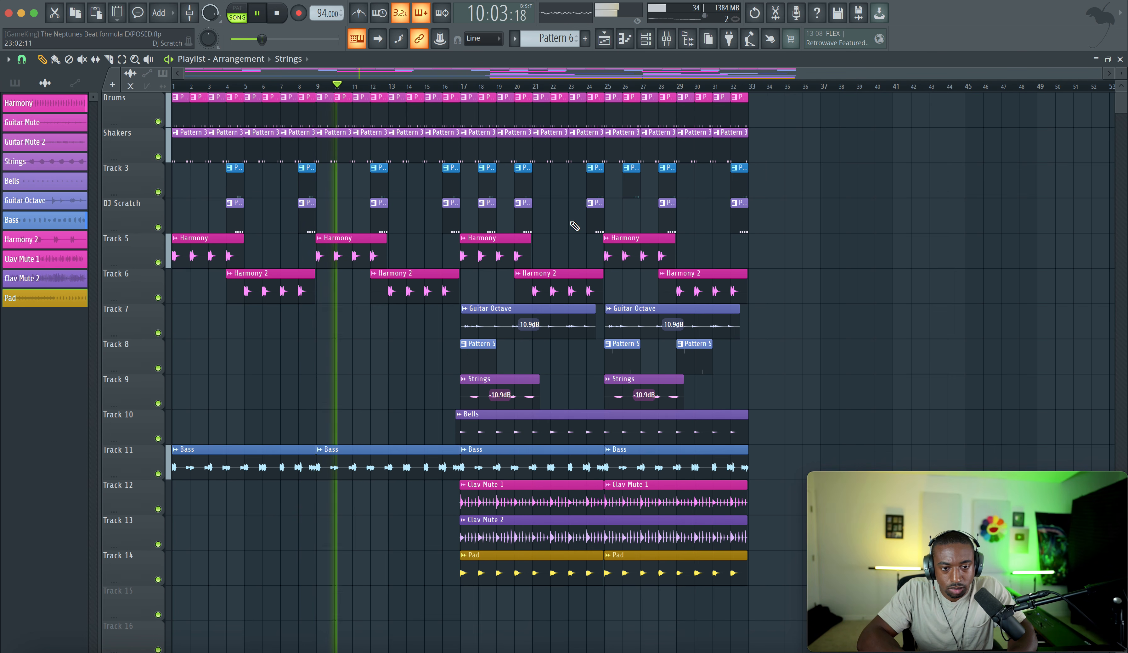
key("ctrl+s")
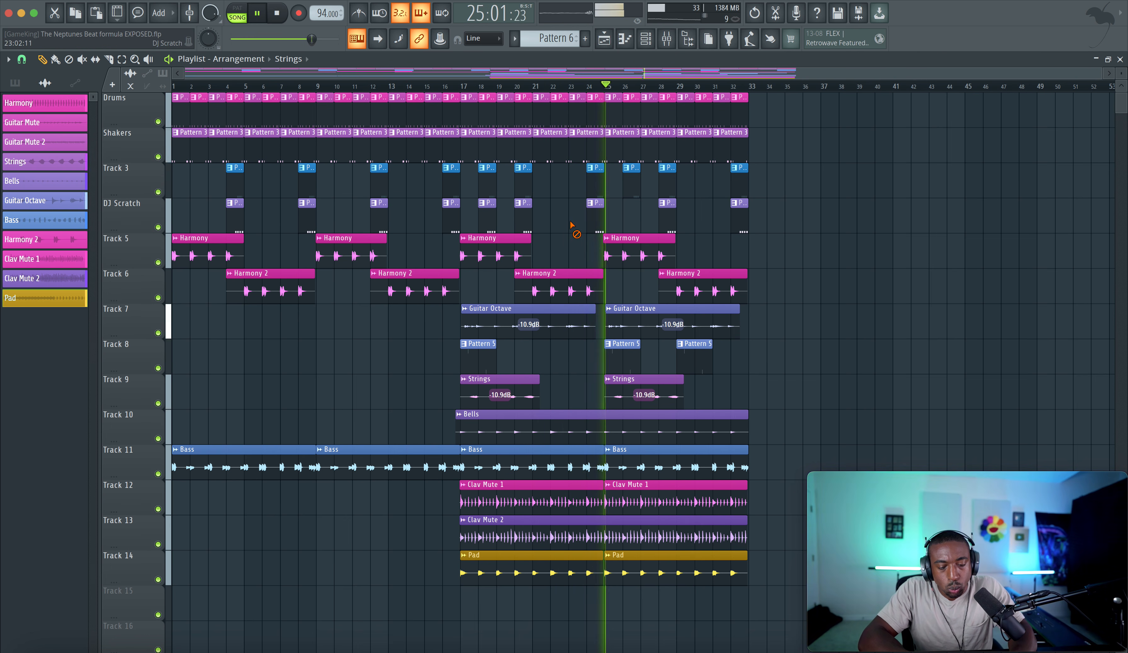
key("super+s")
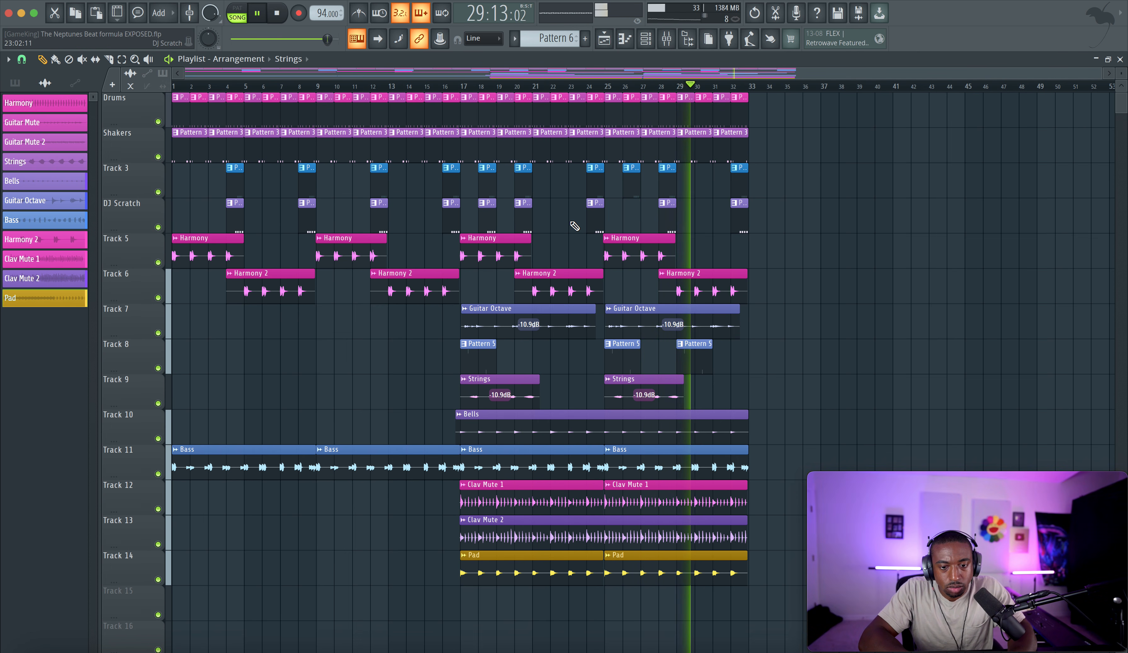
Check the track levels in the mixer as the arrangement plays, stop playback and close the mixer
left_click(669, 40)
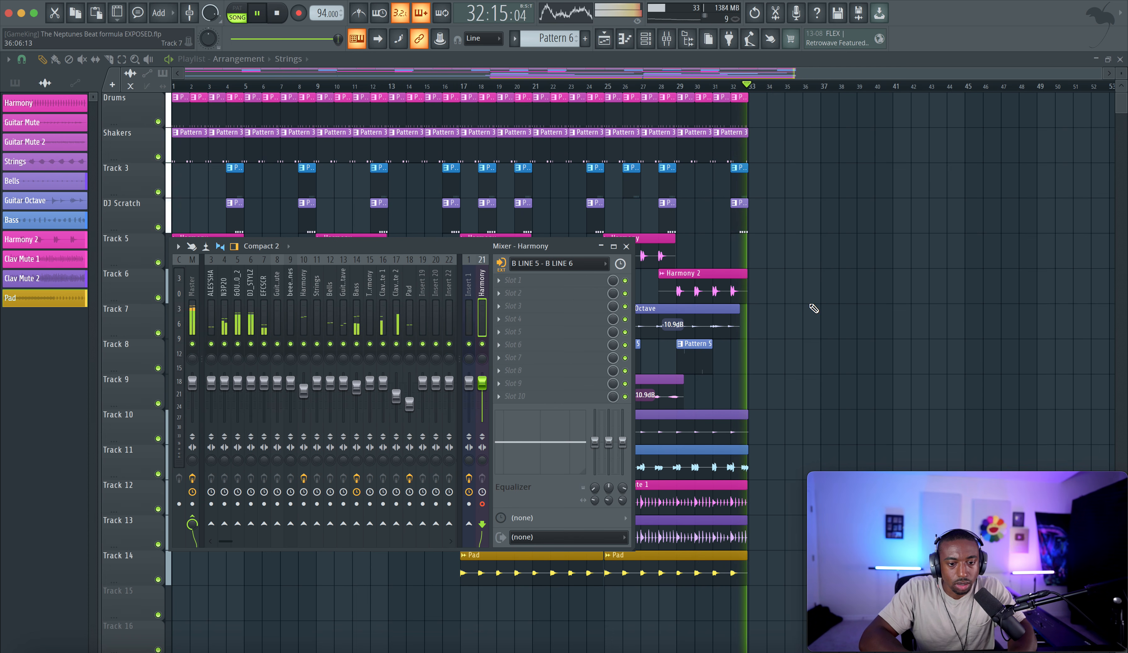
key("space")
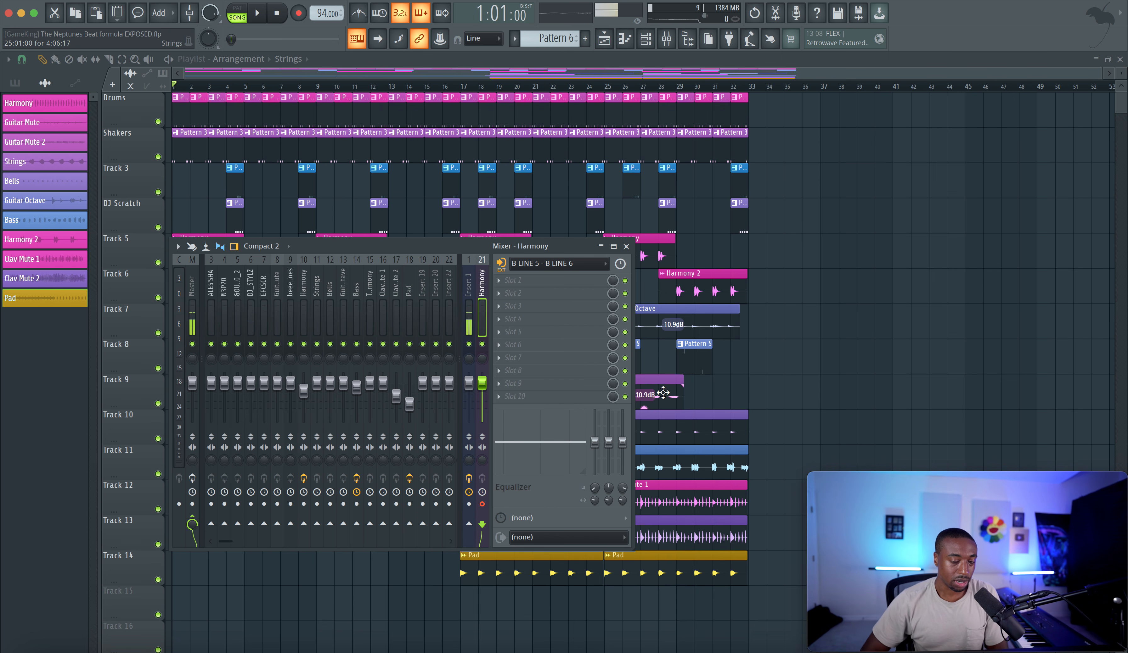
key("F9")
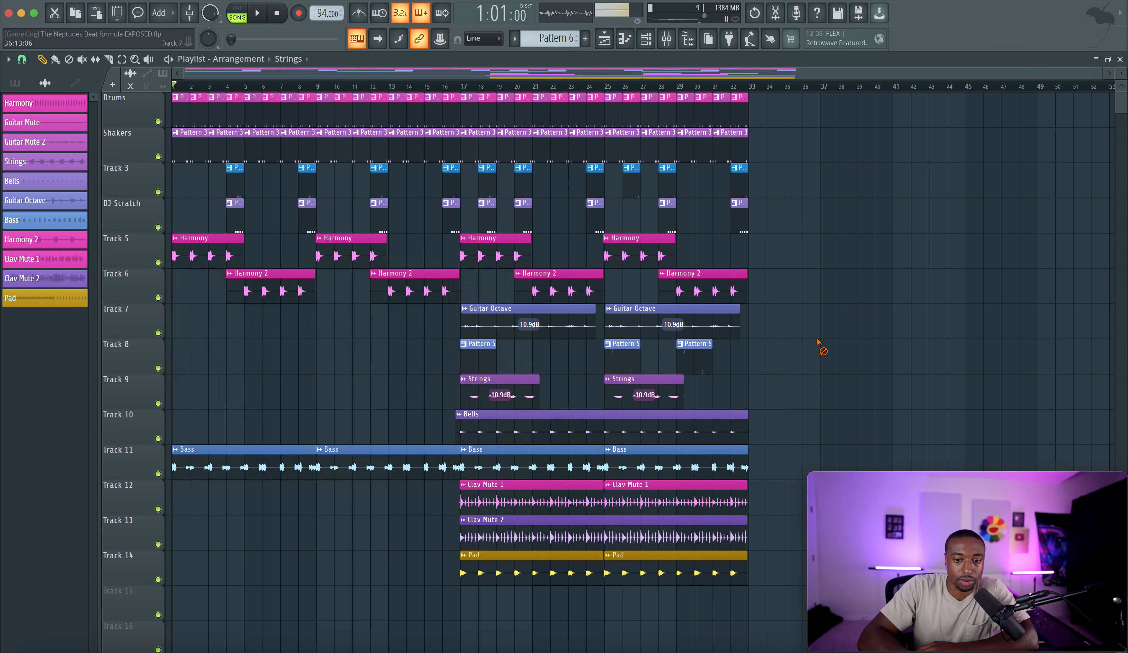